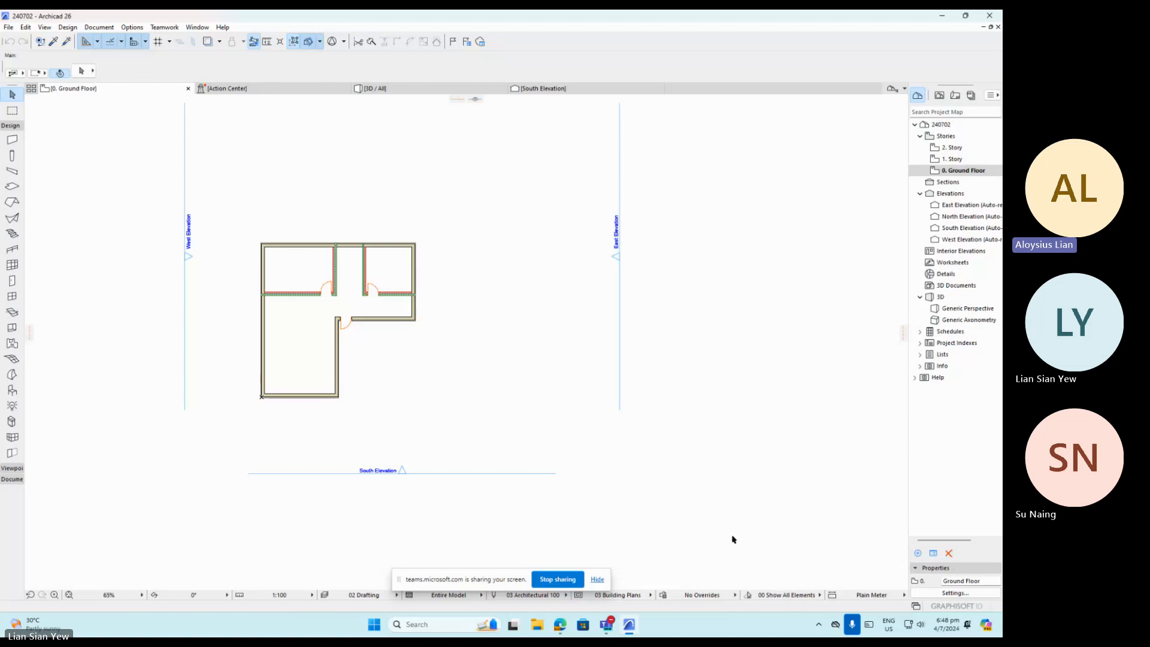
scroll(726, 376, down, 1)
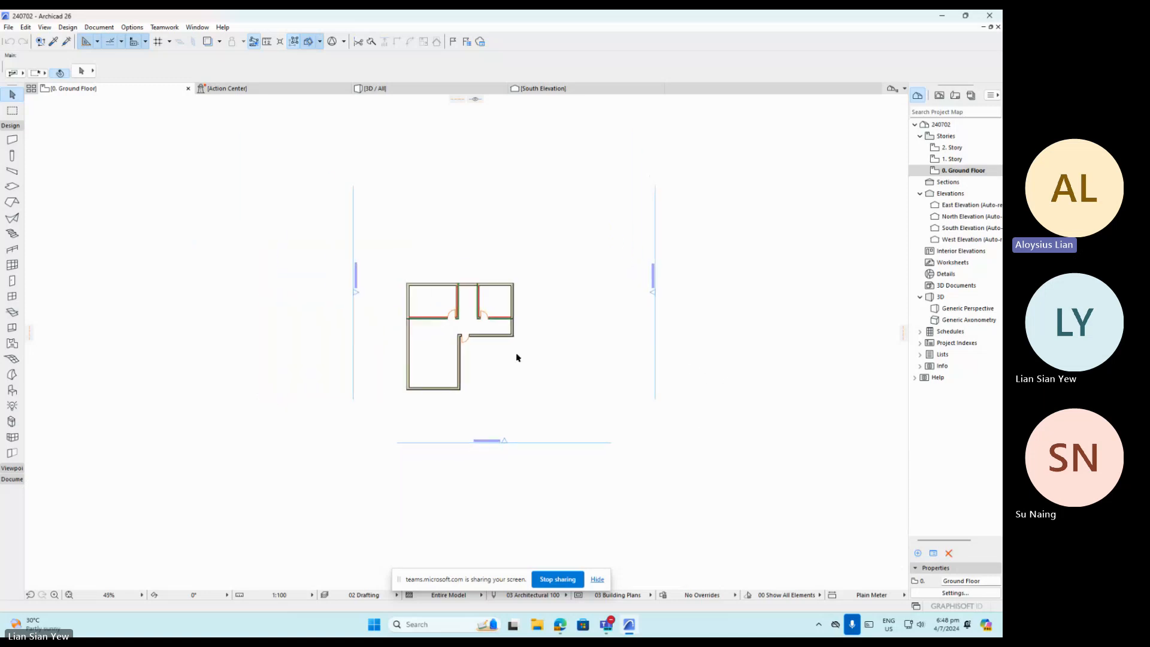
scroll(411, 336, up, 4)
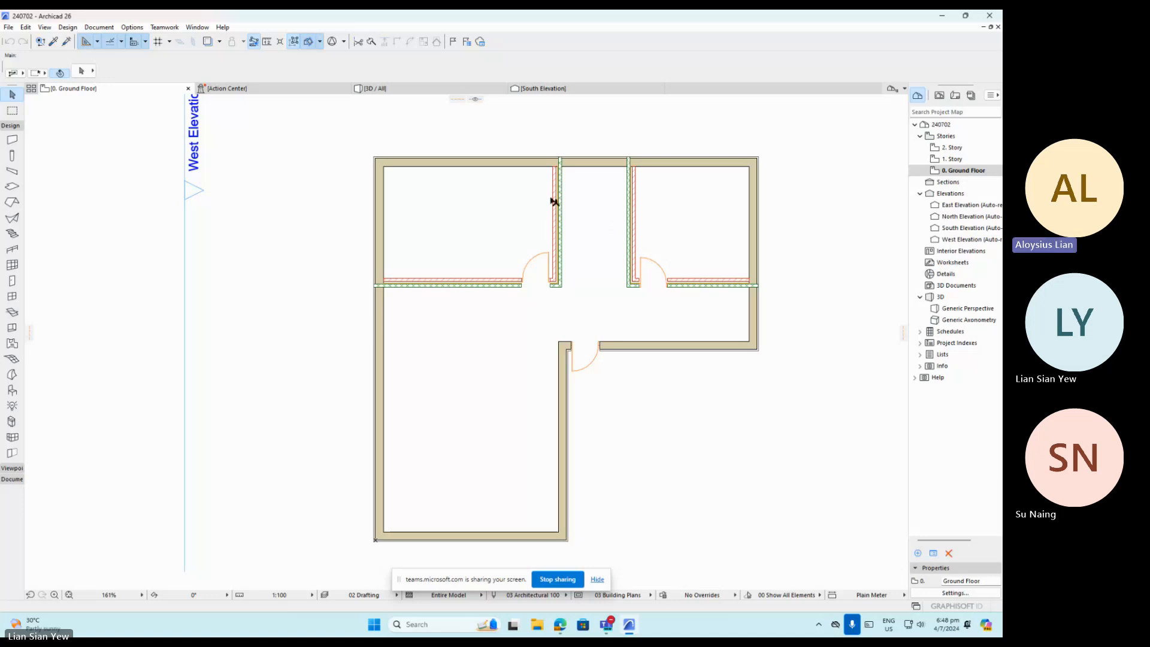
click(12, 280)
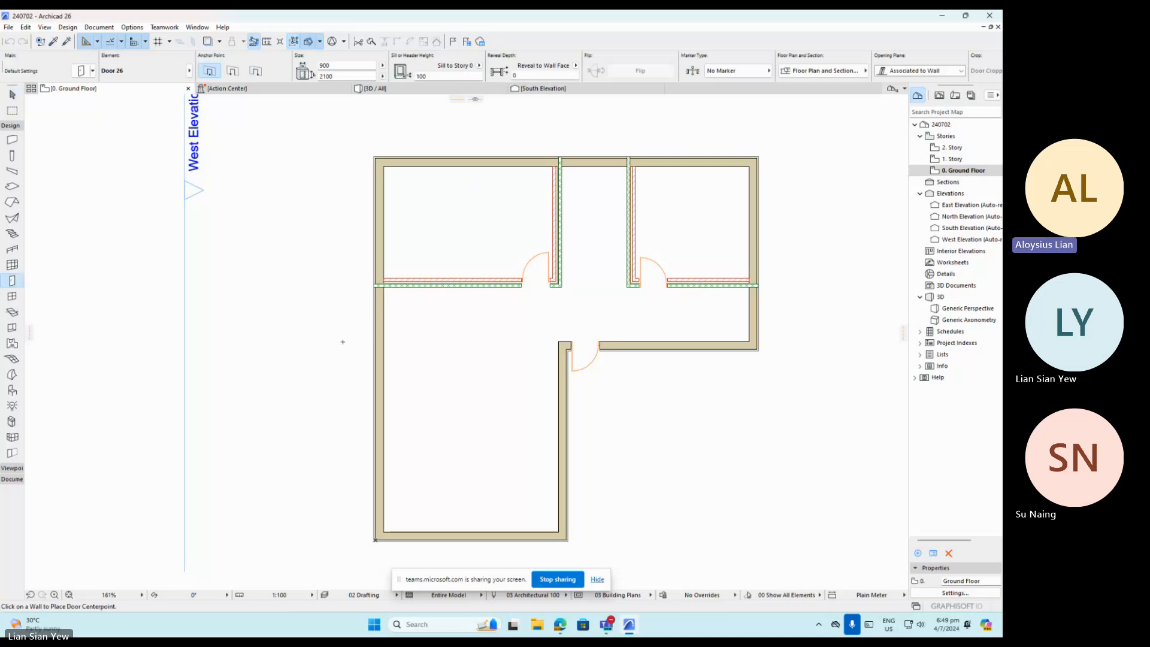
click(386, 332)
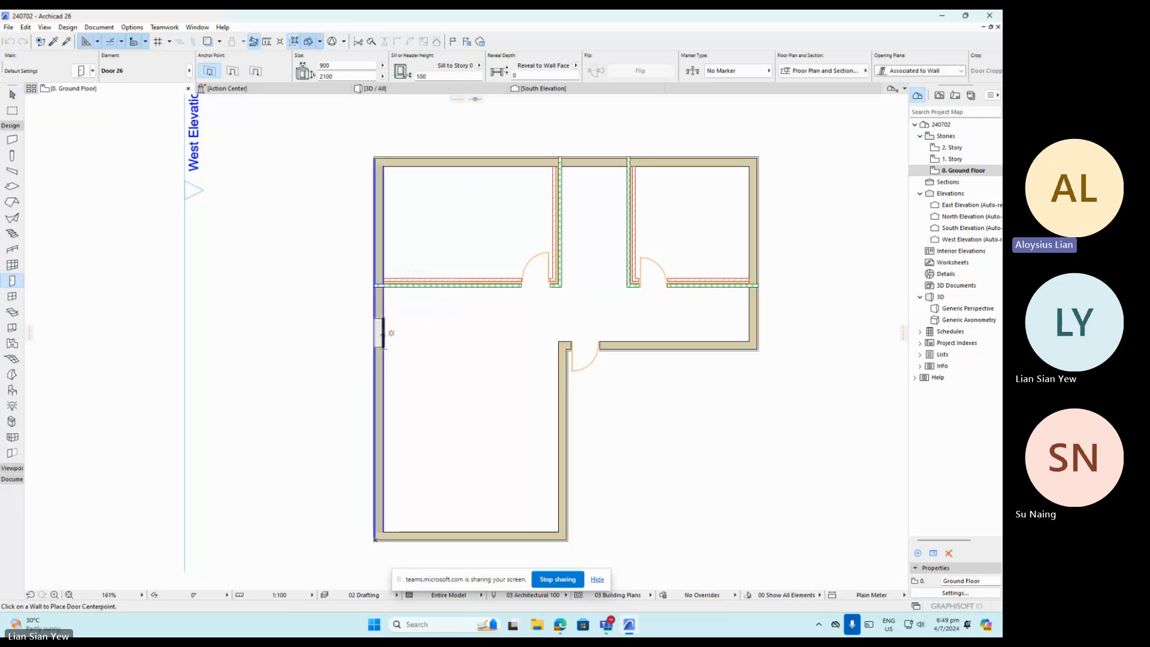
key(Escape)
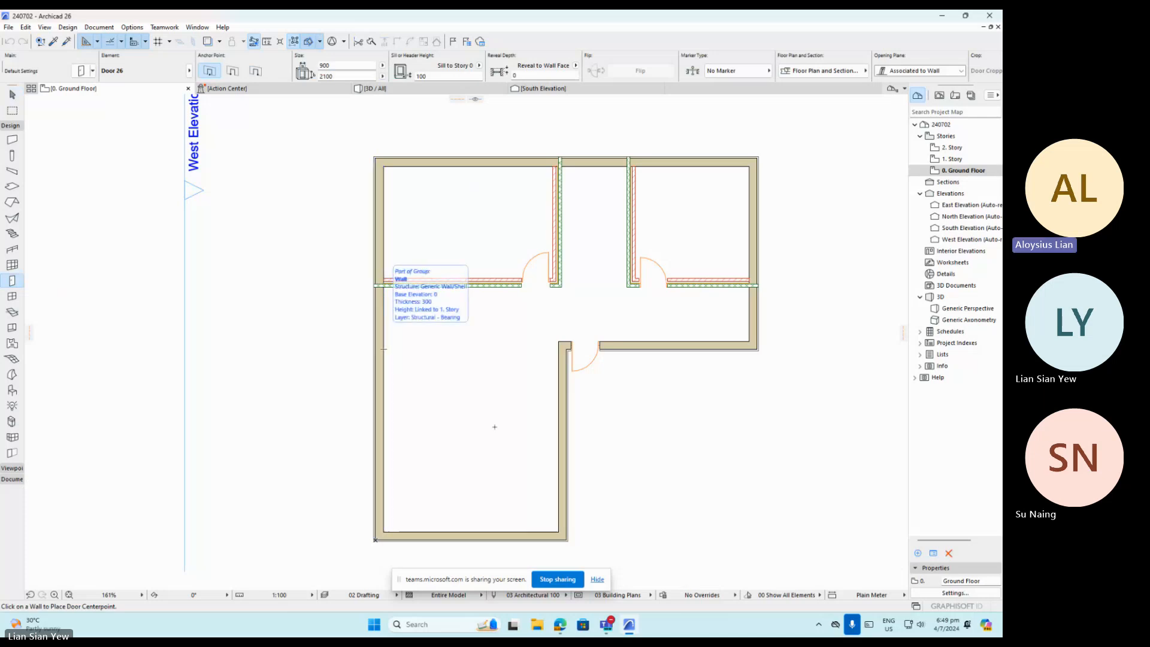
Open the LanSchool Teacher Console and move its window further inward on the desktop.
click(819, 624)
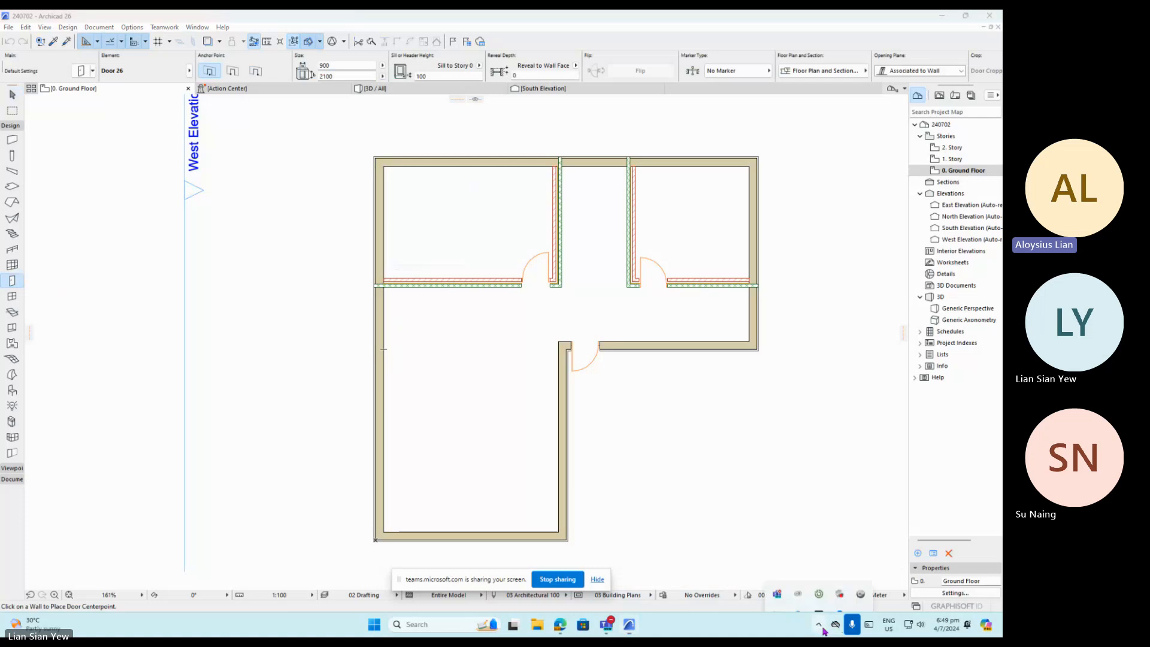
click(820, 576)
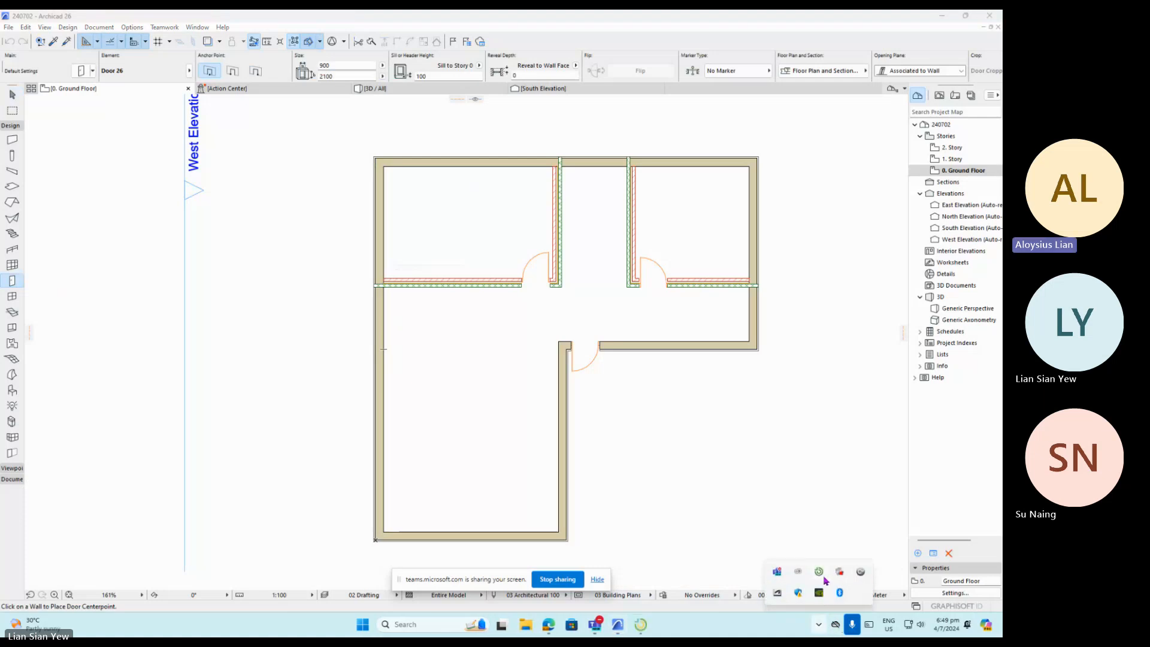
click(640, 628)
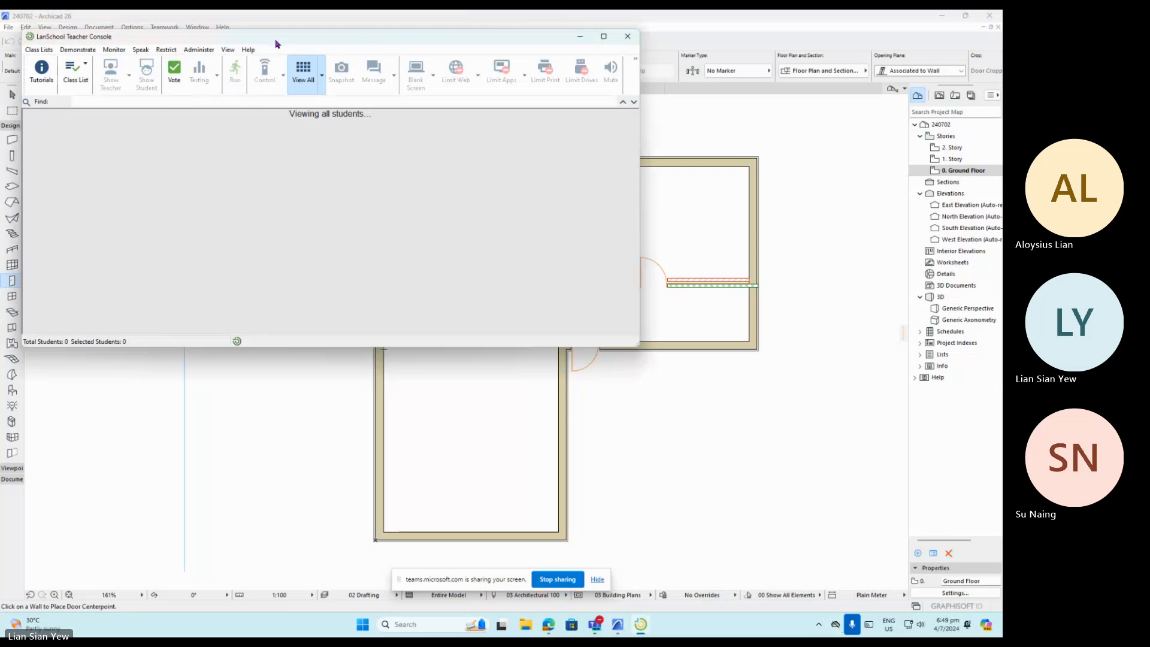
drag(277, 44, 349, 73)
Switch back to Archicad and open the default settings of the Door tool.
click(14, 282)
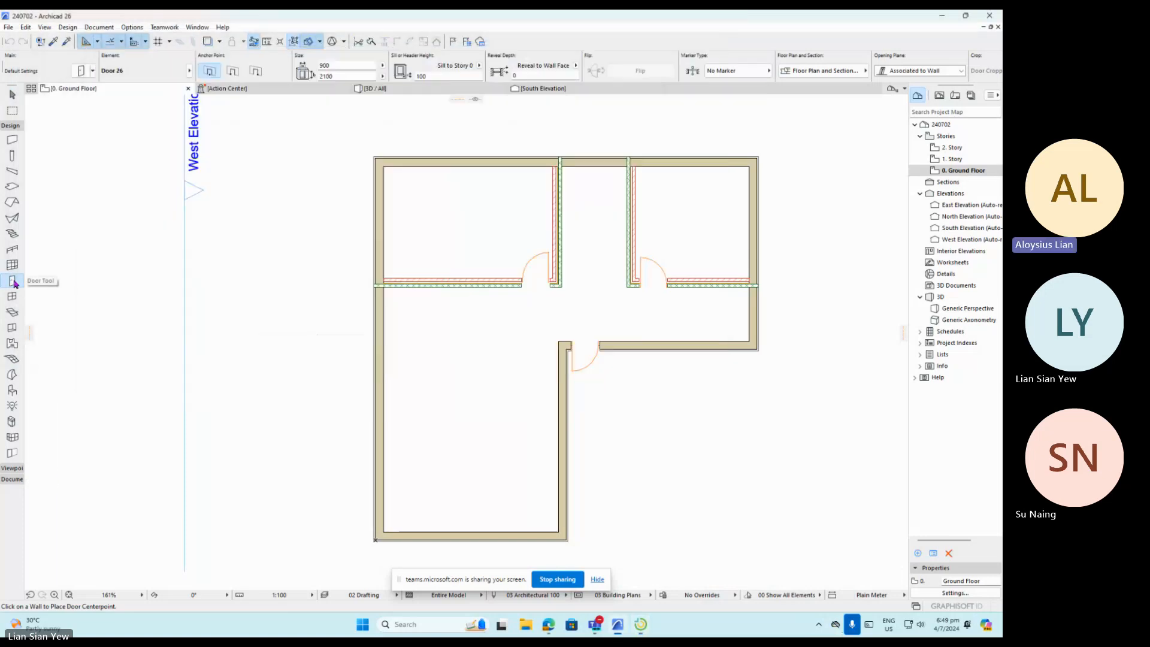
double_click(13, 283)
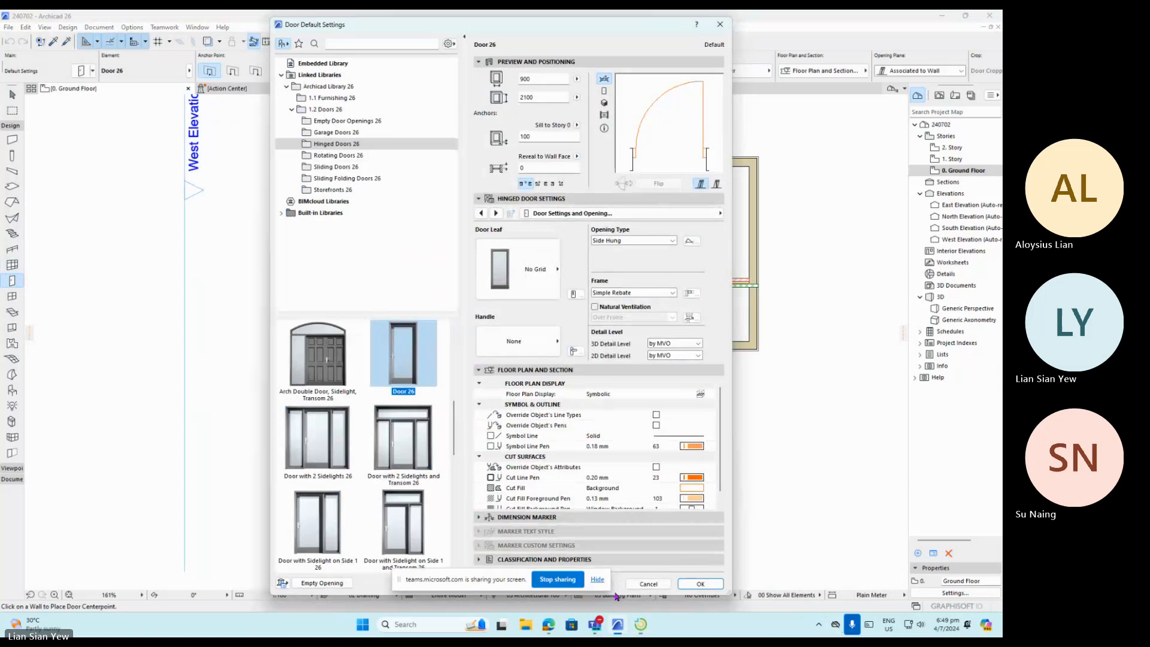
Switch to the LanSchool Teacher Console and examine its View All, Class List and Demonstrate options.
click(641, 624)
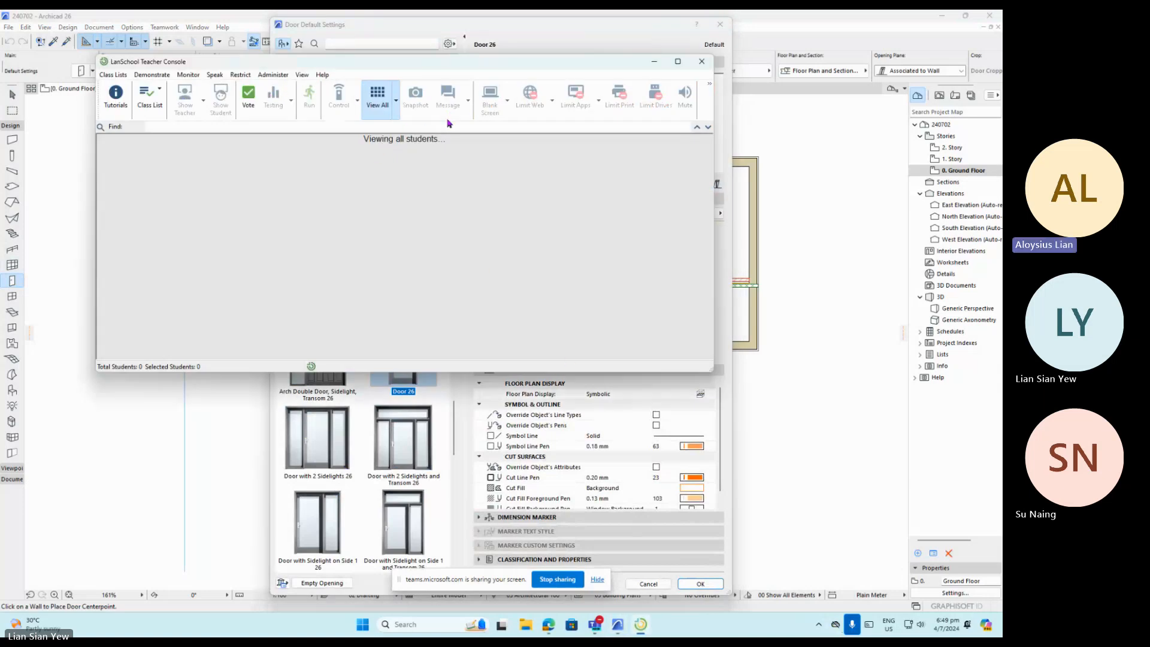
click(386, 109)
click(392, 98)
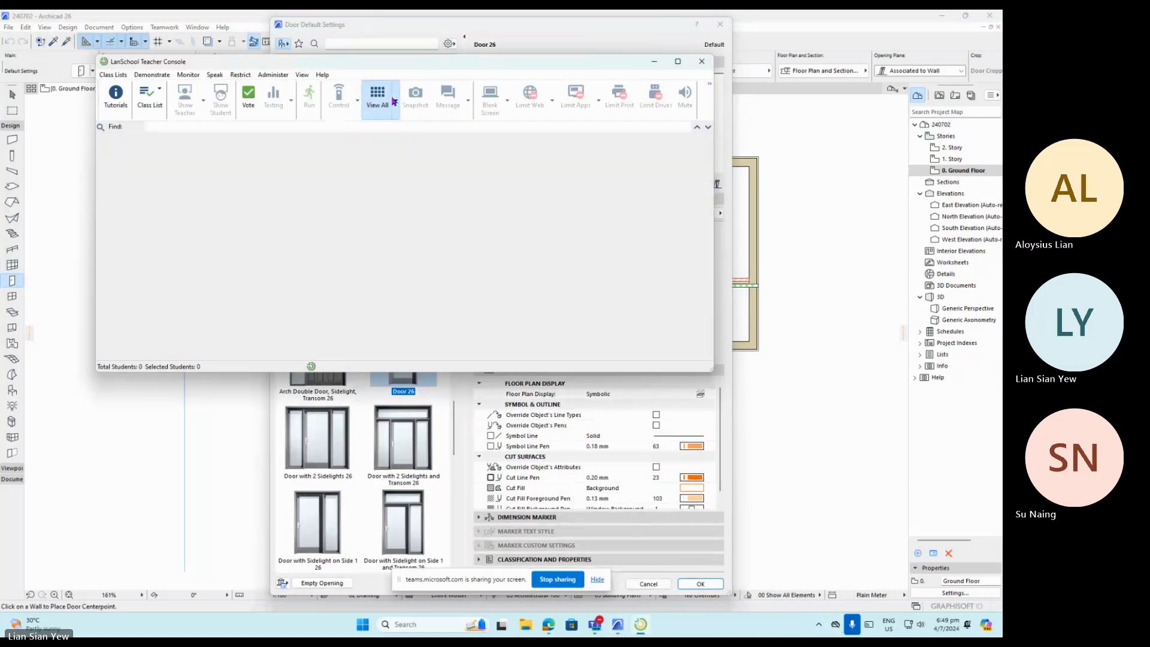
click(392, 98)
click(391, 99)
click(392, 99)
click(392, 99)
click(392, 99)
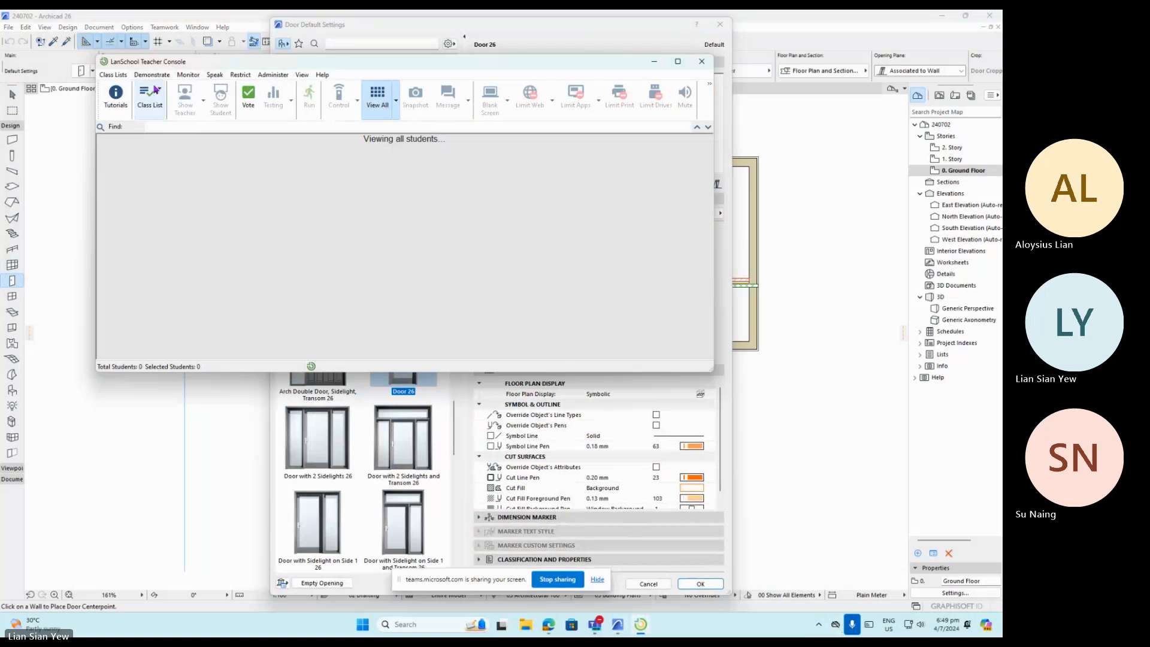
click(156, 90)
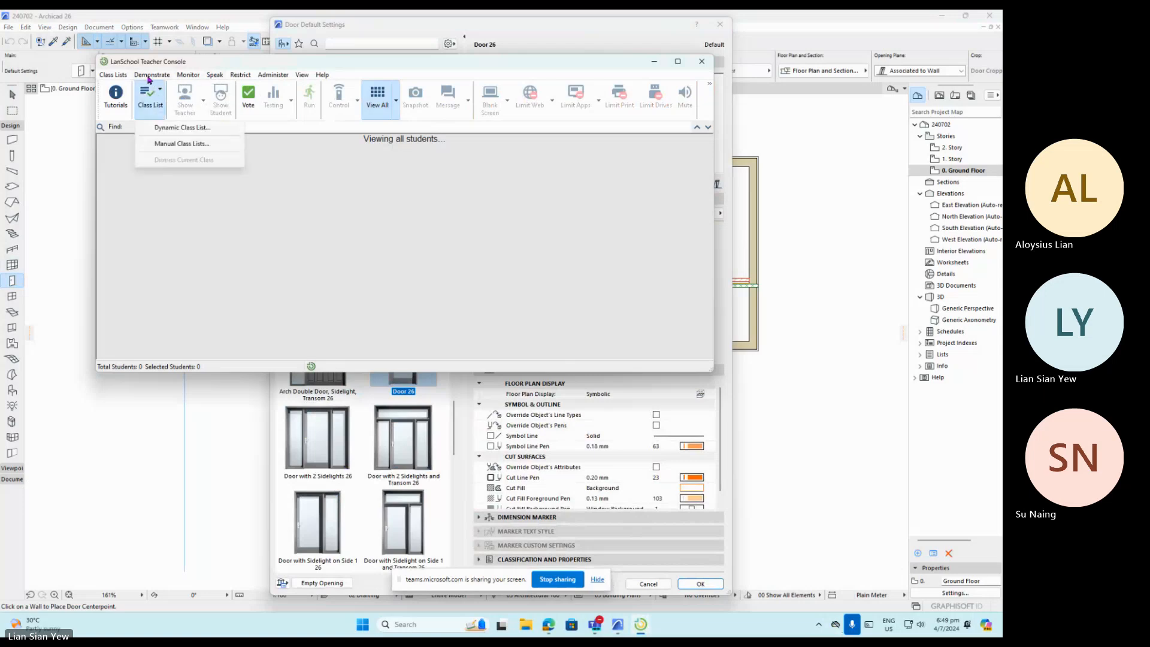
click(151, 75)
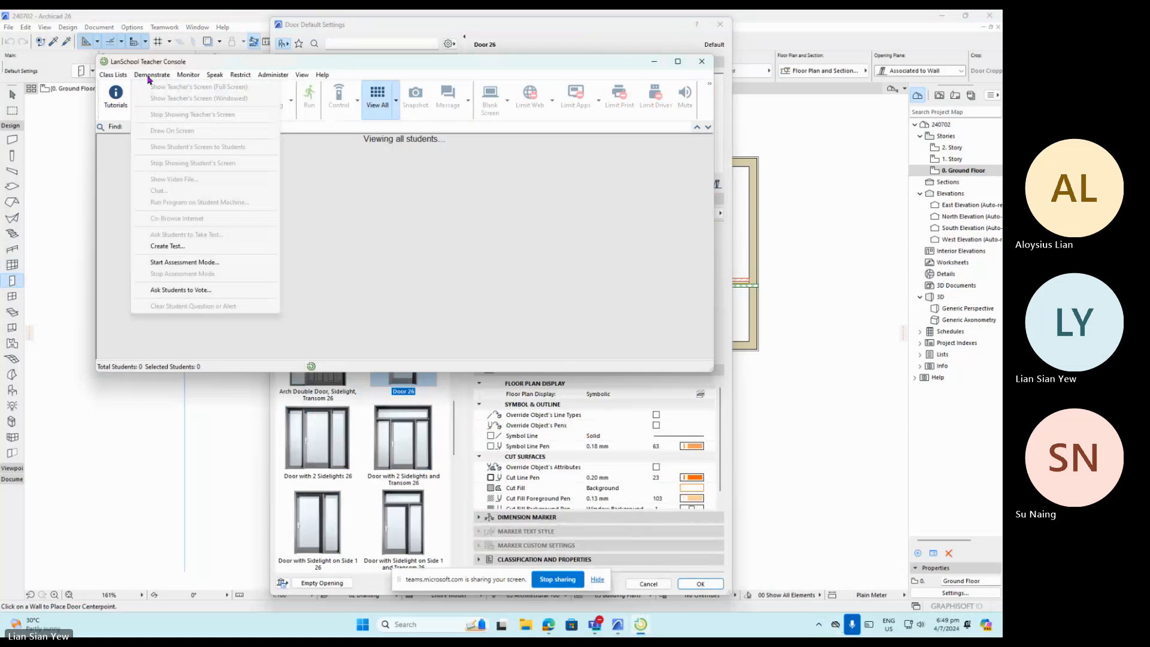
click(148, 79)
click(122, 77)
mouse_move(169, 78)
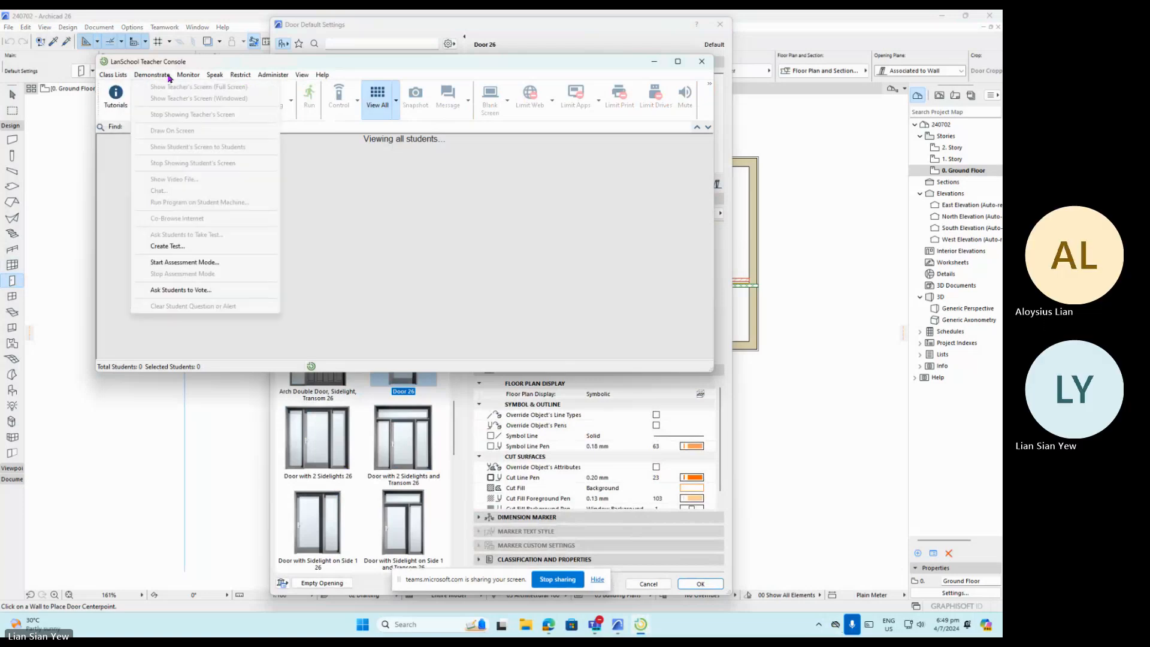
click(395, 102)
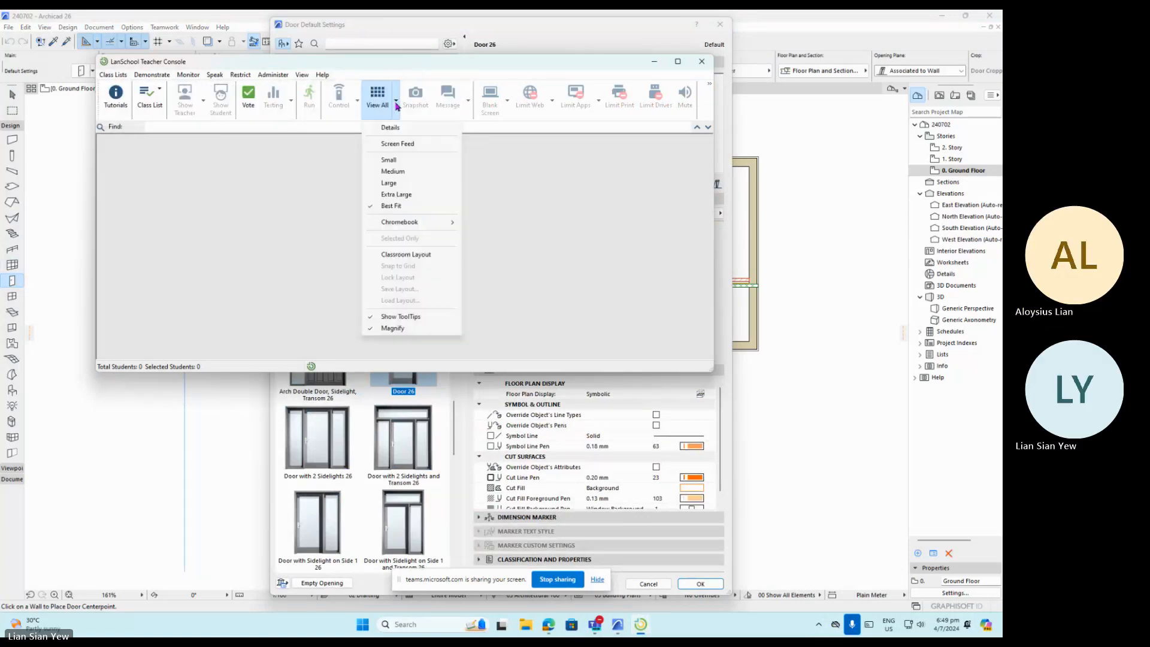
click(396, 105)
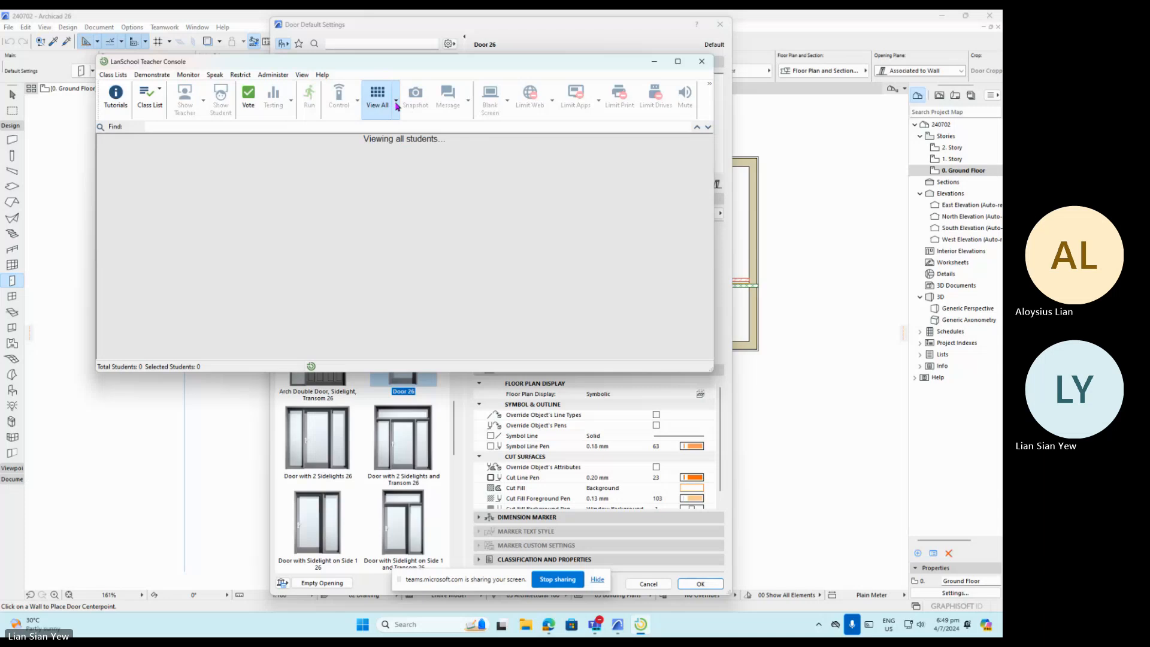
Enlarge the LanSchool console window, set the student view to Details, and refresh the student list.
click(819, 626)
drag(712, 370, 991, 554)
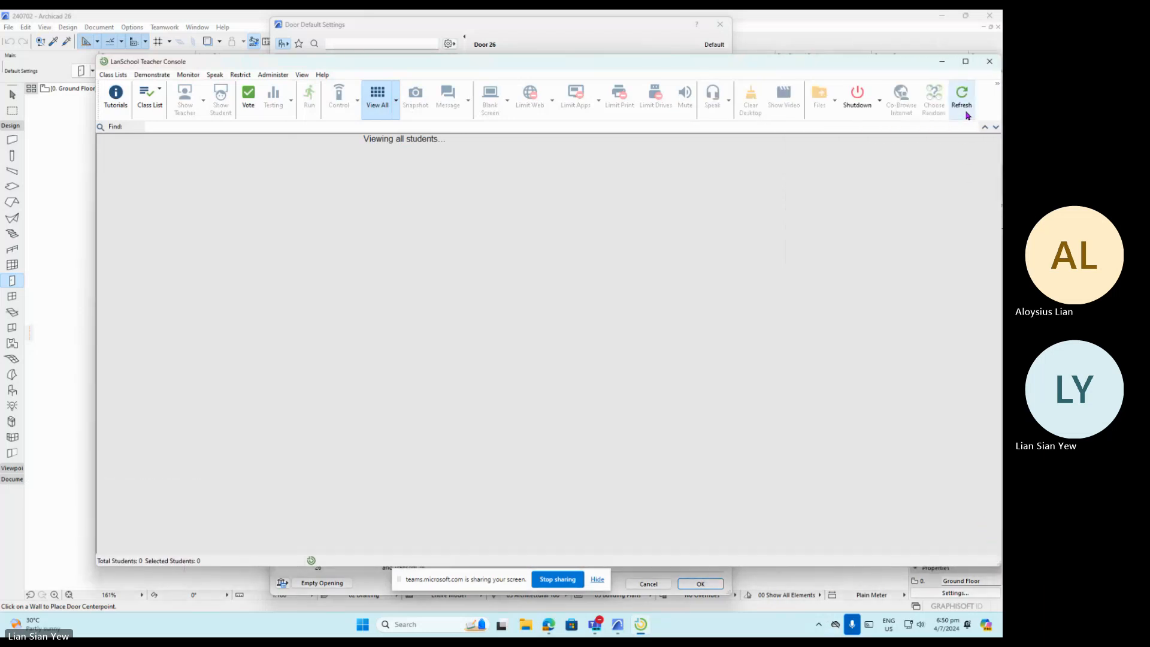
click(396, 116)
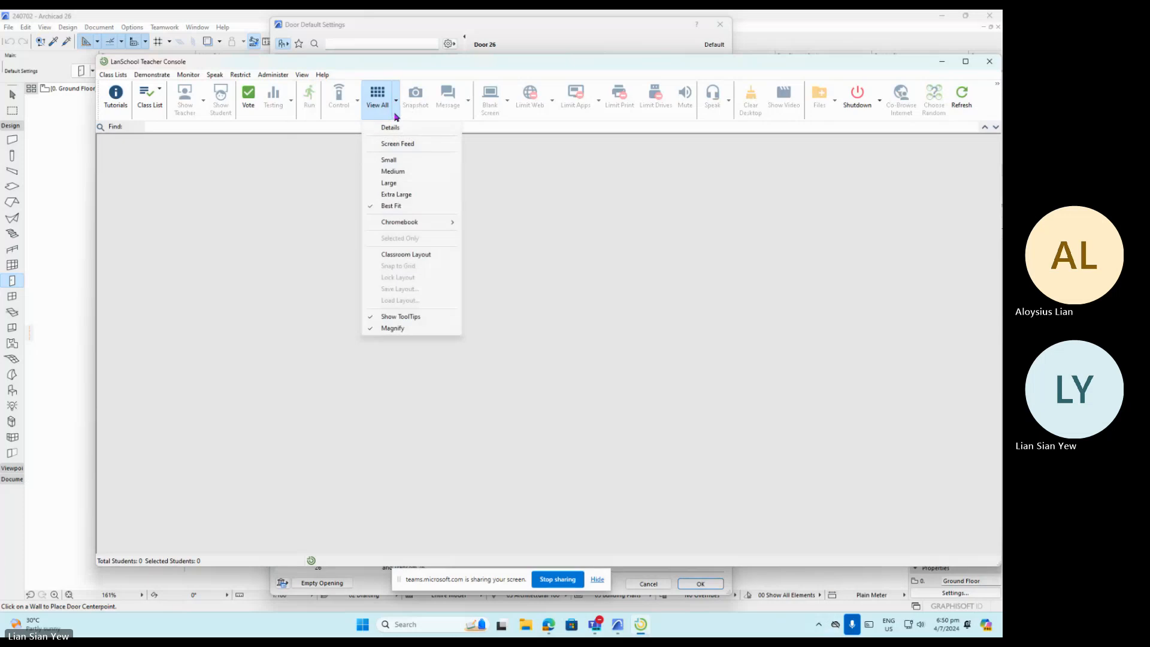
click(398, 161)
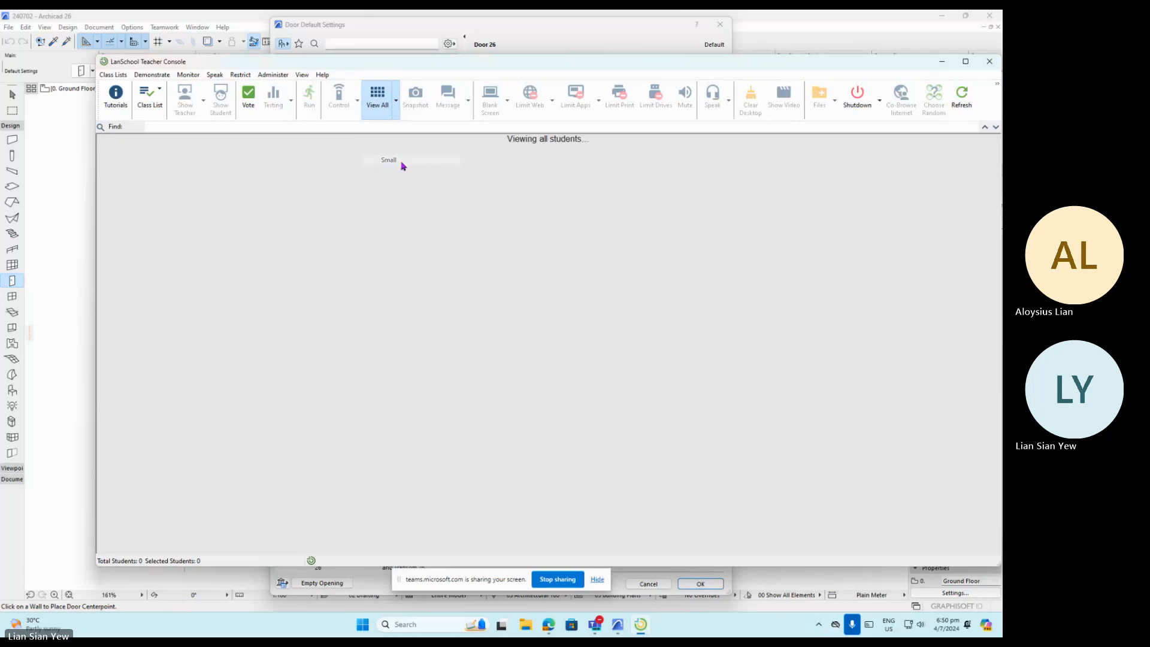
click(400, 114)
click(402, 125)
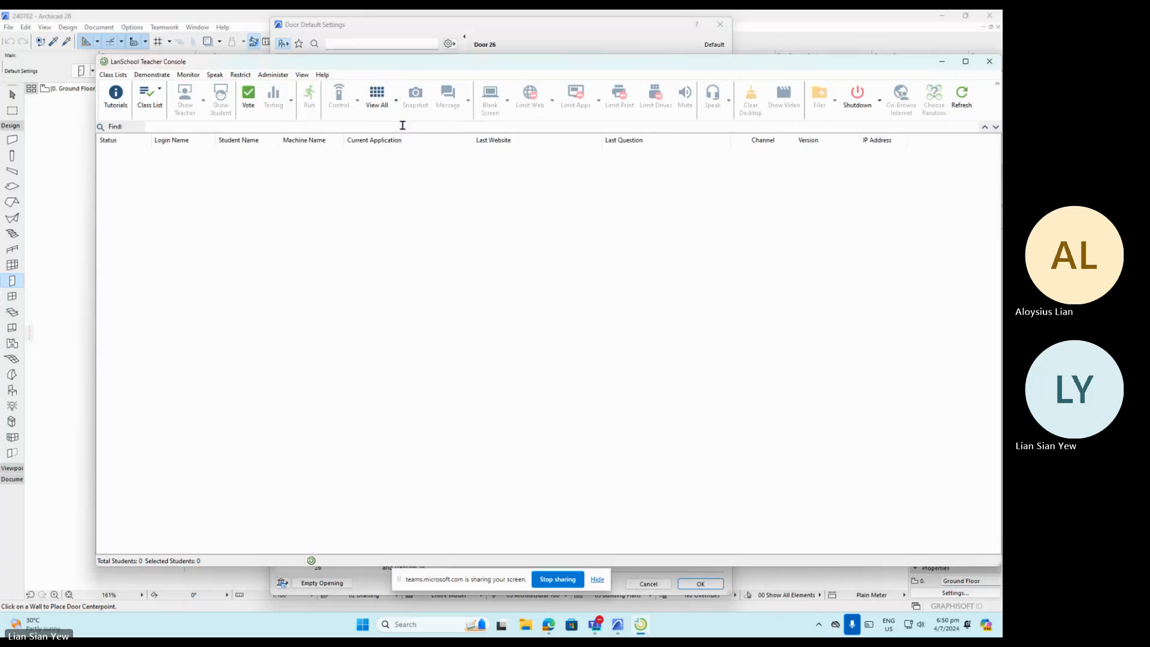
click(962, 96)
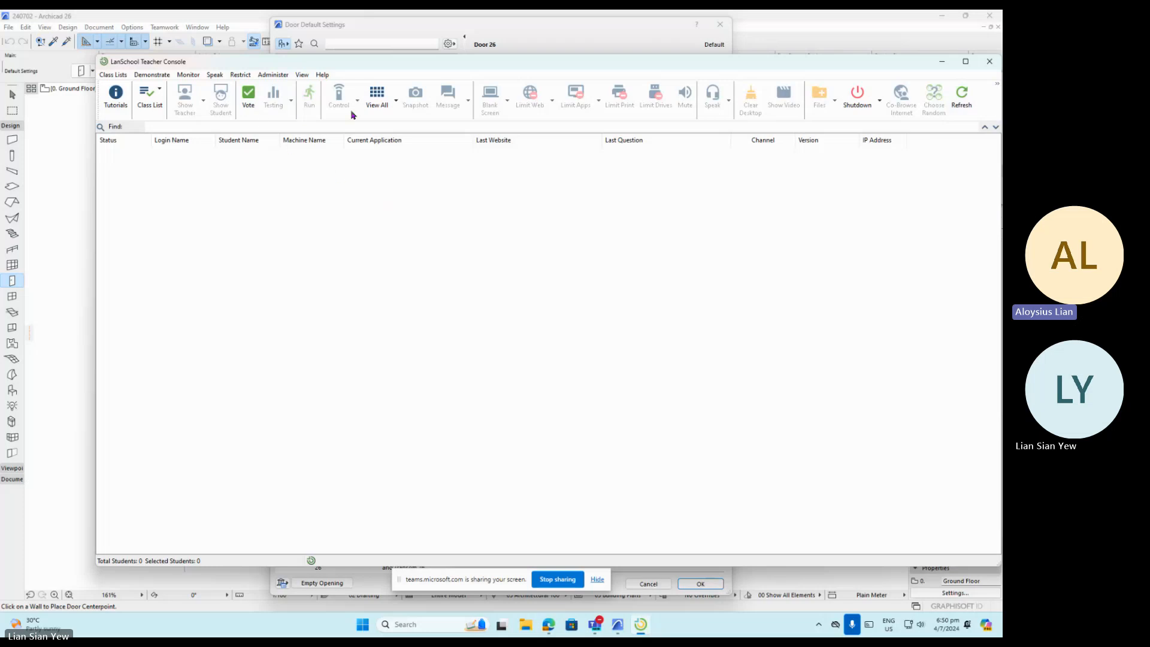
click(375, 101)
Switch to Microsoft Edge and try to sign in to the STEP lecturer portal with Microsoft 365 in a new tab.
click(549, 631)
click(482, 547)
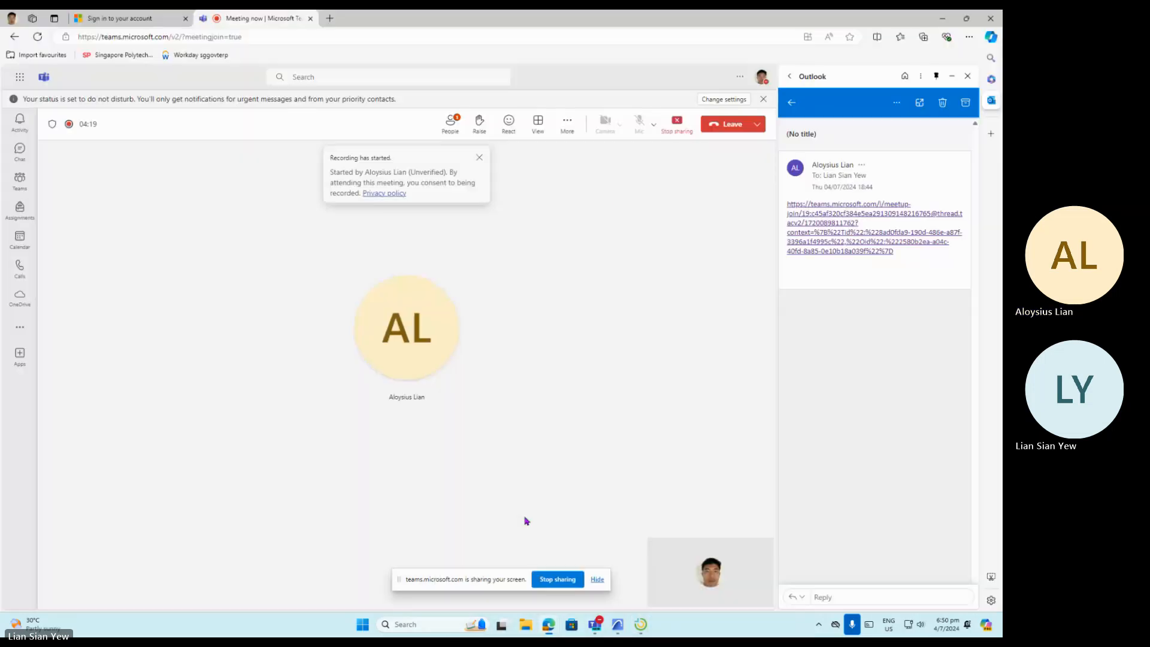
click(329, 18)
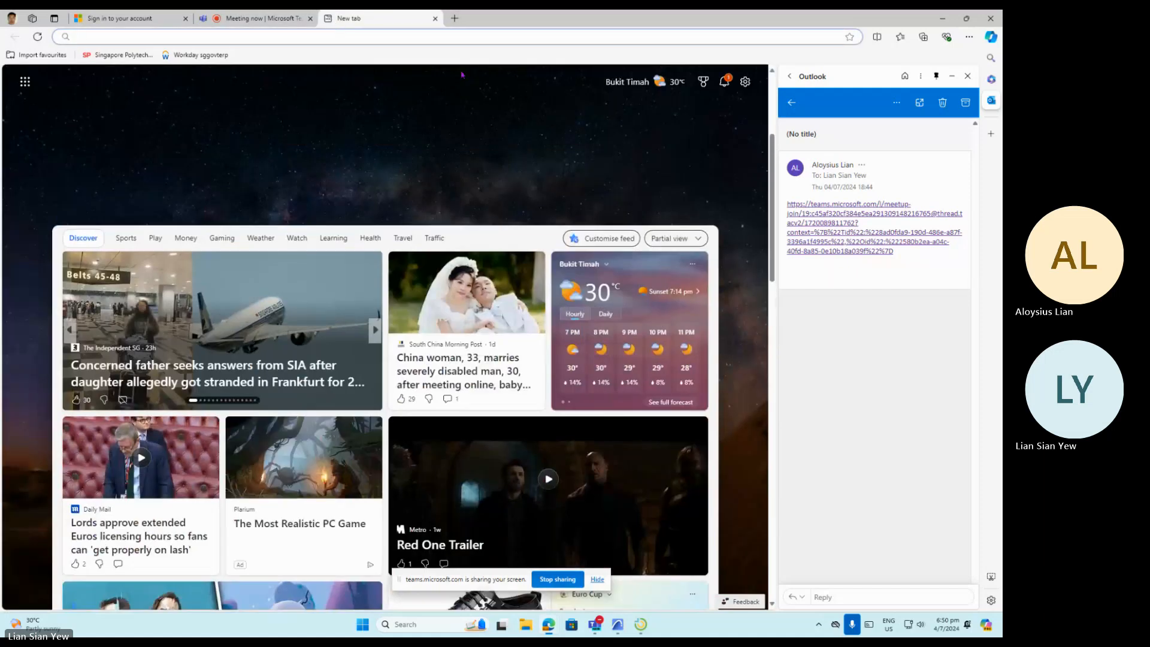
text(step)
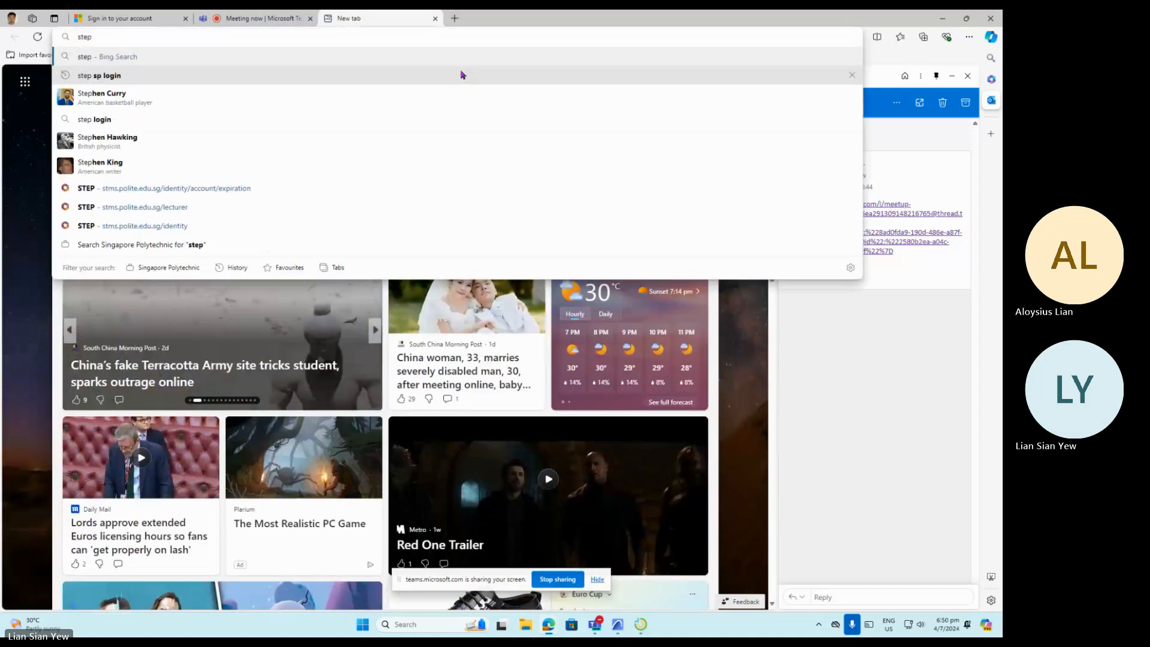
click(274, 213)
click(438, 361)
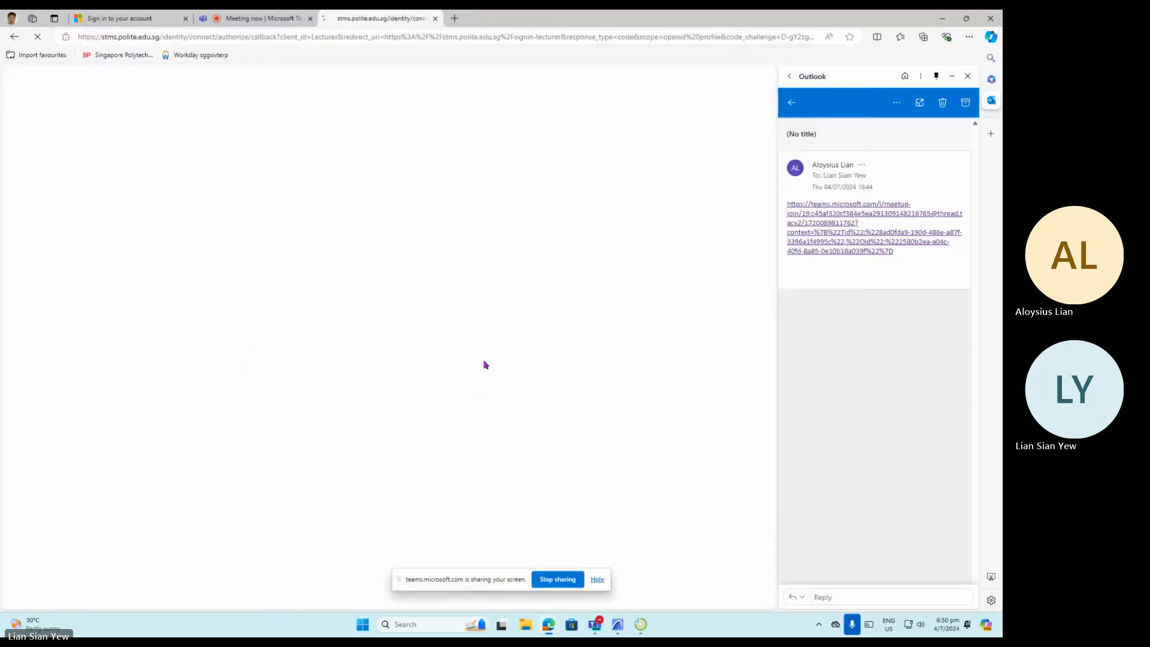
Retry the lecturer sign-in with Microsoft 365 and return to the STEP sign-in page.
click(389, 424)
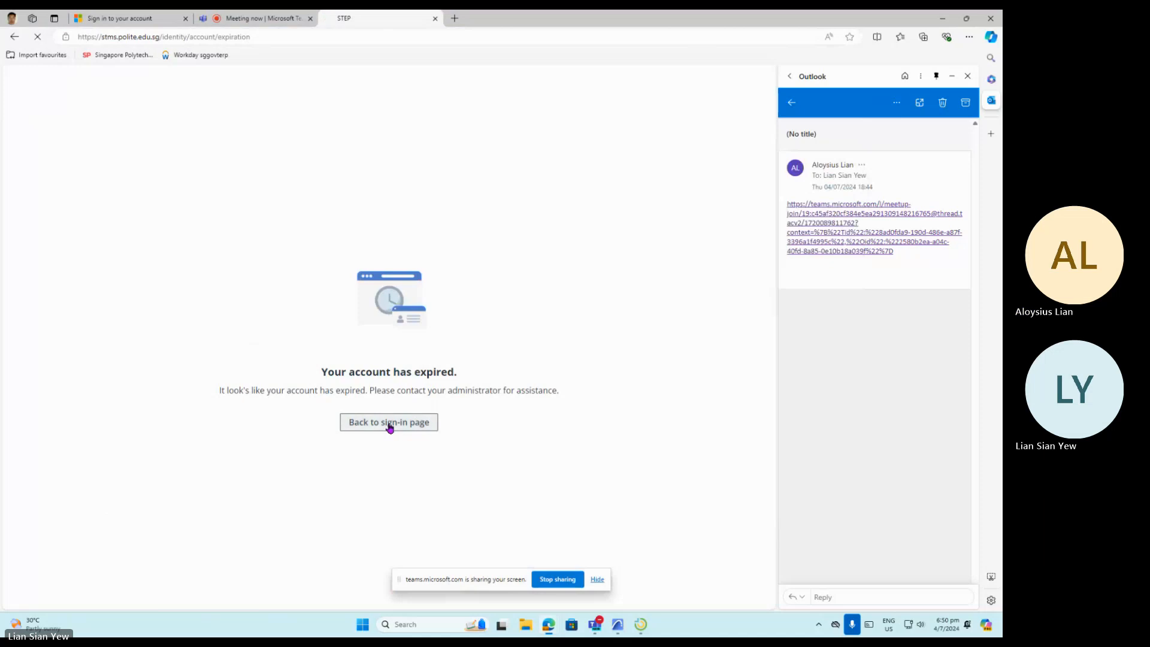
click(429, 557)
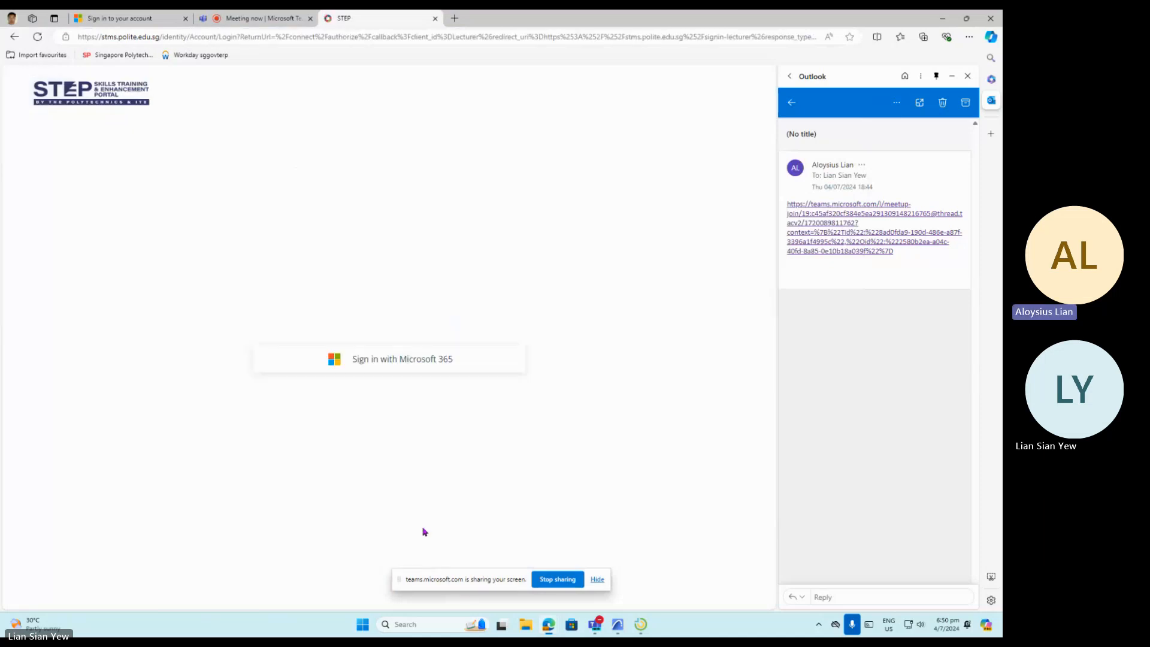
click(439, 357)
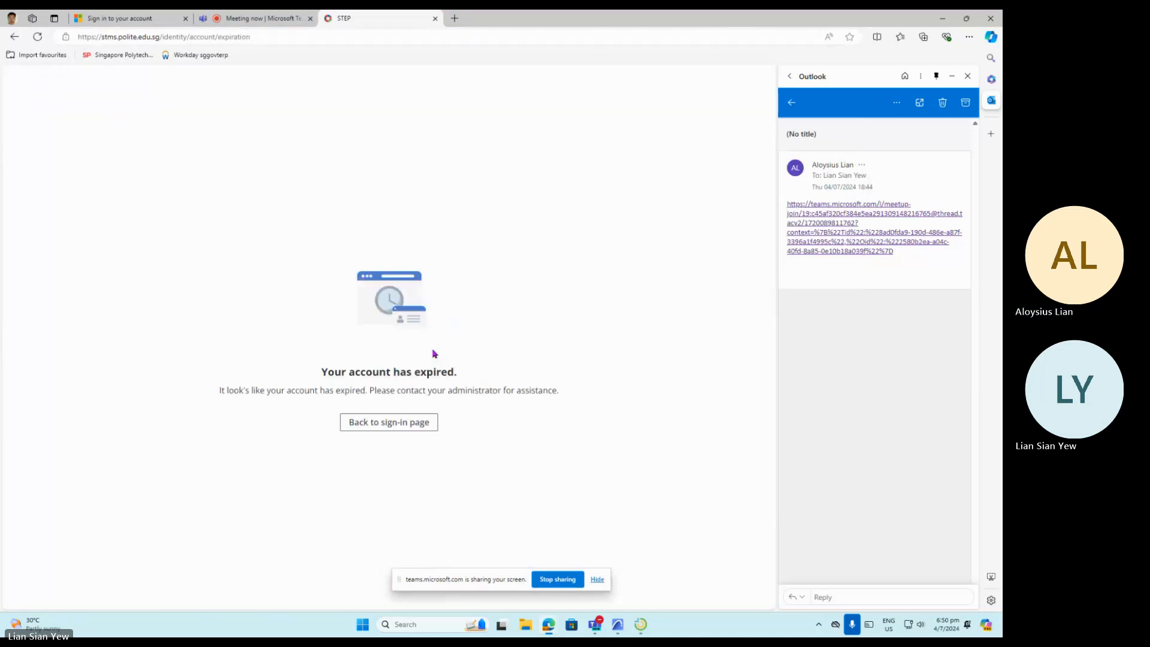
click(406, 425)
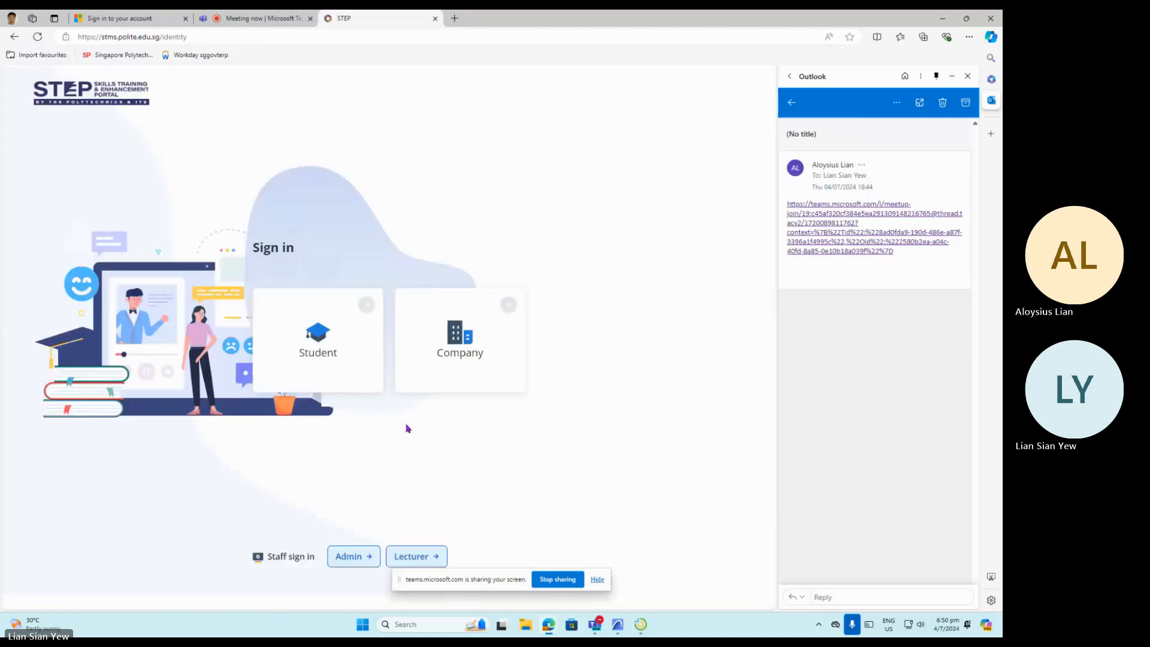
Go back to the inbox in the Outlook sidebar and try the STEP lecturer sign-in with Microsoft 365 once more.
click(791, 102)
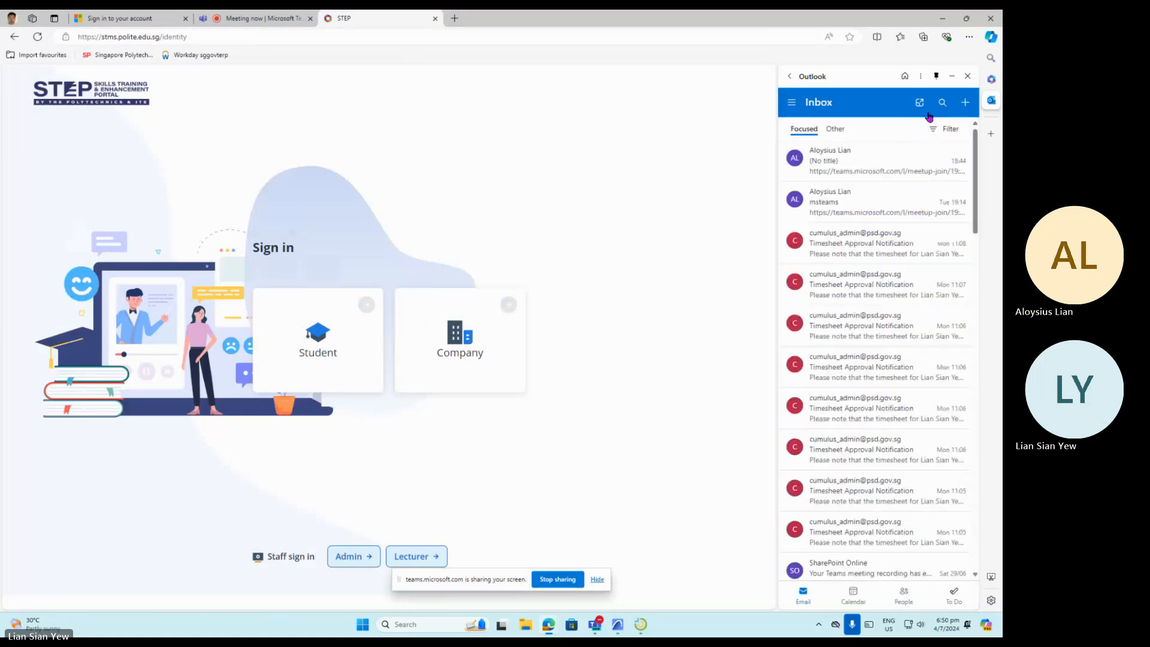
click(426, 554)
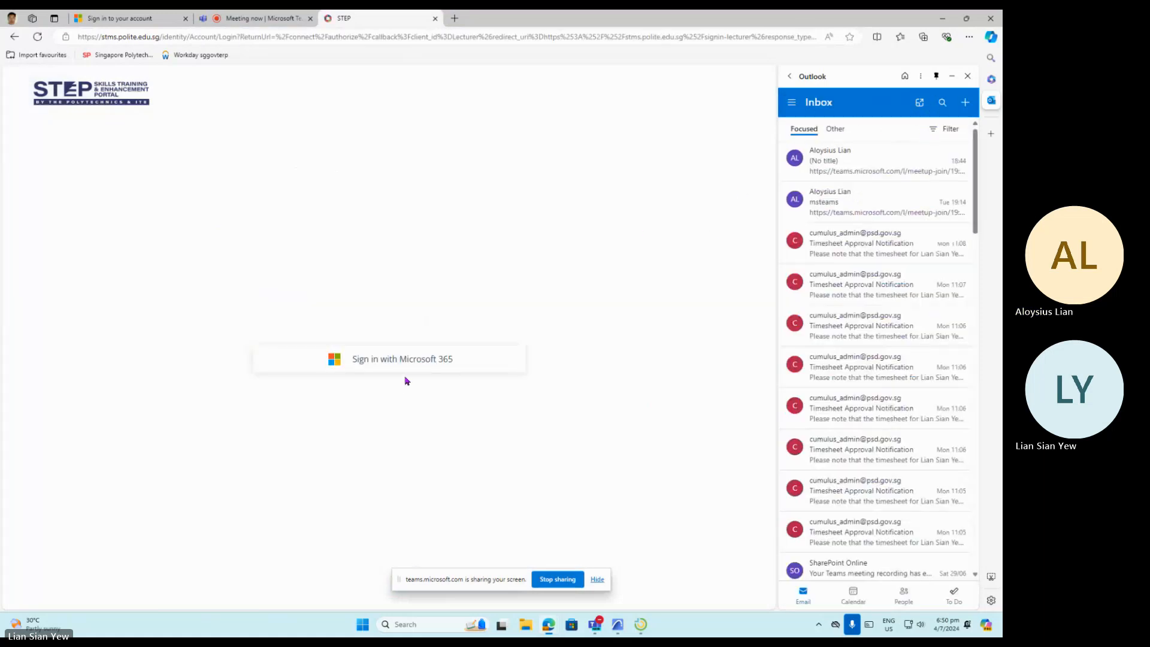
click(423, 370)
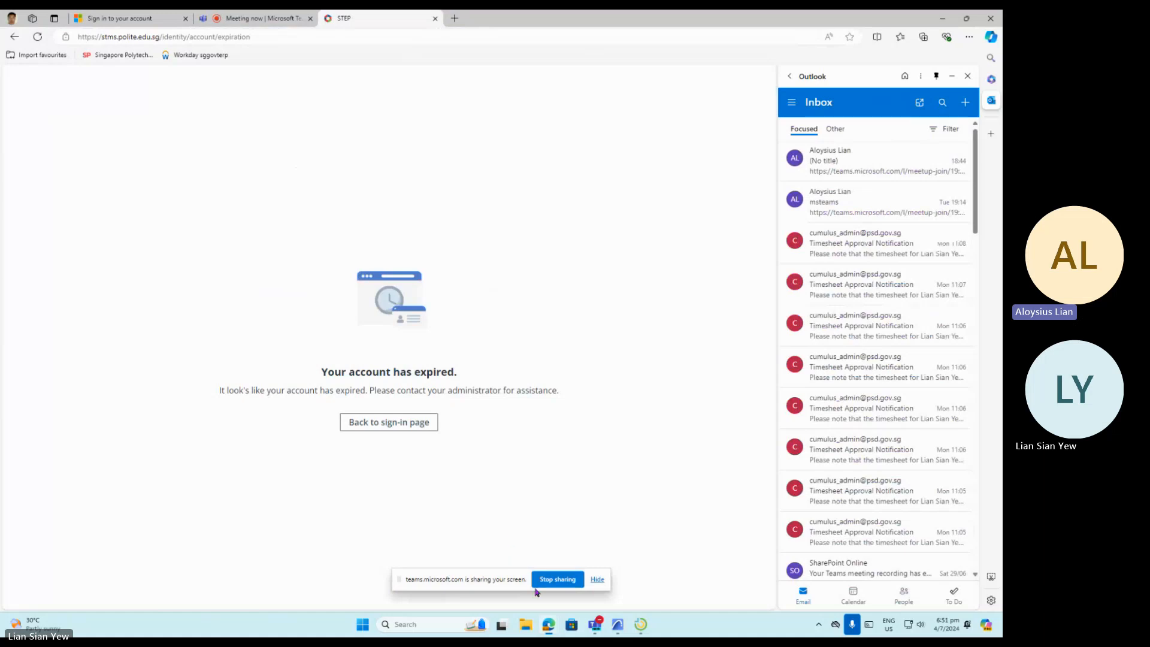
Open Snipping Tool and capture a rectangular screenshot of the expired-account page, including the Outlook sidebar.
key(super)
text(s)
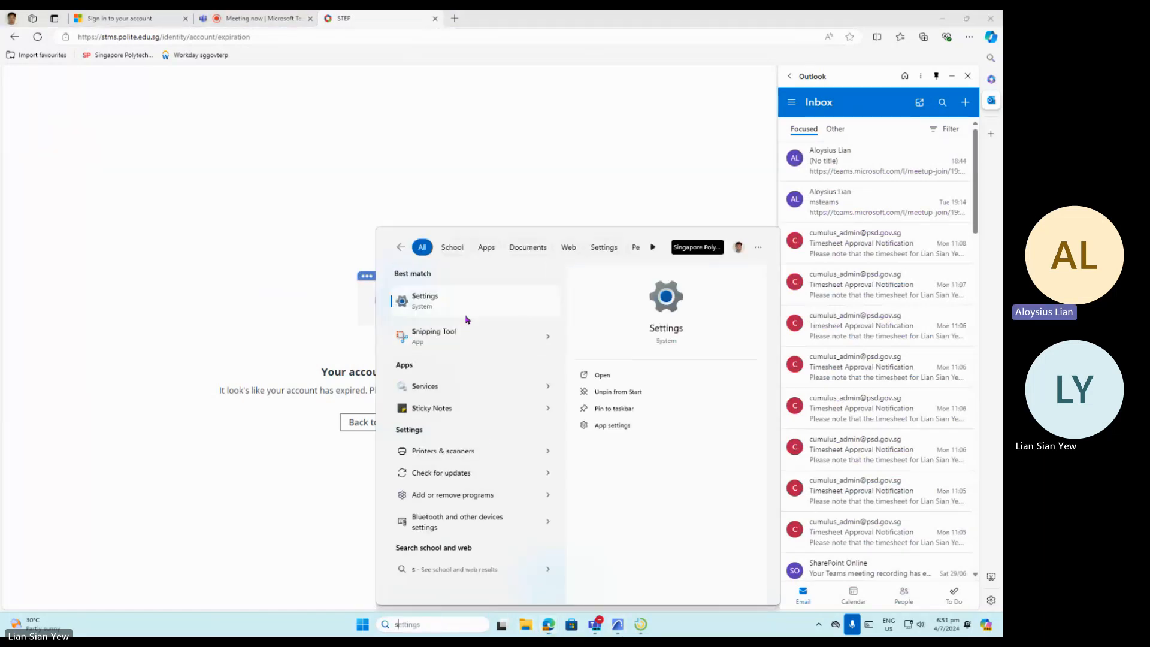
click(448, 337)
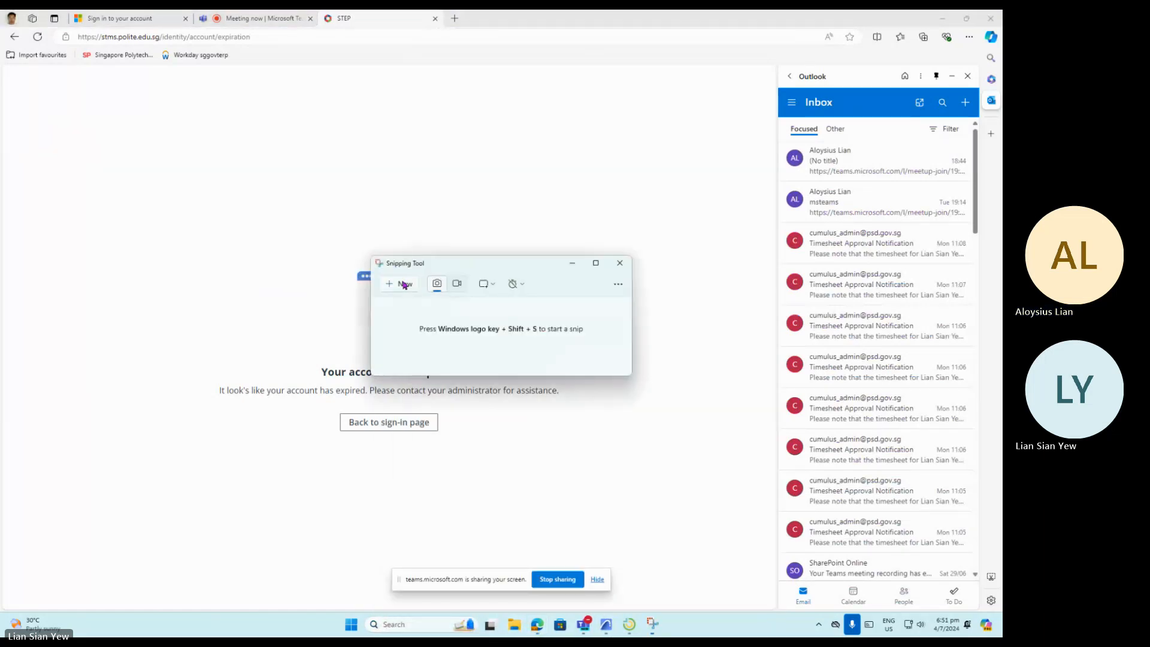
click(404, 285)
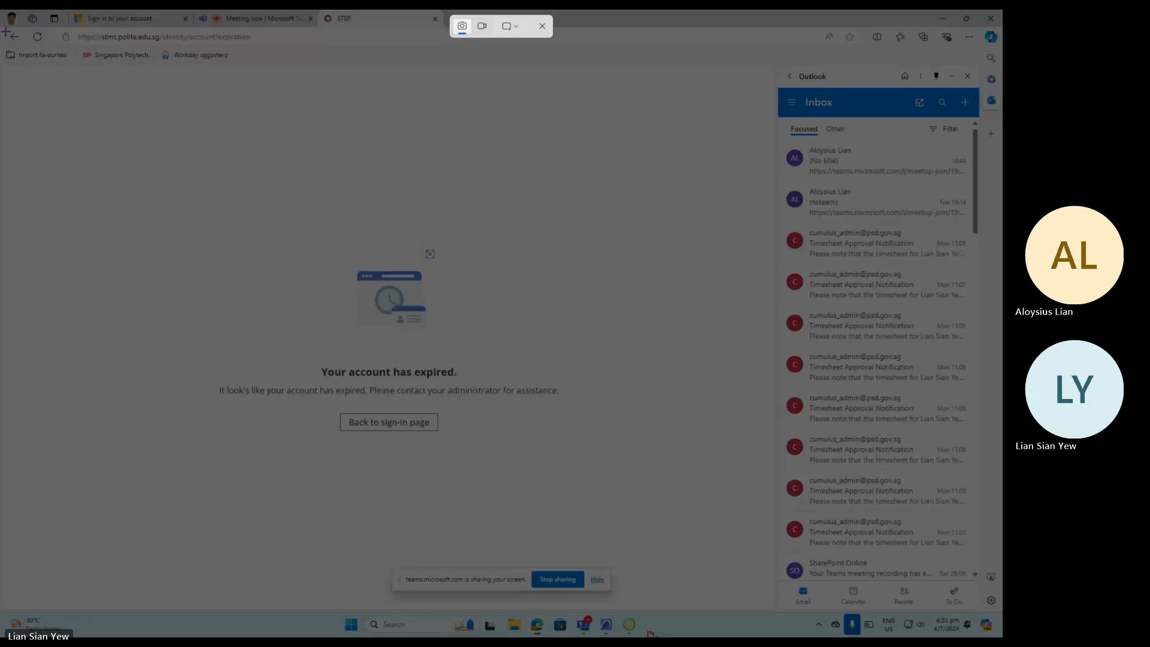
drag(5, 31, 989, 614)
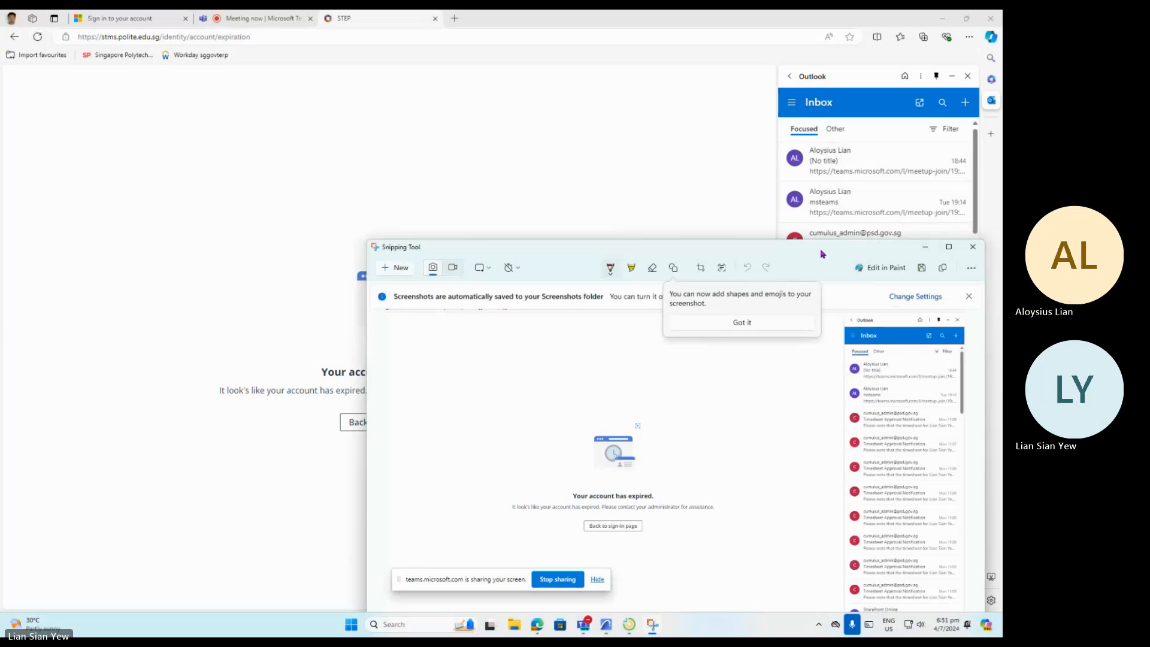
Start a new email in the Outlook sidebar and address it to the colleague's SP staff account.
click(869, 105)
click(792, 103)
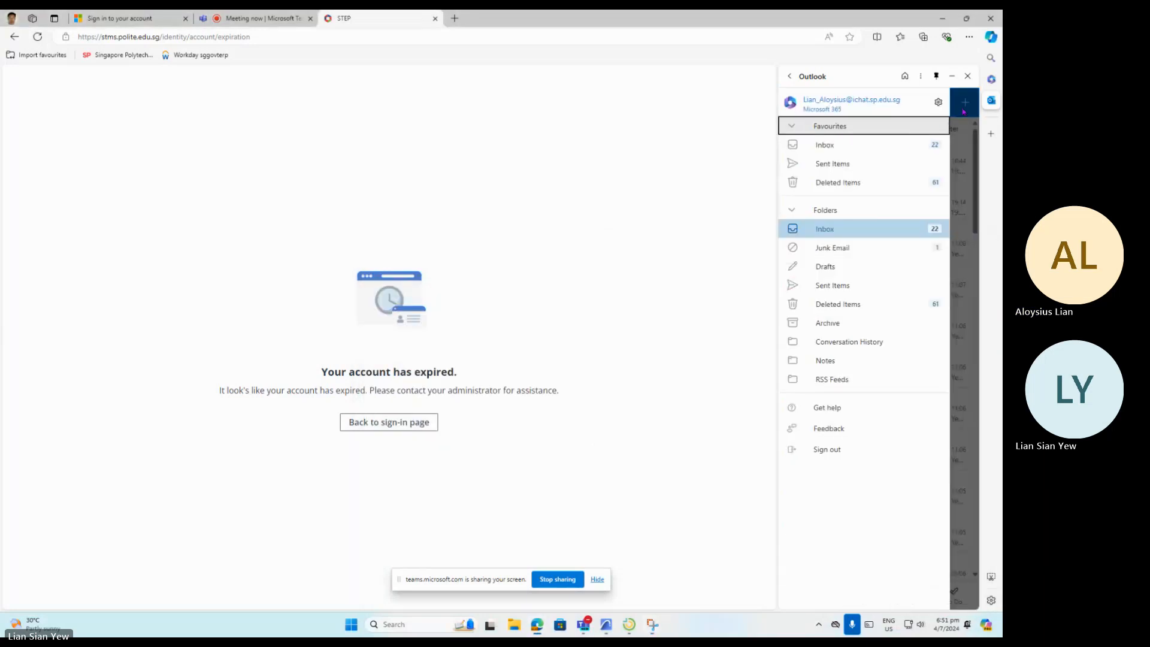
click(958, 114)
click(962, 107)
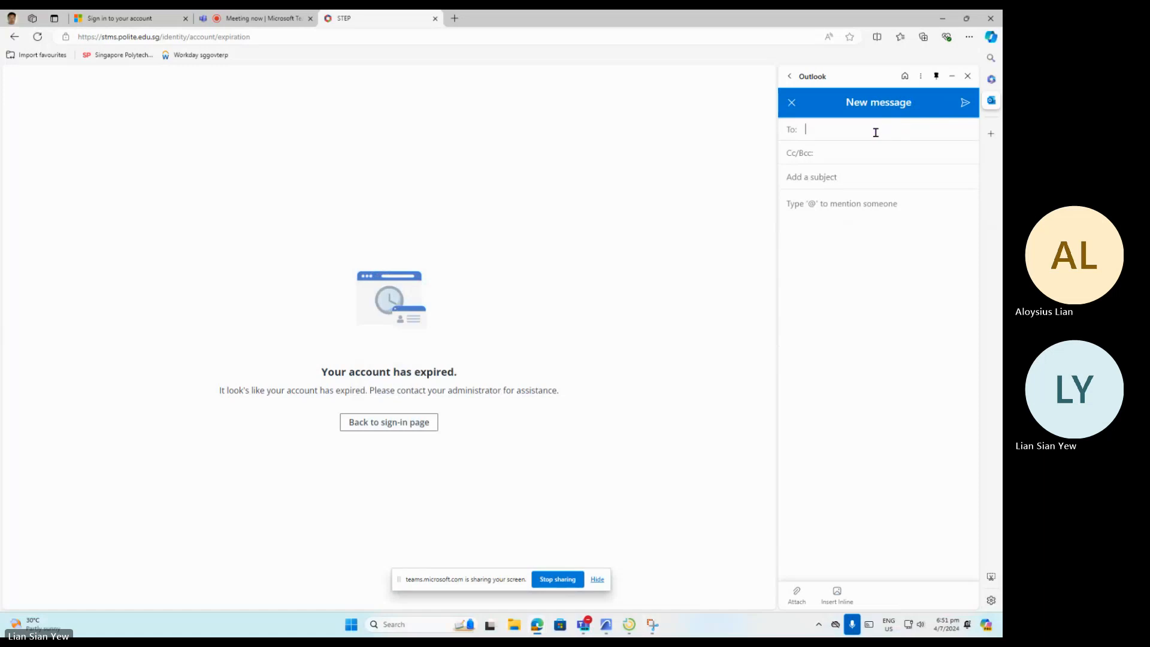
text(yi)
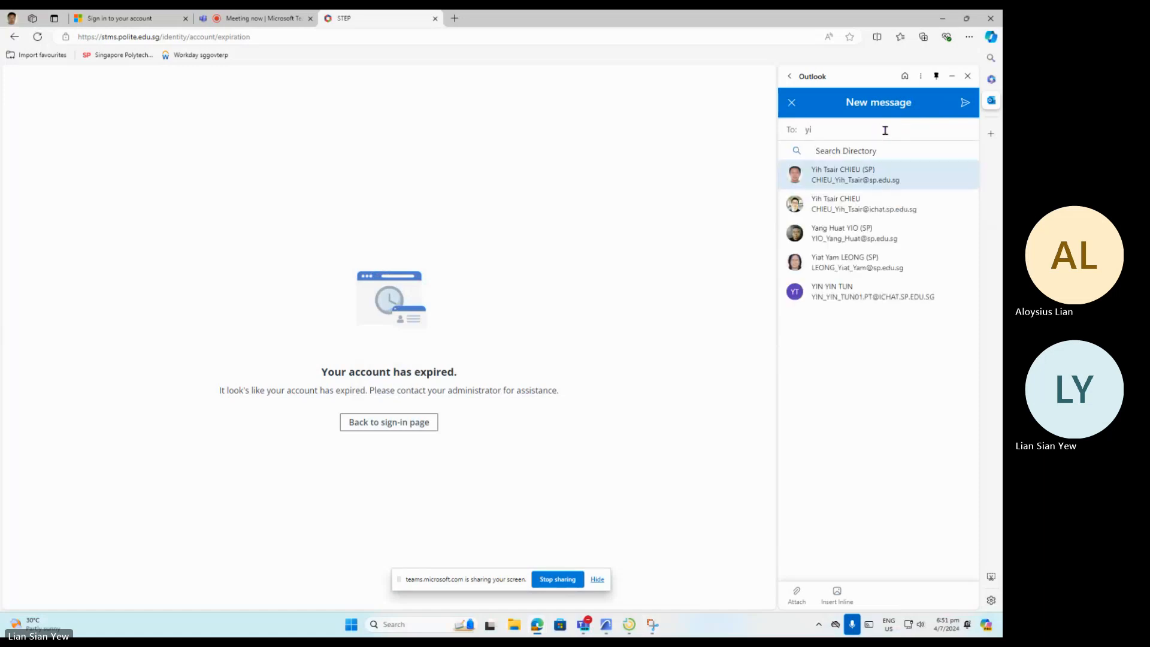
click(880, 175)
click(873, 234)
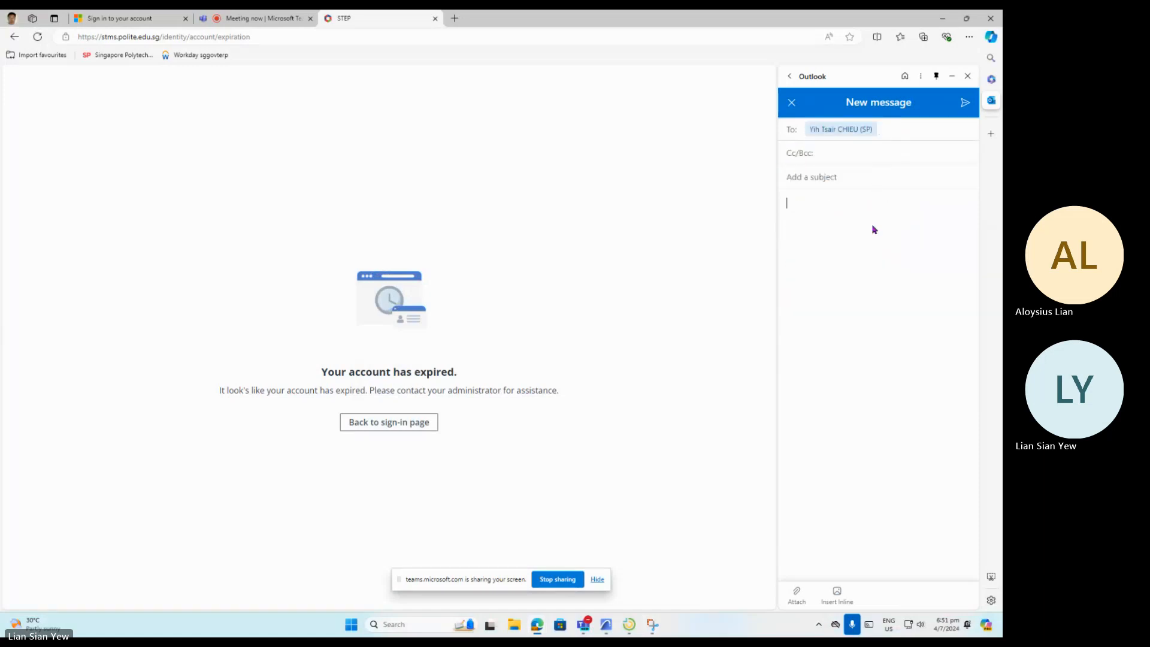
Set the email subject to "Unable to login into STEP account for attendance".
click(881, 185)
text(Unable to login into)
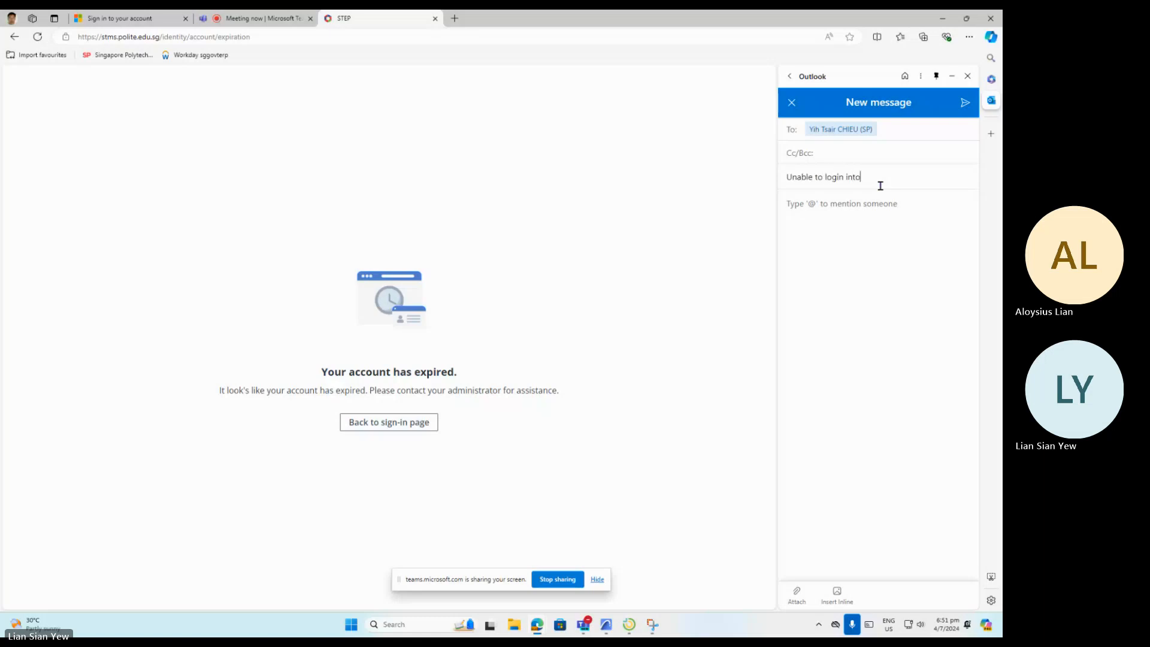
text( STEP account for attendance)
key(Tab)
Write a greeting to the recipient in the message body, followed by "I'm still facing error with STEP:".
text(H)
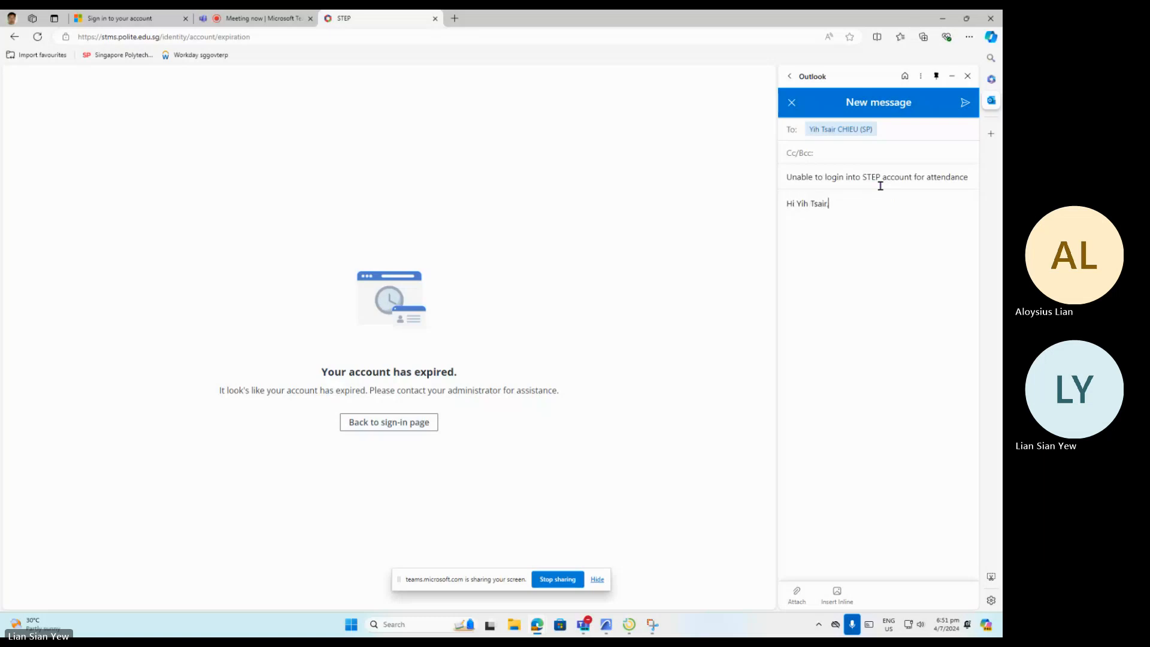
text(i Yih Tsair,)
key(Return)
key(Return)
text(I'm still facing error with STEP:)
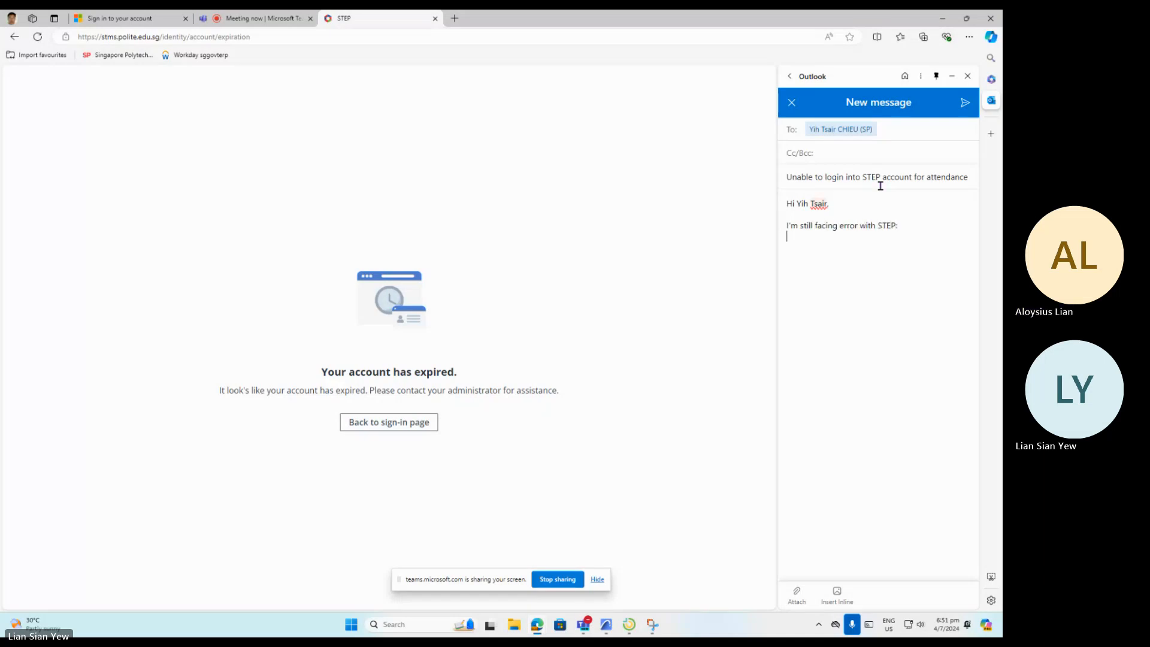
Try to paste the screenshot into the message body, and widen the Outlook sidebar to over half the browser window.
key(ctrl+v)
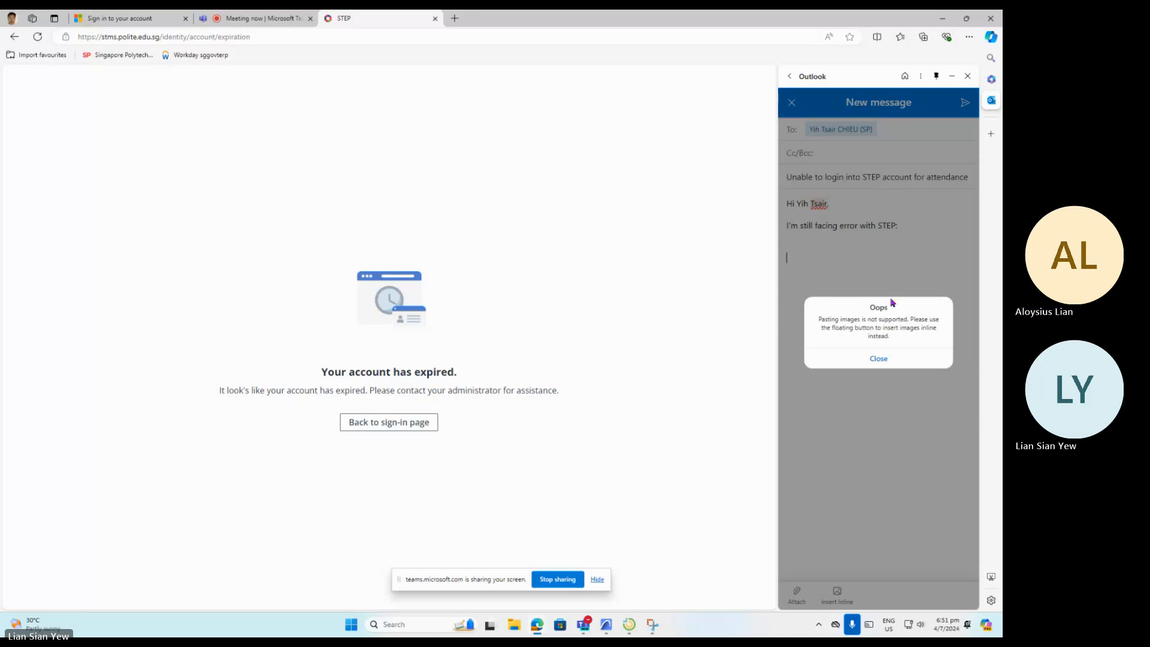
click(878, 359)
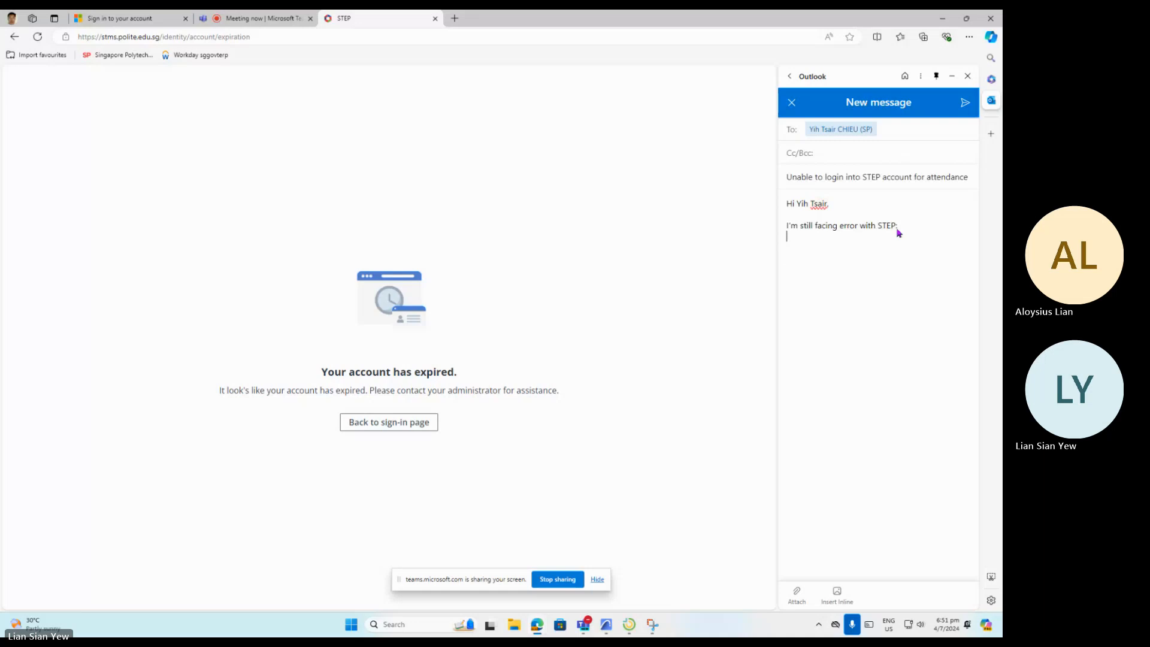
drag(778, 123, 352, 144)
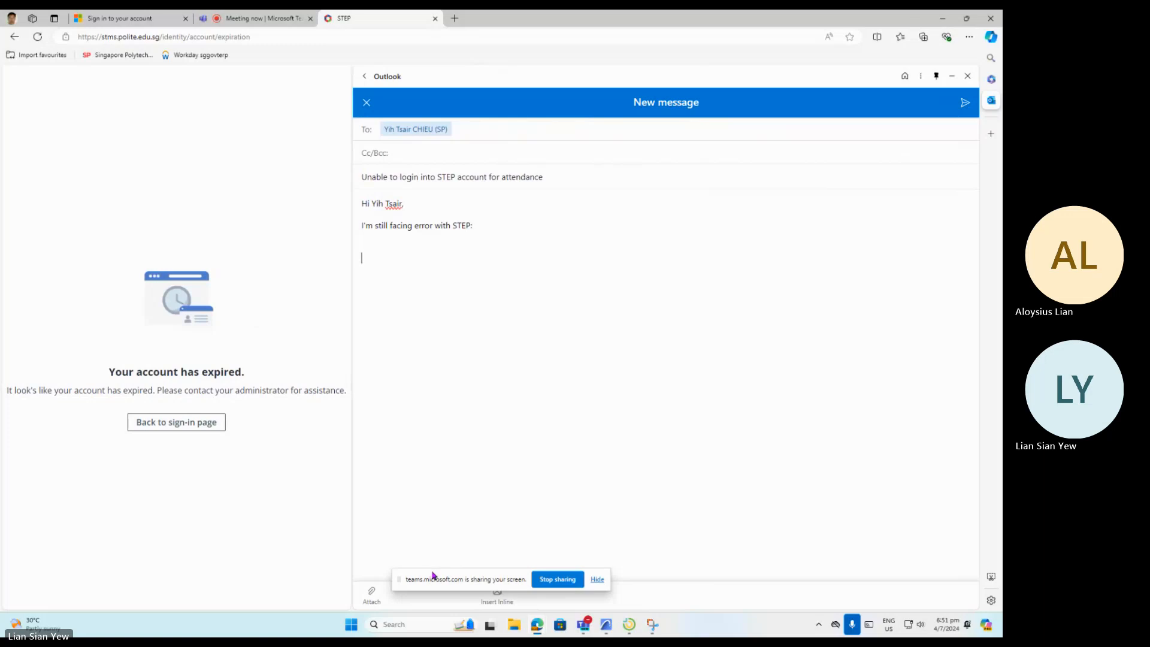
Open the inline image picker for the email, and save the captured screenshot from Snipping Tool to the Desktop as a PNG.
click(496, 593)
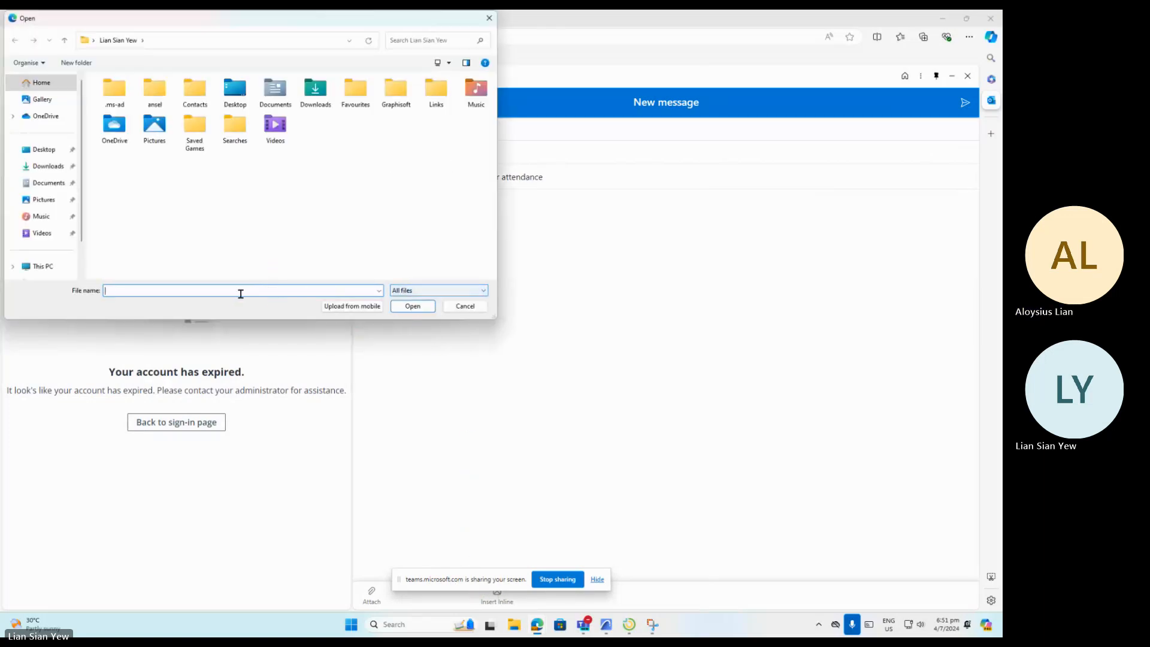
click(654, 625)
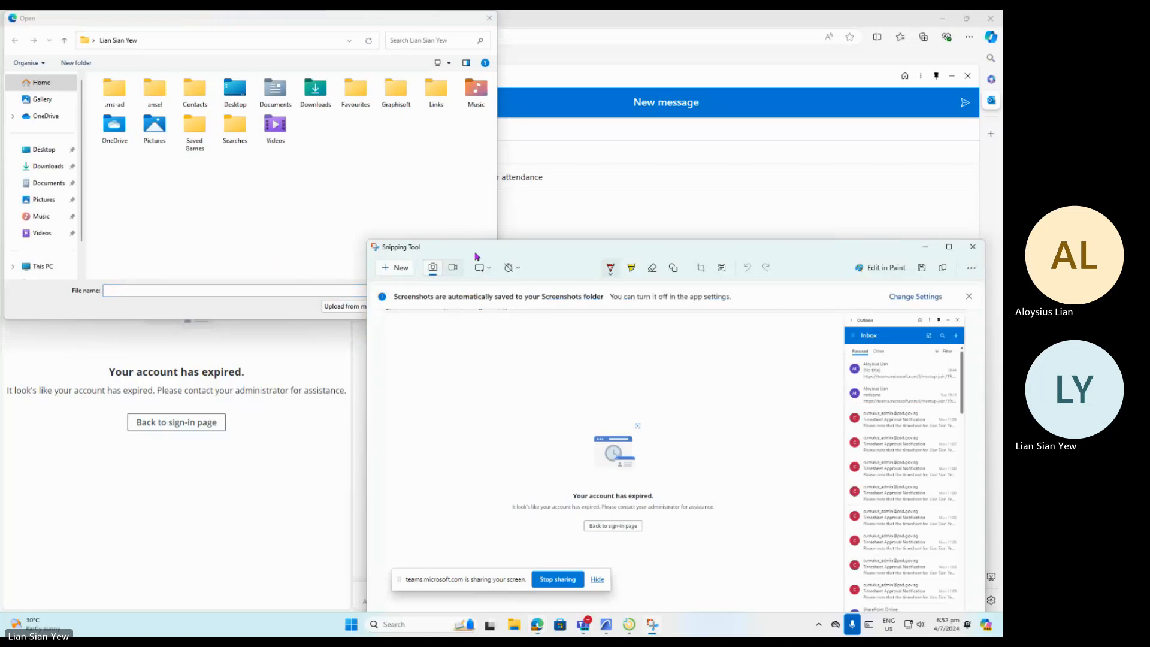
click(971, 267)
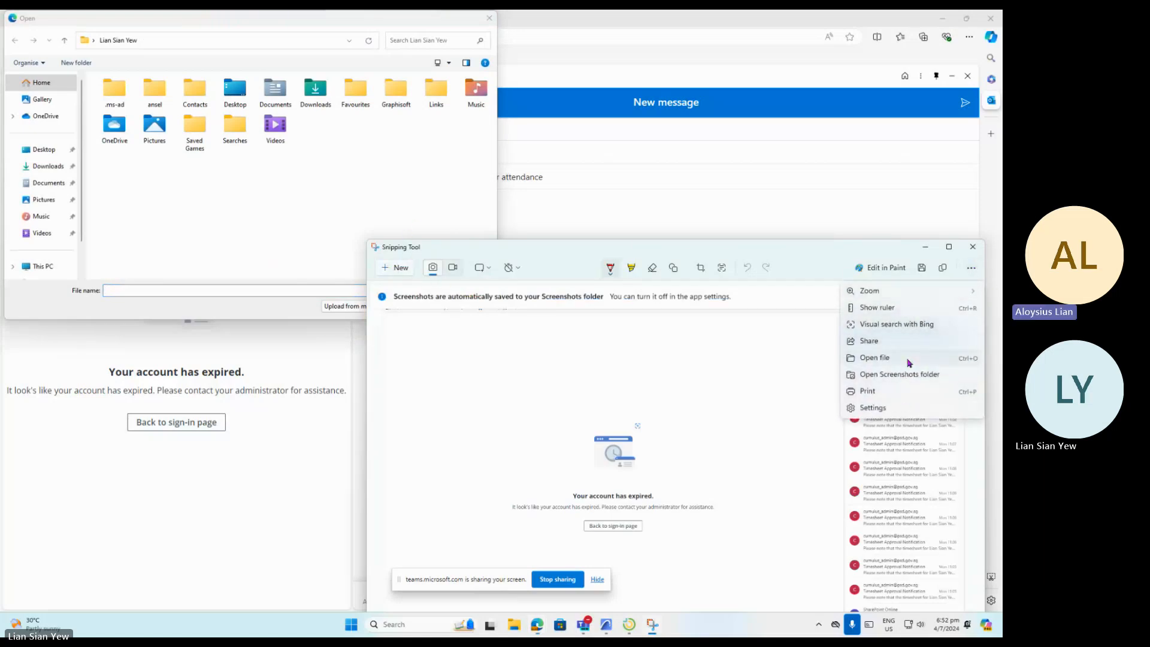
click(671, 324)
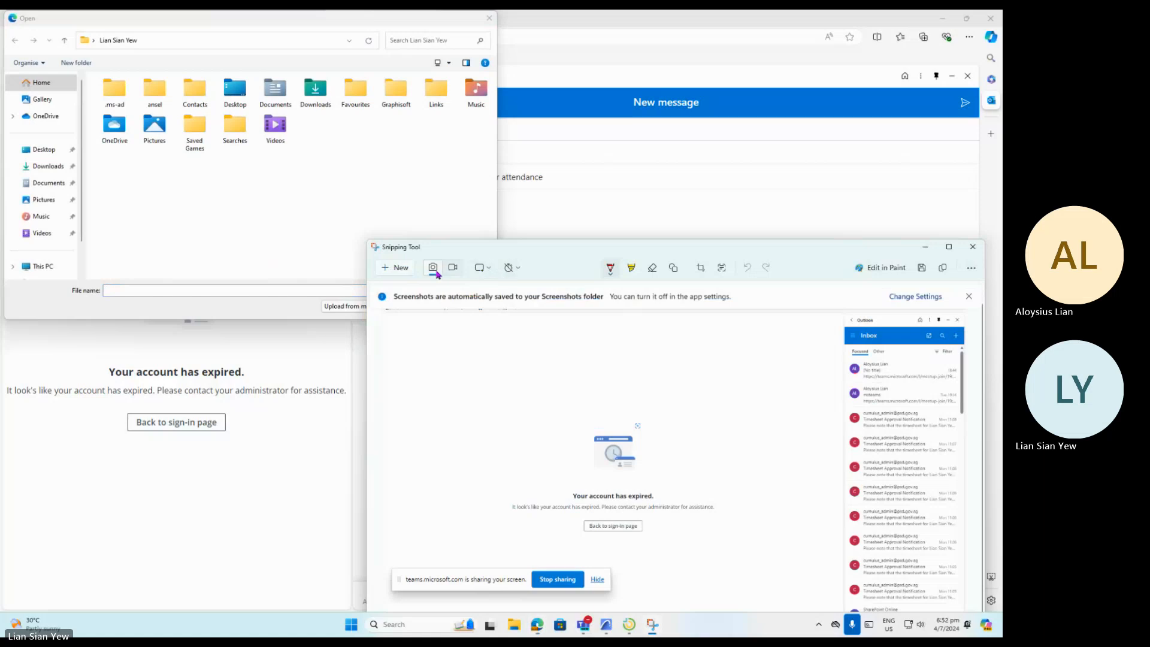
click(486, 269)
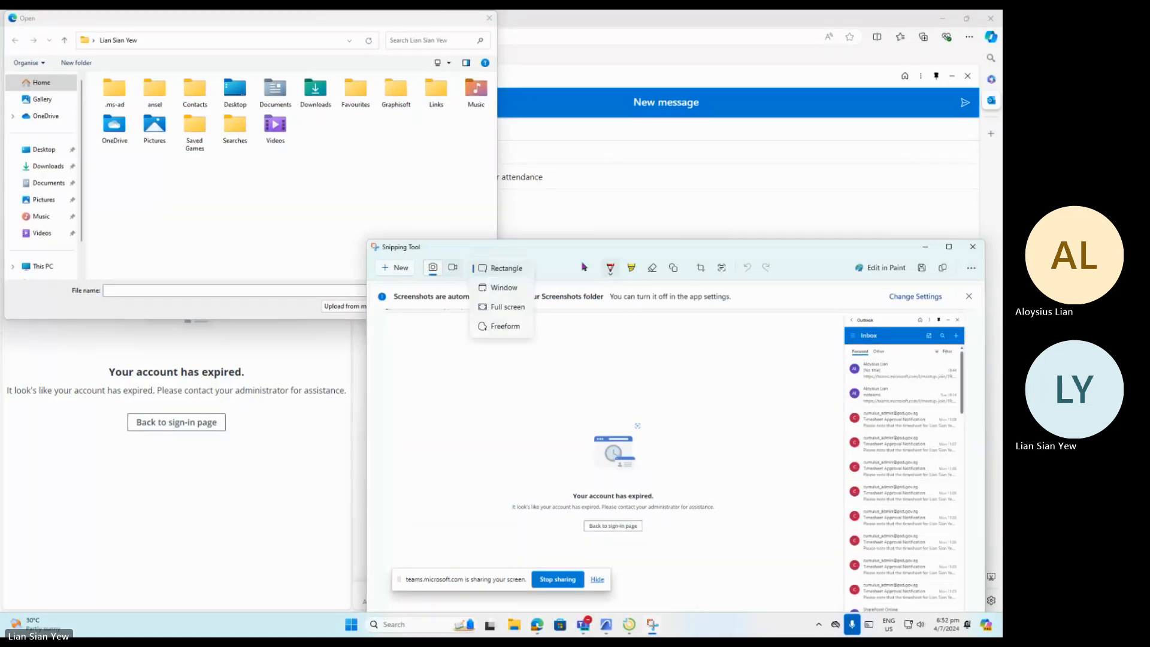
click(619, 258)
drag(727, 253, 732, 151)
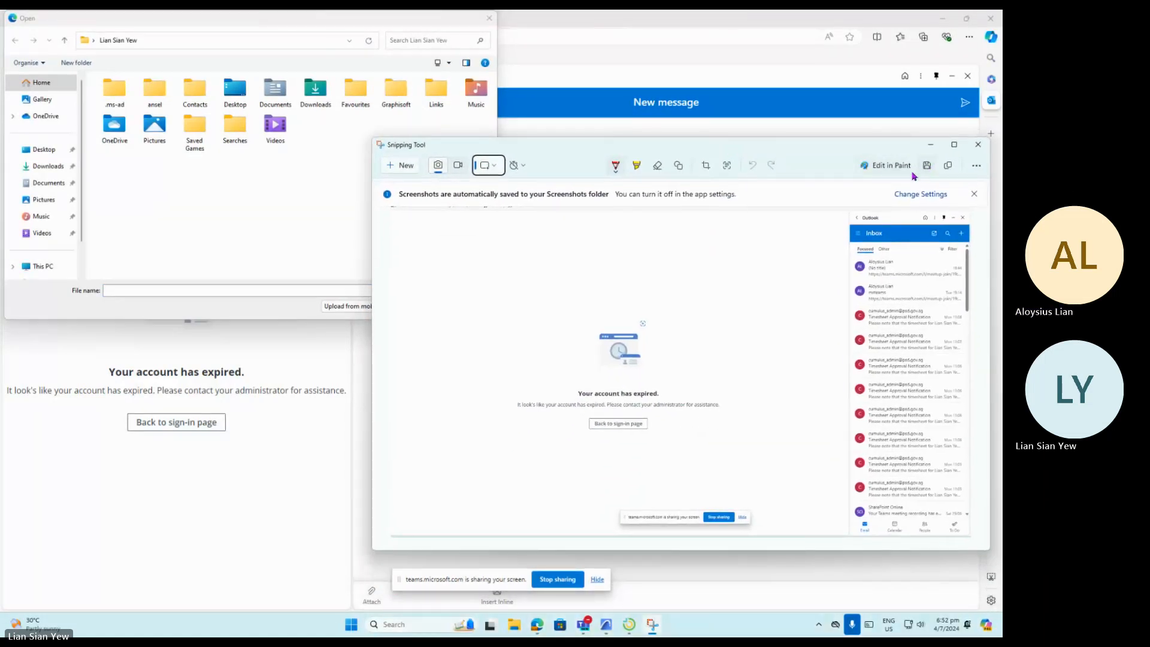
click(926, 165)
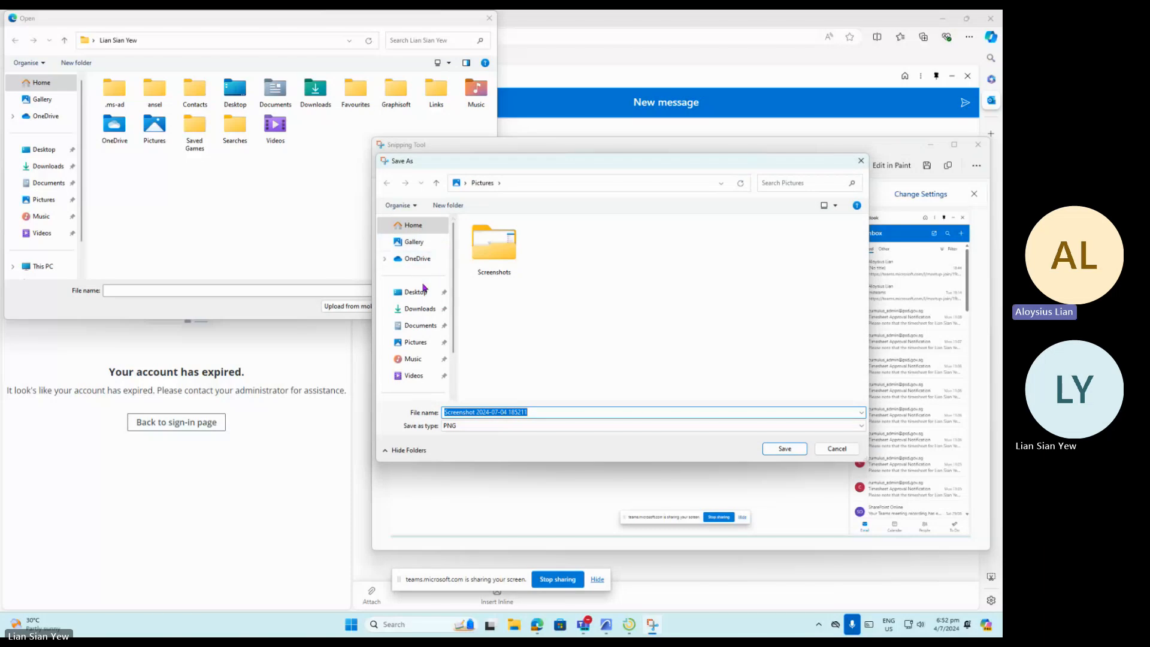
click(413, 291)
click(784, 448)
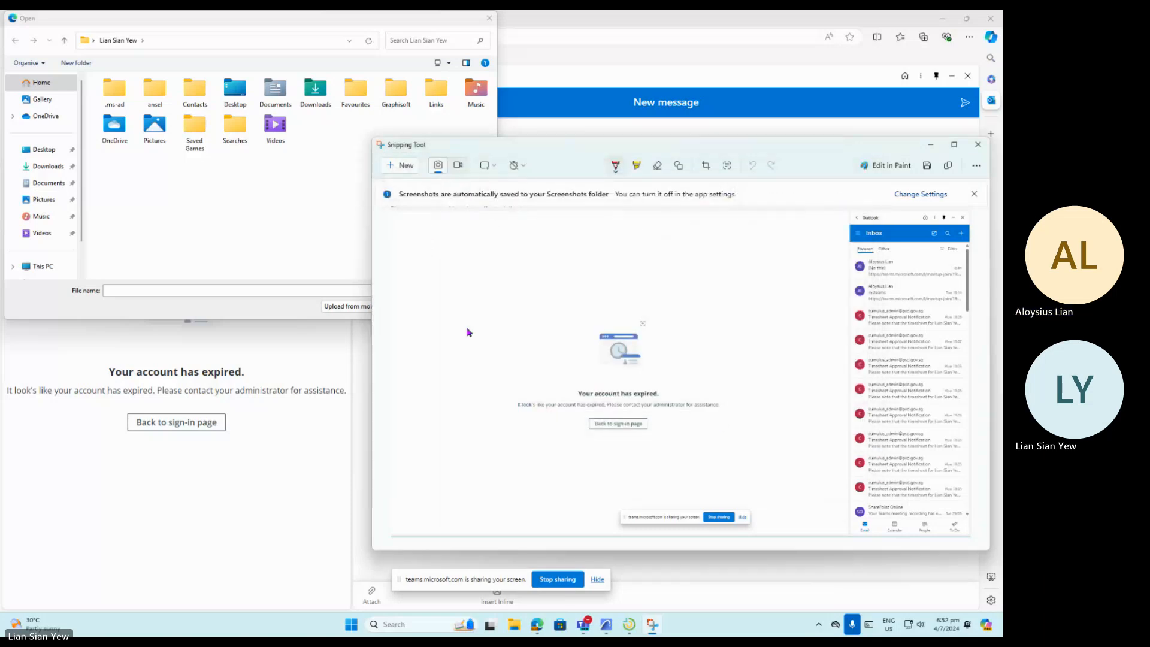
click(185, 211)
click(44, 149)
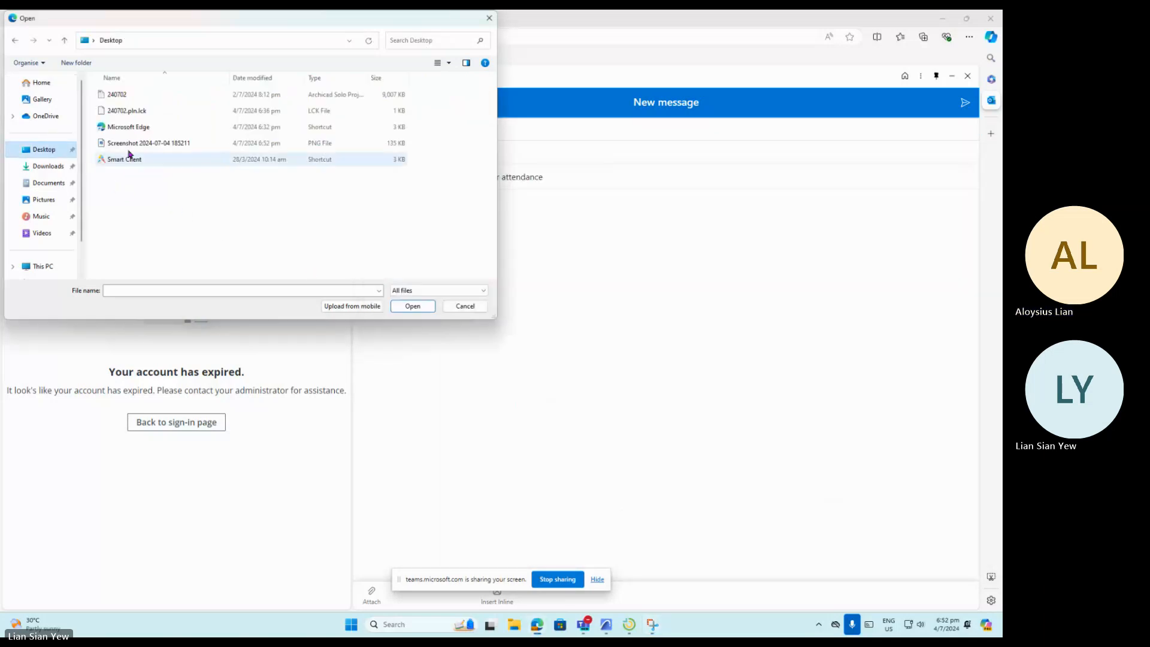
click(149, 143)
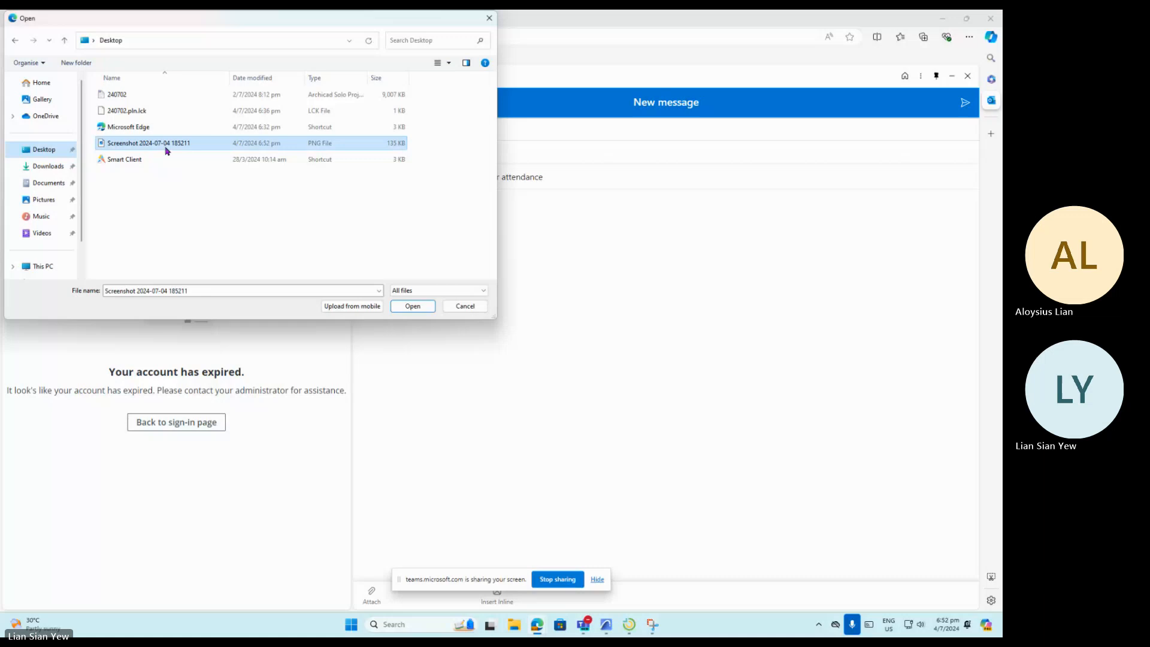
click(412, 305)
scroll(536, 321, down, 3)
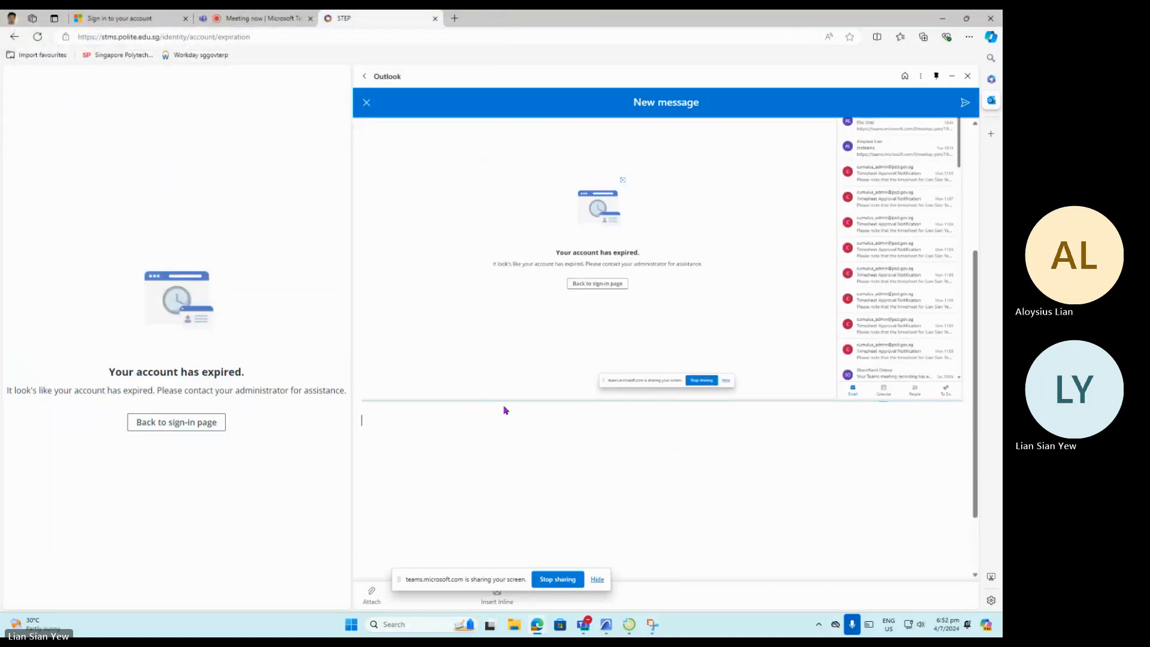
Below the screenshot, write "Can you let me know how to fix this?" and "Thank you.", and sign with the sender's first name.
text(Can you )
text(please )
text(let me know how to fix this?)
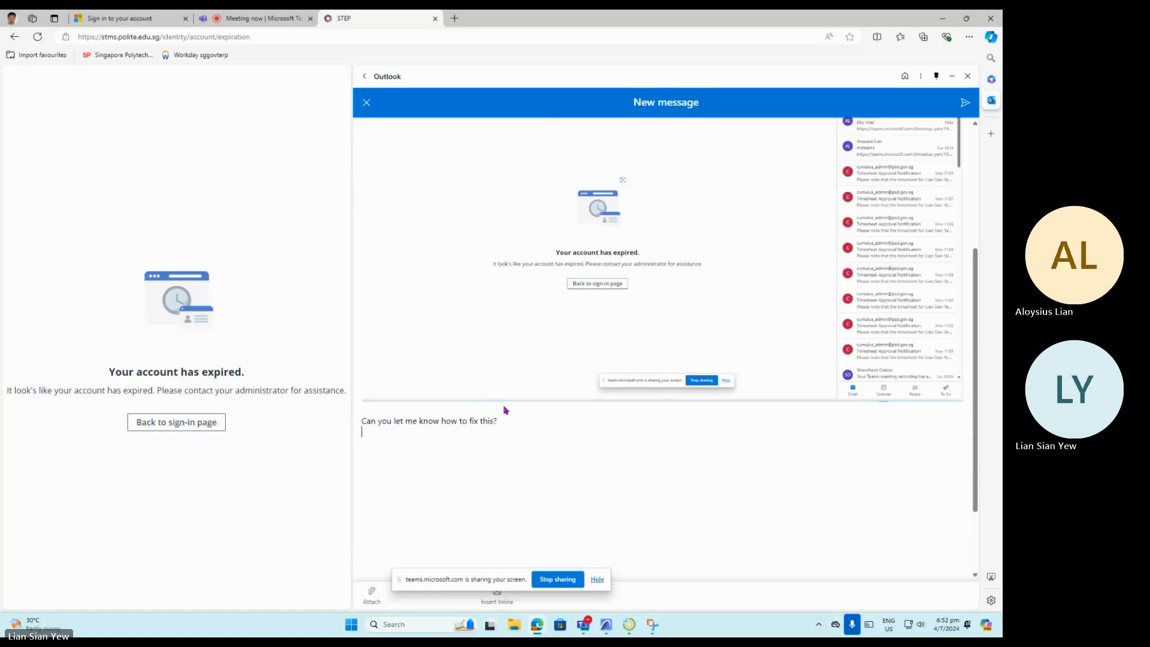
key(Return)
text(Th)
text(loysius)
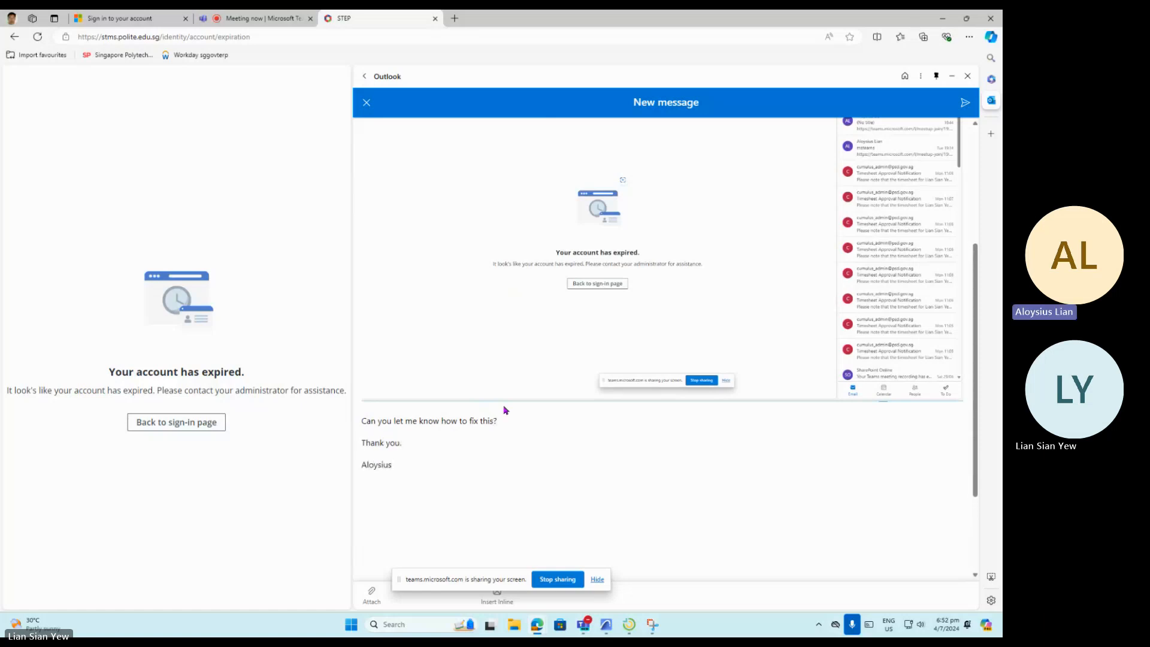
key(super)
click(810, 496)
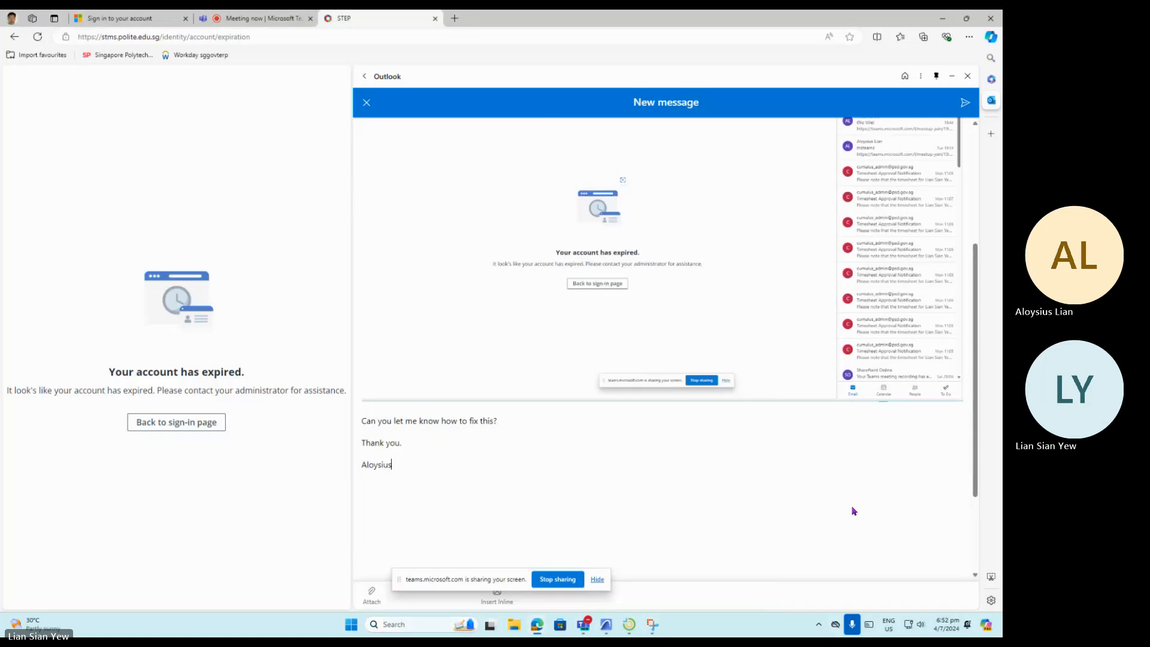
Send the email and narrow the Outlook sidebar back to its original width.
scroll(949, 326, up, 2)
click(965, 103)
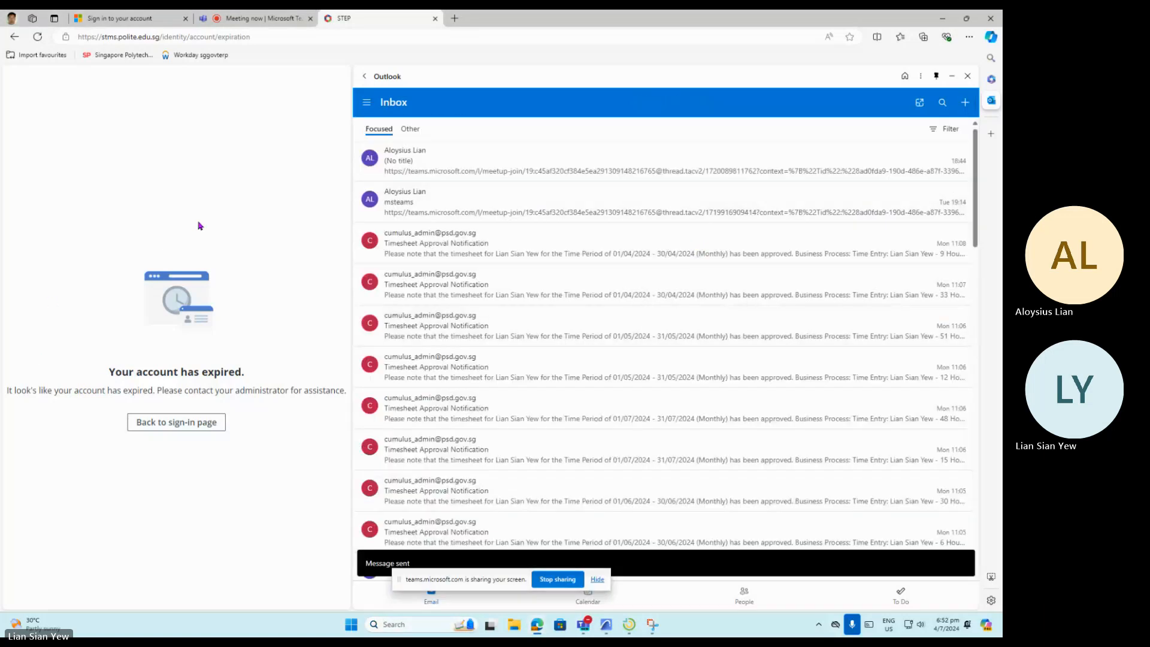
drag(353, 129, 778, 128)
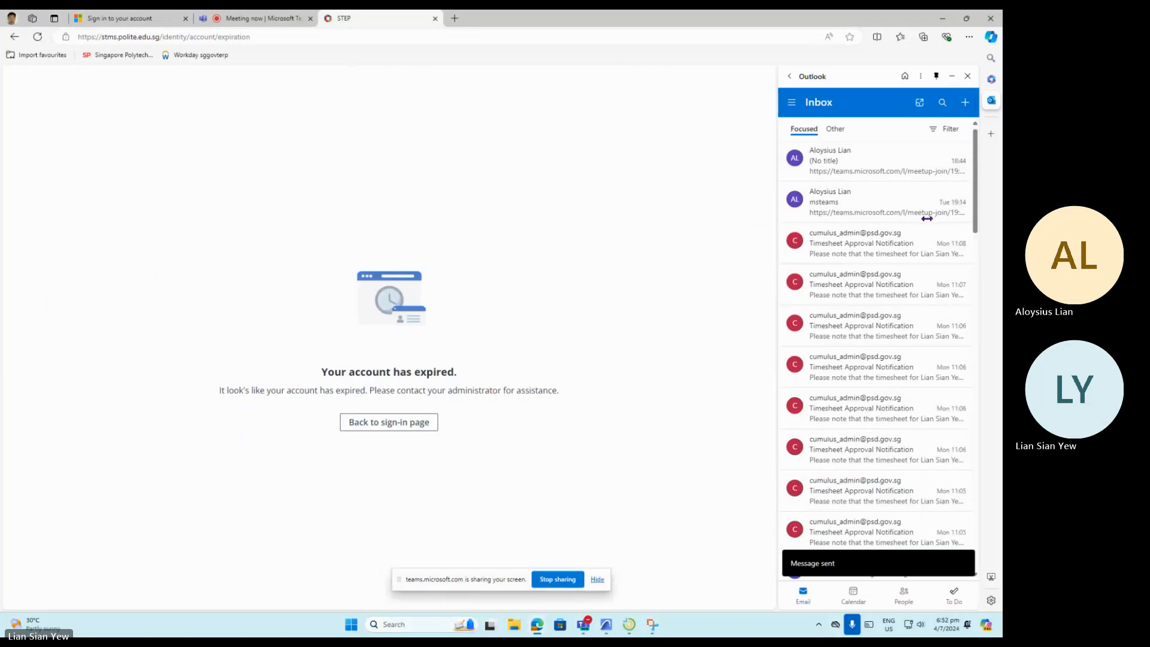
Switch to LanSchool Teacher Console and change the student view to Classroom Layout.
click(629, 627)
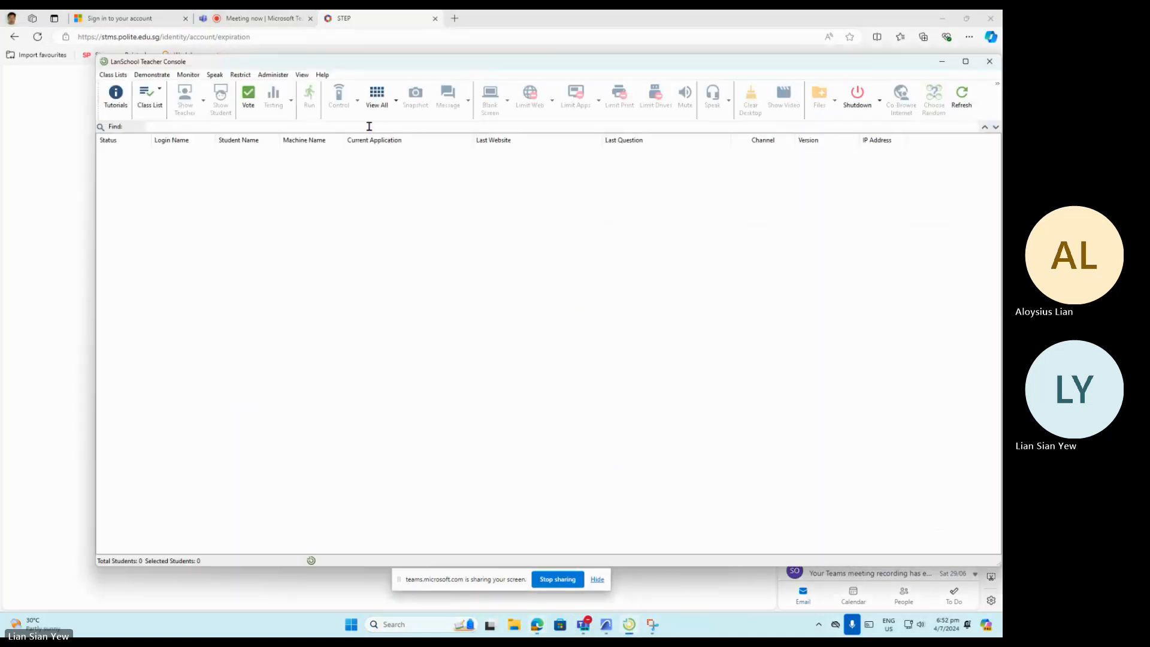
click(397, 101)
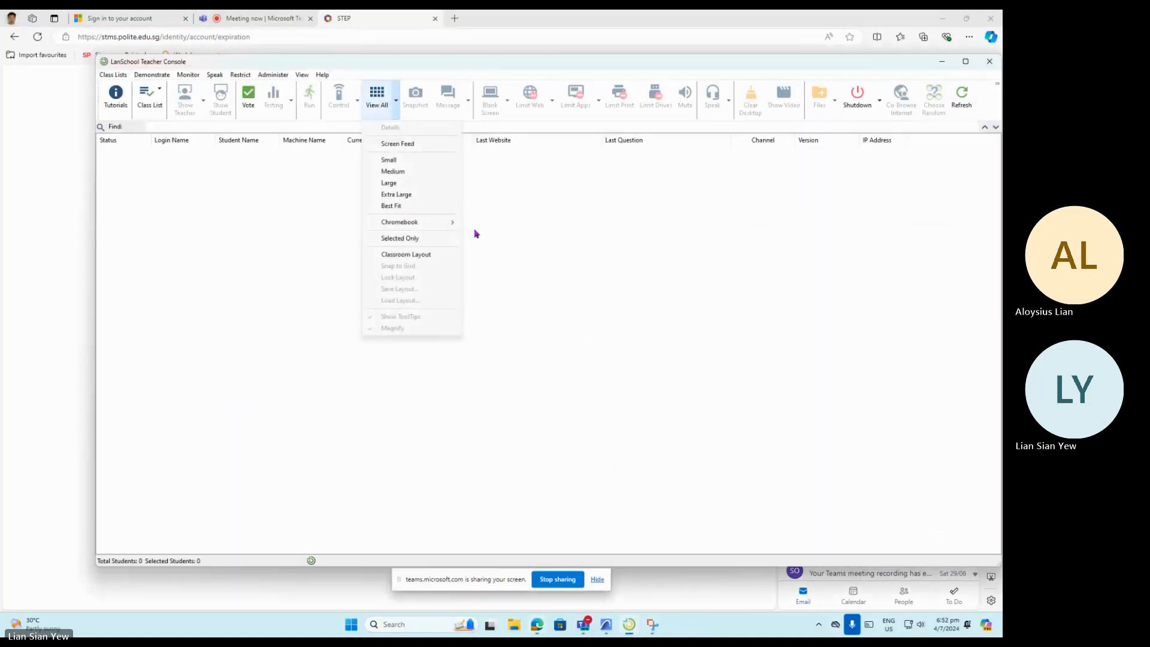
click(424, 255)
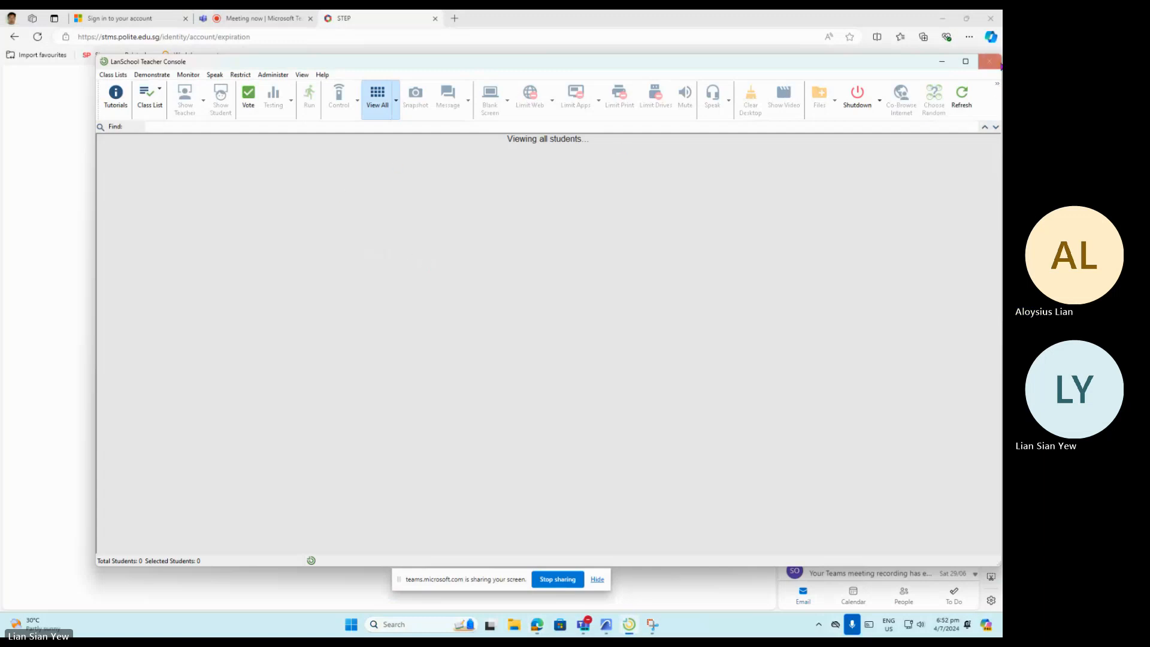
Power on all student computers in the Wake On LAN list and close the list.
click(879, 101)
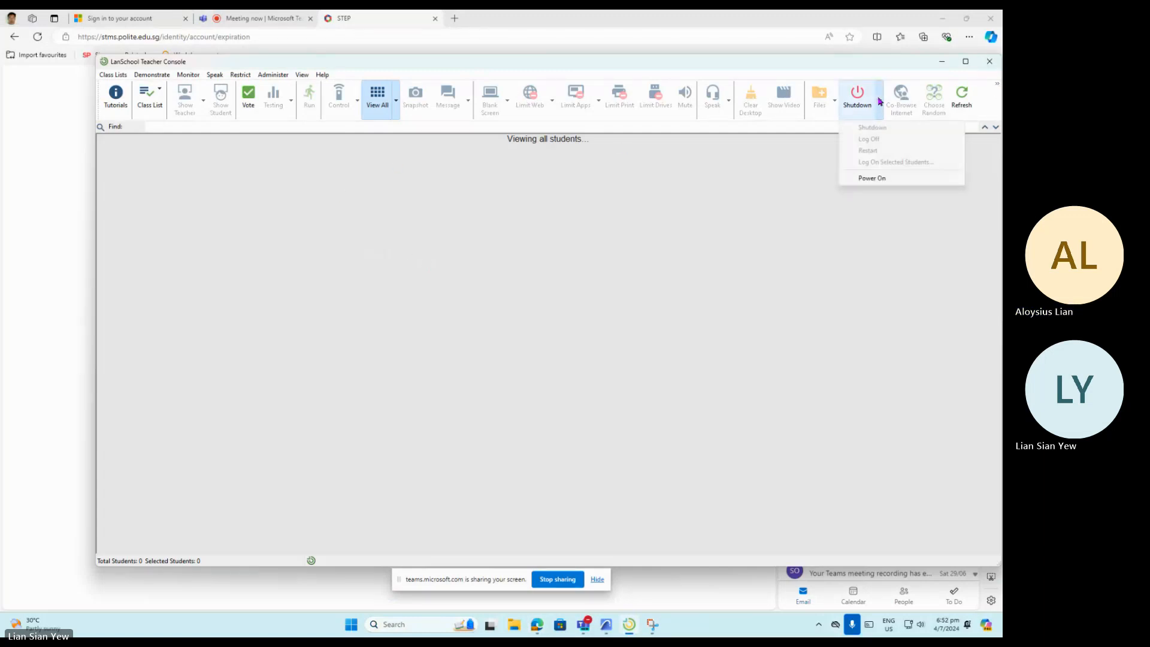
click(878, 178)
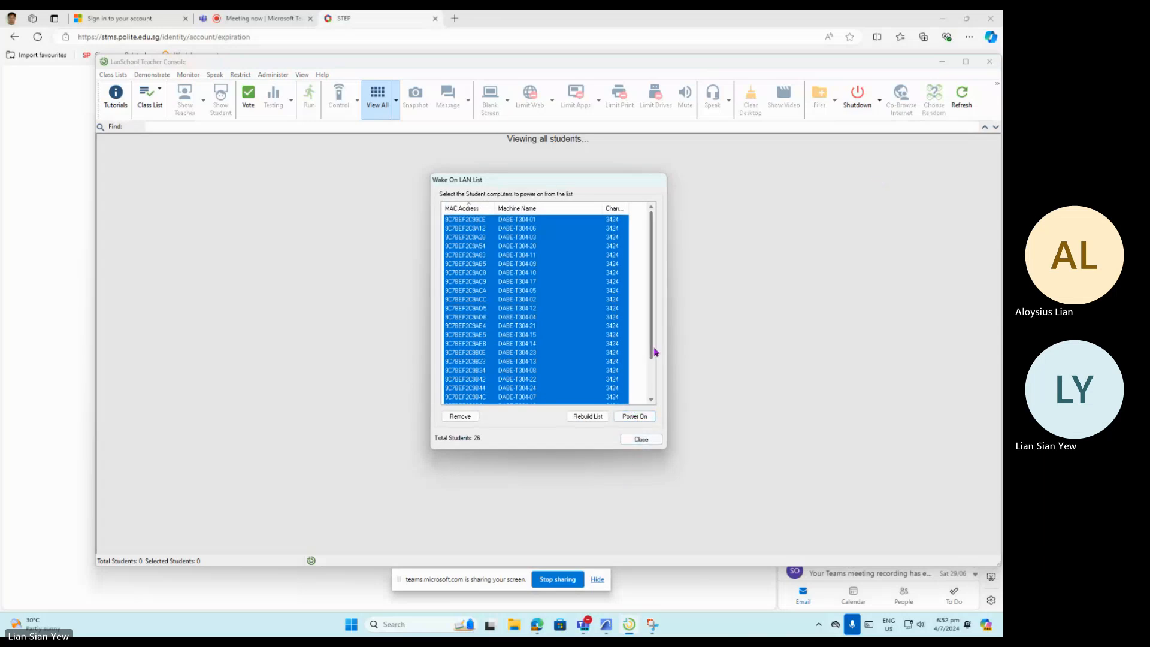
drag(655, 349, 654, 406)
click(643, 418)
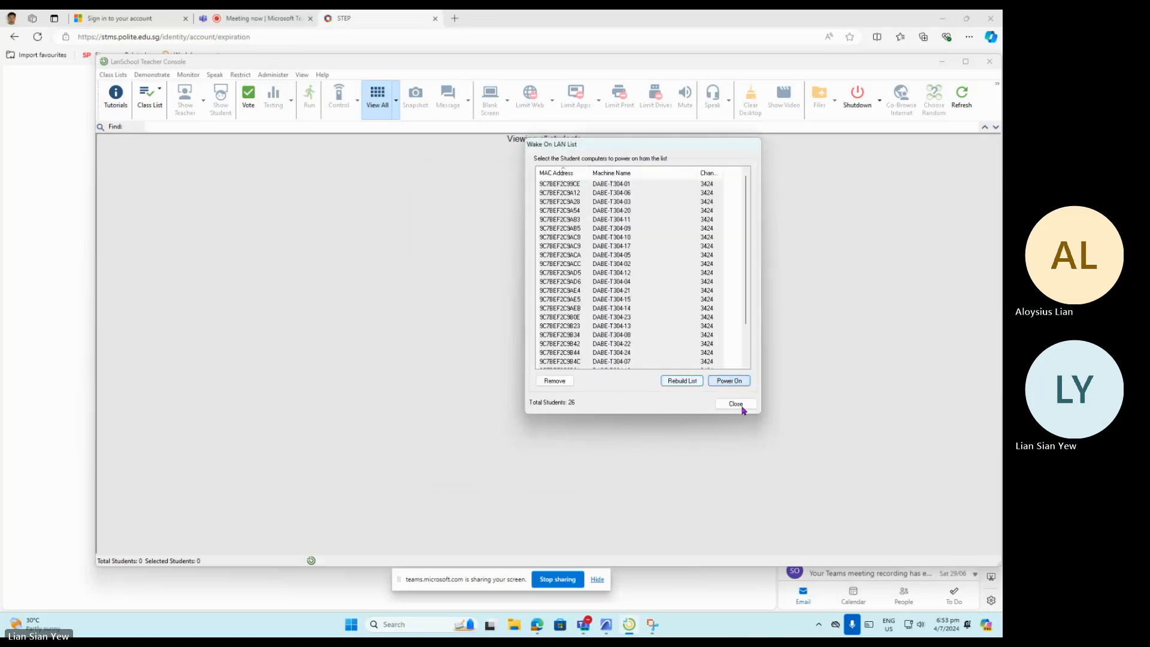
click(736, 404)
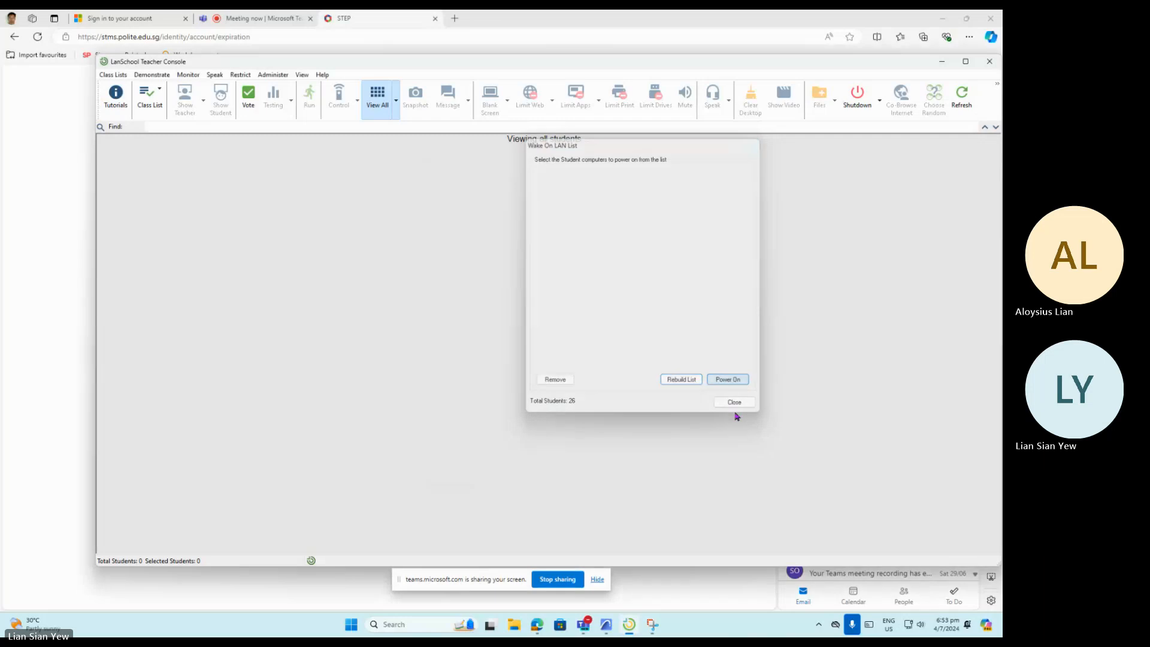
click(396, 101)
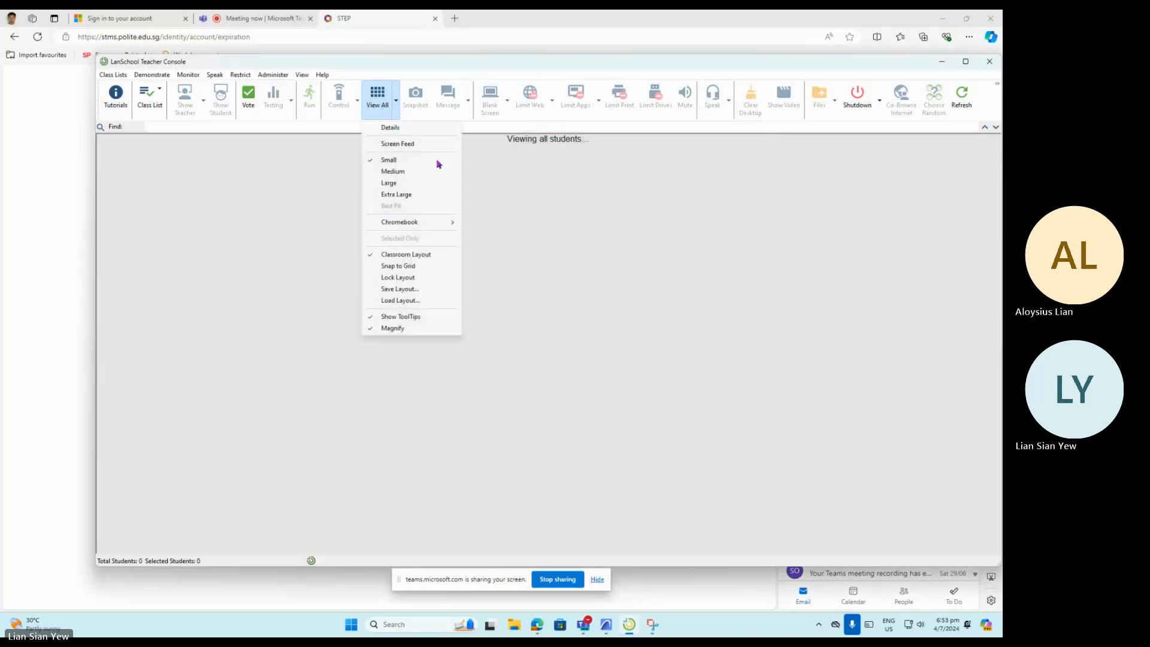
click(416, 128)
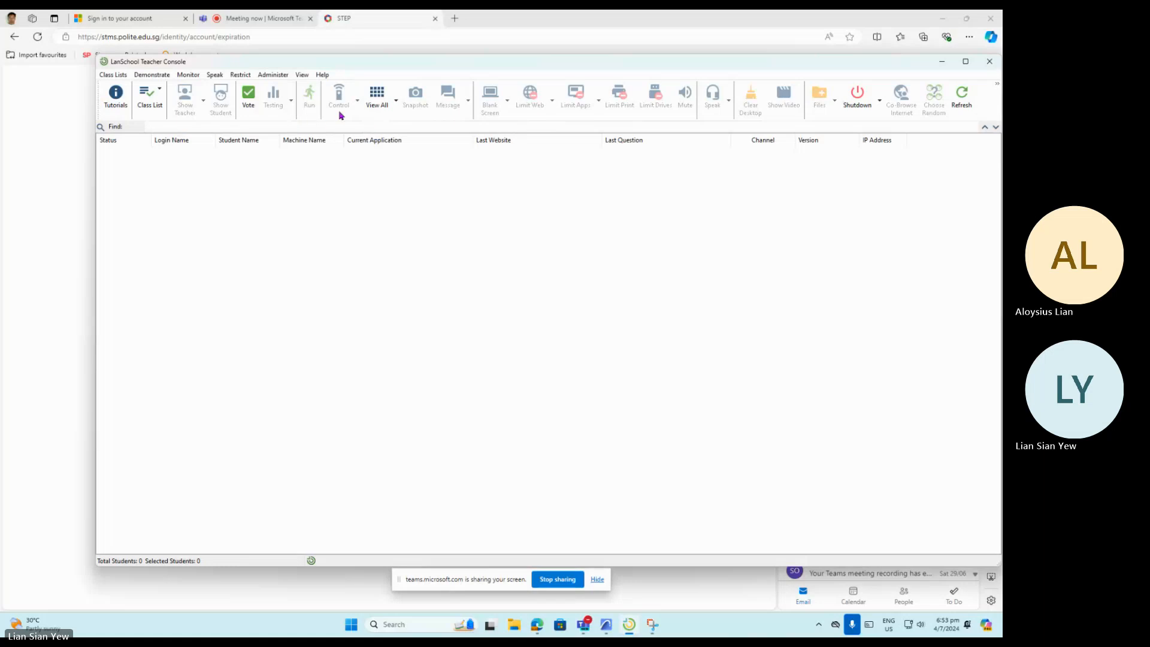
click(150, 97)
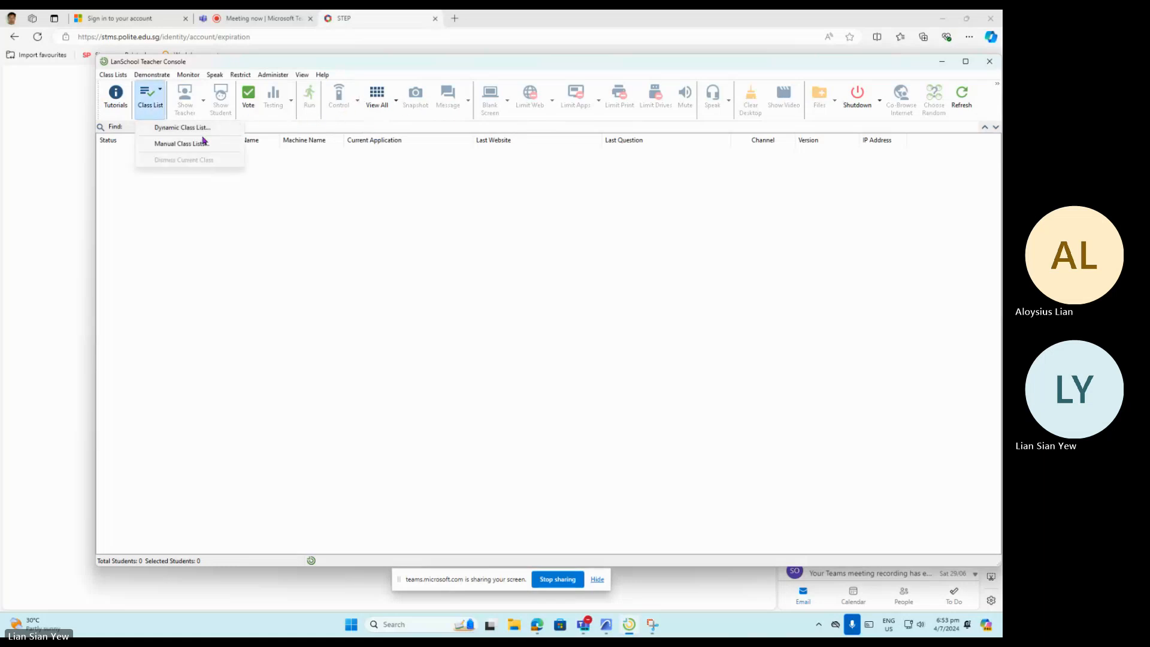
click(182, 127)
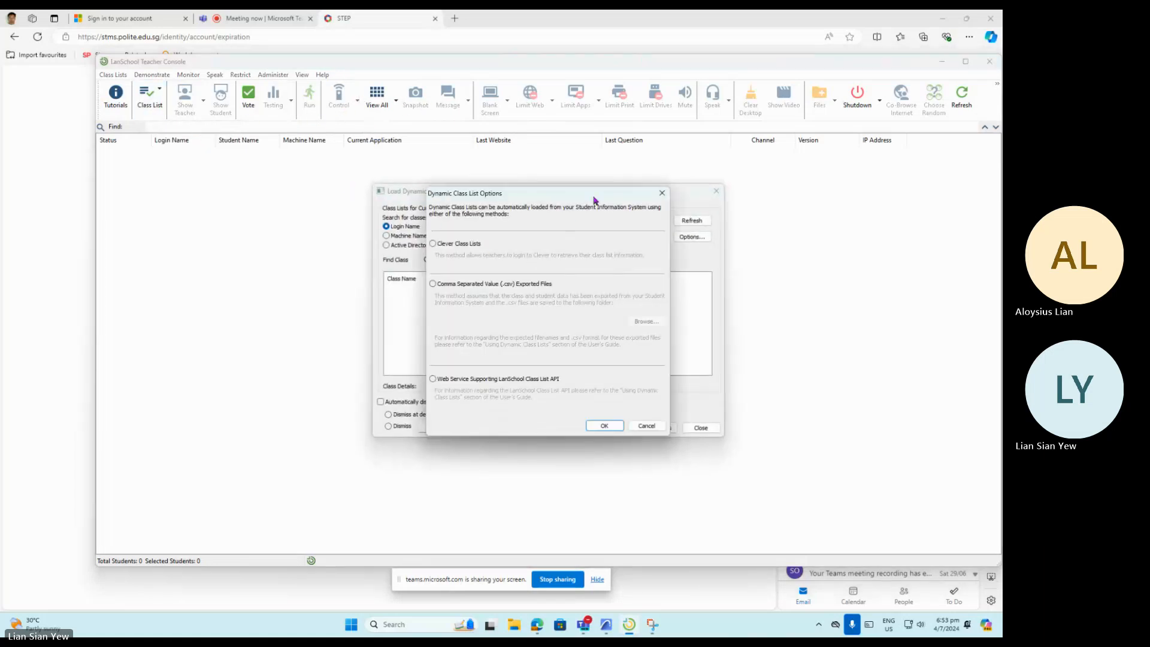
click(662, 193)
click(659, 428)
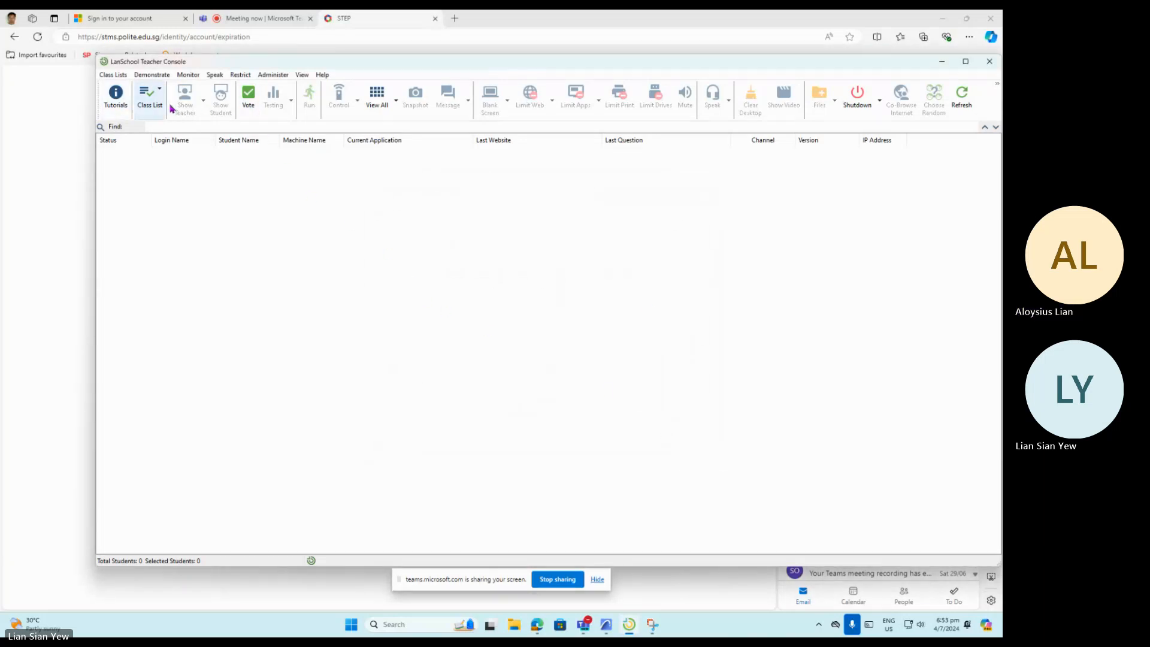
click(379, 93)
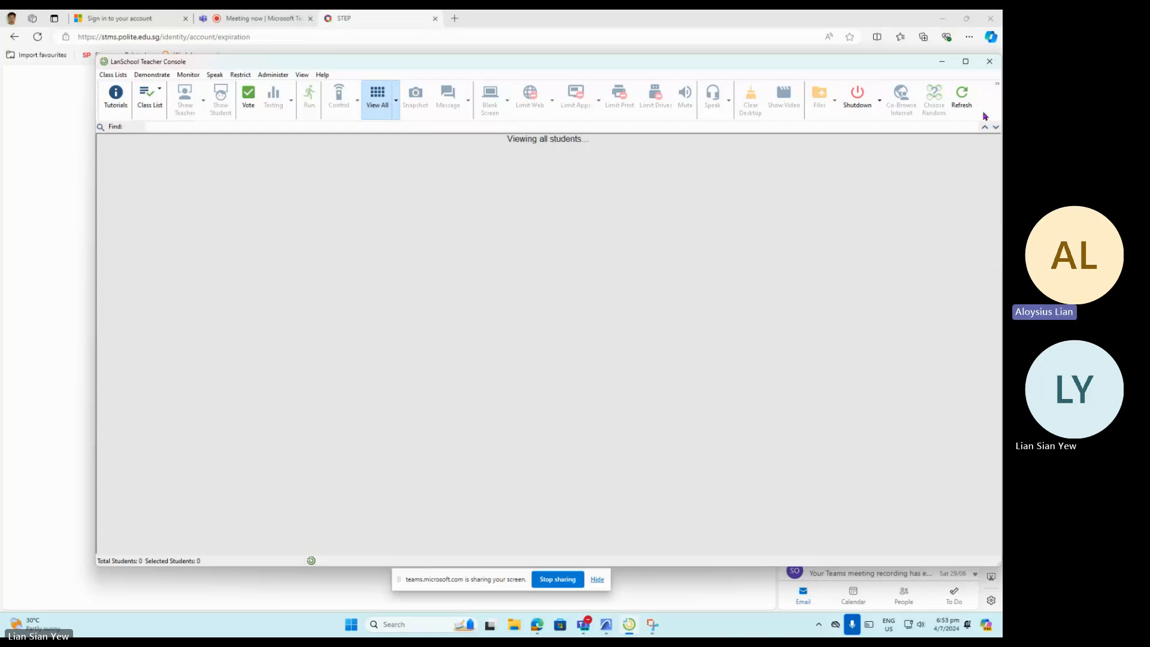
Refresh the student view and close the LanSchool Teacher Console.
click(961, 95)
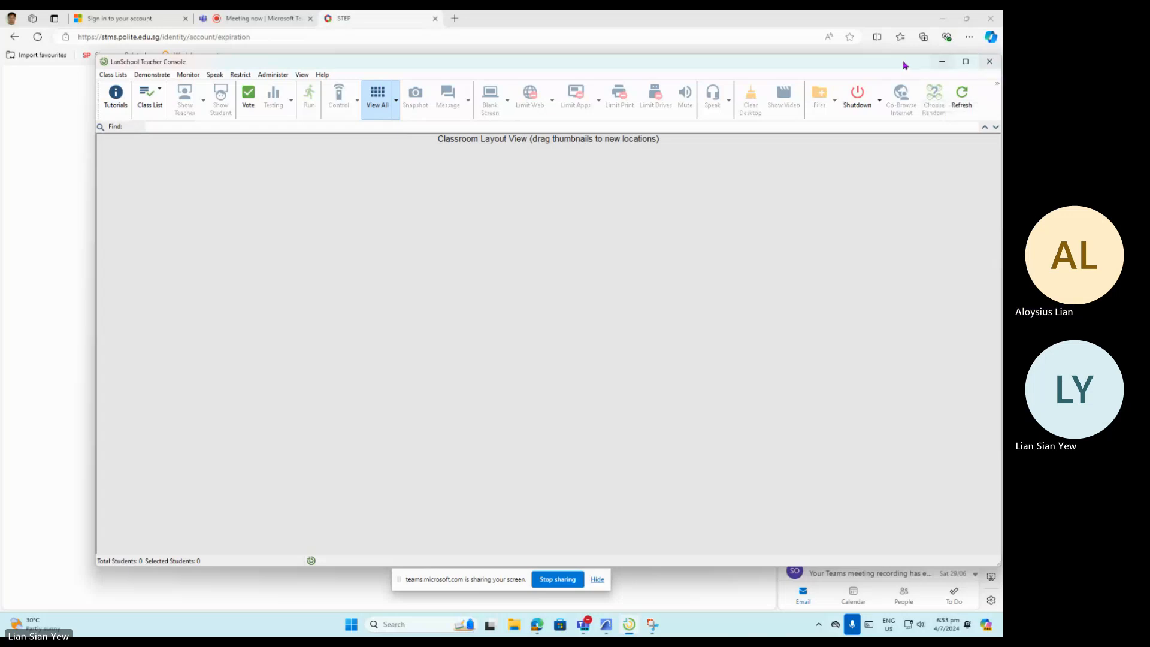
click(989, 61)
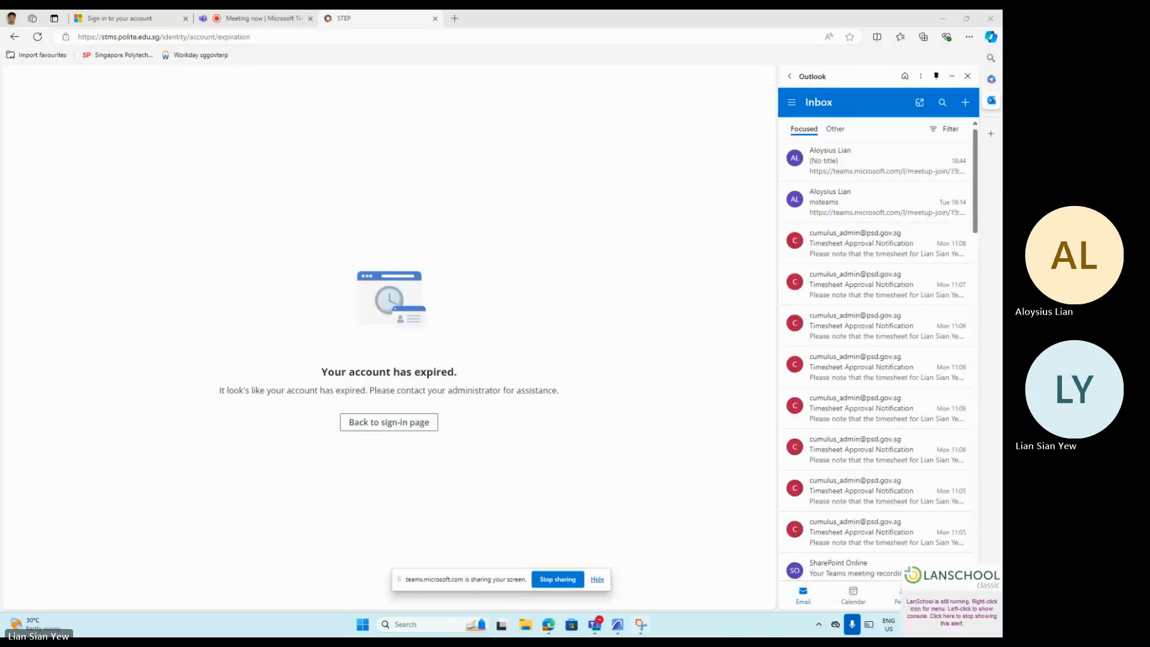
Switch to Archicad, dismiss the open Door Default Settings and look through the Door tool's Info Box options.
click(616, 625)
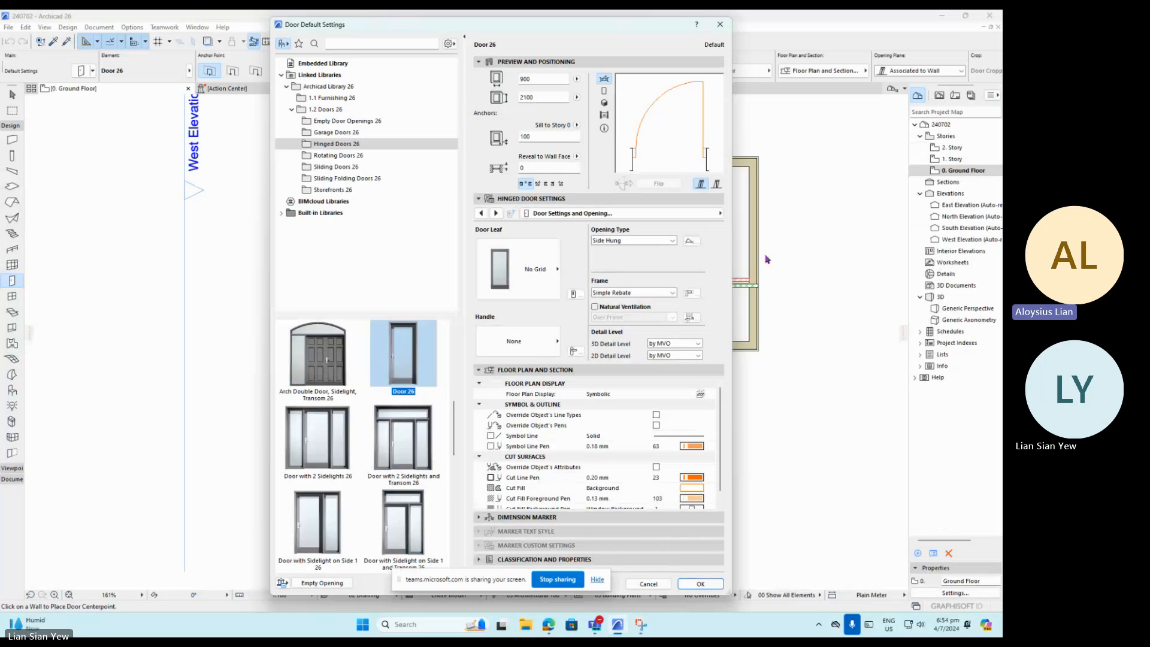
click(720, 23)
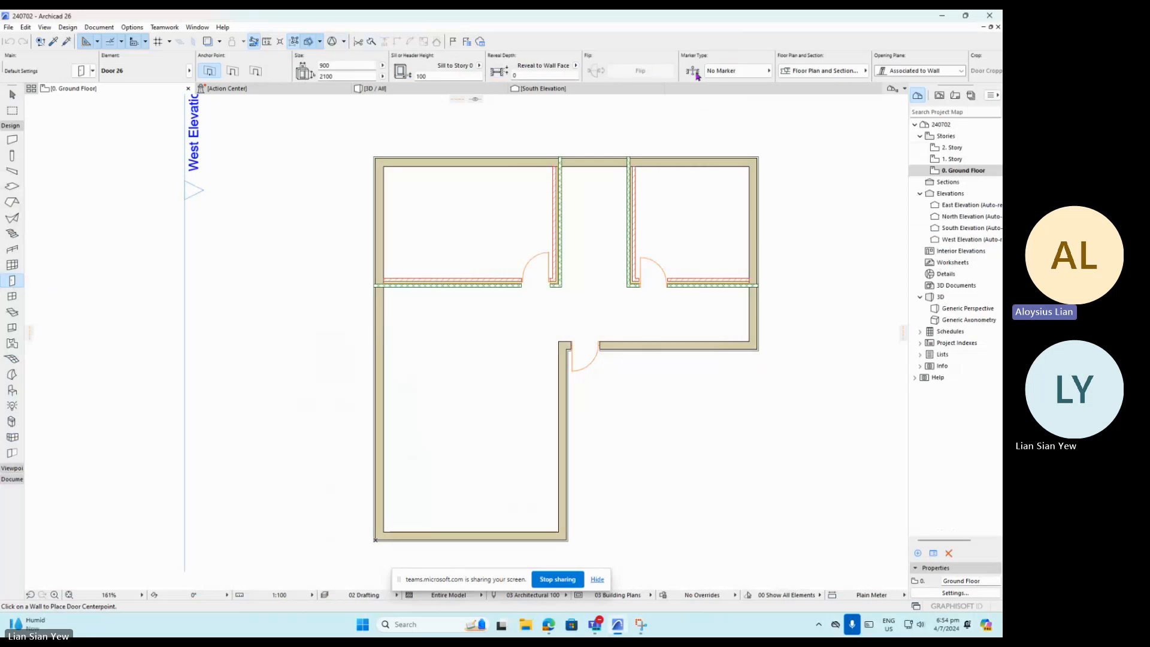
scroll(703, 69, down, 3)
scroll(705, 67, up, 3)
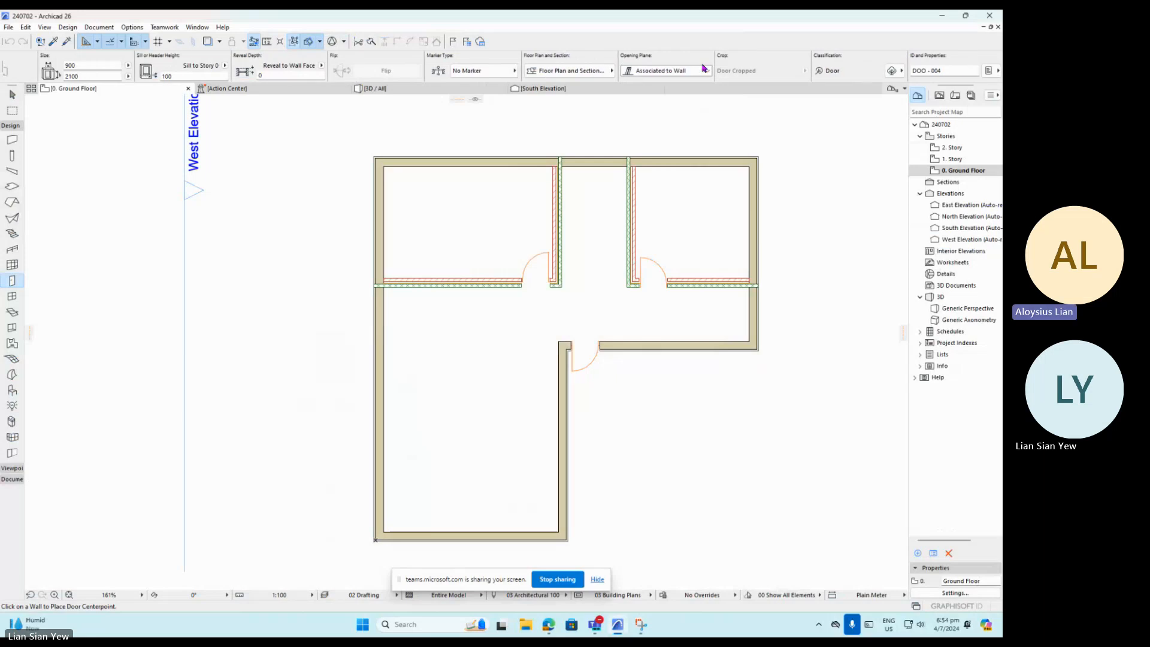
scroll(704, 68, up, 2)
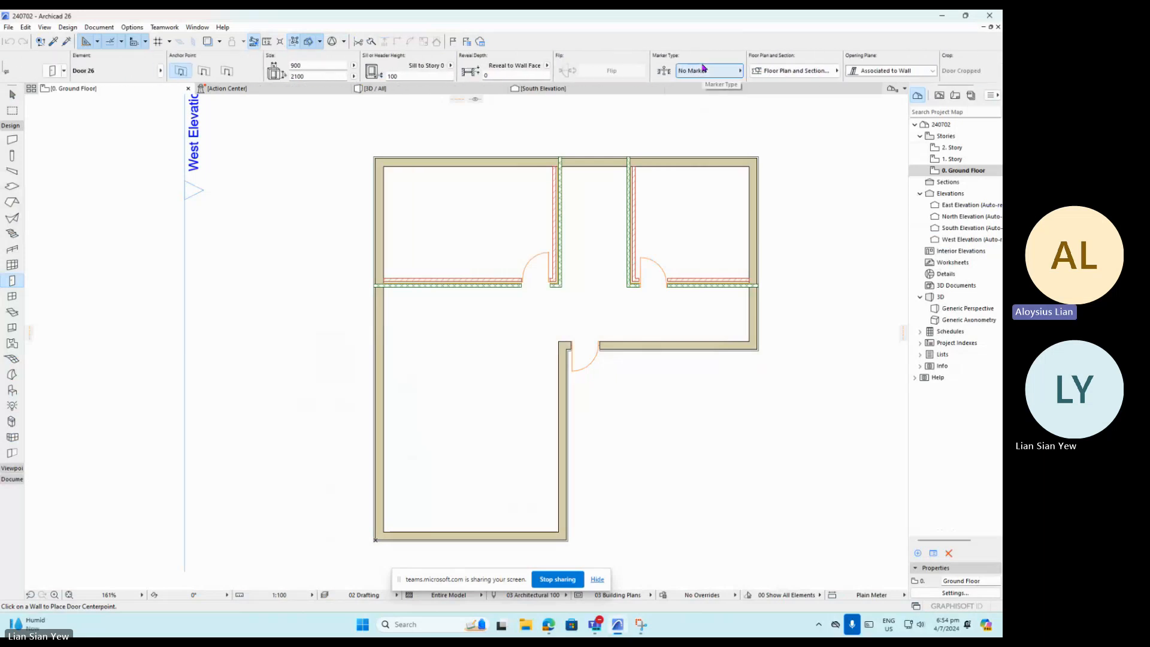
scroll(703, 68, down, 3)
scroll(703, 68, up, 3)
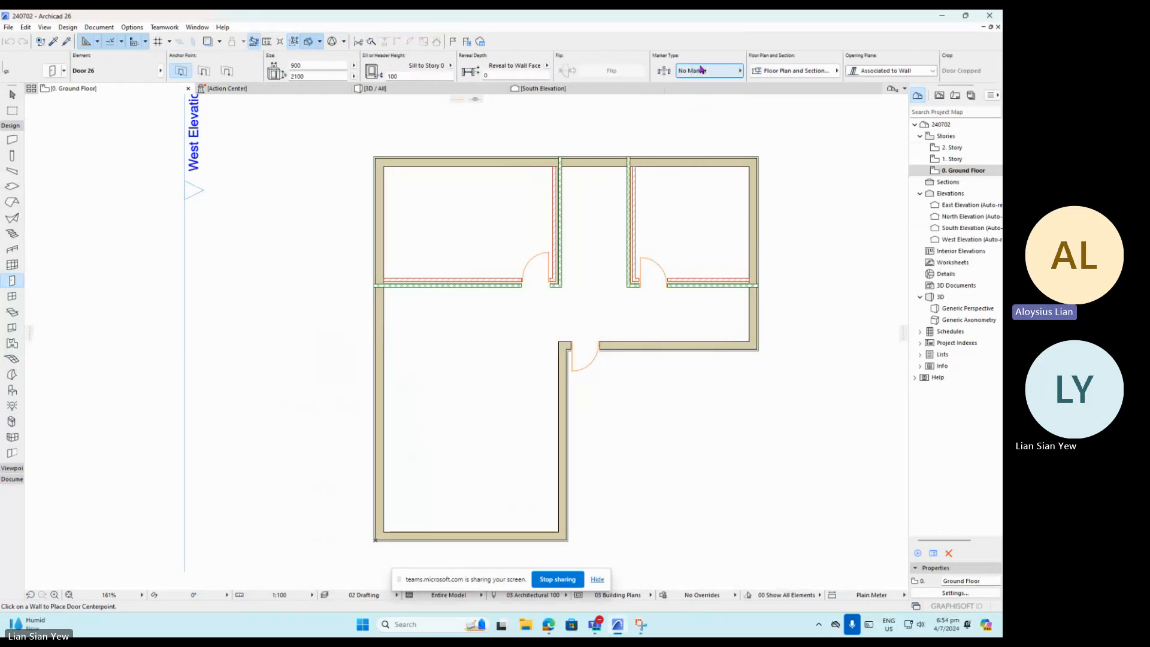
Open the Door Default Settings and browse the hinged, rotating, sliding, sliding folding, storefront and garage door categories of Archicad Library 26.
double_click(12, 281)
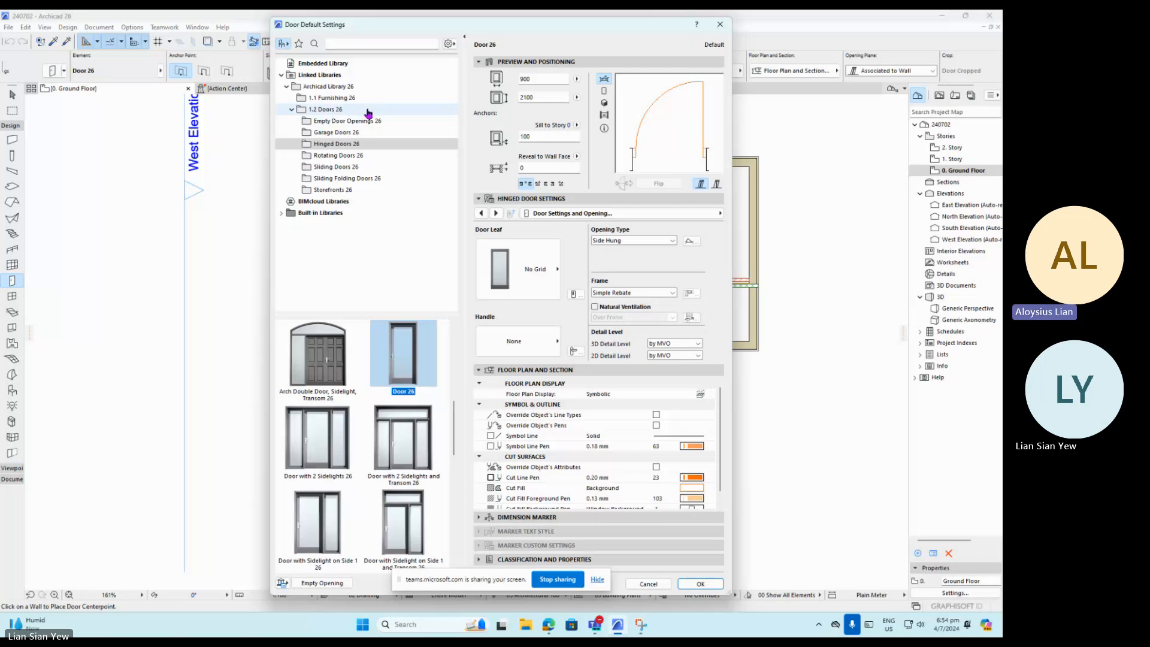
drag(454, 413, 454, 538)
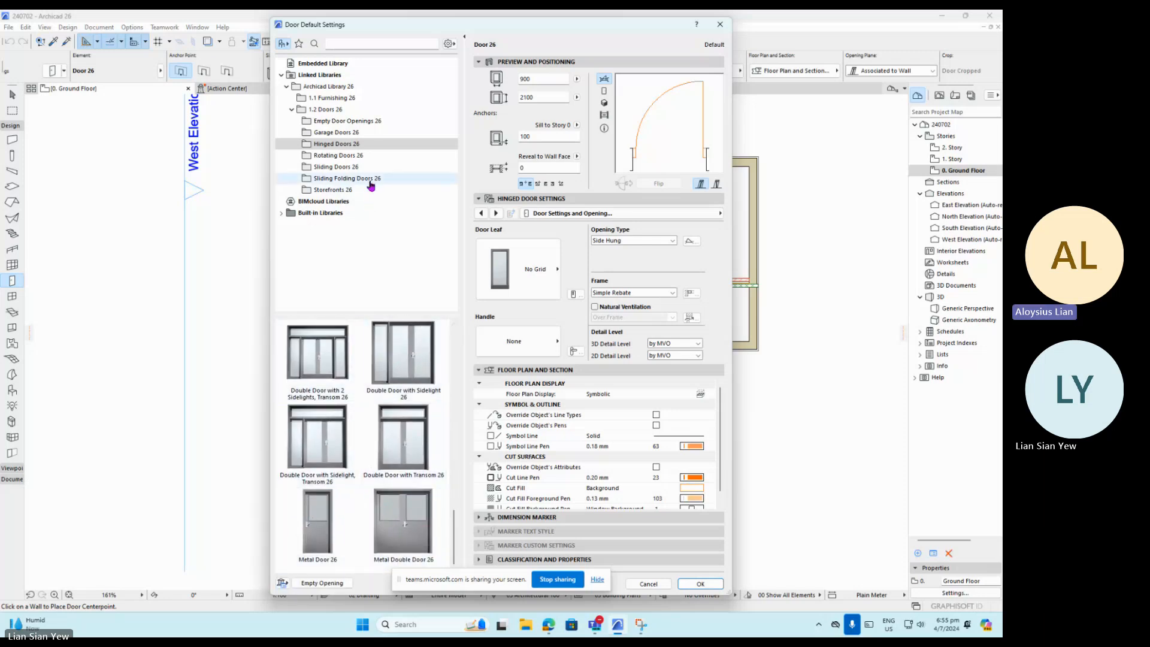
click(343, 156)
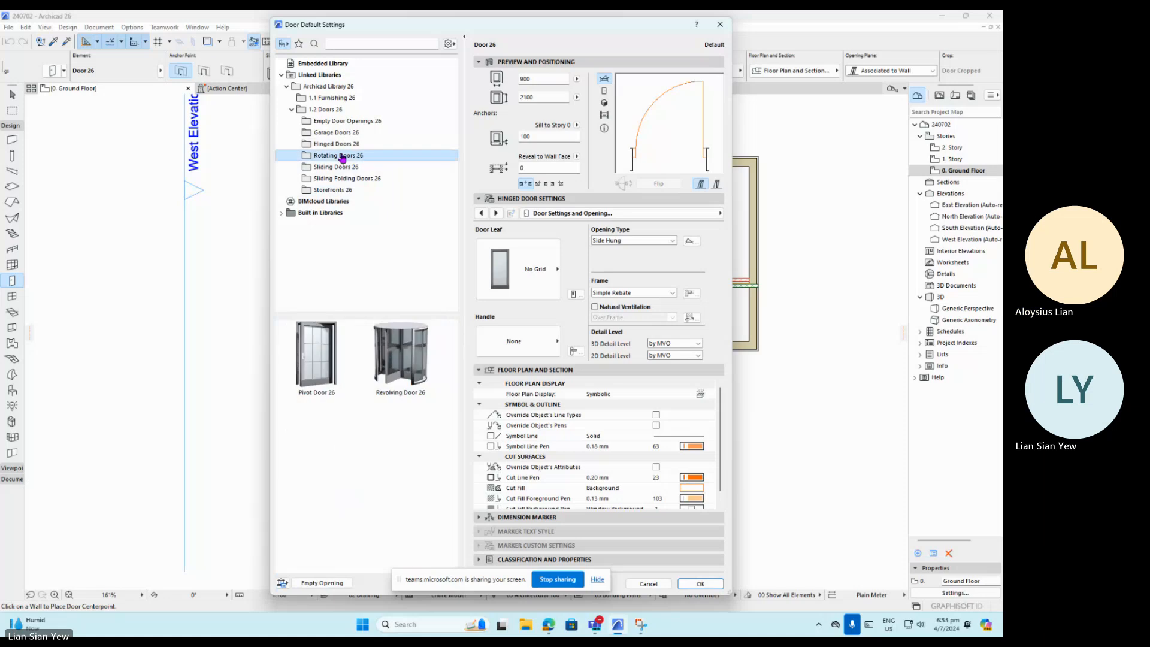
click(338, 167)
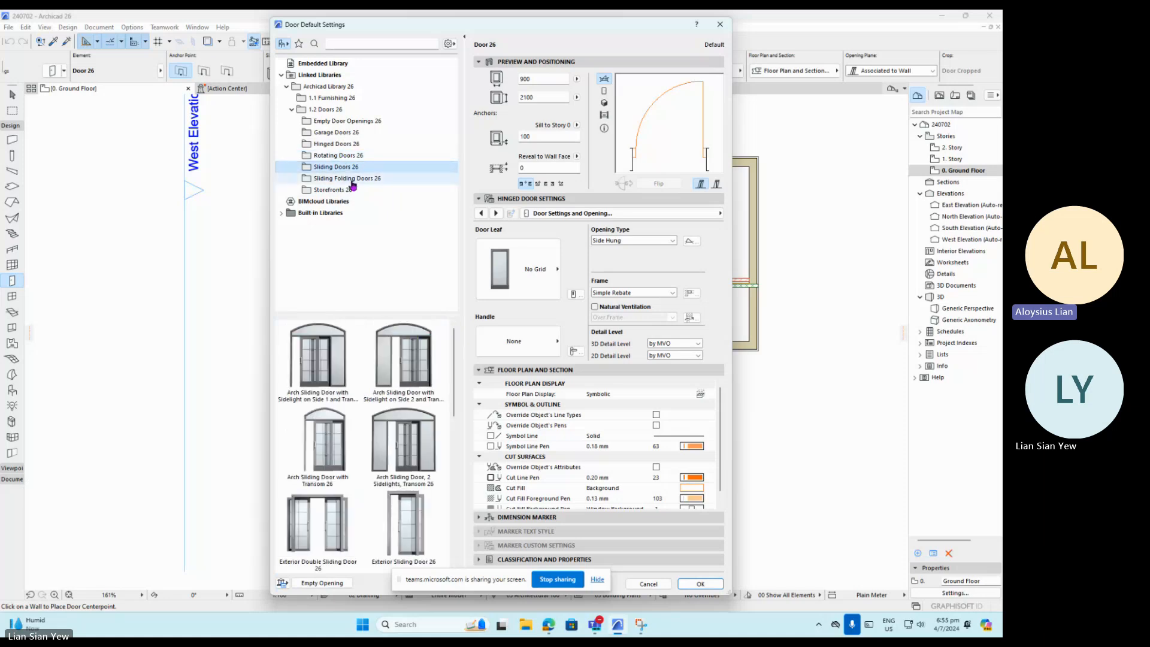
click(352, 181)
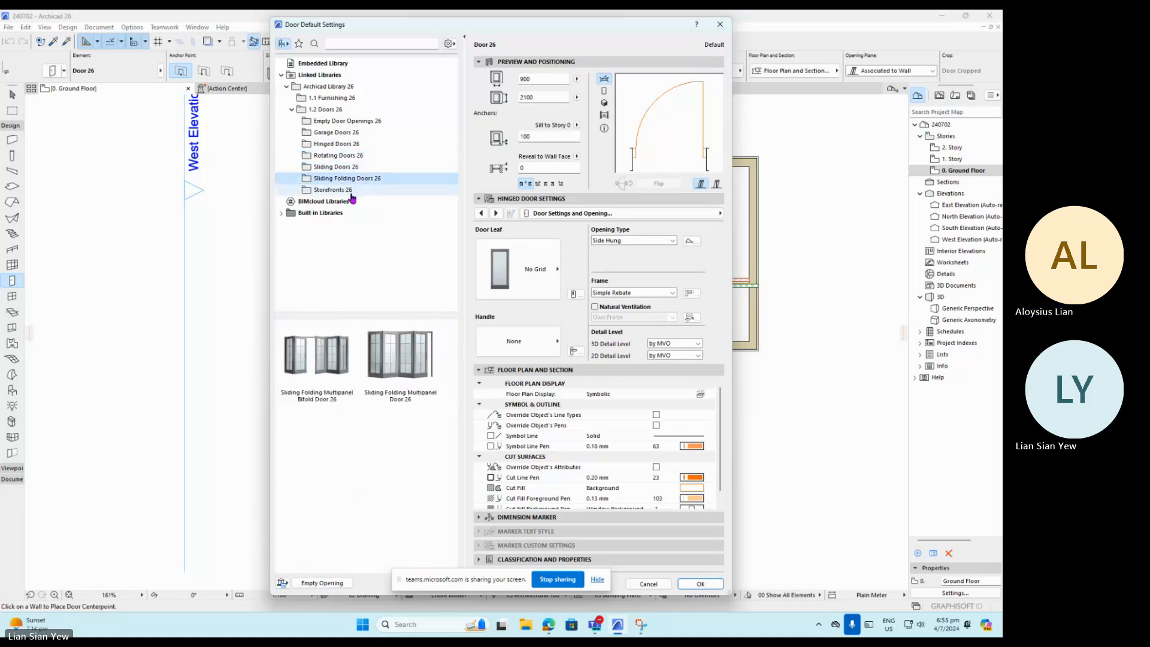
click(351, 190)
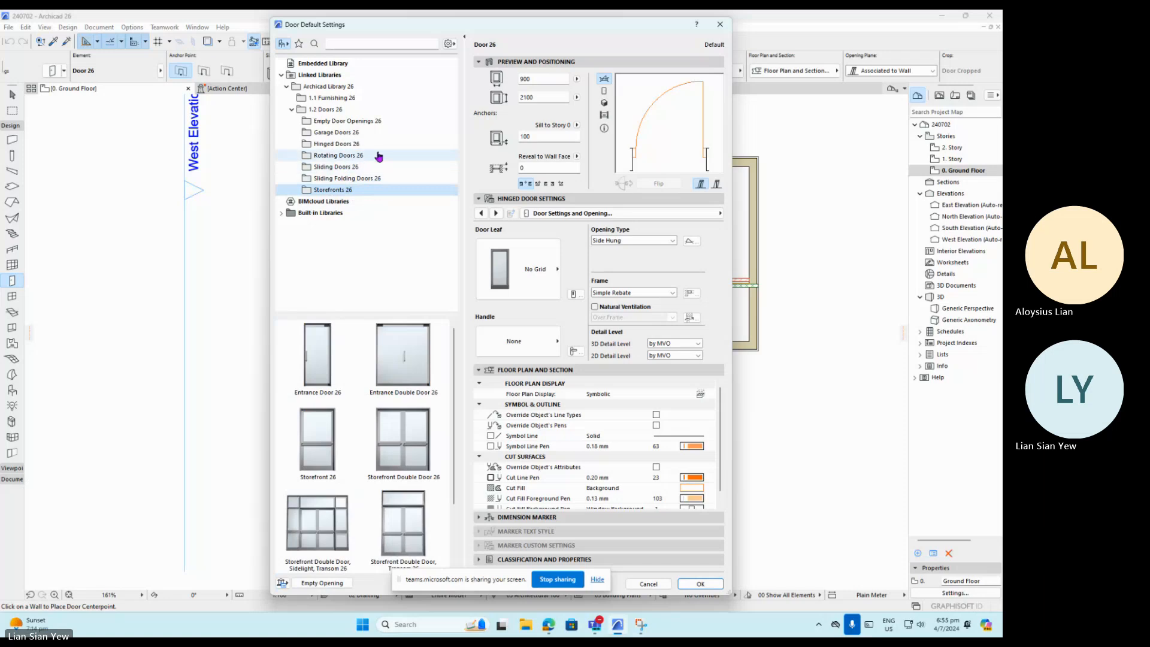
click(383, 133)
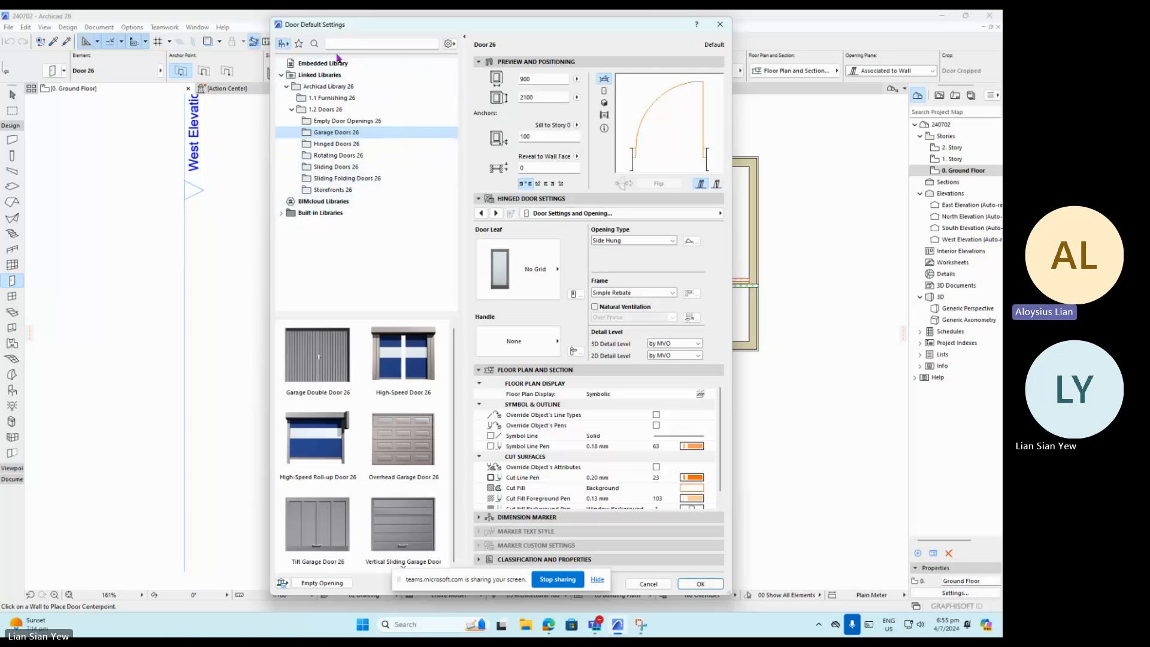
click(454, 44)
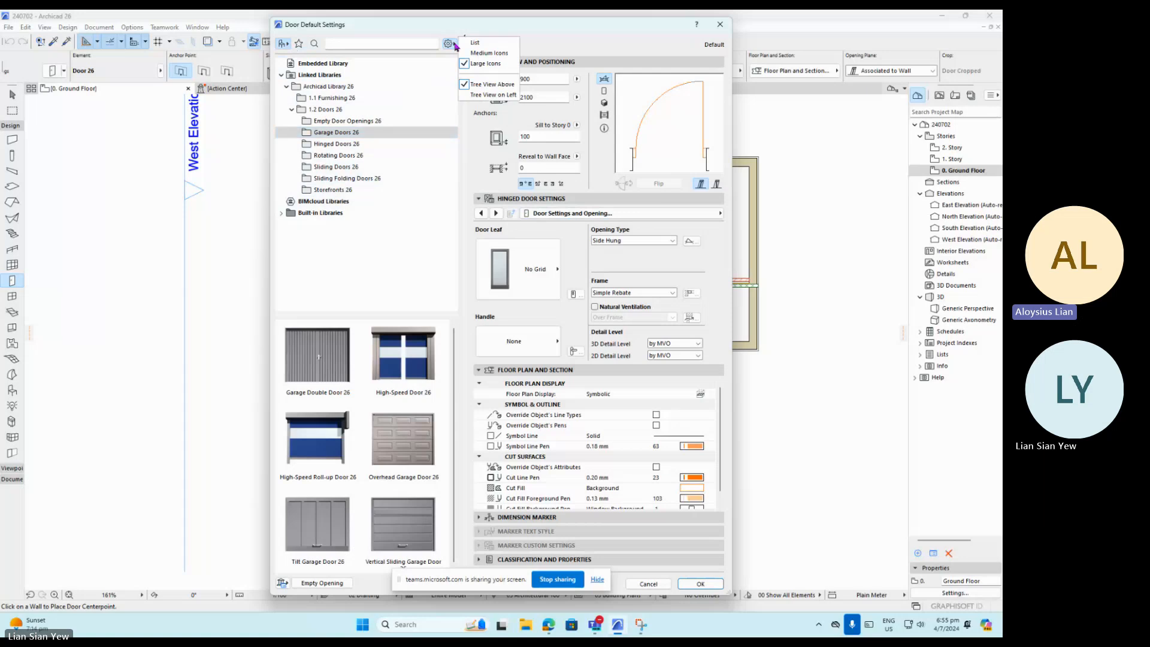
click(288, 44)
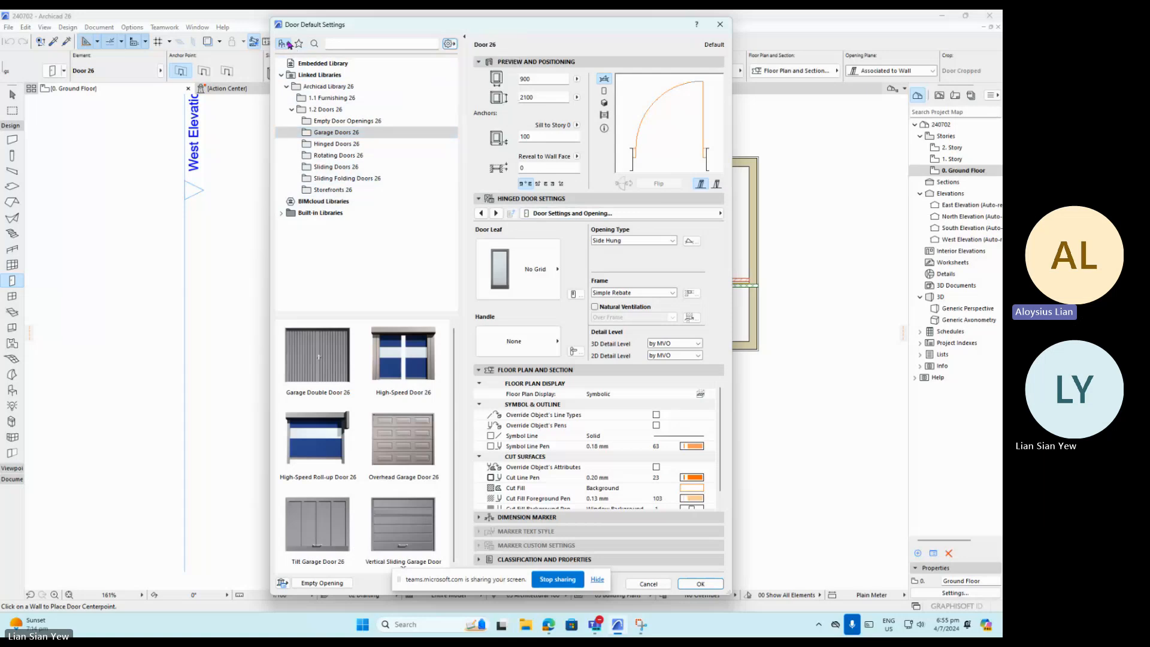
click(288, 45)
click(288, 45)
Move the screen-sharing bar off the settings dialog's lower edge and shift the Door Default Settings window clear of it.
drag(443, 583, 775, 32)
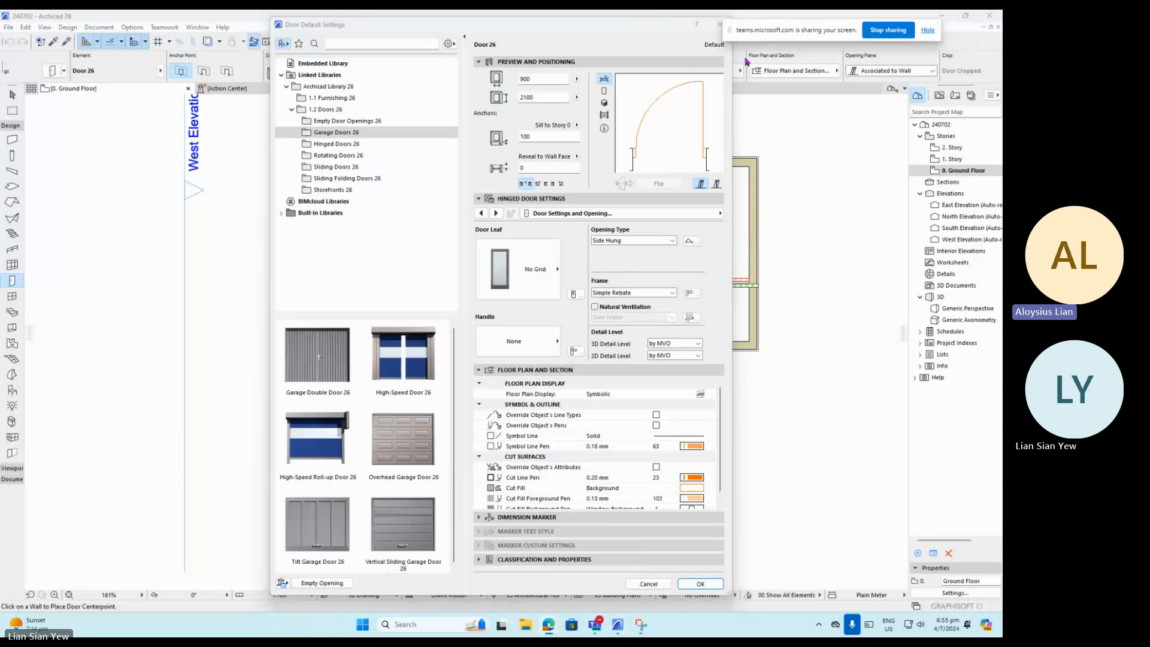
click(630, 42)
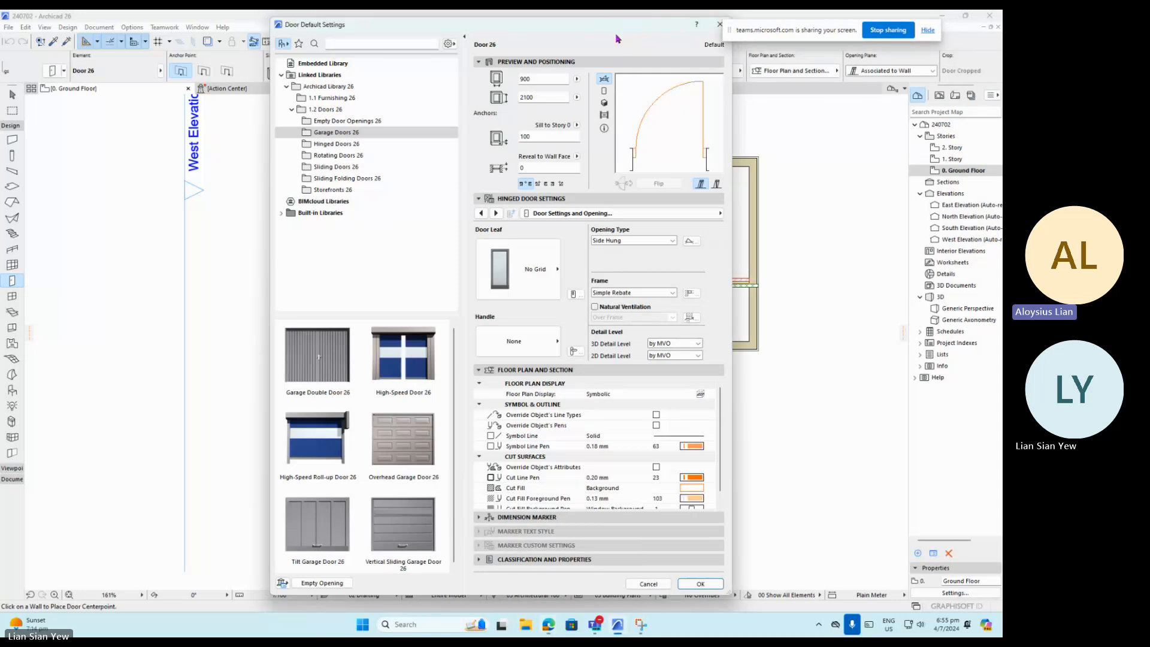
drag(616, 30, 597, 31)
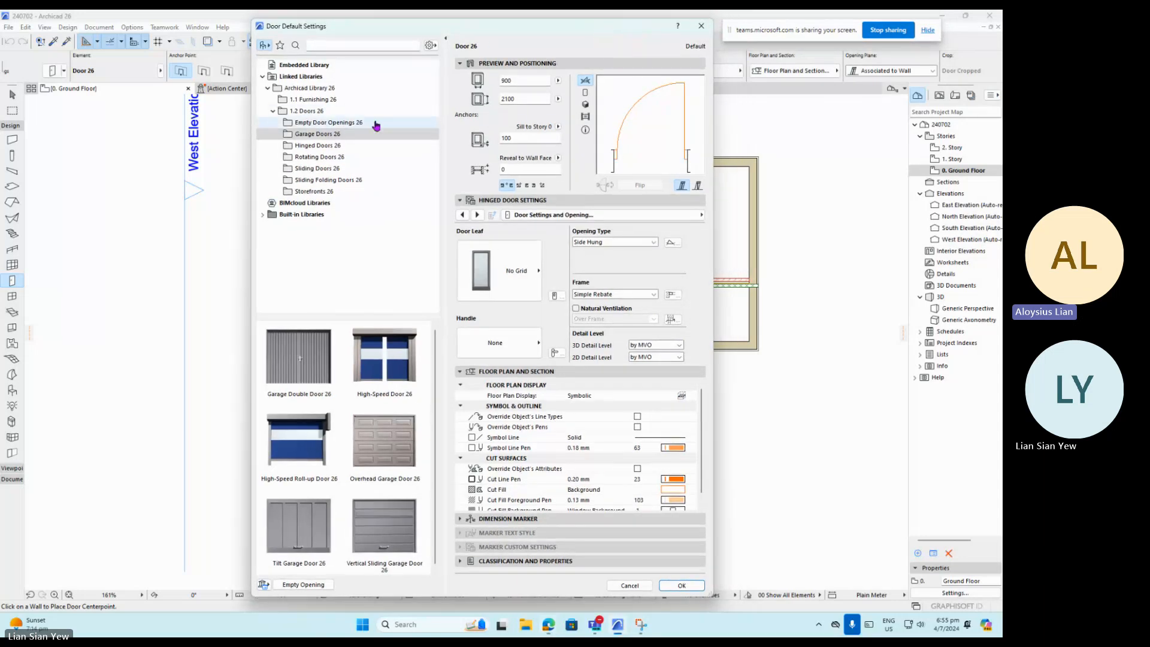
Choose Metal Door 26 from the Hinged Doors 26 category as the default door type.
click(320, 147)
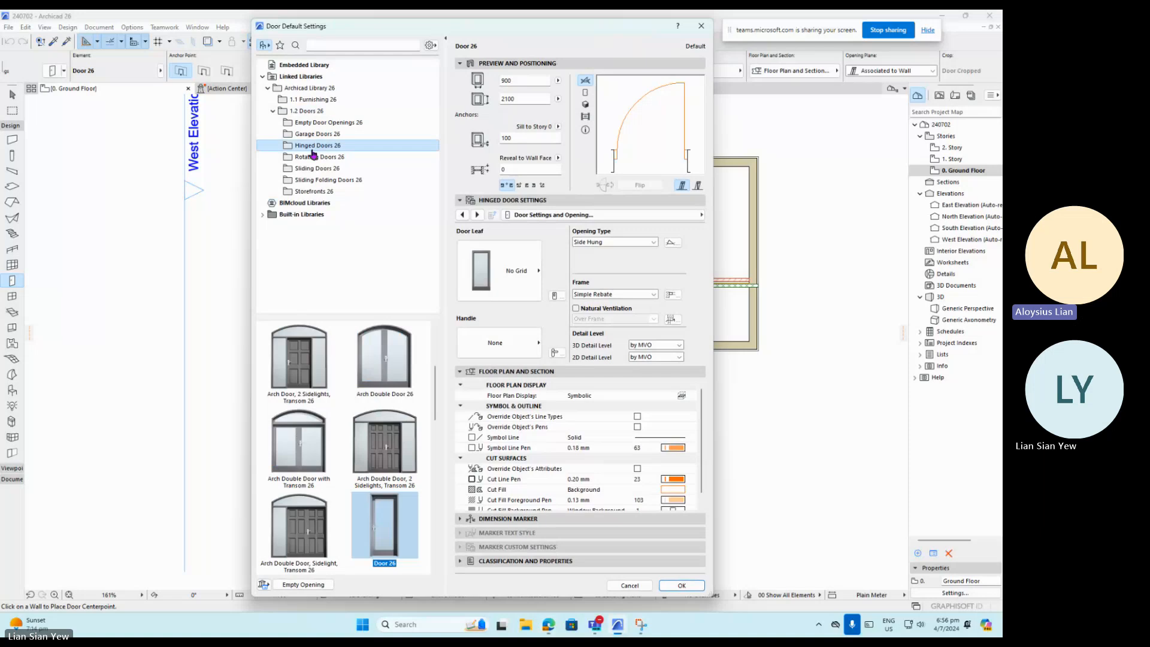
scroll(364, 460, down, 1)
scroll(363, 460, down, 3)
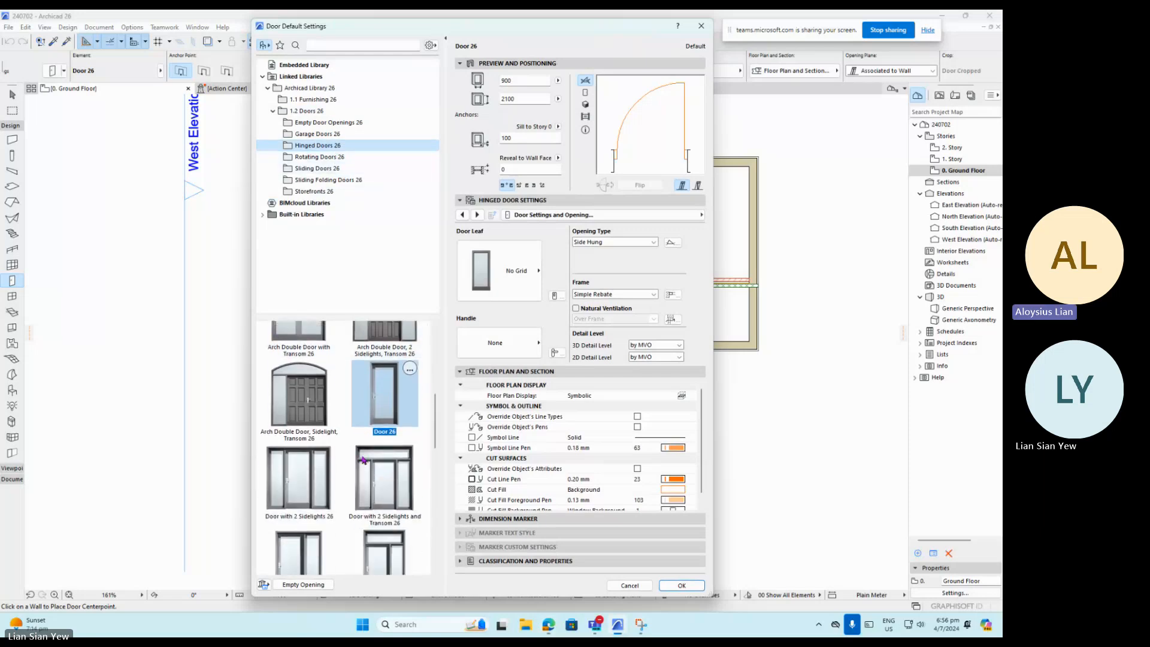
scroll(366, 454, down, 4)
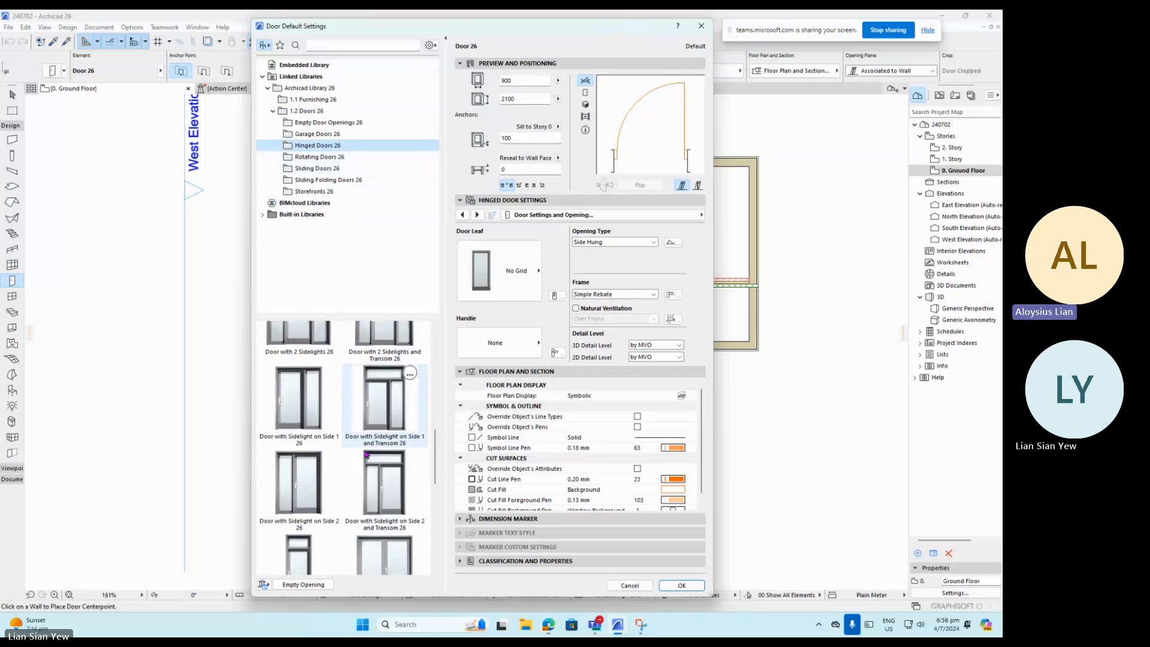
scroll(357, 468, down, 1)
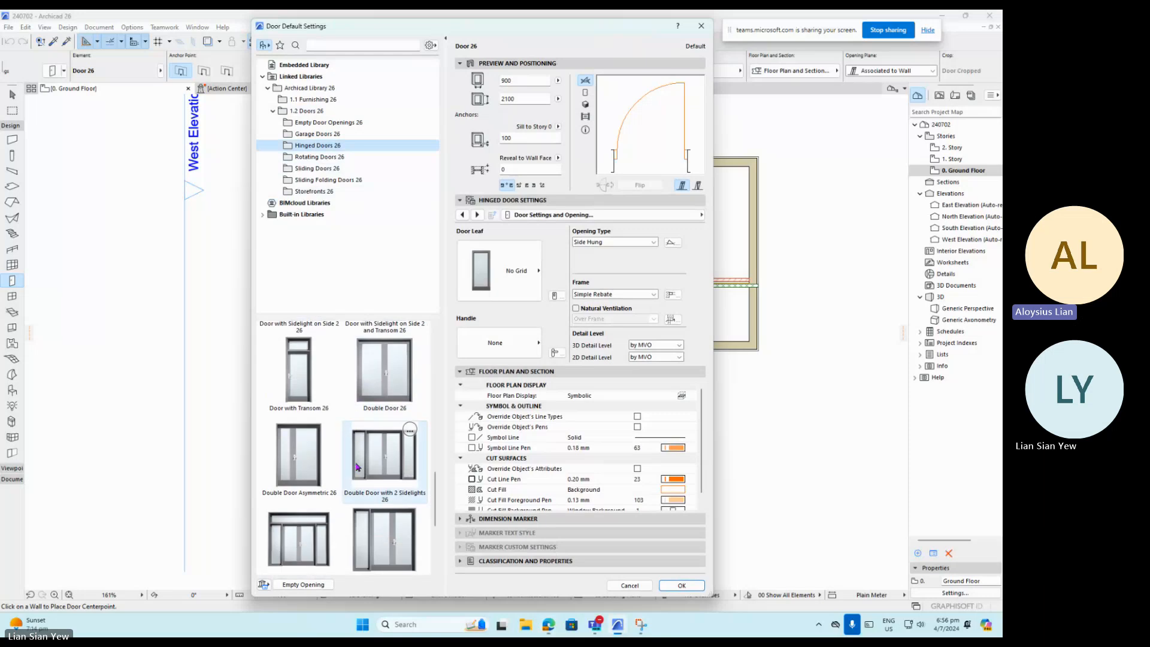
scroll(369, 452, down, 1)
scroll(370, 452, down, 1)
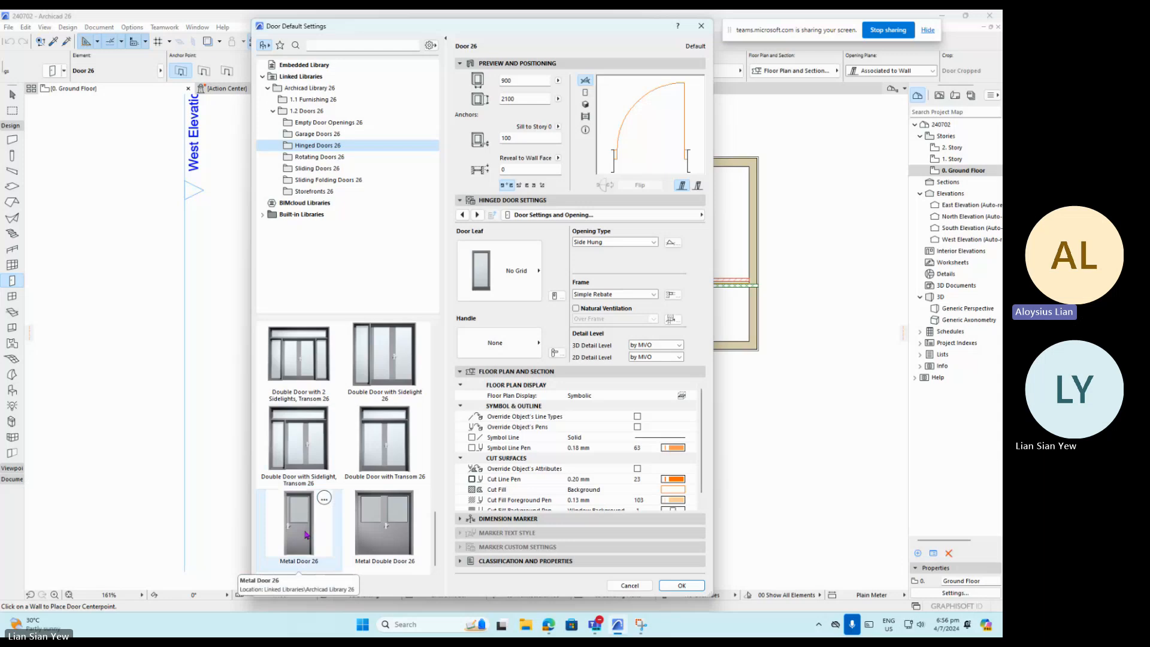
click(305, 535)
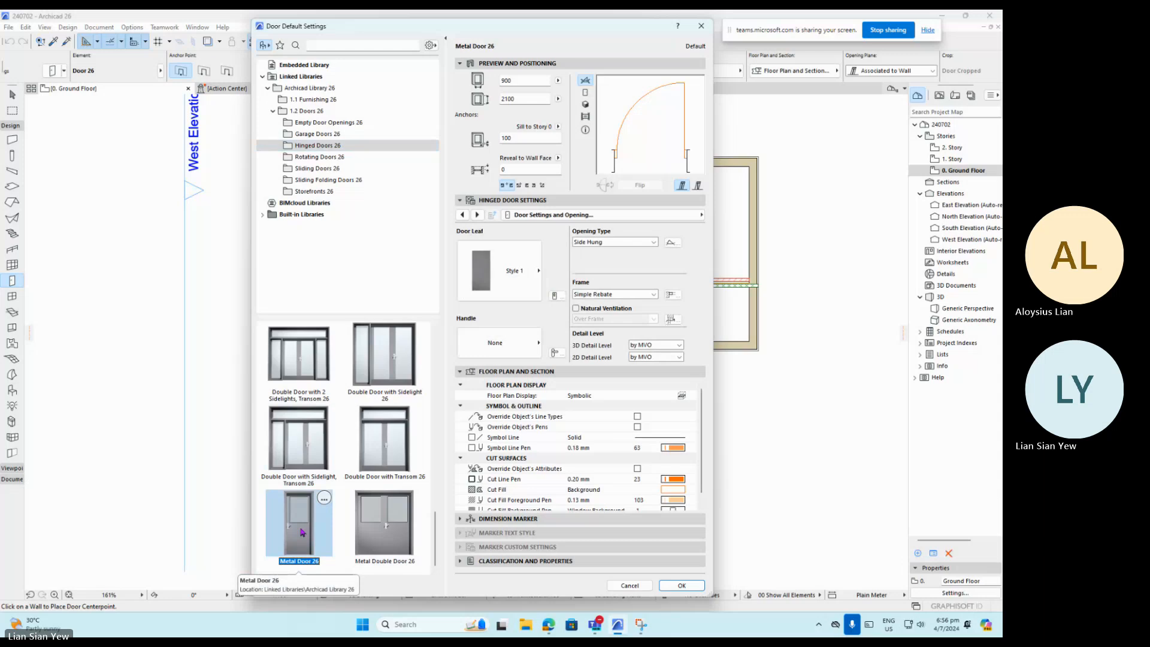
Accept the Metal Door 26 defaults and place that door in the short lower exterior wall, beside the existing hinged door.
click(683, 586)
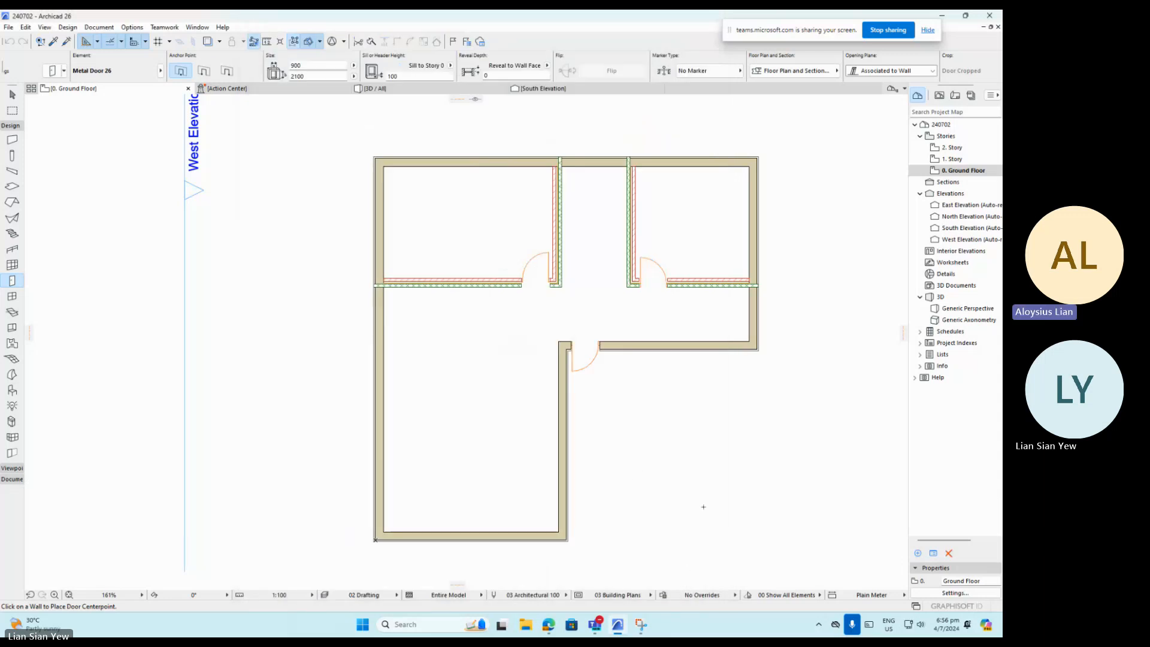
click(697, 353)
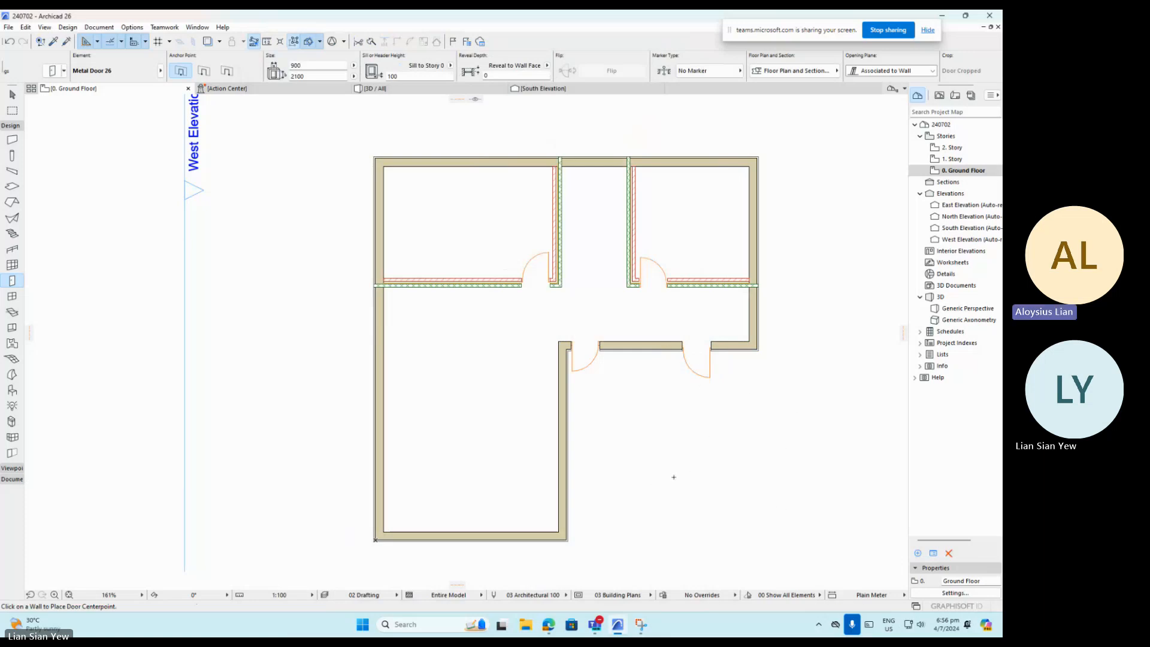
Compare the two doors of the short exterior wall in the floor plan and in the Generic Perspective 3D view.
scroll(592, 353, up, 5)
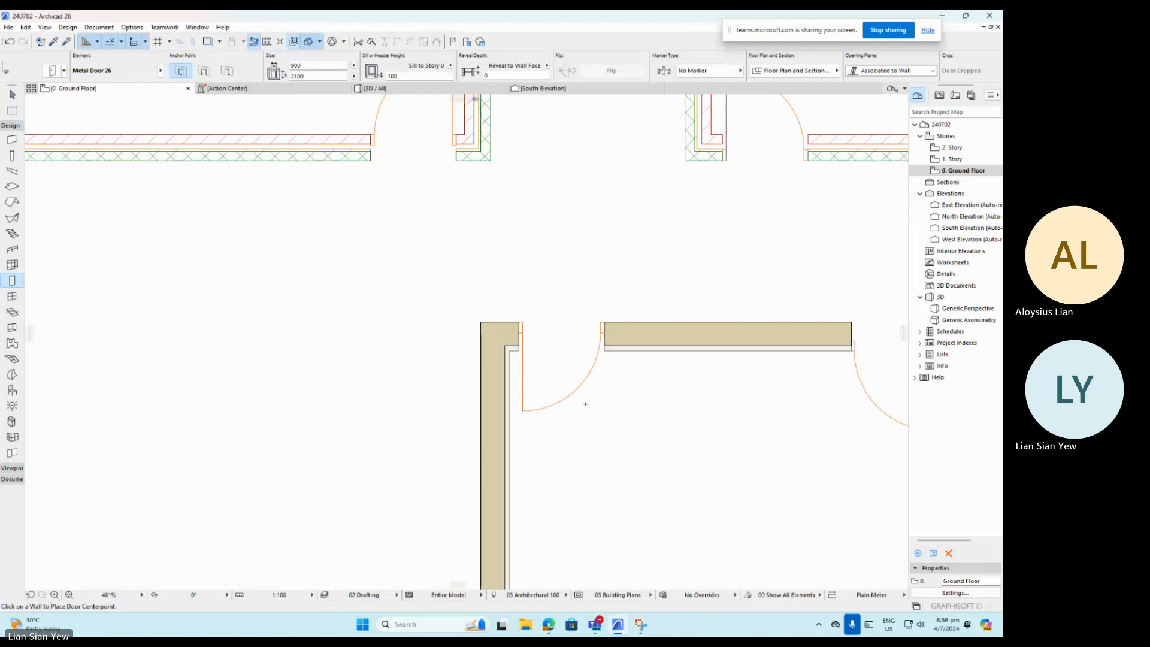
scroll(408, 411, down, 3)
scroll(743, 389, up, 2)
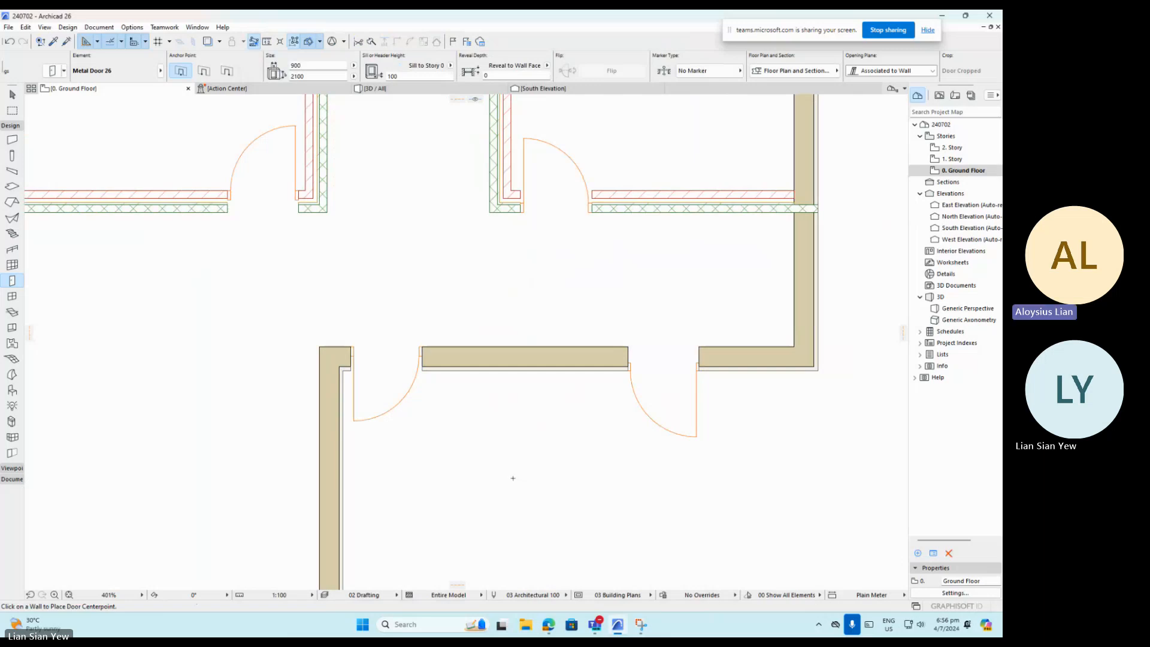
scroll(620, 464, down, 2)
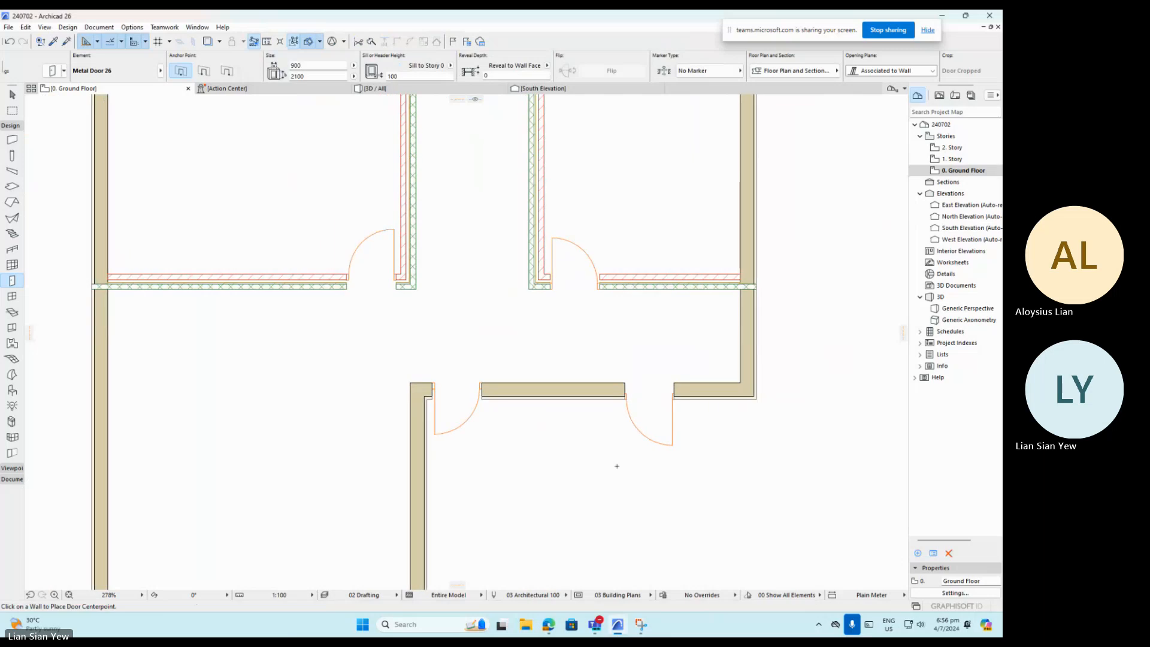
scroll(617, 466, down, 2)
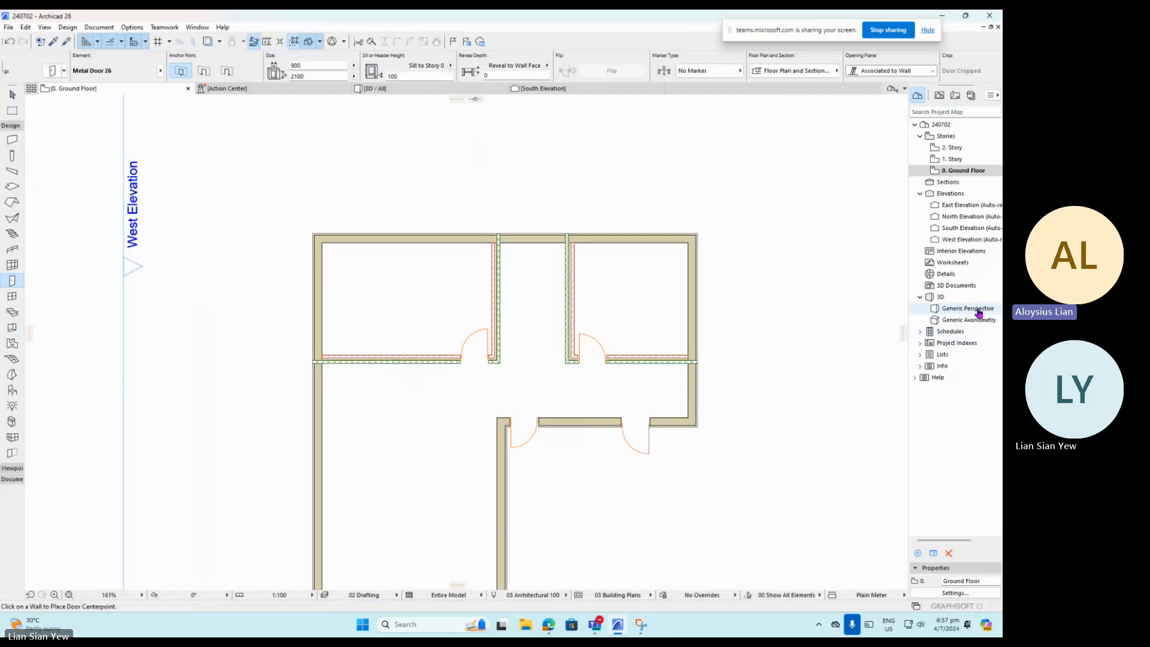
click(978, 311)
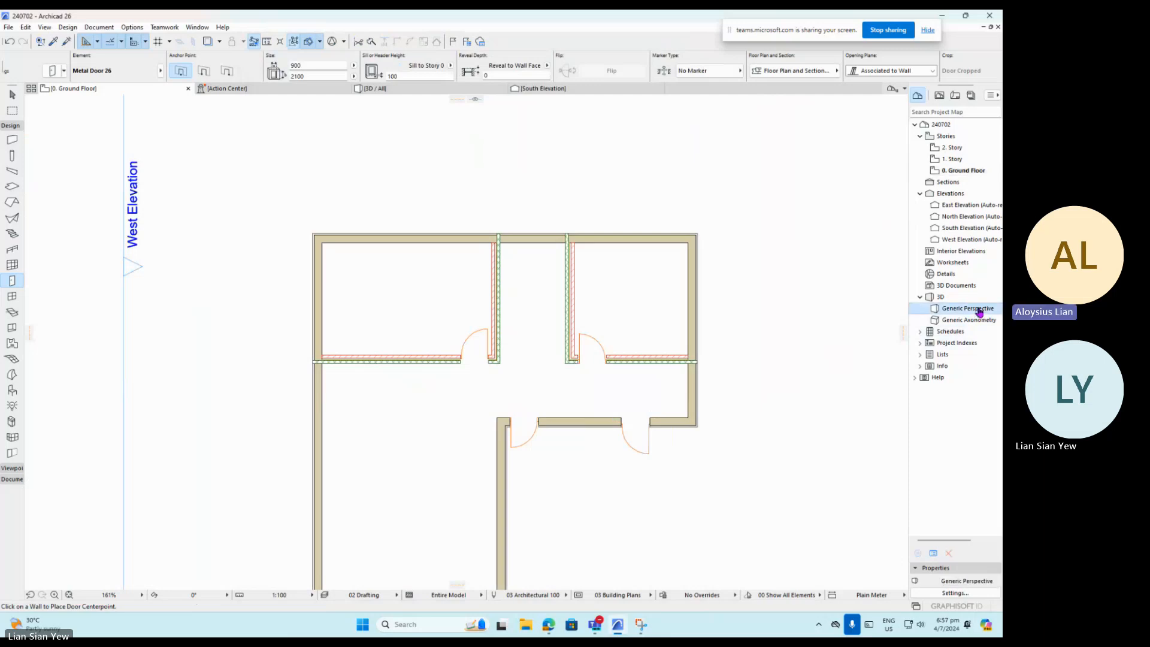
double_click(979, 312)
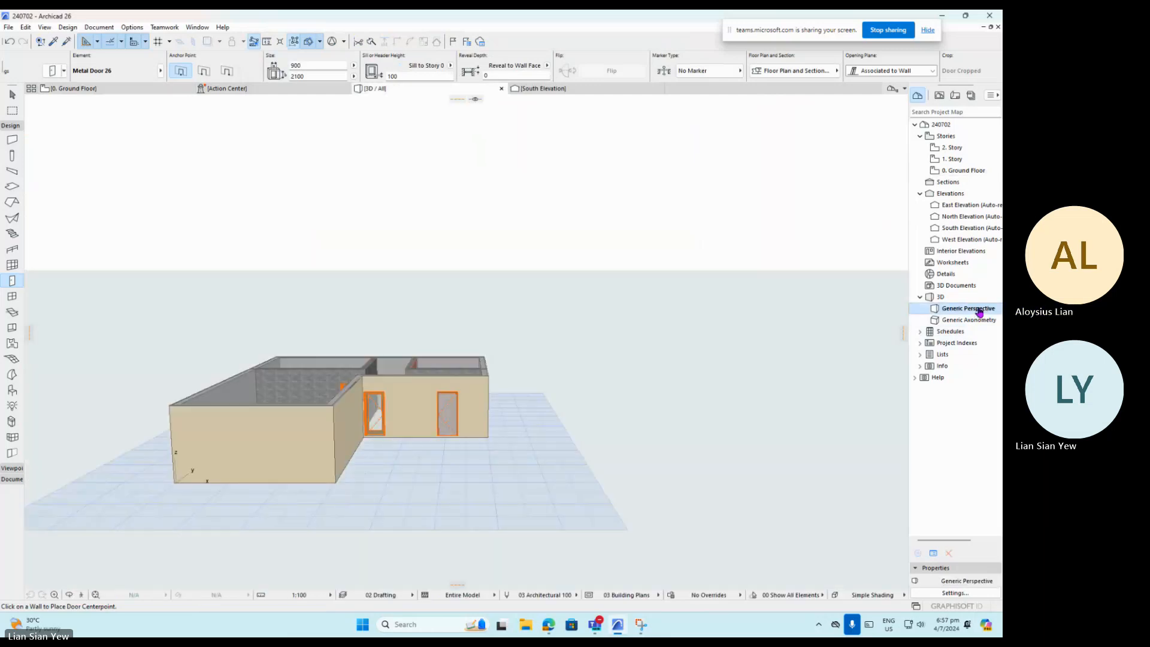
scroll(401, 416, up, 5)
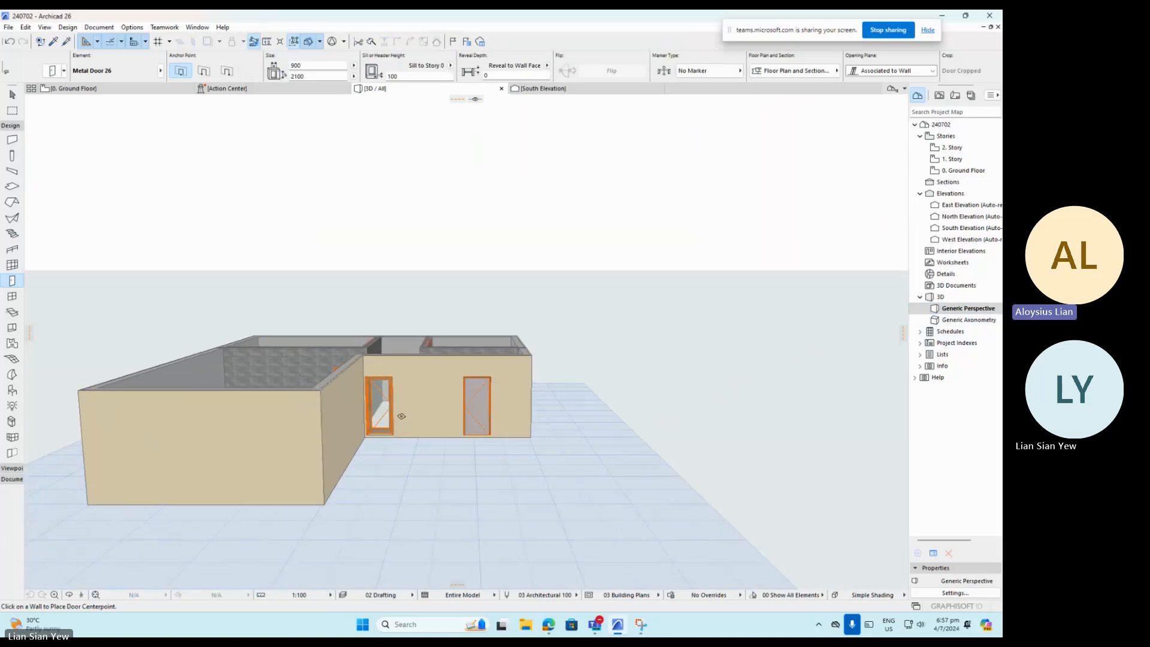
scroll(401, 416, up, 3)
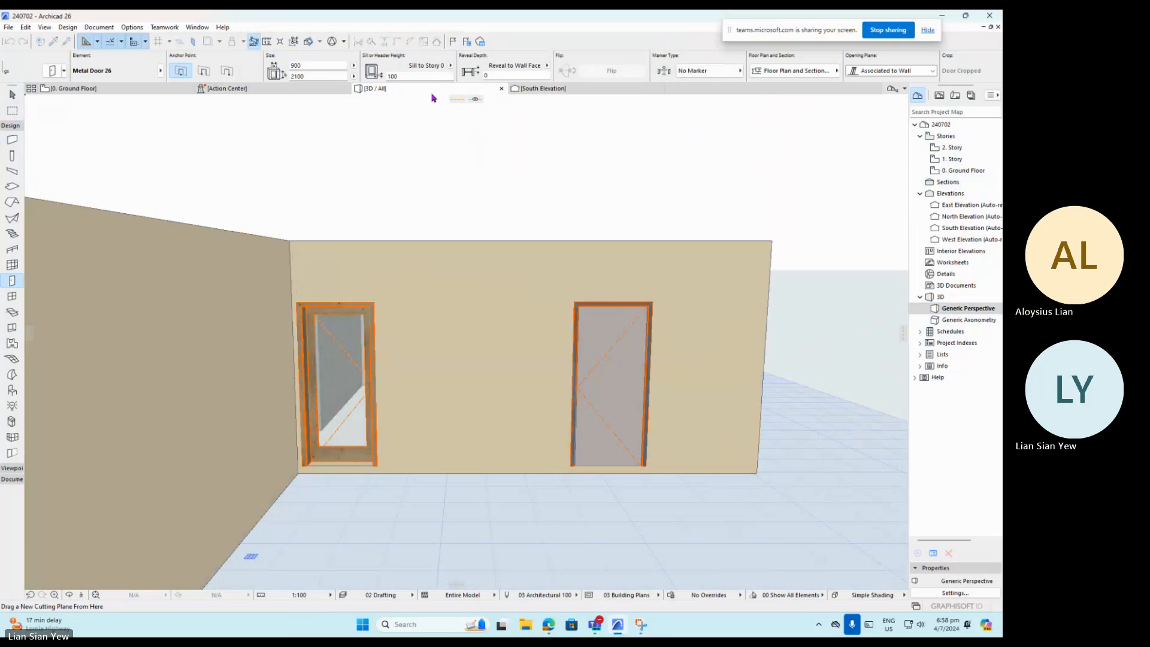
Return to the Ground Floor plan and delete the Door 26 next to the corner of the short exterior wall.
mouse_move(145, 97)
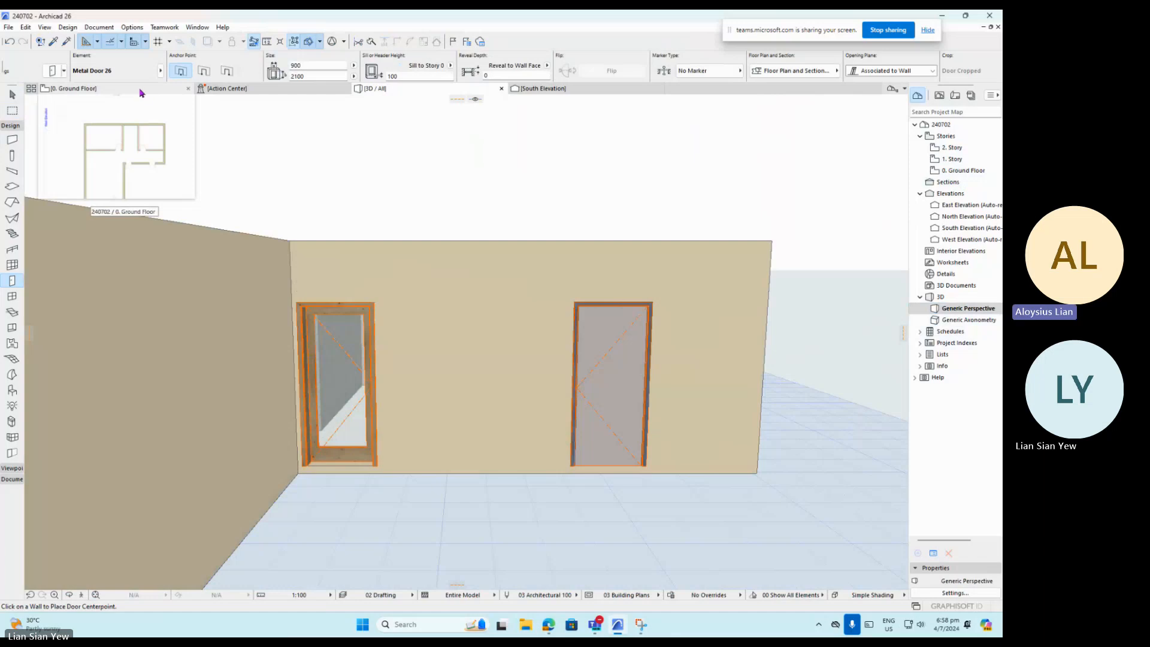
click(140, 91)
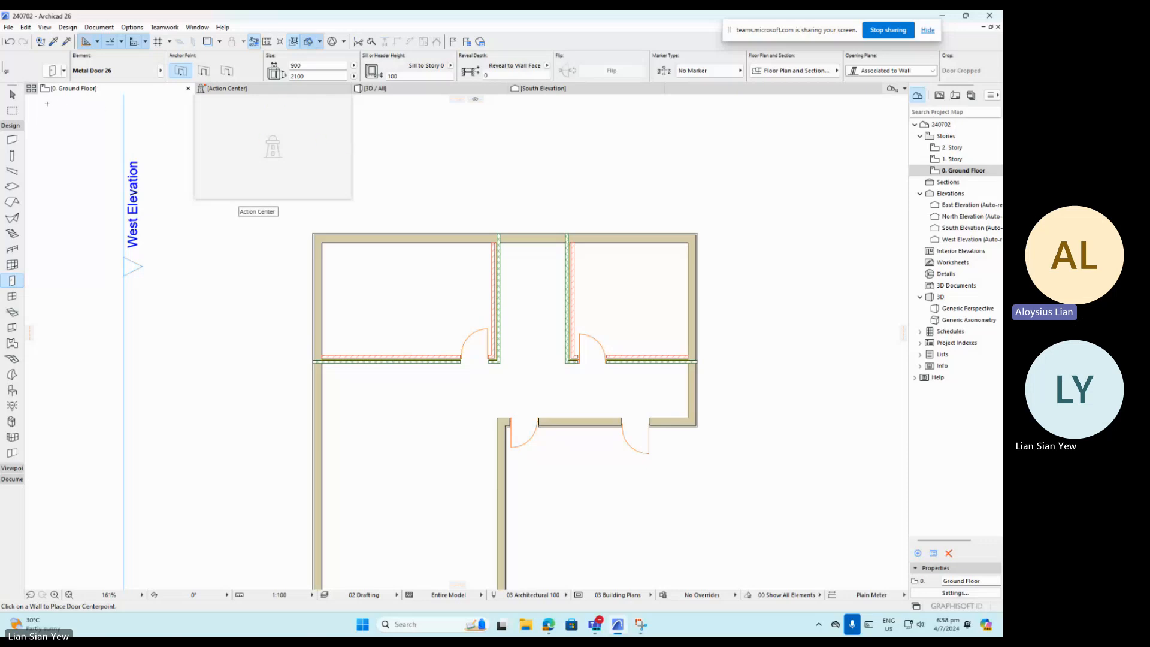
click(12, 96)
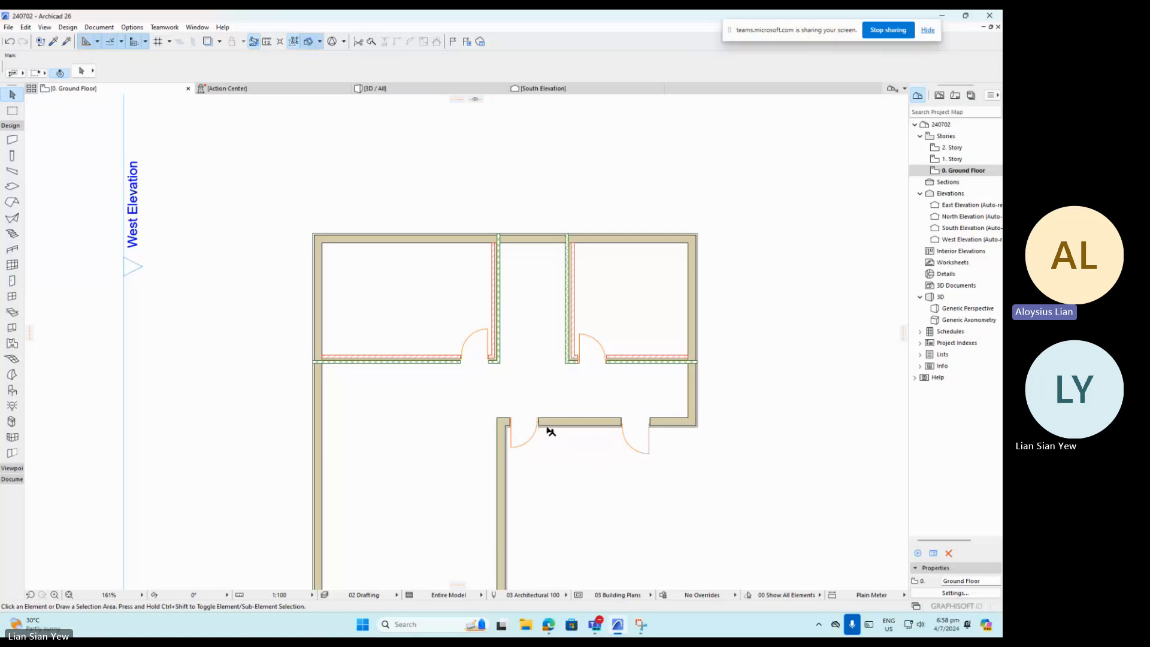
scroll(544, 425, up, 6)
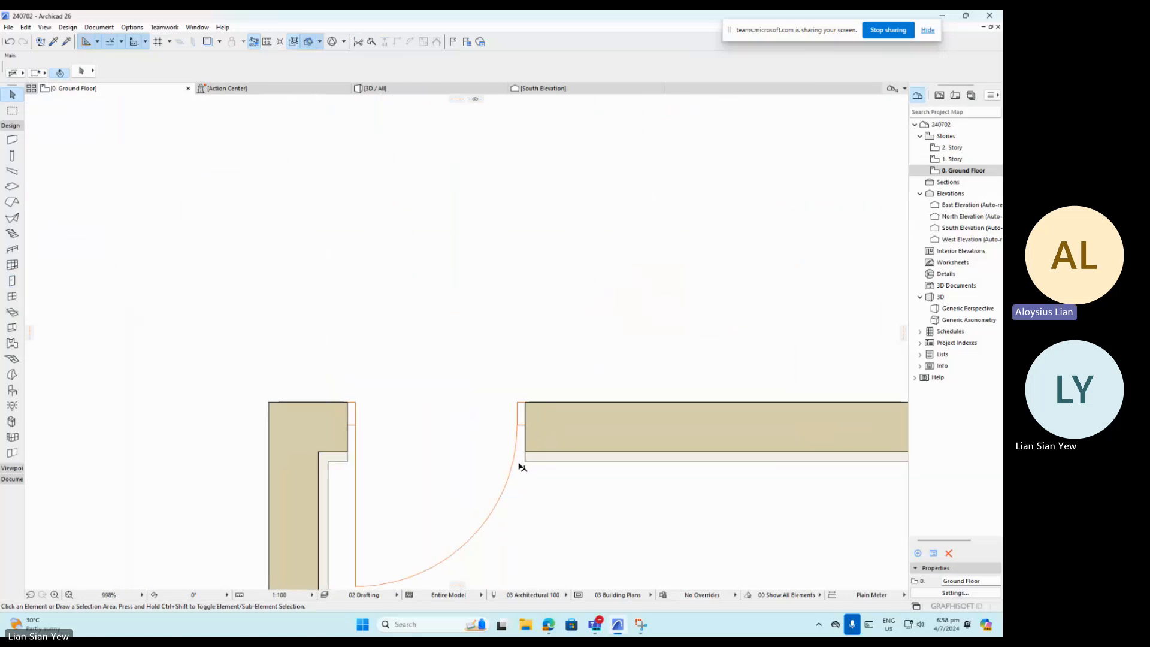
scroll(516, 482, up, 2)
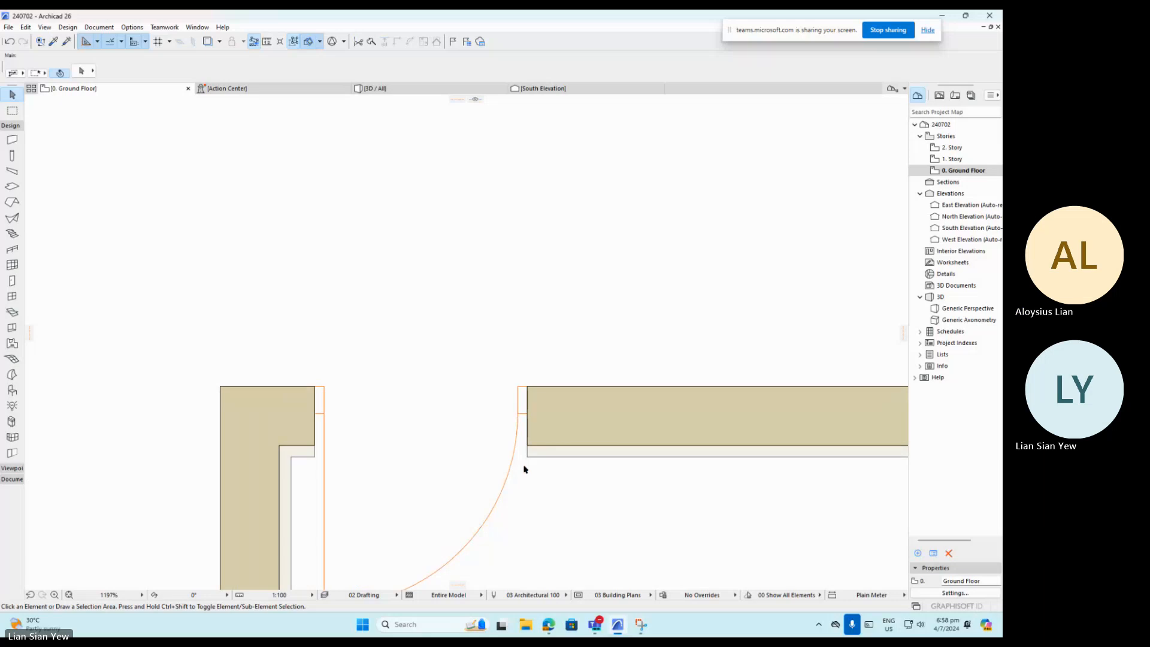
scroll(536, 434, down, 1)
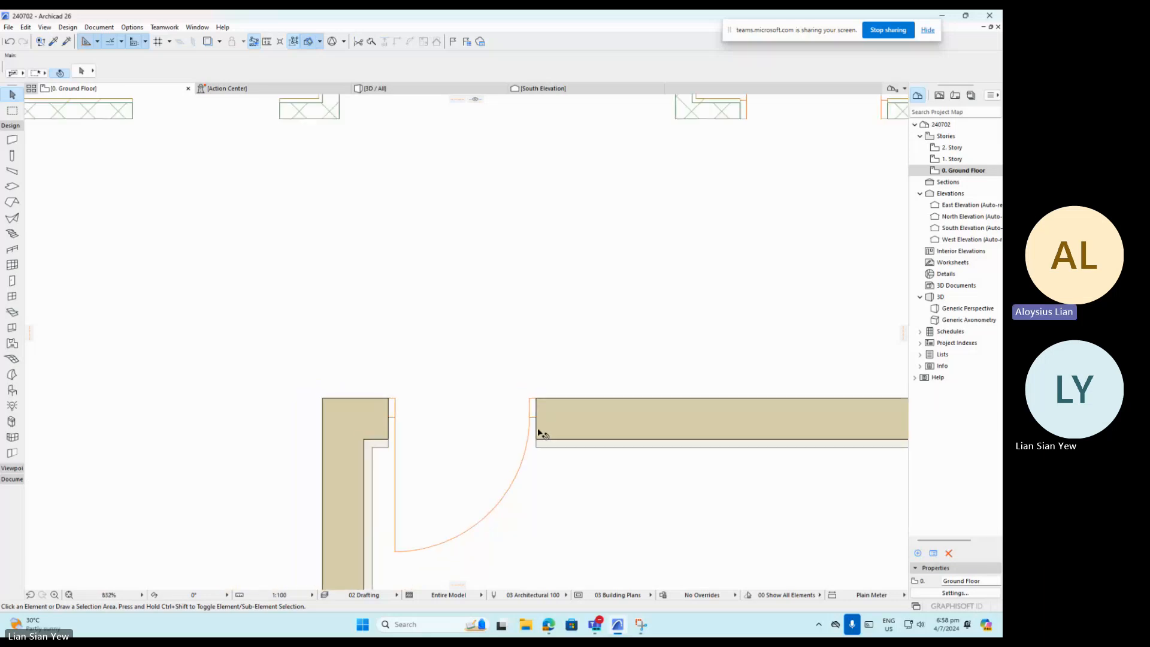
click(518, 485)
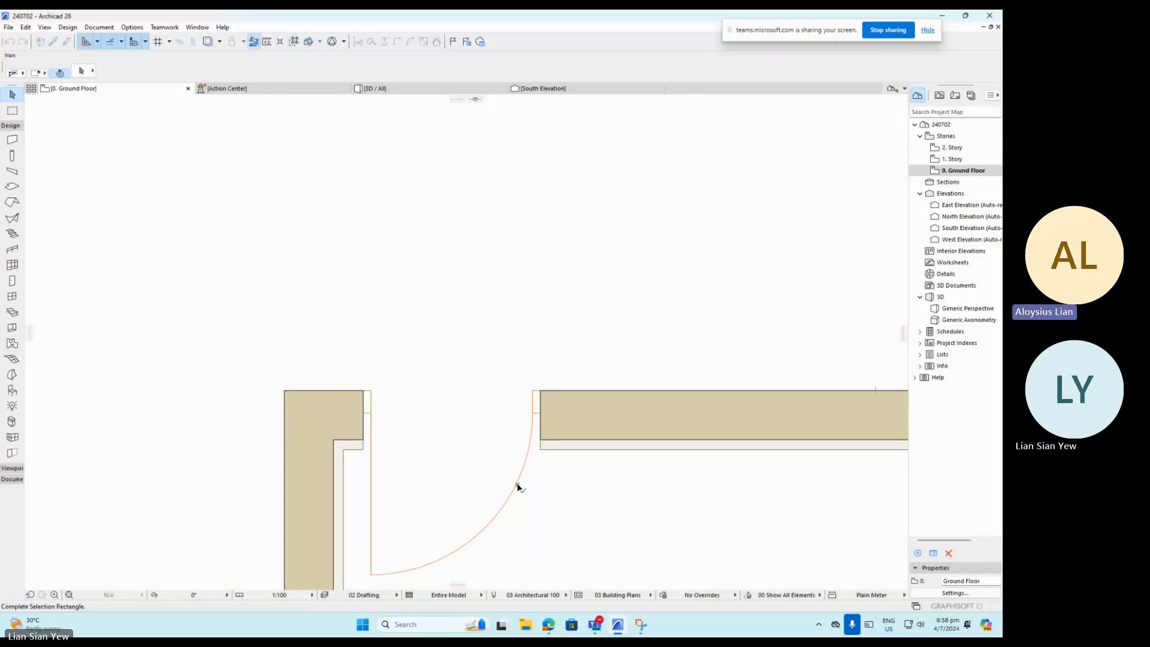
click(573, 463)
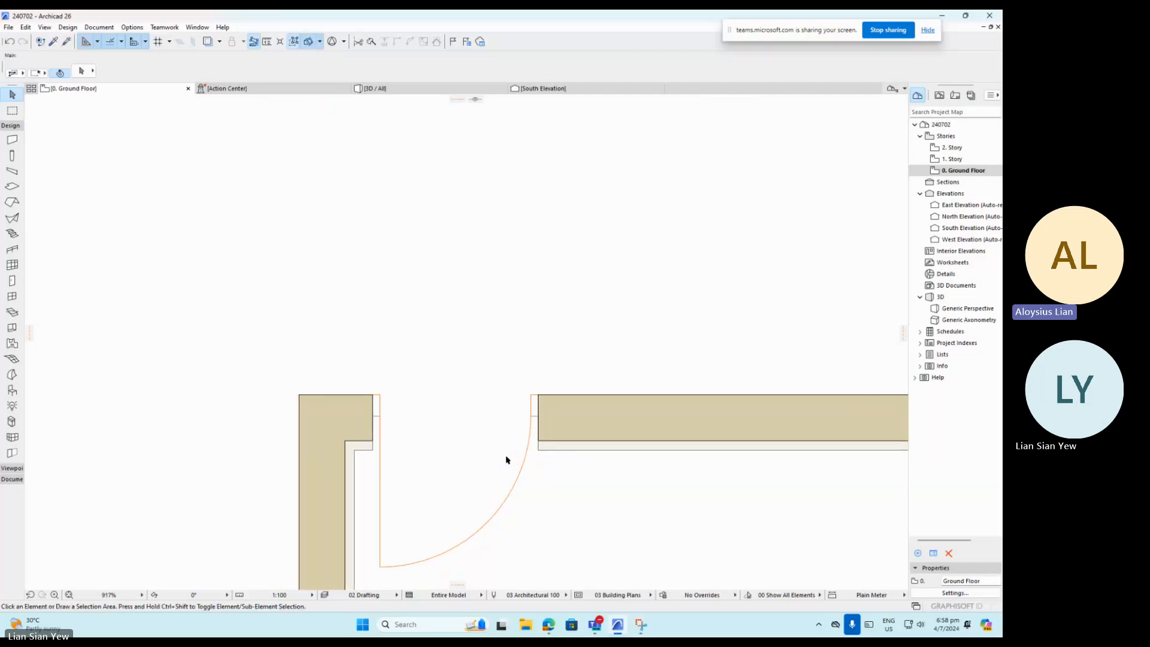
click(533, 417)
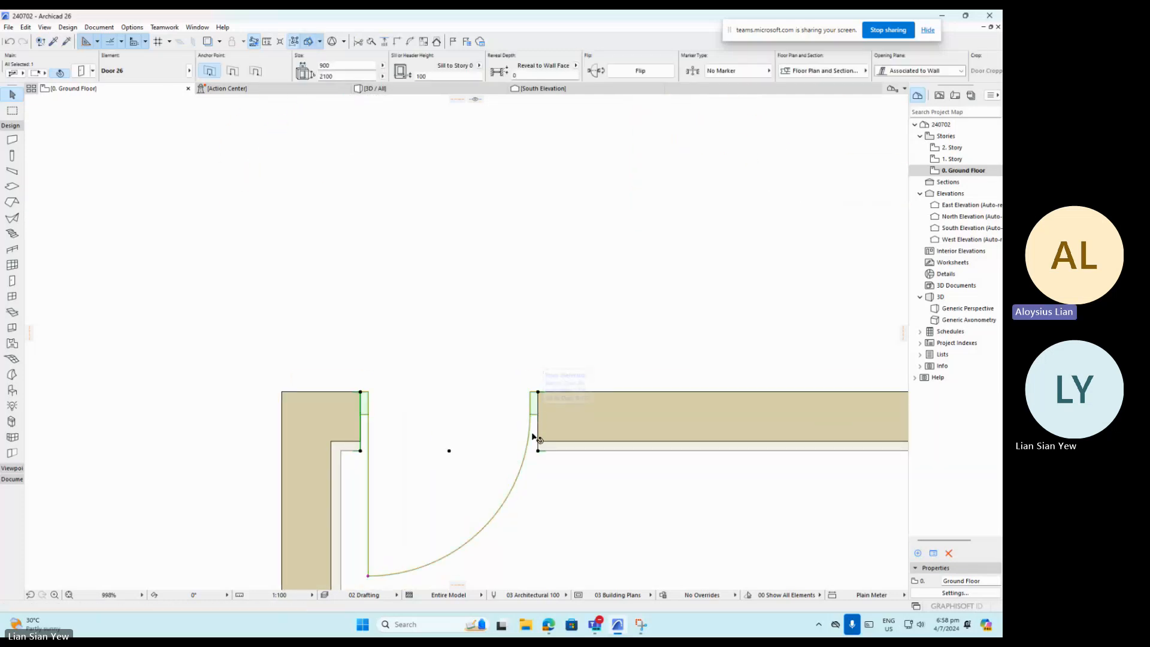
click(536, 463)
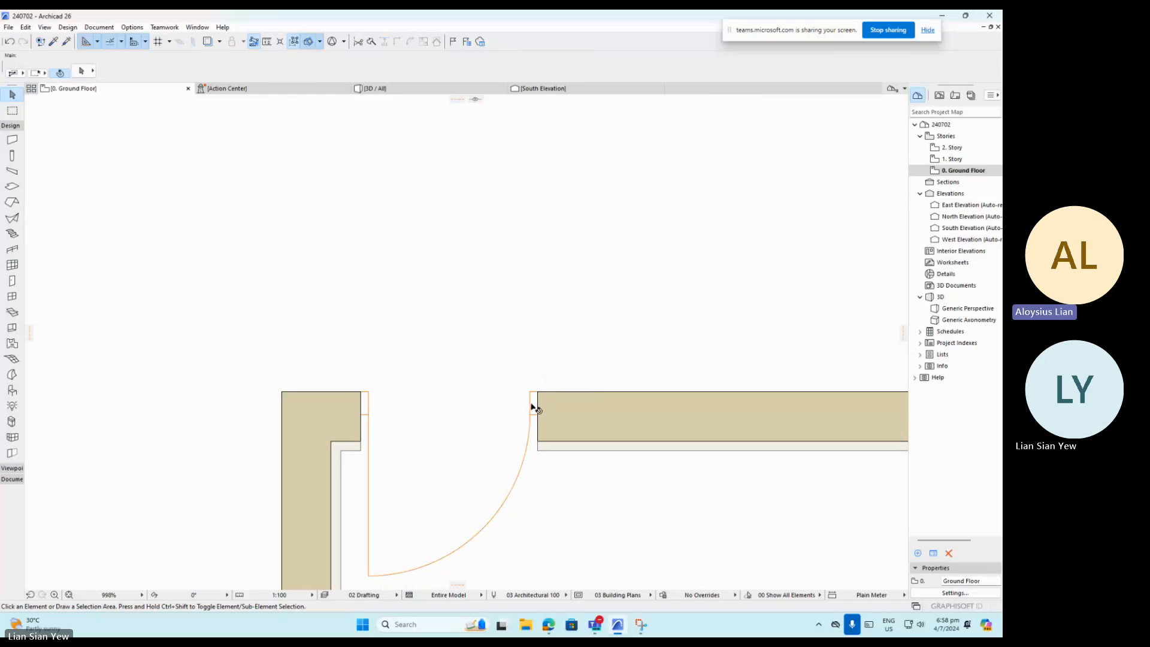
click(532, 406)
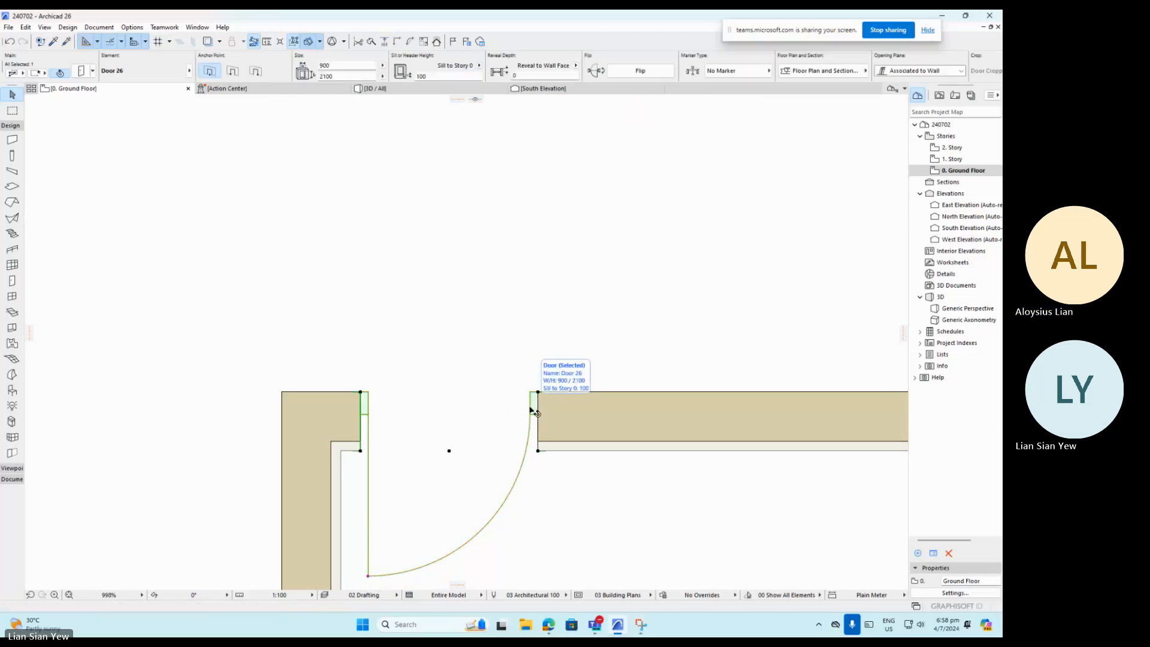
key(Delete)
Delete the Metal Door 26 from the short exterior wall.
scroll(424, 418, down, 1)
scroll(455, 427, down, 3)
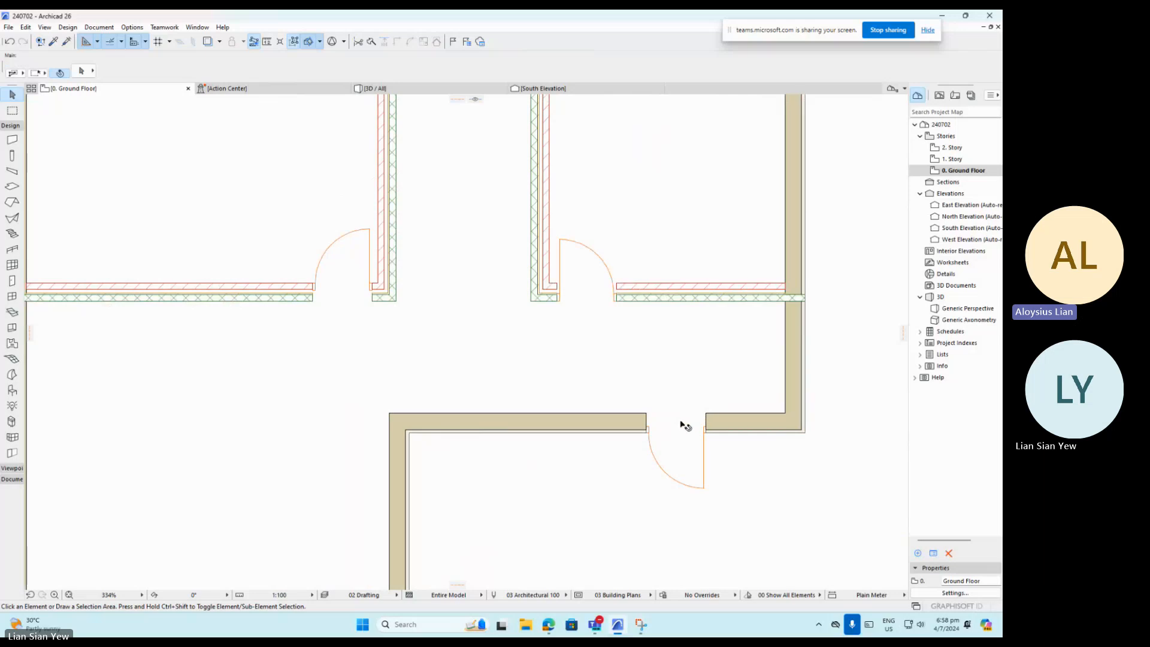
scroll(659, 426, right, 3)
click(629, 434)
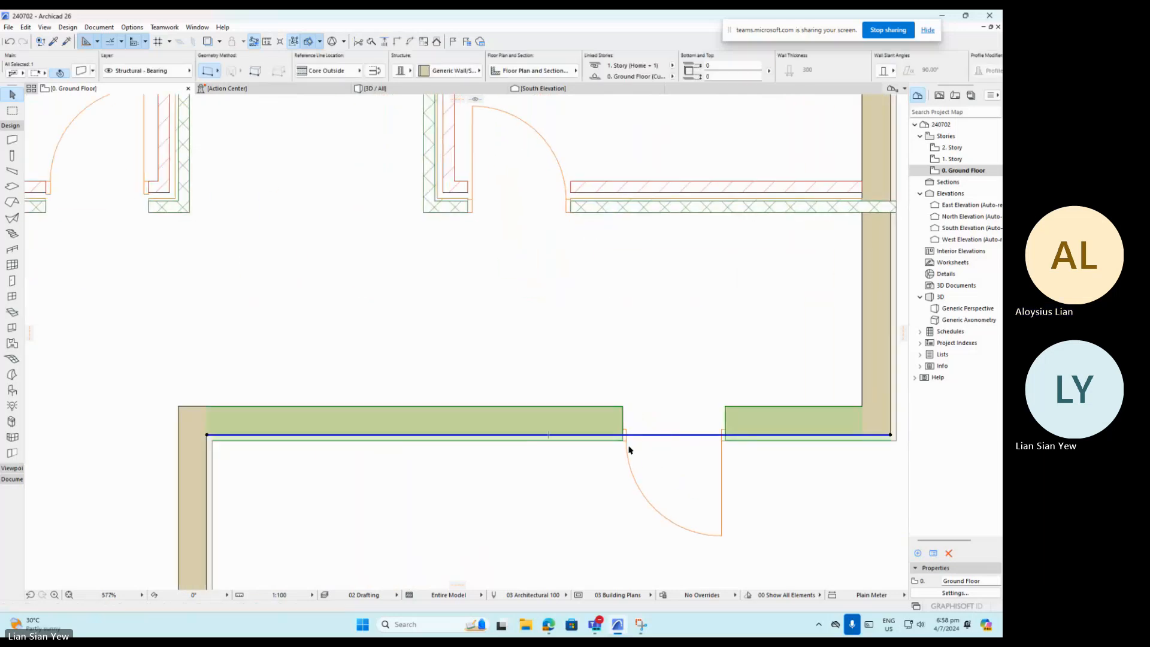
scroll(629, 433, up, 4)
click(633, 437)
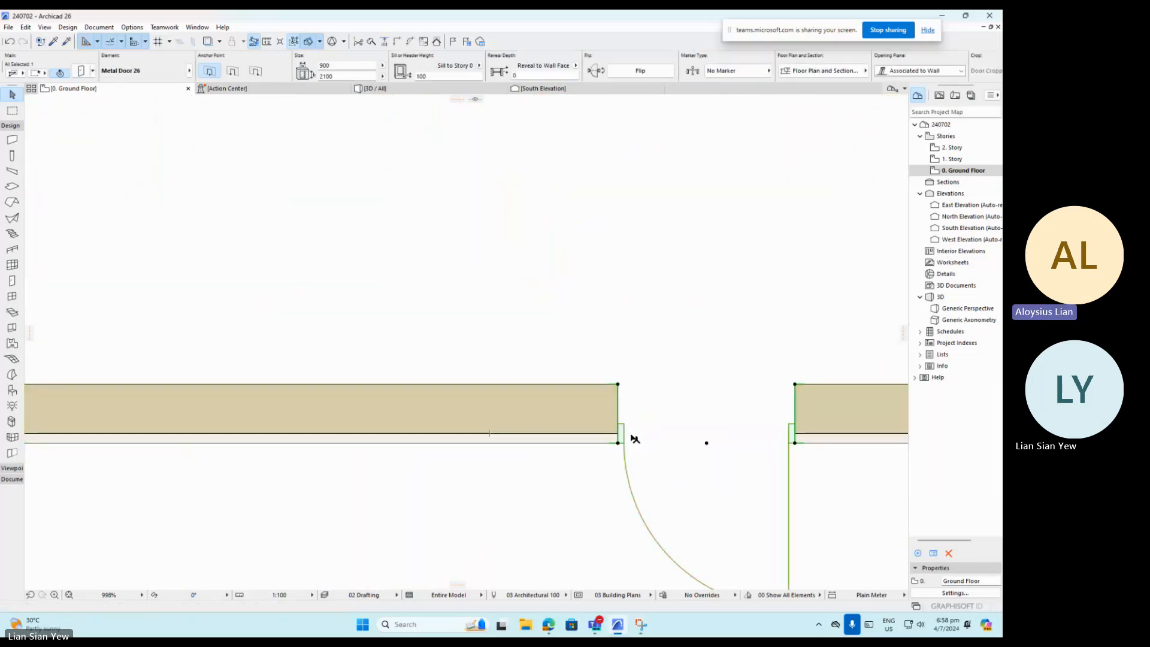
key(Delete)
Activate the Door tool and snap its placement reference to the corner where the short exterior wall meets the vertical wall.
scroll(649, 448, down, 8)
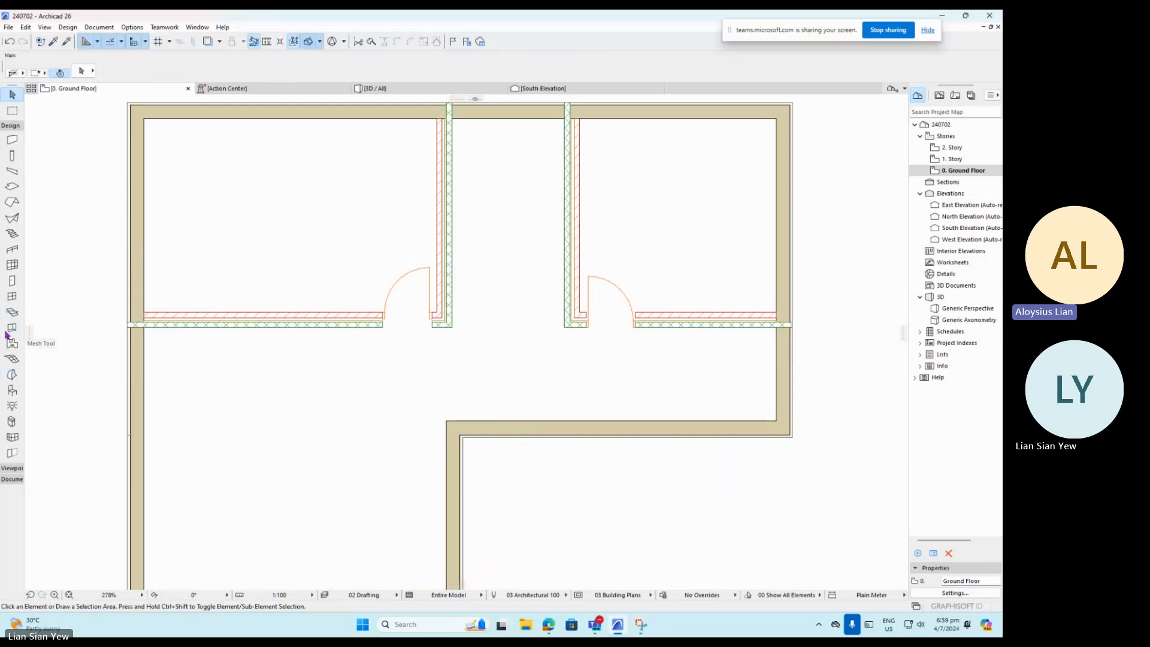
click(11, 281)
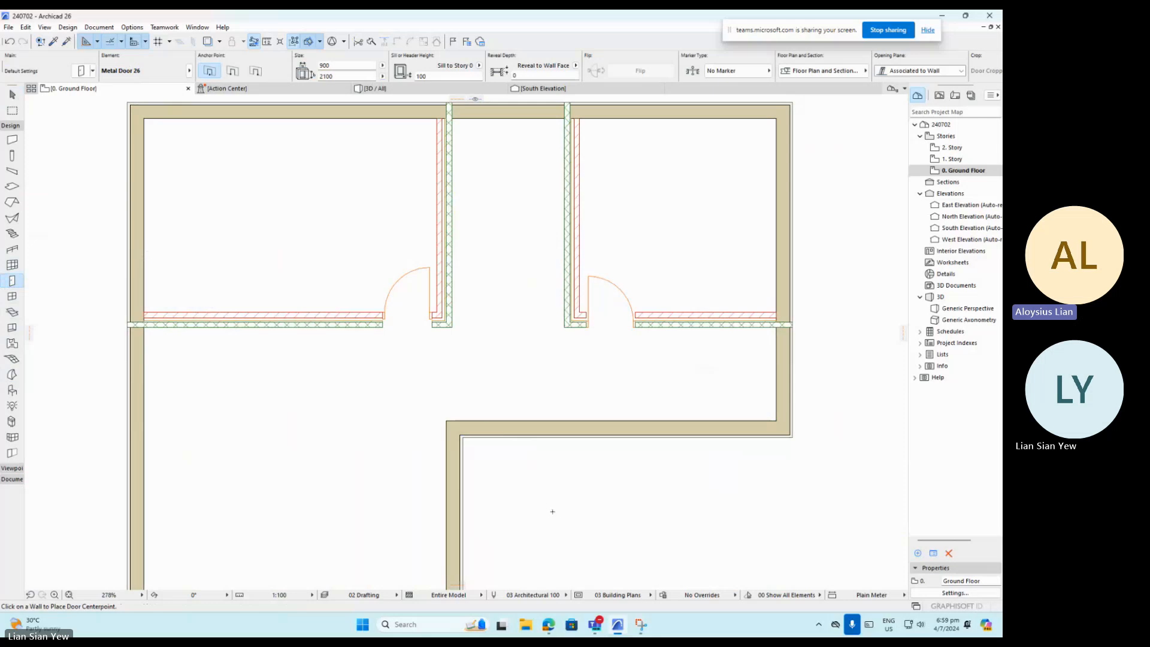
scroll(553, 511, up, 4)
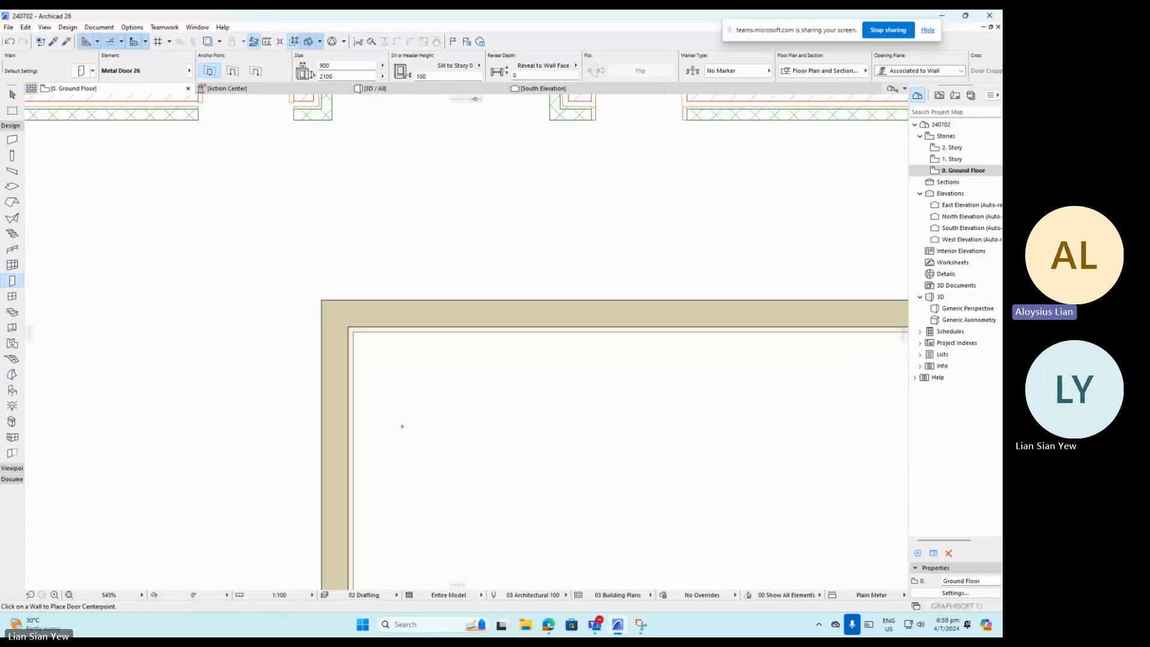
scroll(402, 426, up, 1)
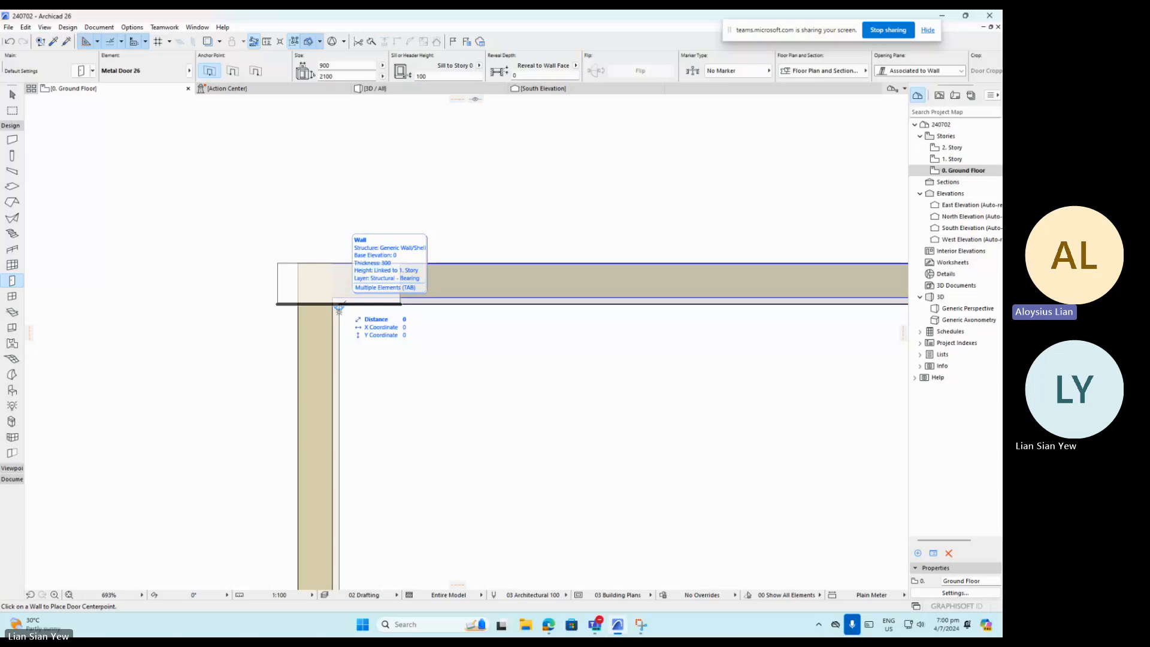
key(x)
text(00)
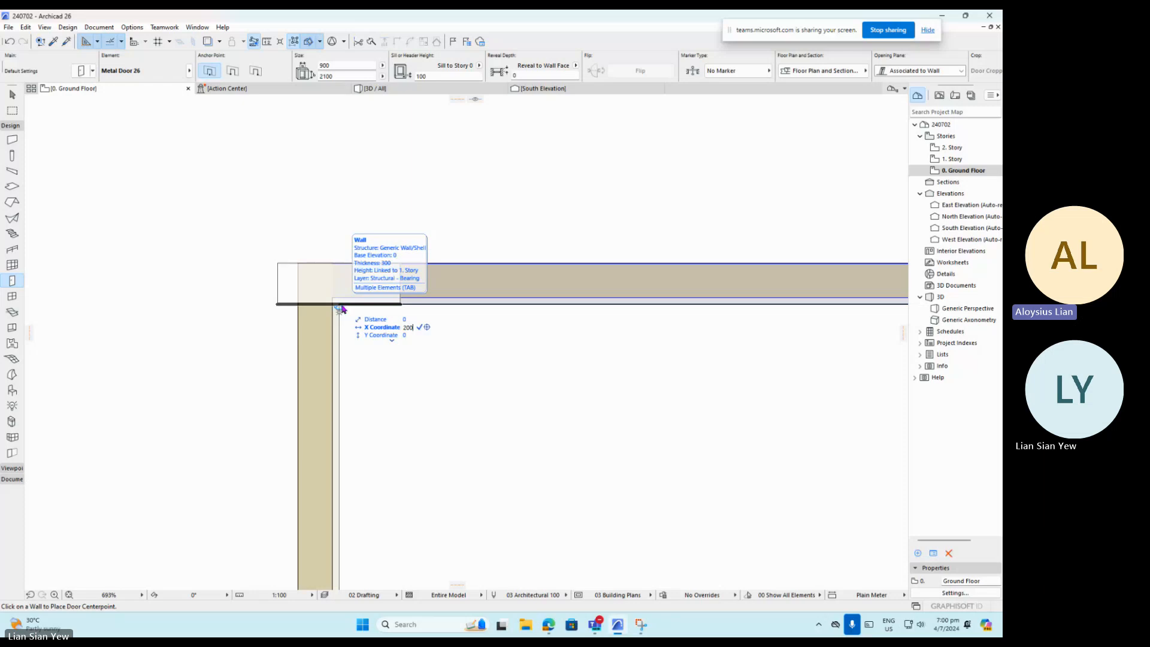
key(Return)
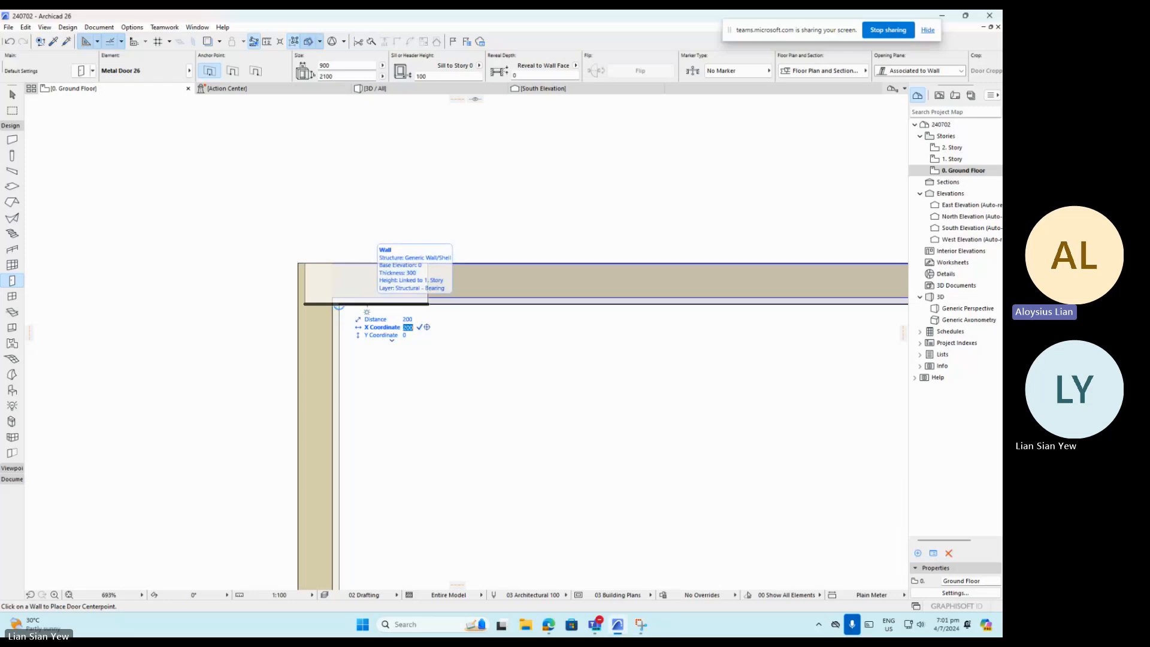
click(367, 306)
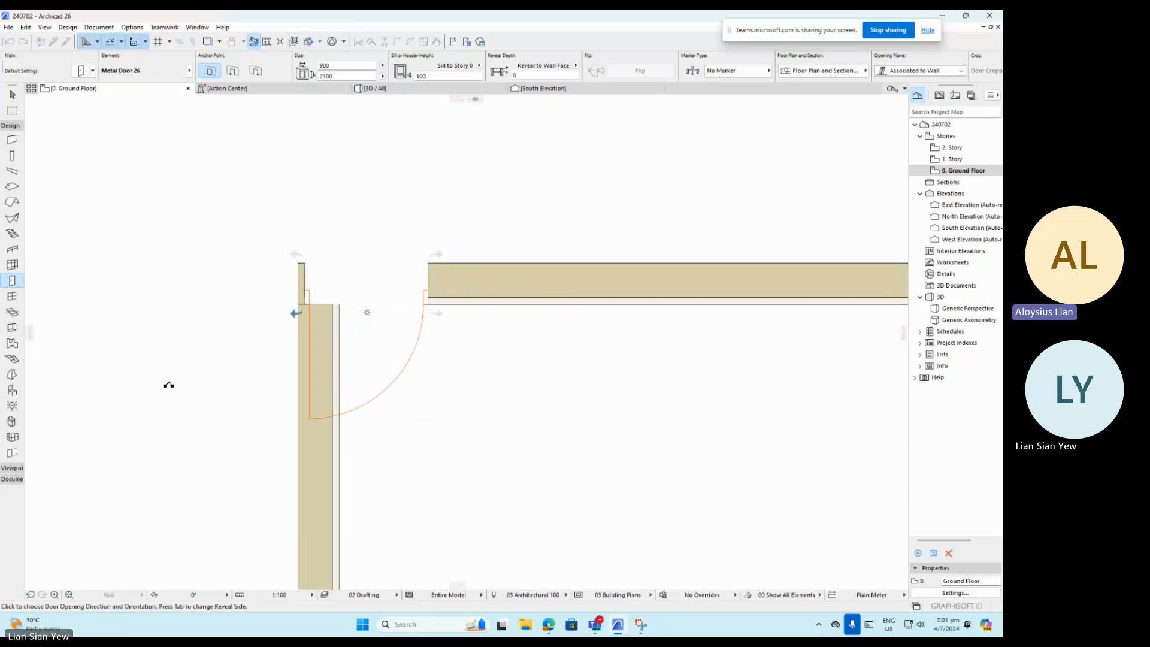
key(Escape)
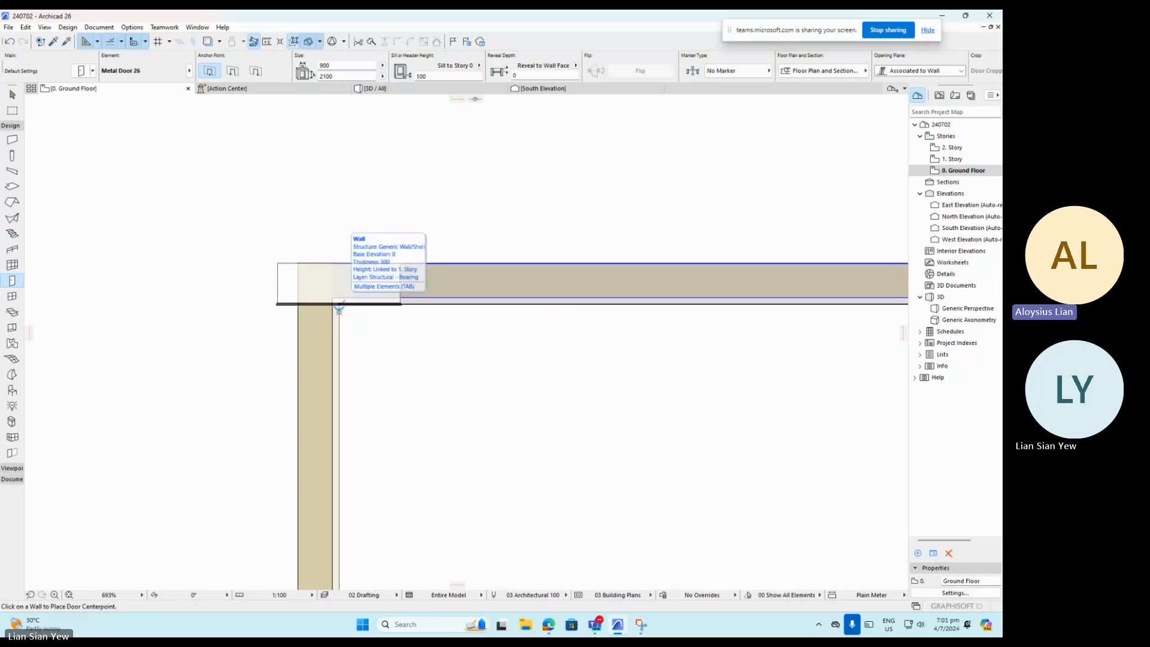
Try placing Metal Door 26 with an X offset of 200 from the wall corner.
text(x2)
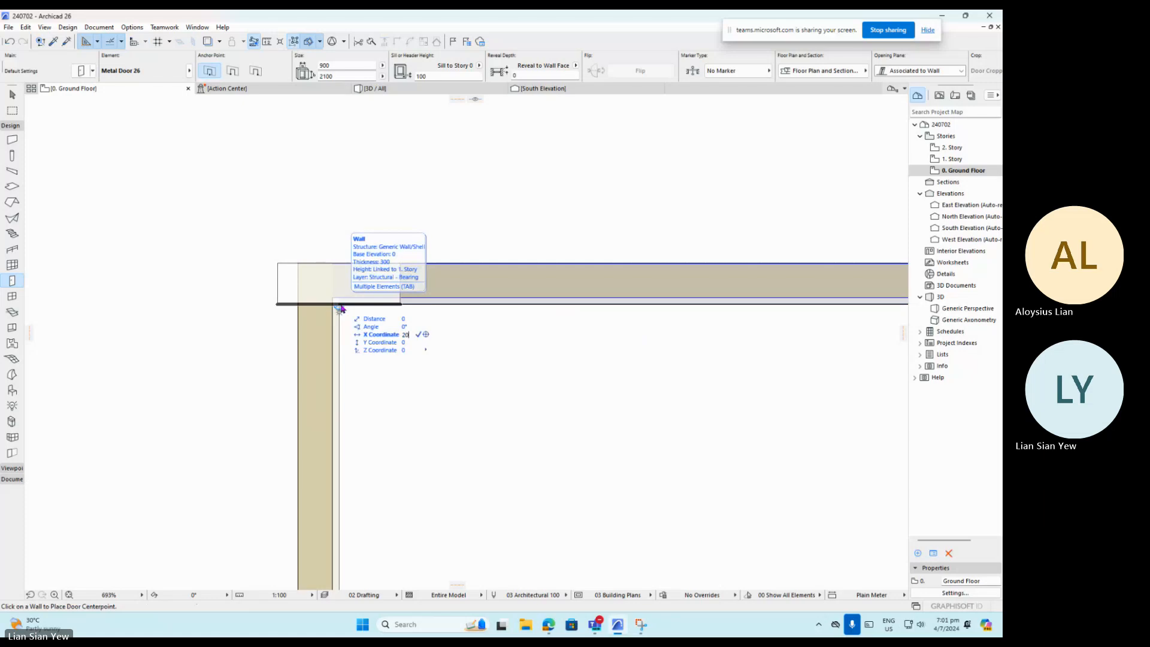
key(Return)
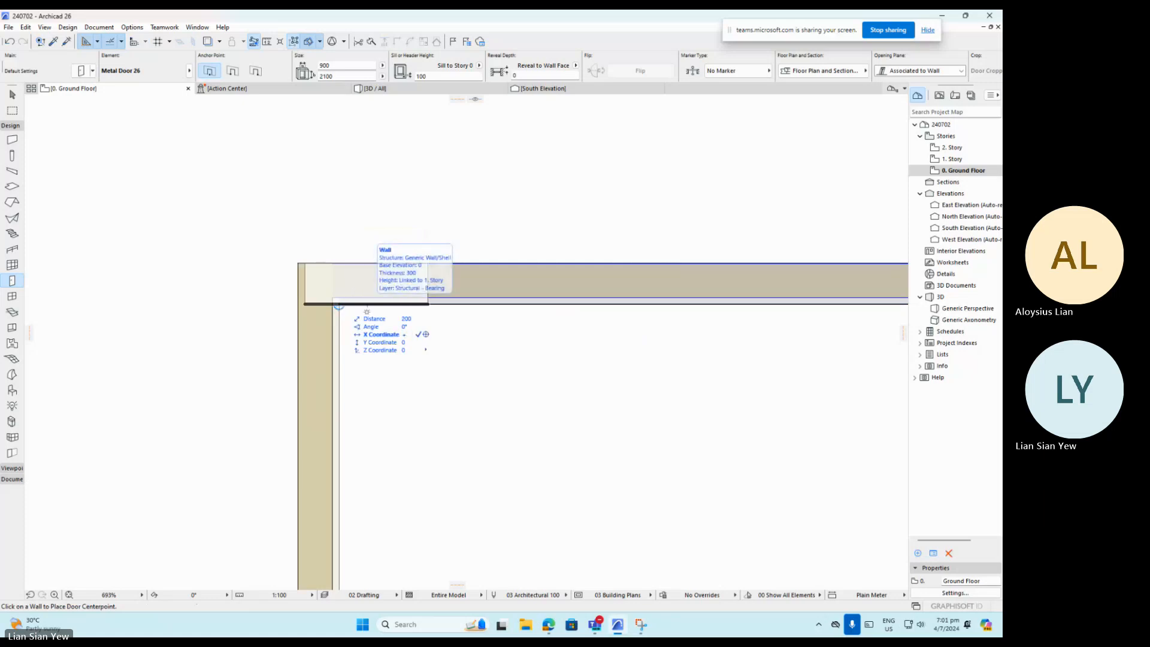
click(367, 304)
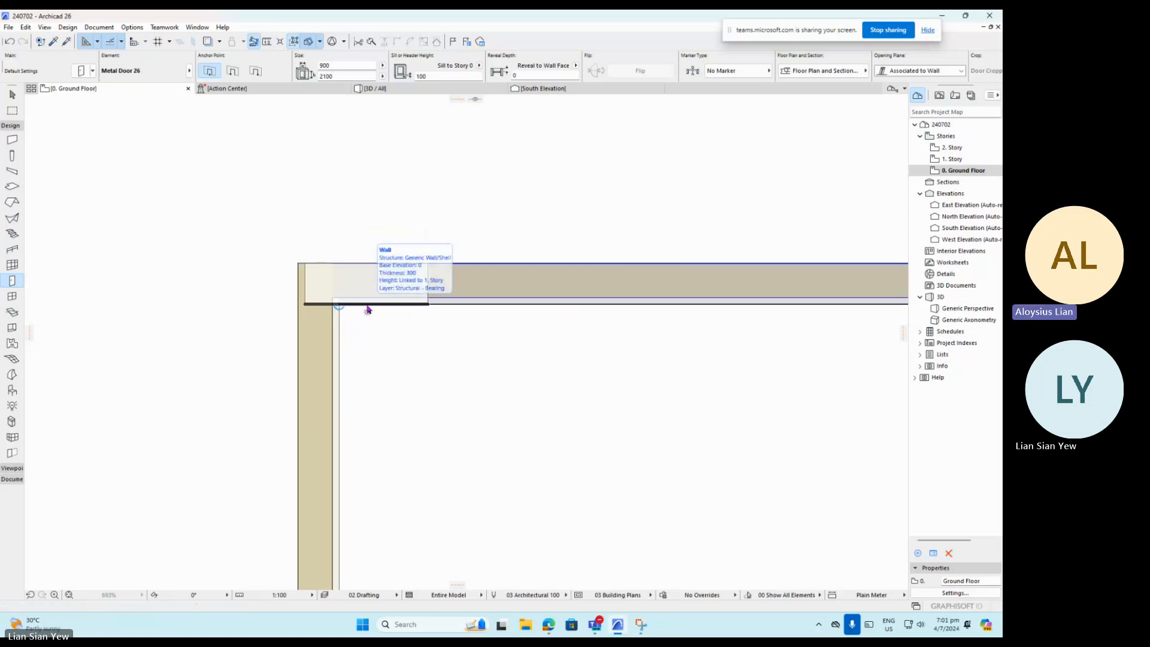
key(Escape)
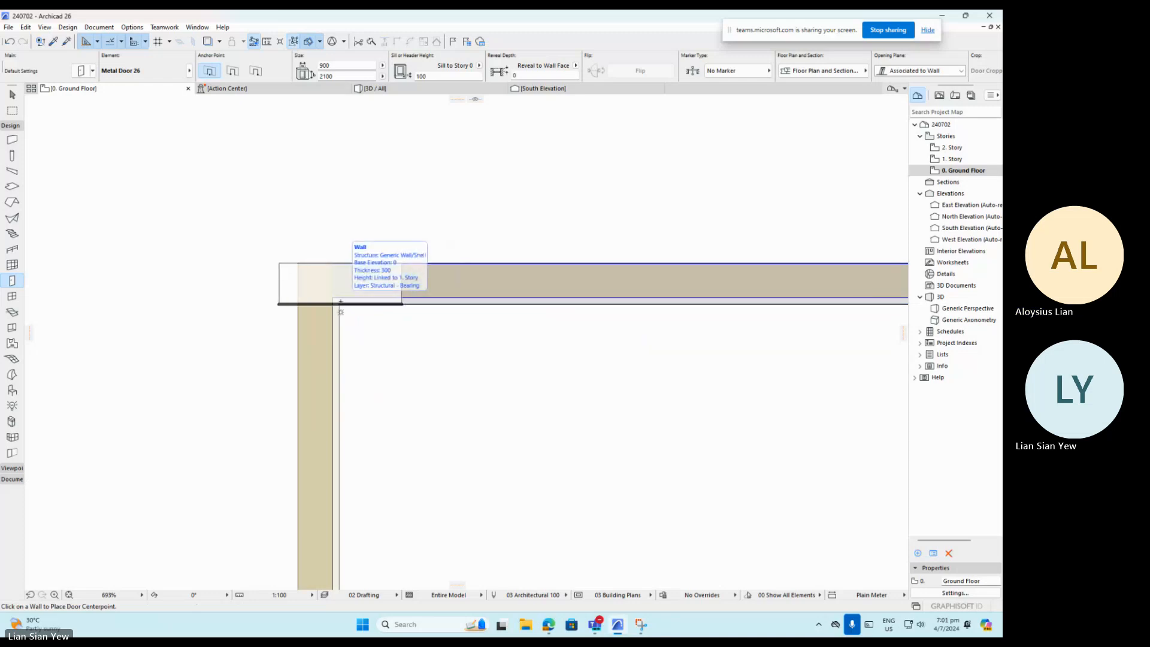
key(Escape)
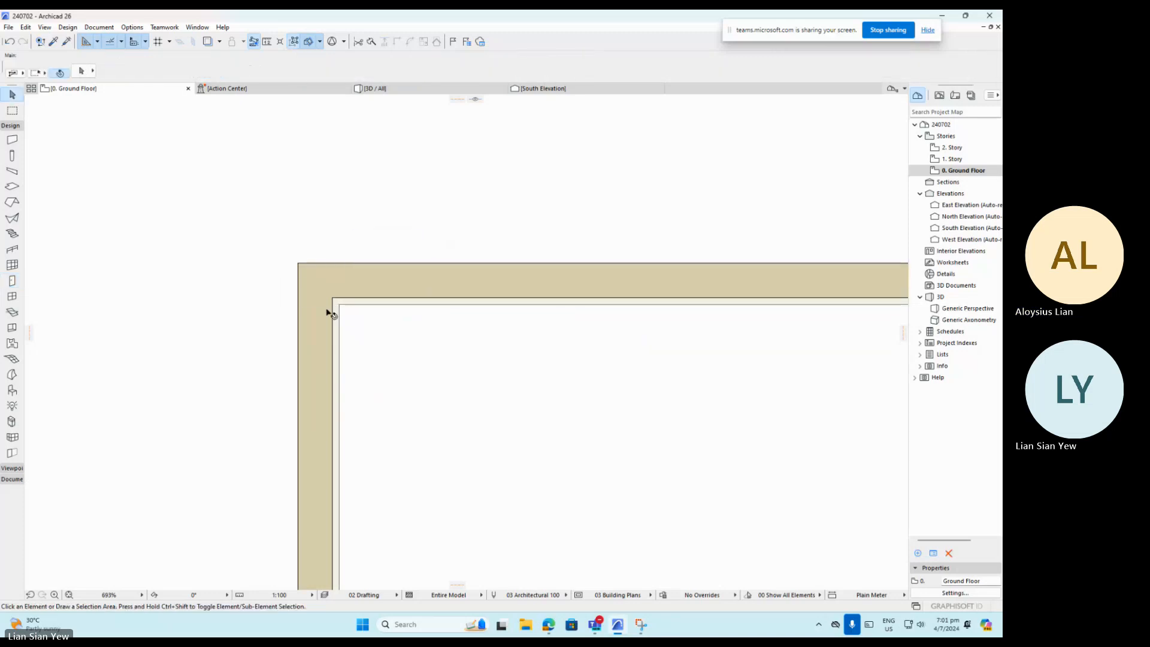
Reactivate the Door tool and try an X offset of -200 from the same wall corner.
click(12, 282)
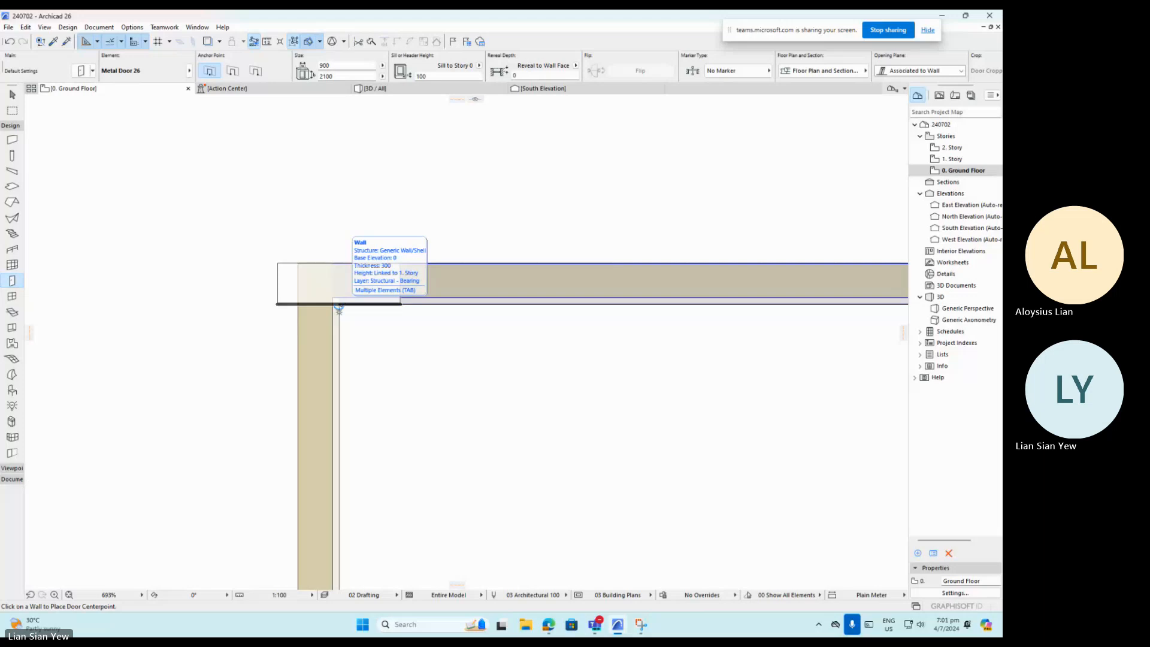
text(x)
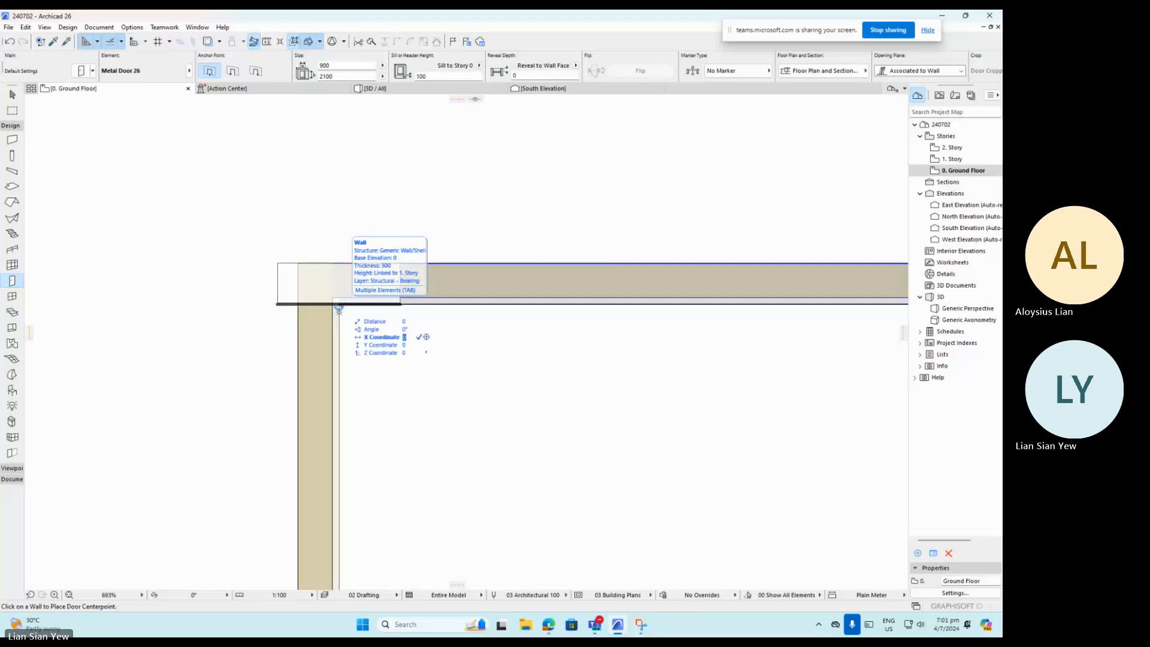
text(200)
text(-)
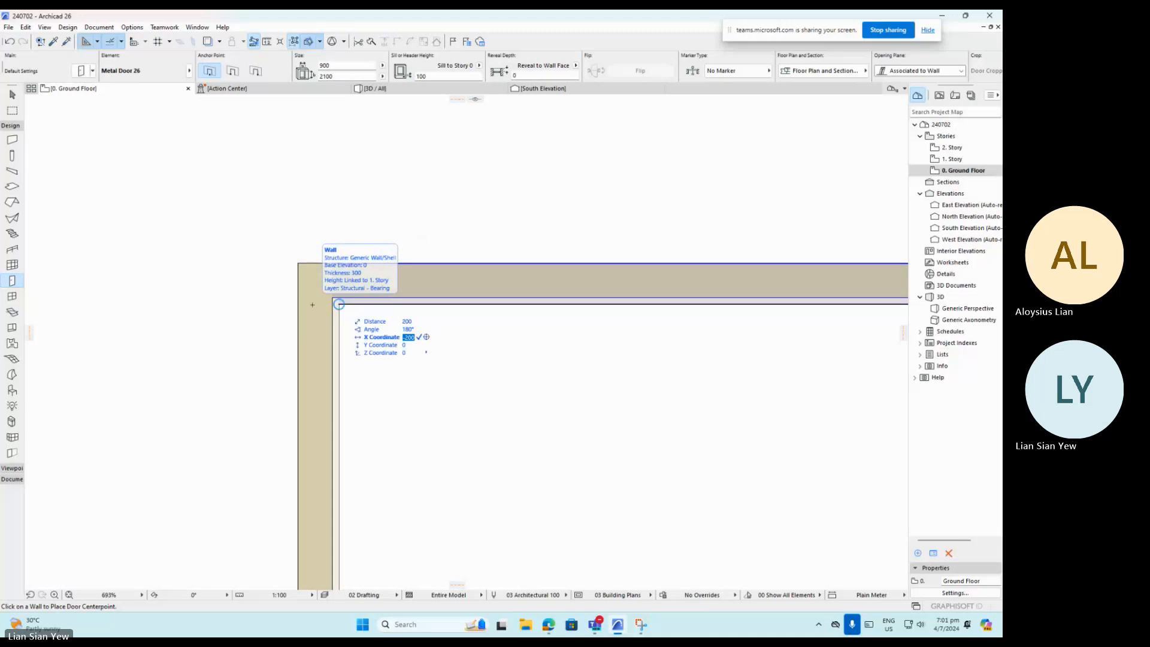
key(Return)
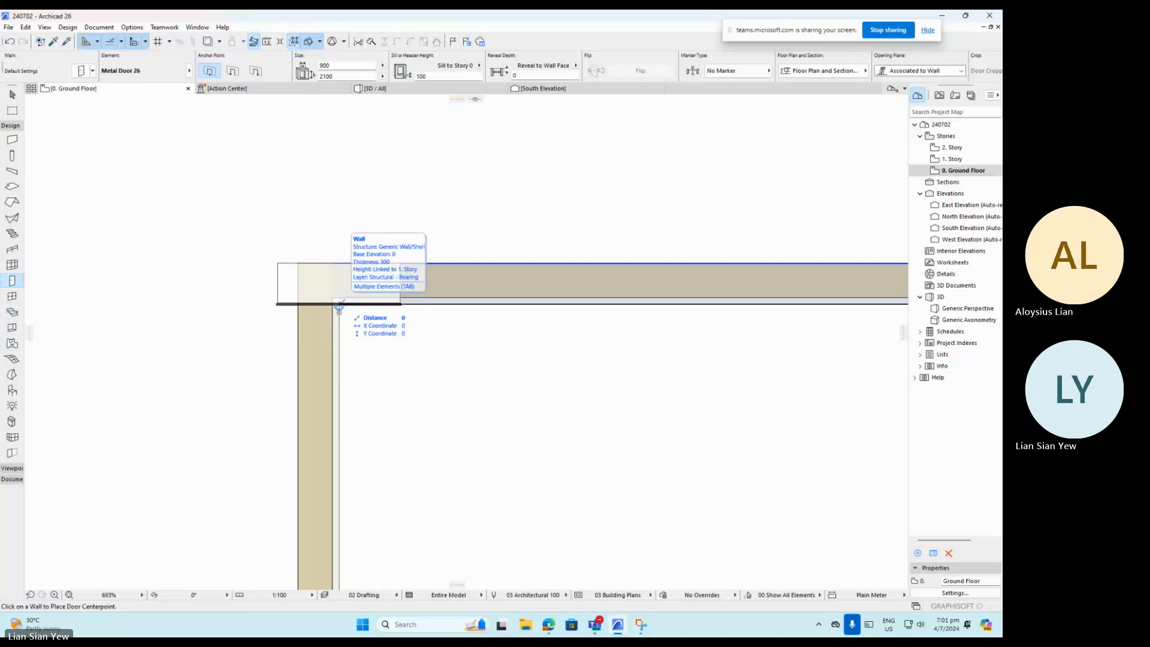
Try an X offset of 200 and positioning the door directly on the wall corner.
text(x)
text(200)
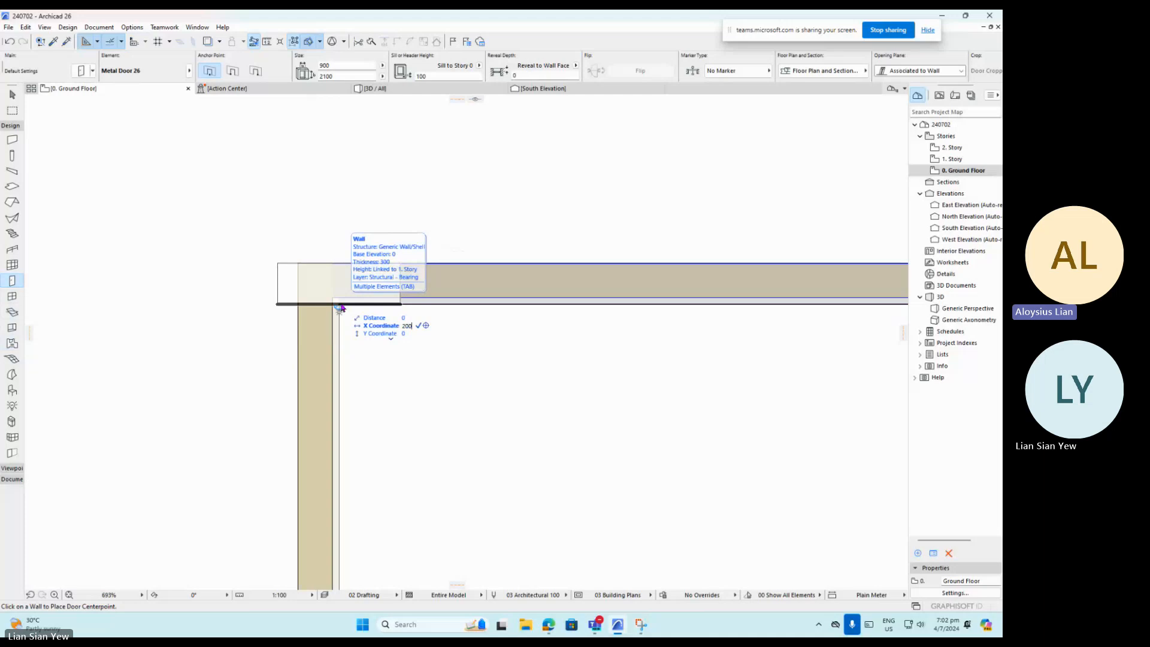
key(Return)
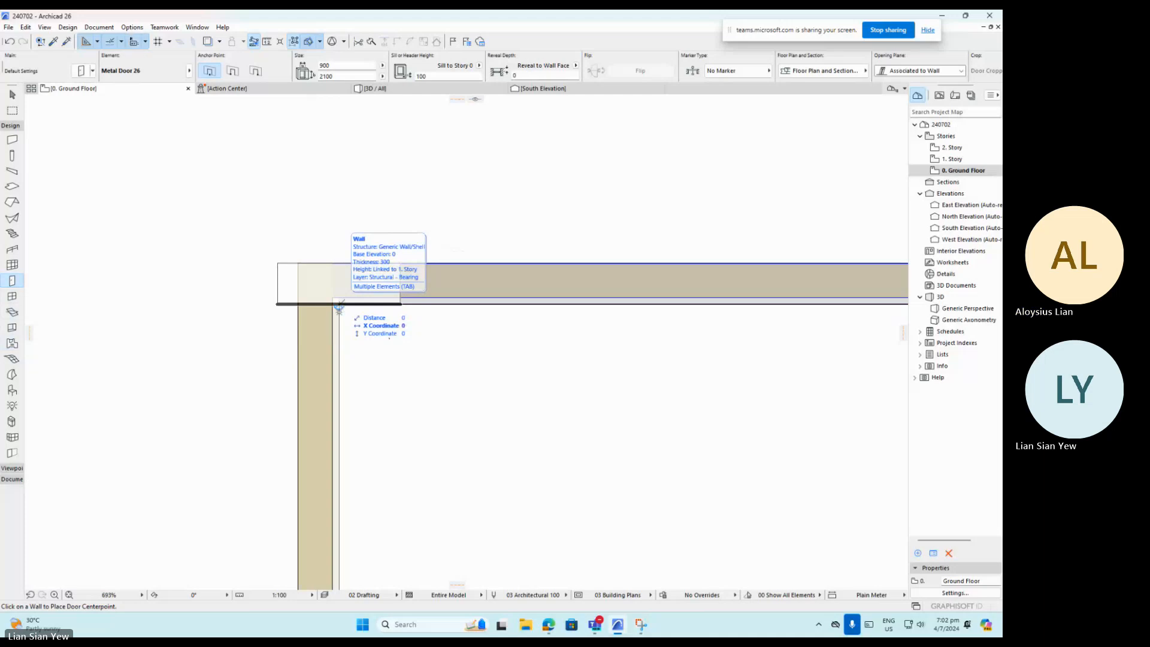
click(339, 305)
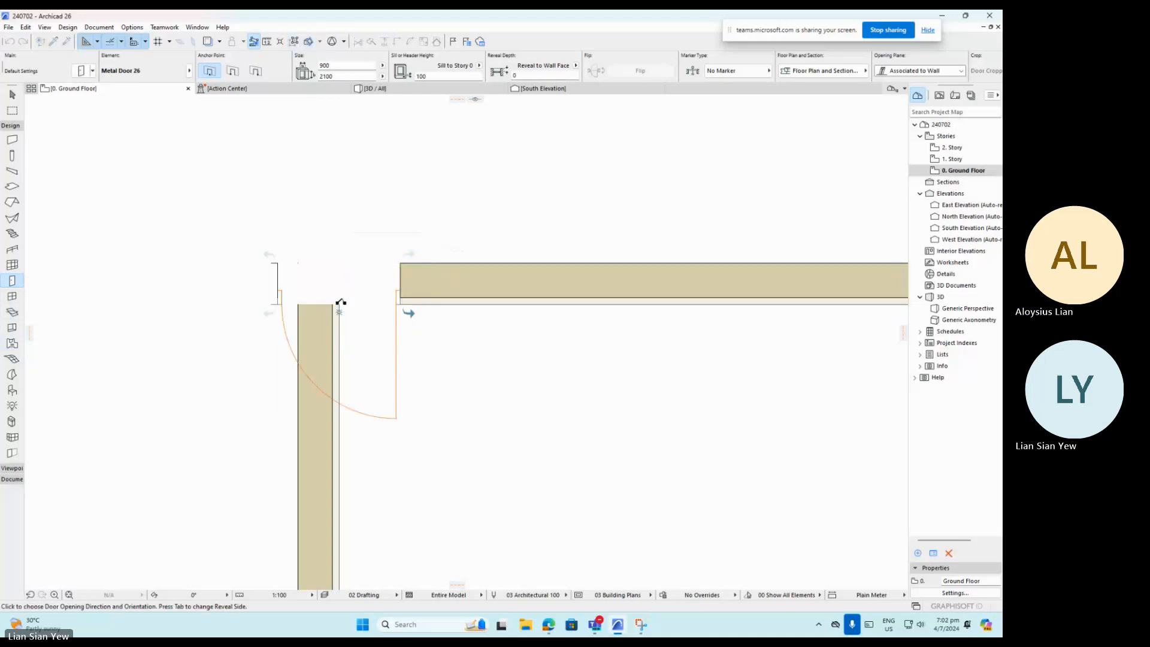
key(Escape)
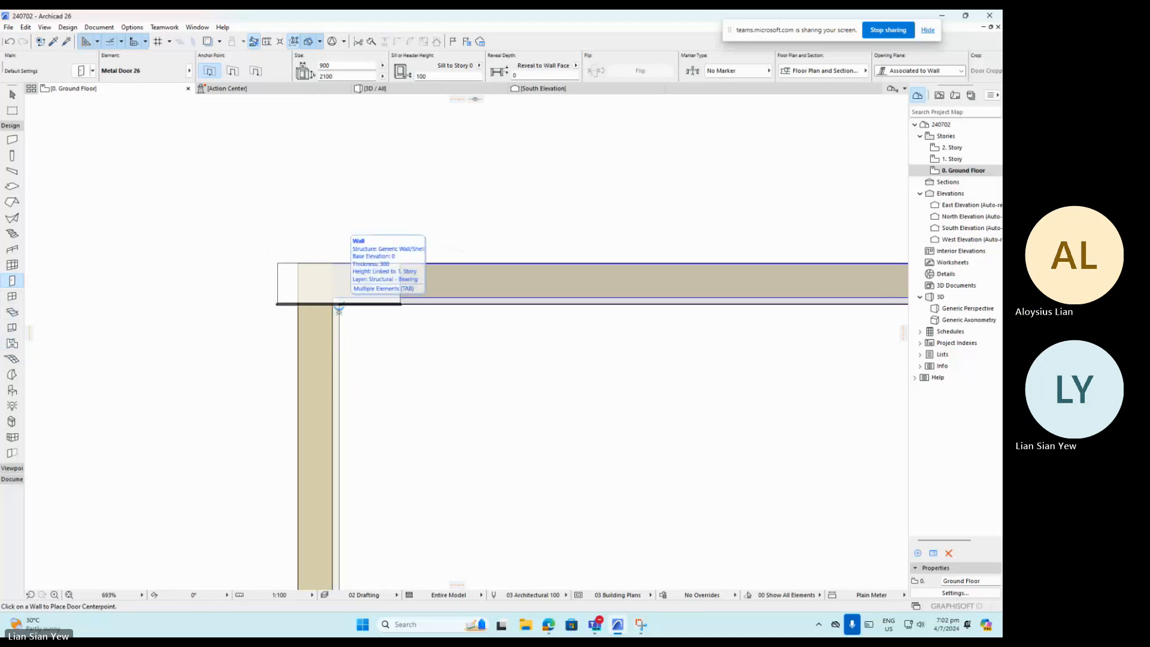
click(339, 305)
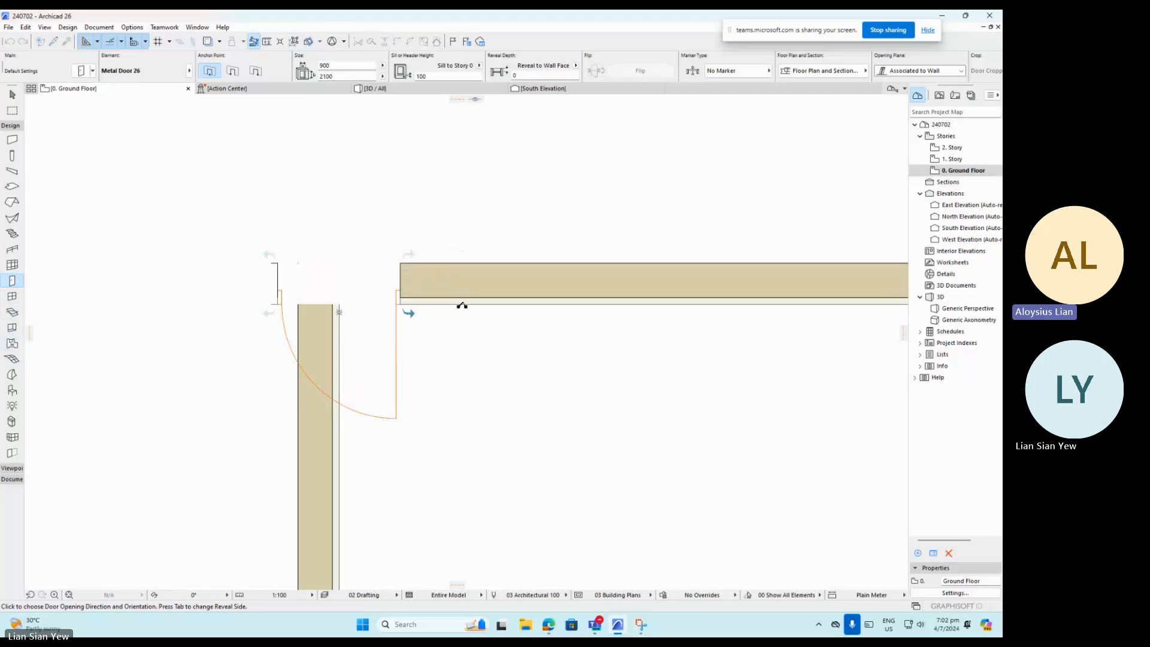
click(374, 304)
scroll(373, 312, up, 3)
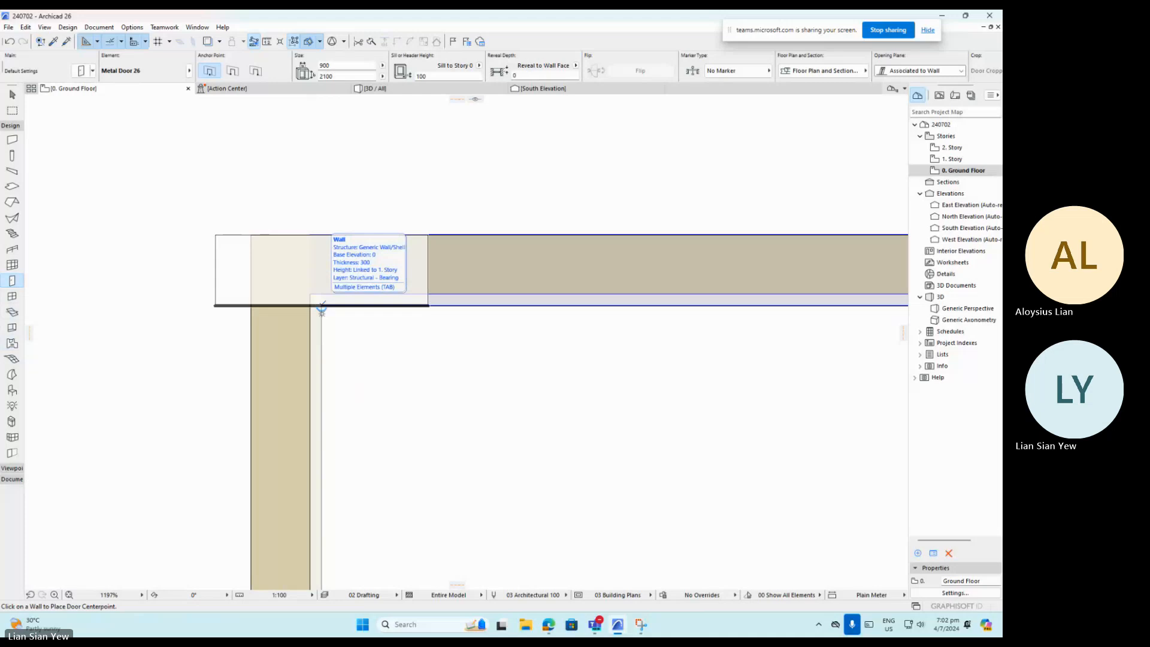
Preview Metal Door 26 centred at an X offset of 200 from the corner where the walls meet.
text(200)
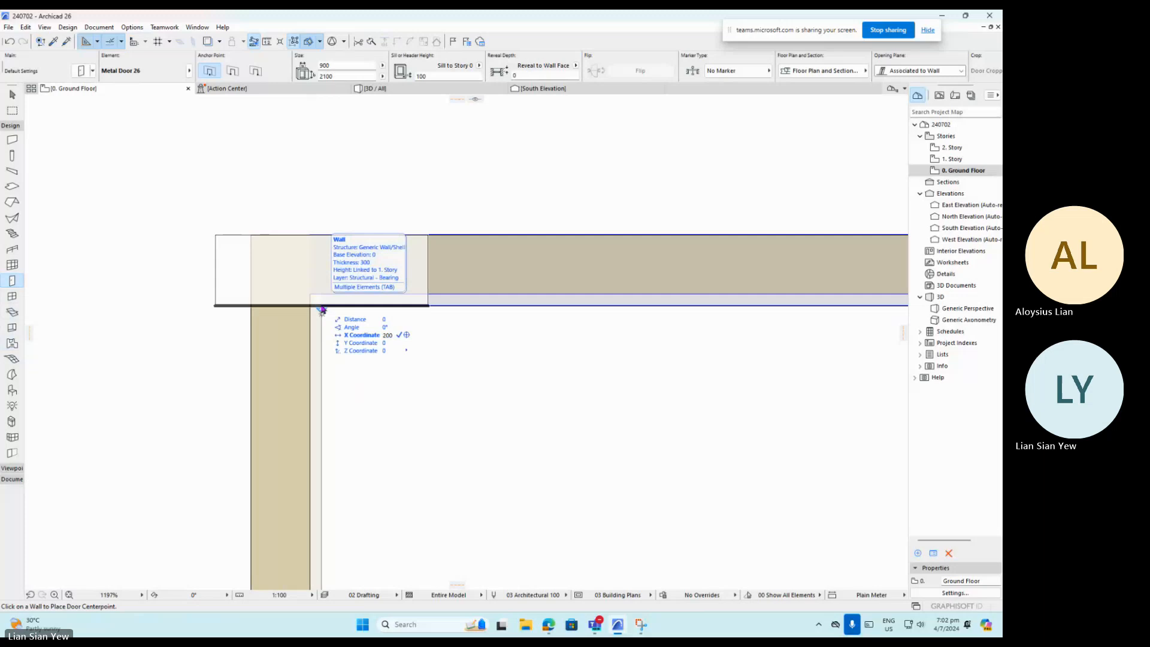
key(Return)
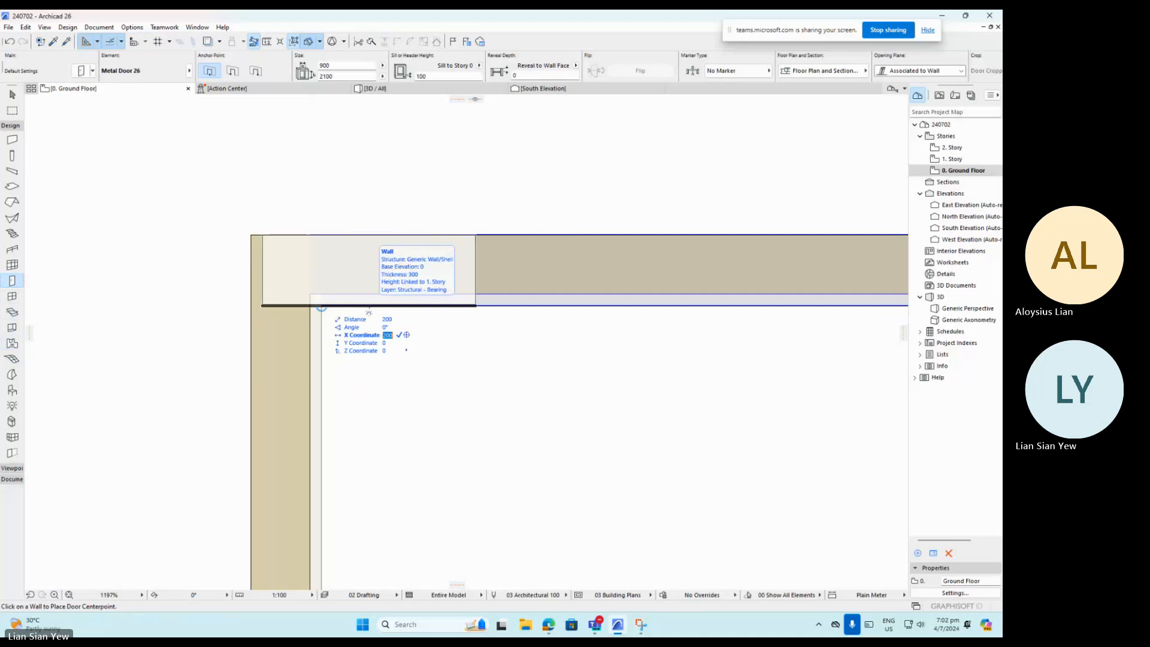
click(368, 312)
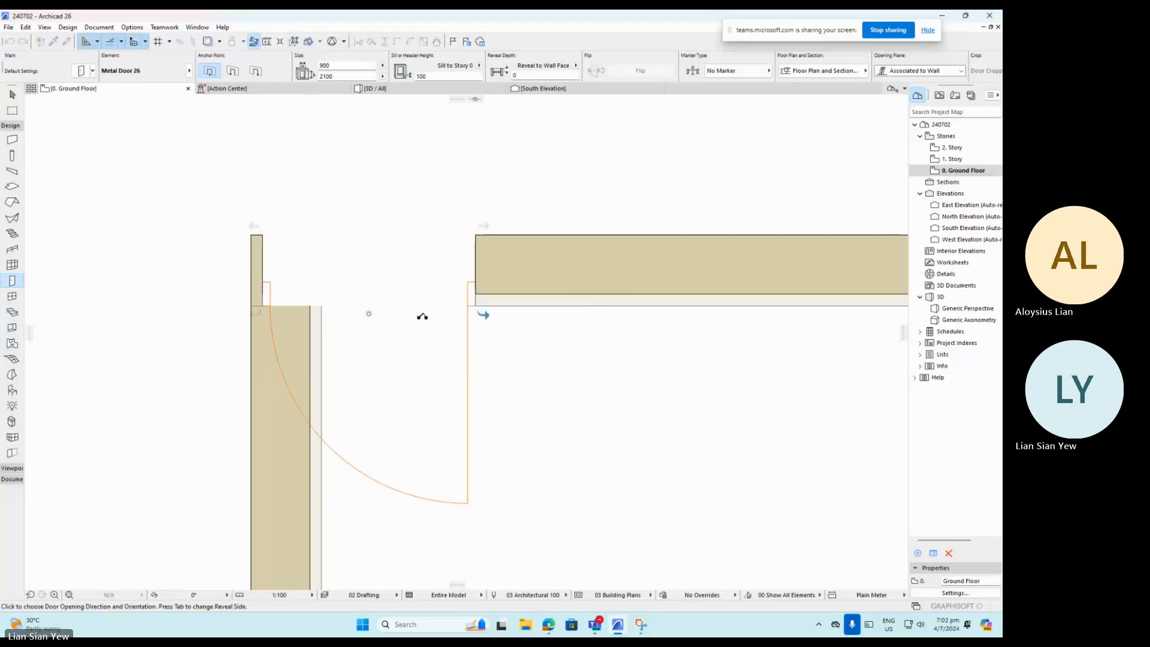
key(Escape)
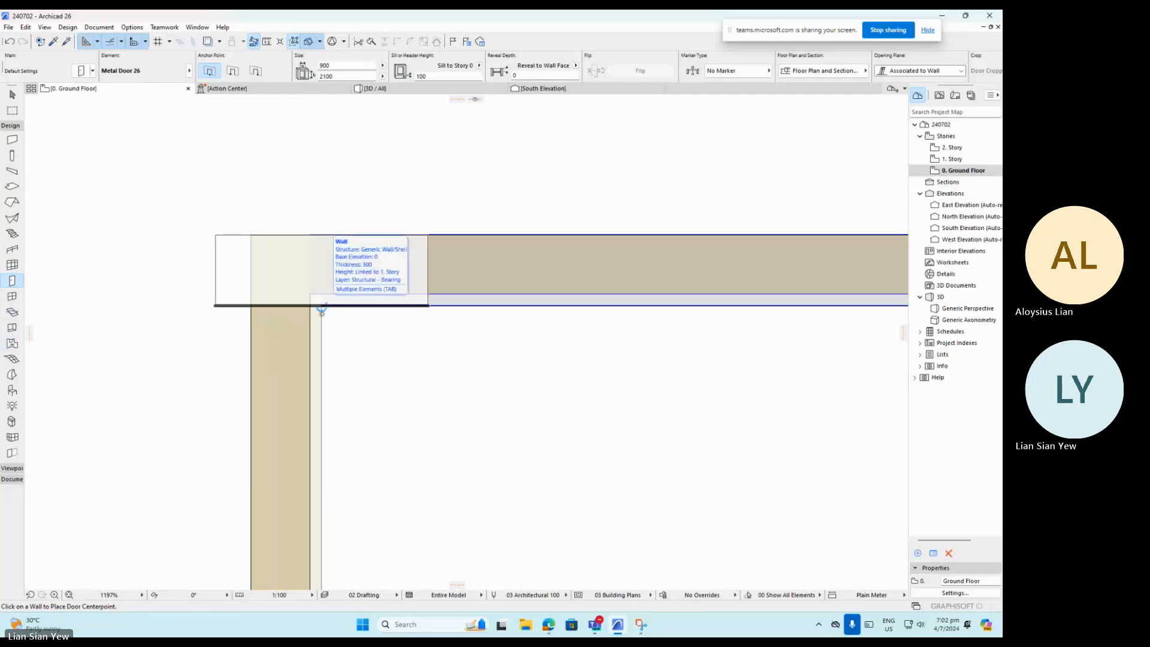
Place Metal Door 26 centred at an X offset of 600 from the inner wall corner, swinging outward and hinged on the corner side.
text(x)
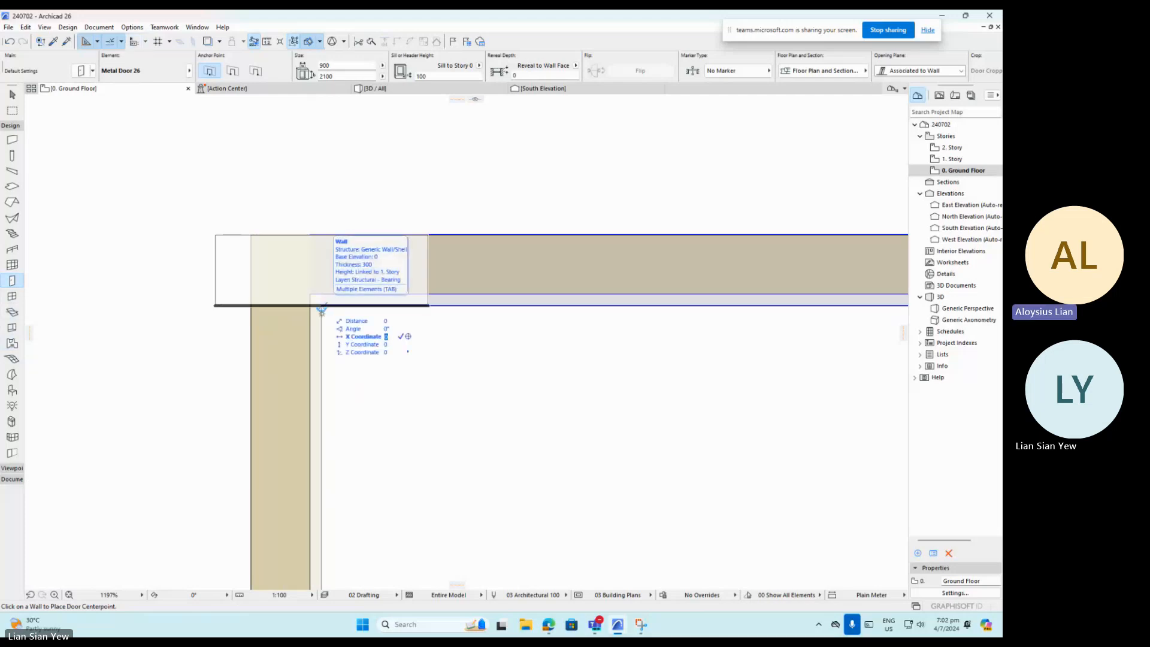
text(600)
key(Return)
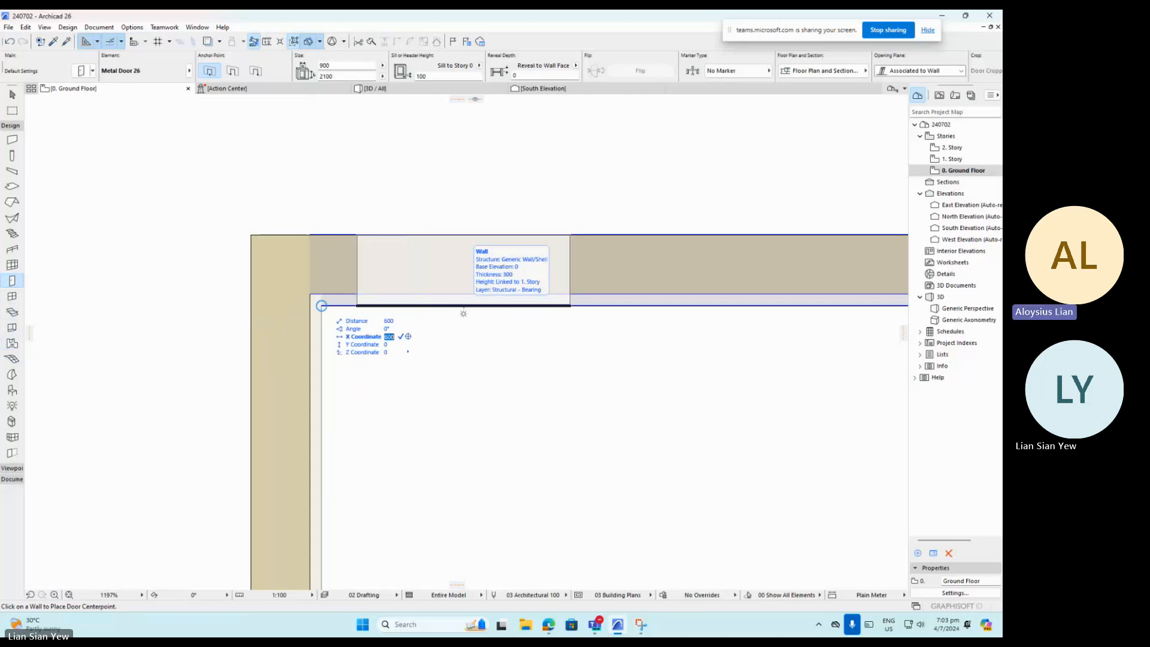
click(463, 313)
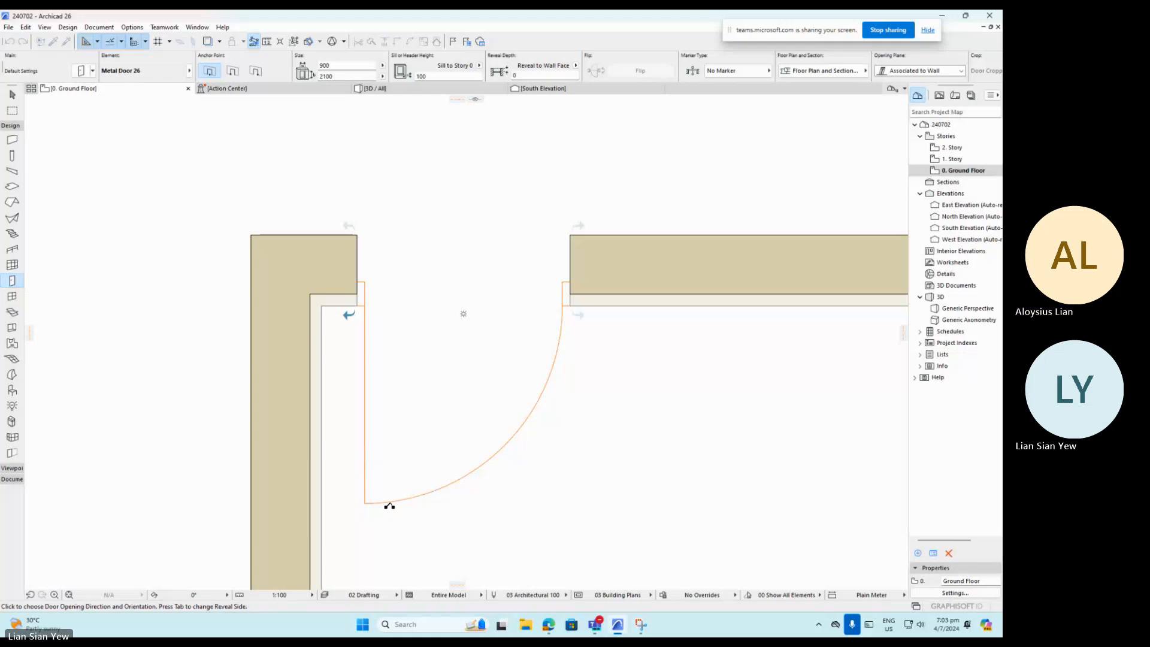
click(394, 539)
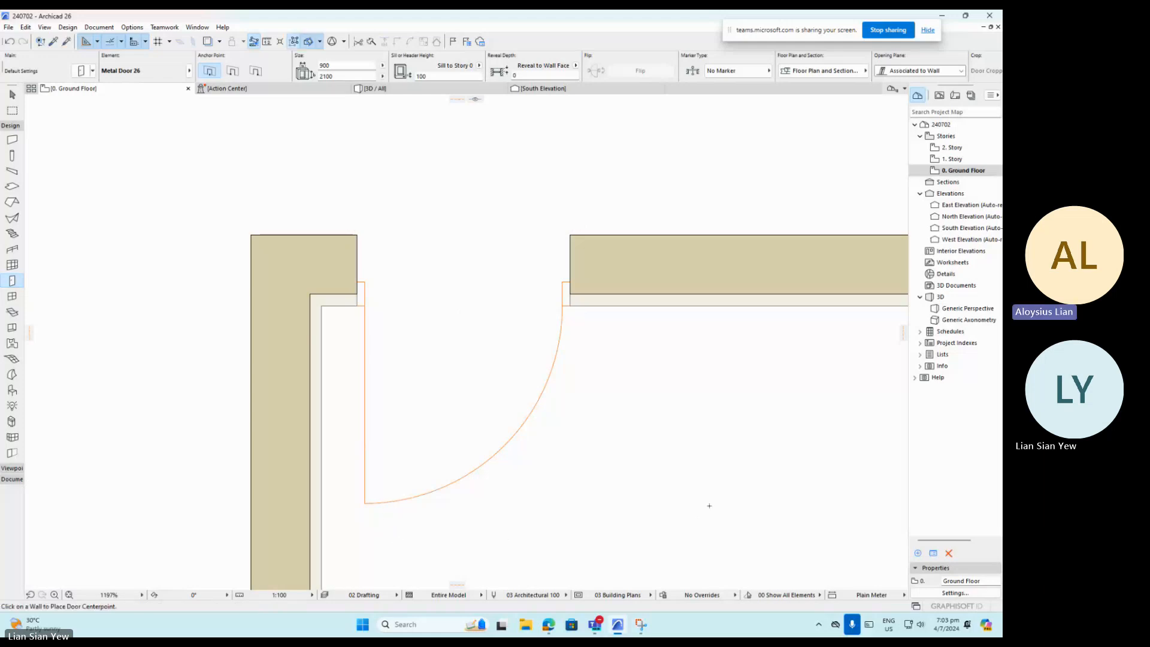
Leave the Door tool and compare the placed door in the Ground Floor plan and the Generic Perspective 3D view.
click(12, 96)
scroll(487, 321, down, 8)
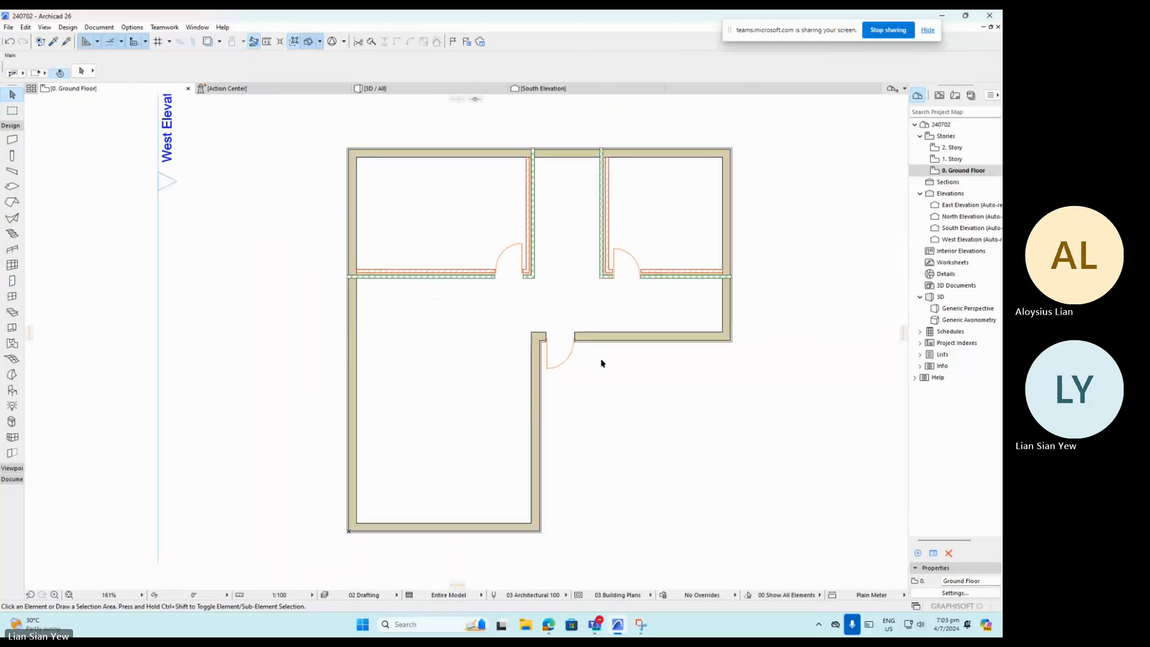
key(F3)
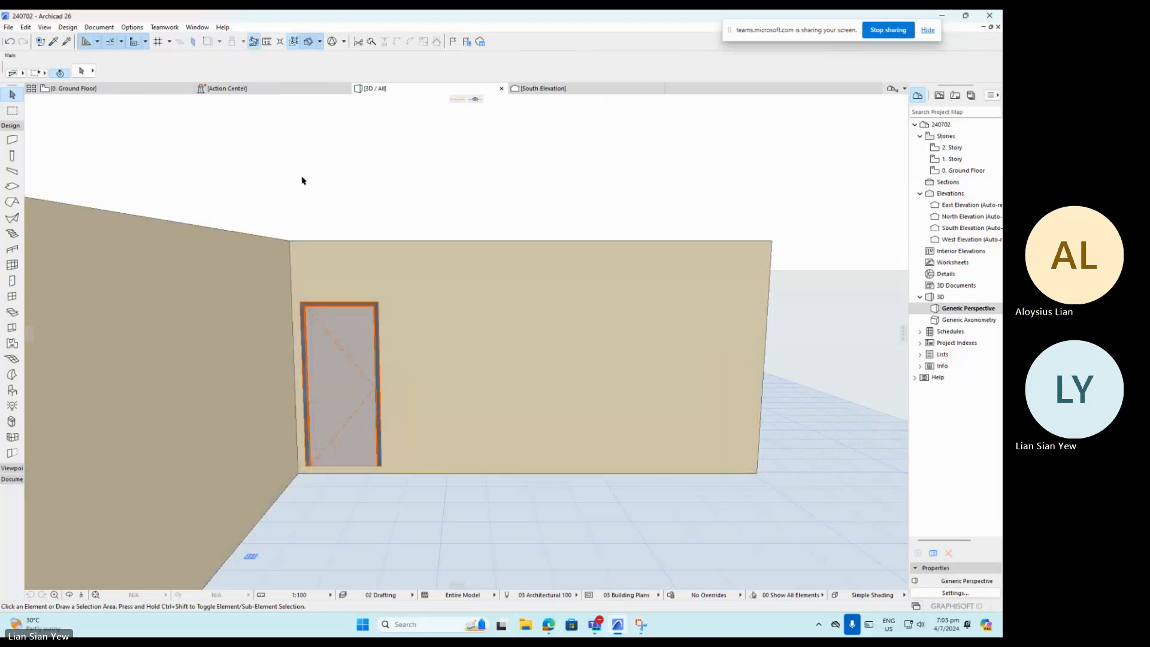
click(142, 89)
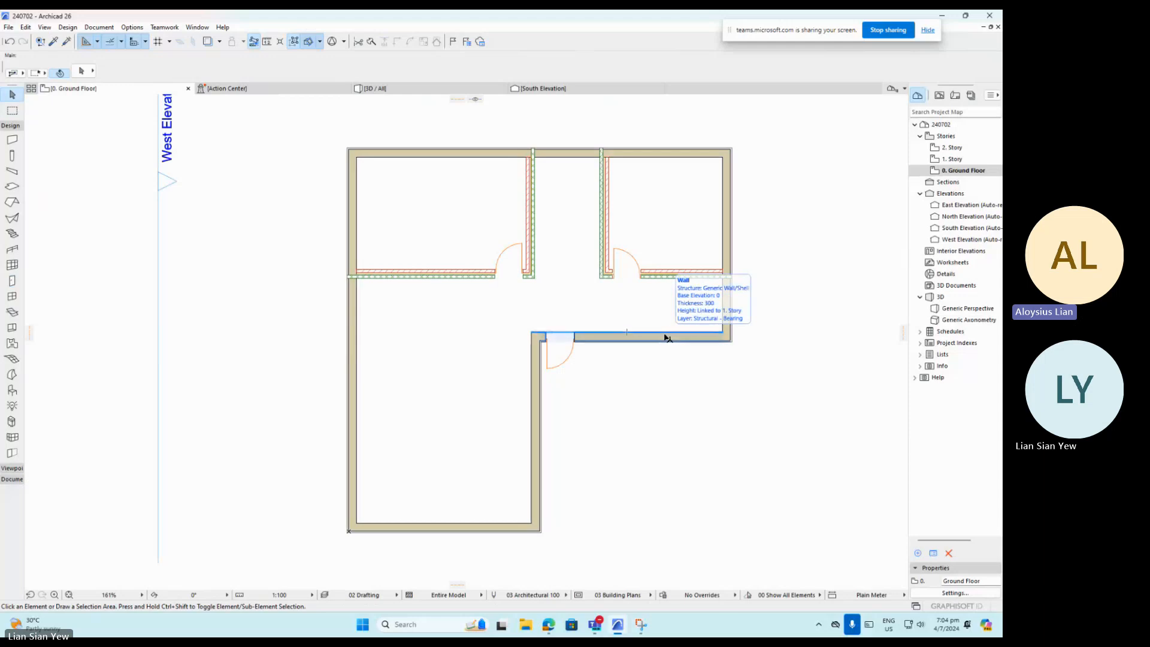
key(F3)
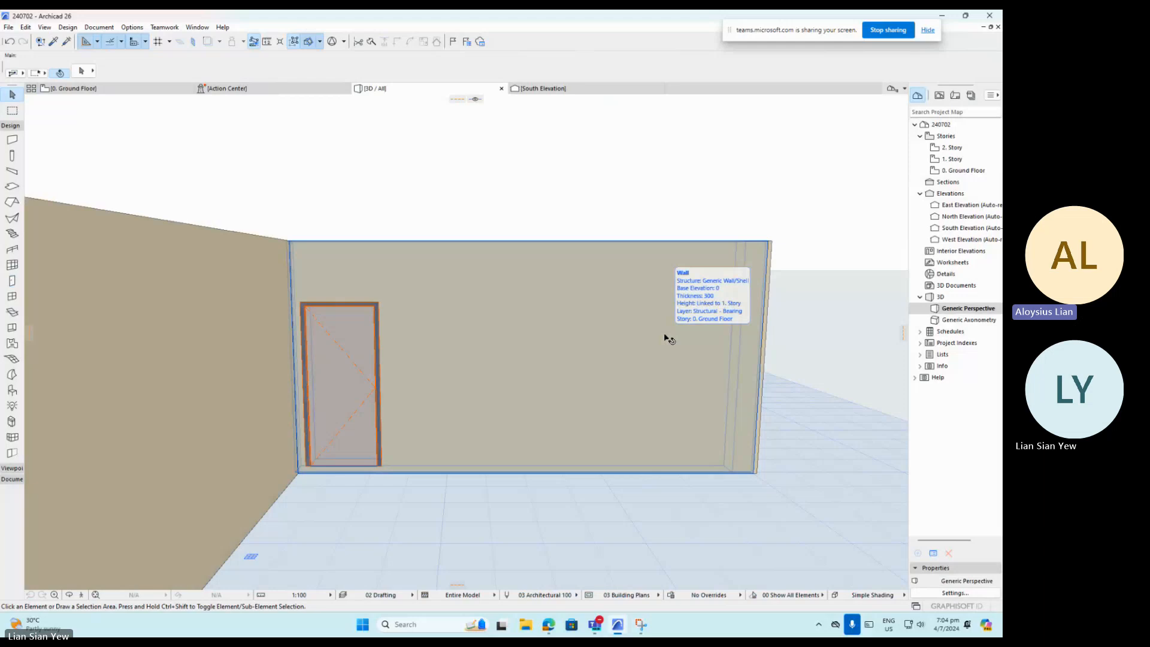
key(F2)
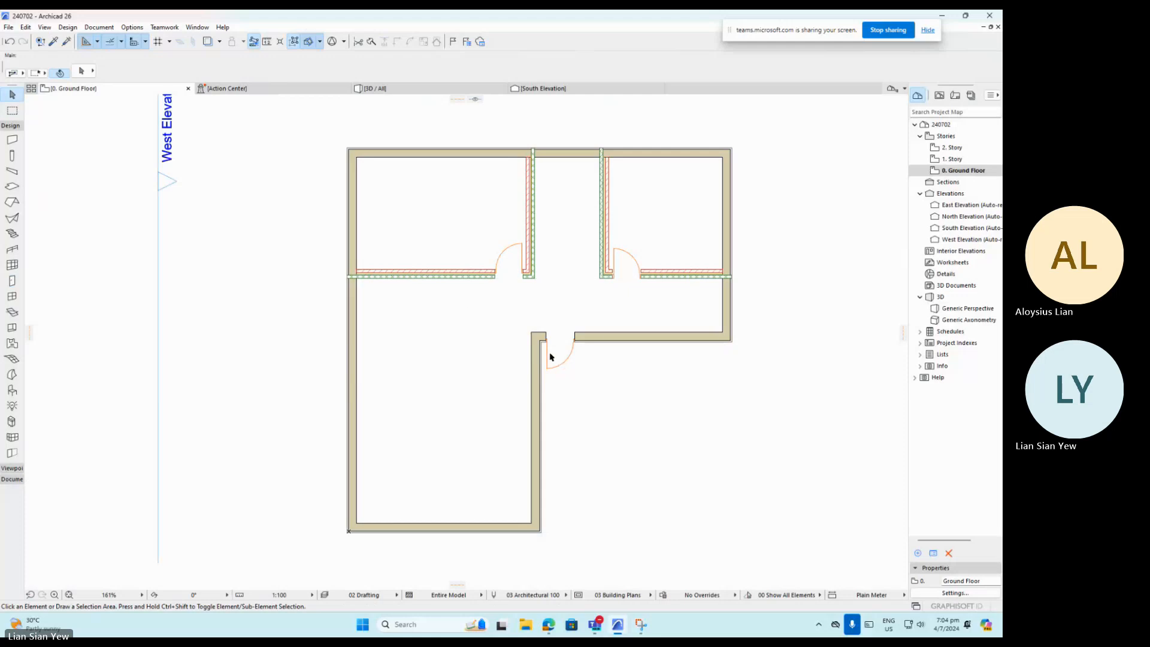
Change the Metal Door 26 beside the inner wall corner to the hinged Door with Transom 26.
scroll(550, 357, up, 4)
scroll(551, 353, up, 2)
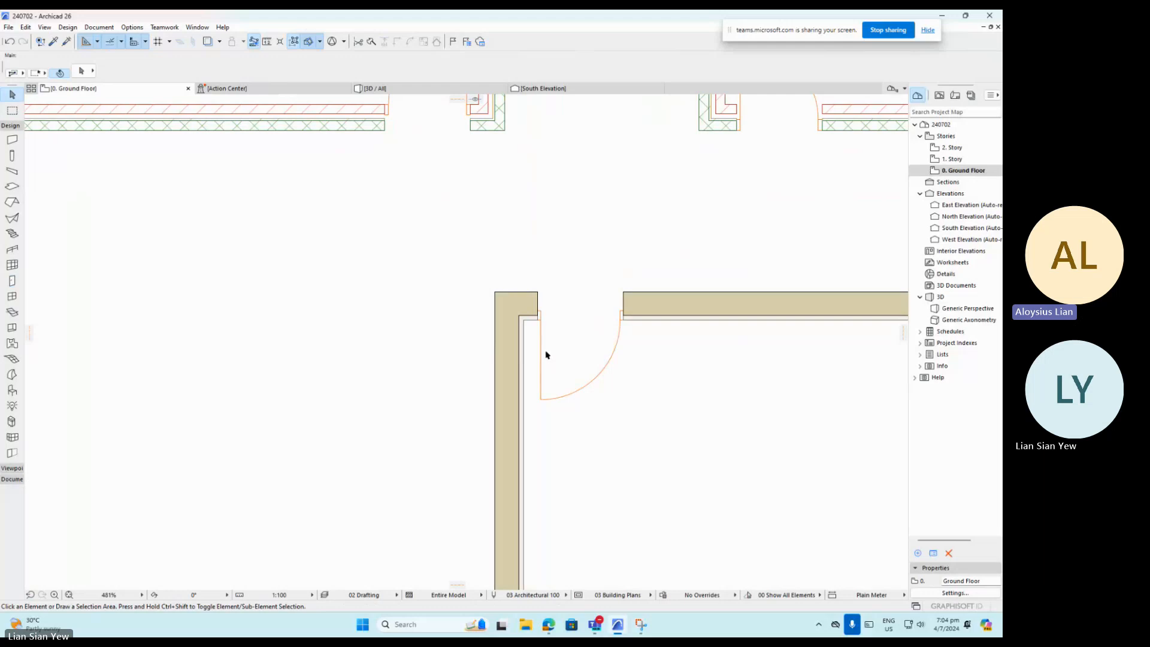
click(545, 320)
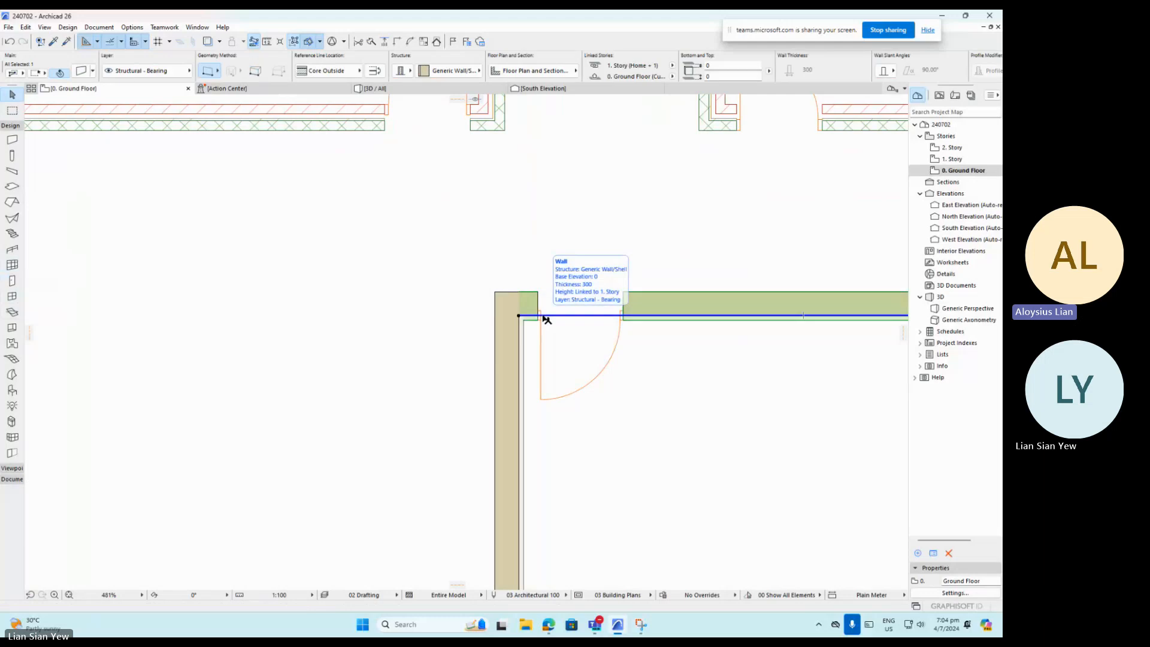
scroll(545, 319, up, 3)
click(540, 315)
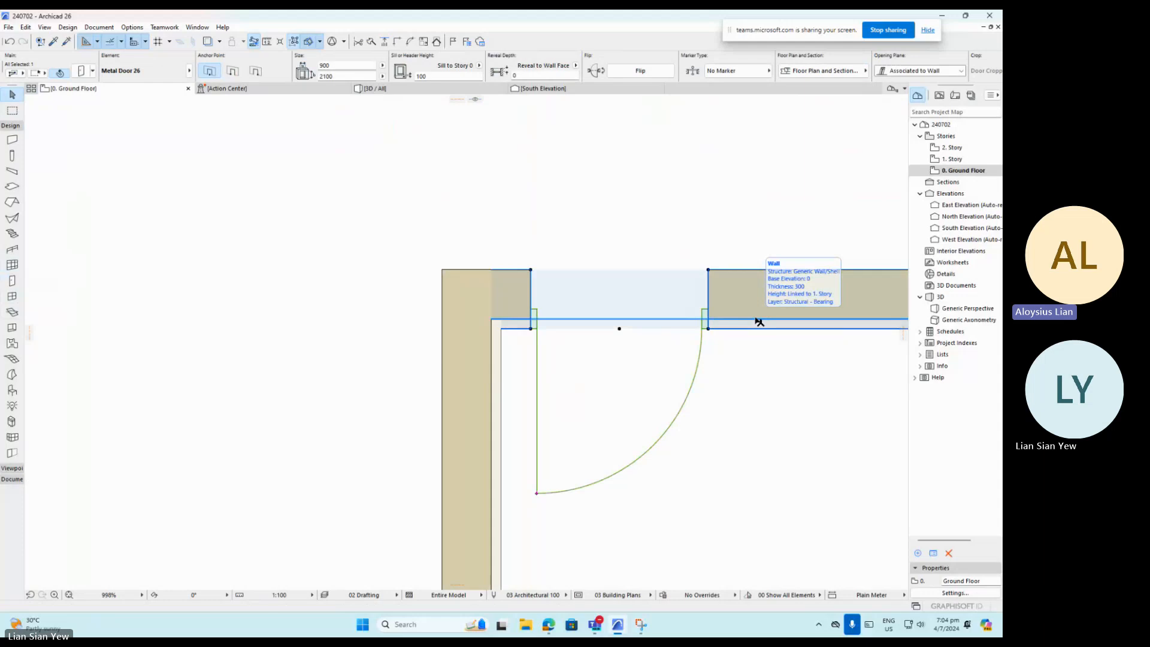
key(ctrl+t)
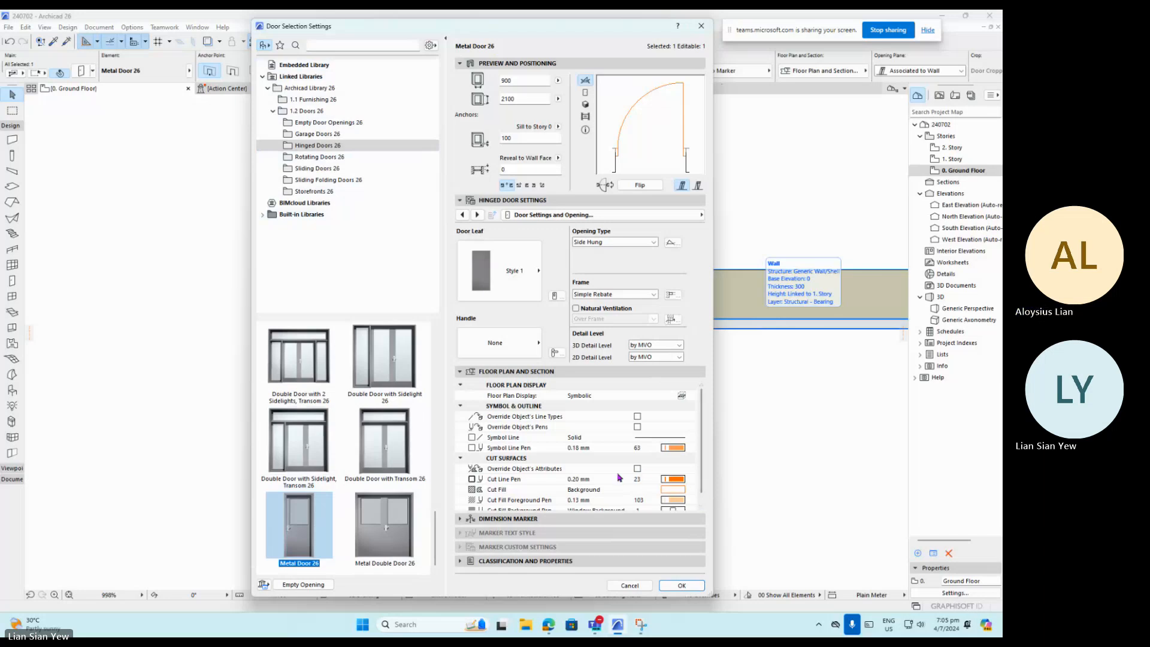
scroll(413, 491, down, 2)
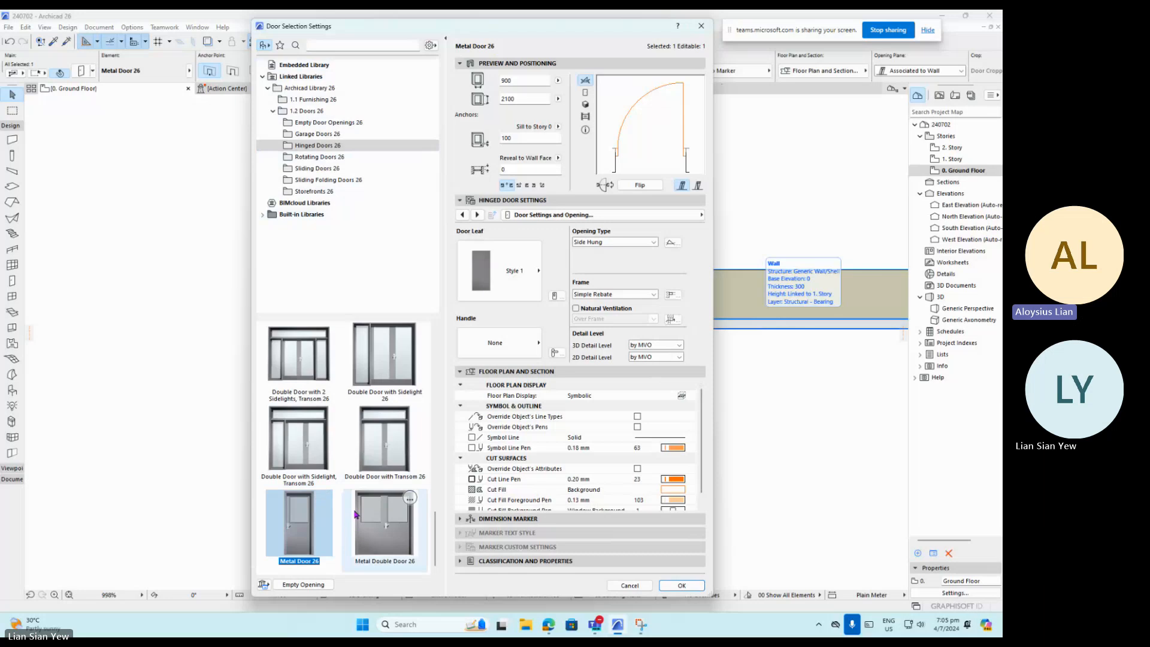
scroll(355, 514, up, 3)
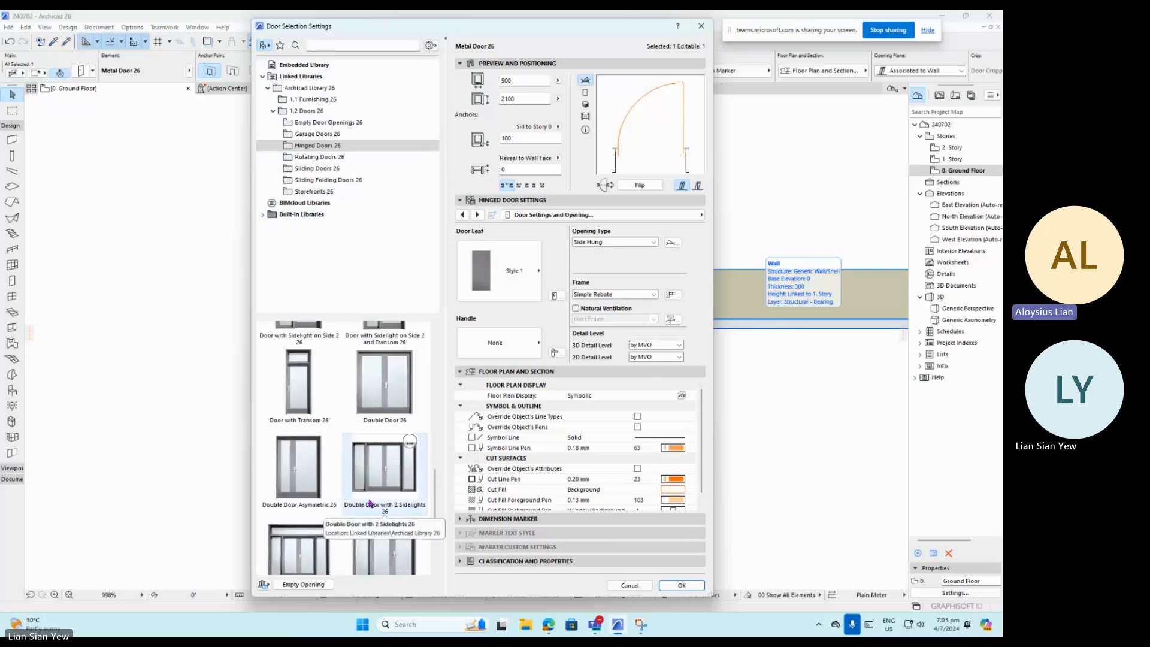
click(311, 418)
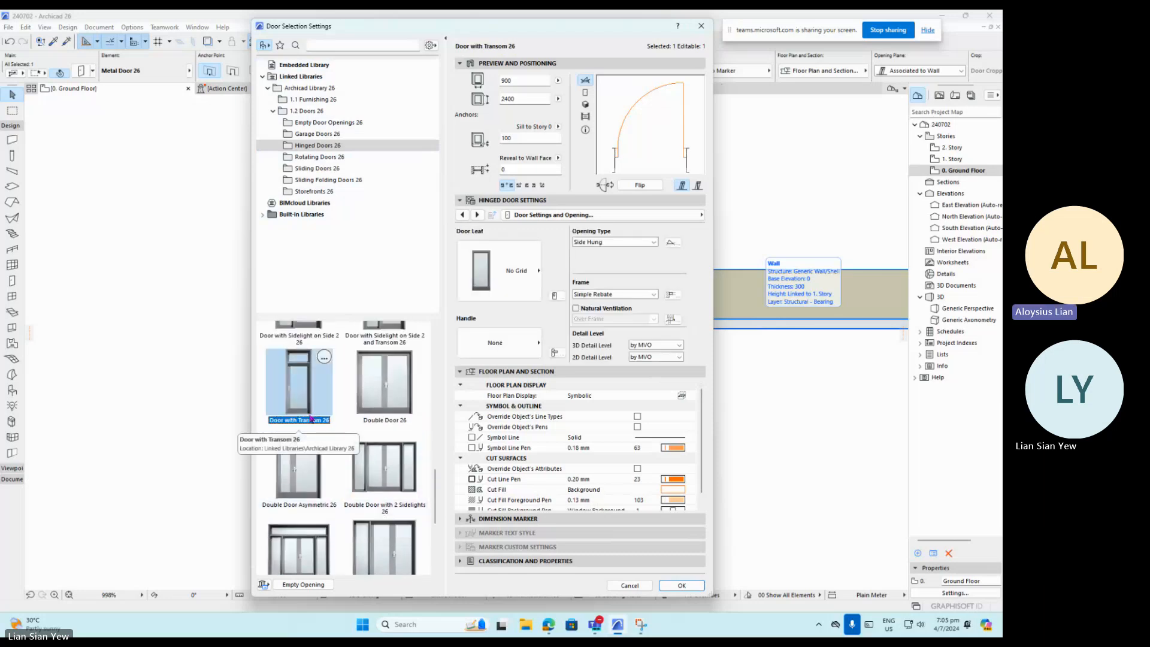
click(682, 585)
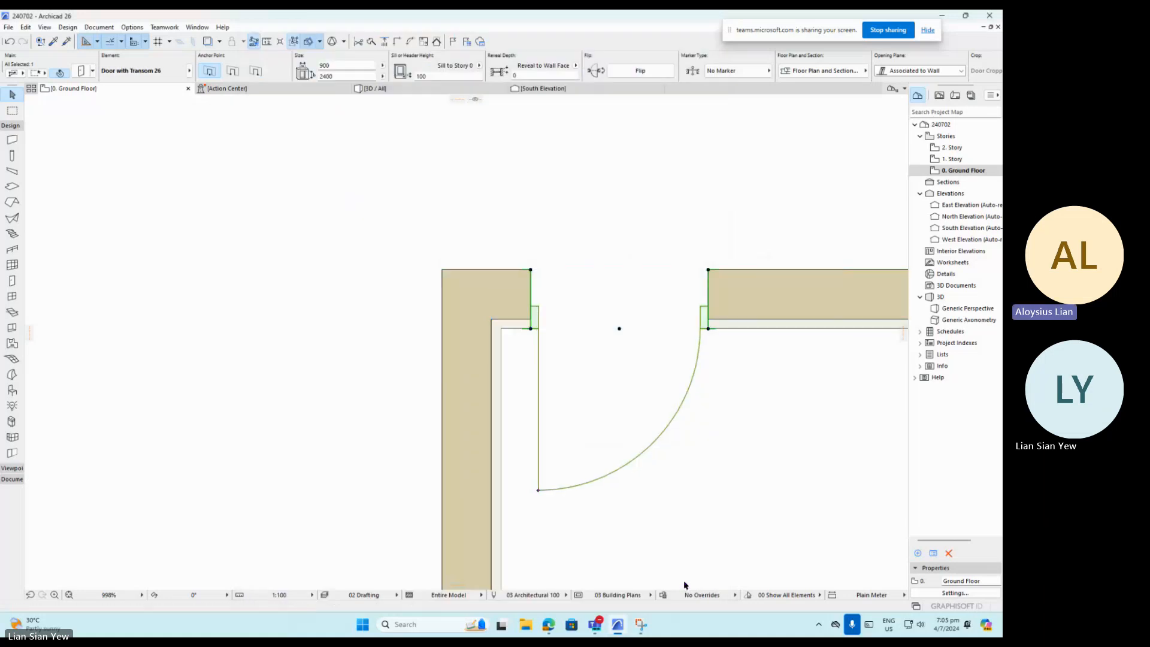
Show the transom door in the 3D view and open its settings for editing the width.
key(F3)
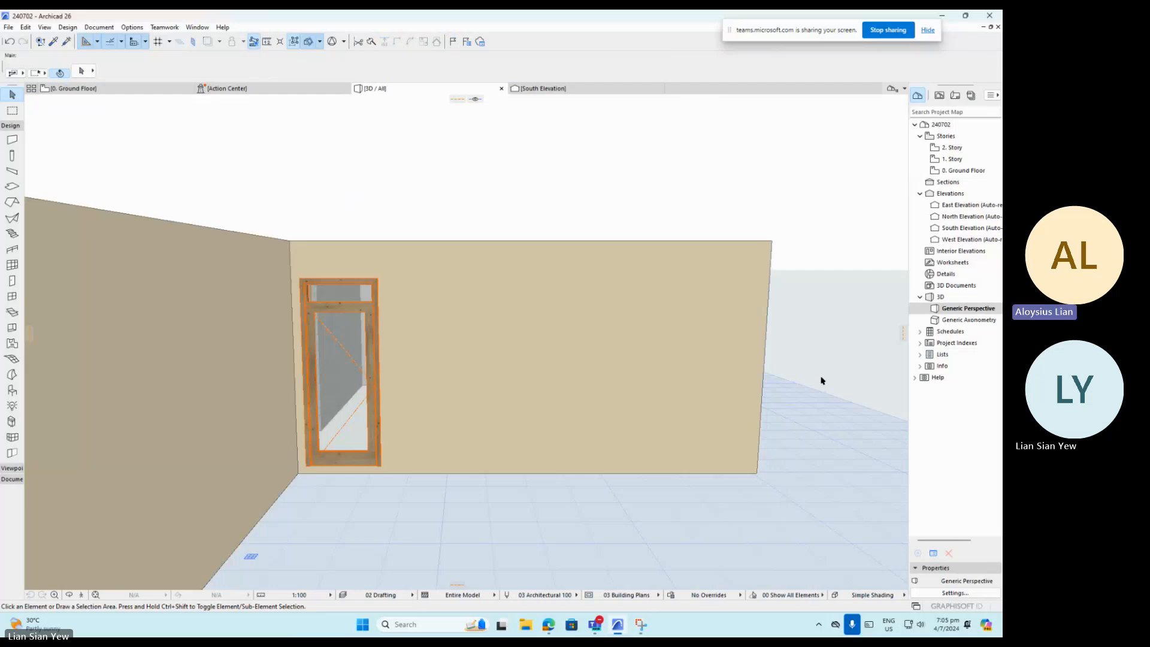
click(365, 316)
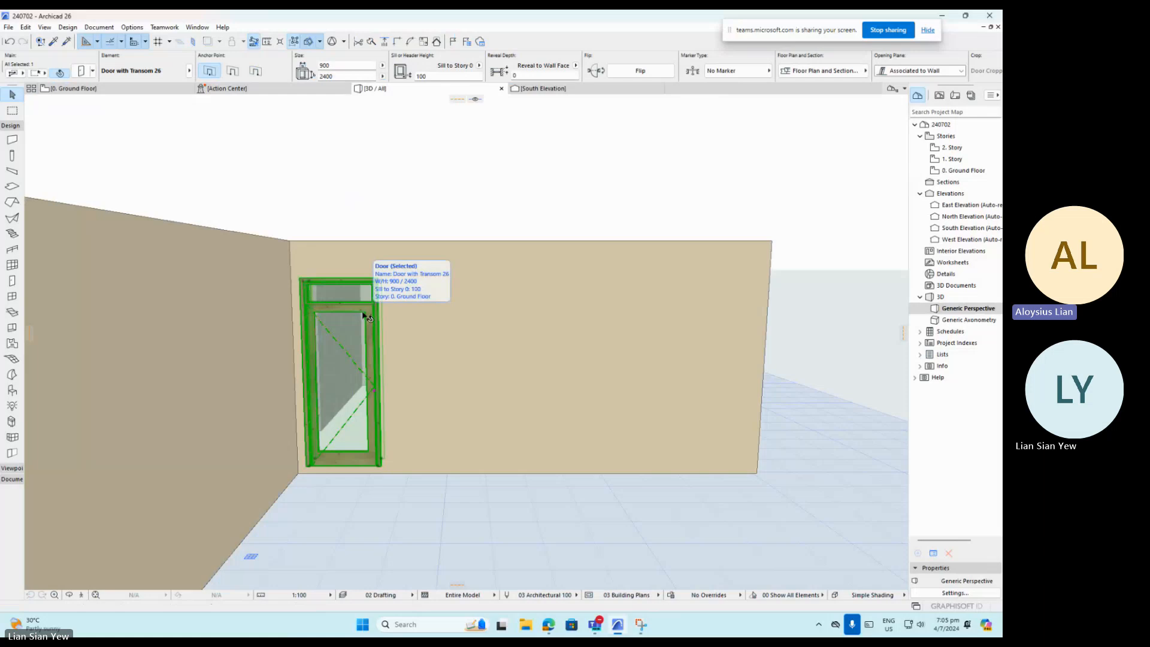
double_click(364, 316)
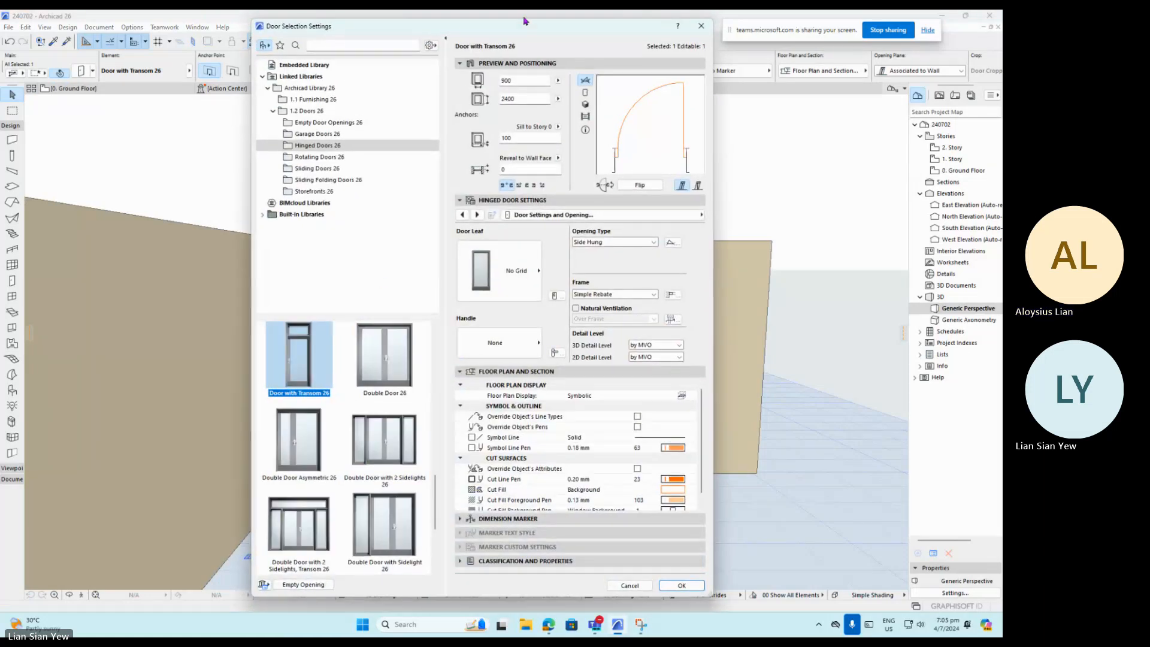
drag(532, 25, 766, 36)
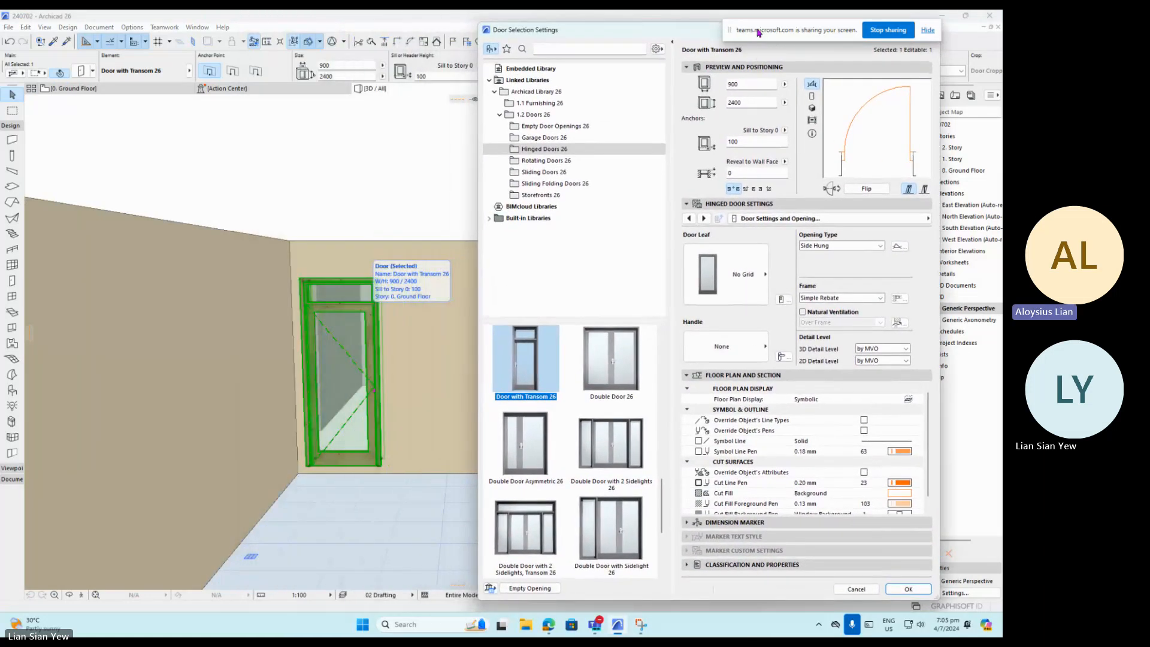
click(760, 83)
click(752, 100)
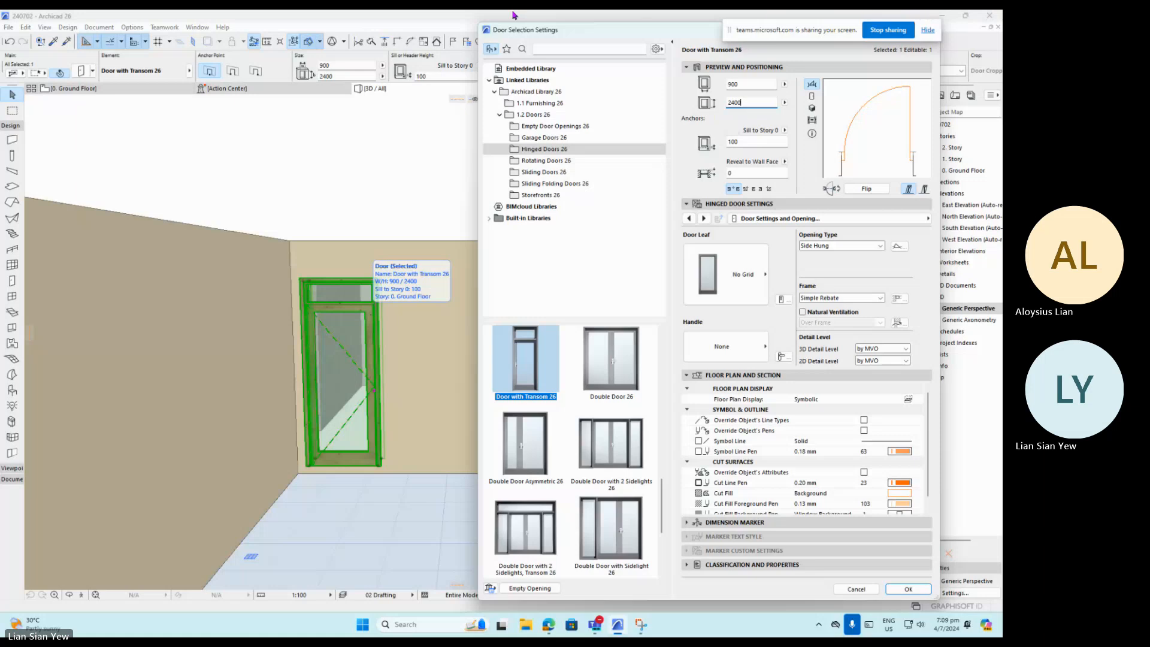
click(757, 83)
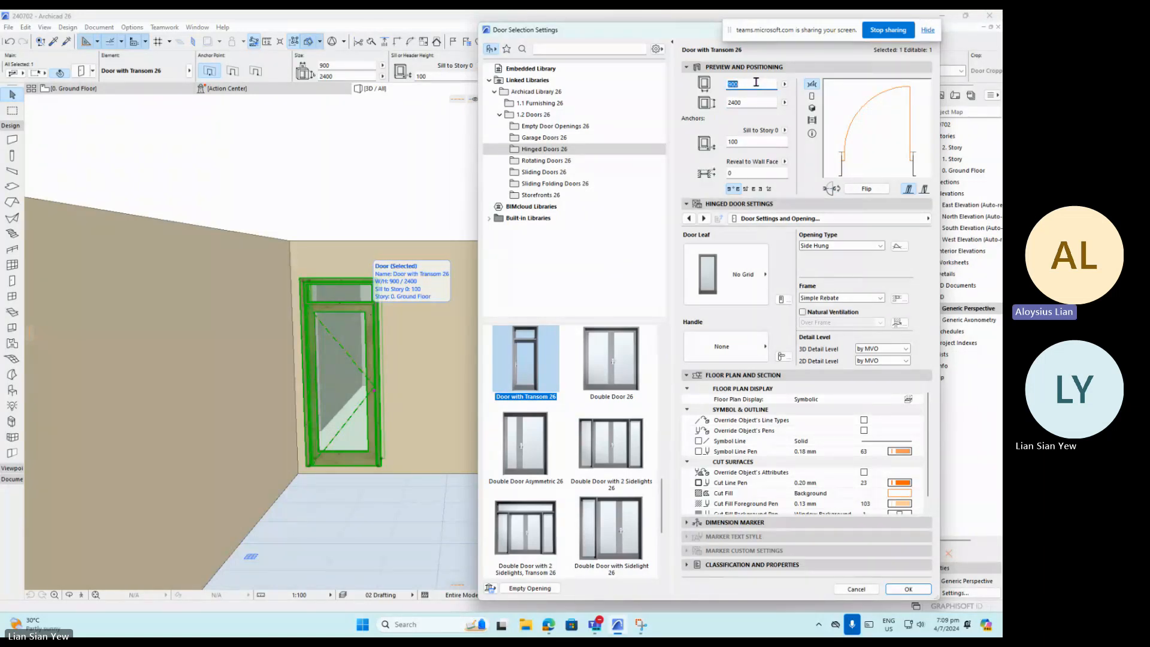
Try a width of 2800 for the transom door.
text(154)
text(28000)
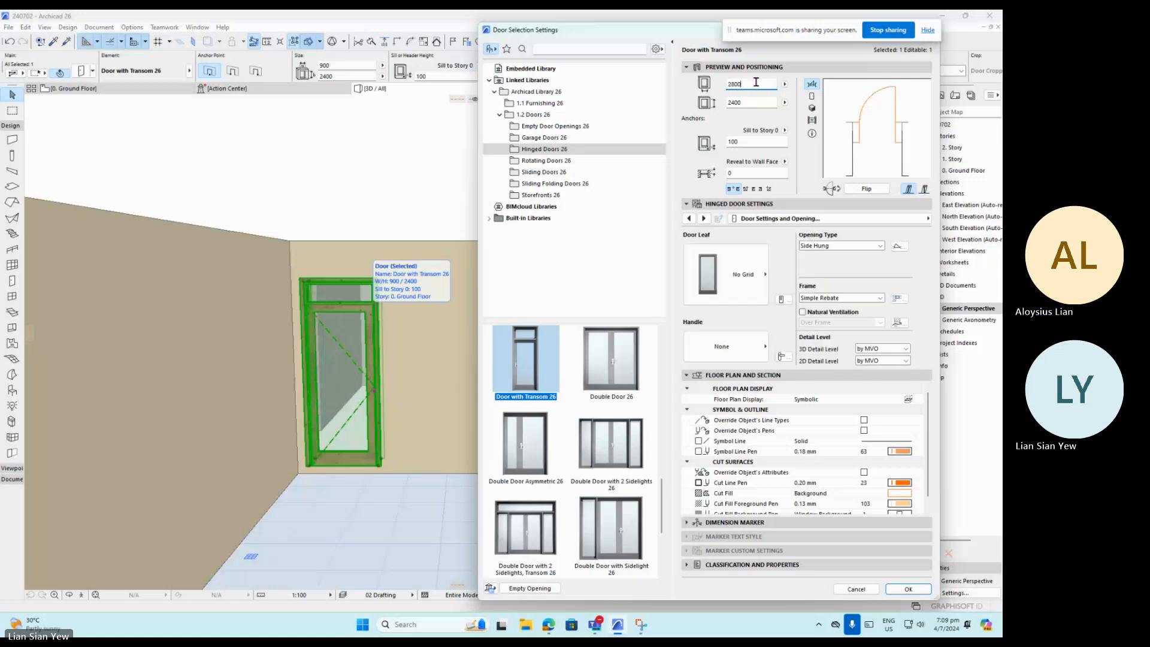
key(BackSpace)
key(BackSpace)
key(BackSpace)
key(BackSpace)
key(BackSpace)
Set the transom door's width to 1500 and its height to 2700.
text(1500)
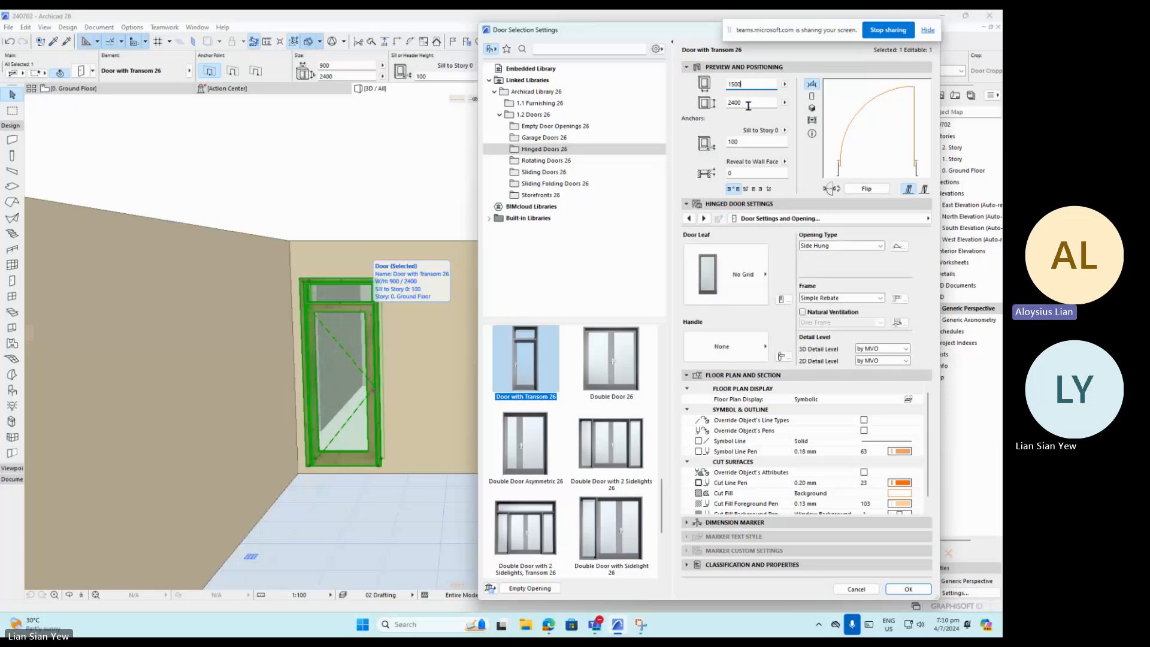
double_click(748, 103)
text(27)
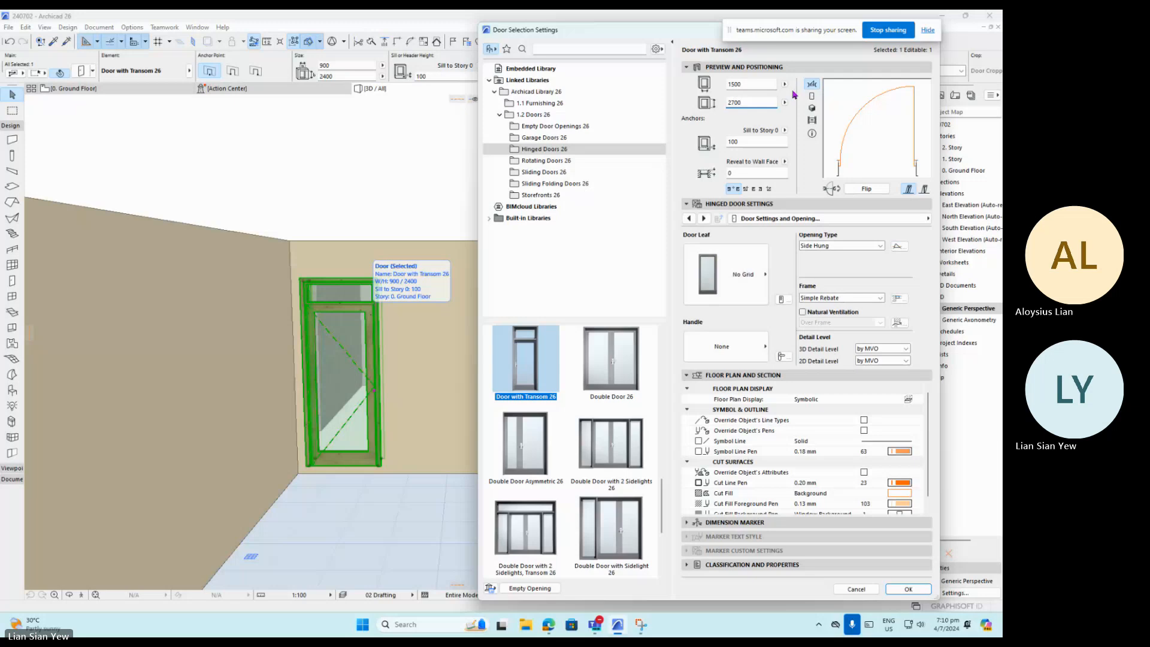
click(906, 590)
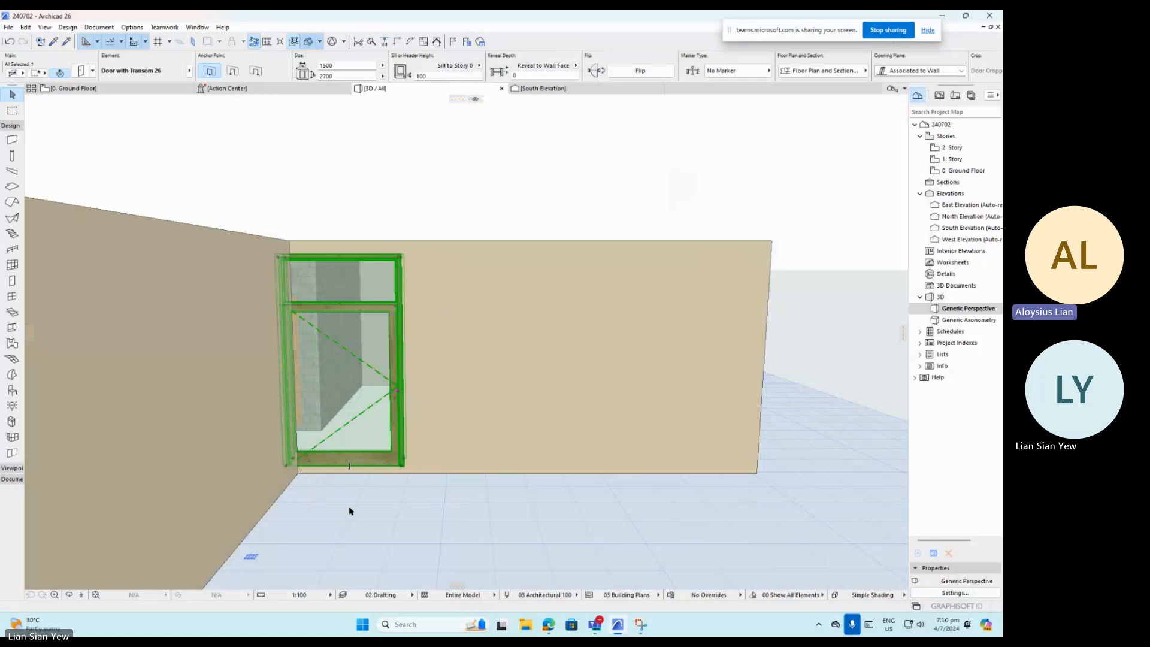
Move the transom door 600 along its wall, away from the inner corner, and deselect it.
click(352, 458)
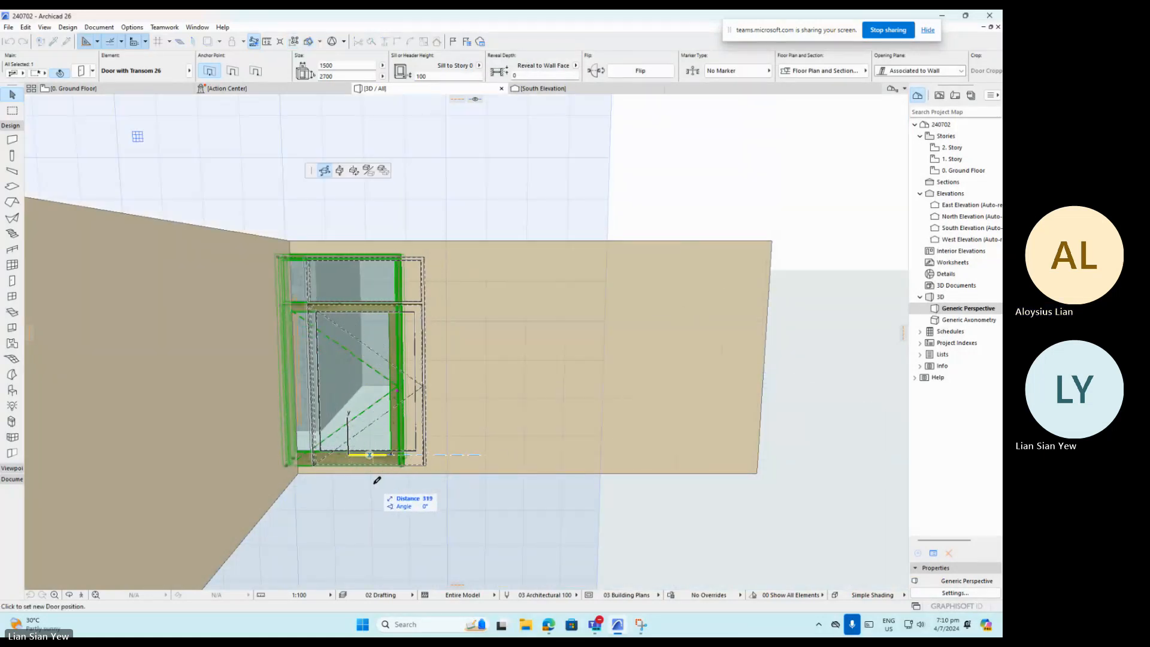
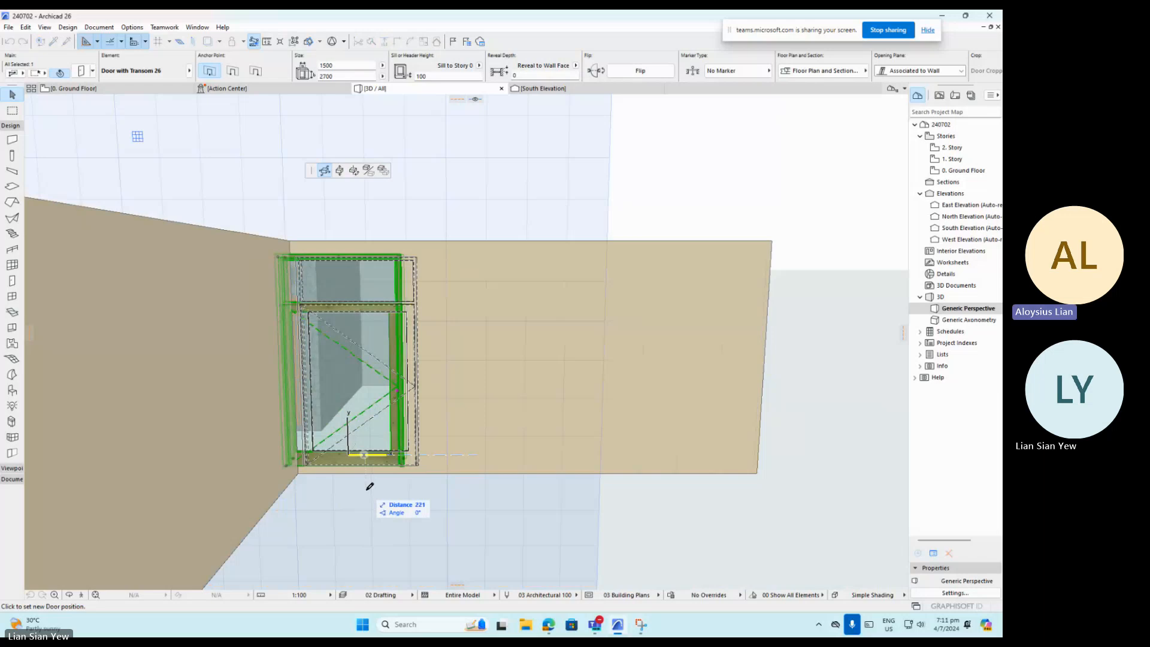
key(Tab)
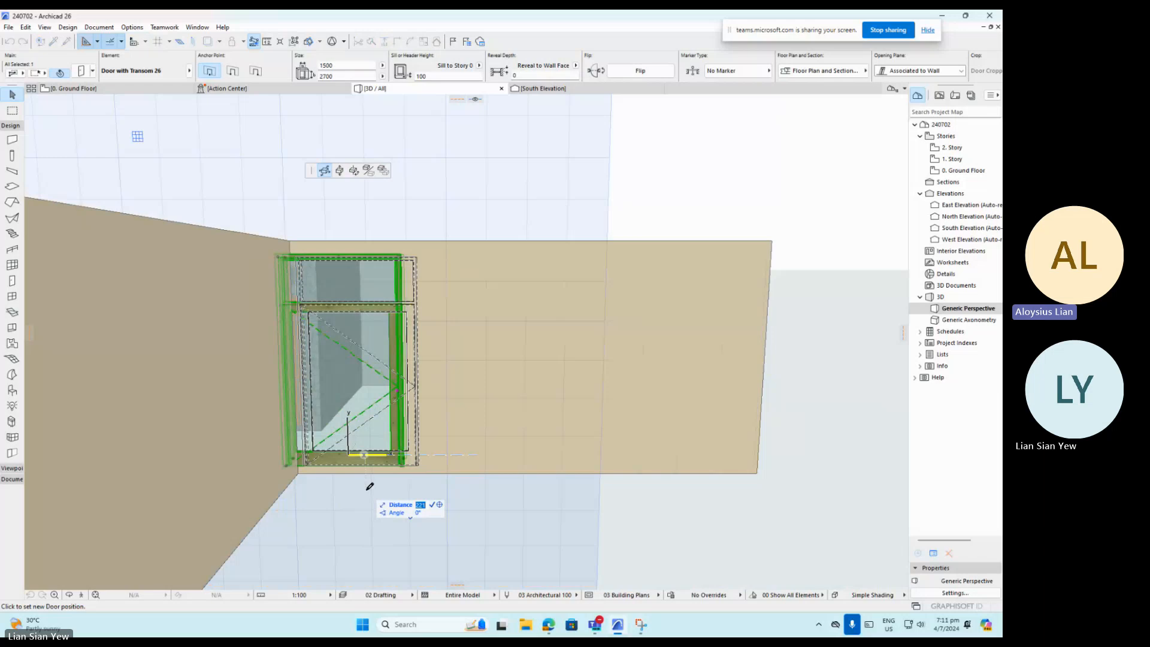
text(600)
key(Return)
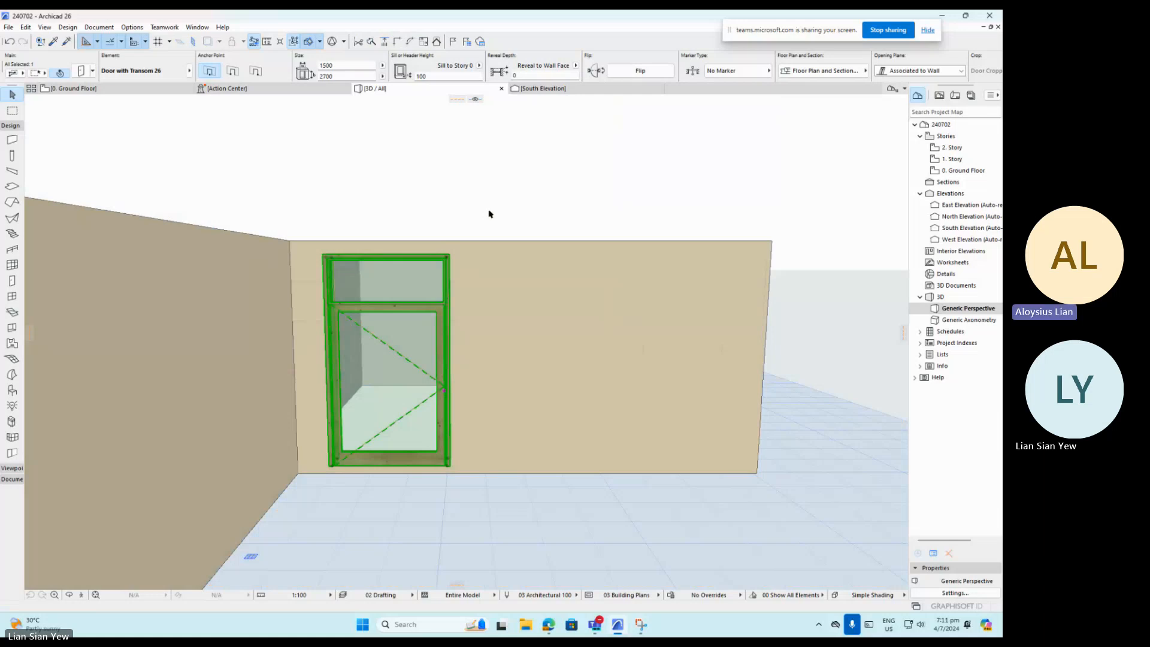
click(381, 522)
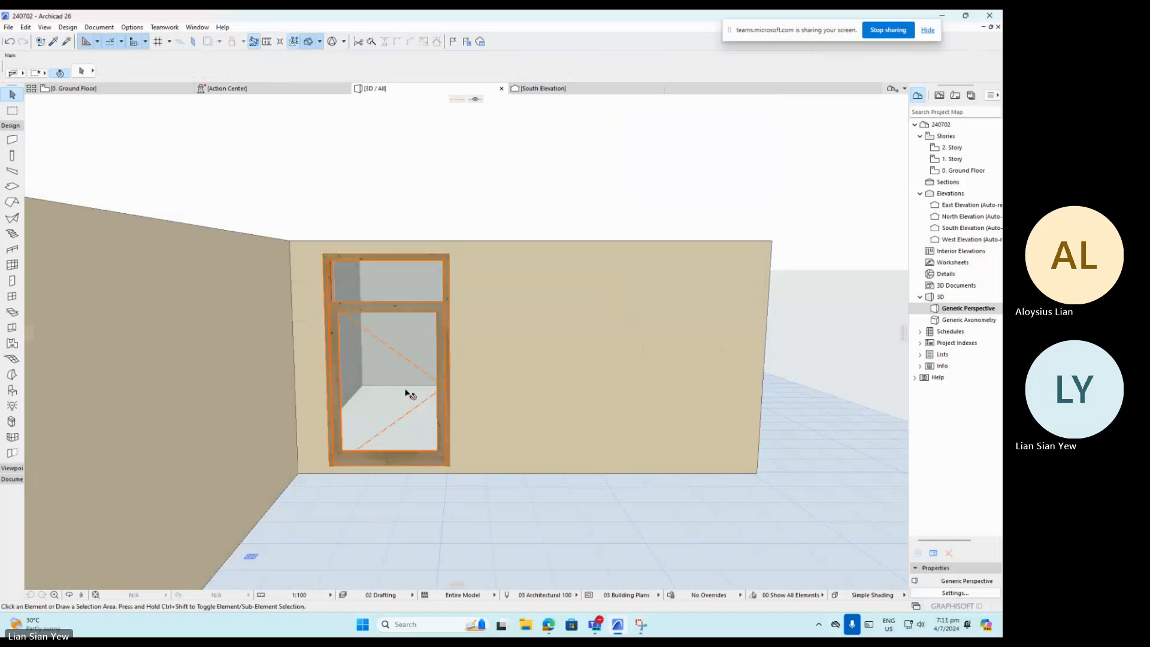
click(417, 359)
click(419, 512)
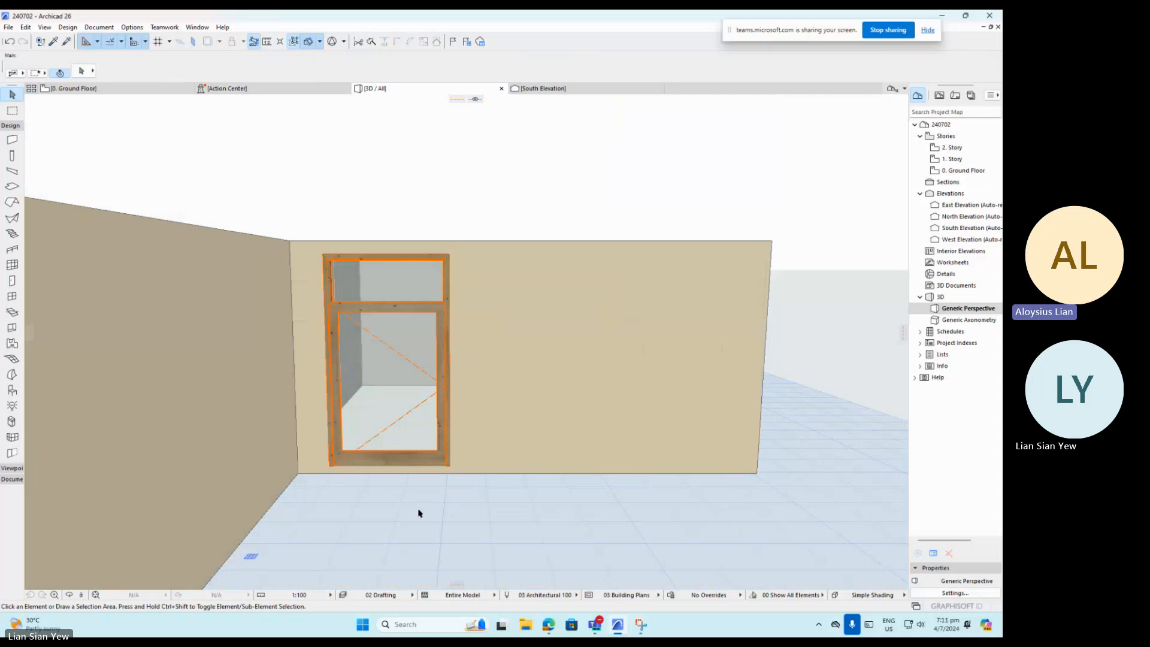
click(416, 313)
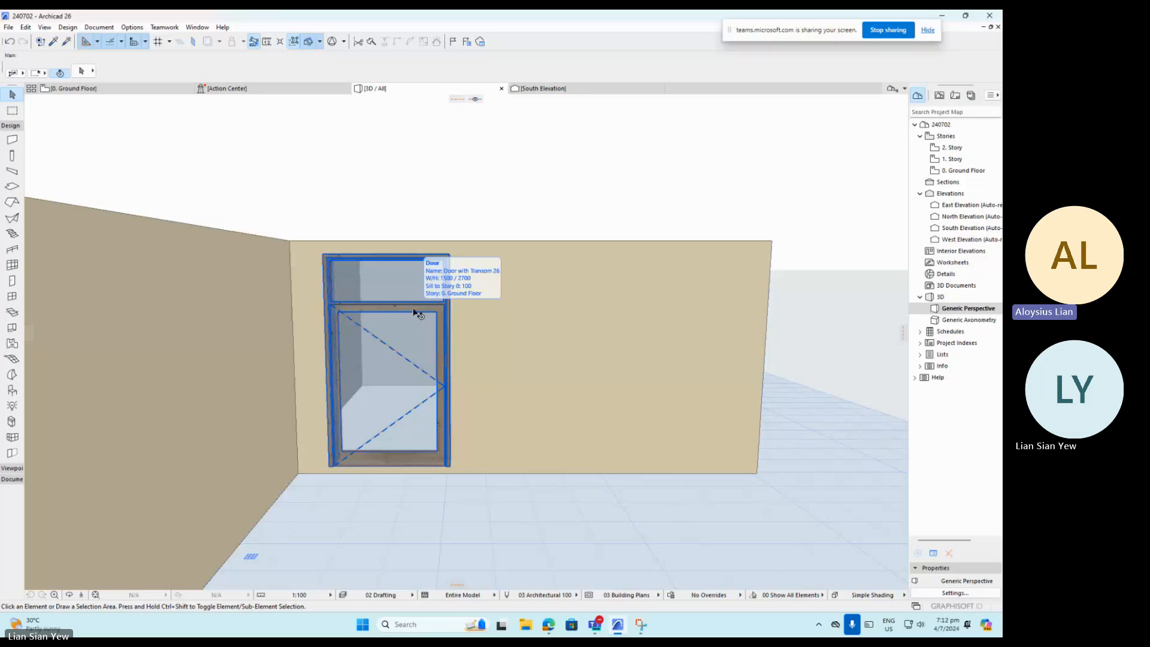
Place a 900 x 2100 Metal Door 26 in the side wall adjoining the transom door's wall, directly in 3D.
scroll(372, 328, down, 3)
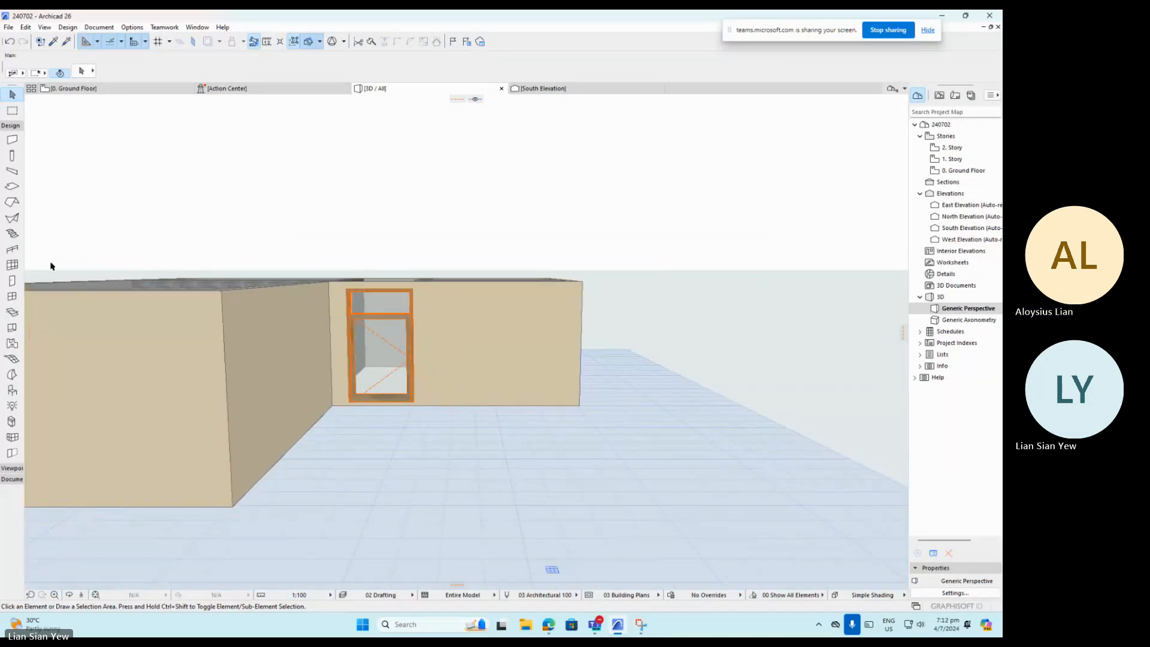
scroll(317, 260, down, 2)
scroll(198, 274, up, 2)
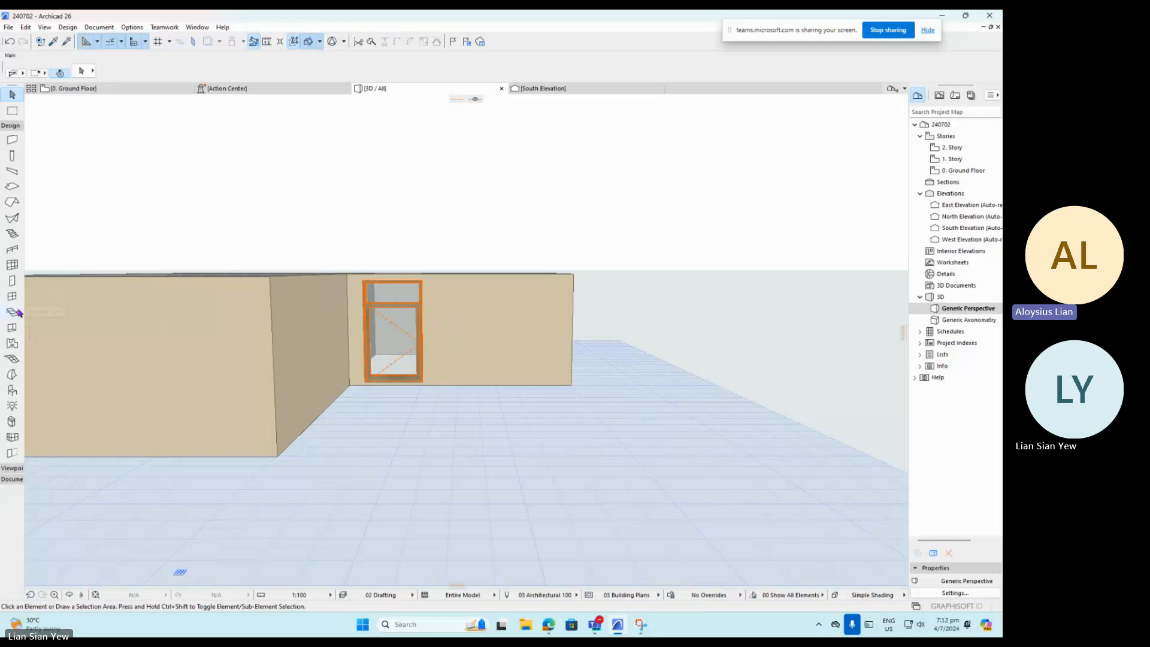
click(12, 282)
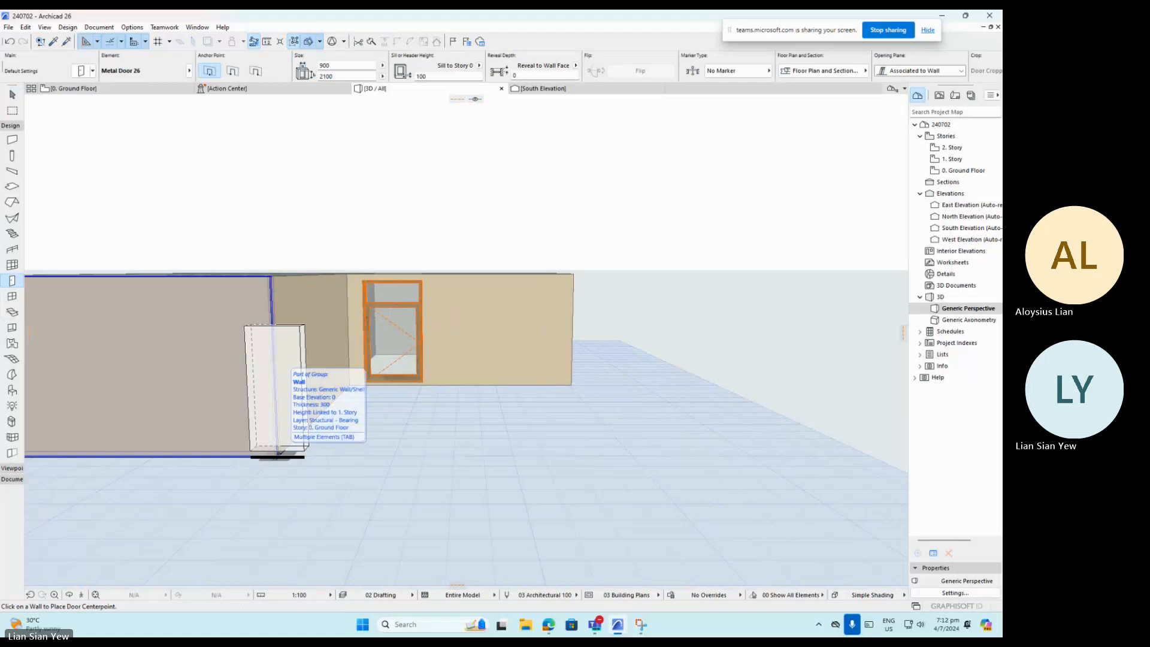
scroll(278, 454, up, 3)
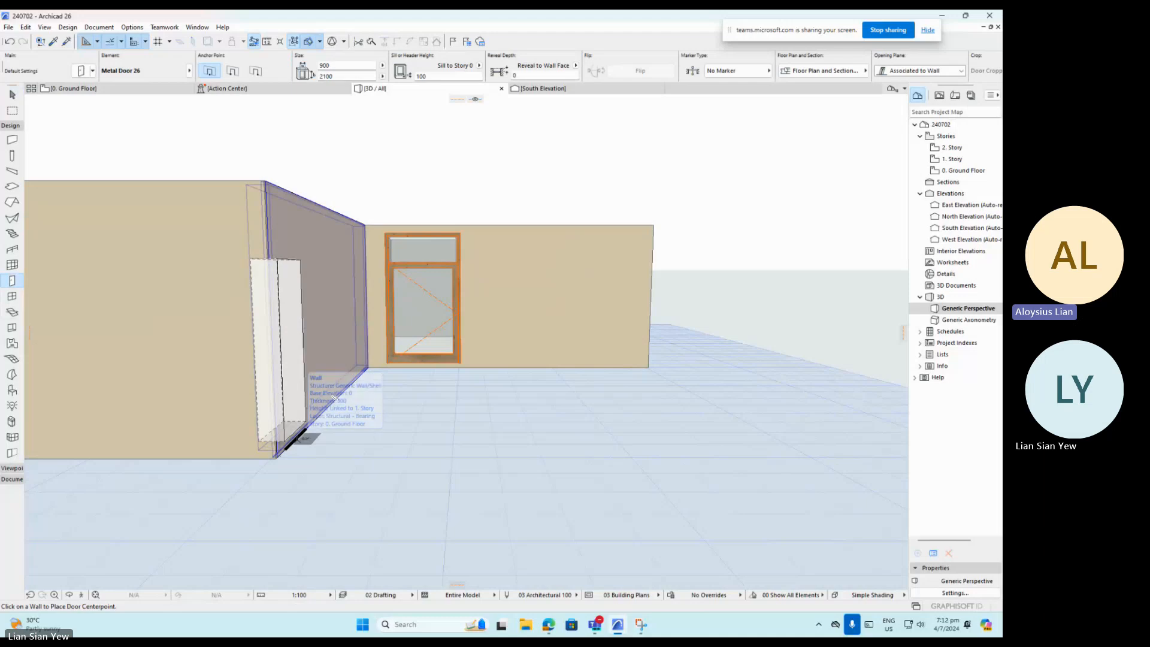
click(312, 423)
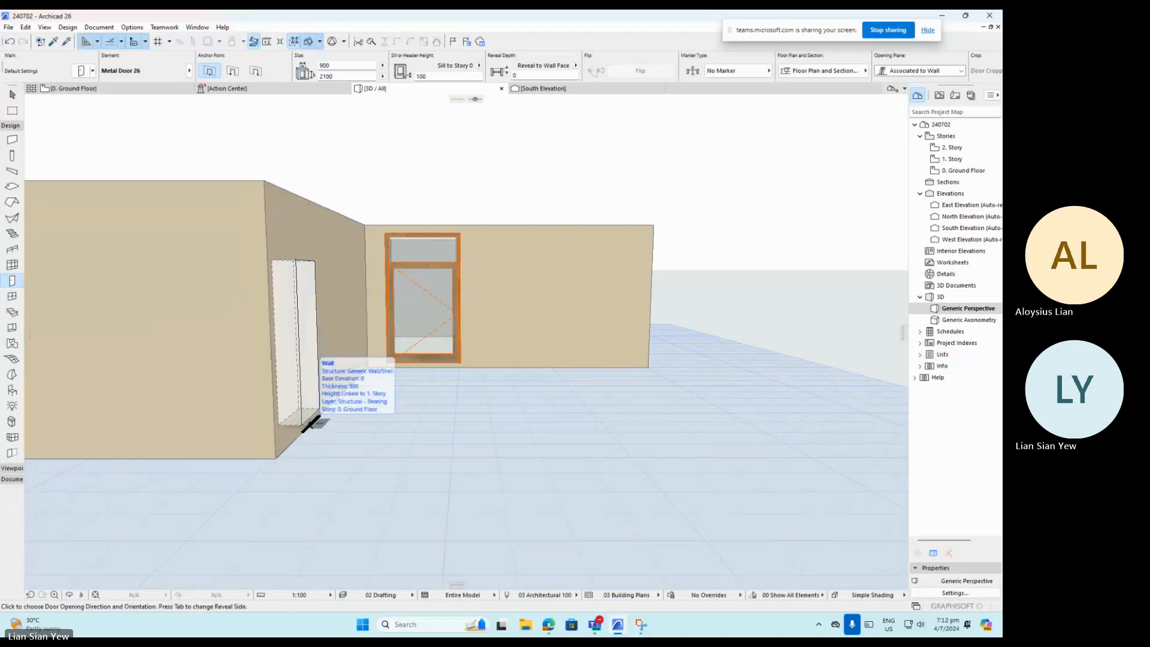
click(317, 427)
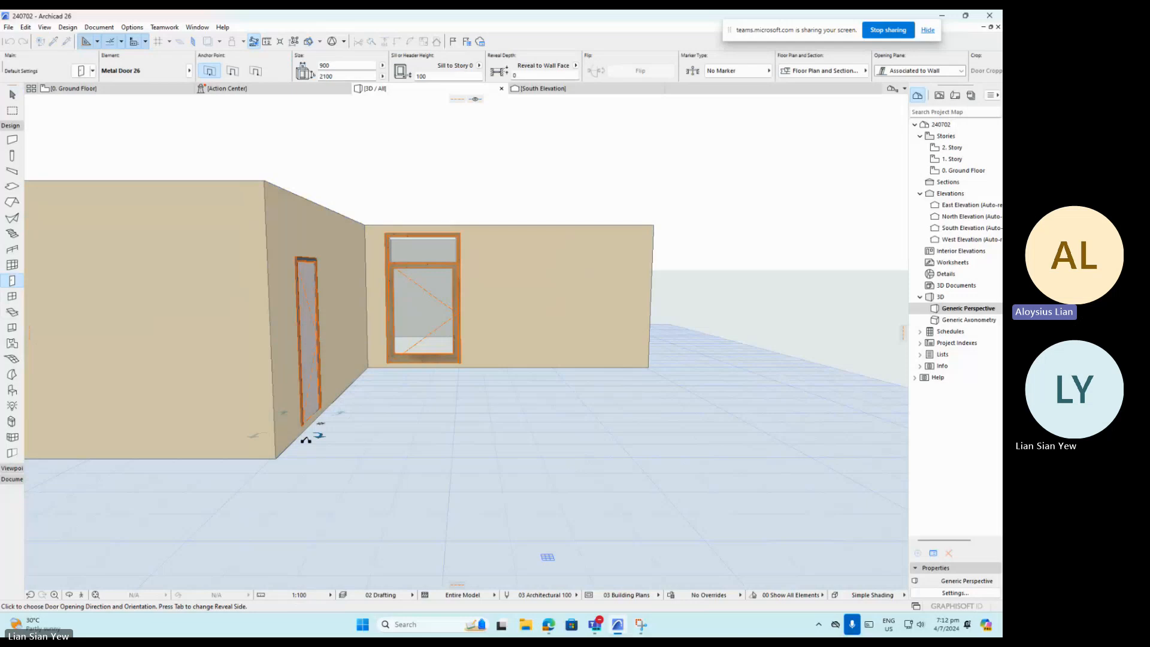
scroll(364, 449, up, 3)
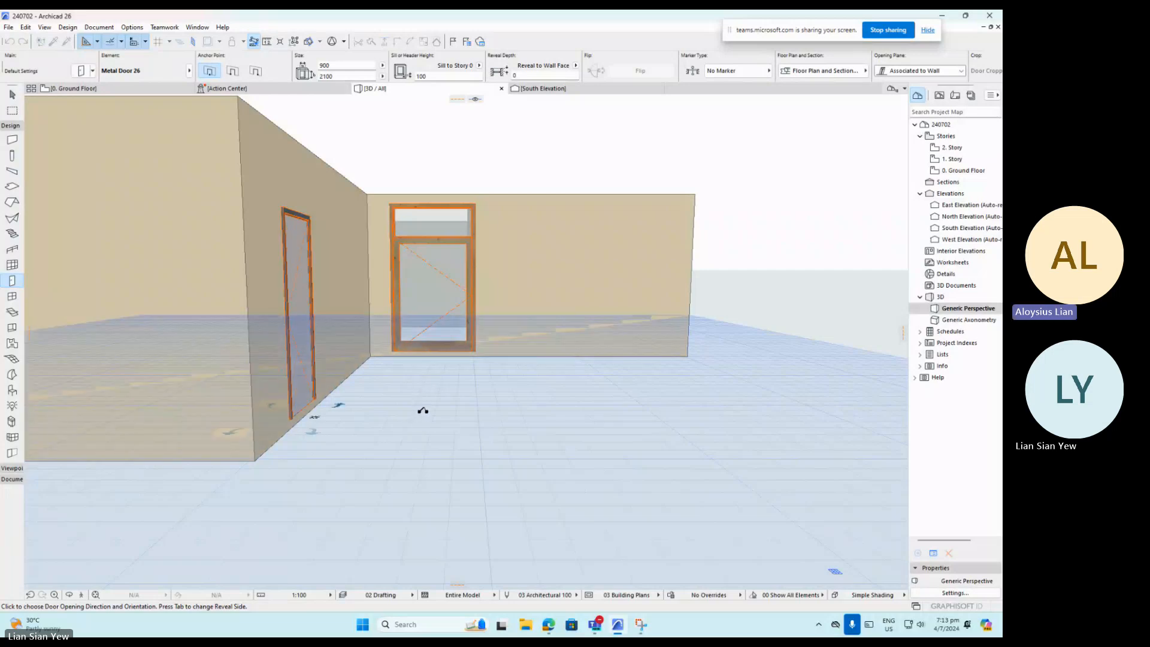
click(423, 410)
Choose Double Door 26 from the hinged doors as the default door type.
scroll(471, 410, down, 2)
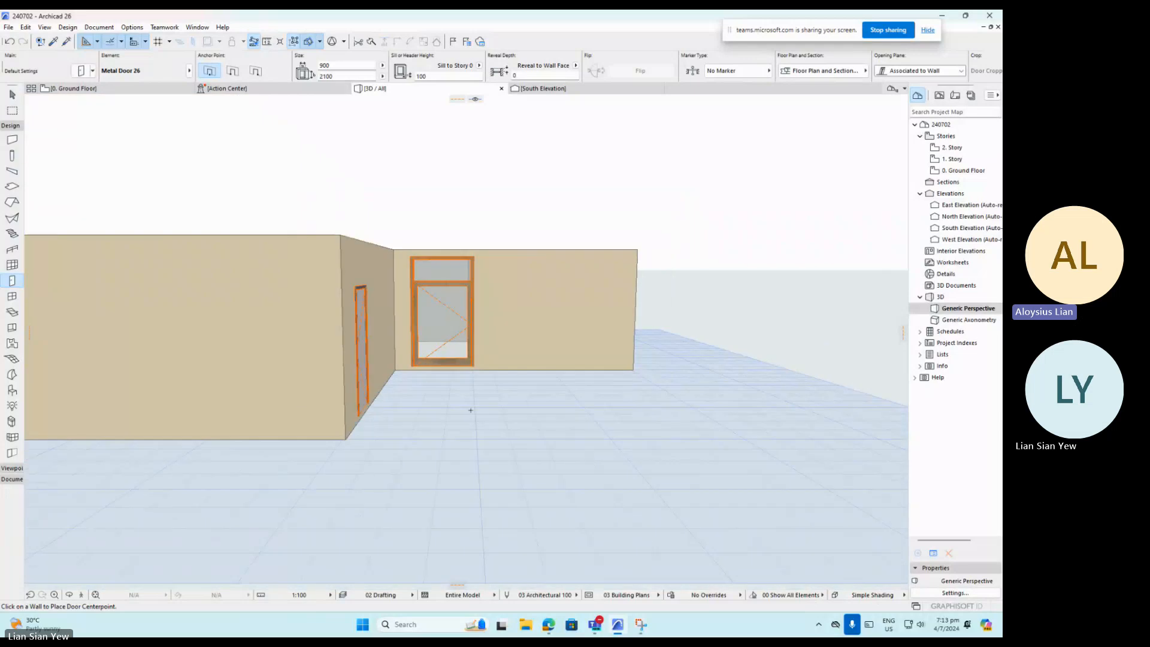
scroll(338, 434, down, 3)
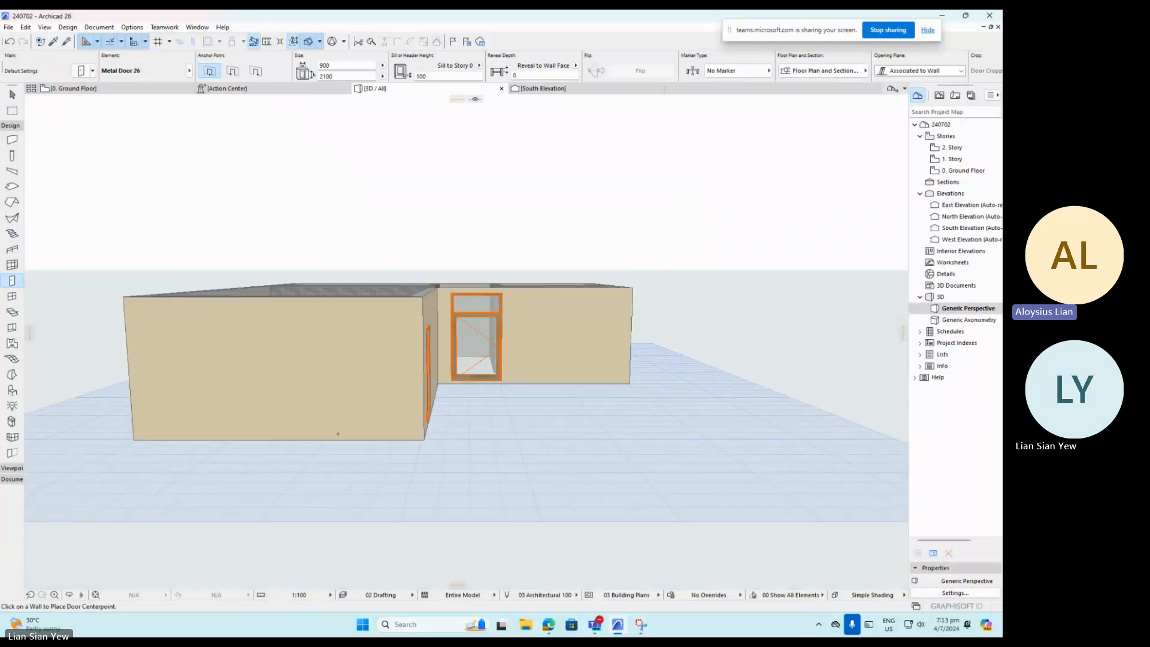
scroll(338, 434, up, 3)
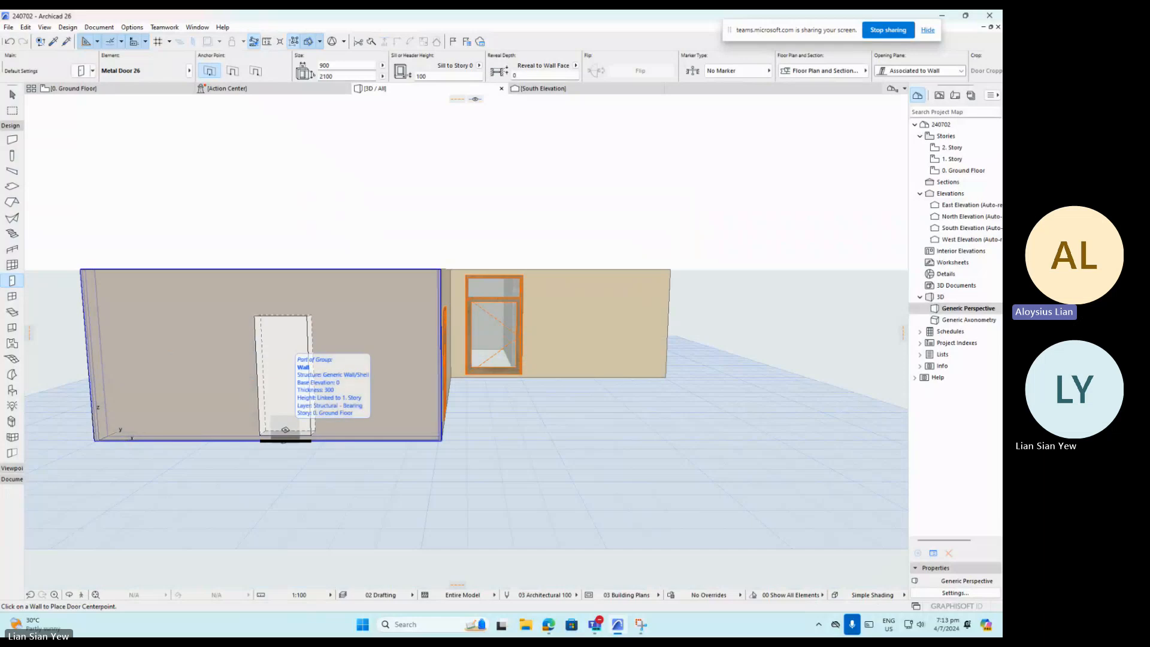
double_click(12, 281)
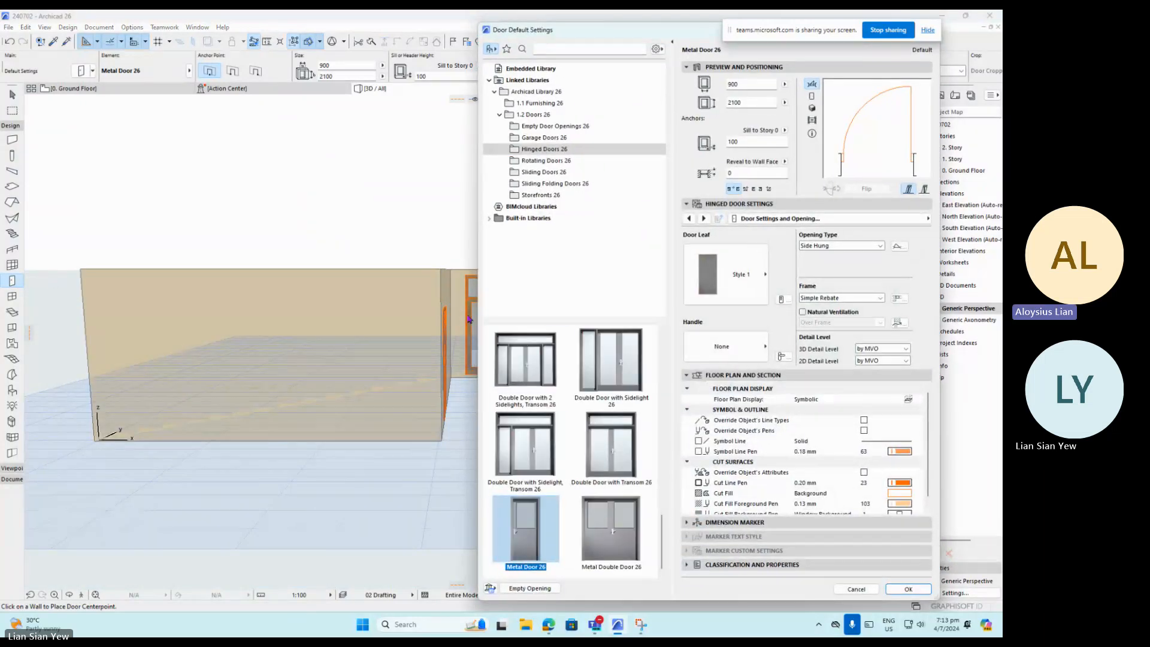
scroll(527, 419, up, 15)
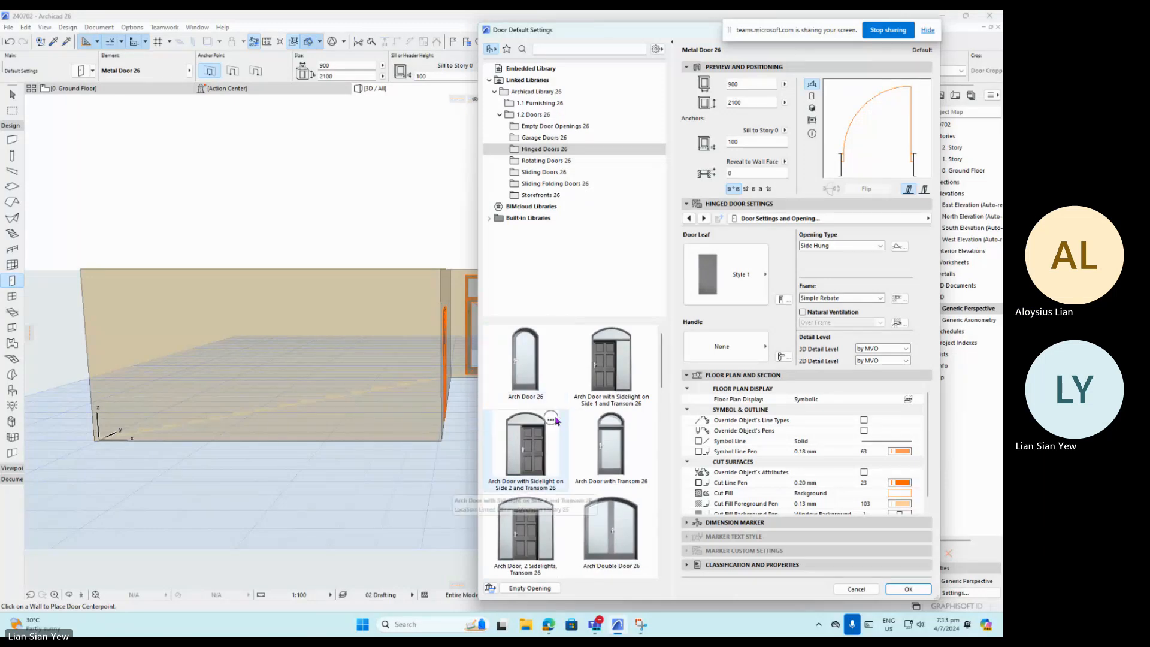
scroll(575, 446, down, 5)
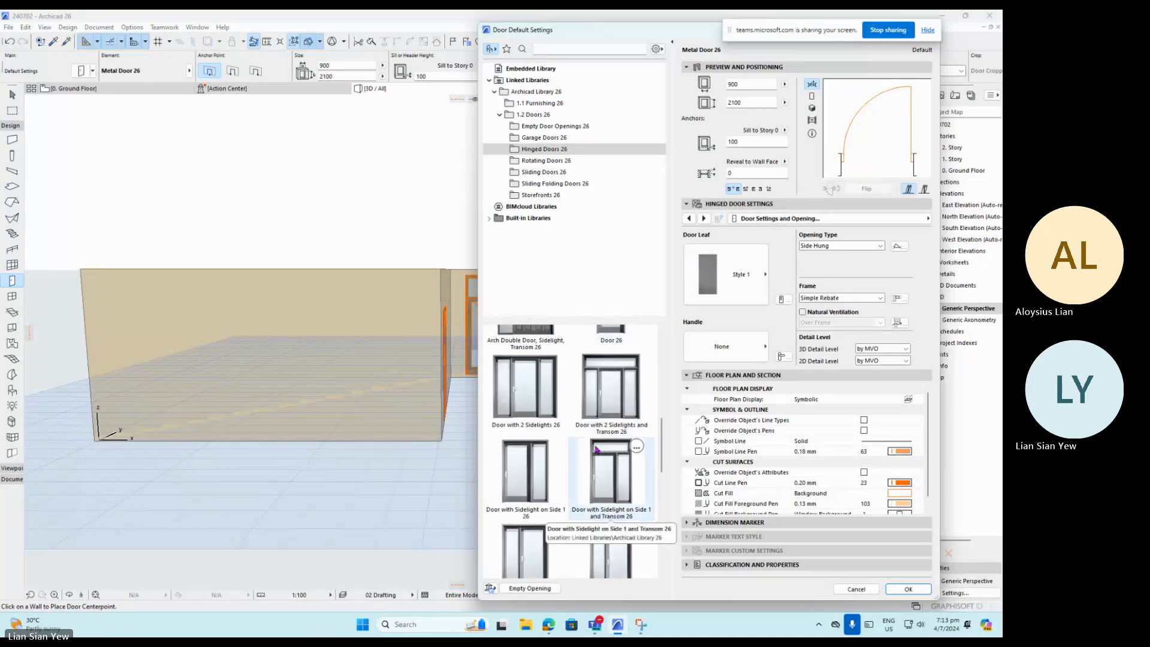
scroll(586, 448, up, 2)
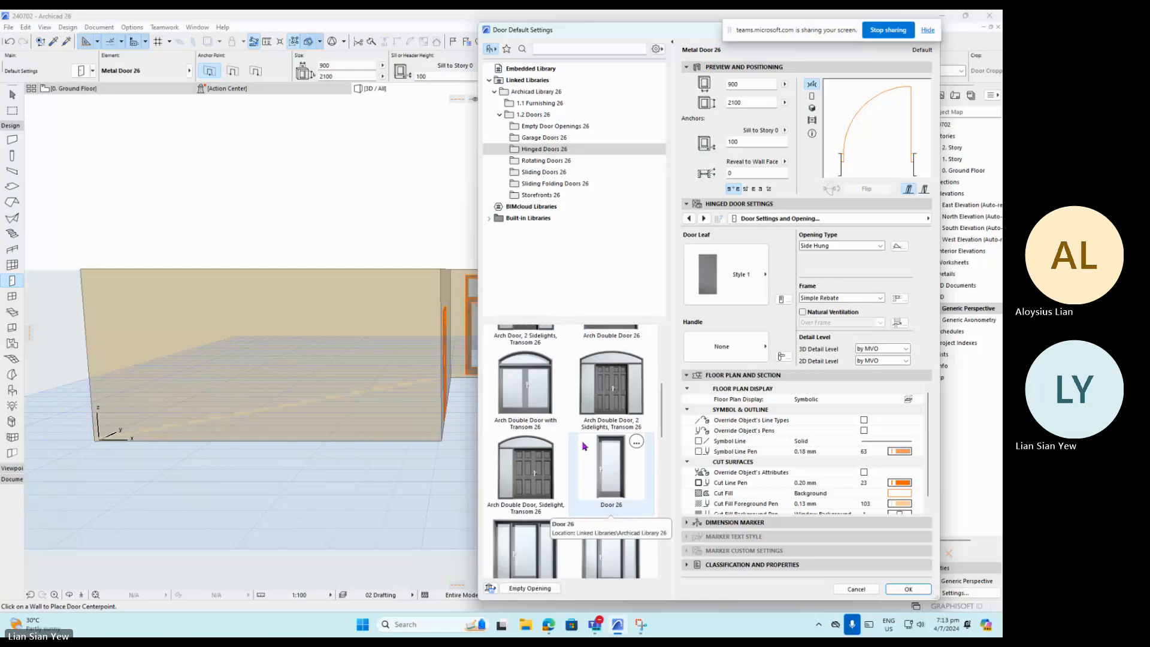
scroll(584, 446, up, 3)
scroll(580, 453, down, 5)
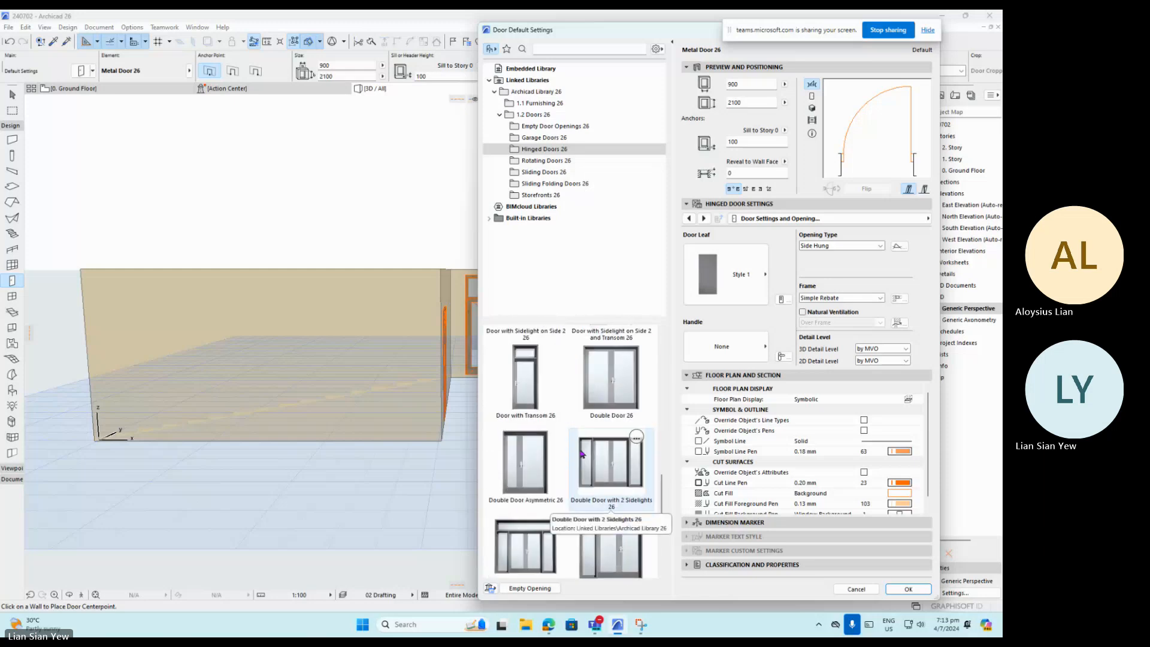
click(615, 403)
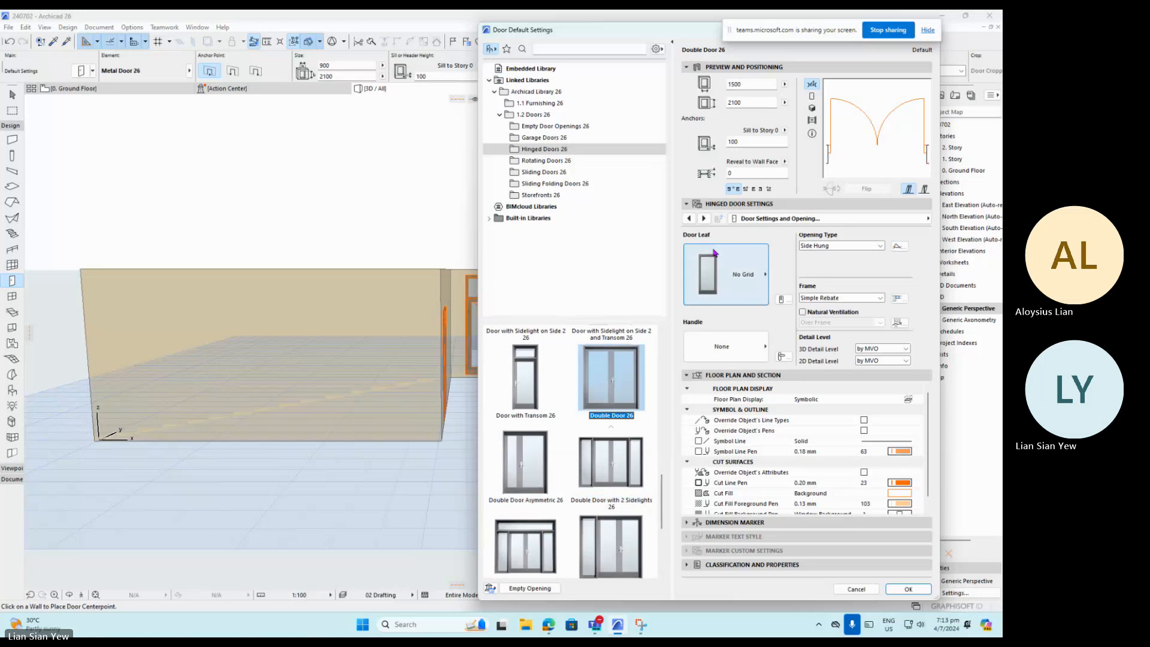
Set the default door width to 1800 and place the double door in the building's front wall in 3D.
click(766, 85)
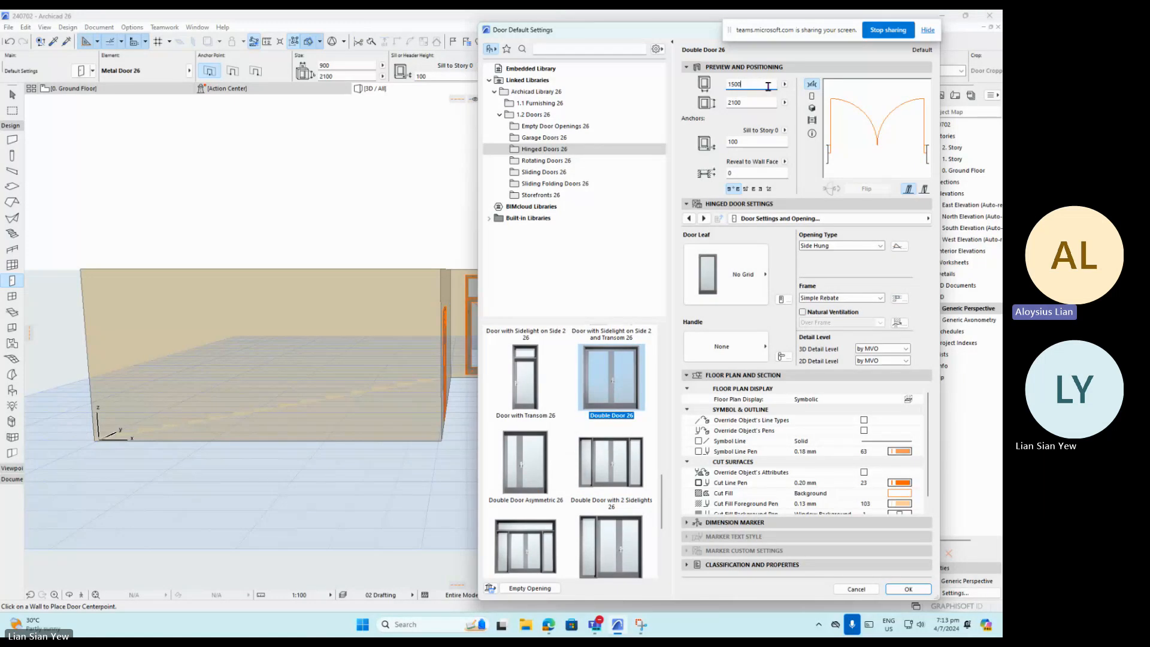
double_click(766, 85)
text(18)
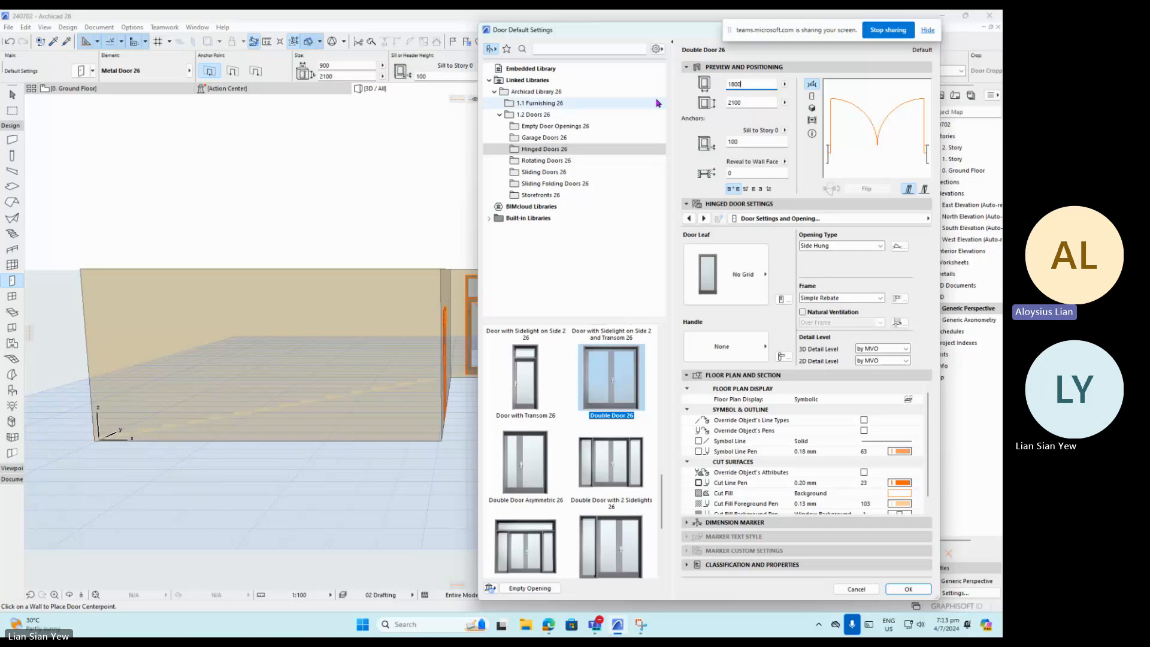
click(907, 588)
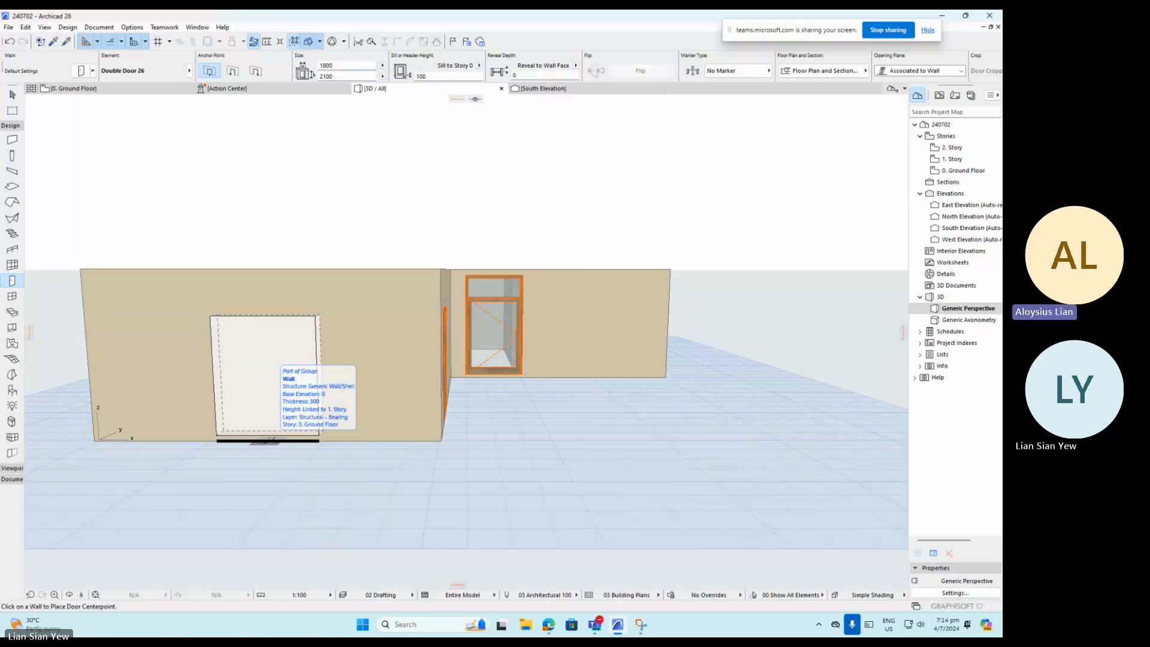
click(267, 442)
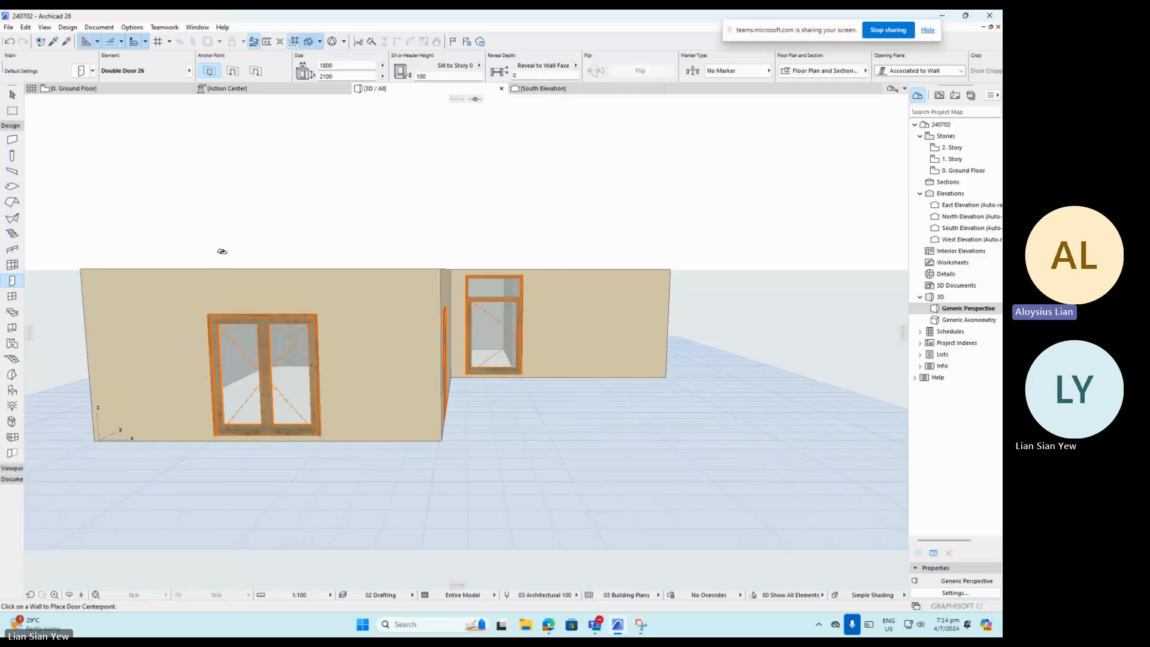
Look over the snap point options and view the doors placed in the outer walls in 3D.
click(121, 42)
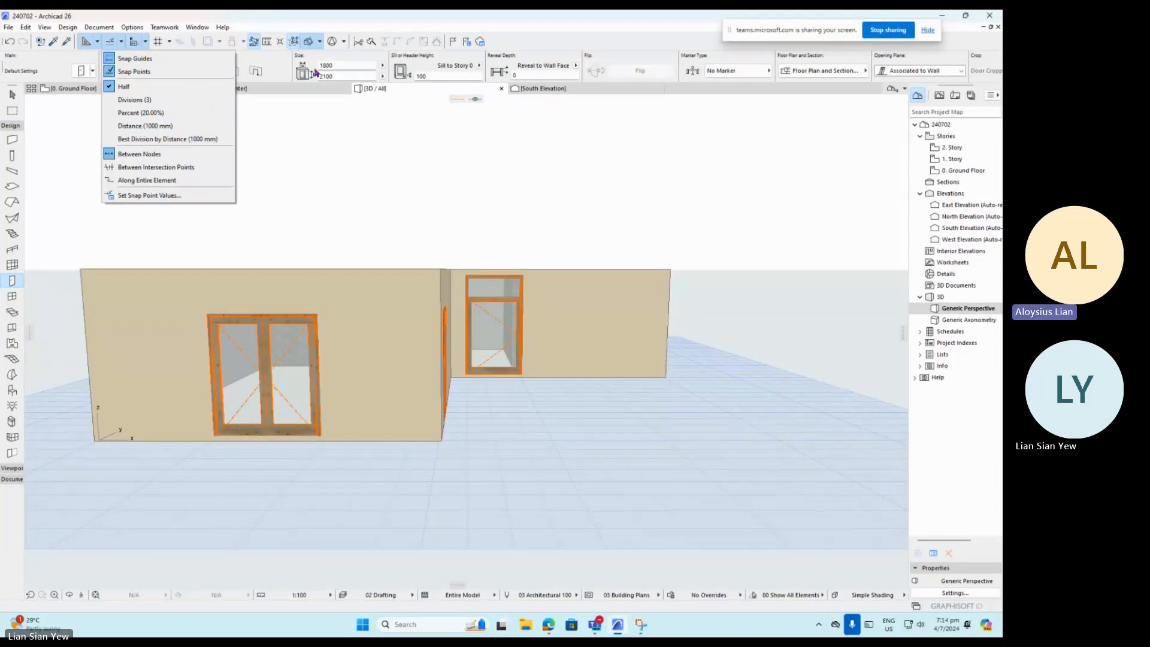
click(382, 21)
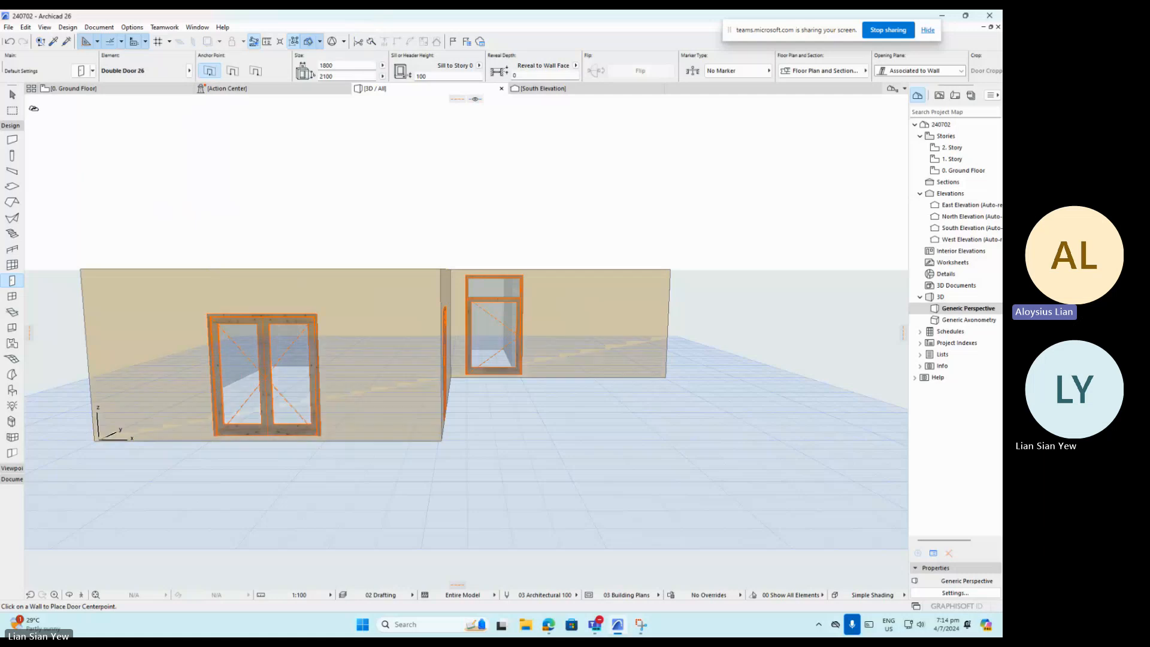
click(12, 94)
shift+middle_drag(521, 420, 303, 419)
scroll(277, 375, up, 3)
click(369, 426)
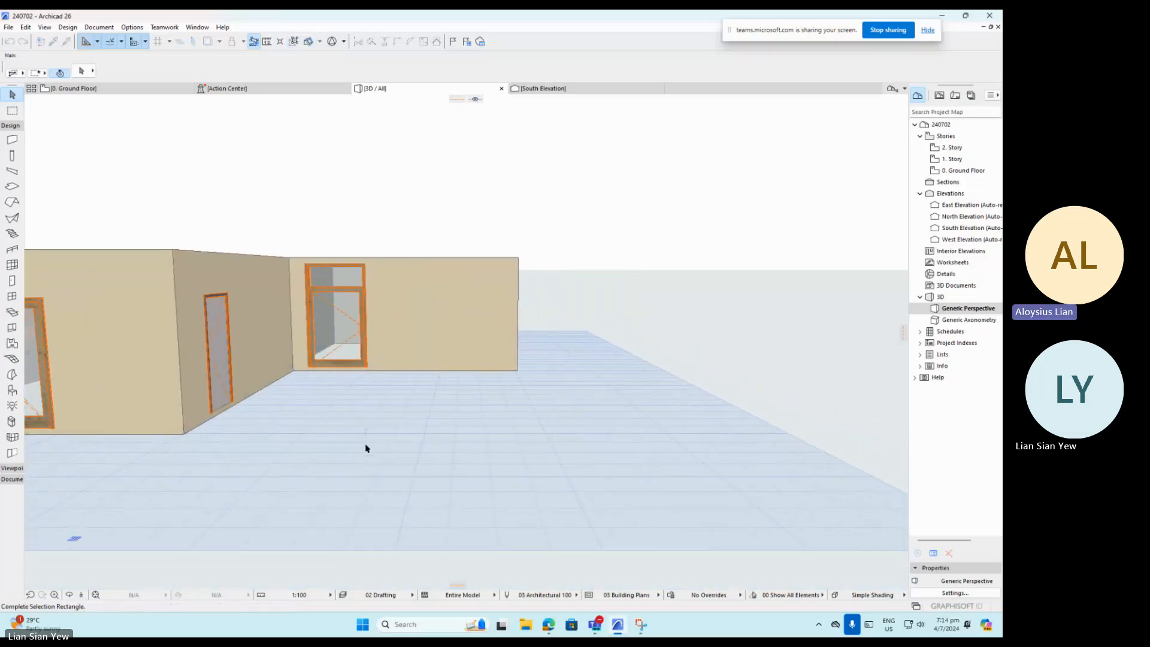
click(452, 446)
scroll(500, 447, down, 3)
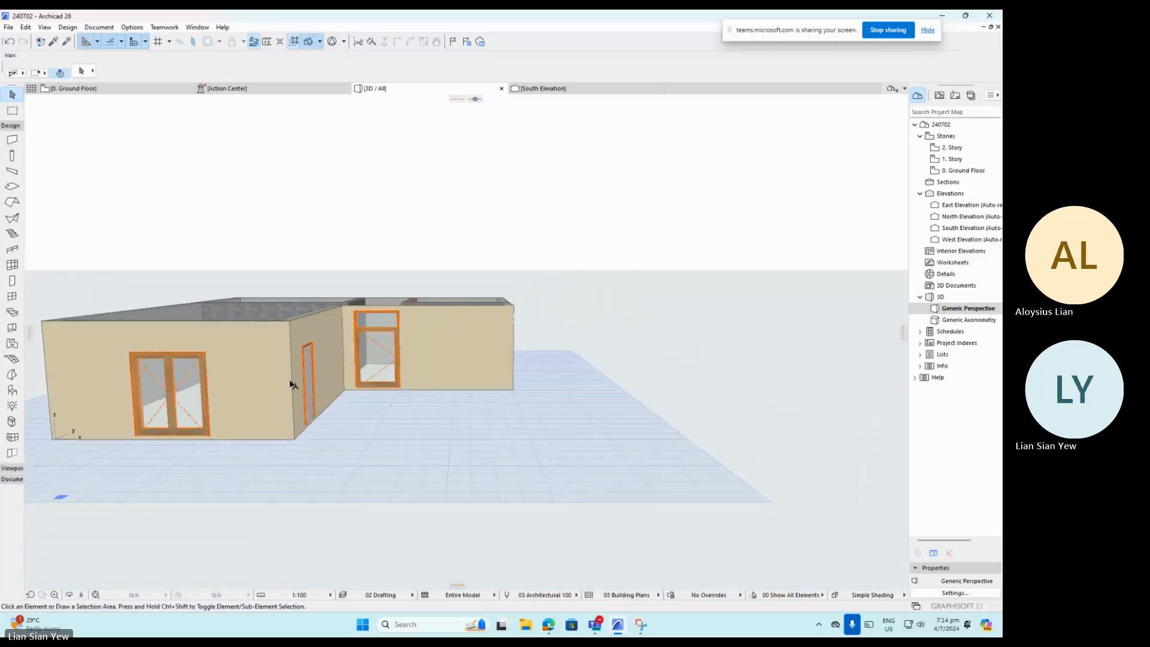
Try transferring the double door's picked-up settings to the metal door in the adjoining side wall, and undo the change.
click(55, 44)
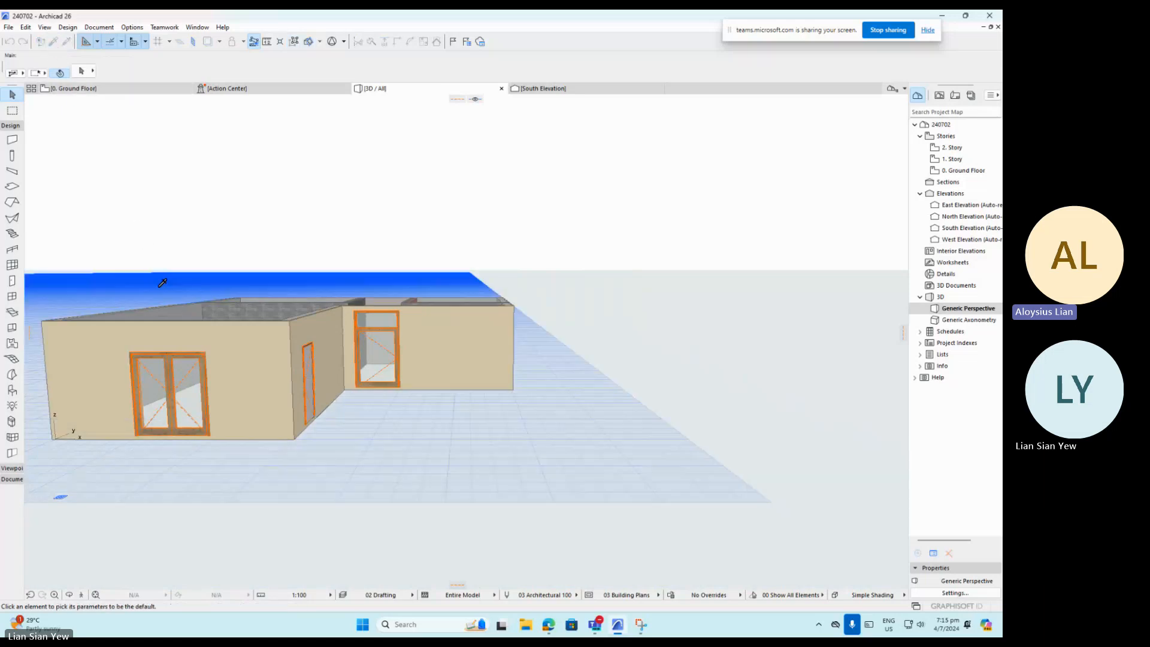
alt+click(176, 359)
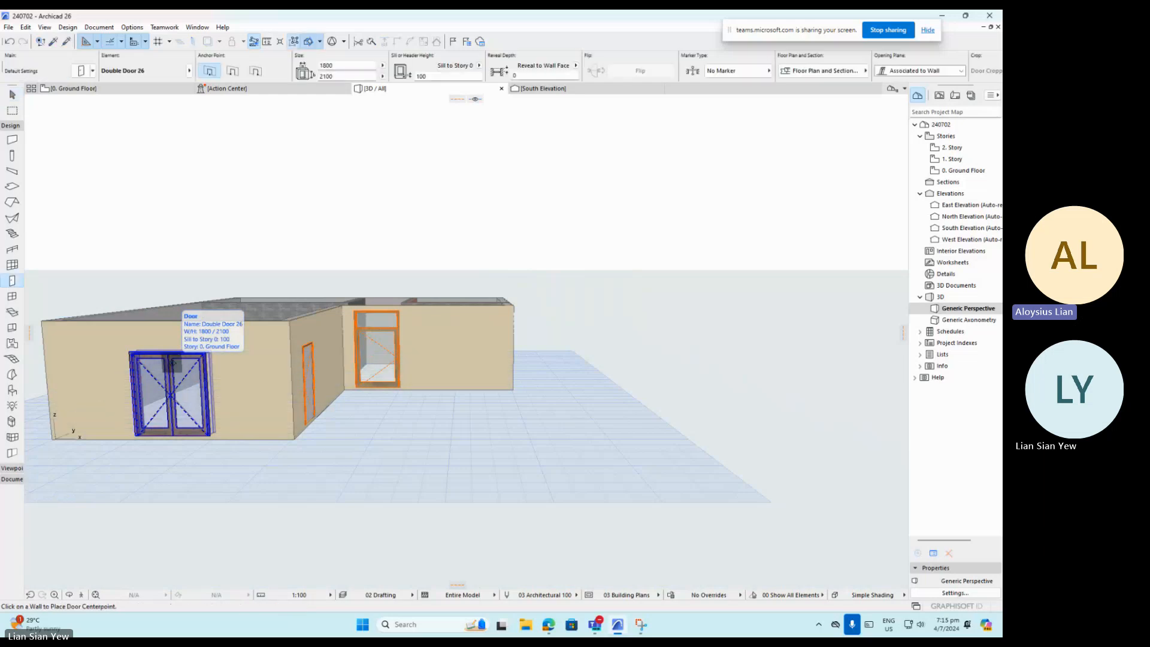
click(69, 42)
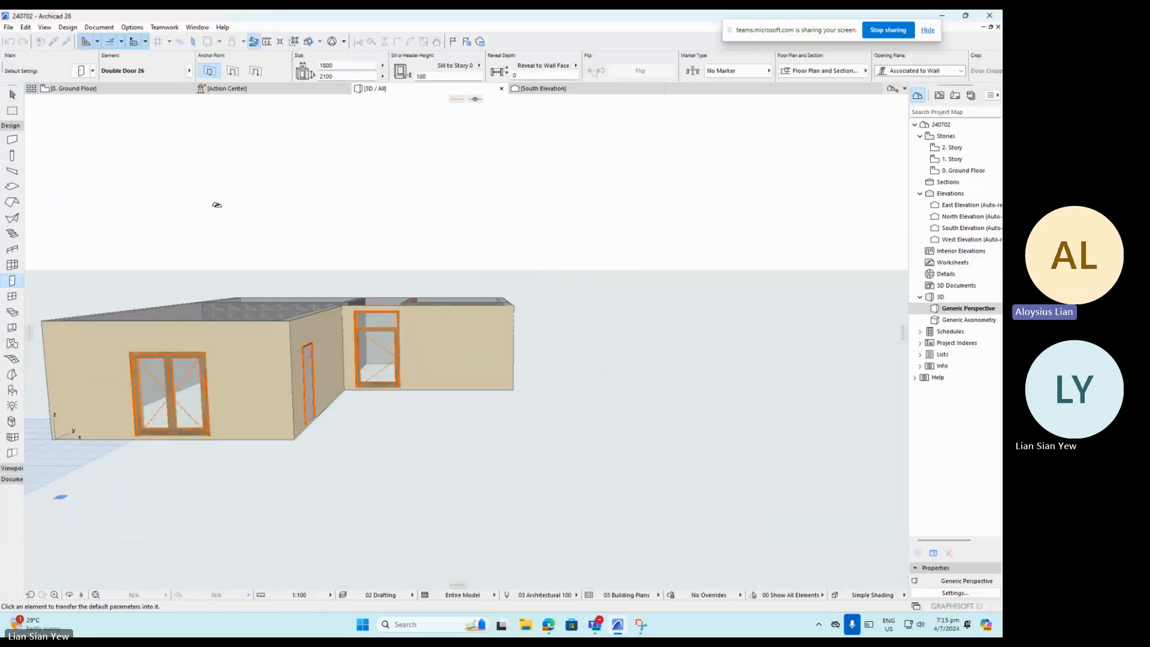
click(314, 346)
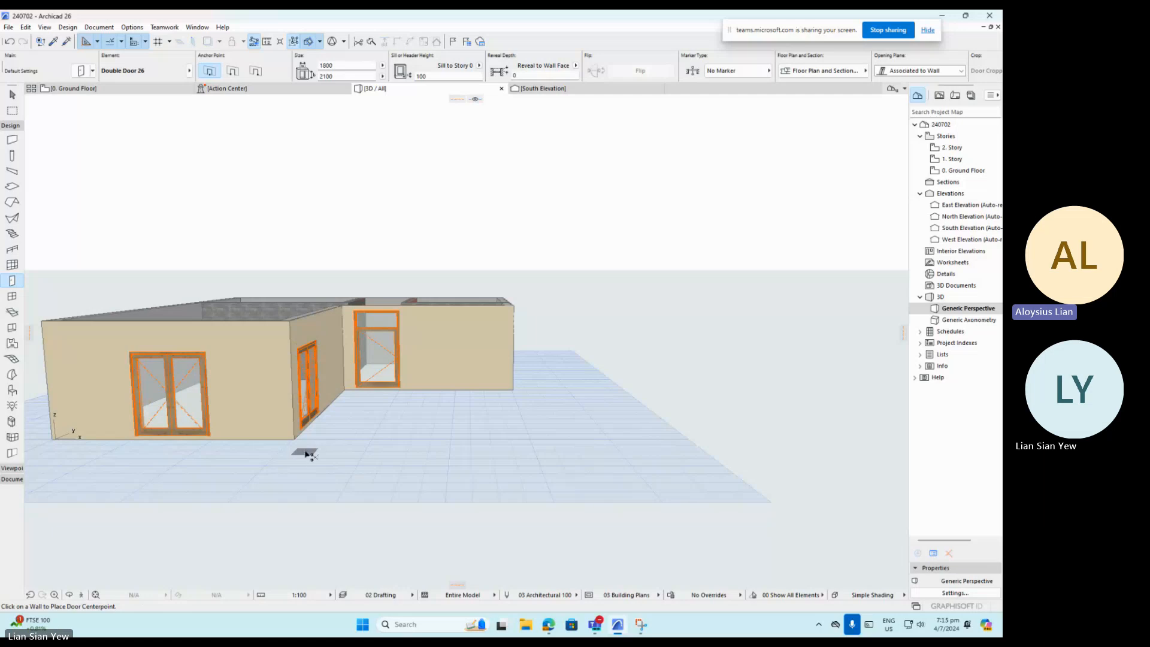
key(ctrl+z)
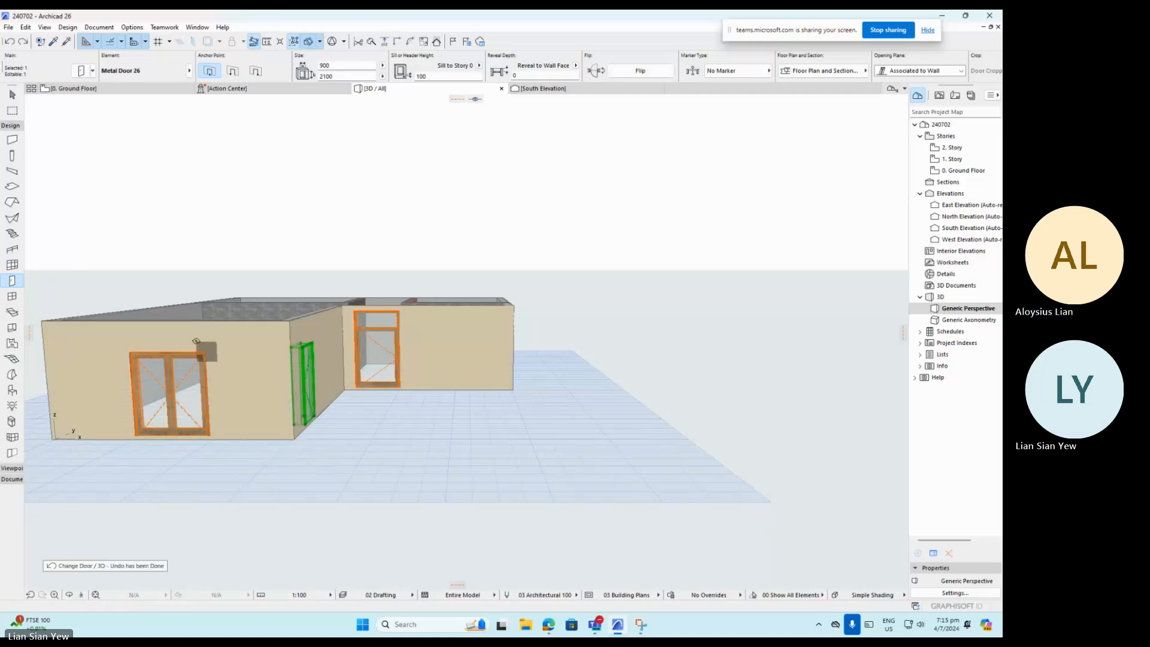
click(12, 94)
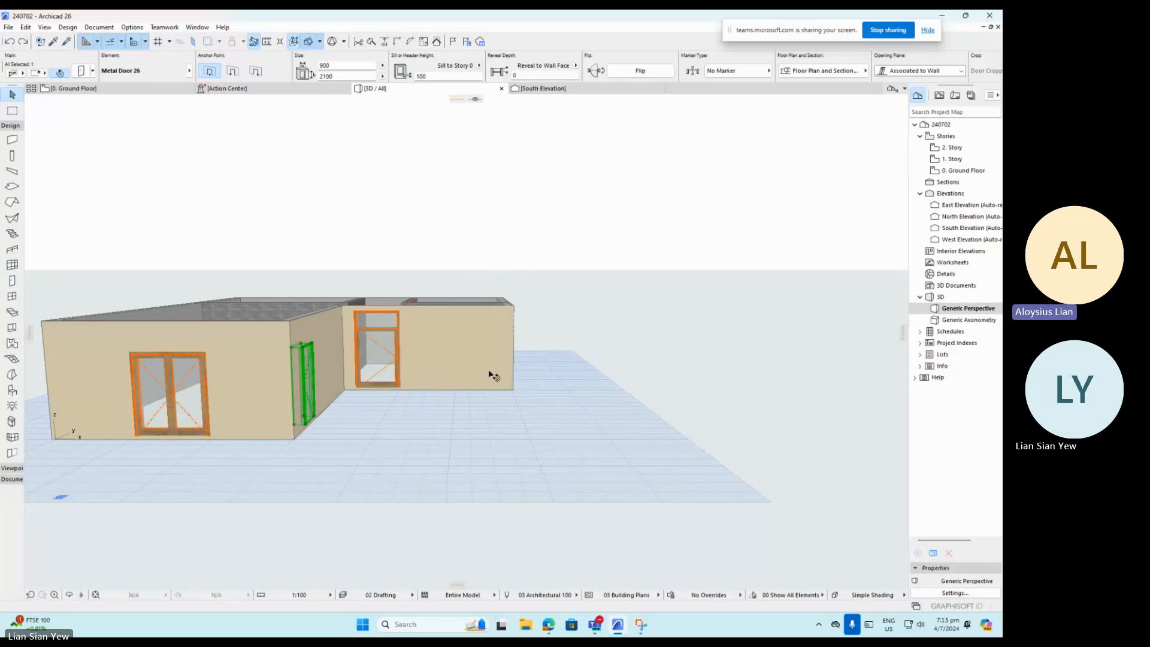
Examine the exterior and interior doors around the whole building in 3D, and clear the metal door's selection.
shift+middle_drag(464, 402, 568, 440)
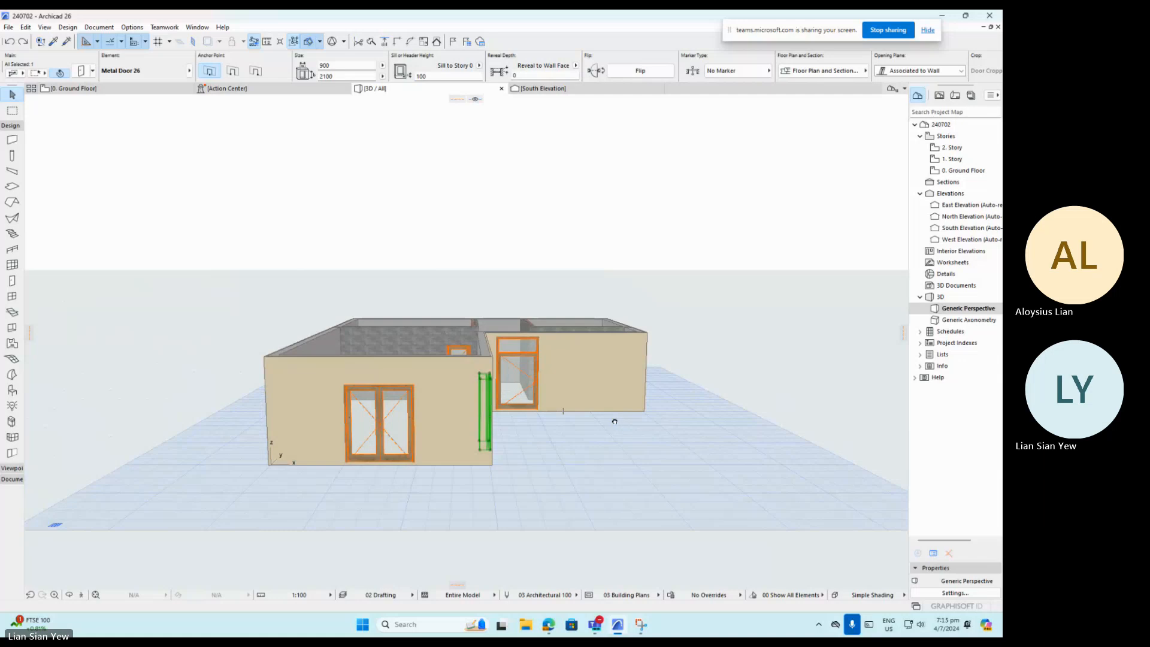
shift+middle_drag(614, 422, 447, 469)
scroll(446, 469, down, 4)
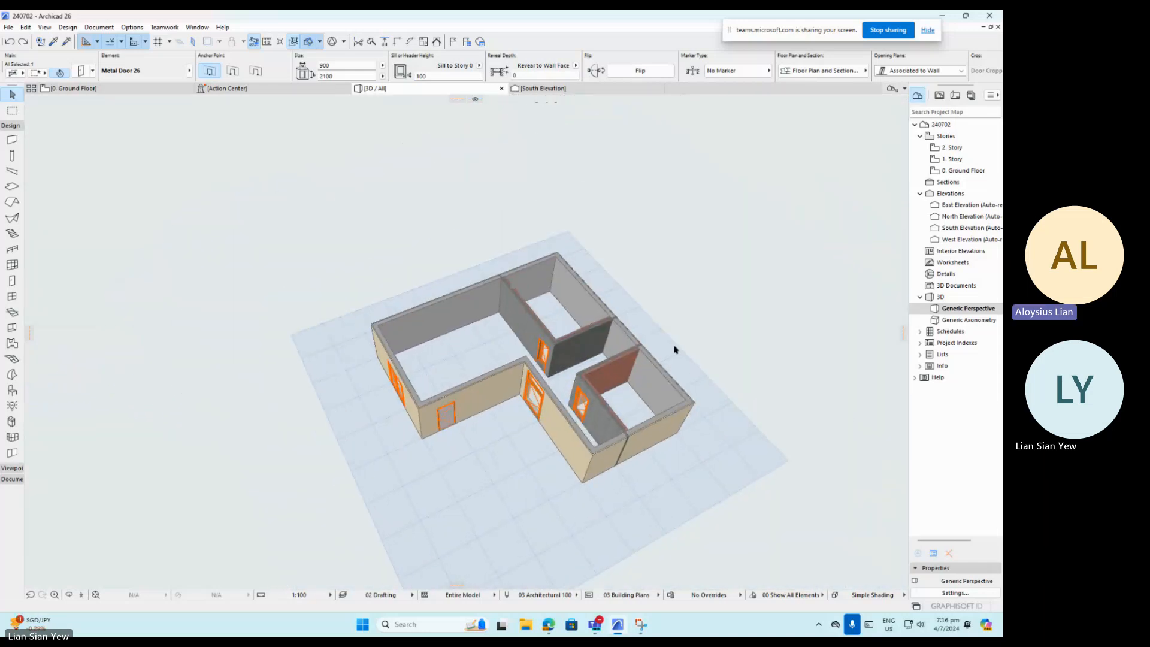
scroll(665, 355, up, 5)
scroll(706, 313, down, 6)
scroll(682, 330, down, 3)
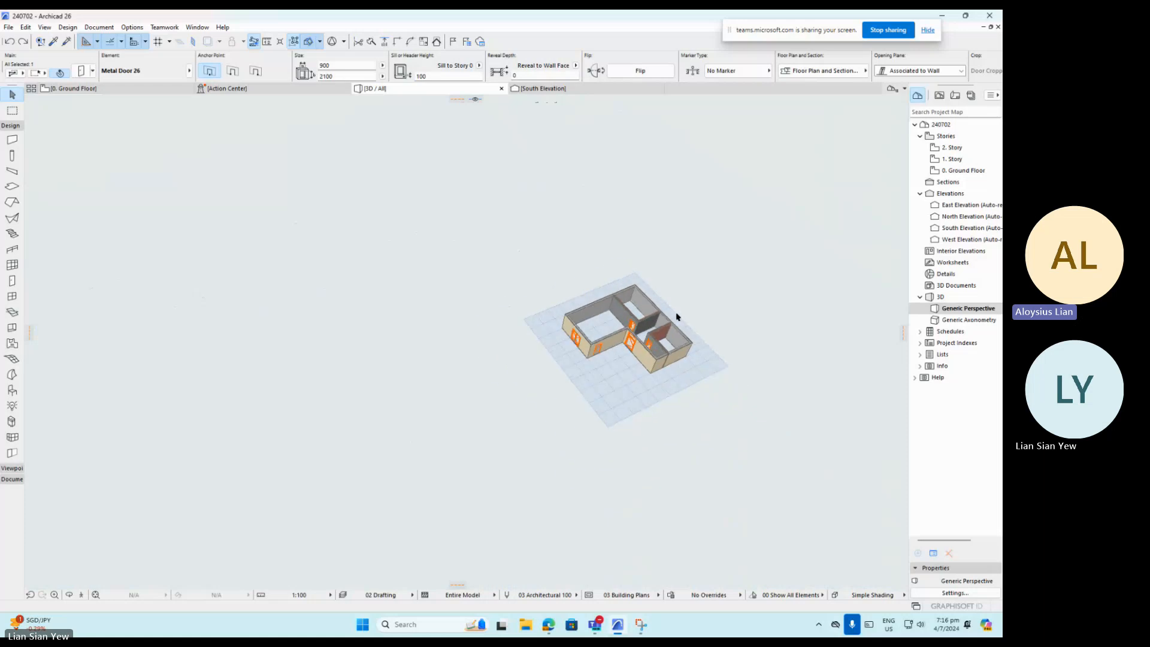
scroll(663, 340, down, 3)
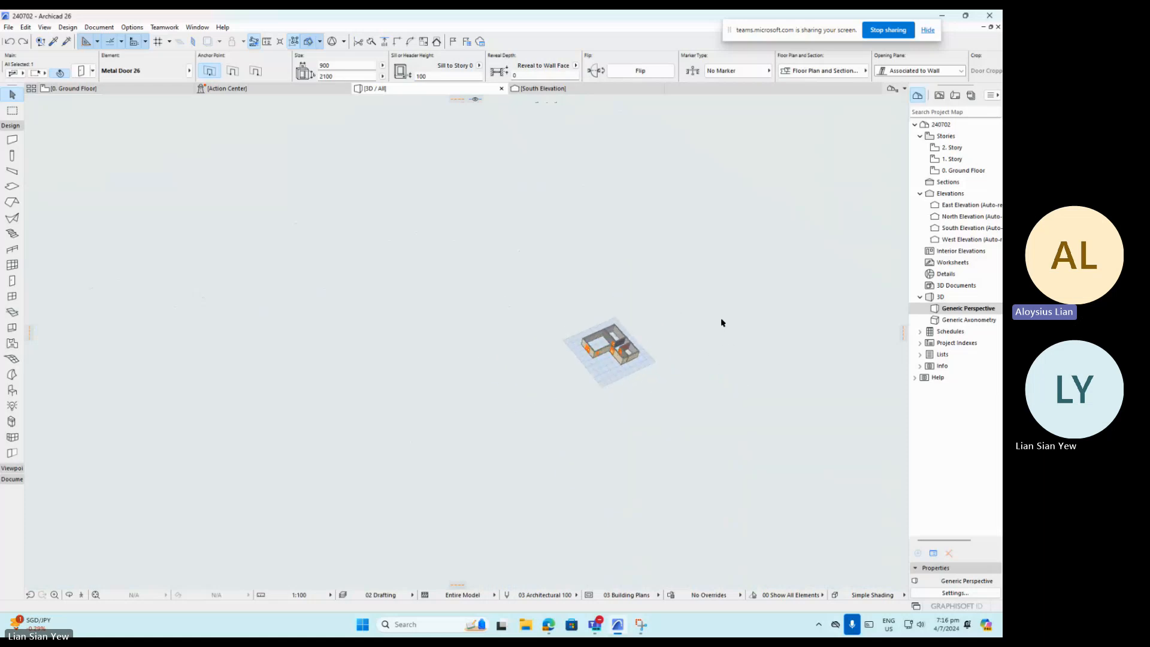
scroll(673, 357, up, 8)
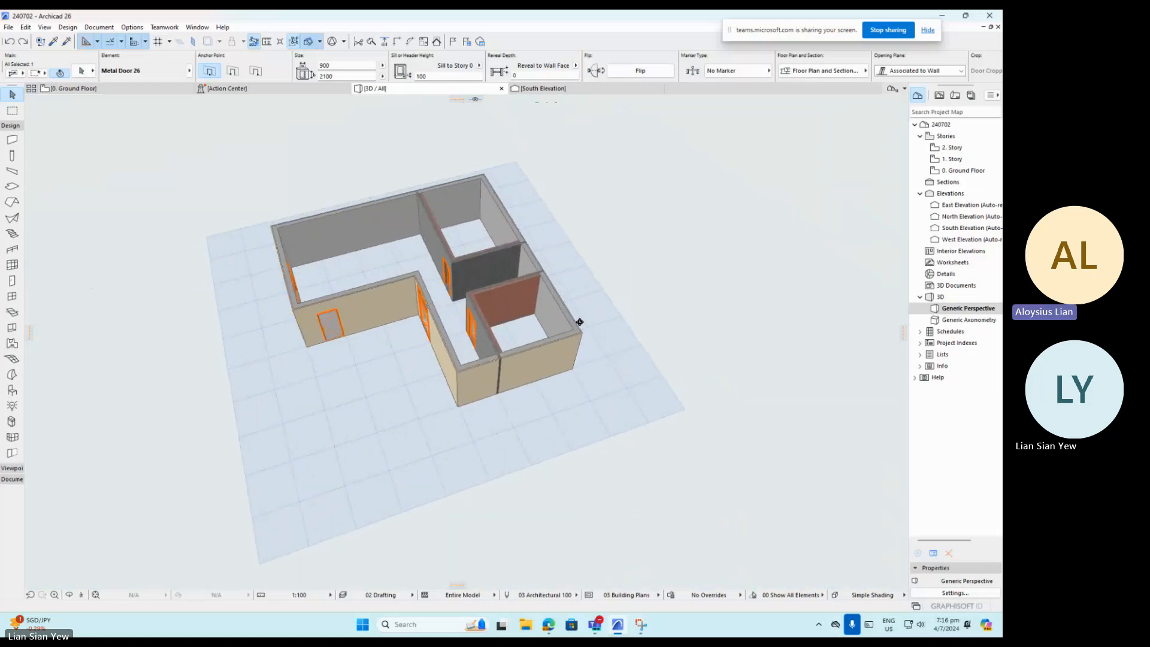
shift+middle_drag(560, 351, 659, 308)
scroll(489, 311, down, 5)
scroll(360, 355, up, 6)
scroll(617, 327, down, 4)
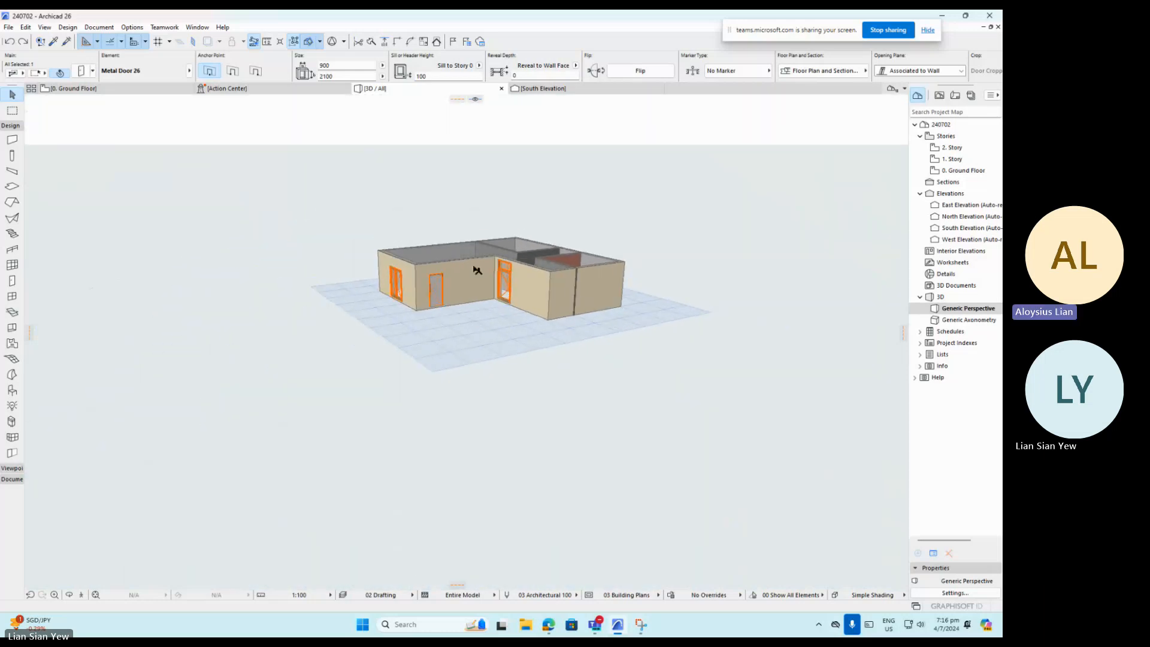
scroll(430, 259, up, 7)
shift+middle_drag(421, 273, 312, 260)
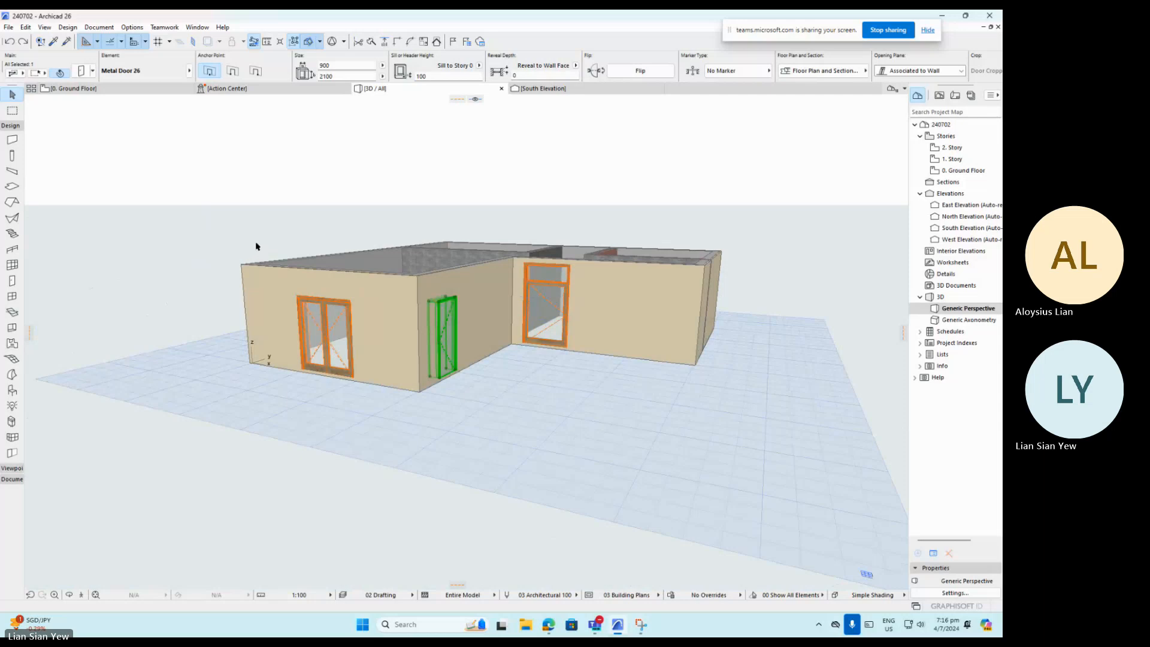
click(336, 426)
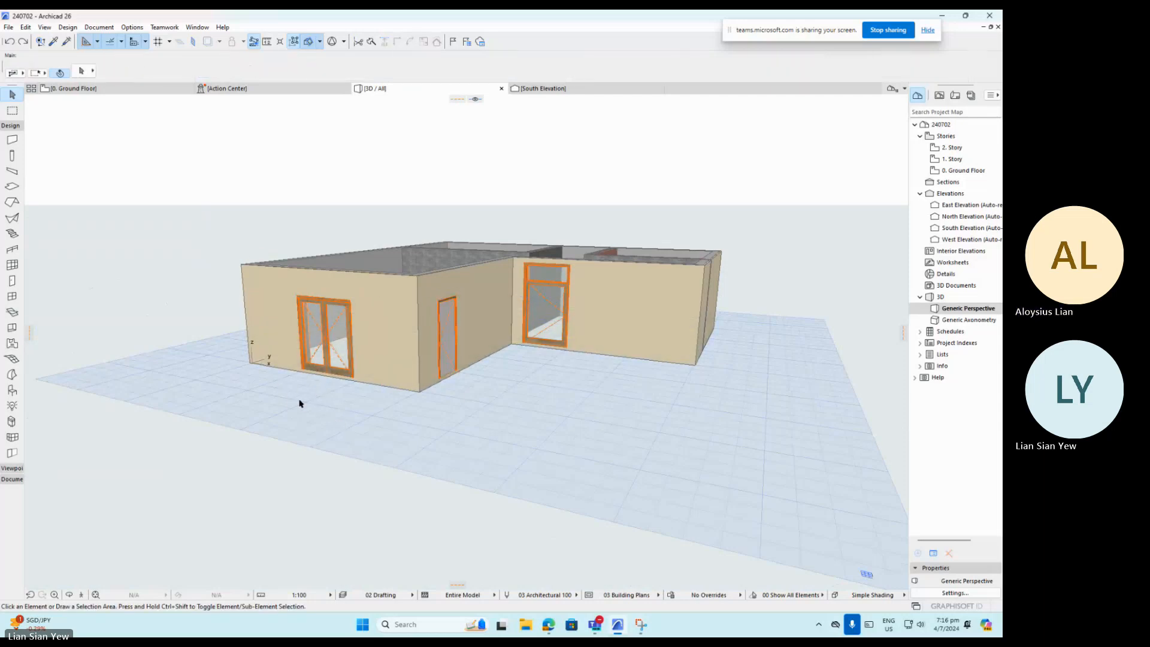
Examine the double door in the front wall up close.
scroll(619, 336, down, 3)
scroll(353, 339, up, 2)
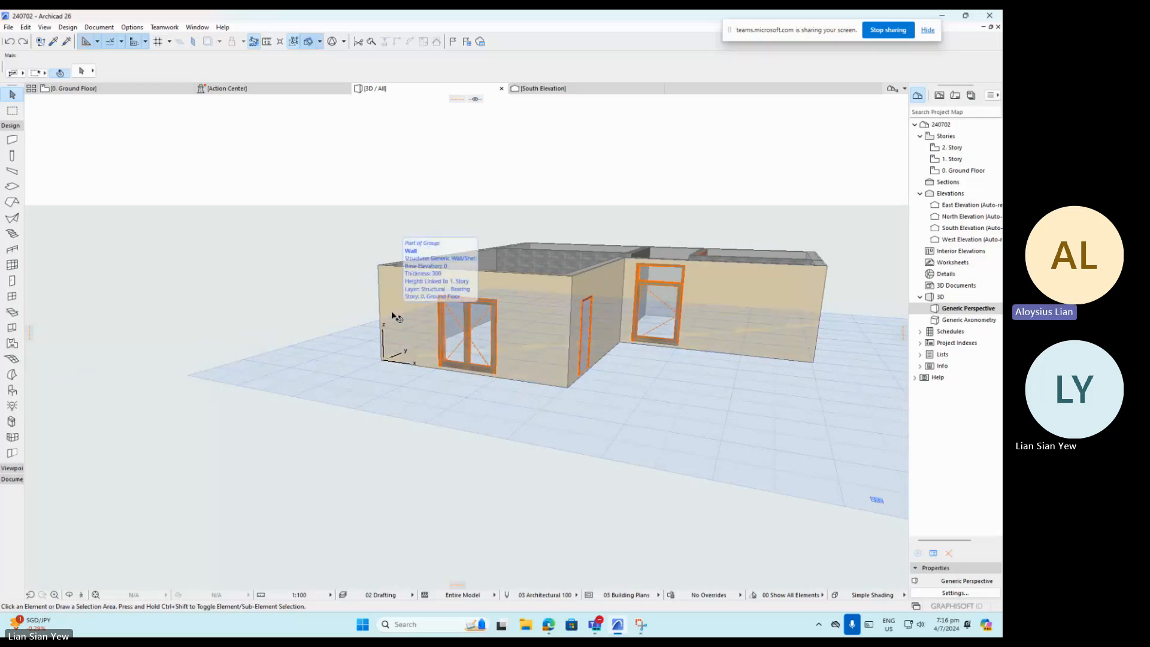
scroll(404, 353, up, 3)
scroll(467, 320, up, 4)
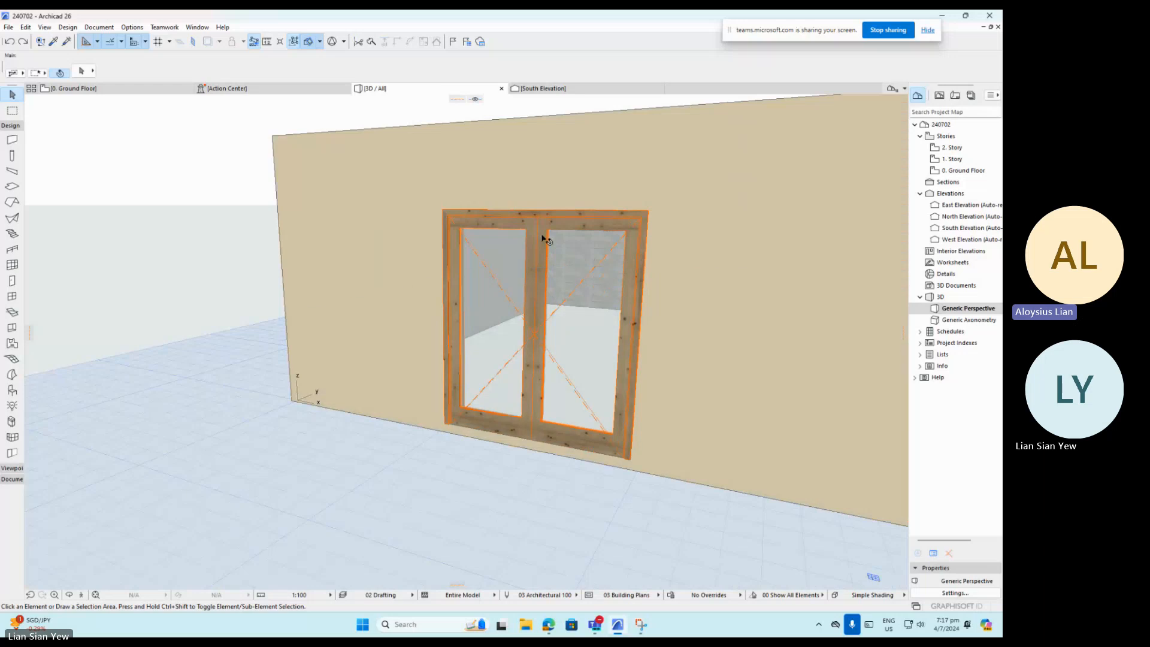
click(542, 237)
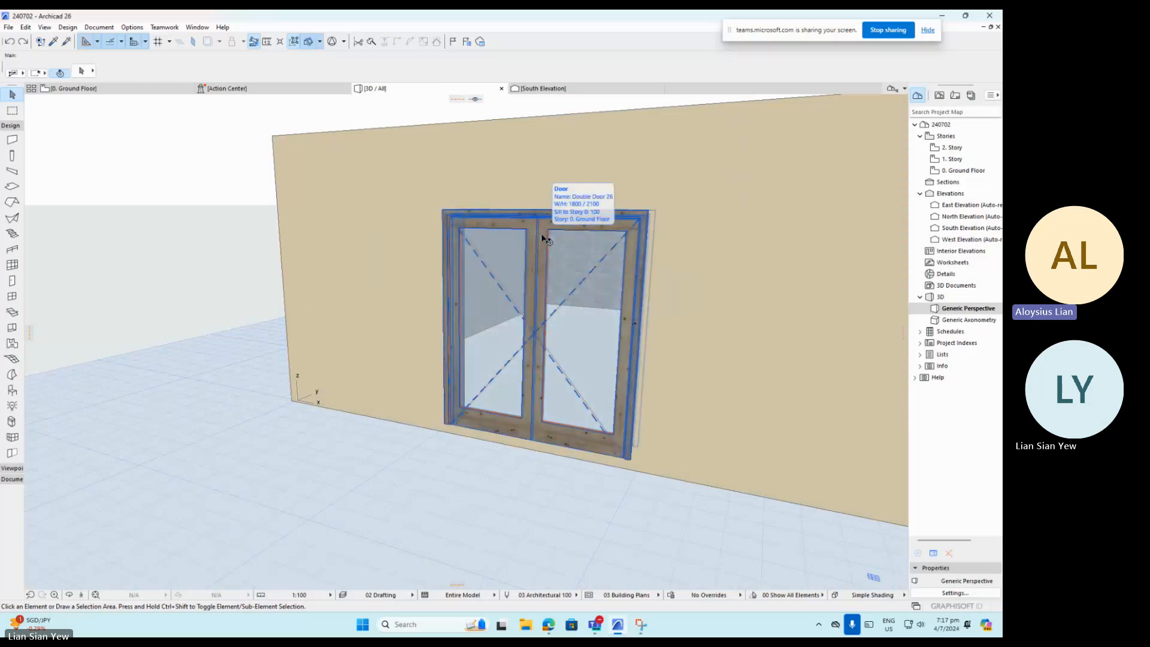
scroll(385, 374, down, 3)
scroll(503, 300, up, 2)
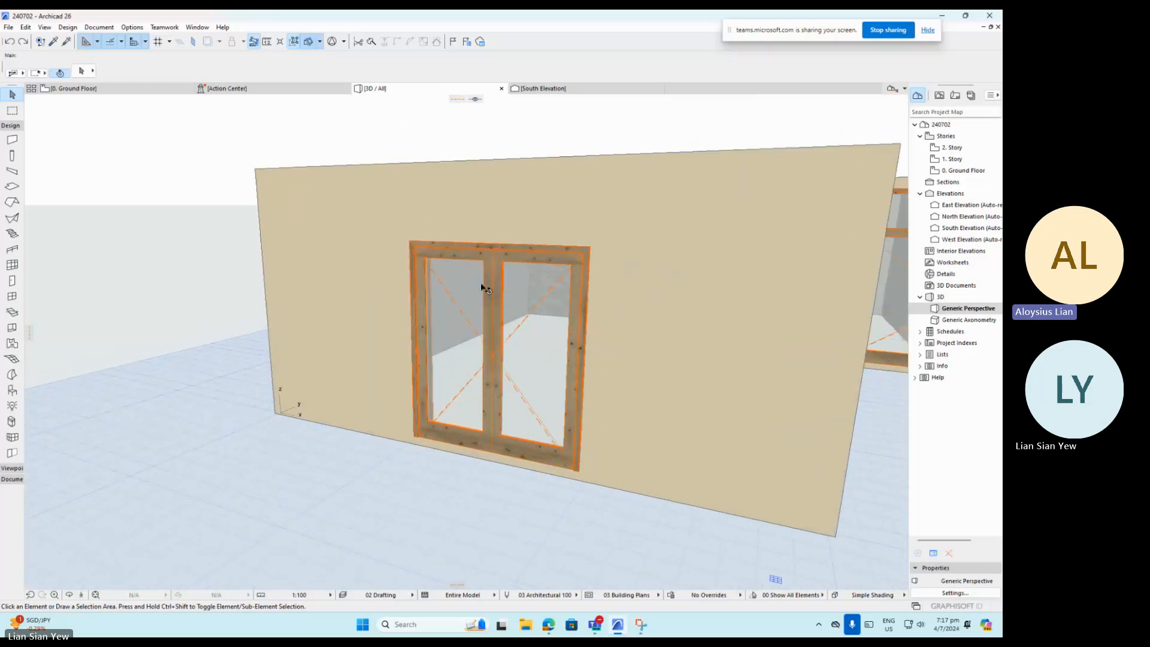
Try raising the front wall's double door to a sill height of about 587, and undo the elevation.
click(505, 262)
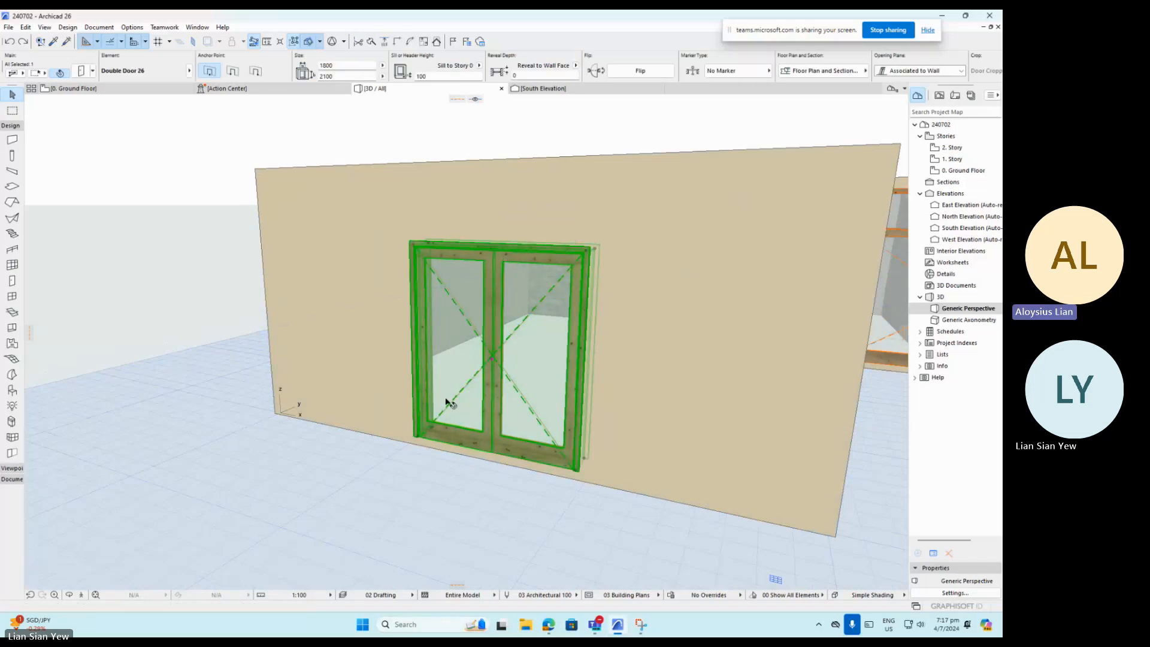
scroll(419, 262, up, 2)
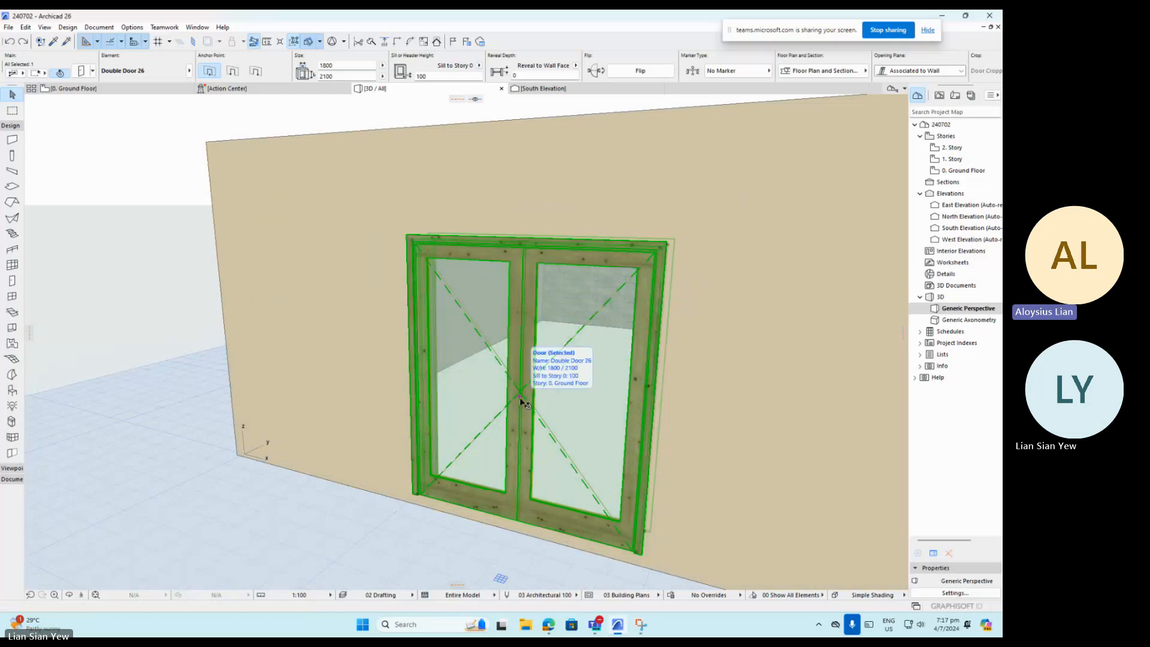
click(521, 403)
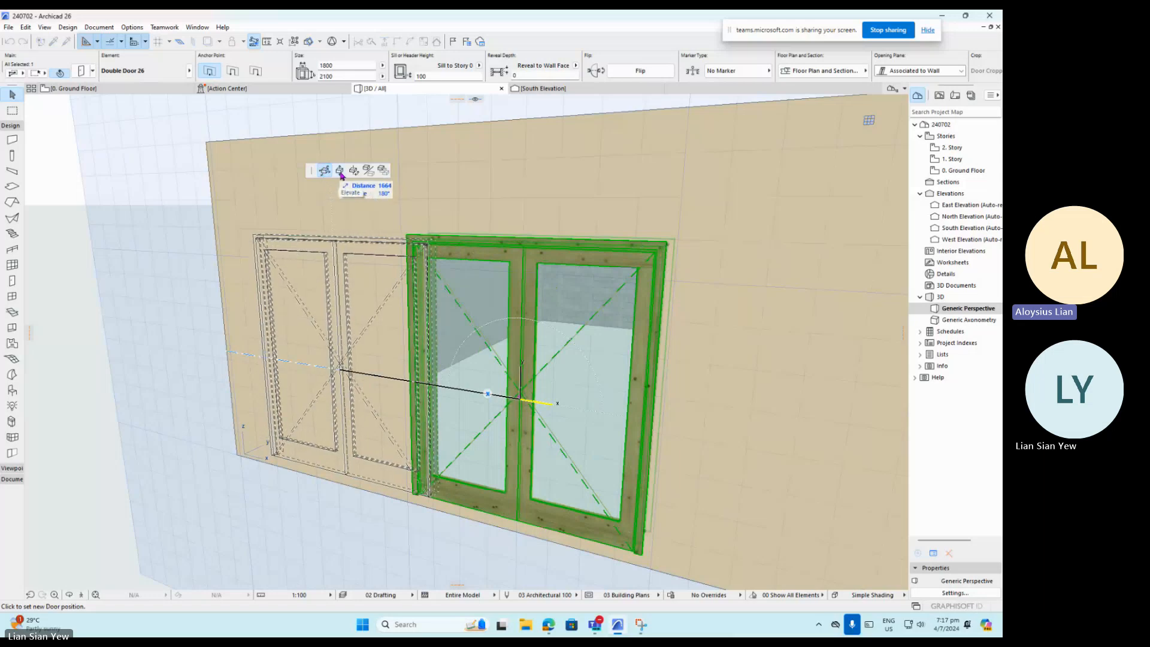
click(339, 171)
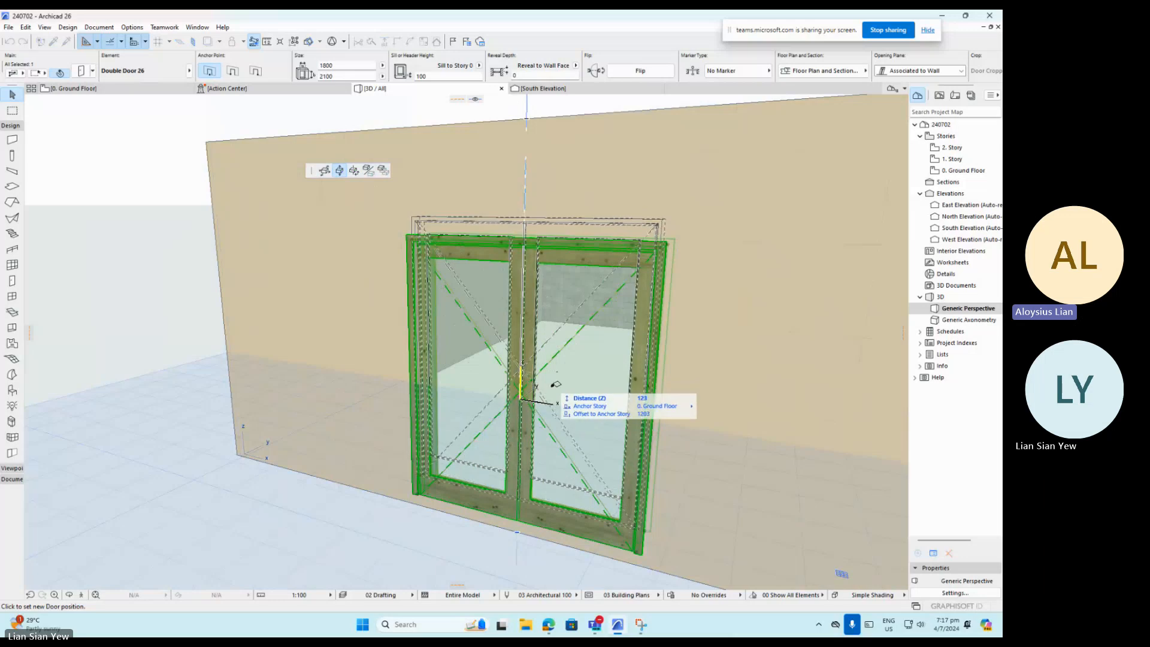
click(595, 336)
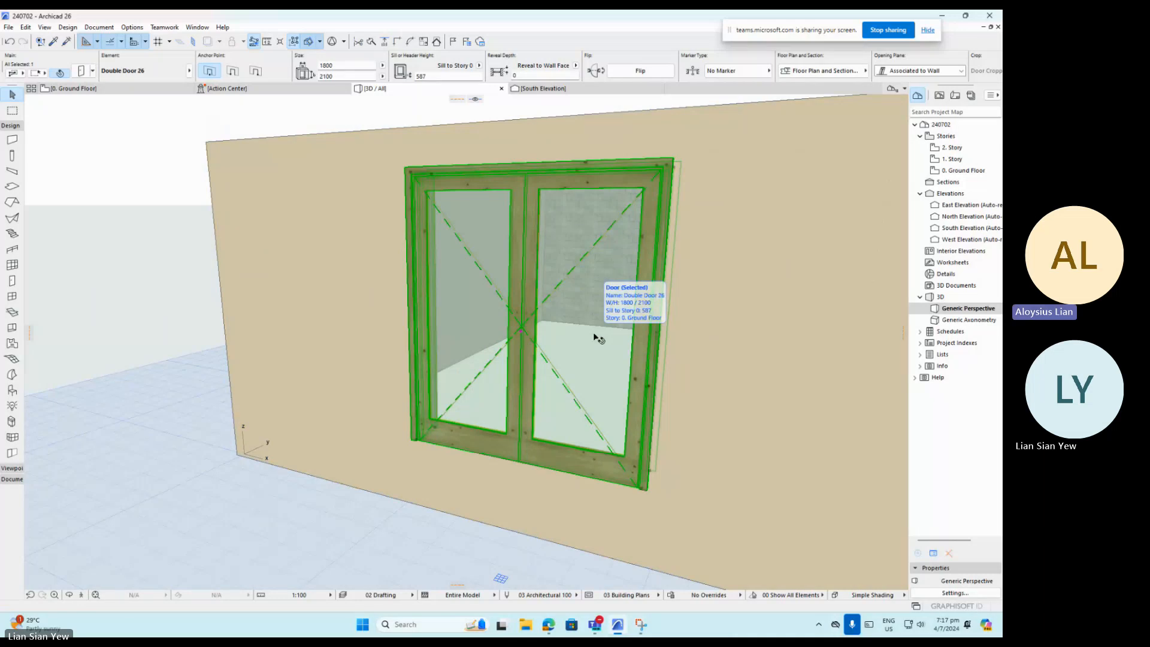
key(ctrl+z)
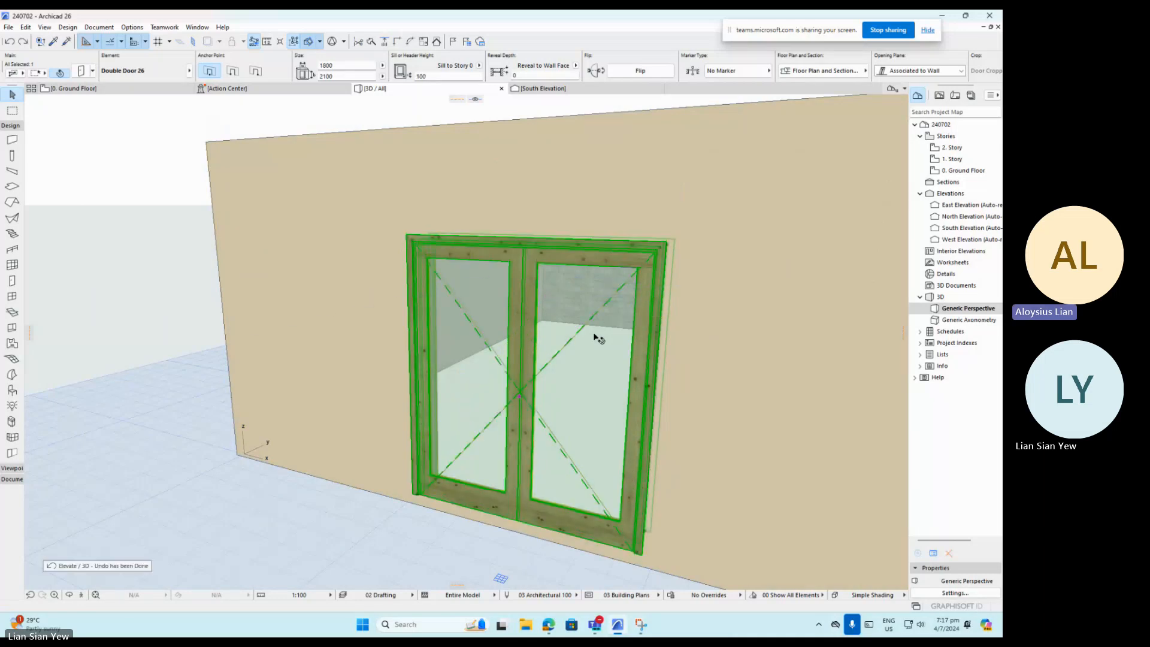
Raise the double door vertically within the wall to a sill height of about 675.
click(519, 396)
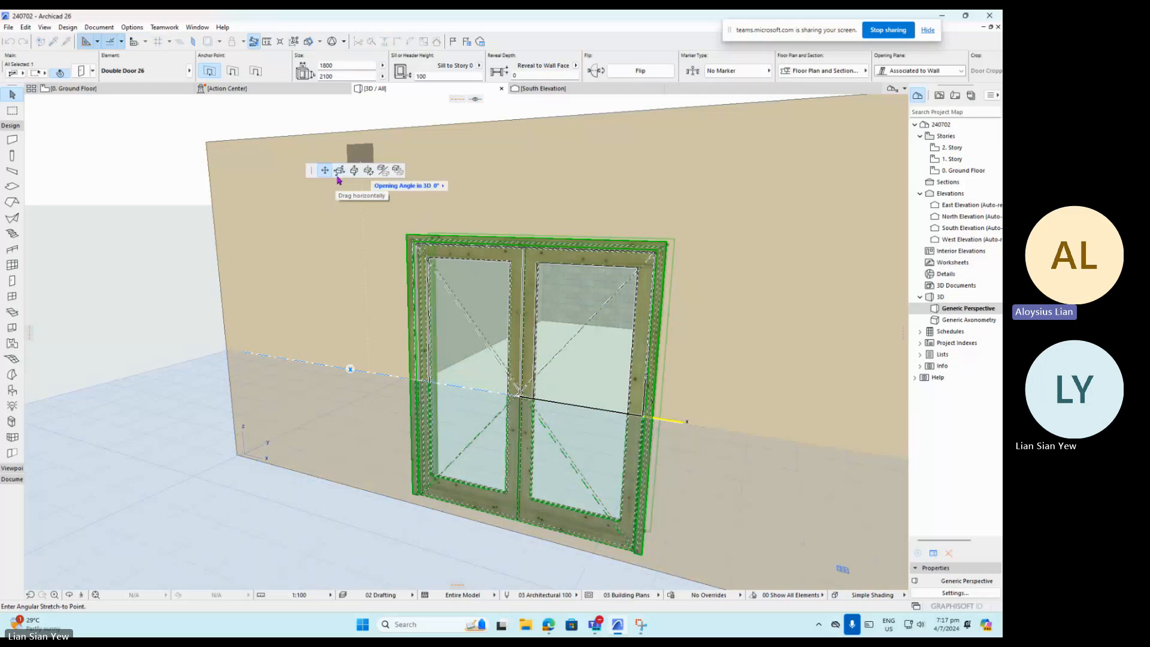
click(339, 173)
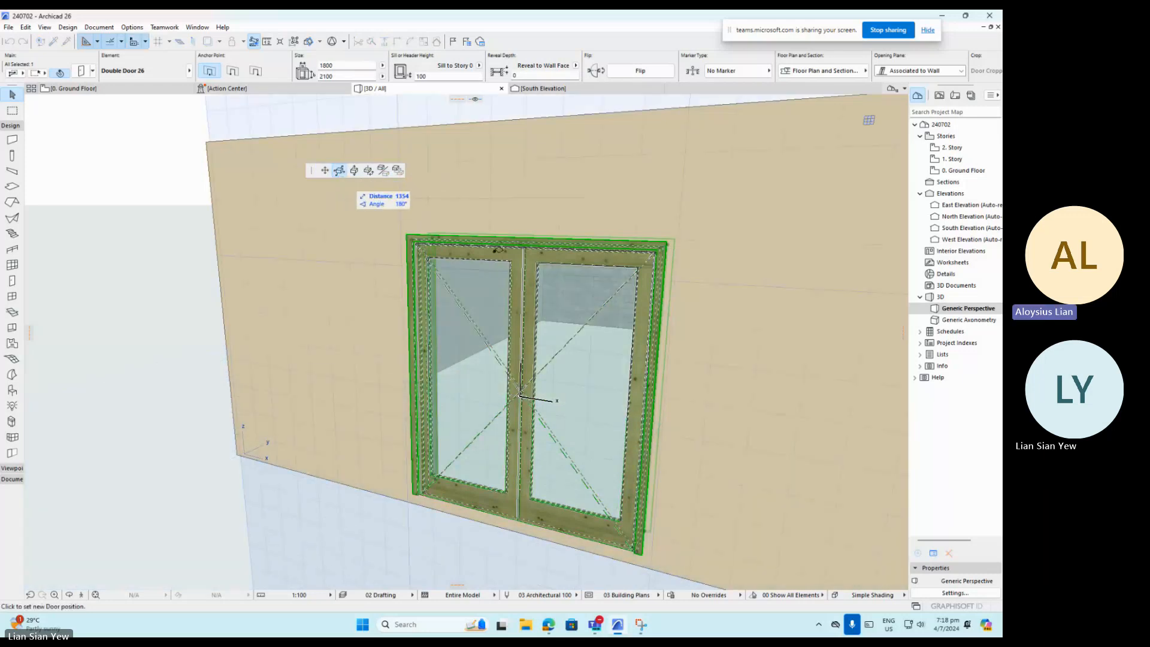
click(354, 171)
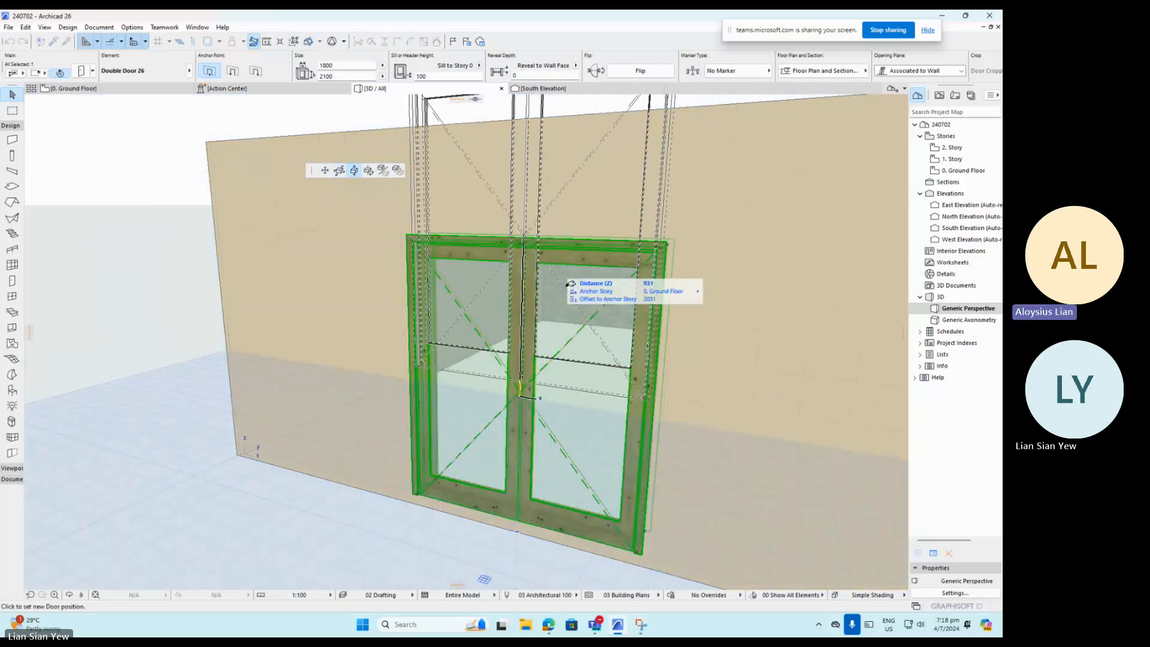
click(690, 317)
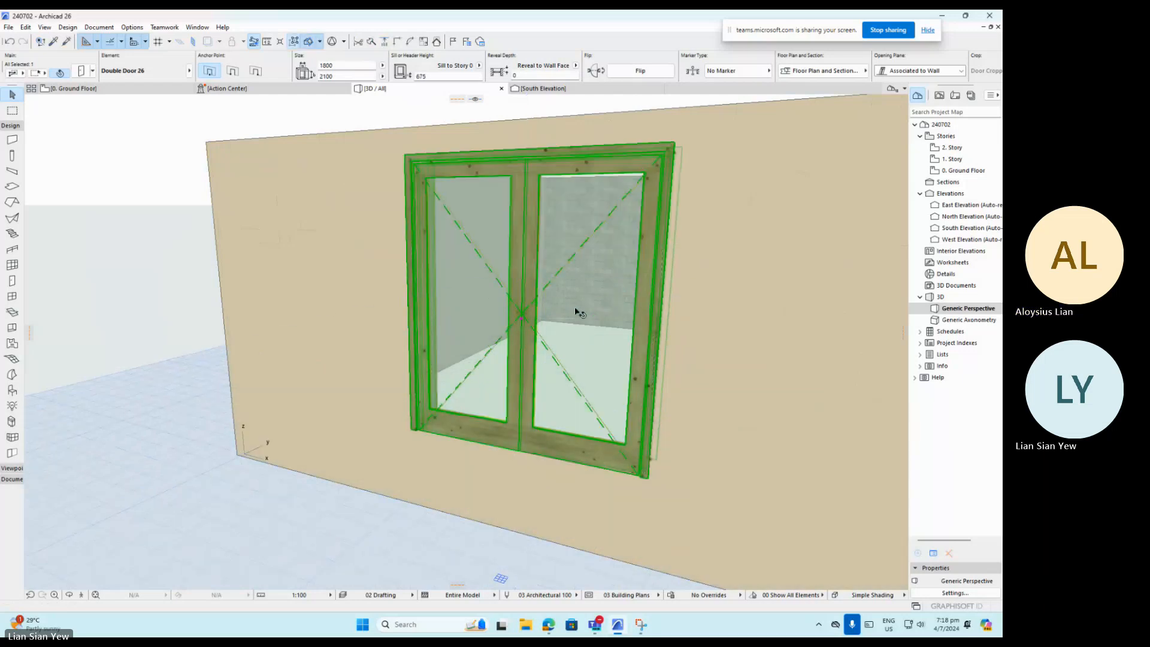
Try rotating the raised double door so its panels face the other side of the wall, and undo the rotation.
click(523, 320)
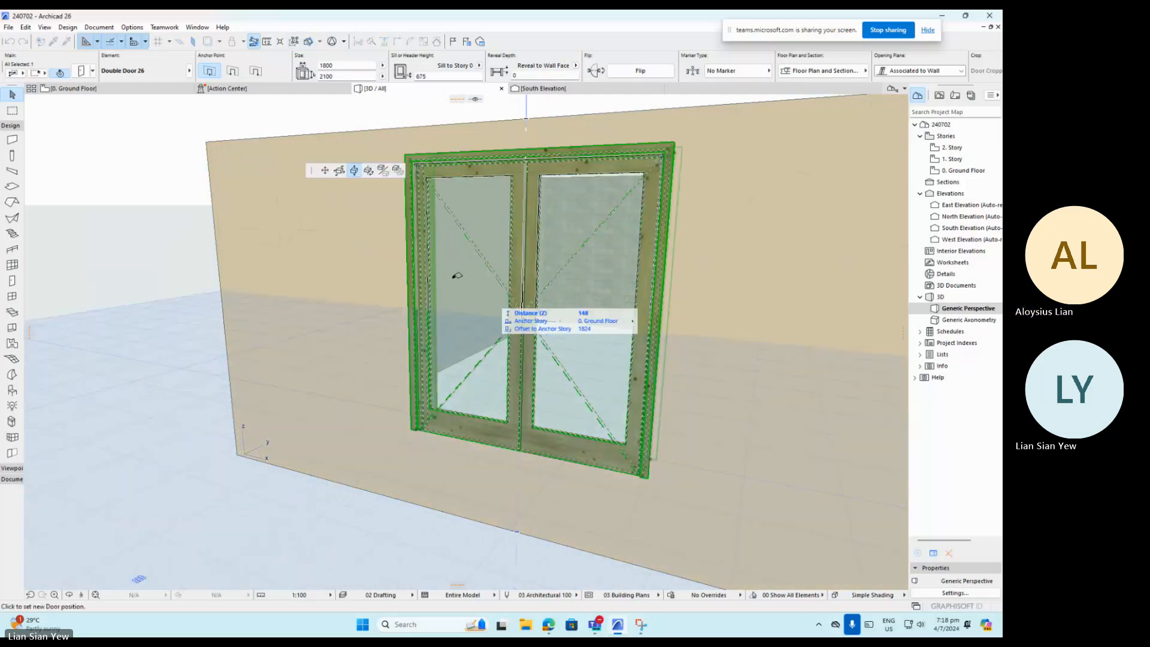
click(369, 174)
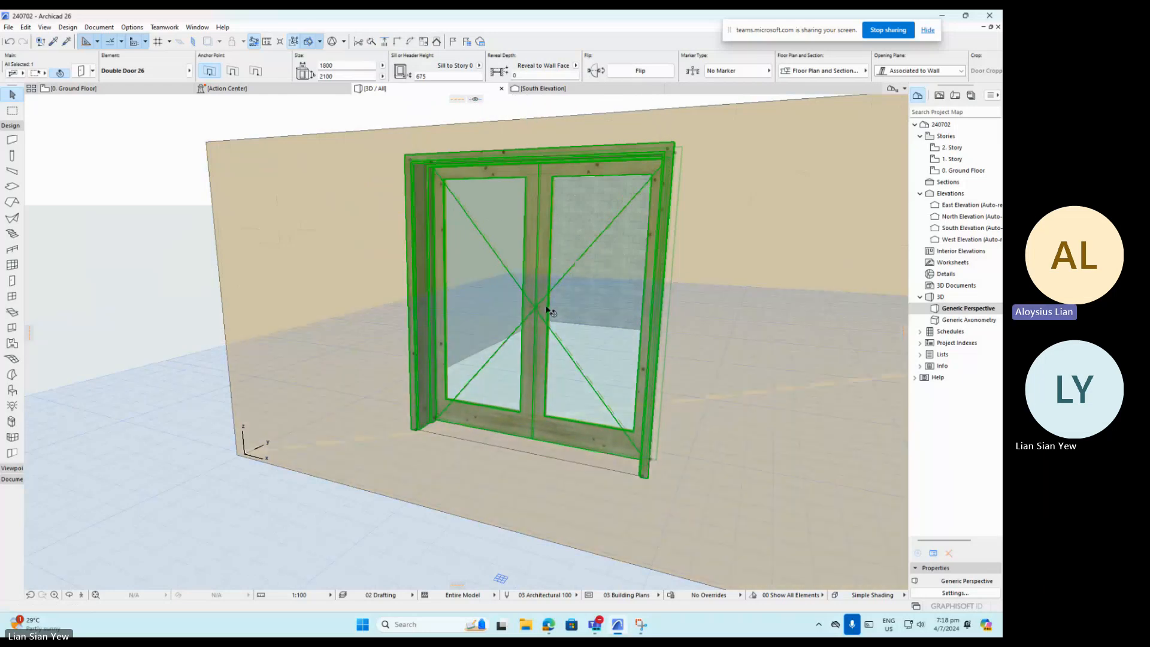
key(ctrl+z)
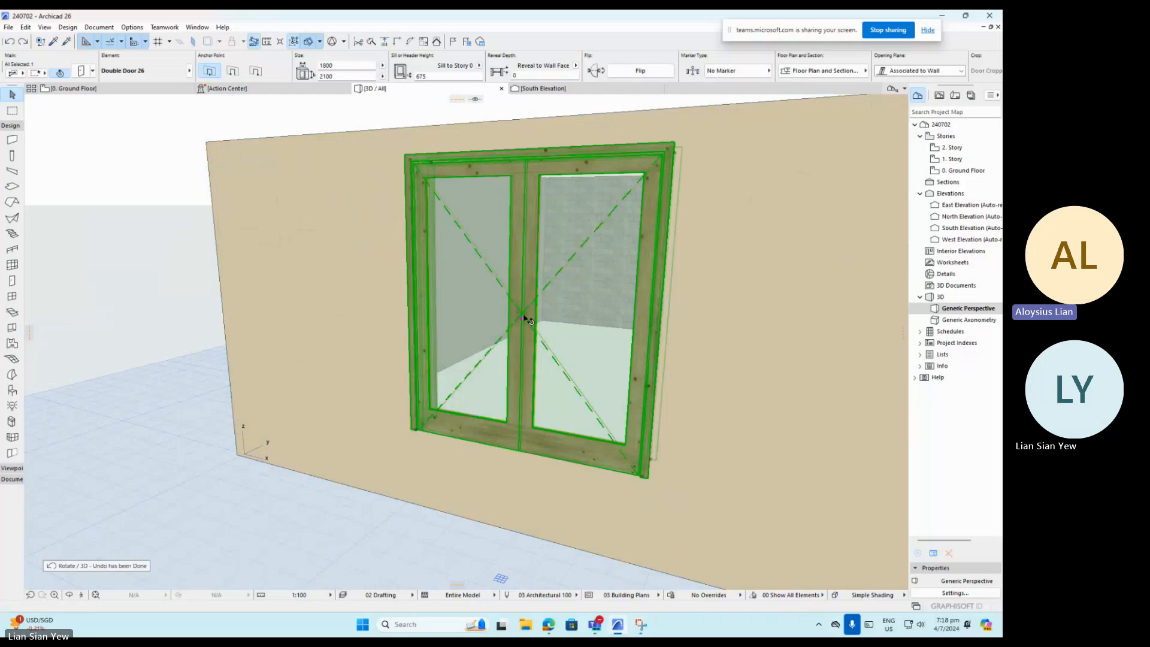
Rotate the raised double door once more, and undo both this rotation and the door's elevation.
click(522, 318)
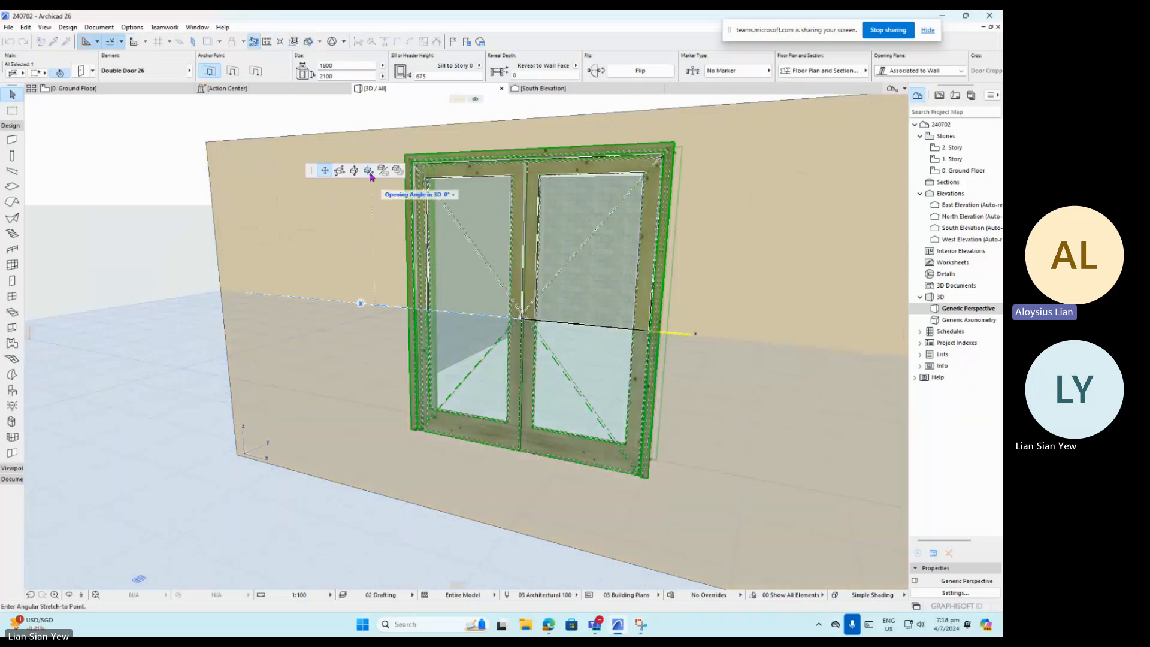
click(370, 175)
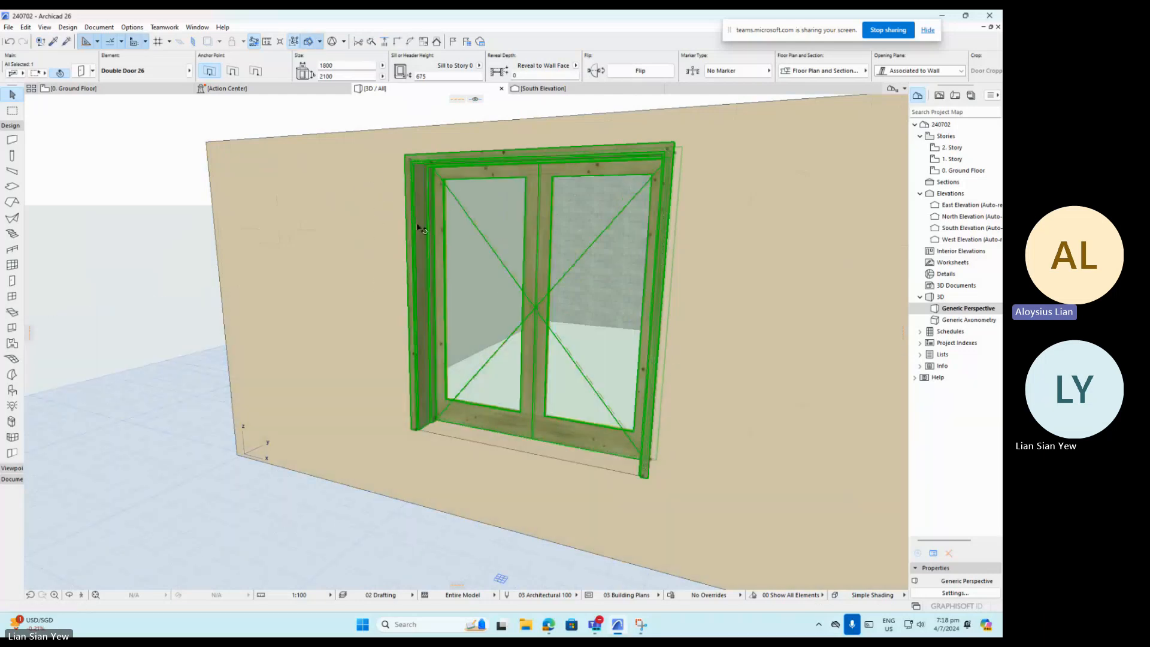
click(536, 312)
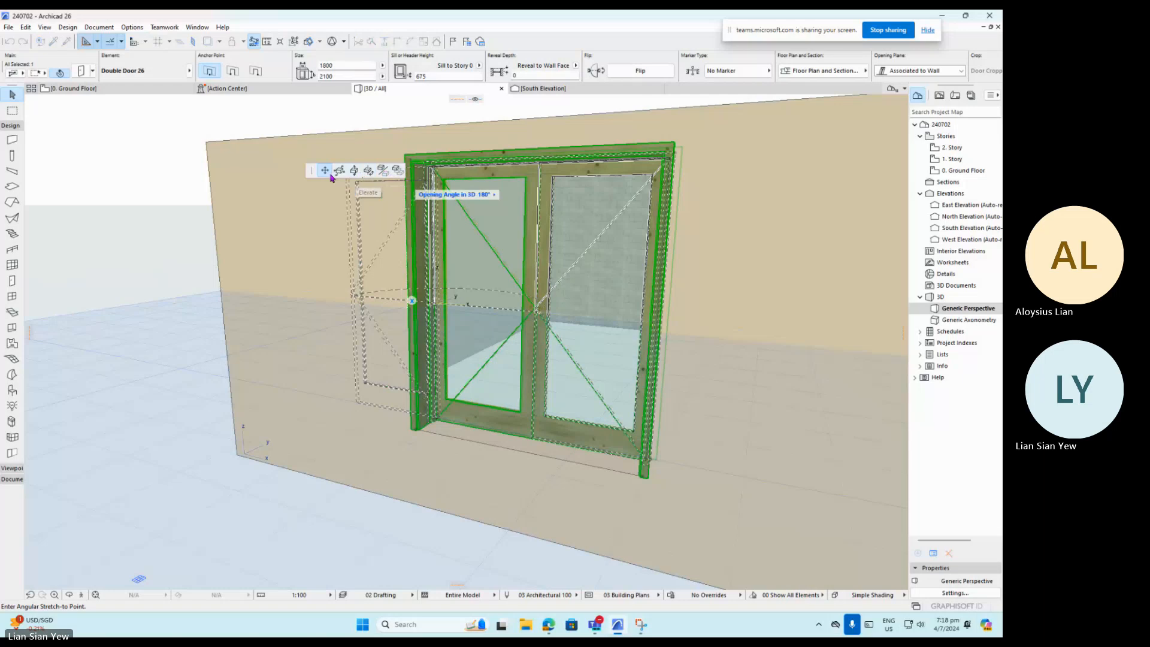
key(Escape)
key(ctrl+z)
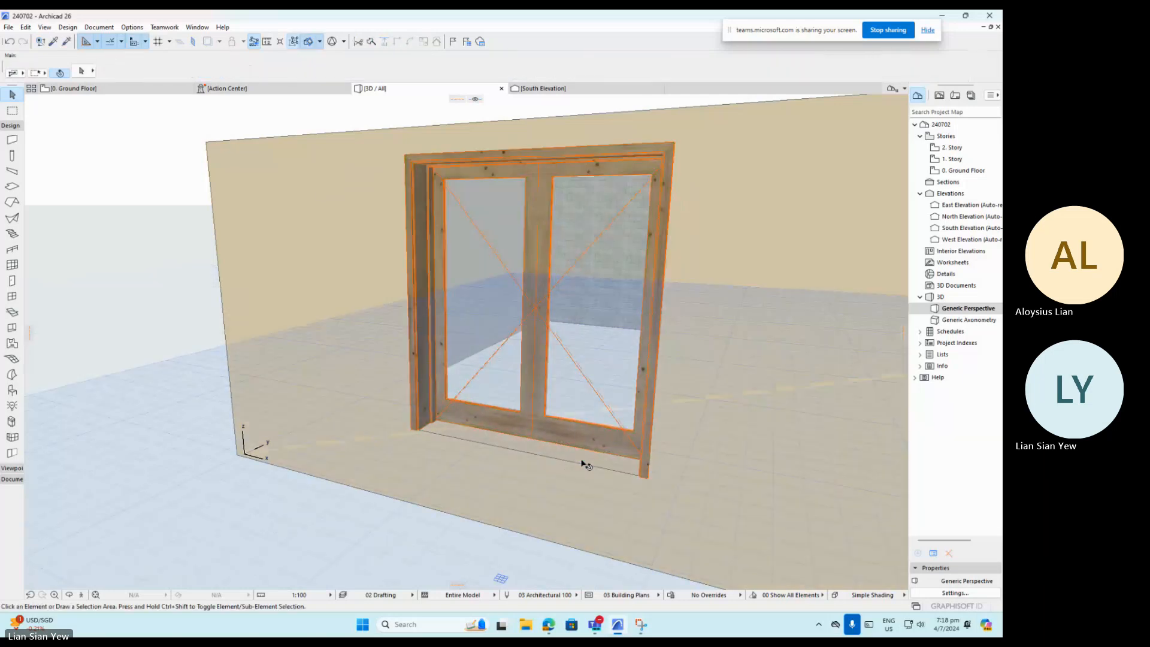
key(ctrl+z)
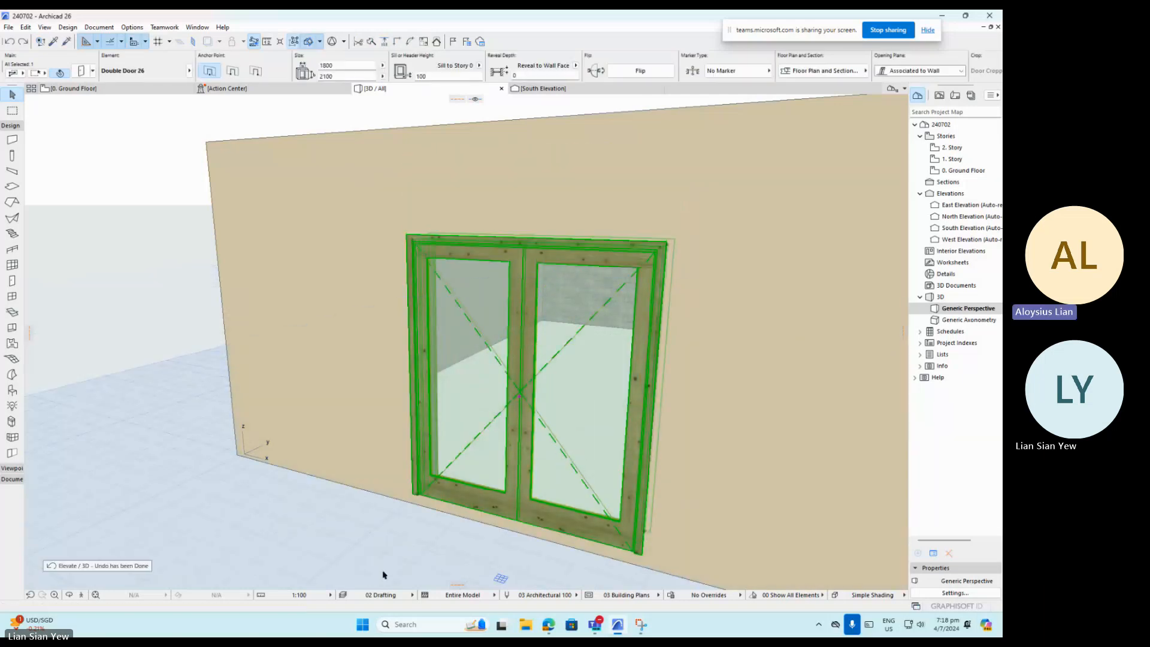
Try to move the double door horizontally along the wall by its upper inner corner point.
shift+middle_drag(541, 397, 496, 405)
click(499, 399)
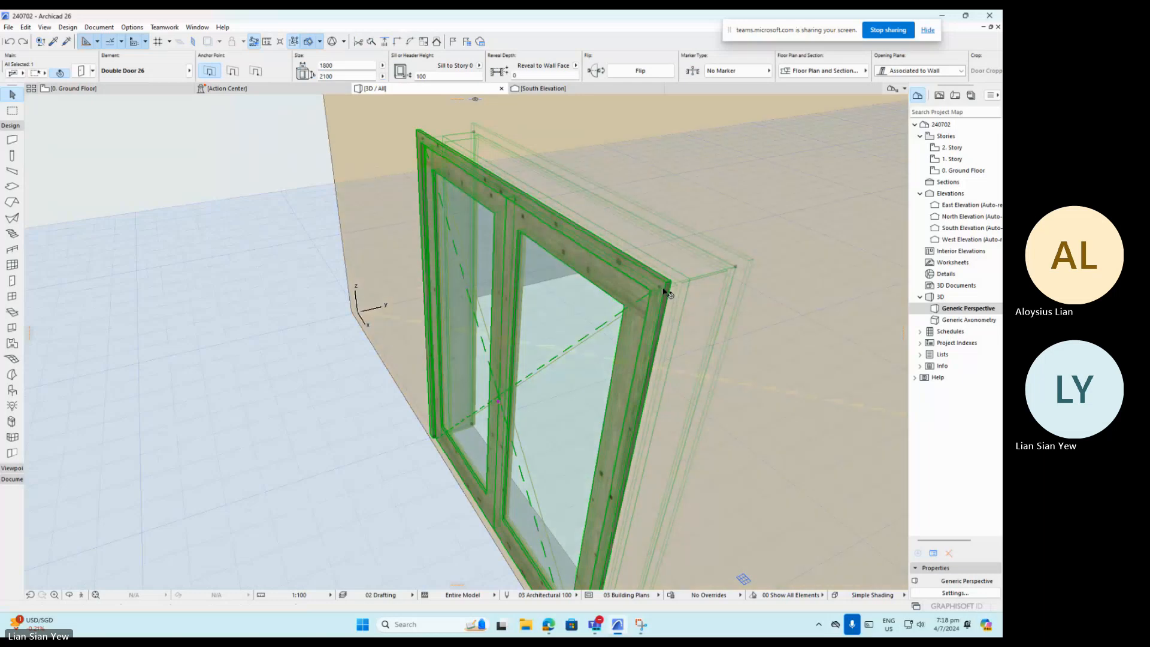
click(735, 266)
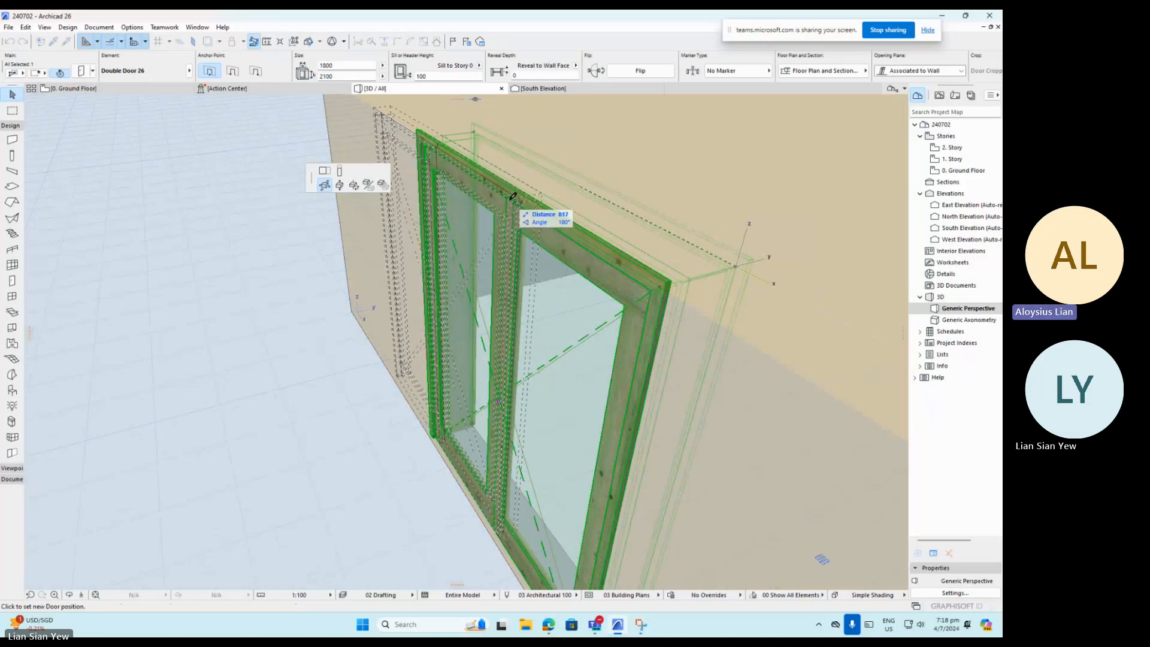
click(509, 199)
scroll(510, 212, down, 1)
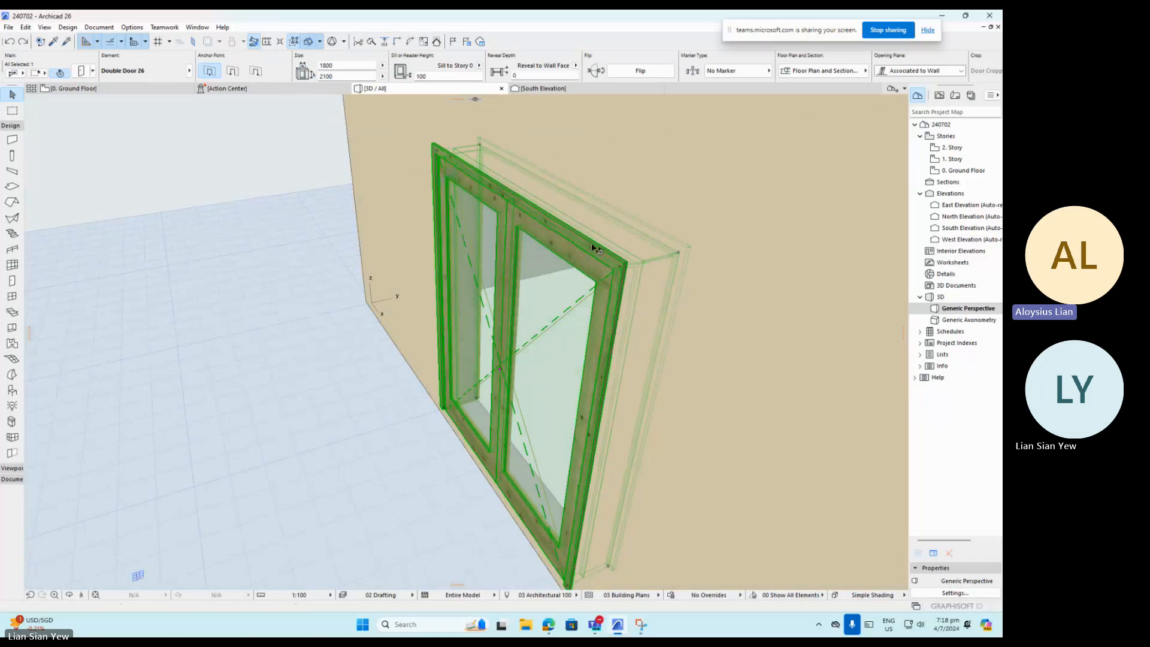
Stretch the double door horizontally from its upper corner to a width of about 2679.
click(679, 253)
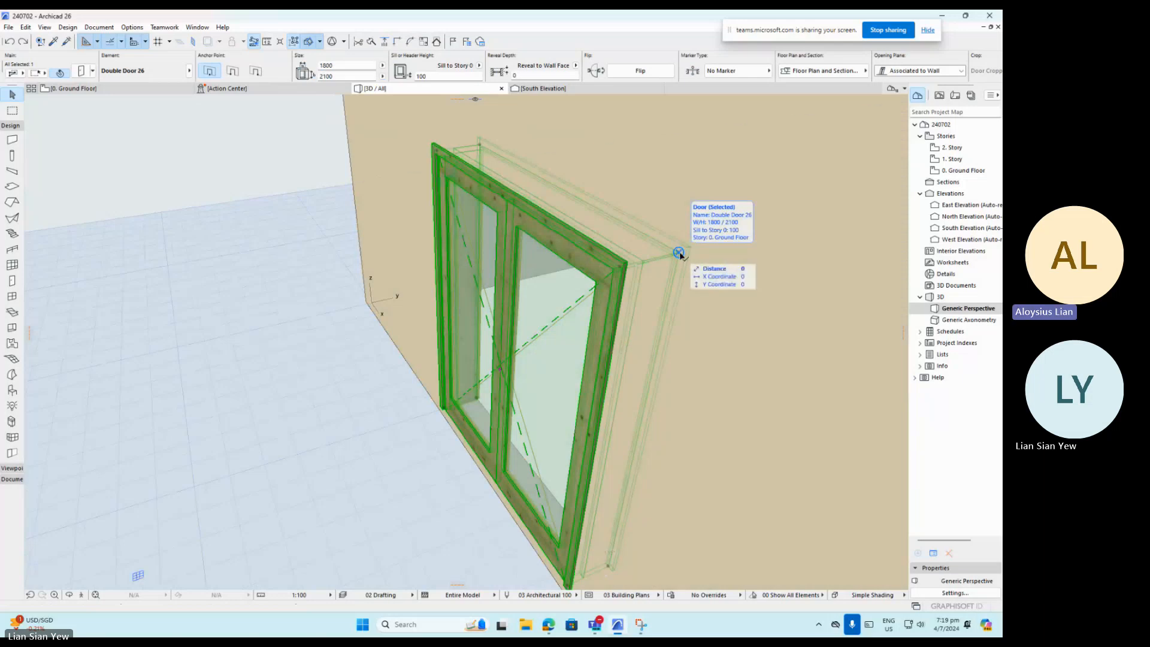
click(679, 253)
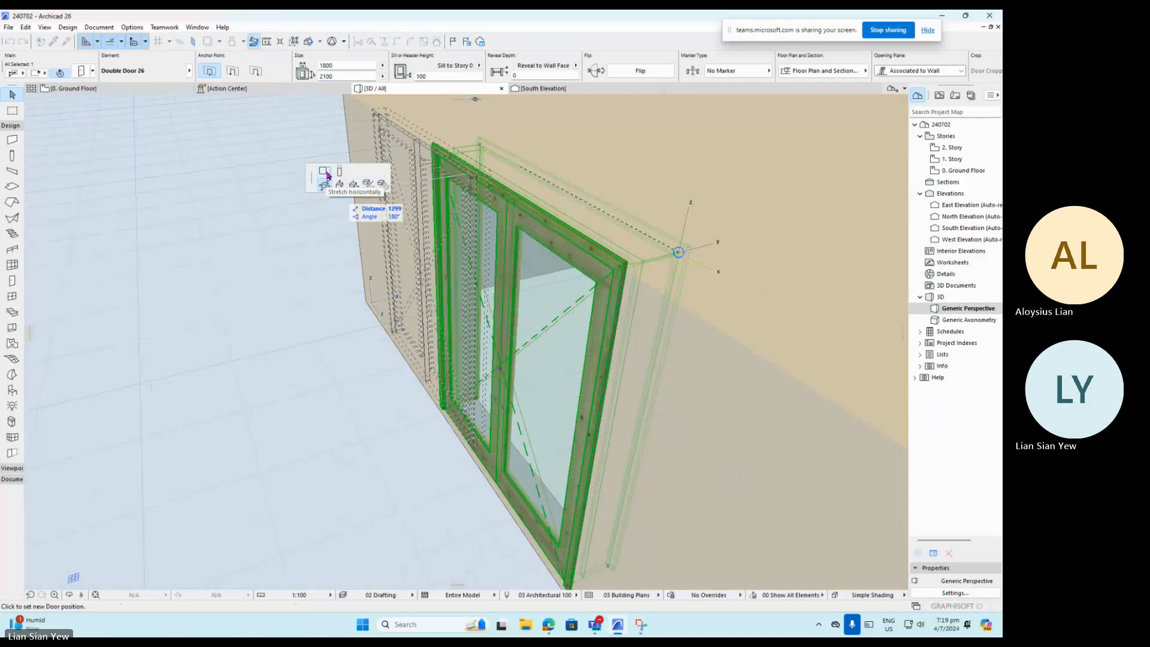
click(324, 183)
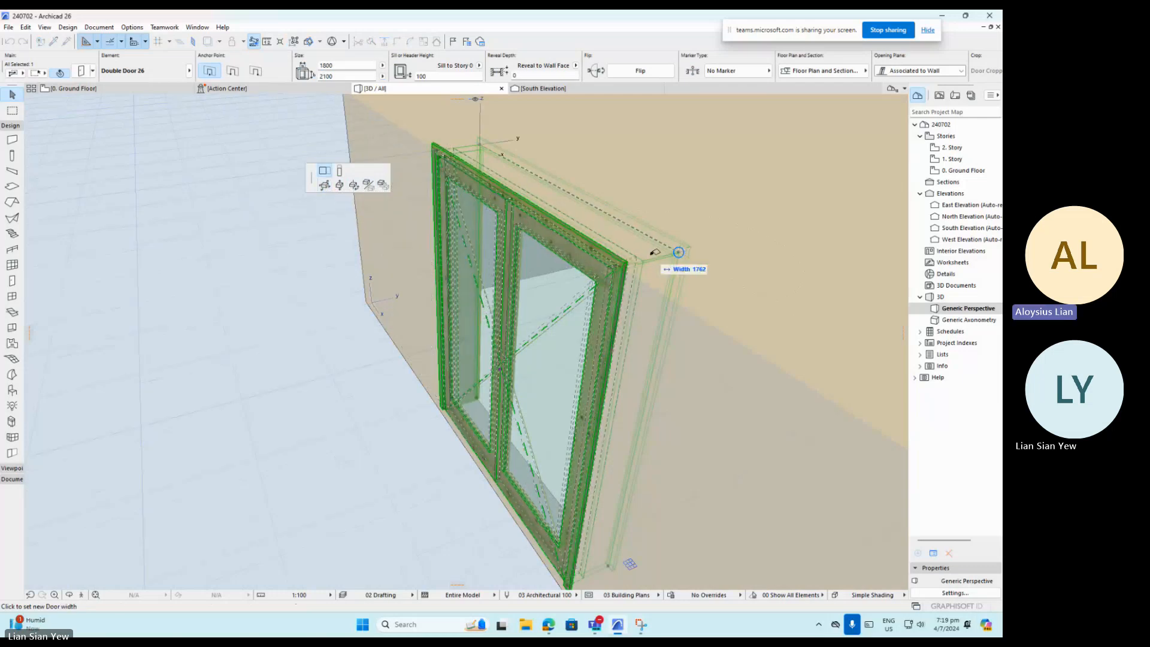
scroll(790, 340, down, 5)
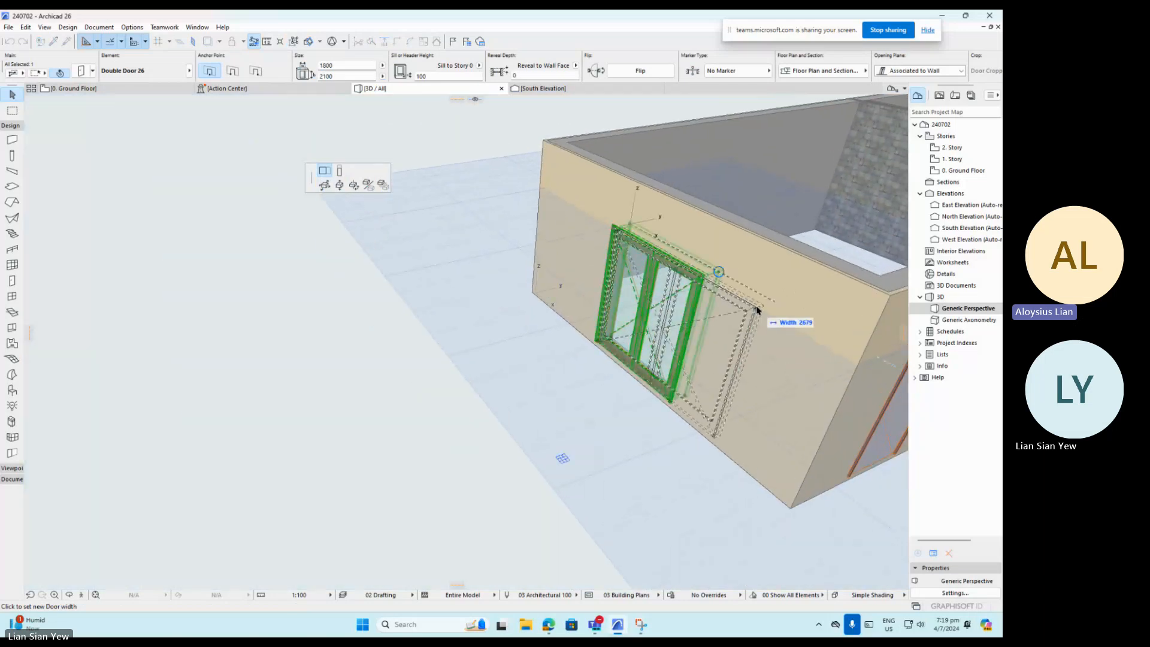
click(757, 310)
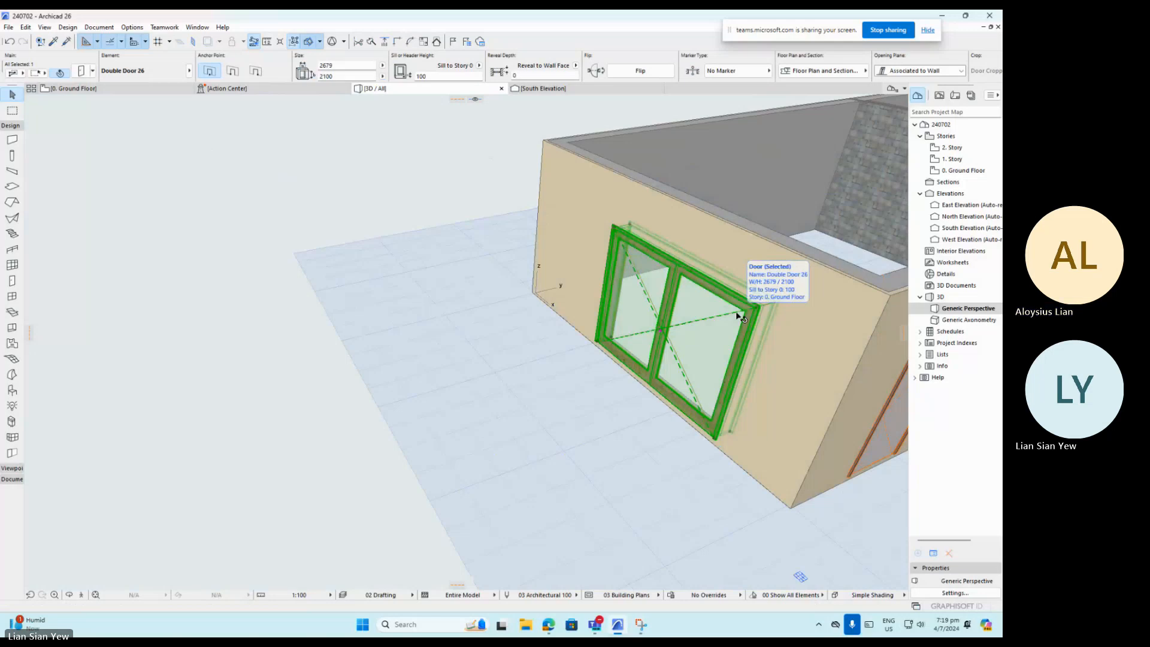
Set the double door's width to 2700 in its selection settings and clear the selection.
double_click(740, 318)
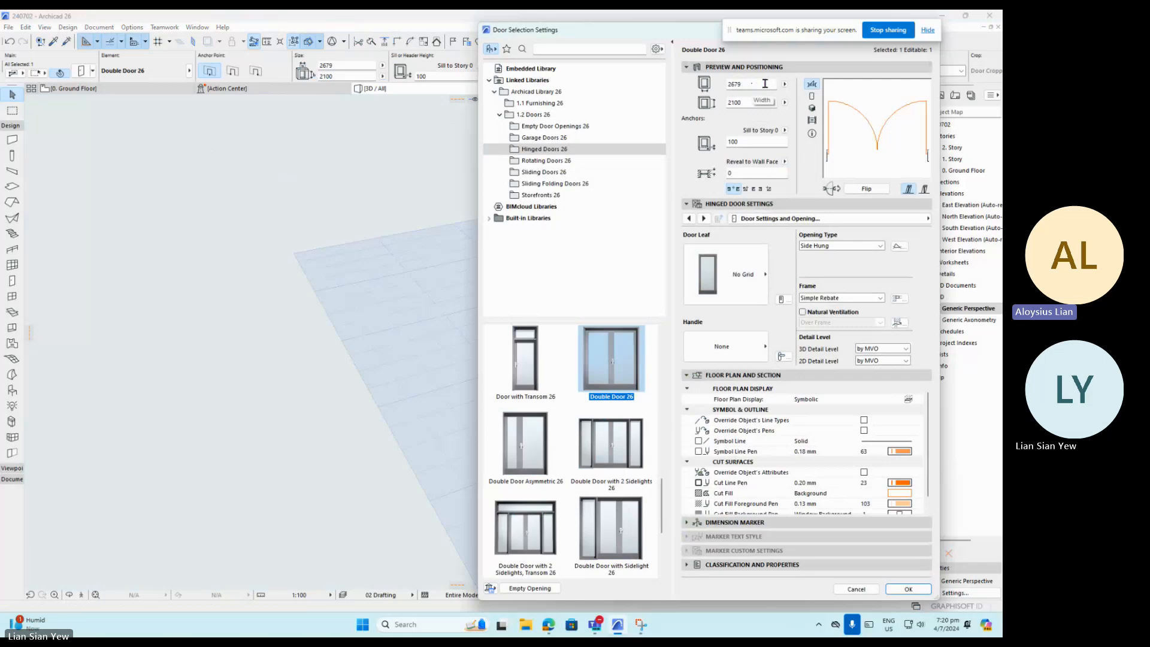
click(765, 84)
double_click(765, 84)
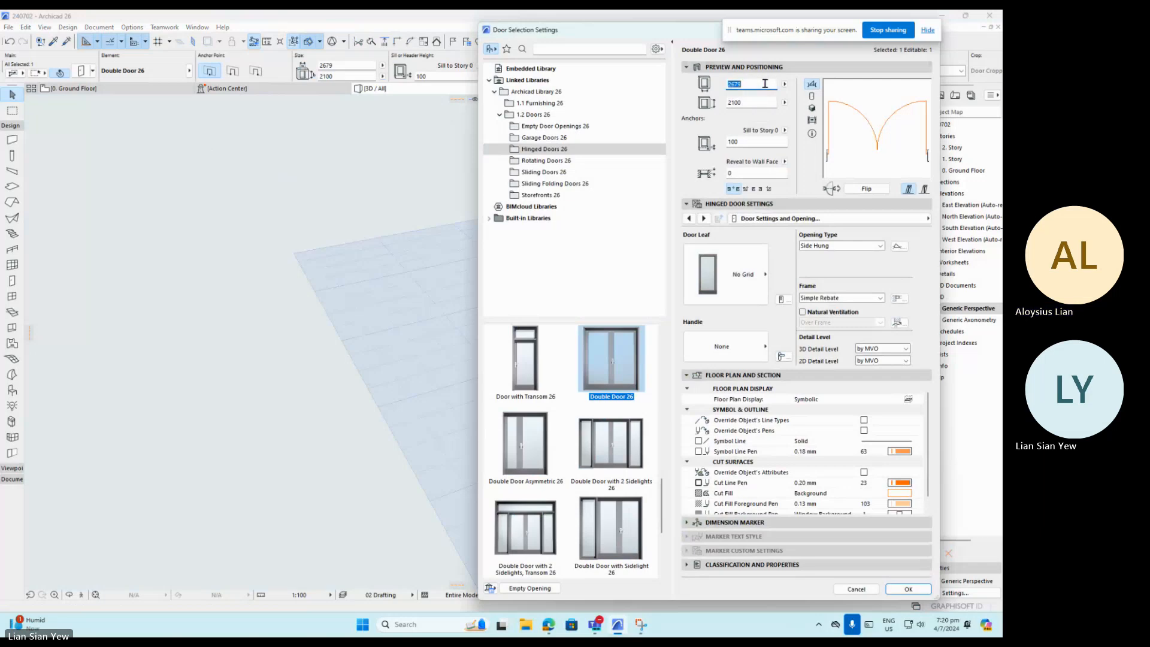
text(2)
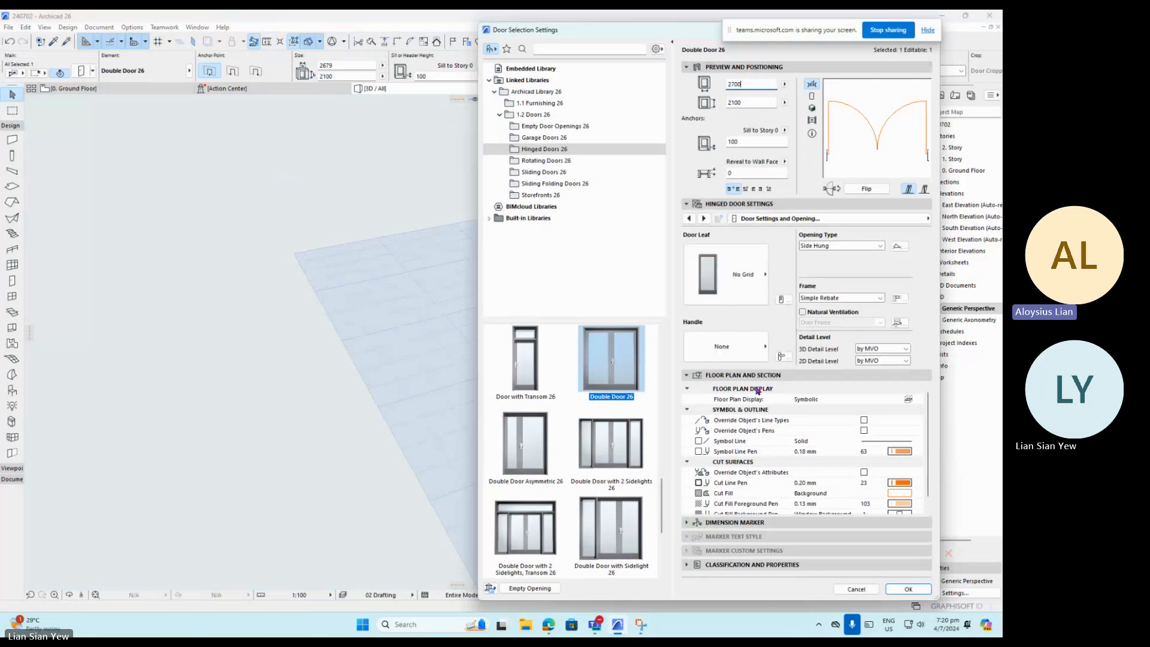
click(905, 589)
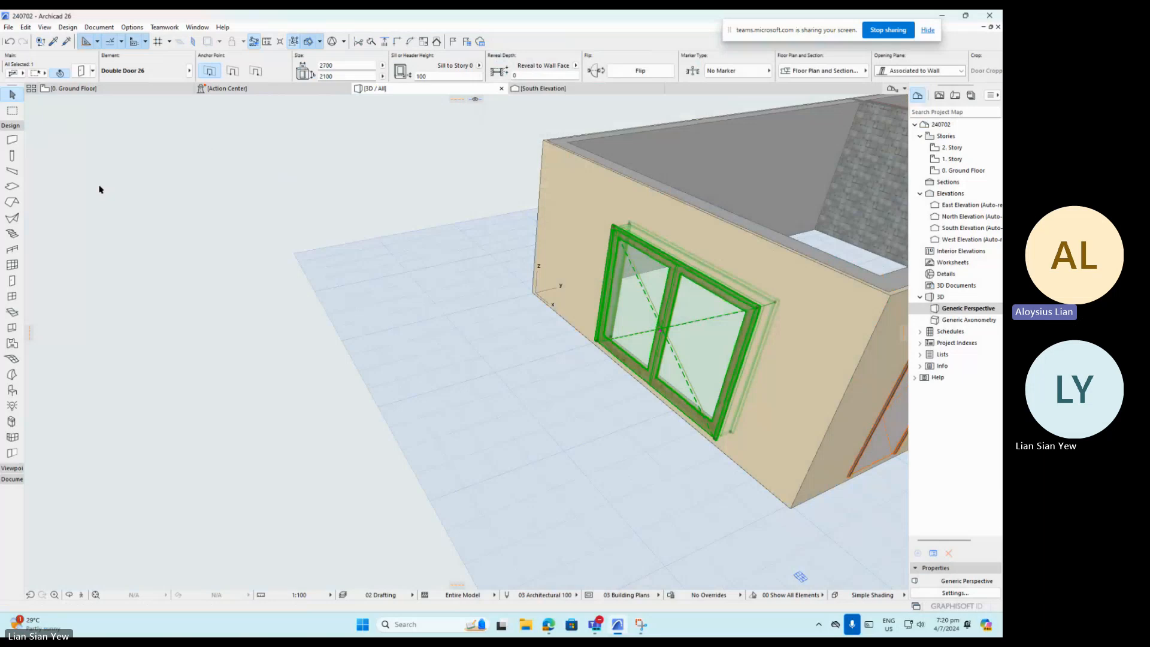
key(Escape)
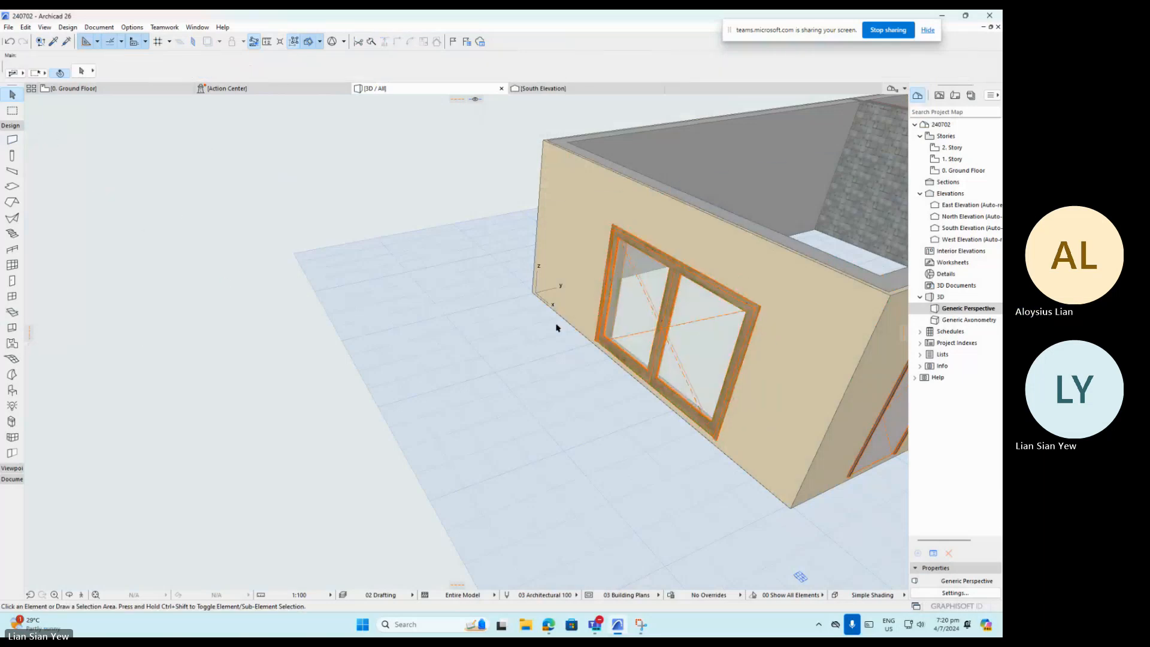
Delete the double door from the wall, undo the deletion, and clear the selection.
click(666, 334)
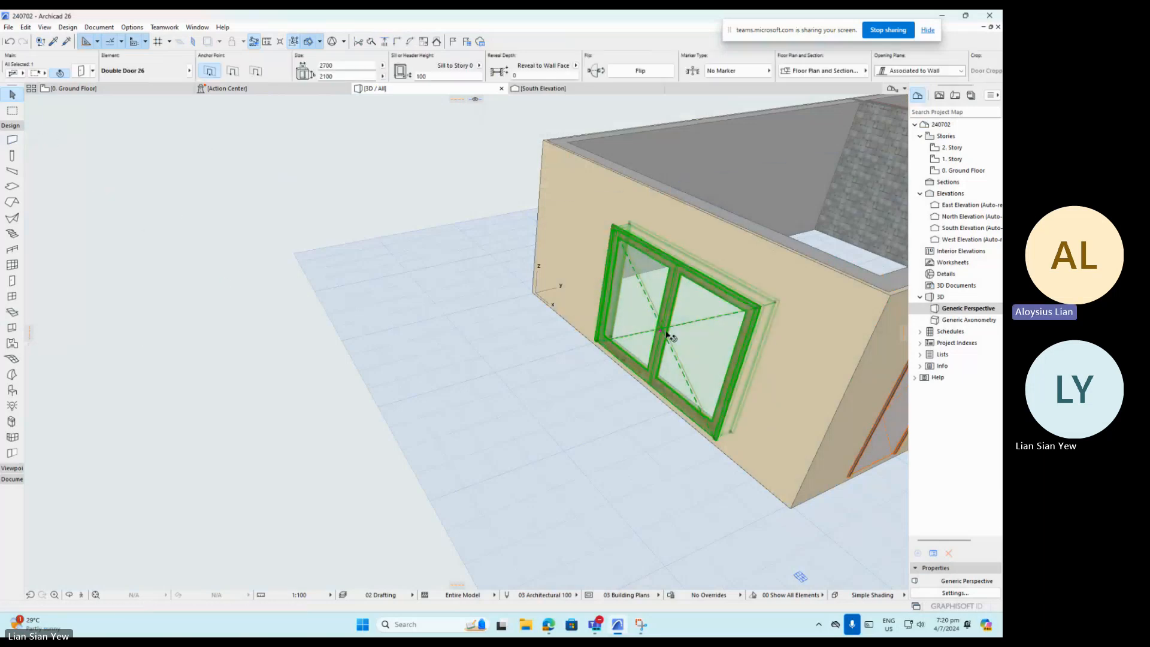
key(Delete)
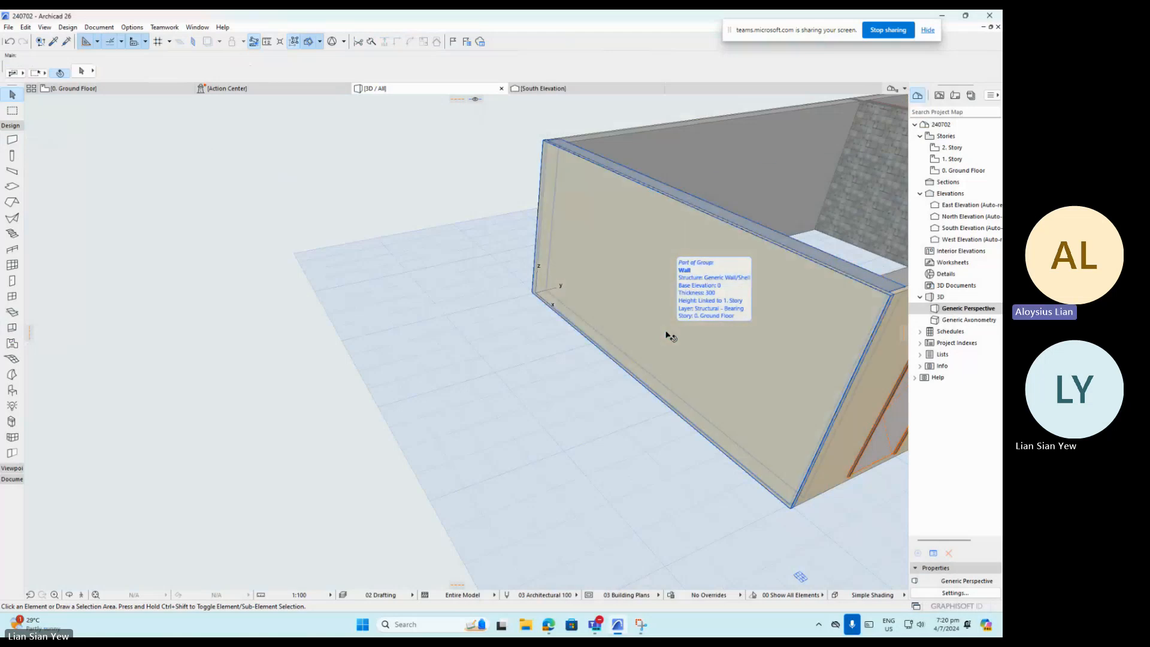
key(ctrl+z)
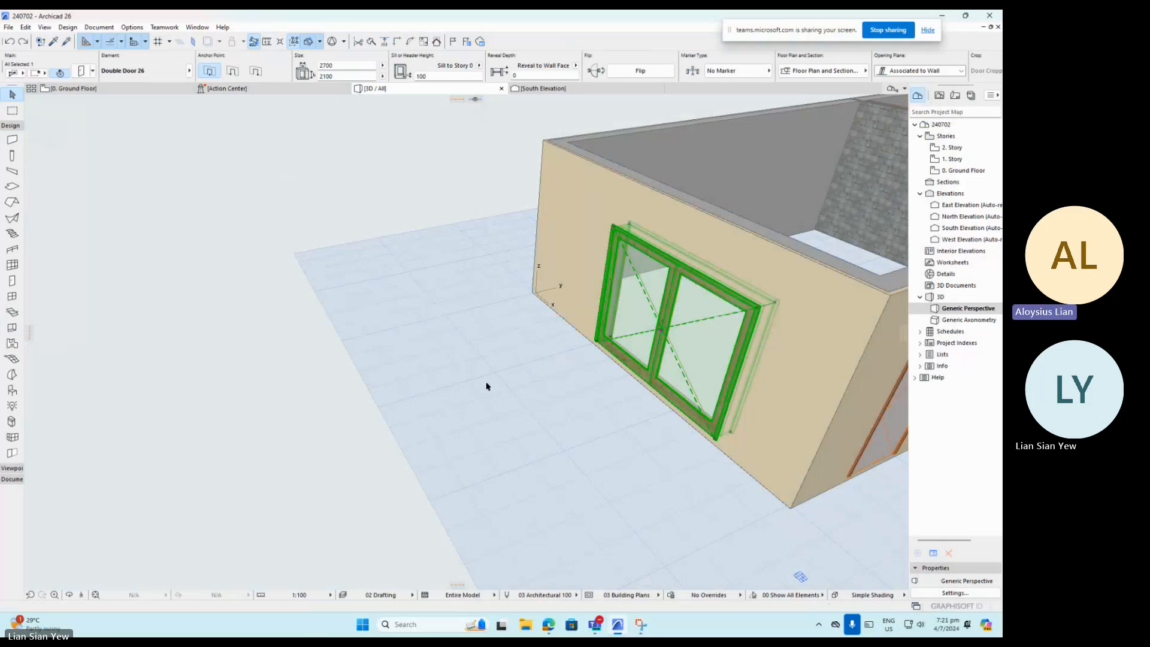
click(533, 411)
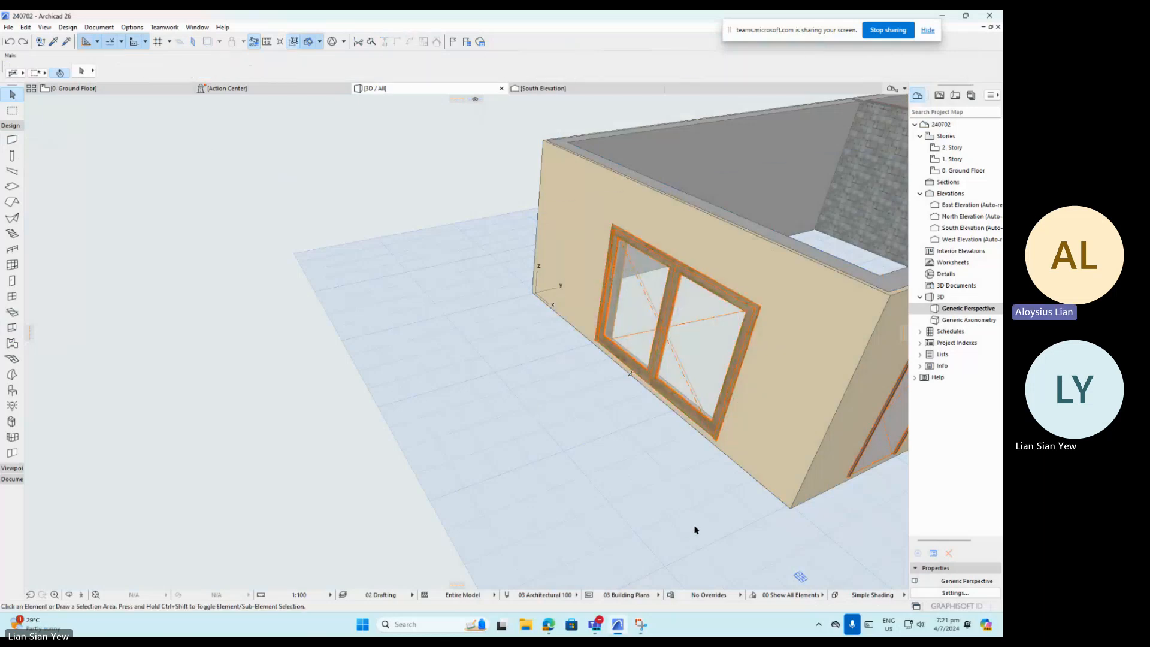
Select the double door in the 3D view, close up at the point where its two leaves meet.
shift+middle_drag(652, 541, 763, 457)
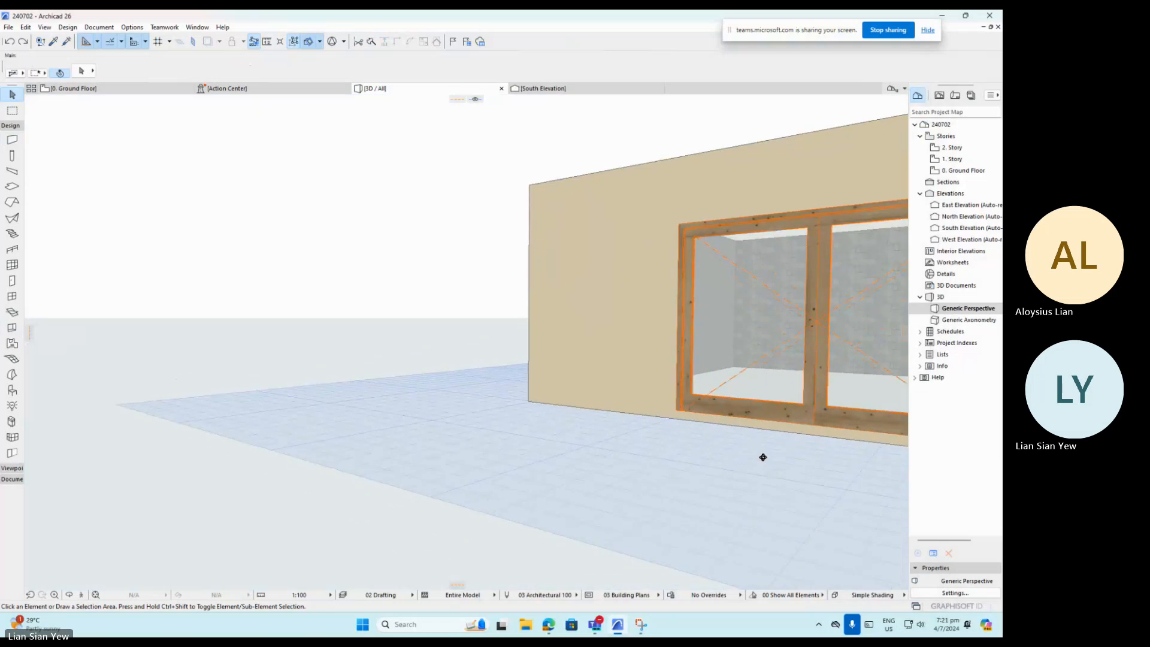
scroll(830, 312, up, 3)
scroll(815, 326, up, 2)
click(810, 335)
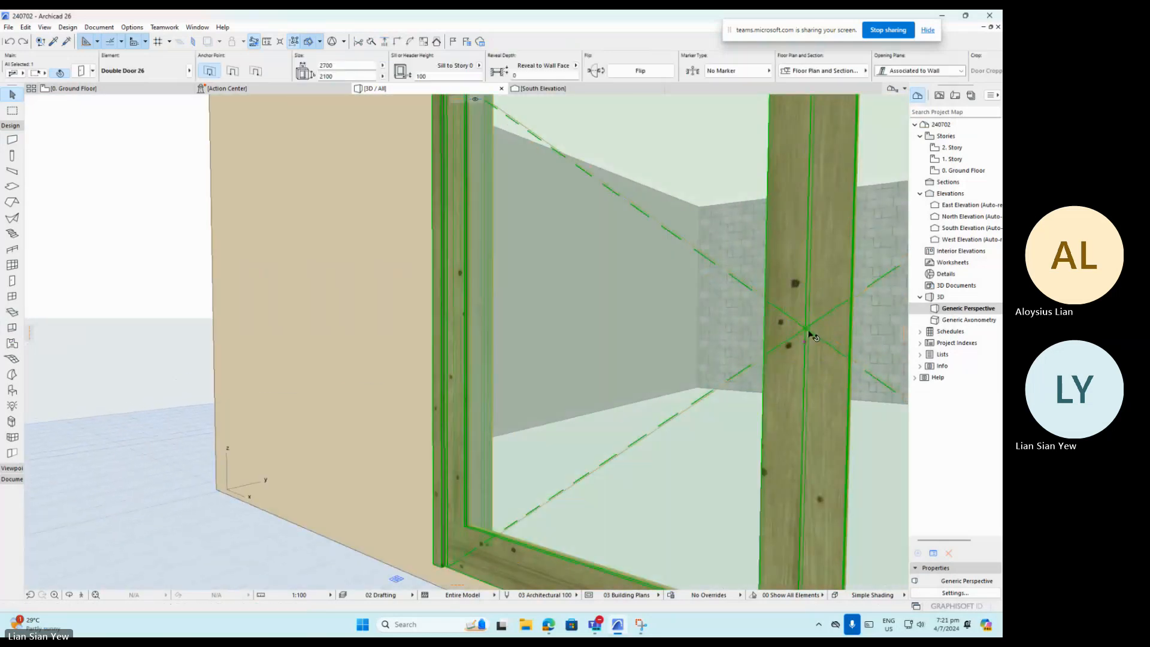
click(788, 341)
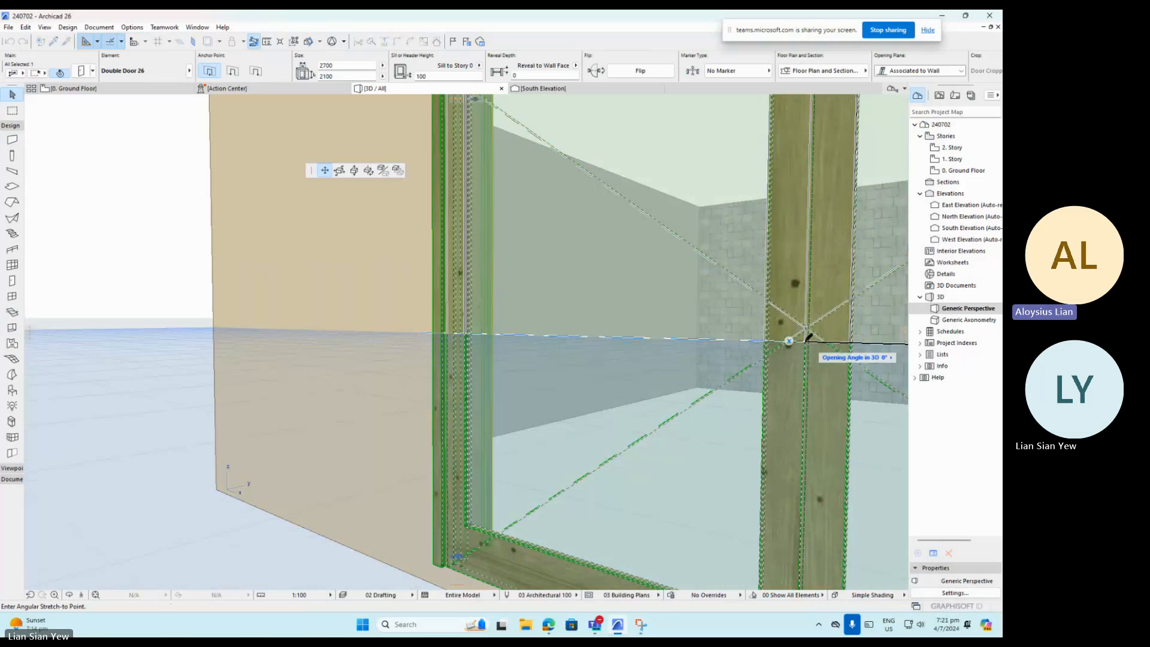
key(Escape)
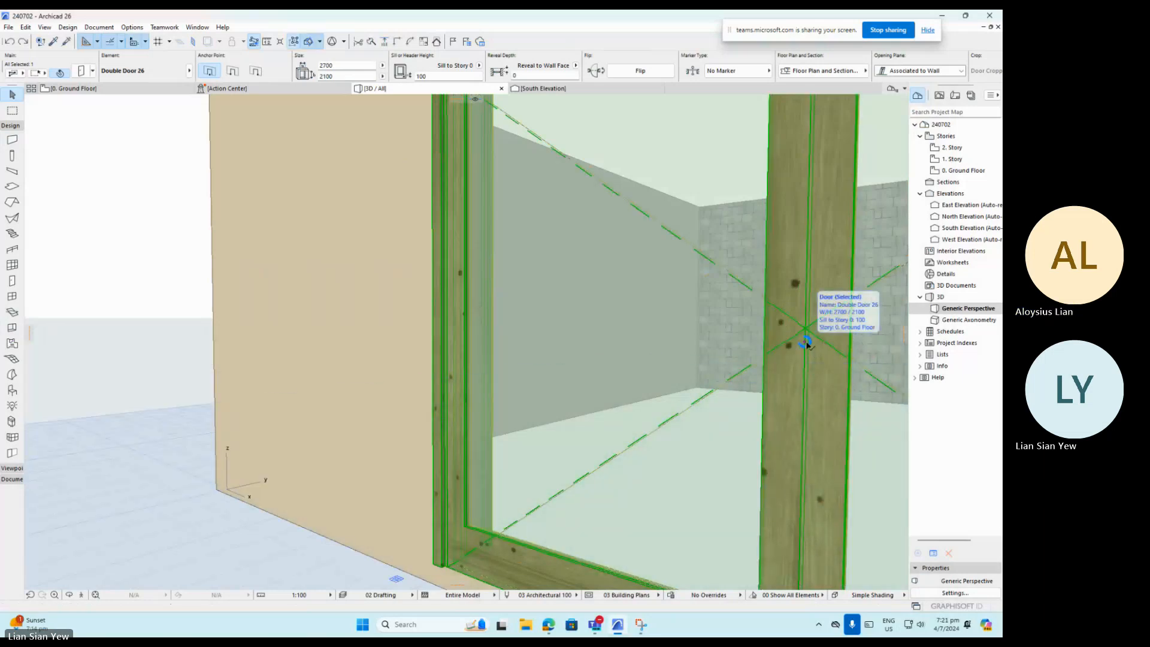
click(807, 344)
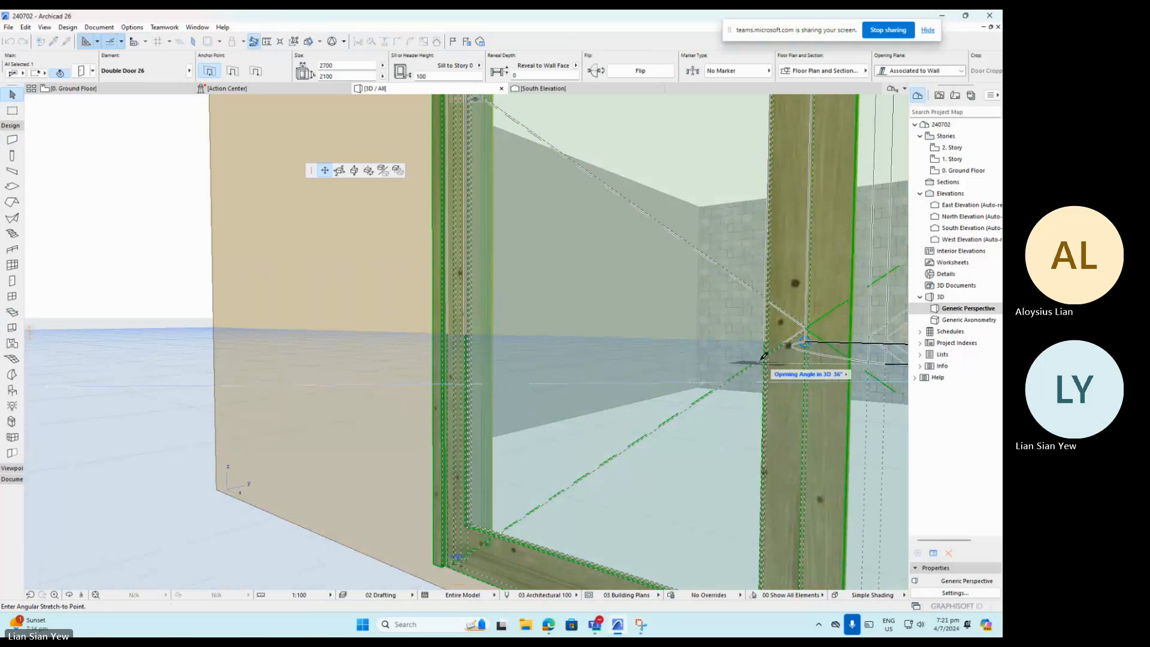
scroll(763, 356, down, 6)
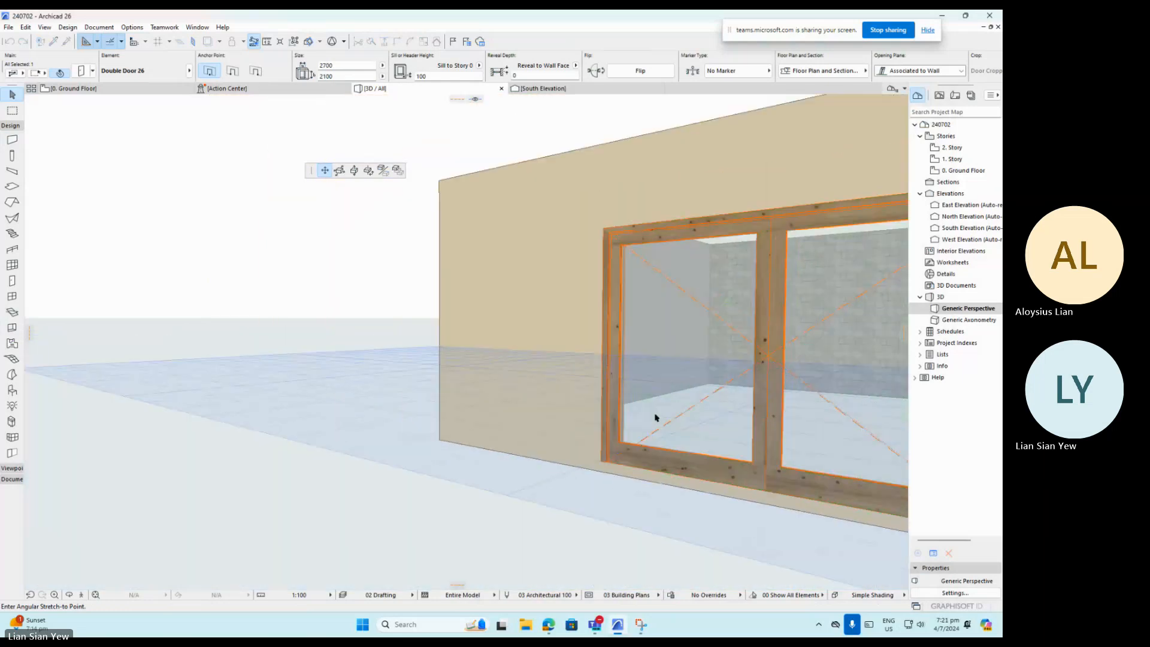
scroll(655, 418, down, 2)
shift+middle_drag(711, 400, 772, 455)
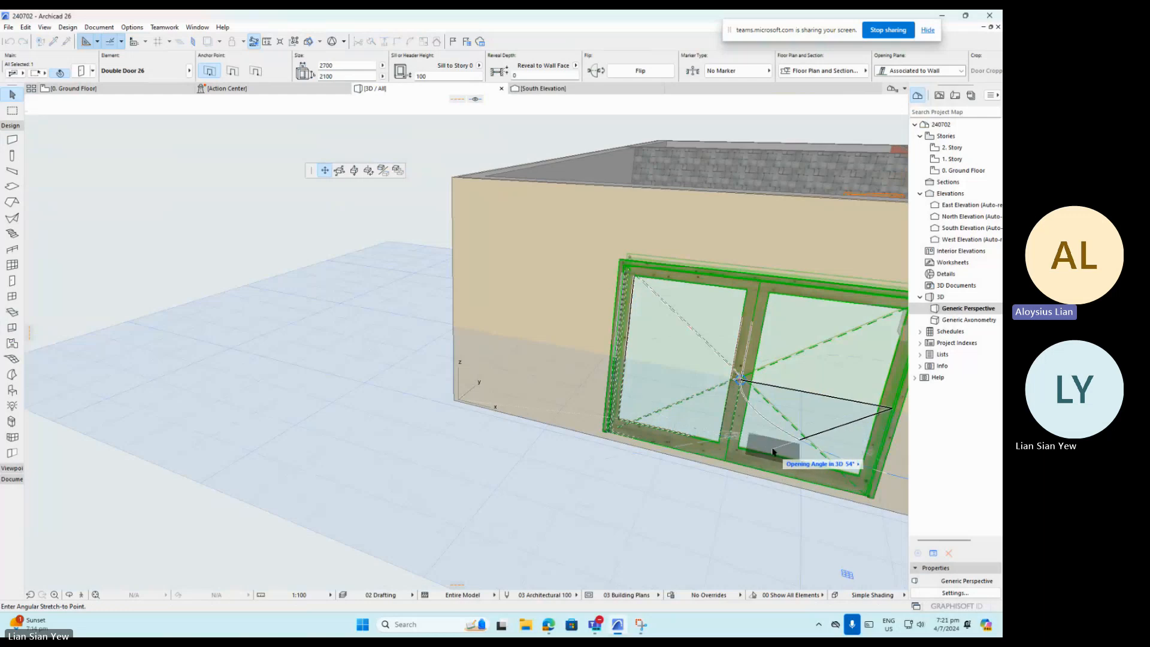
key(Escape)
Swing the double door's right leaf open freehand from its mid-height edge point in 3D, and undo the stretch.
scroll(712, 444, down, 2)
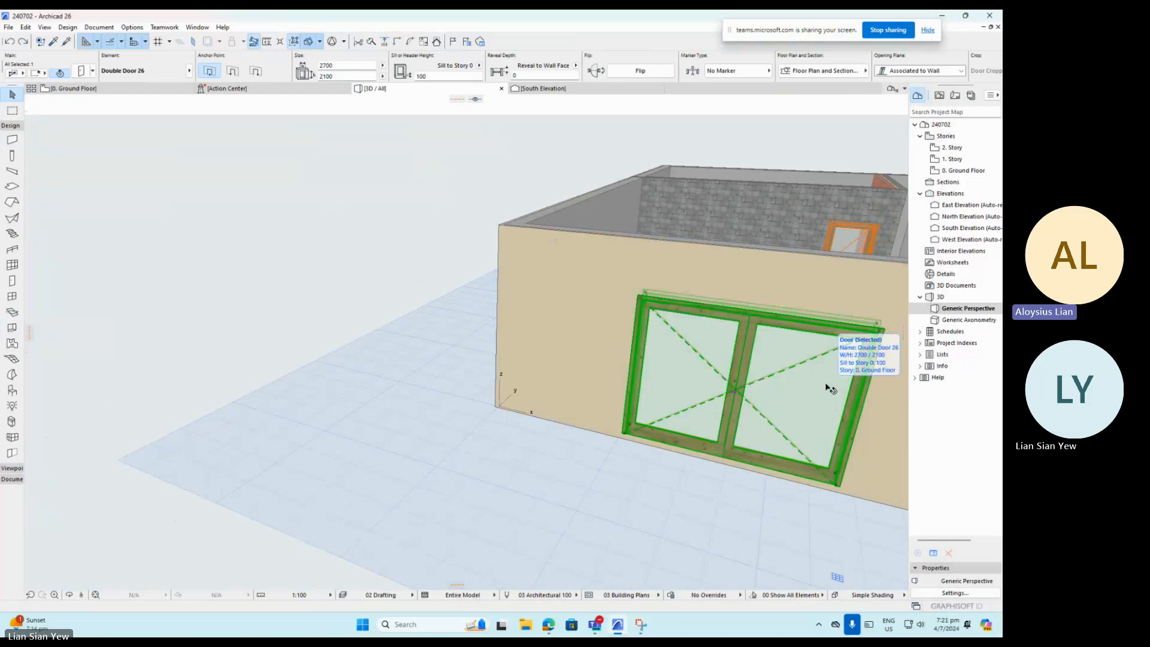
scroll(766, 426, up, 4)
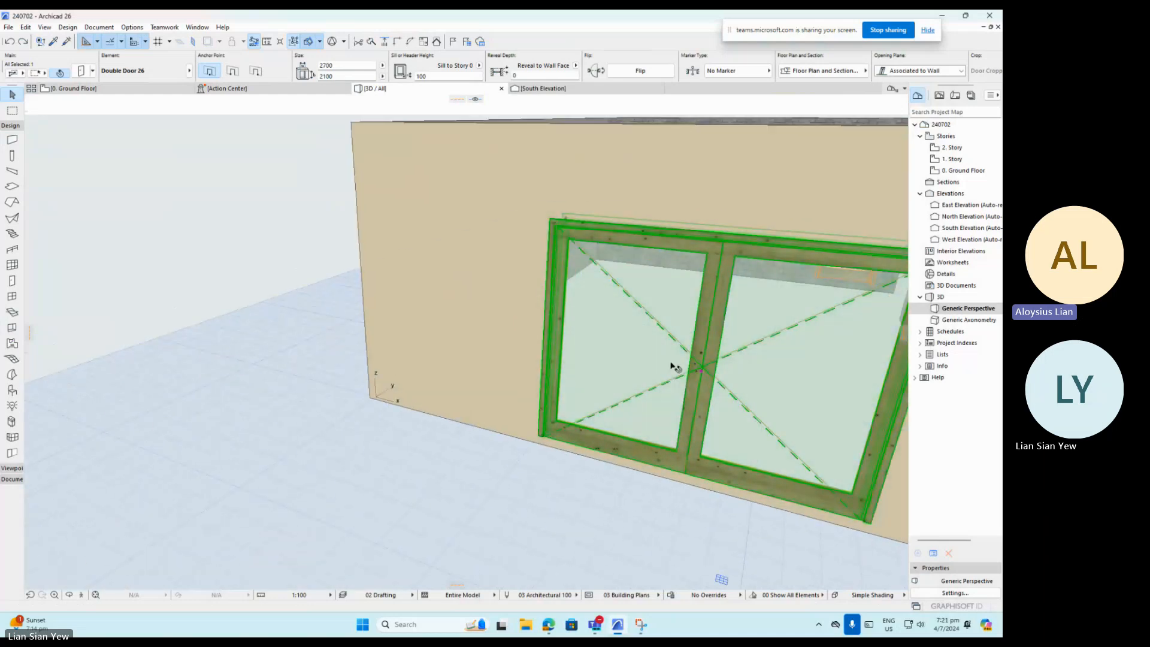
scroll(778, 372, down, 3)
scroll(762, 377, up, 5)
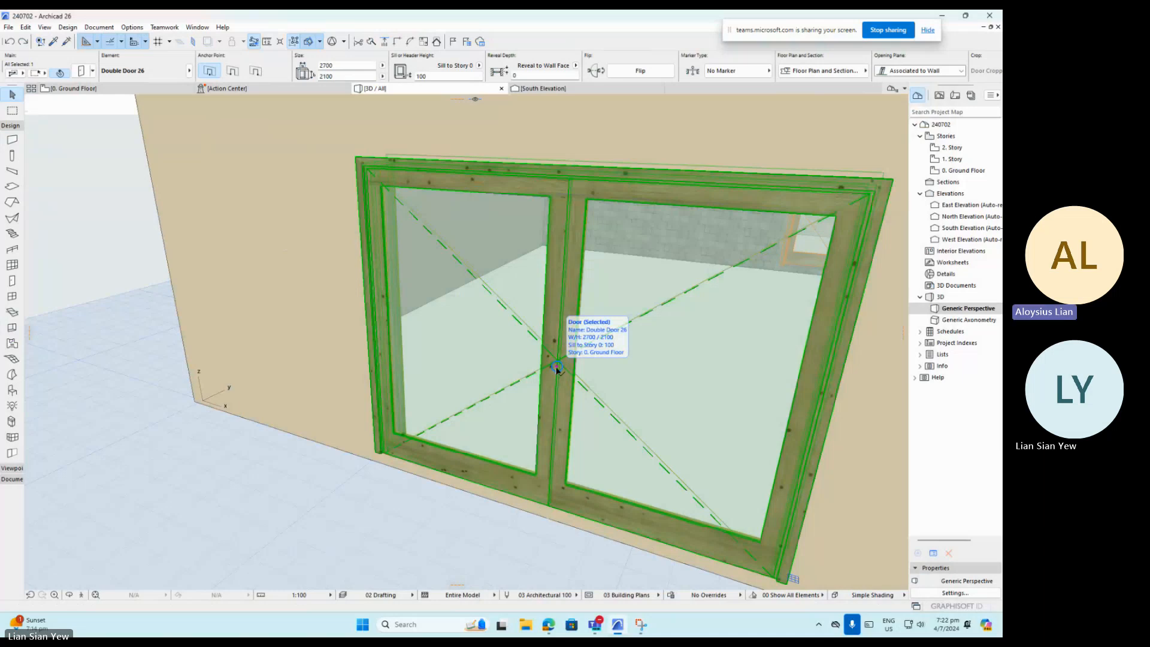
click(556, 367)
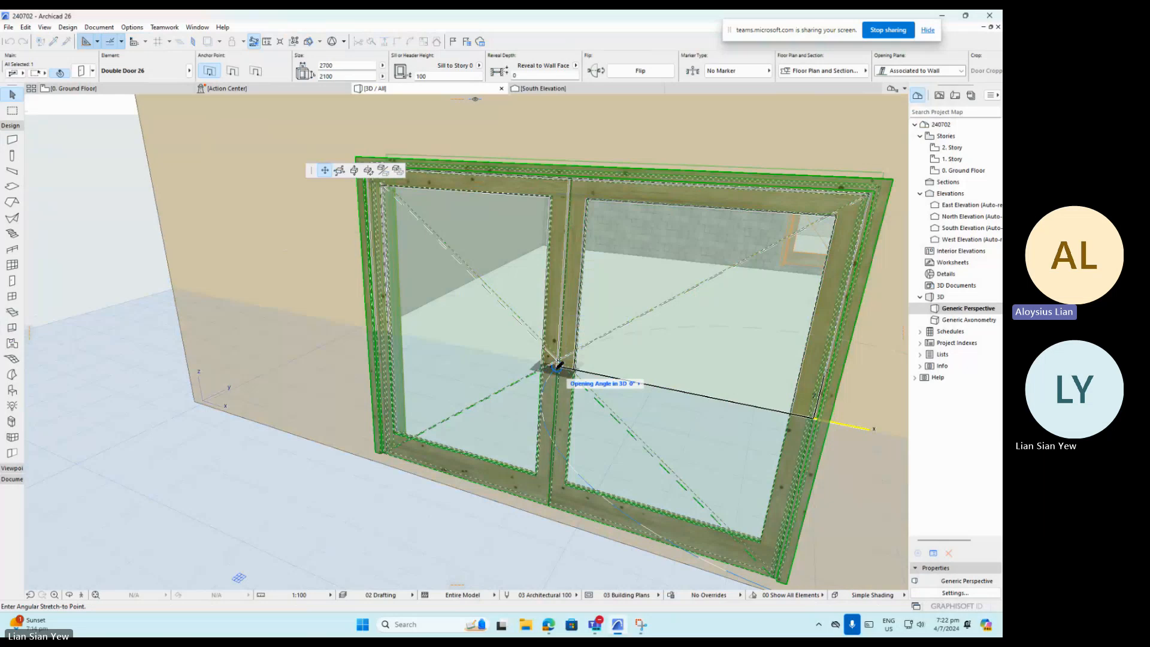
scroll(558, 397, down, 2)
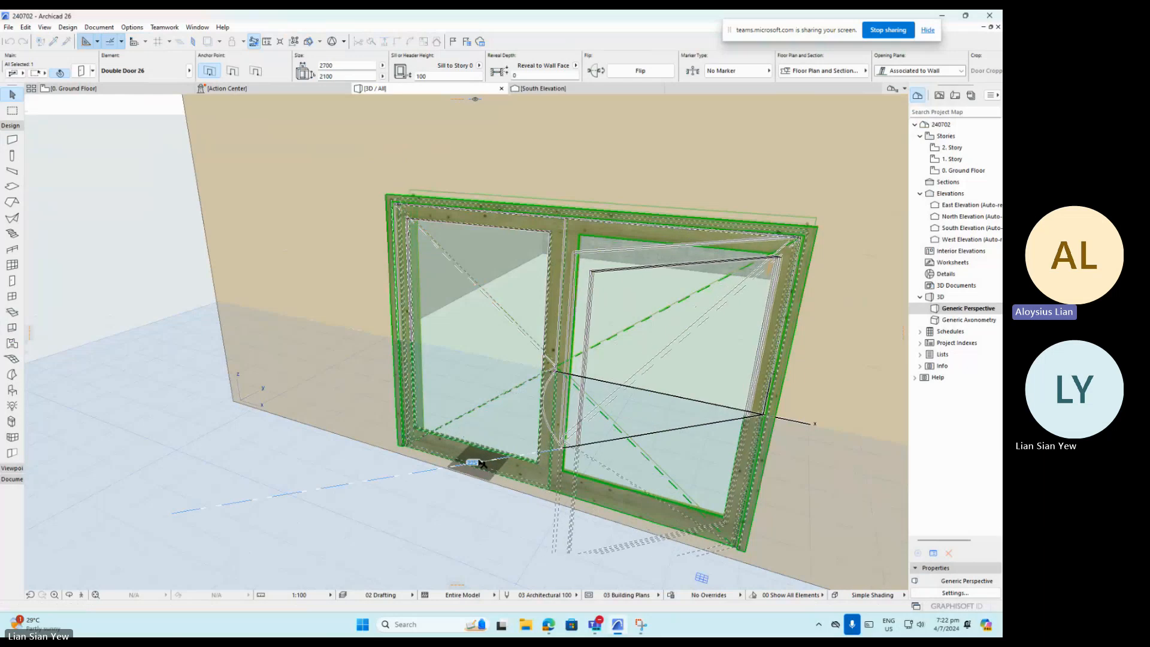
click(459, 467)
scroll(495, 357, up, 2)
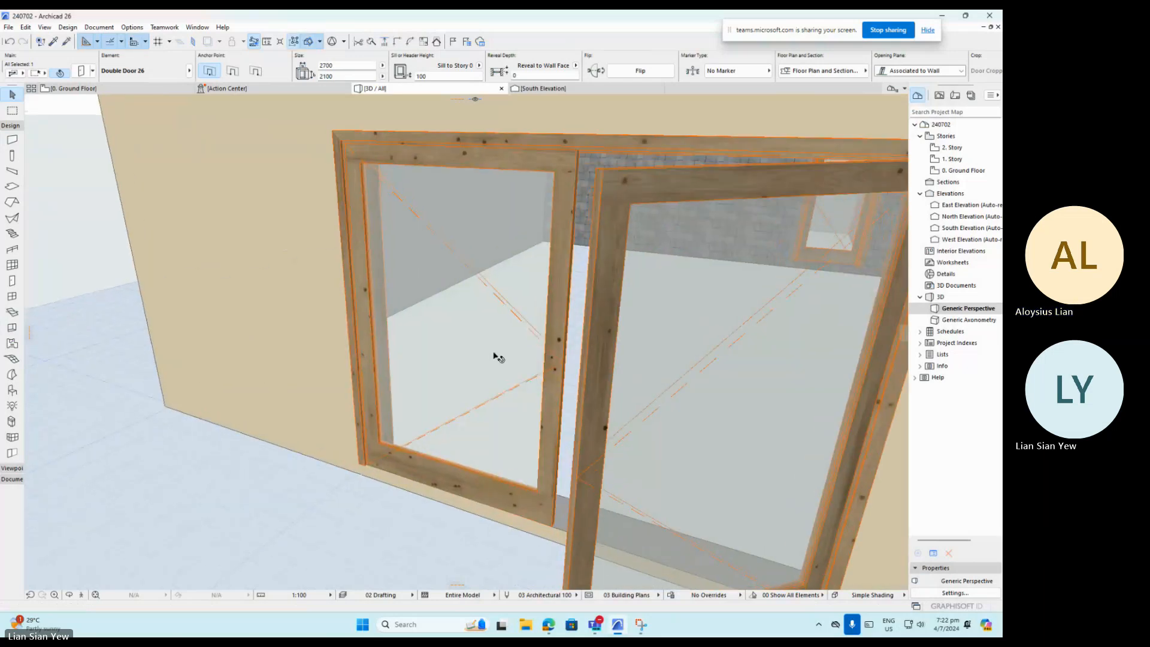
key(ctrl+z)
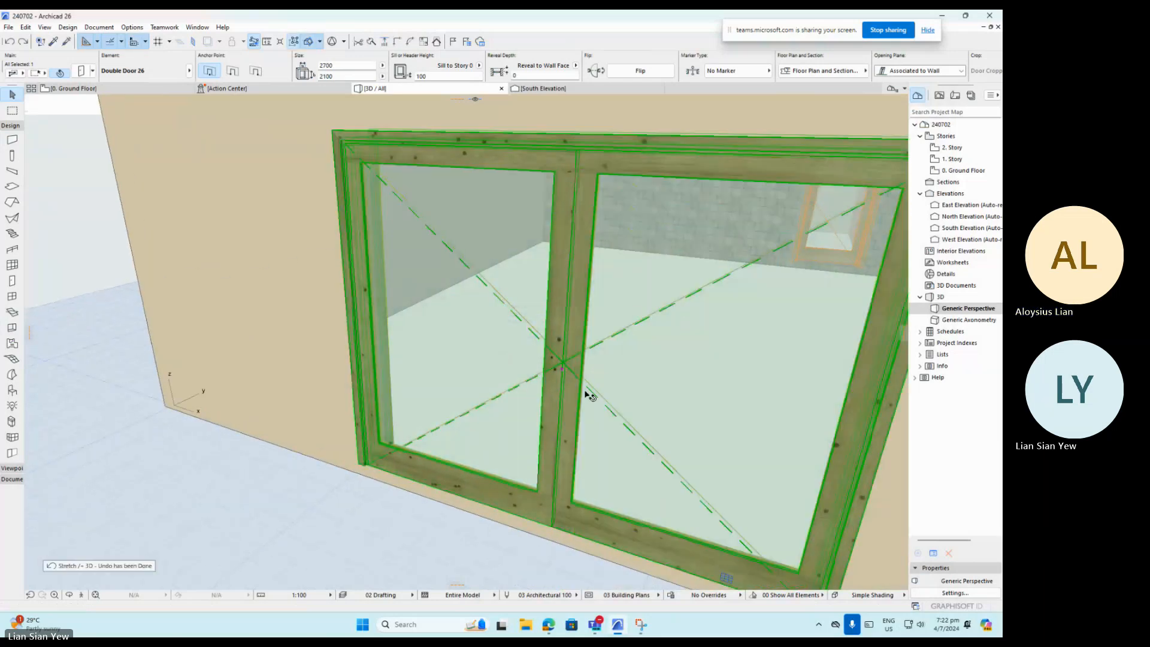
Open the double door's right leaf outward to a 3D opening angle of about 60°.
scroll(575, 388, up, 2)
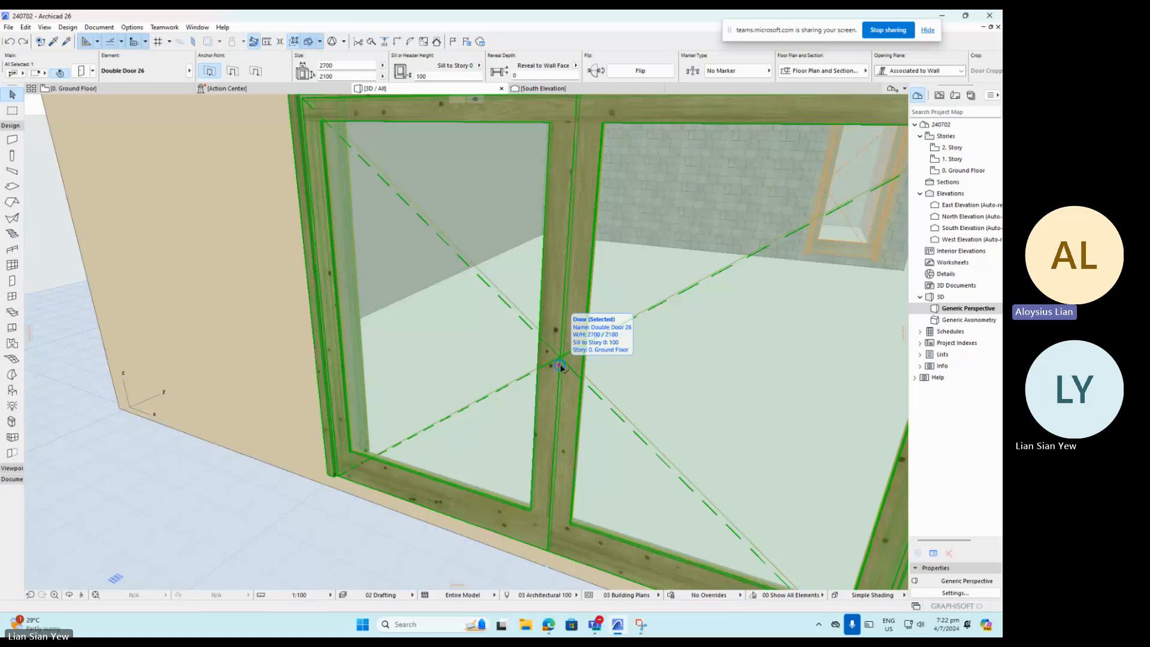
click(559, 365)
scroll(557, 369, down, 3)
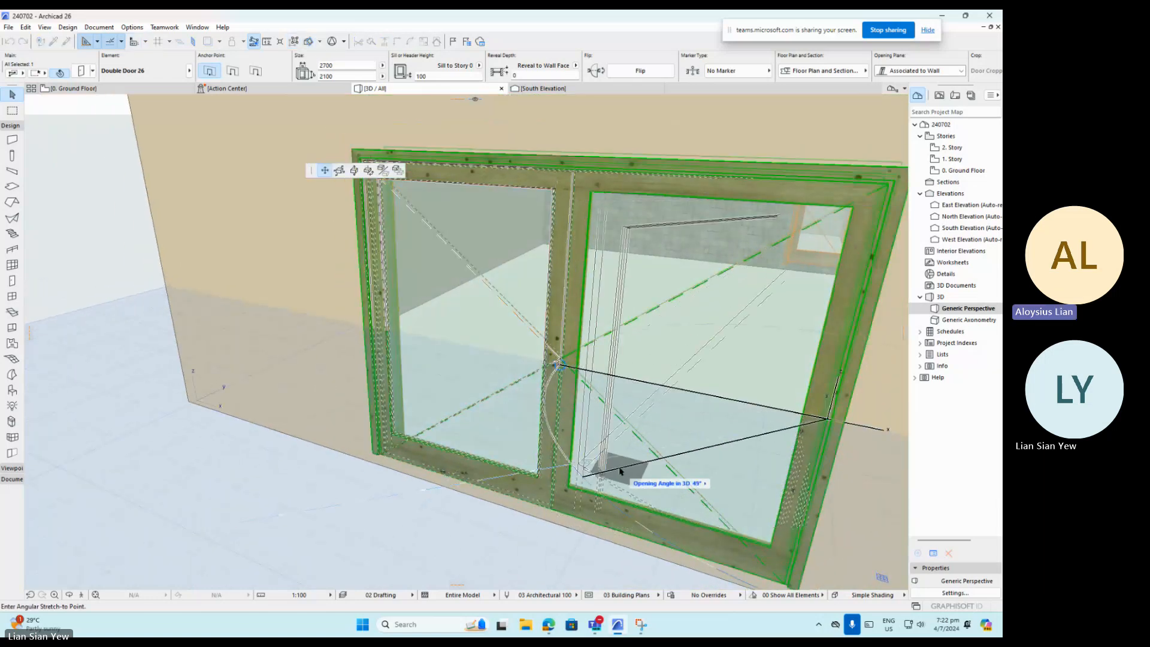
scroll(609, 405, down, 3)
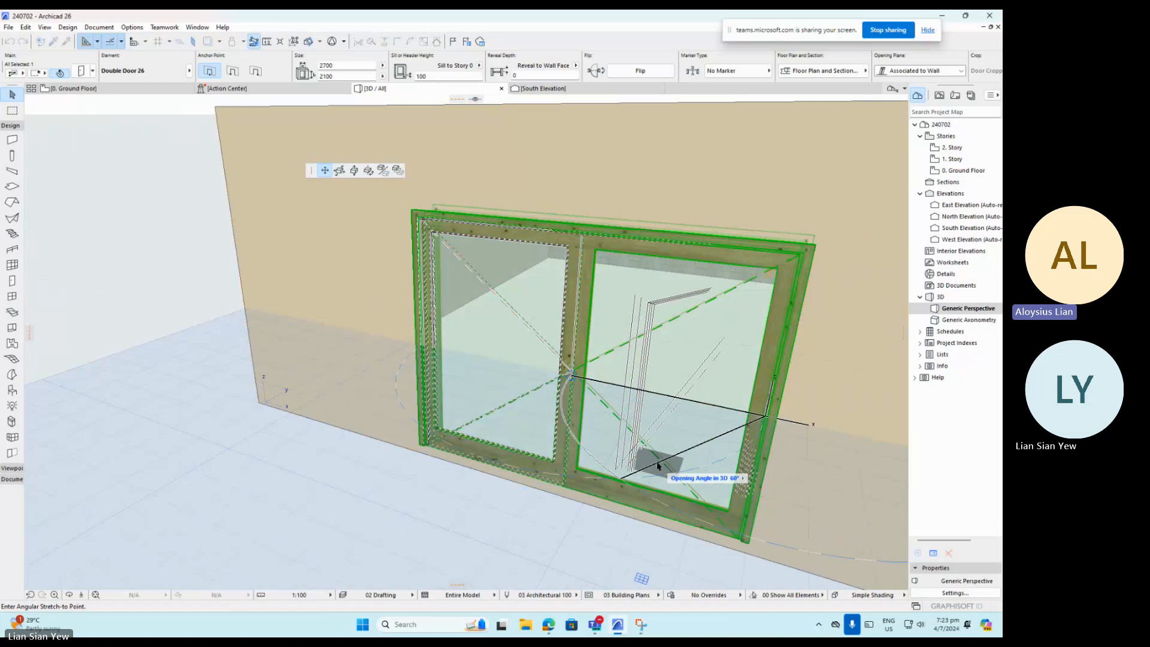
key(Tab)
key(Return)
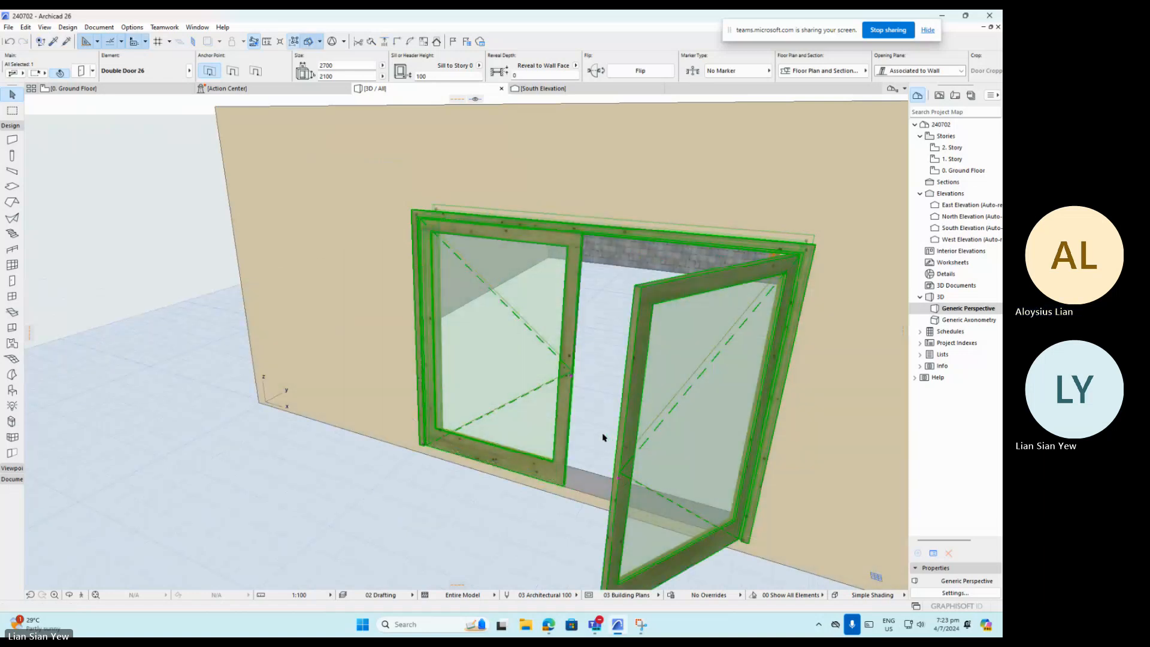
Set the 3D opening angle of the double door's left end panel to 90° from its mid-height edge point.
scroll(602, 413, down, 3)
scroll(590, 398, up, 4)
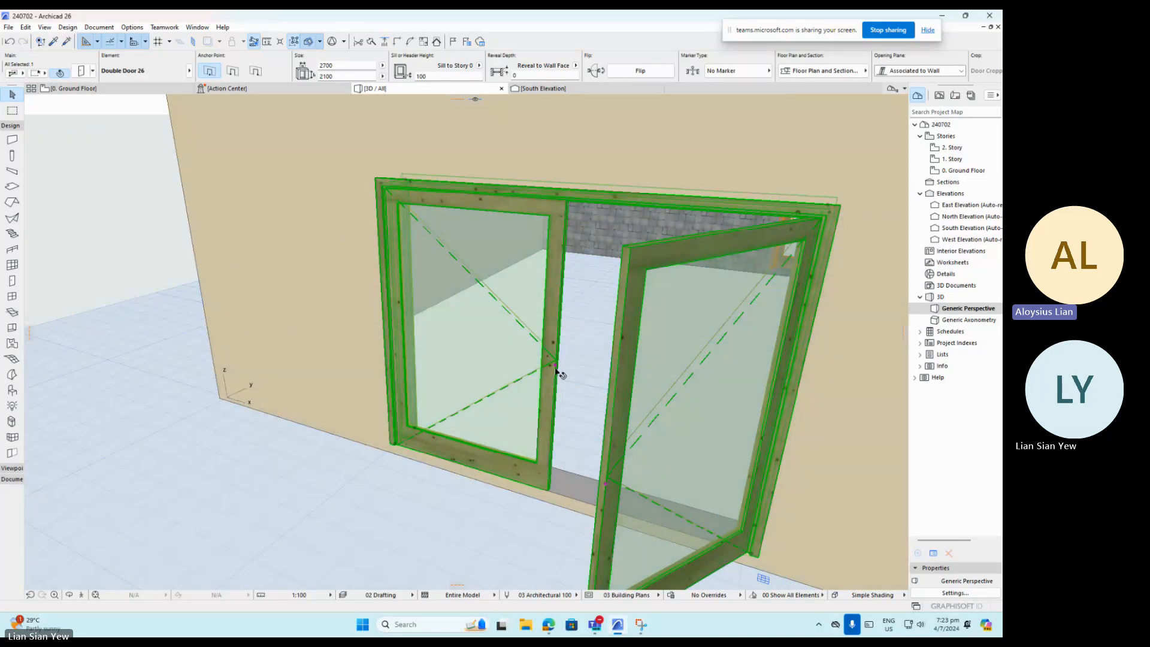
click(556, 370)
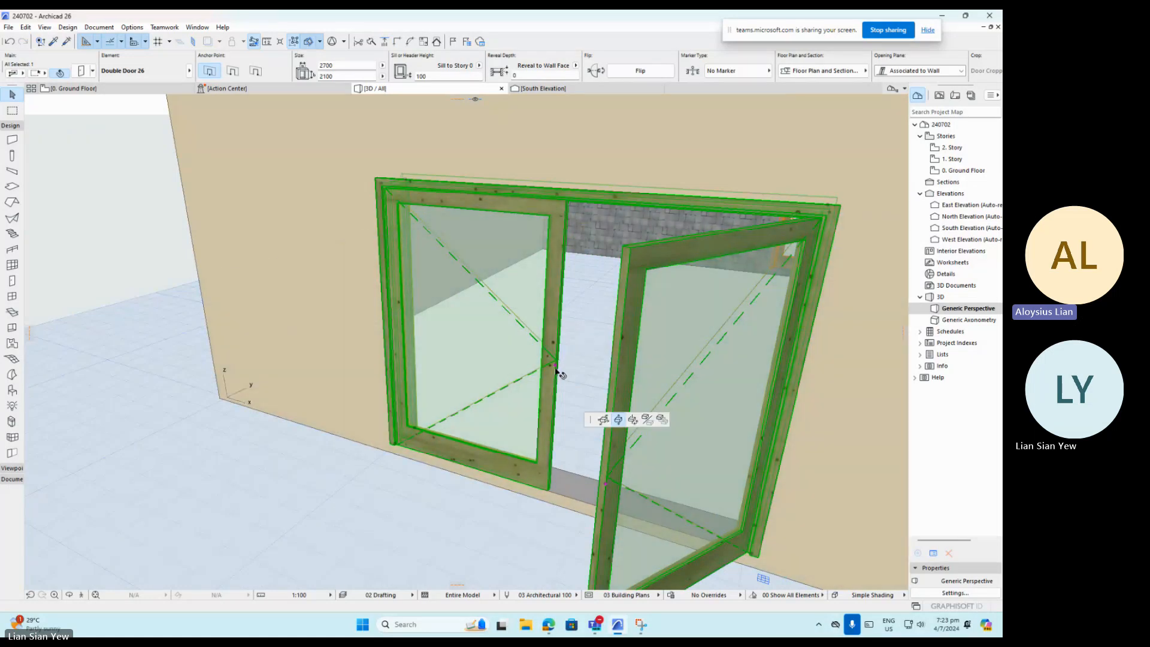
click(493, 369)
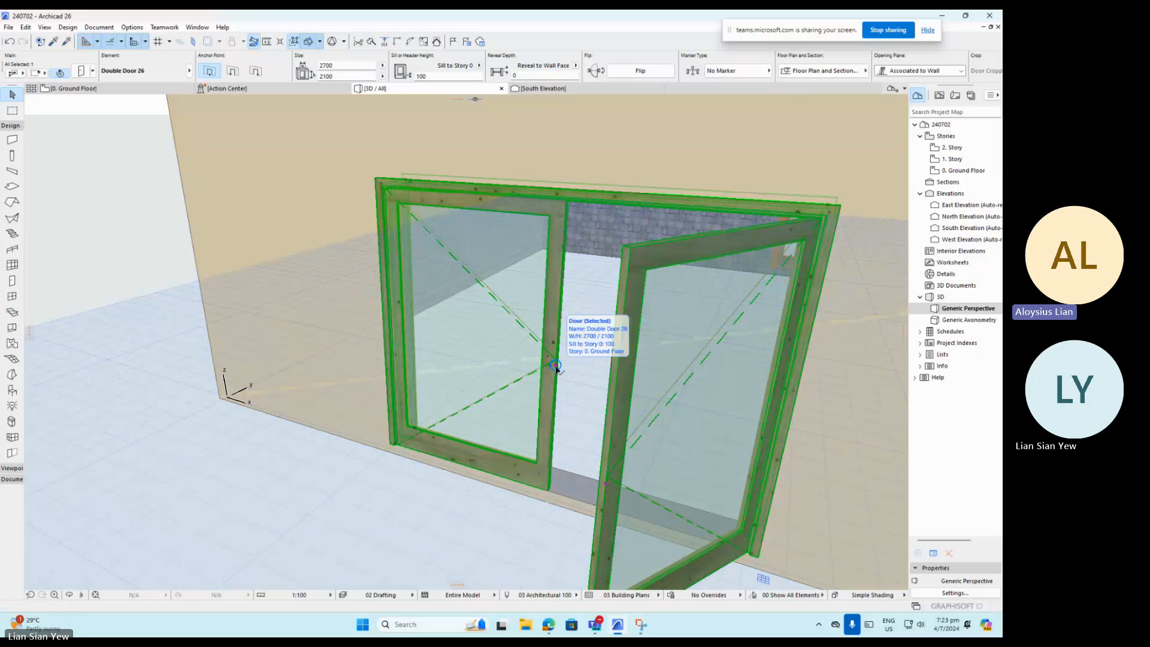
click(555, 366)
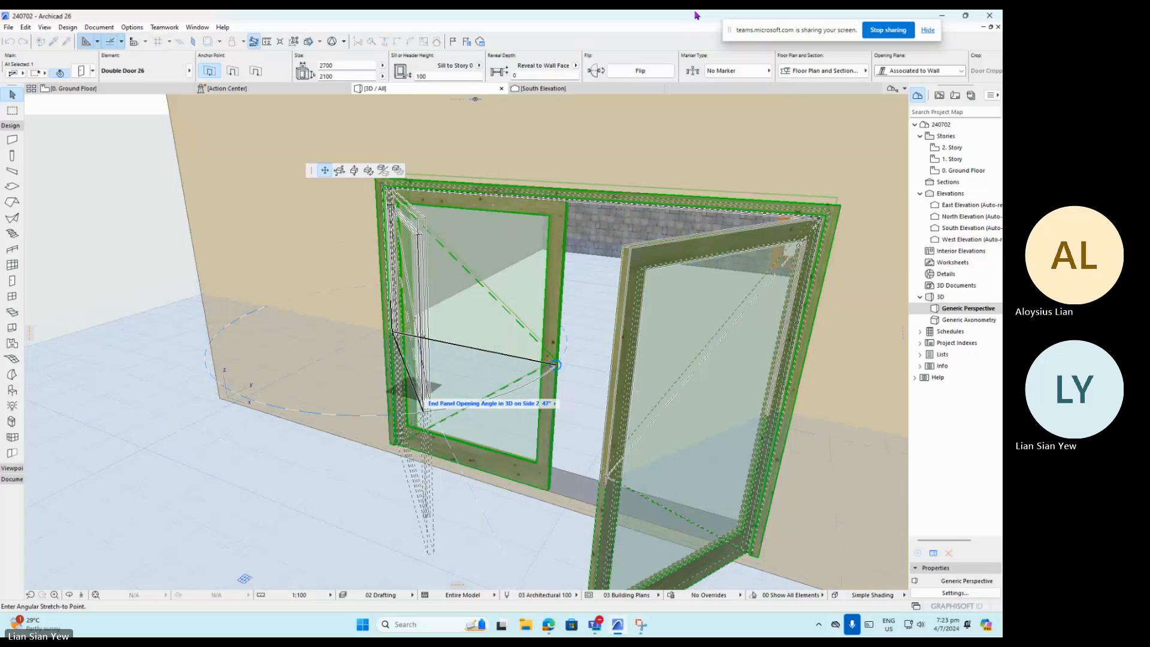
text(9)
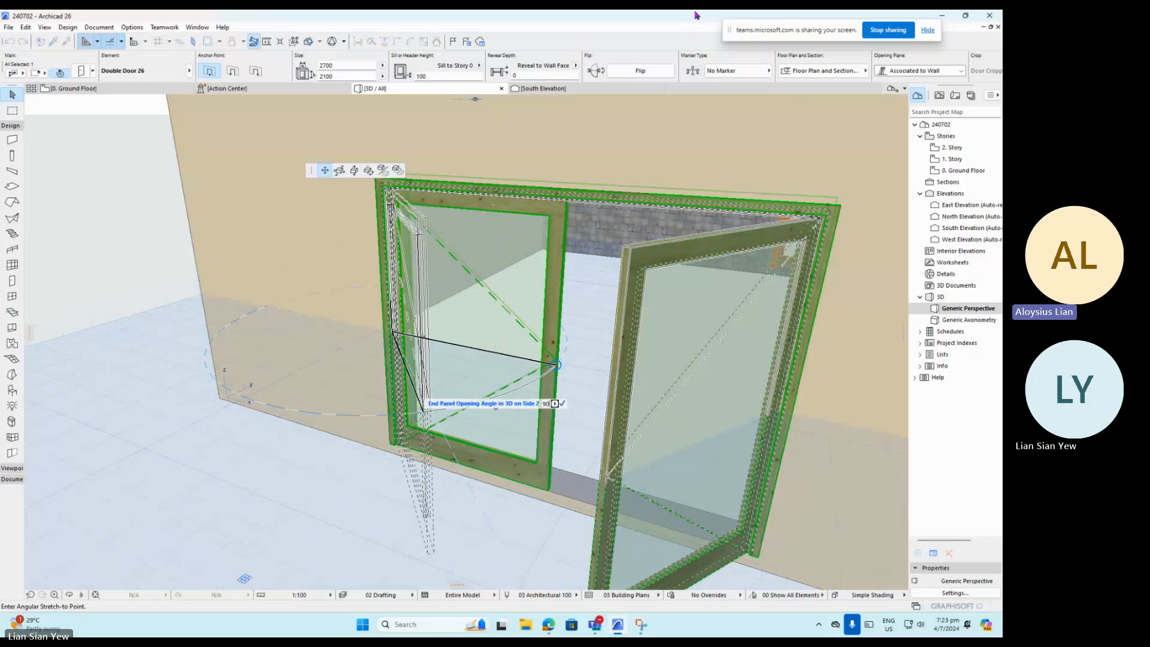
text(0)
key(Return)
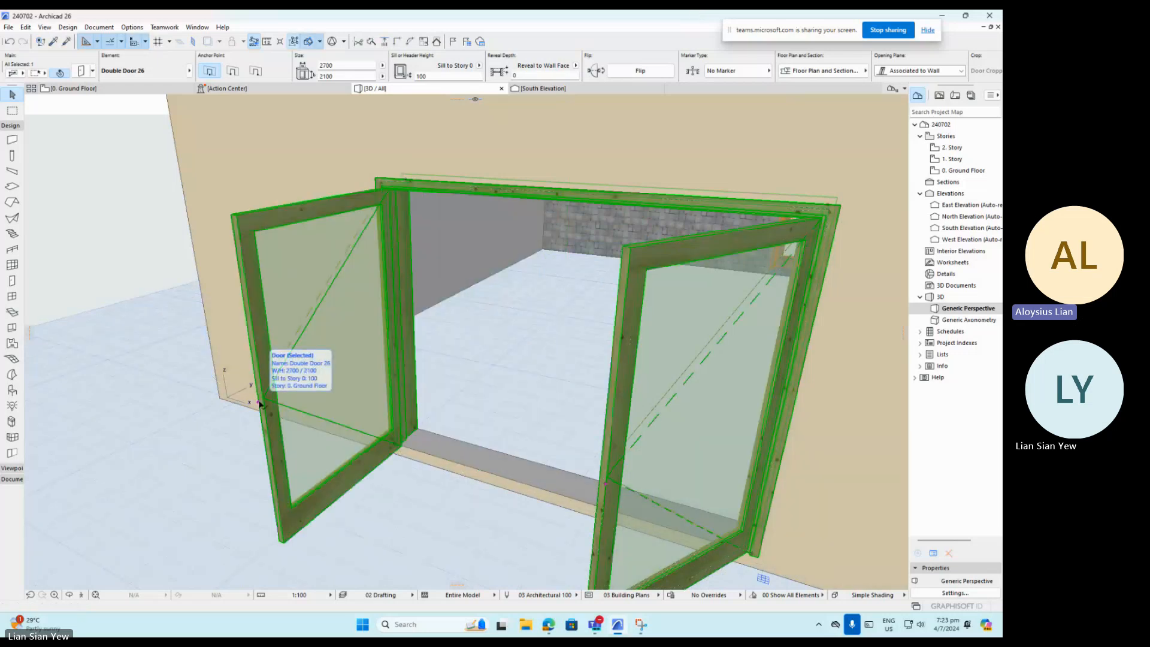
scroll(477, 334, down, 5)
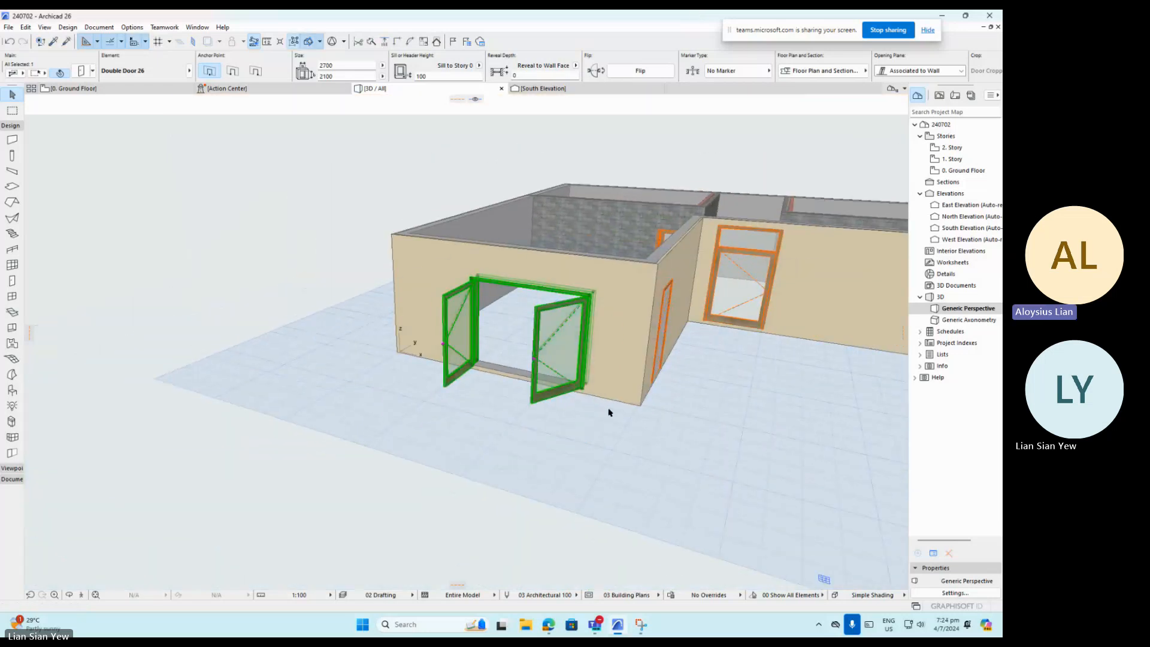
drag(616, 405, 746, 375)
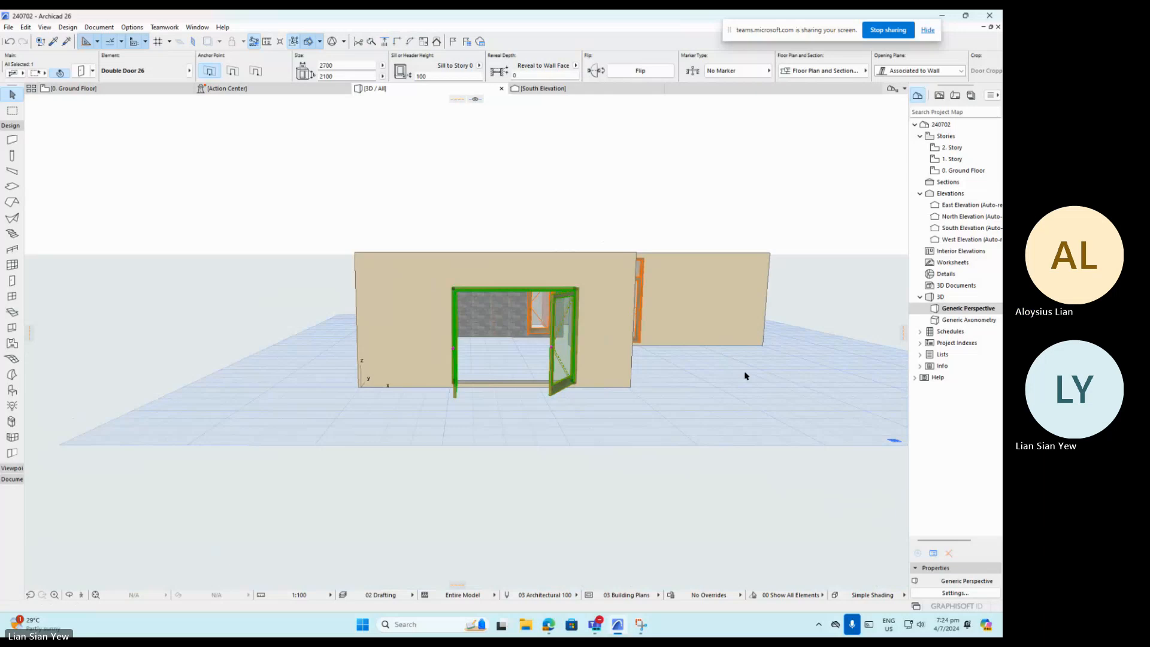
scroll(743, 375, down, 3)
scroll(617, 342, up, 5)
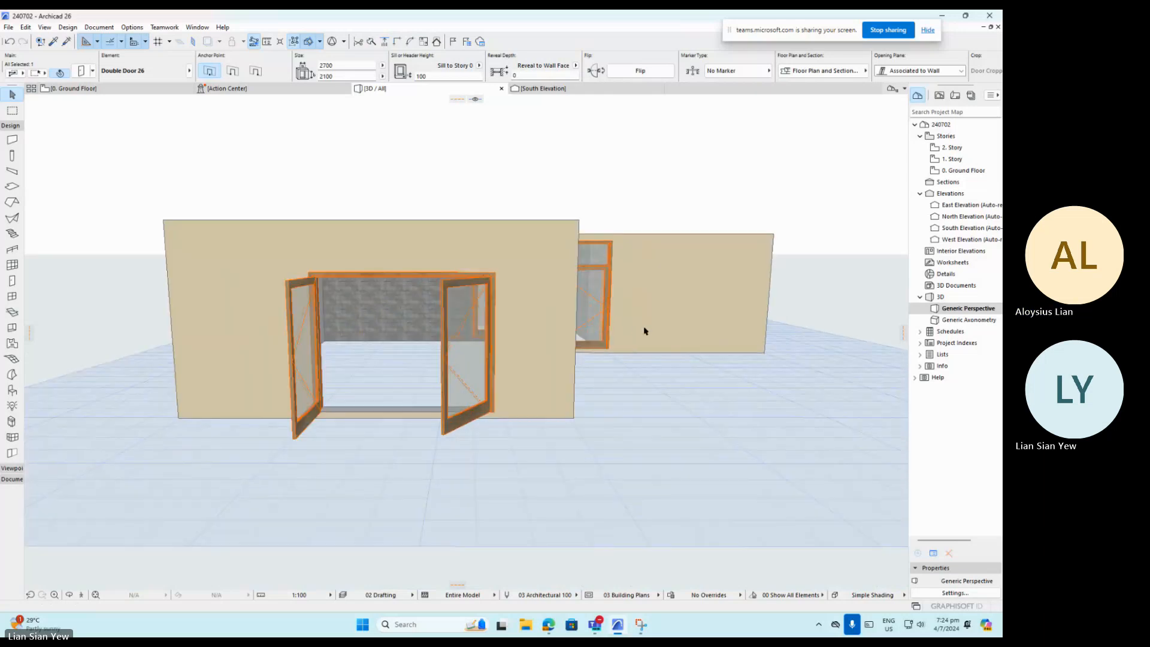
scroll(620, 327, up, 4)
scroll(599, 359, down, 3)
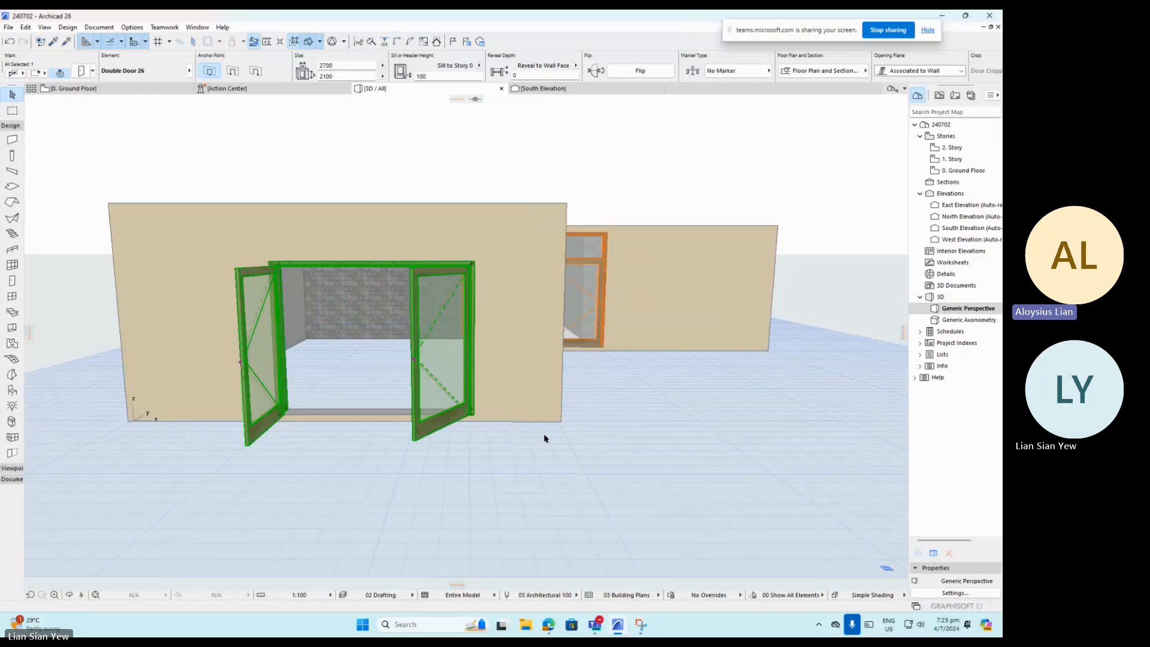
Review the door floor plan symbol detail levels available for the 03 Building Plans model view option, keeping the current one.
click(103, 28)
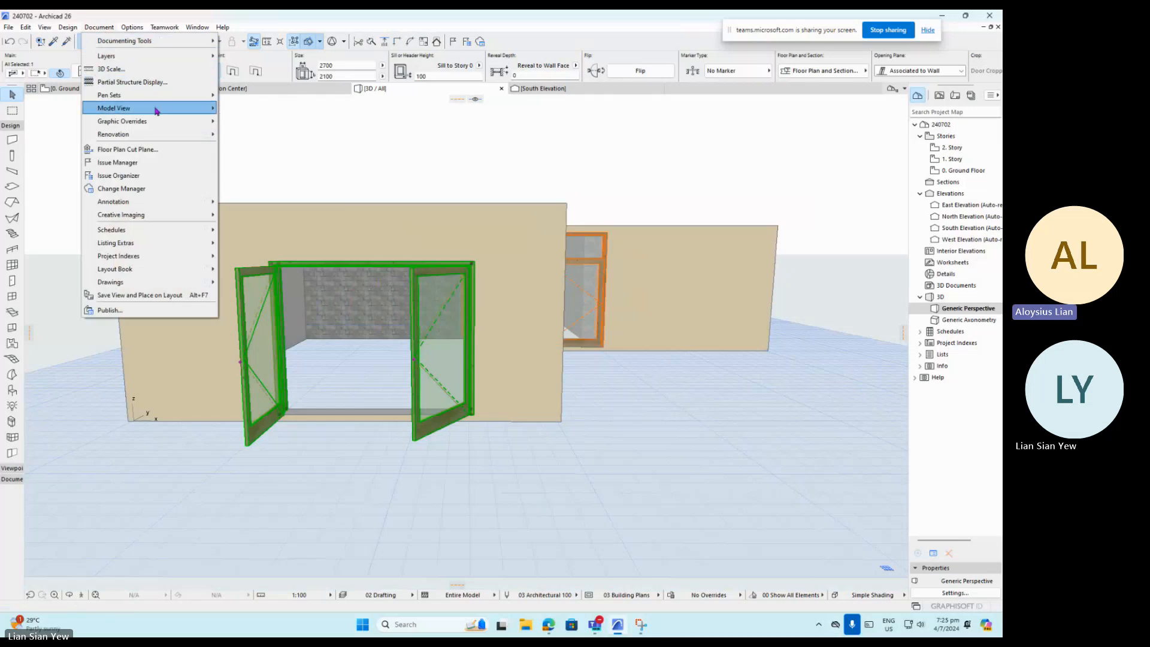
mouse_move(156, 110)
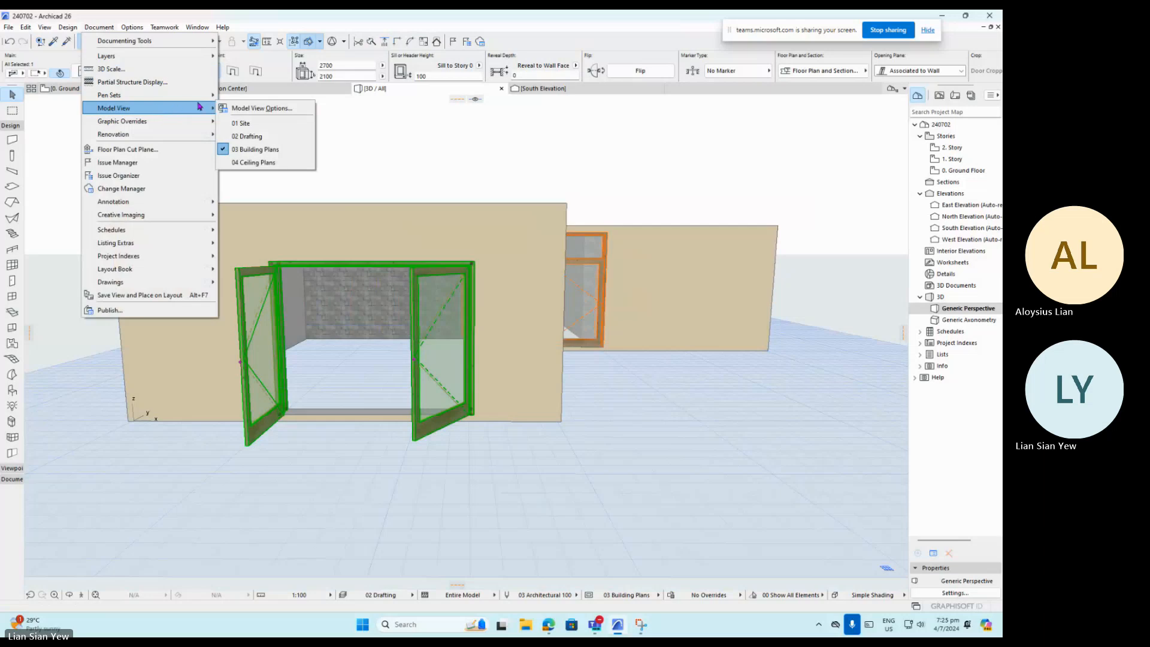
click(254, 109)
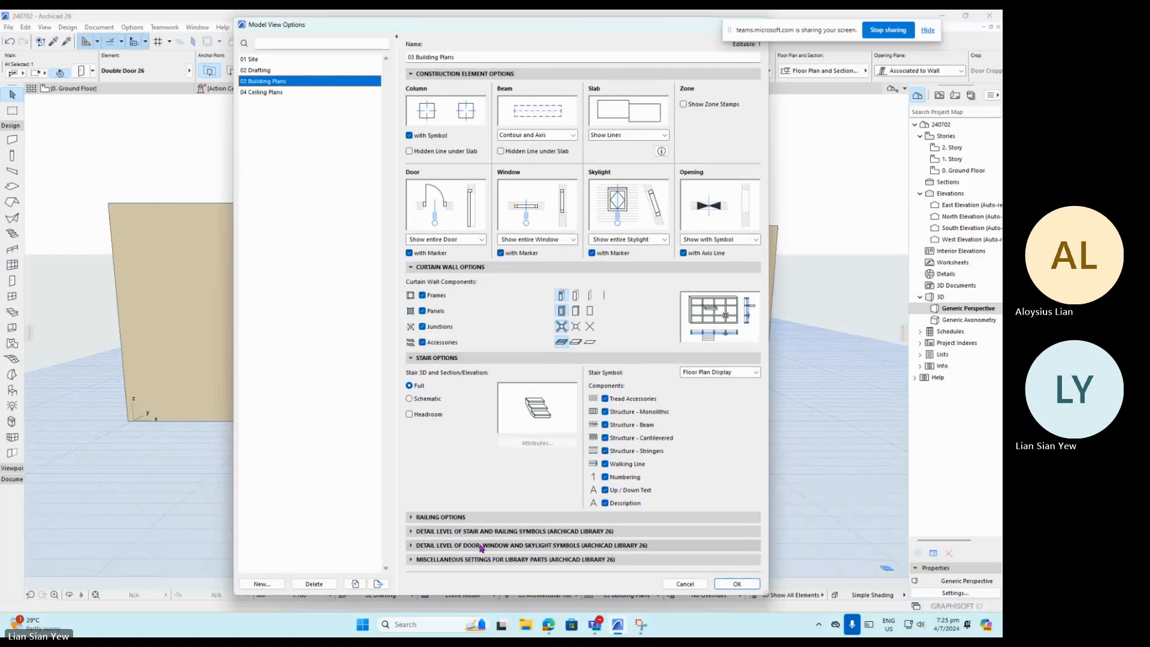
click(480, 545)
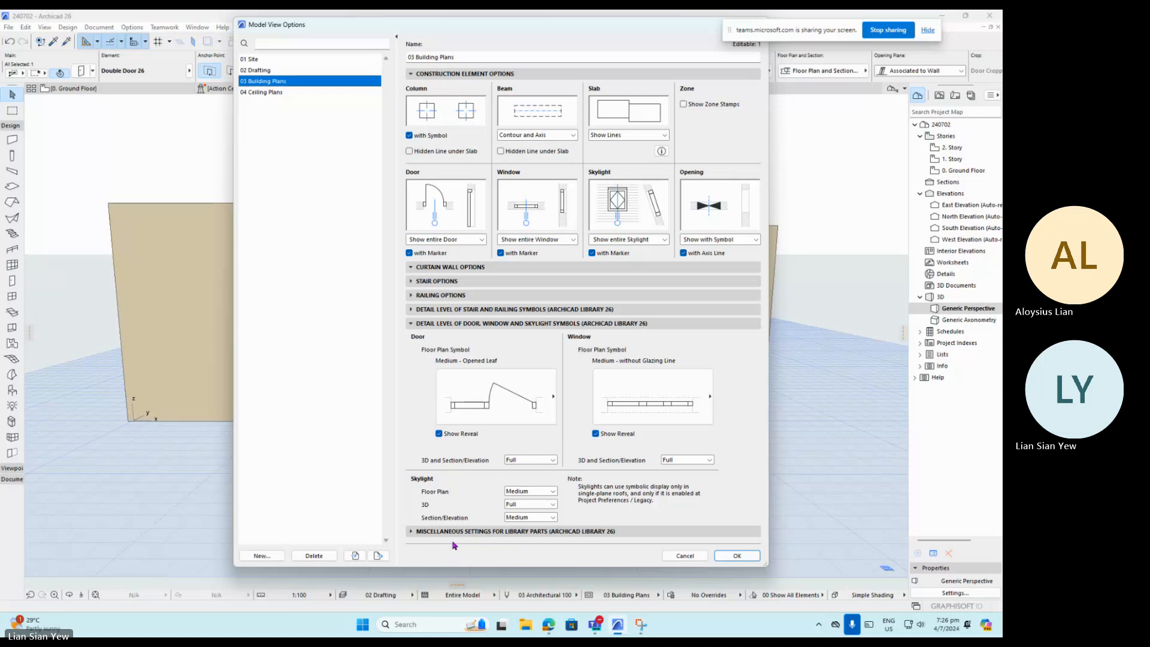
click(512, 403)
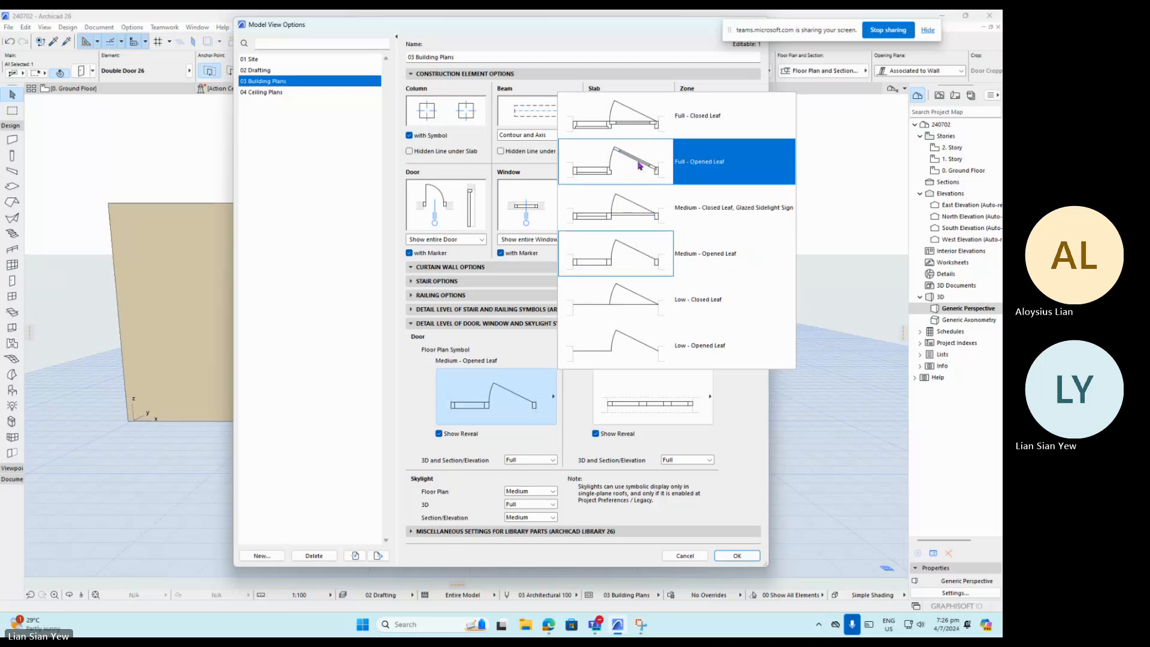
click(413, 380)
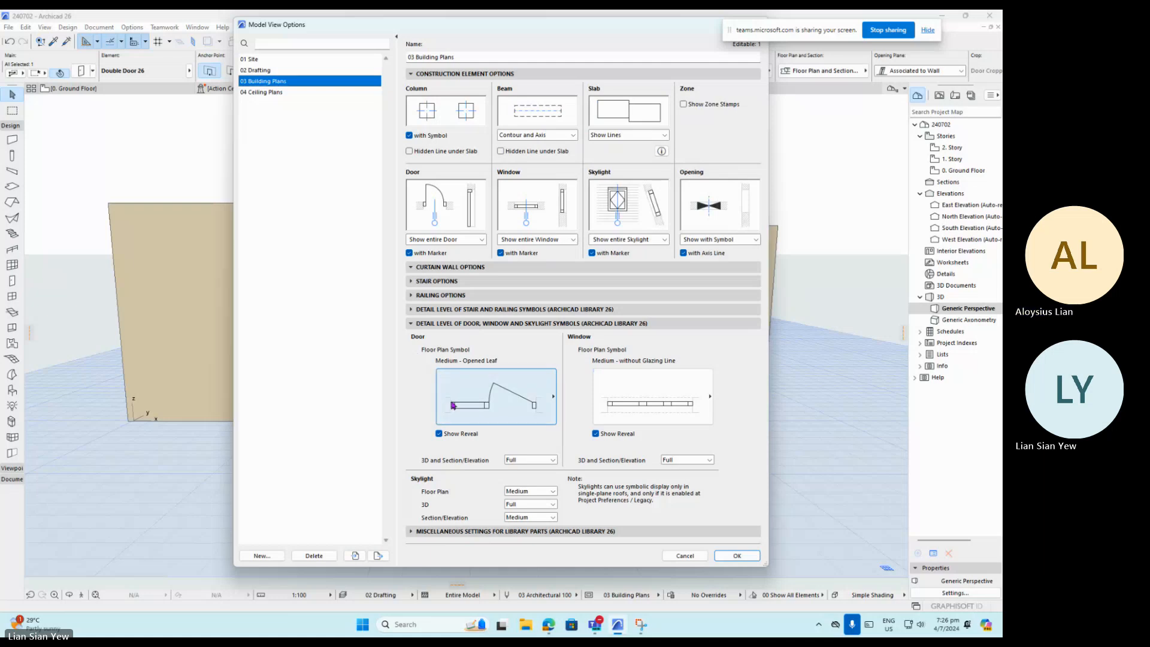
Set the floor plan door opening line to Straight in the 03 Building Plans model view option.
click(478, 530)
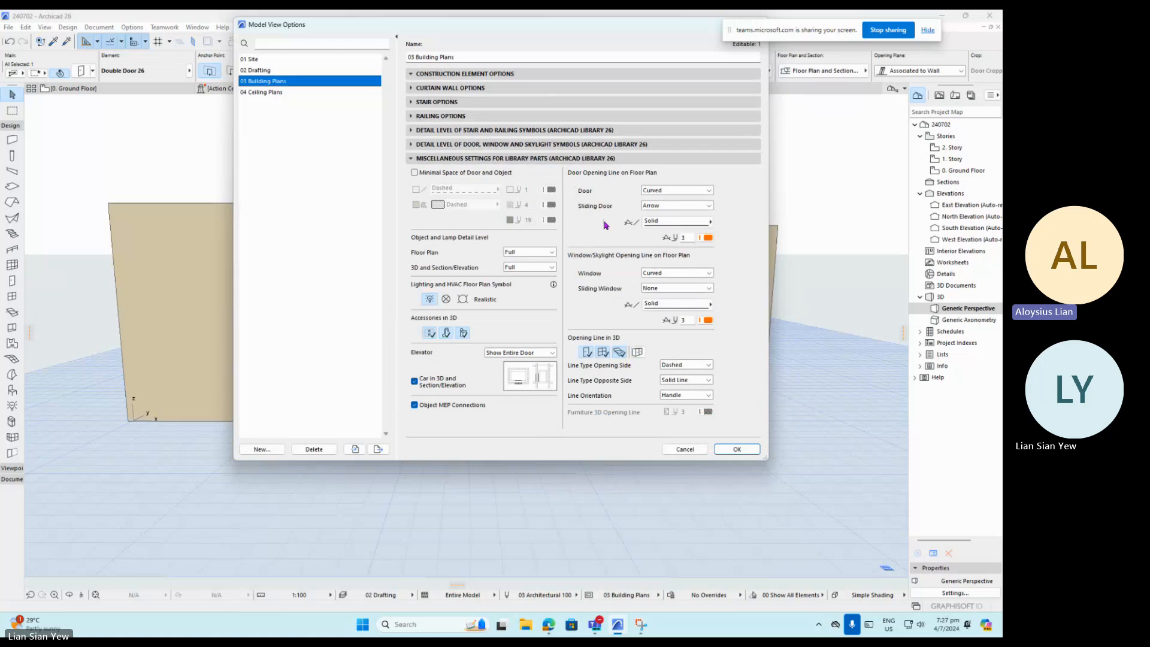
click(677, 193)
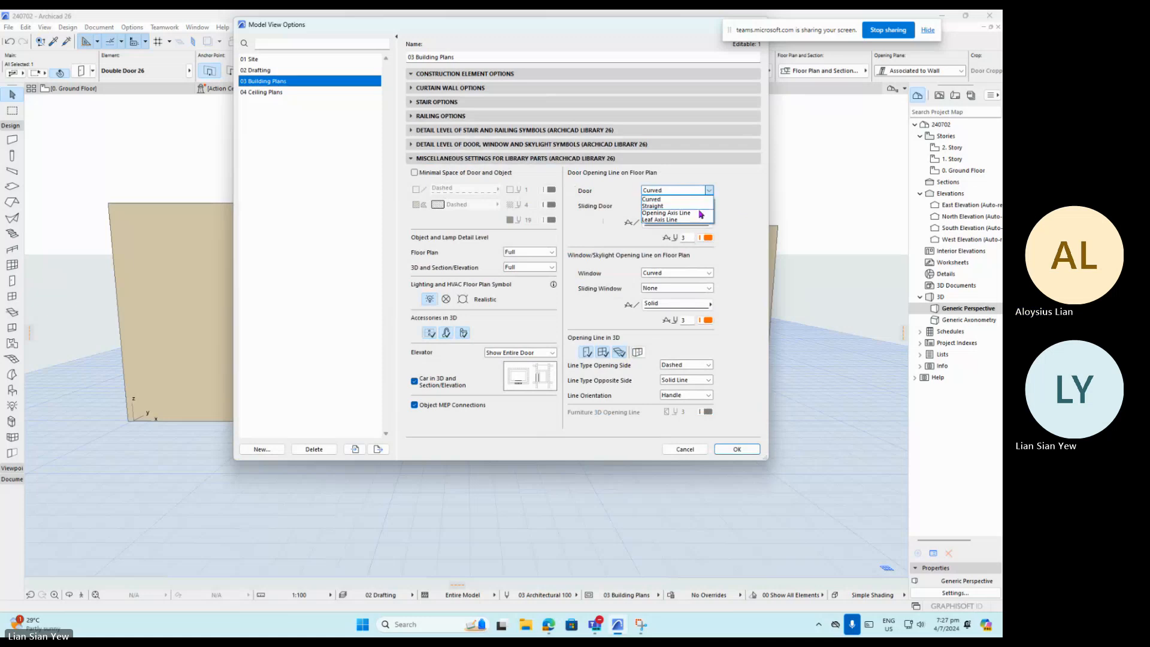
click(665, 207)
click(679, 192)
click(679, 214)
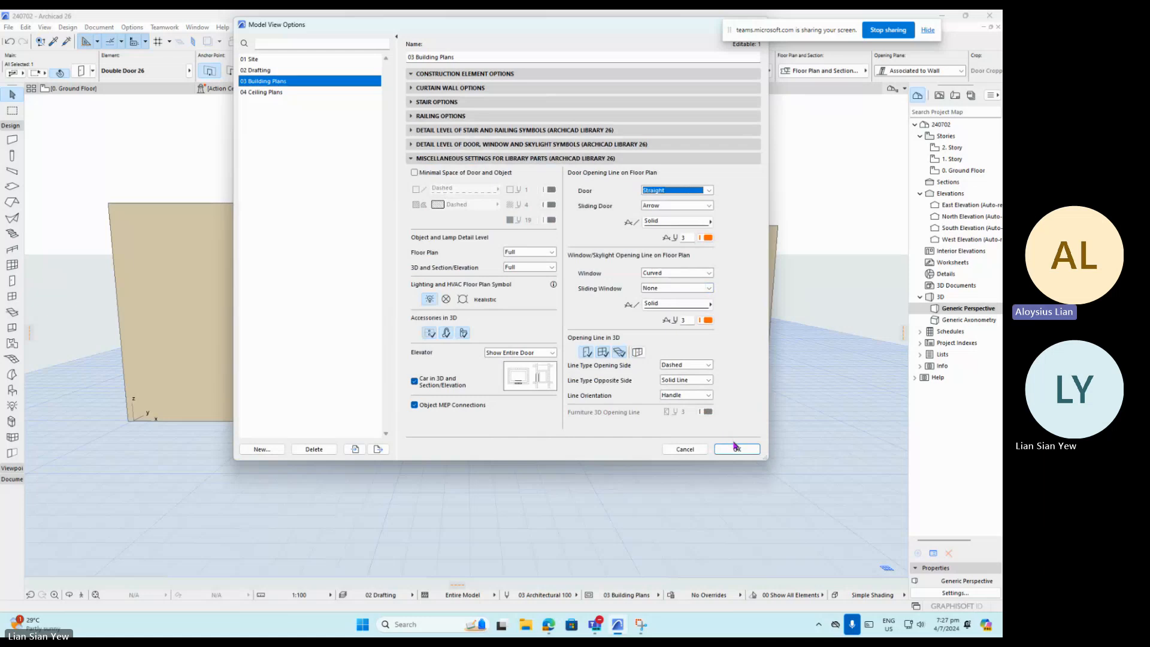
click(734, 449)
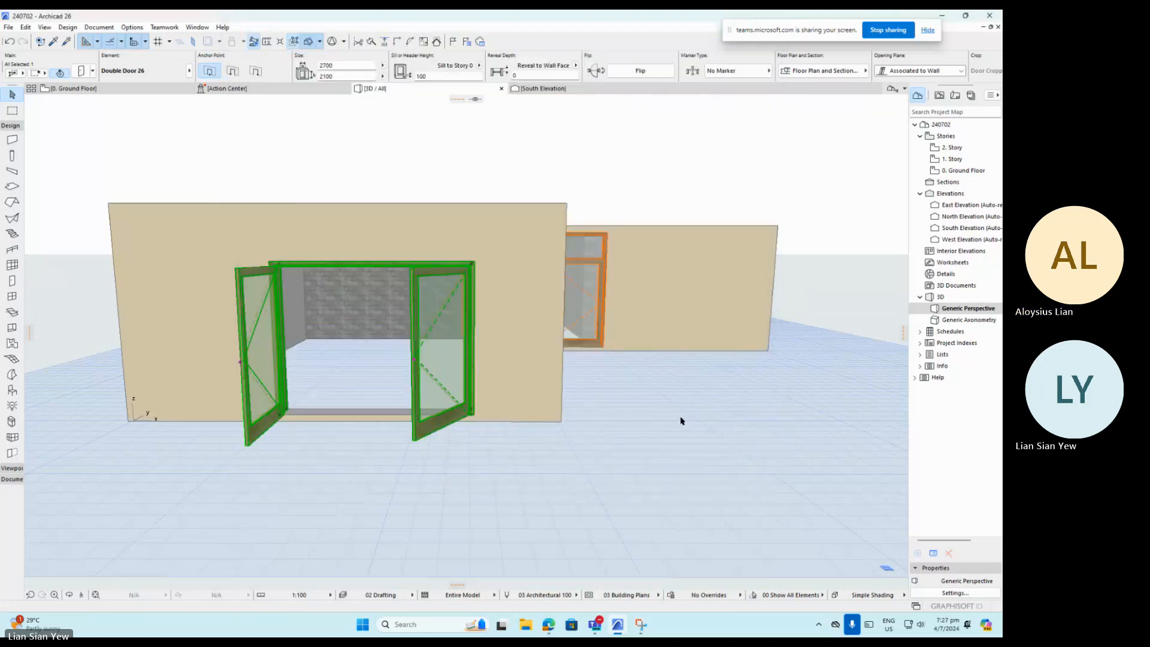
Open the ground floor plan and examine how the door opening lines are drawn.
click(108, 92)
scroll(180, 184, down, 3)
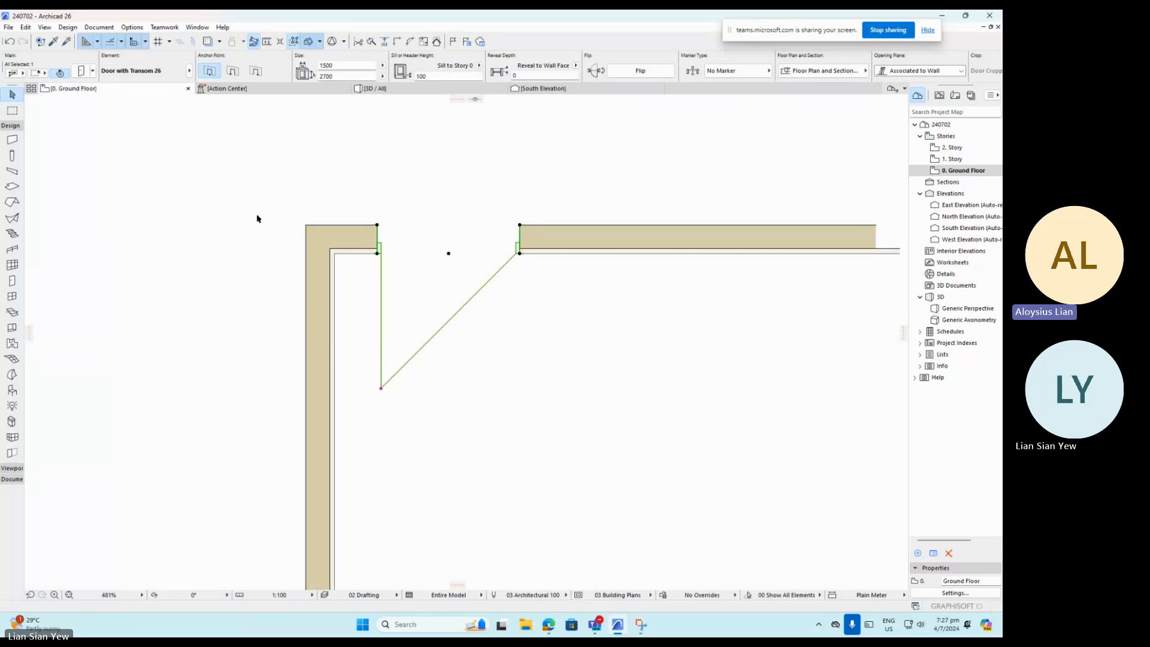
scroll(257, 218, down, 4)
scroll(335, 252, down, 2)
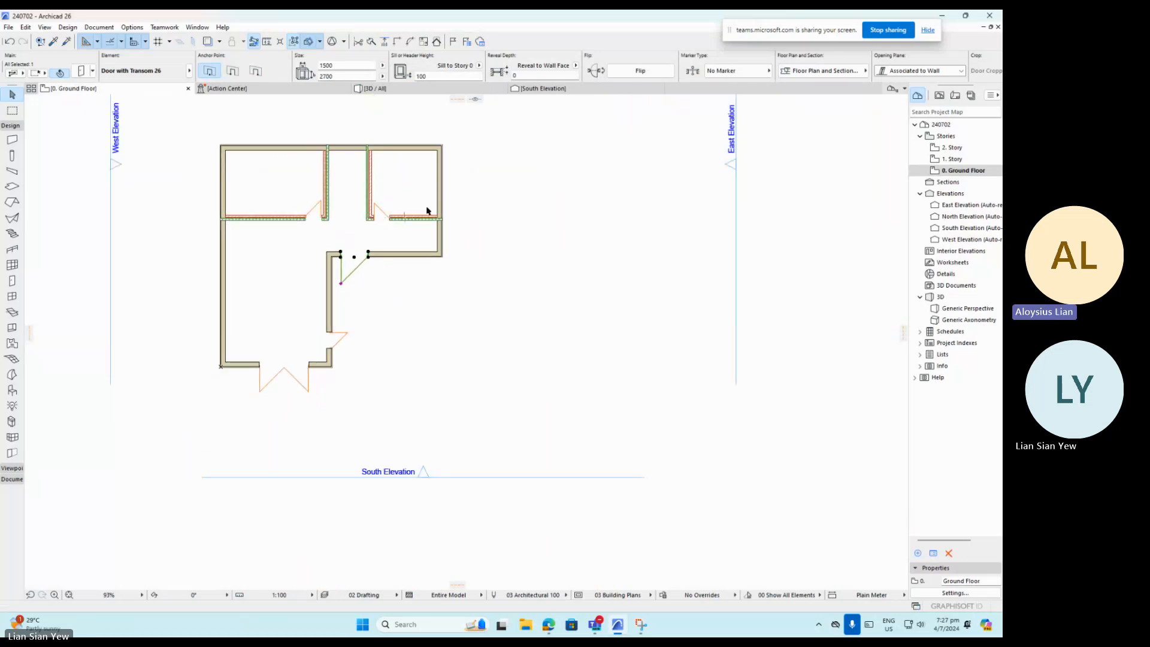
scroll(360, 293, up, 3)
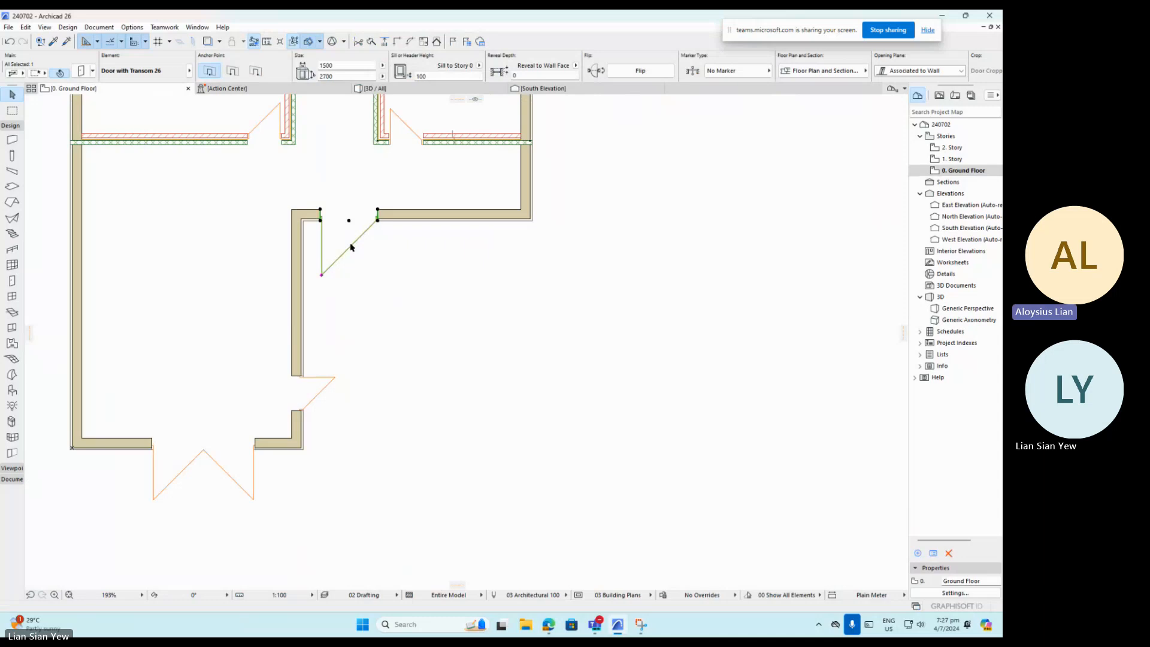
Set the floor plan door opening line to Curved in the 03 Building Plans model view option.
click(108, 28)
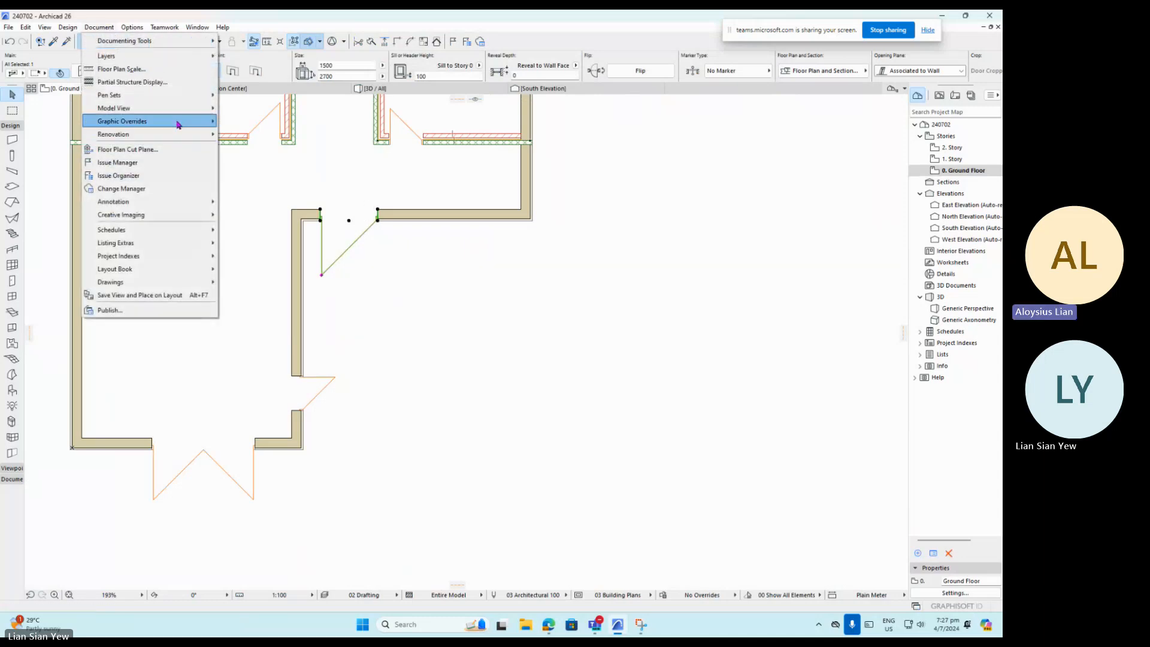
mouse_move(177, 108)
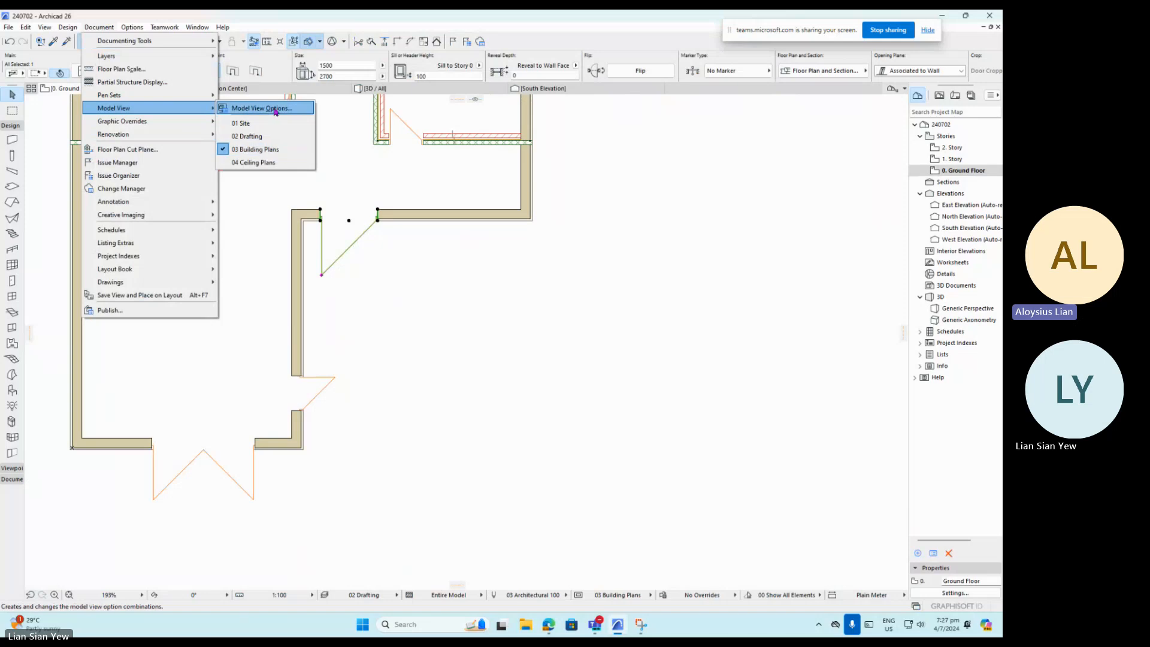
click(276, 109)
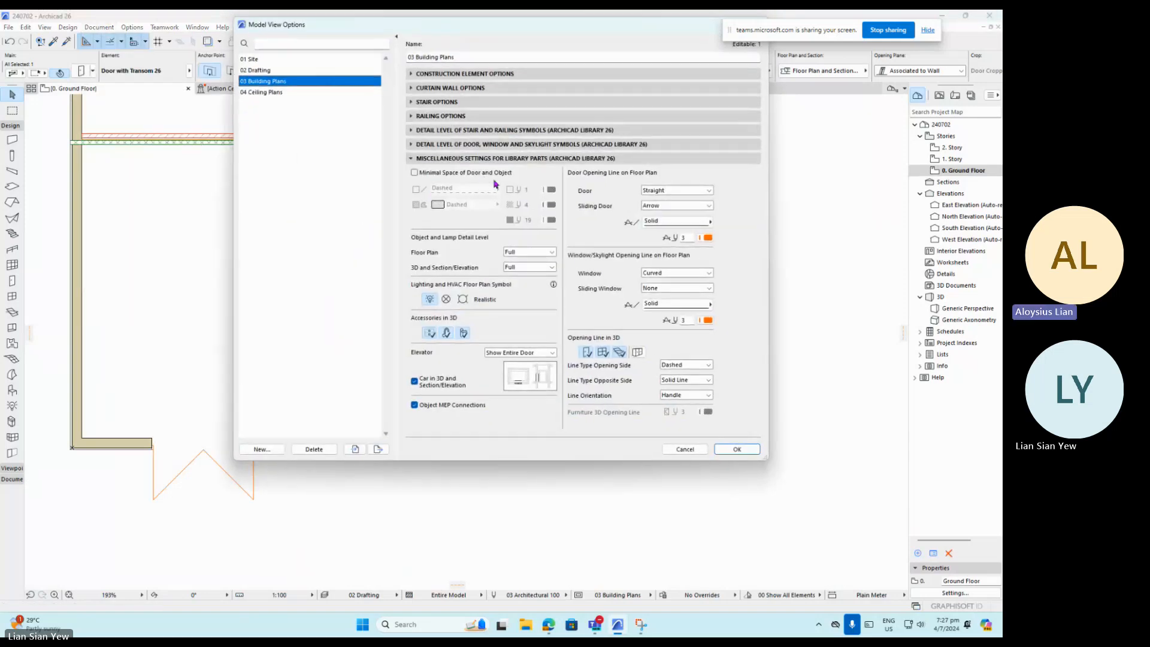
drag(606, 36, 734, 96)
click(775, 249)
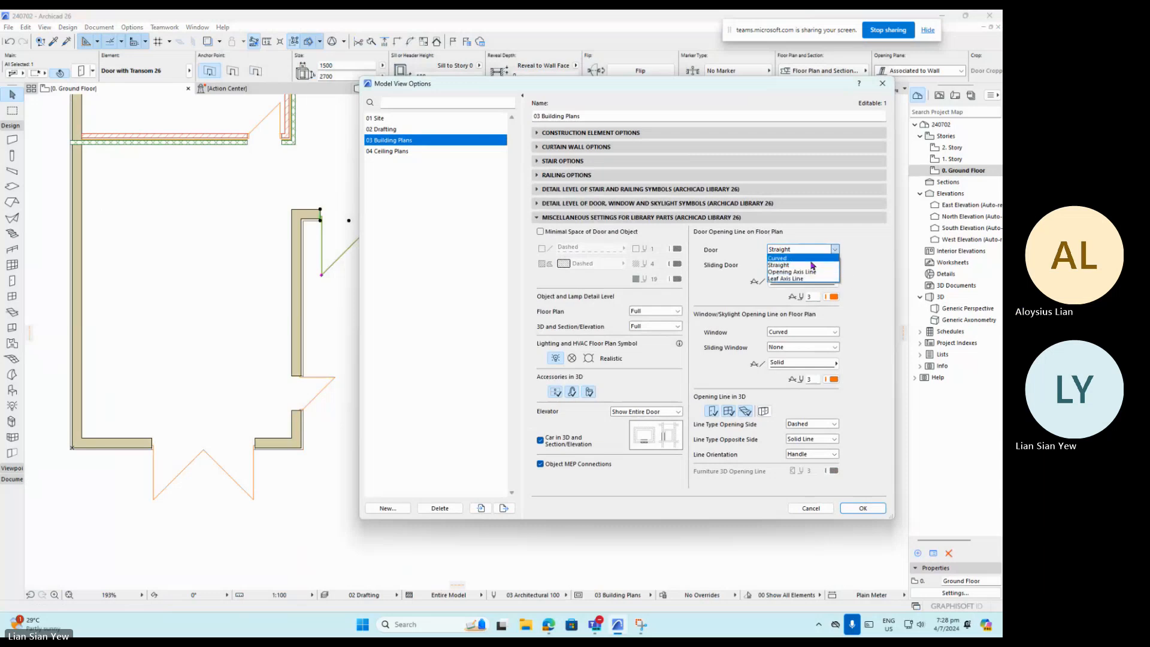
click(784, 258)
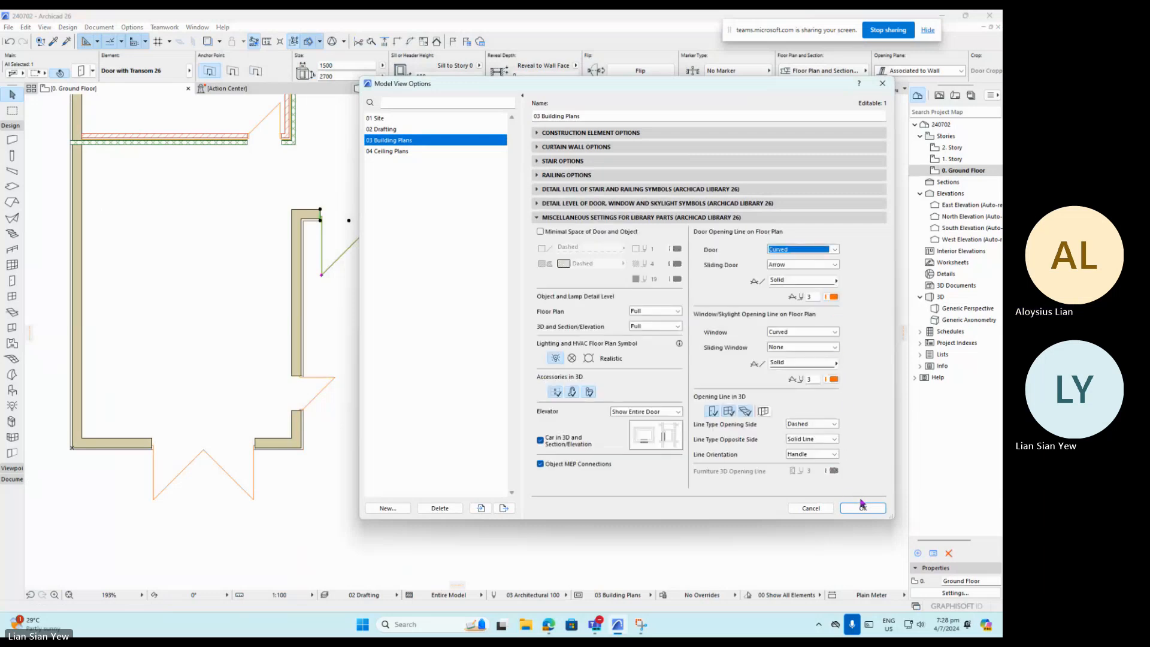
click(860, 507)
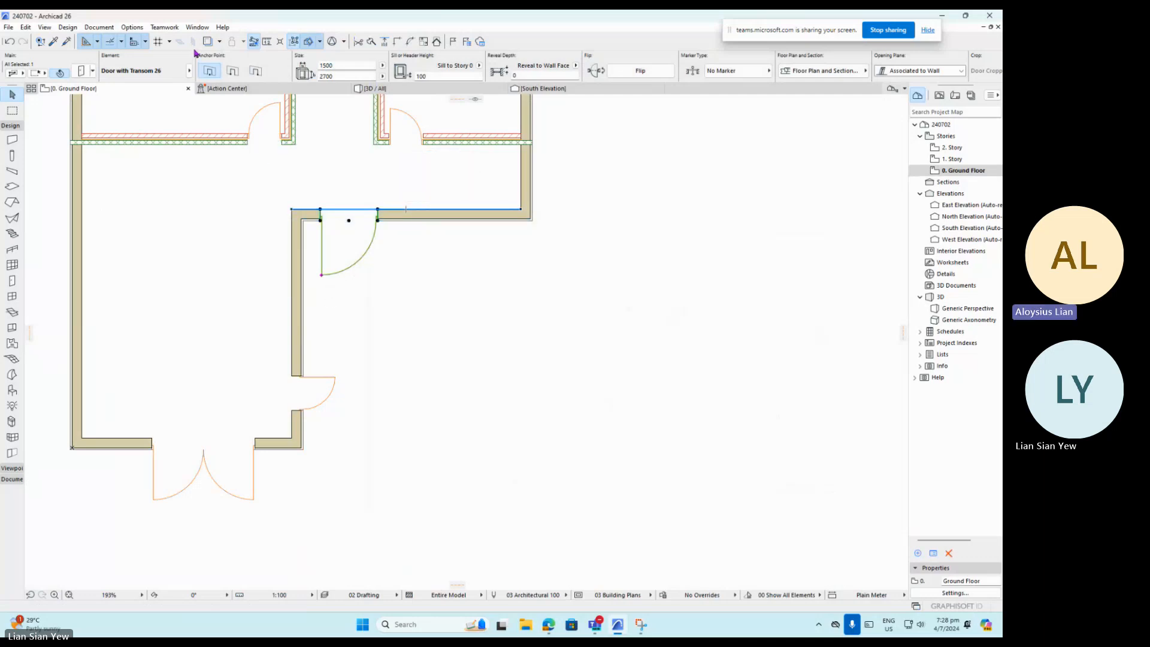
Examine the door display choices in the construction element options of the 03 Building Plans model view option.
click(97, 27)
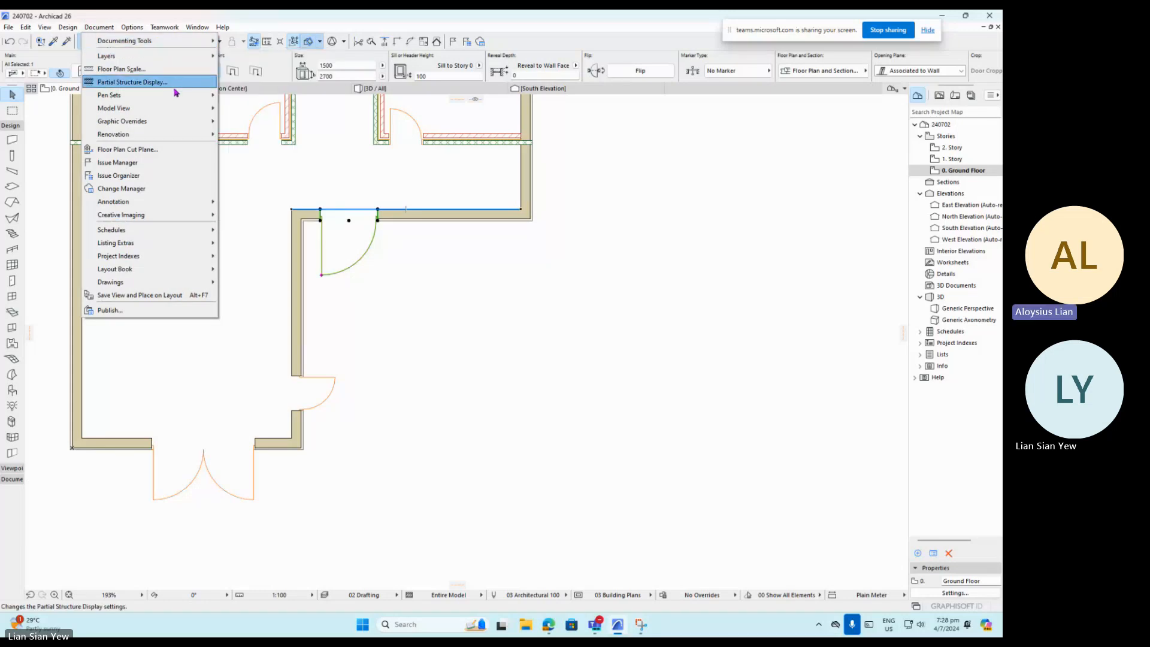
mouse_move(187, 107)
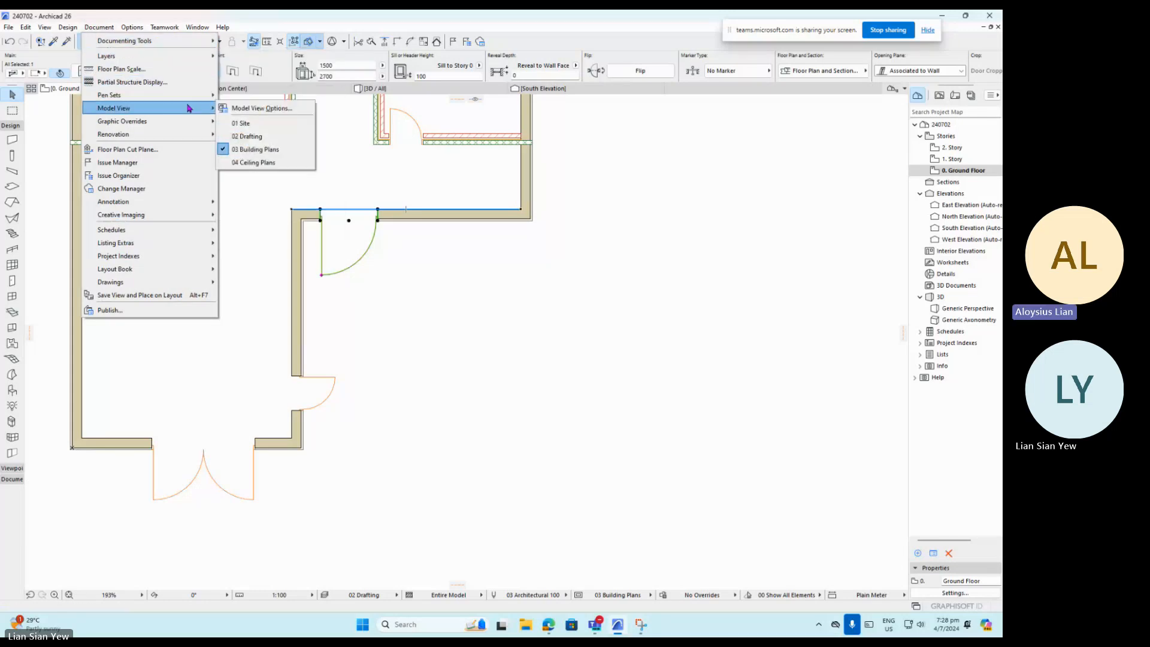
click(250, 109)
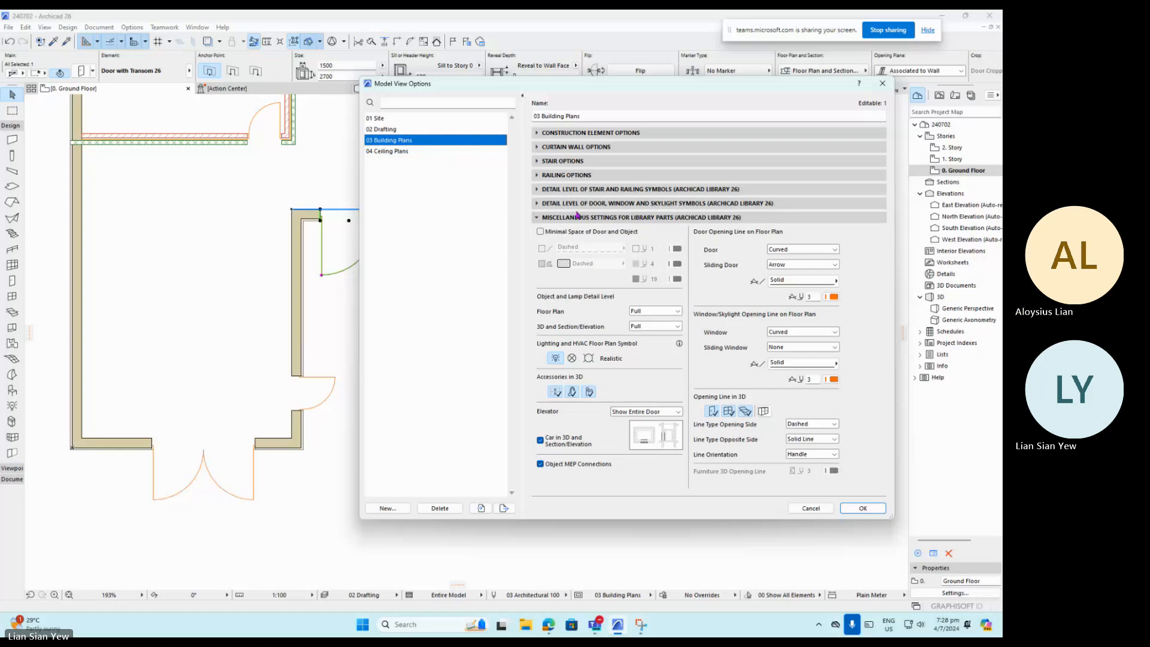
click(566, 132)
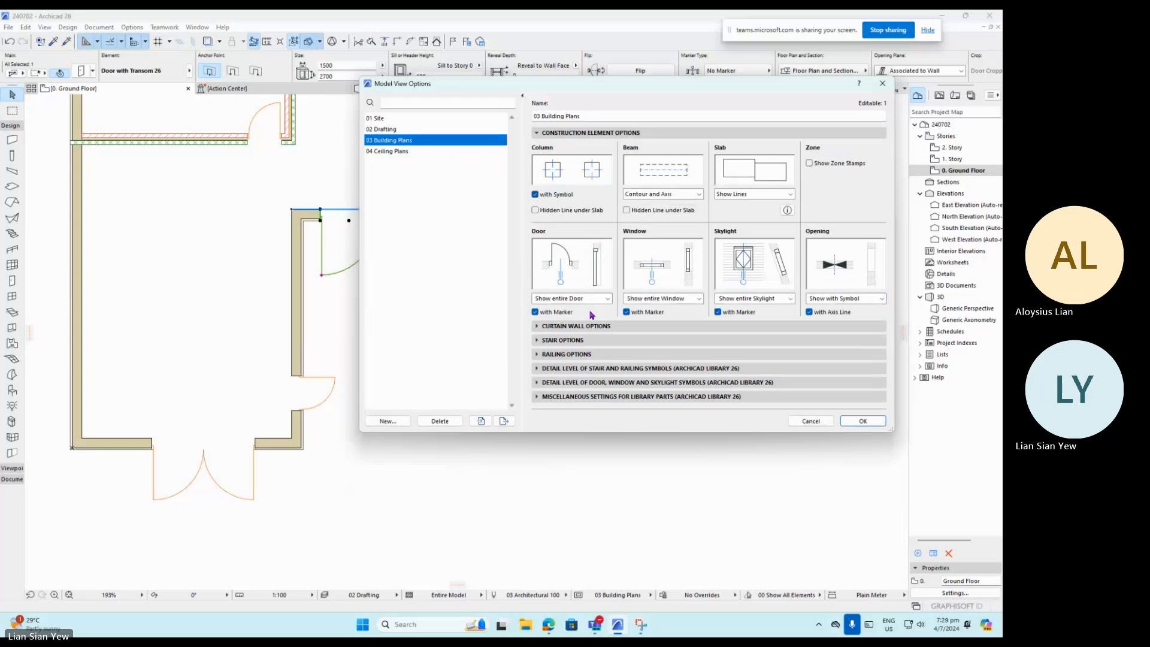
click(608, 298)
click(608, 298)
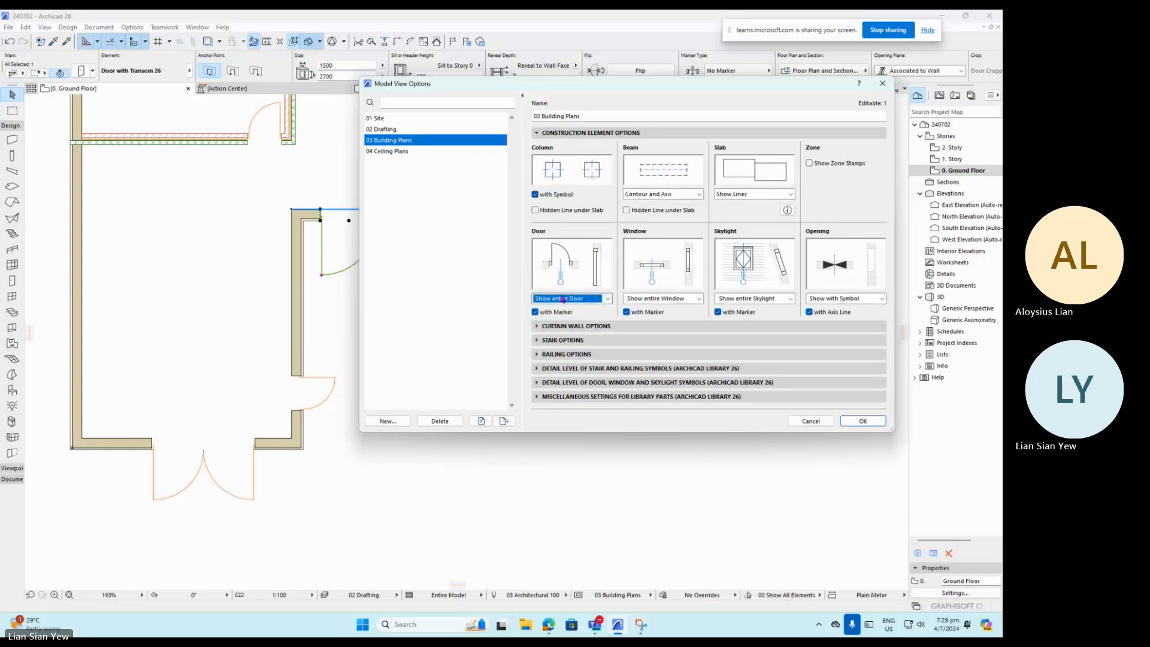
click(537, 132)
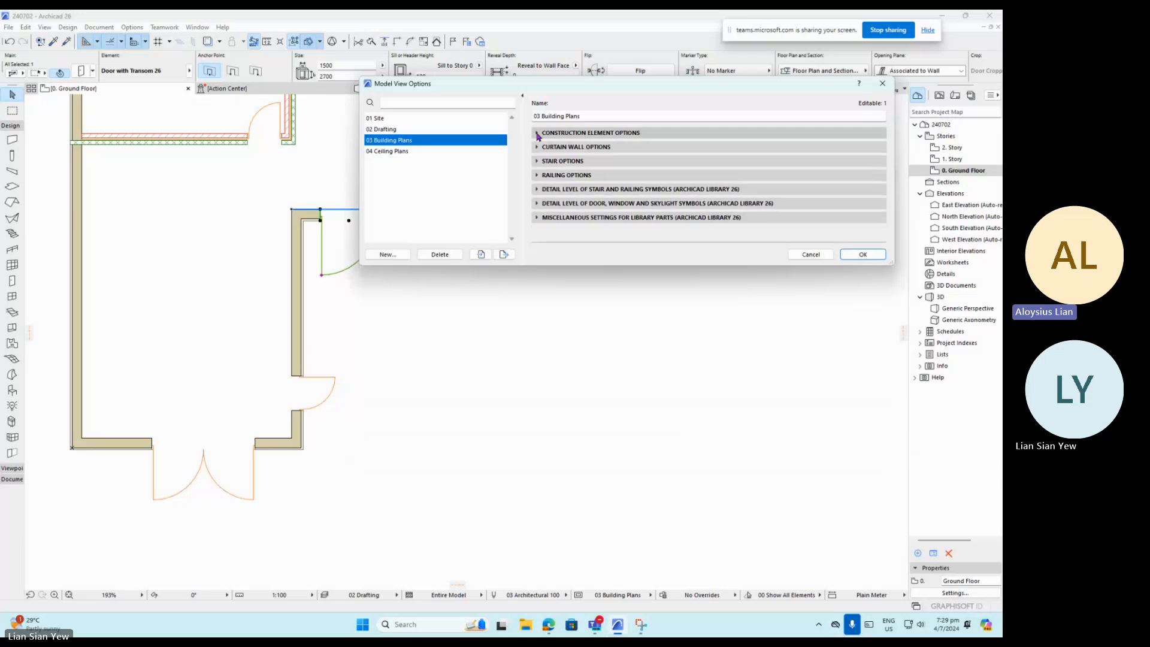
Review the detail level settings for door, window, skylight, stair and railing symbols and the miscellaneous library part settings.
click(537, 203)
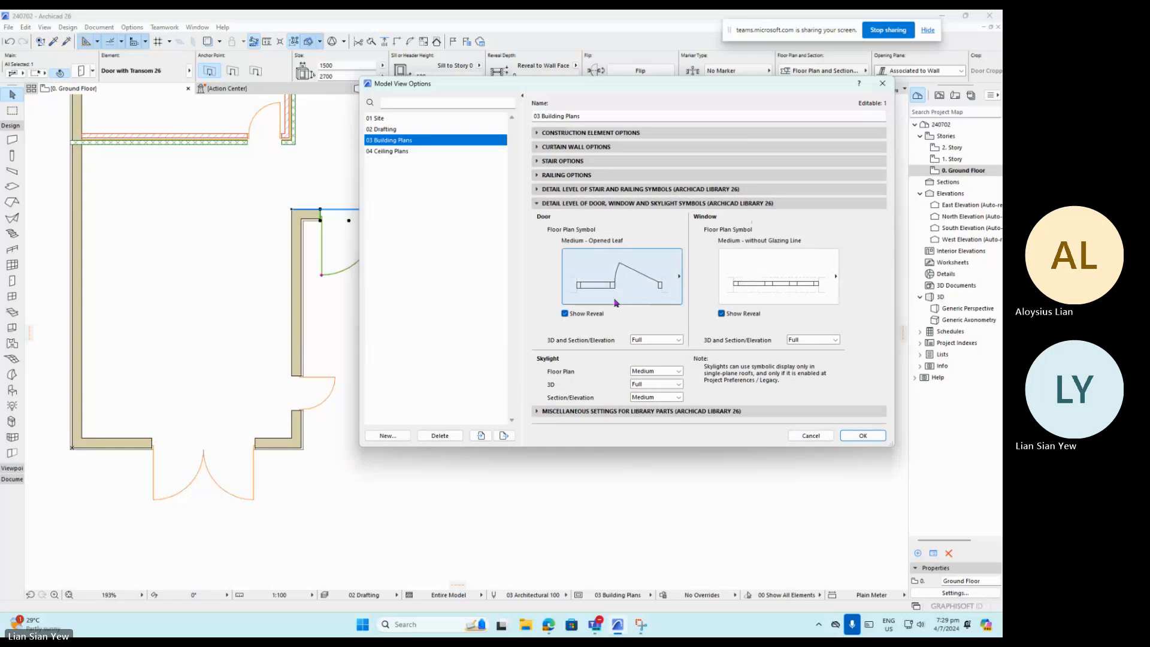
click(537, 412)
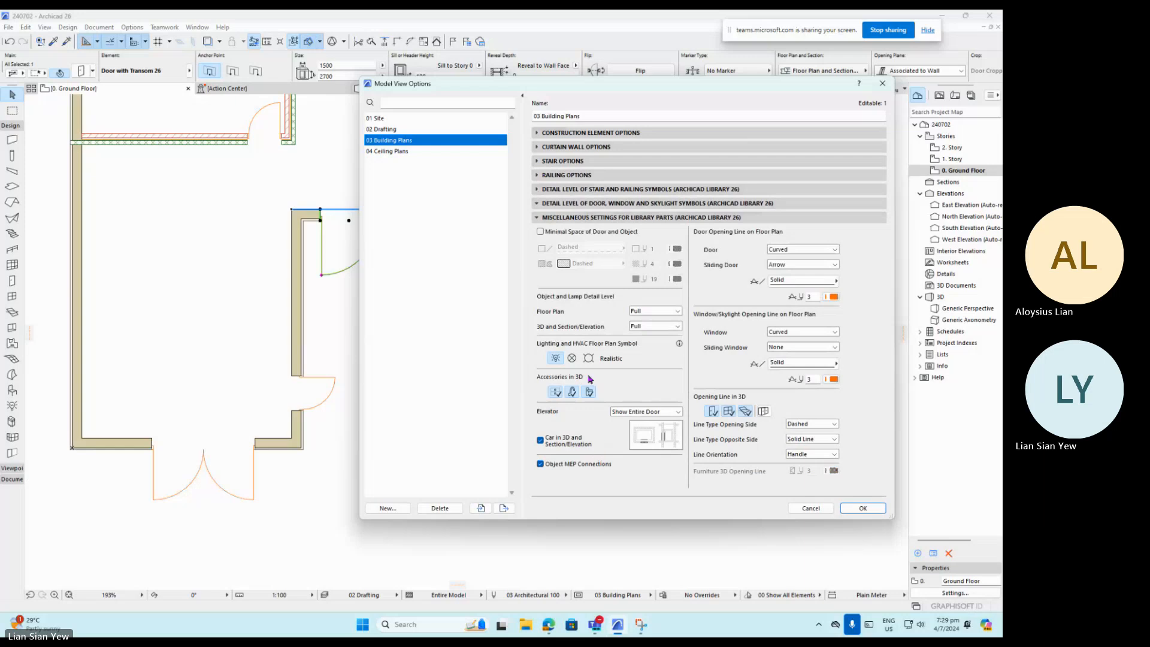
click(601, 219)
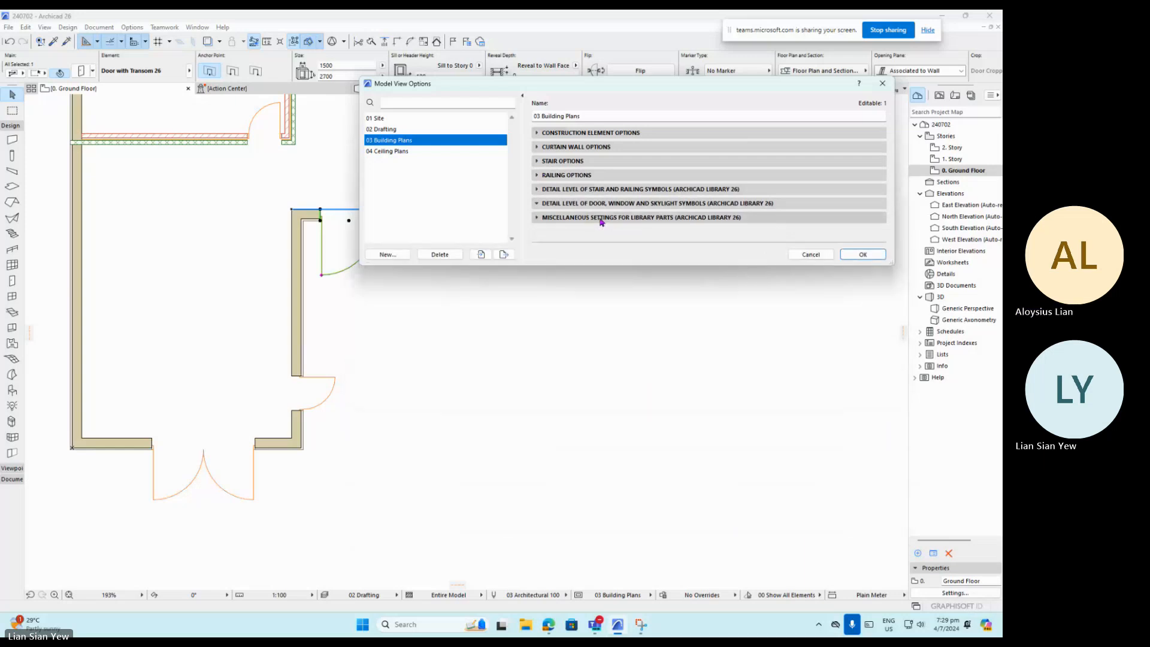
drag(602, 267, 607, 416)
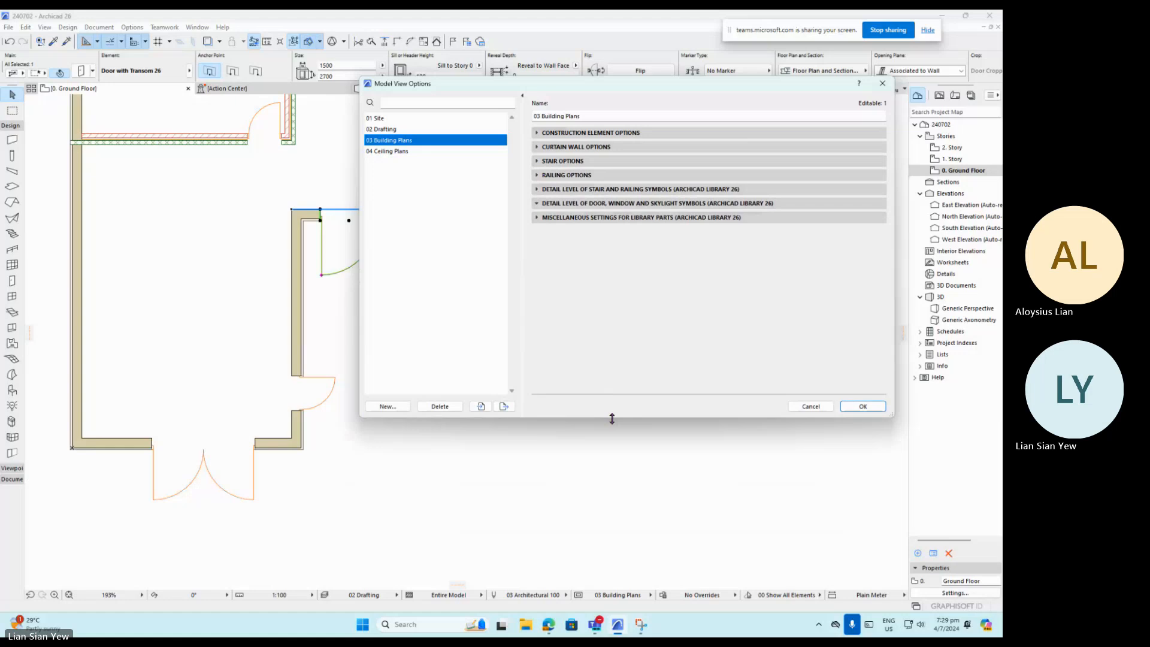
click(563, 203)
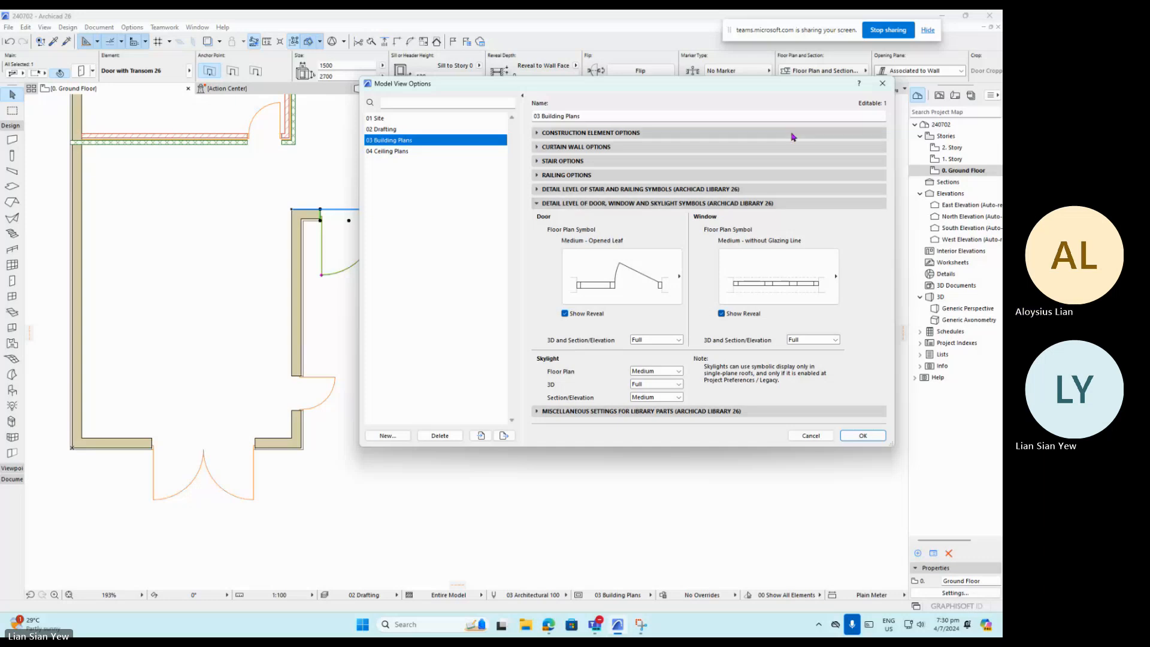
click(681, 190)
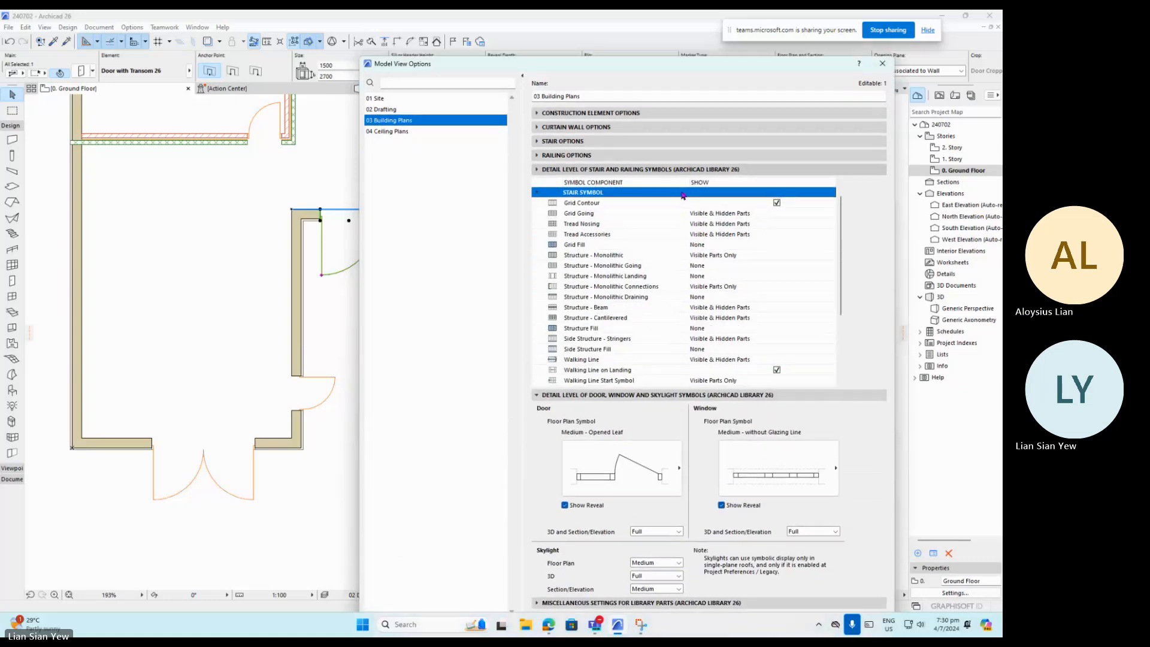
click(707, 139)
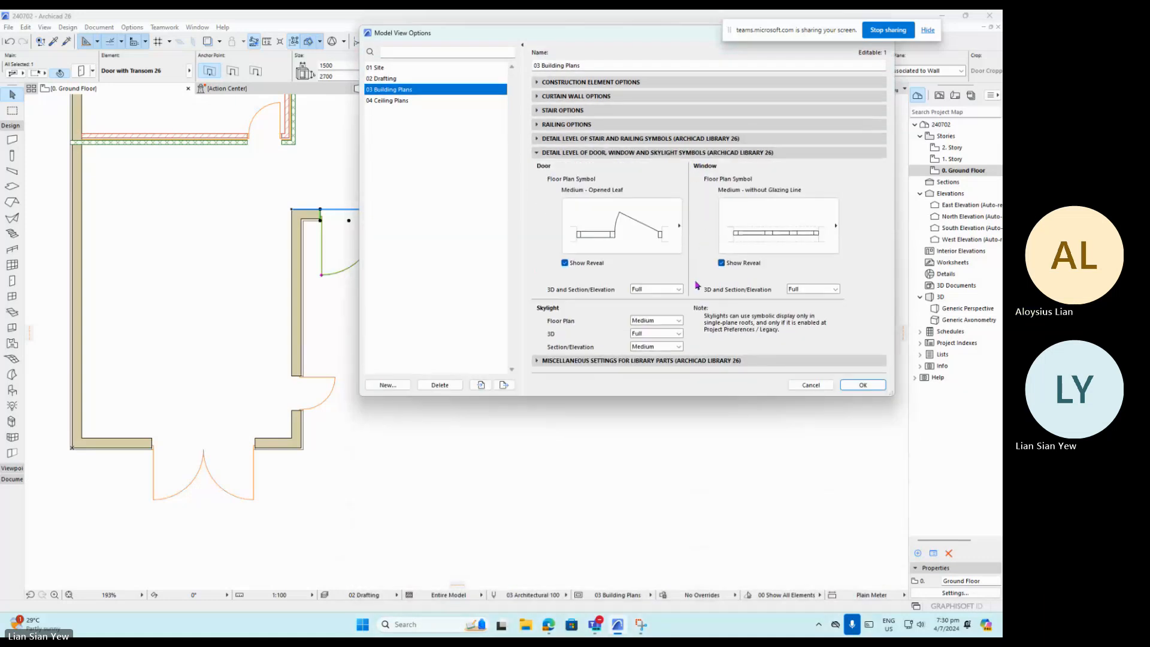
Set the 3D opening line orientation to Hinges in the 03 Building Plans model view option and check the double door in 3D.
click(683, 363)
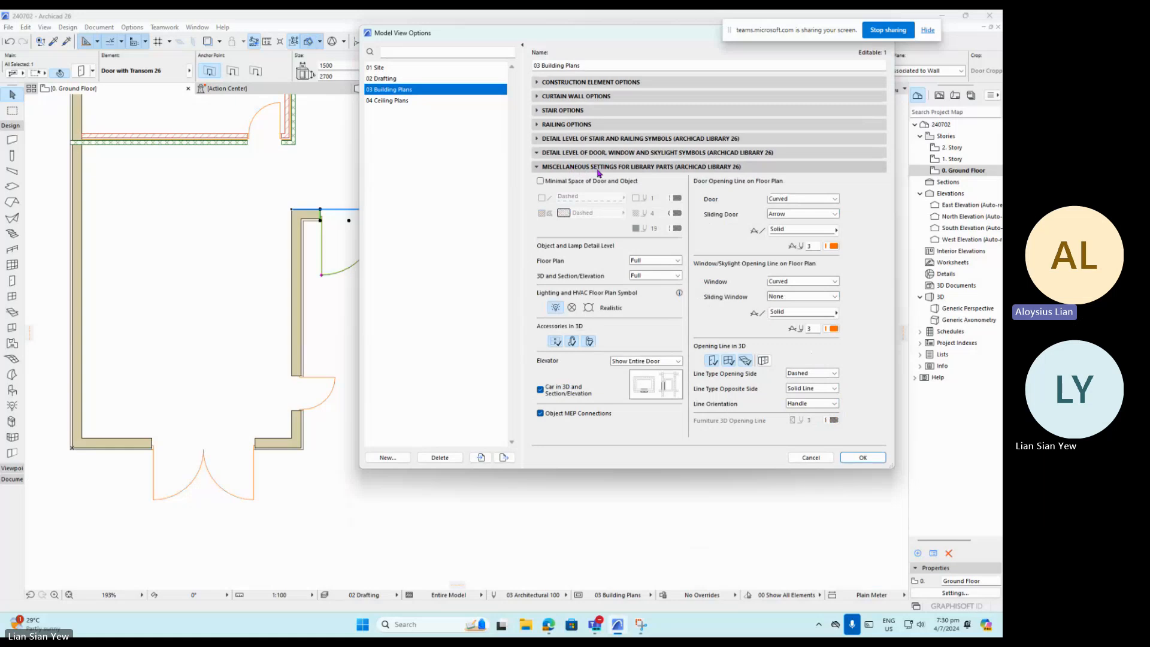
click(828, 405)
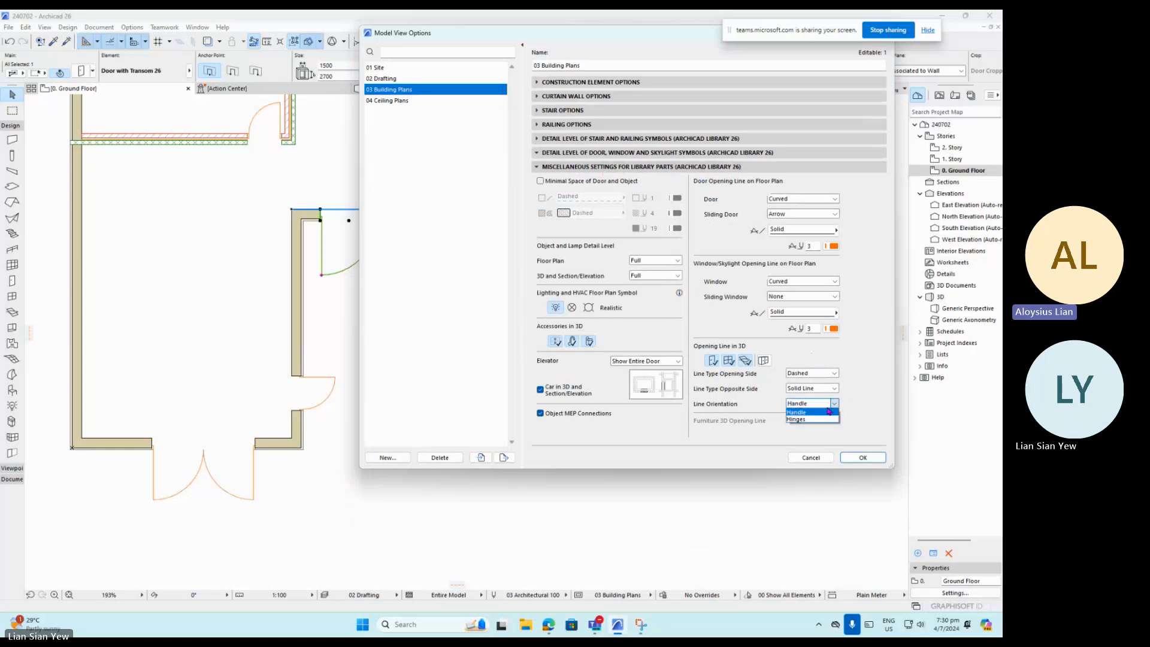
click(807, 421)
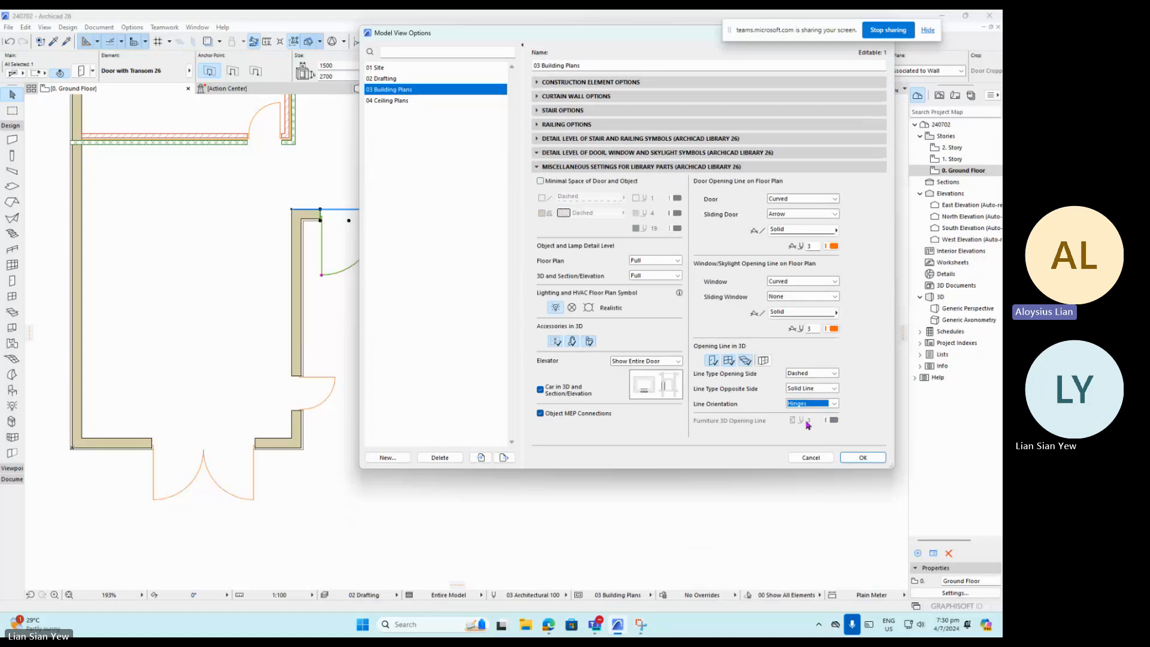
click(863, 458)
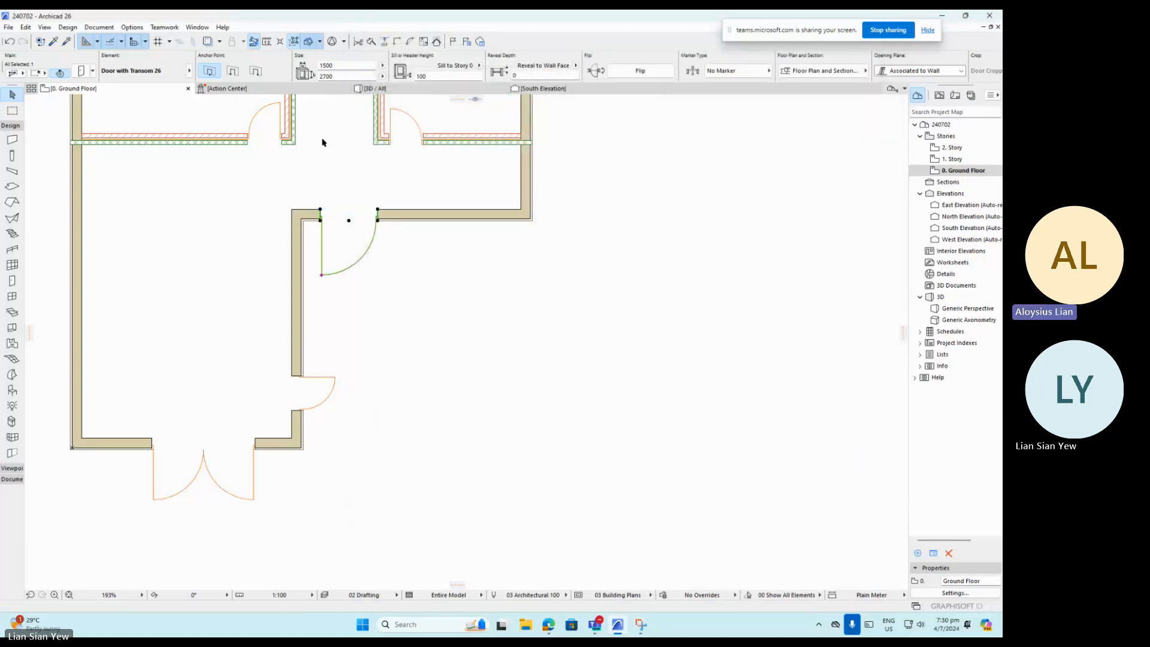
click(407, 94)
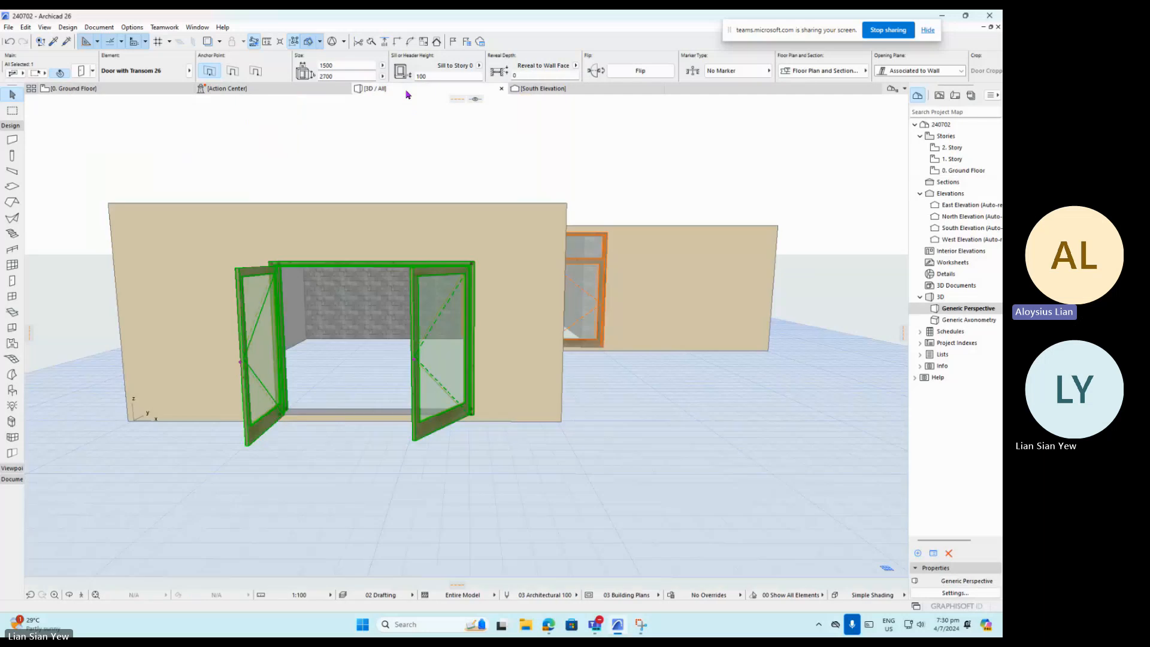
scroll(474, 377, up, 3)
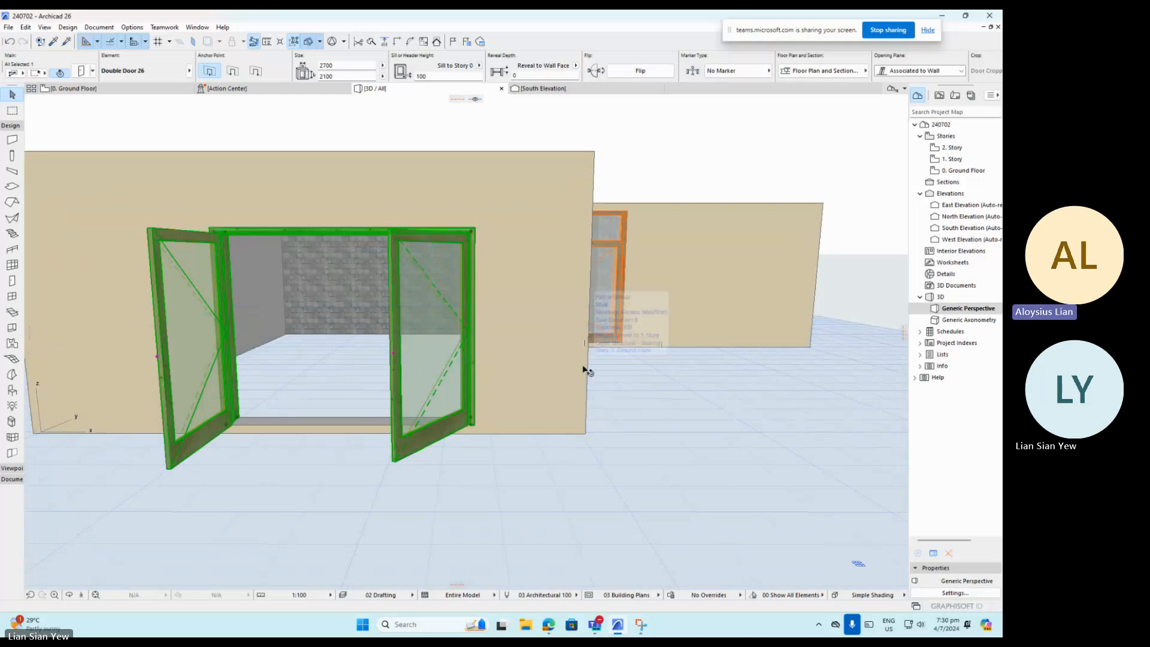
Set the 3D opening line type for the opposite side to Dashed, keep the opening side Dashed, and inspect the double door leaves.
click(106, 27)
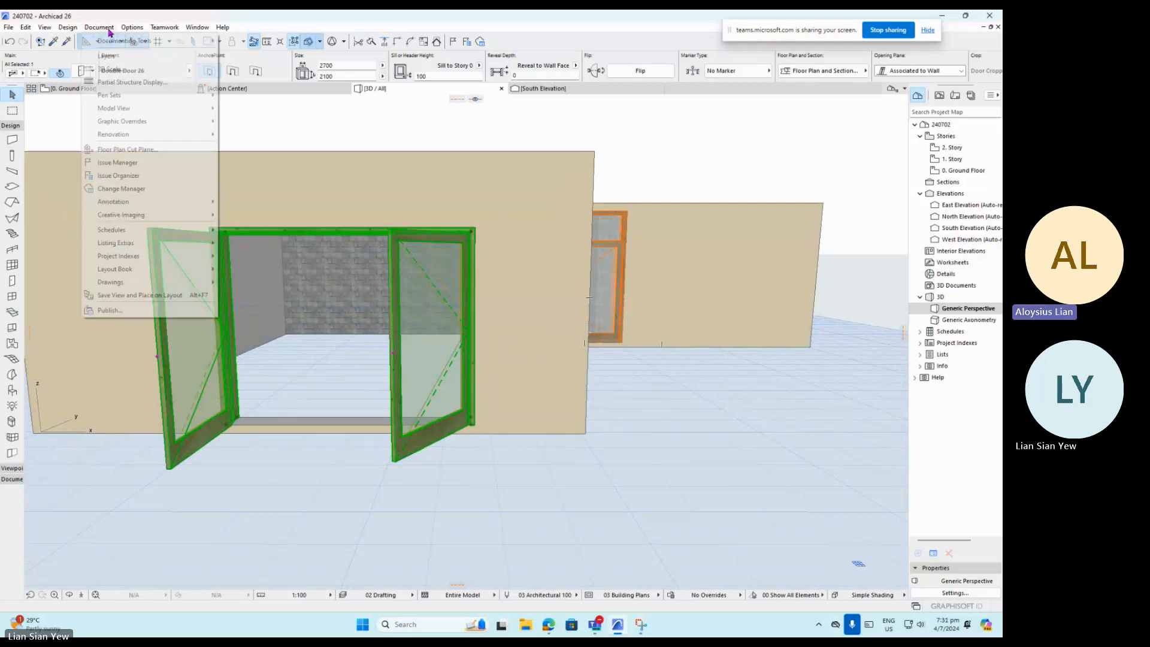
mouse_move(177, 111)
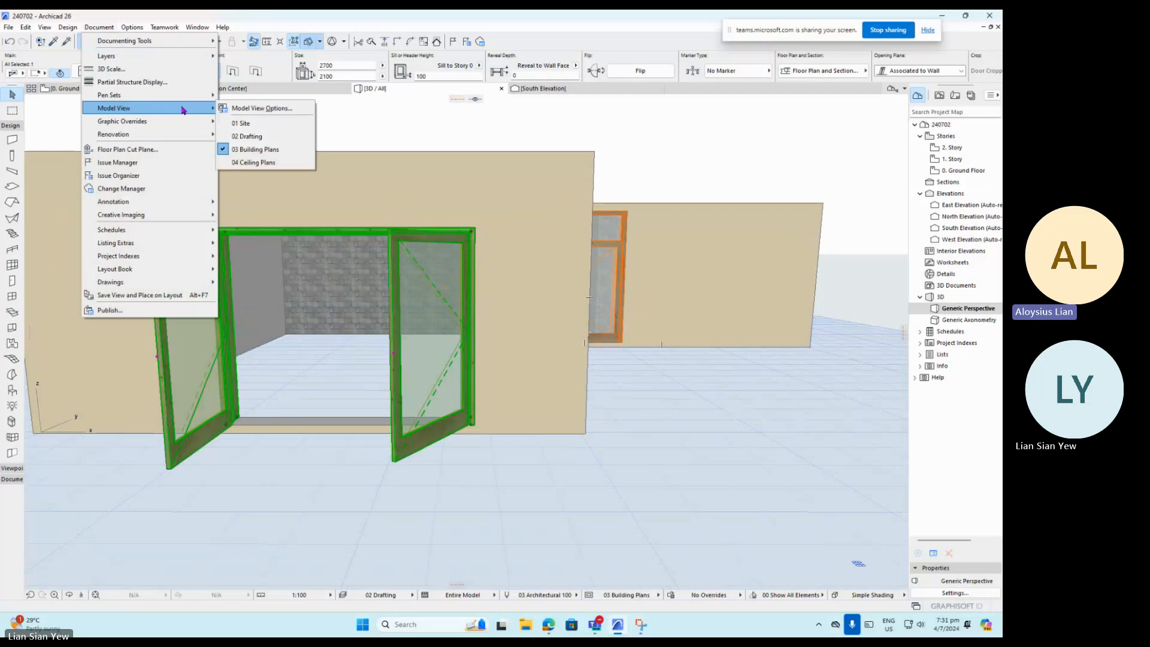
click(245, 112)
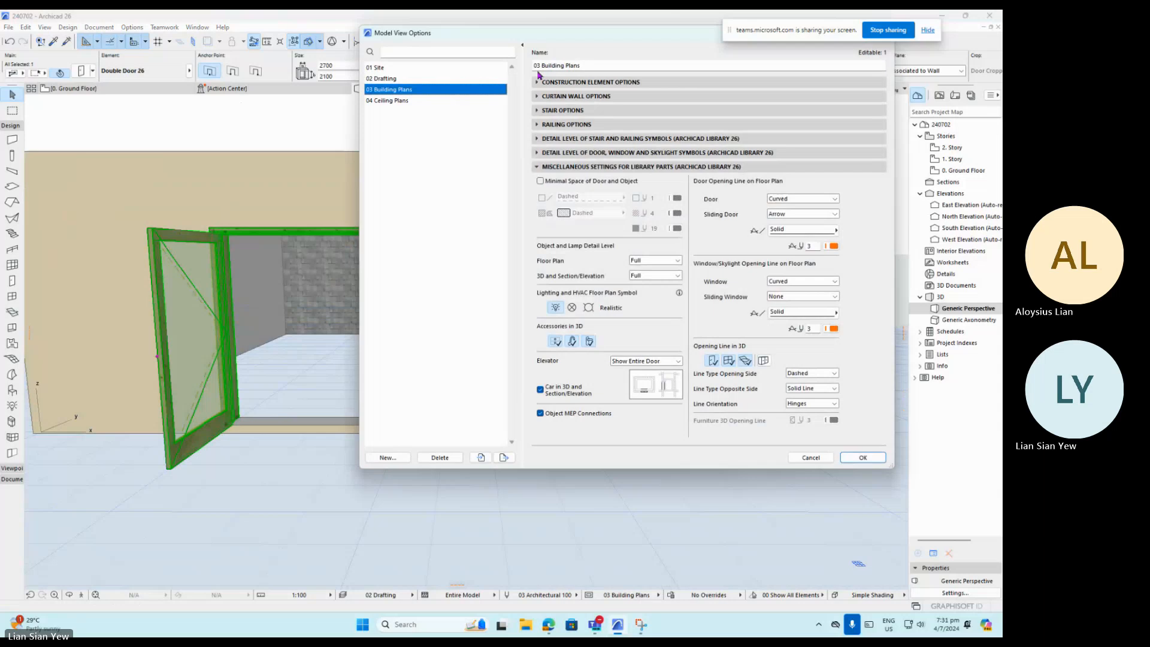
drag(554, 39, 693, 47)
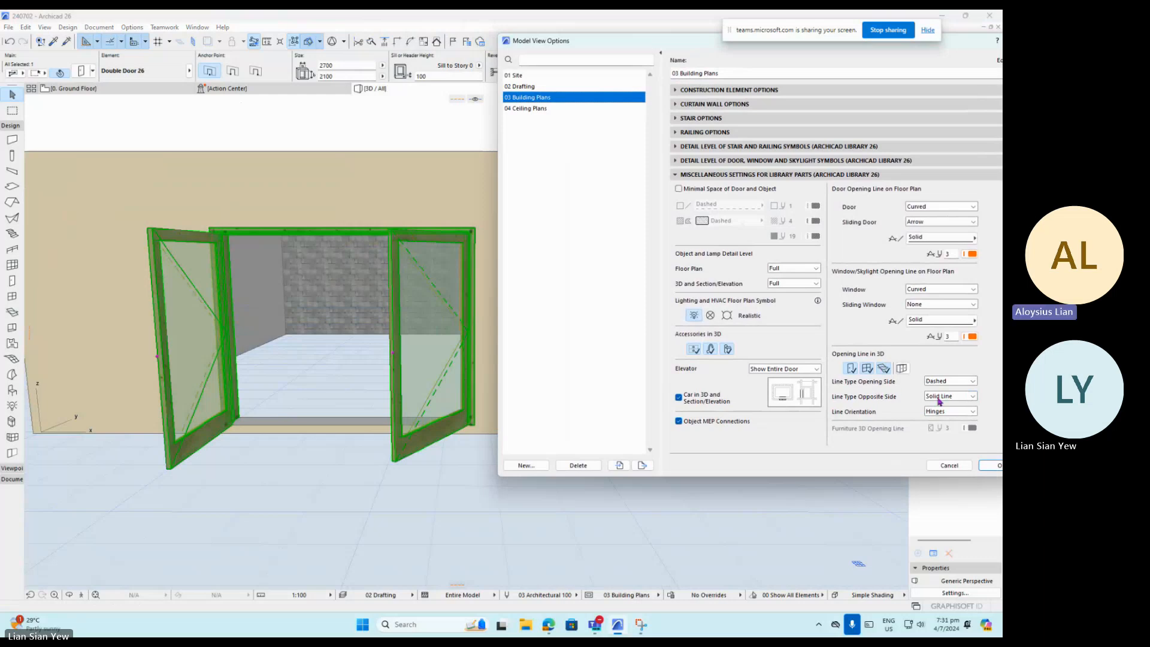
click(958, 382)
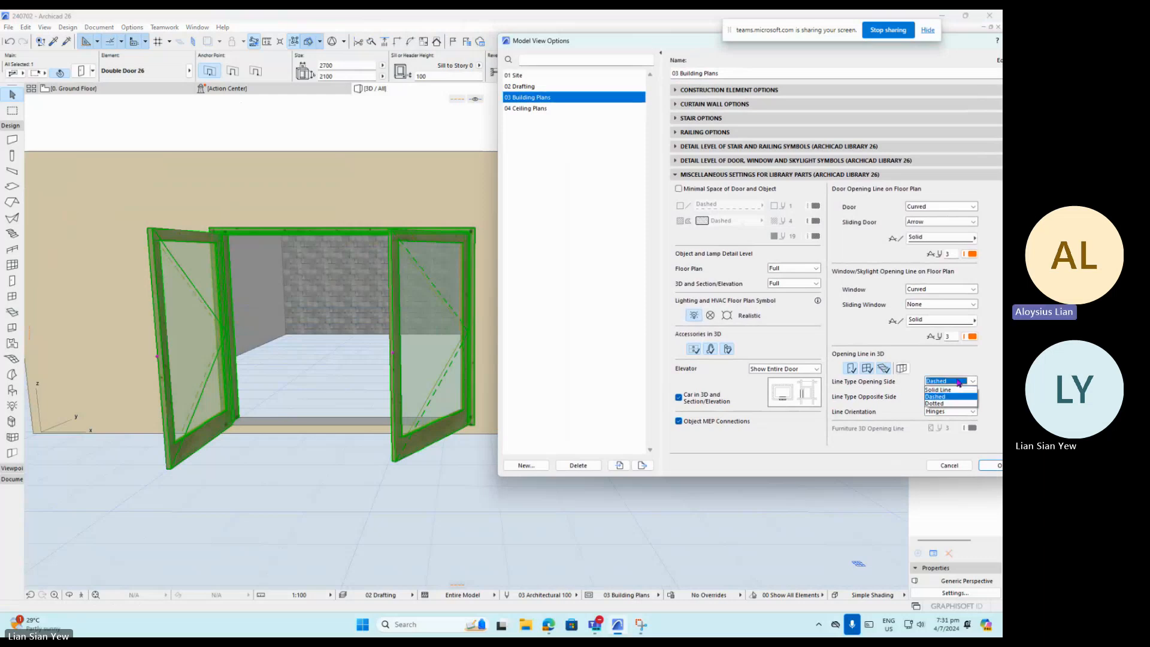
click(947, 398)
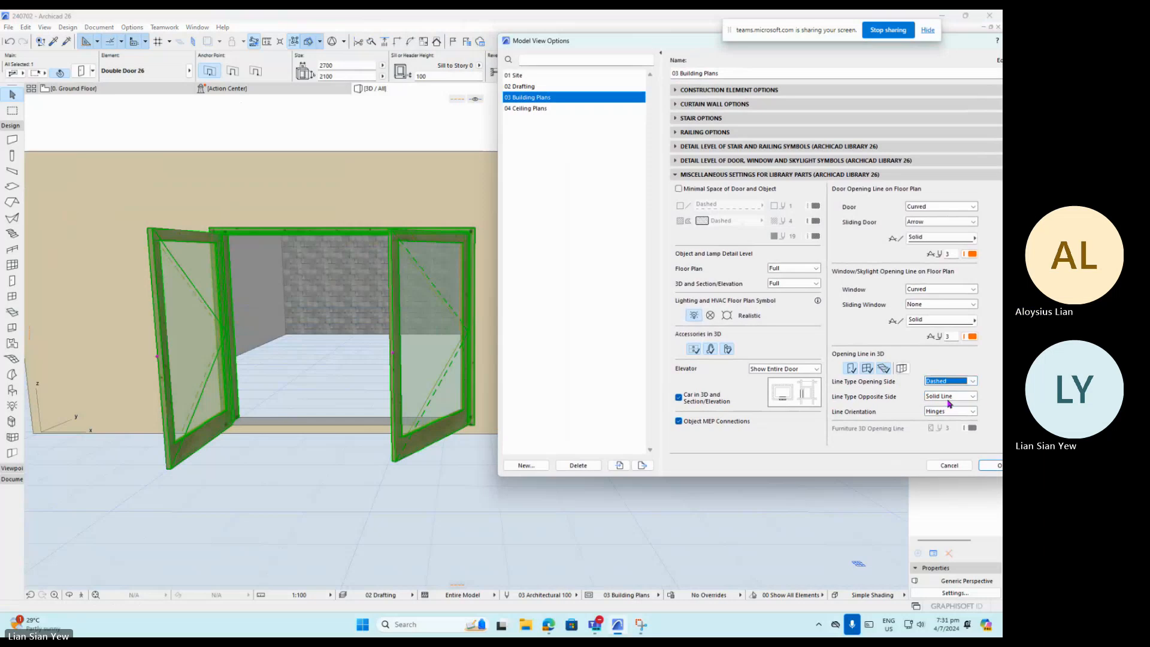
click(959, 381)
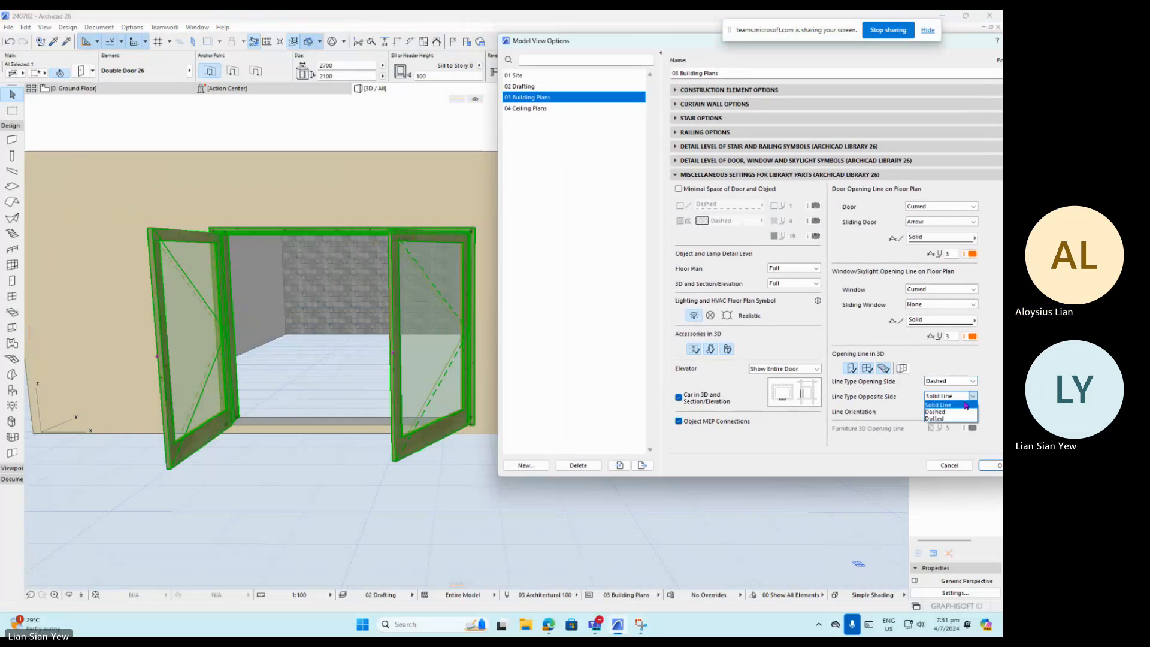
click(958, 411)
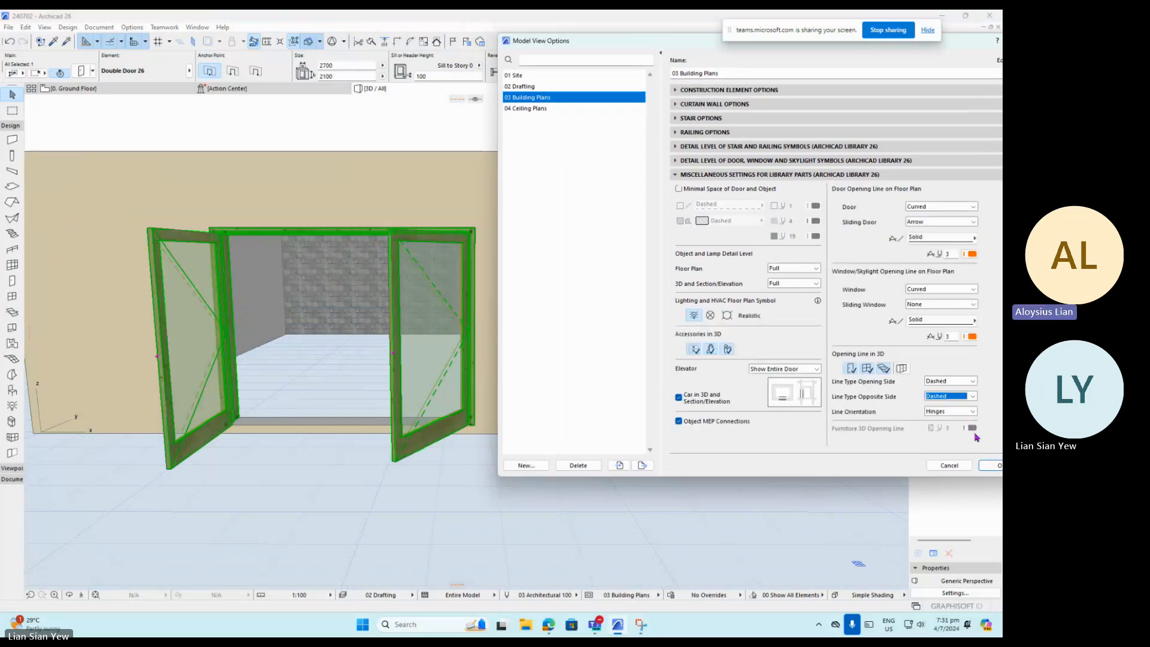
click(991, 466)
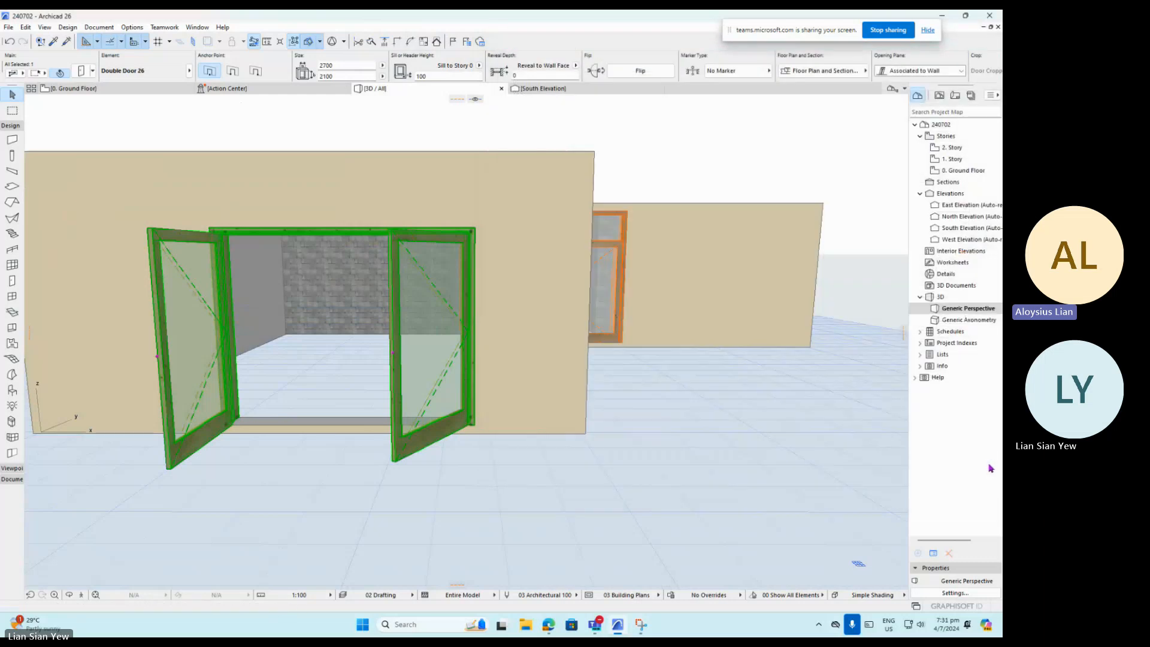
scroll(455, 335, up, 5)
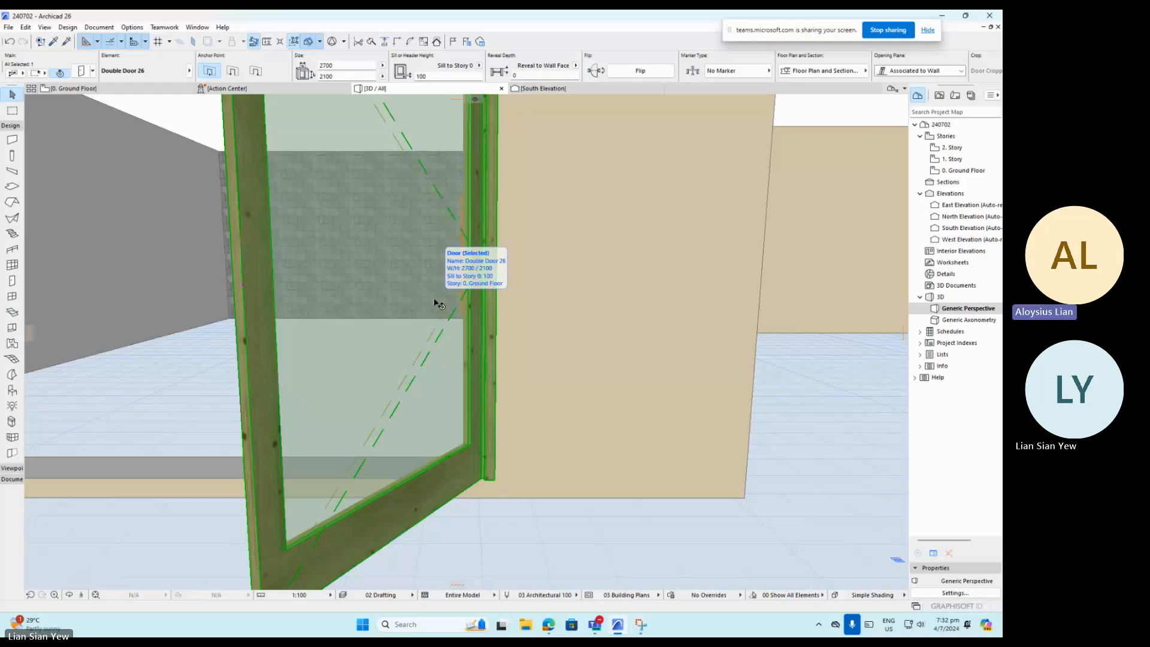
Place a 900 x 1500 Window 26 with a 1000 sill in the blank exterior wall of the brick-walled room.
scroll(706, 245, down, 10)
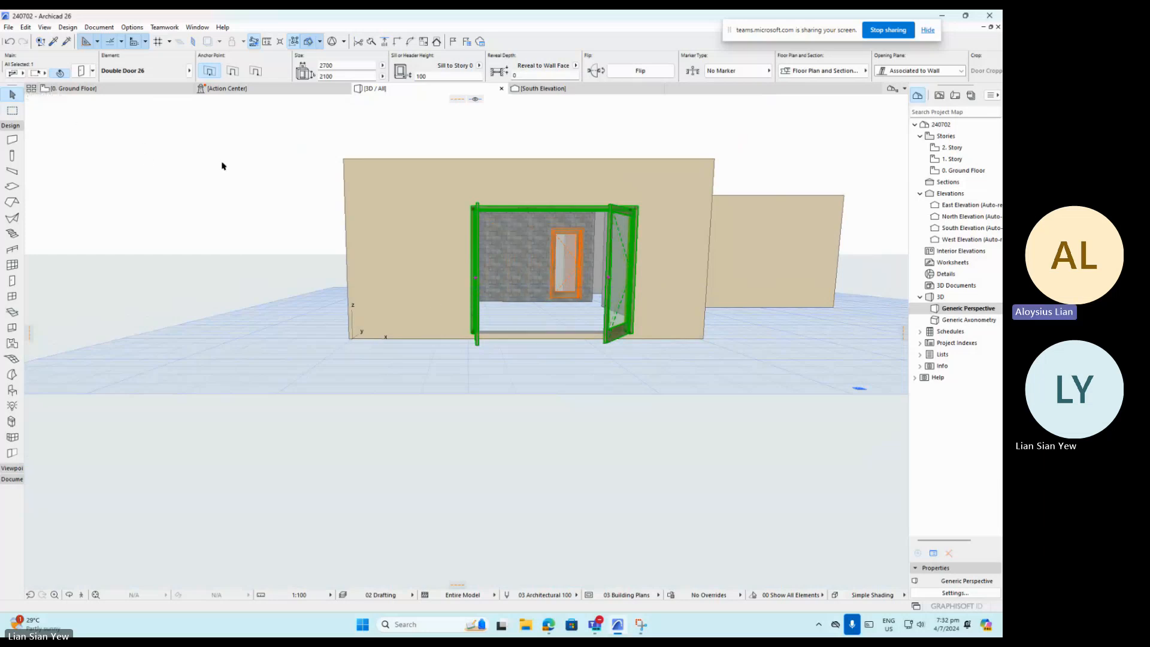
click(286, 287)
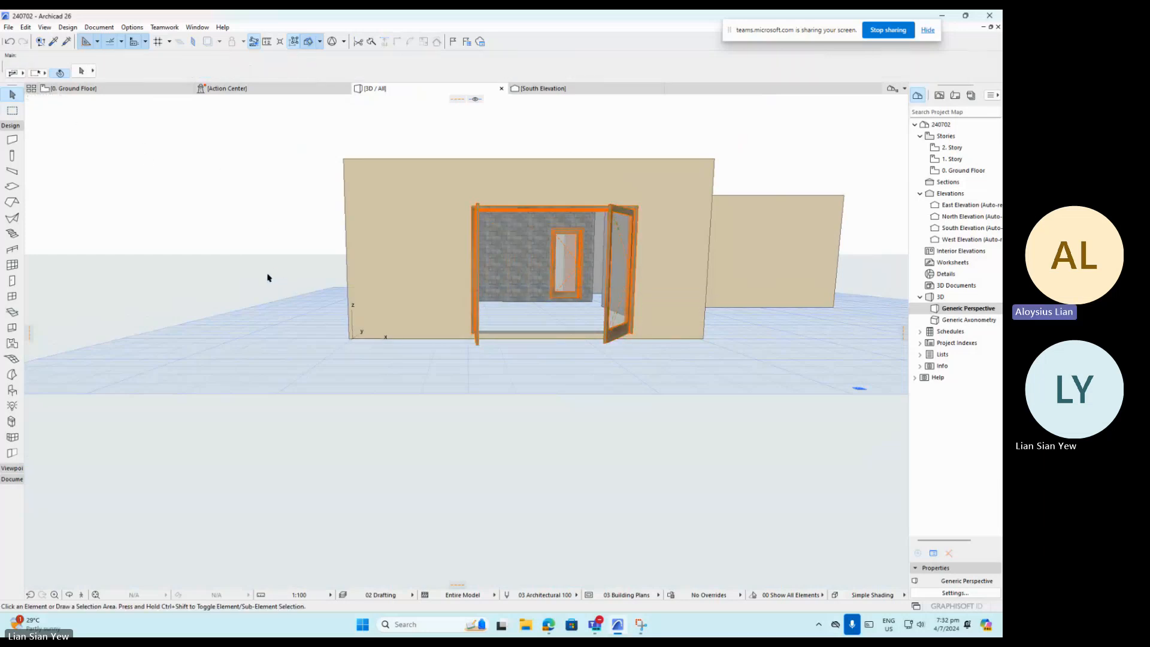
shift+middle_drag(257, 303, 421, 310)
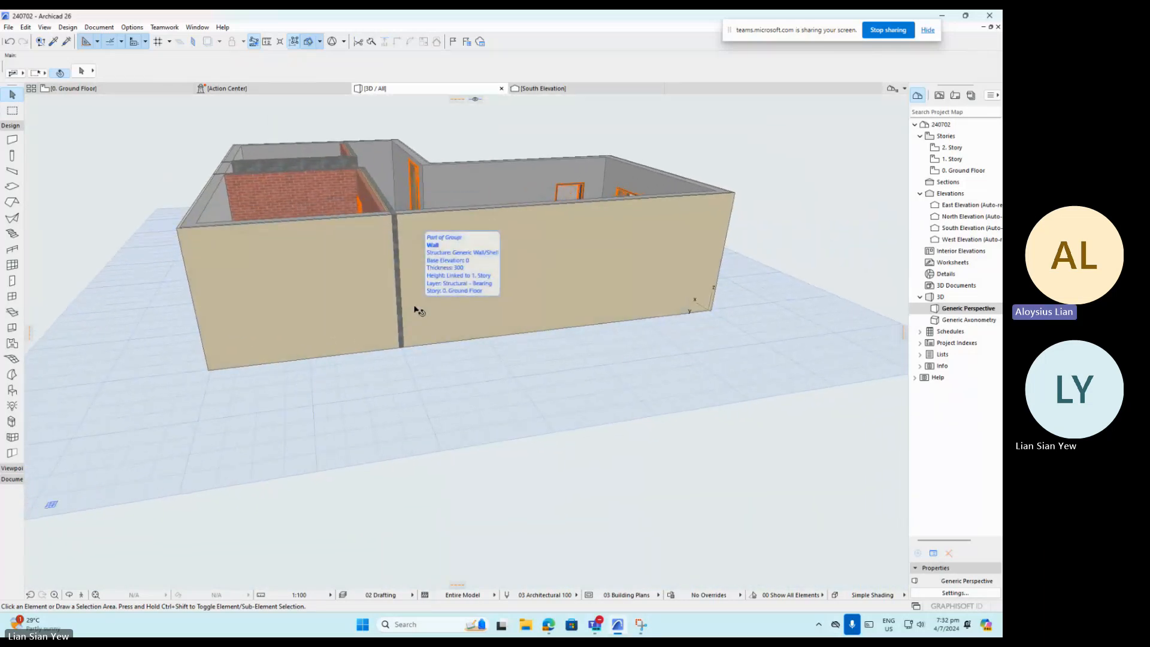
click(415, 310)
key(Escape)
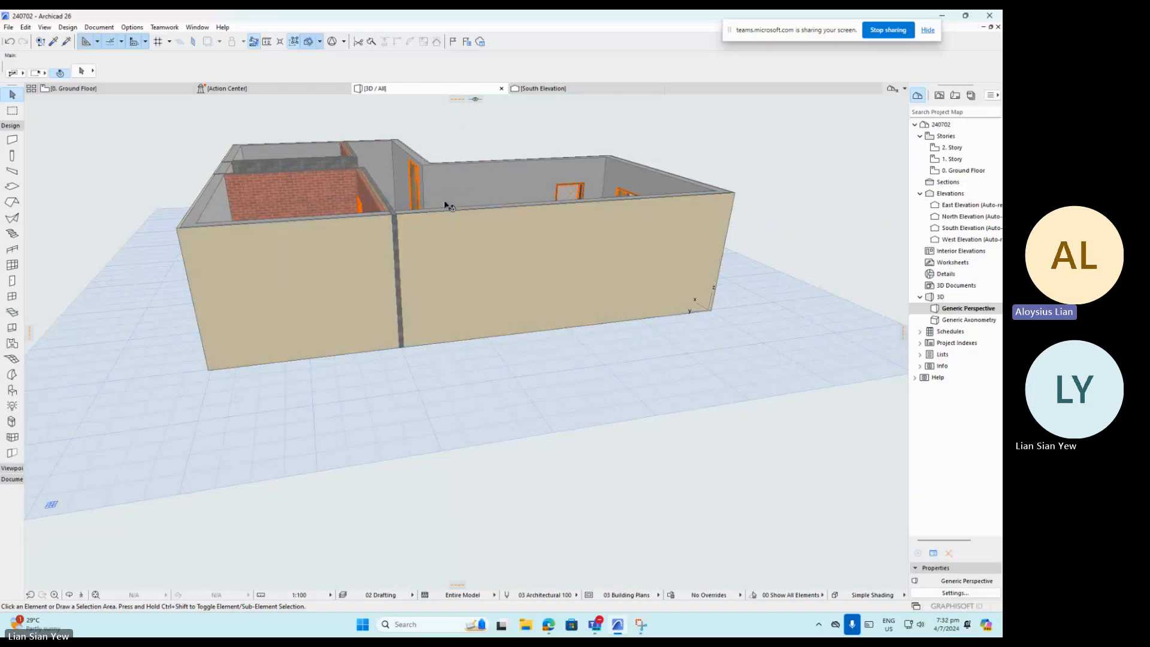
shift+middle_drag(415, 309, 462, 300)
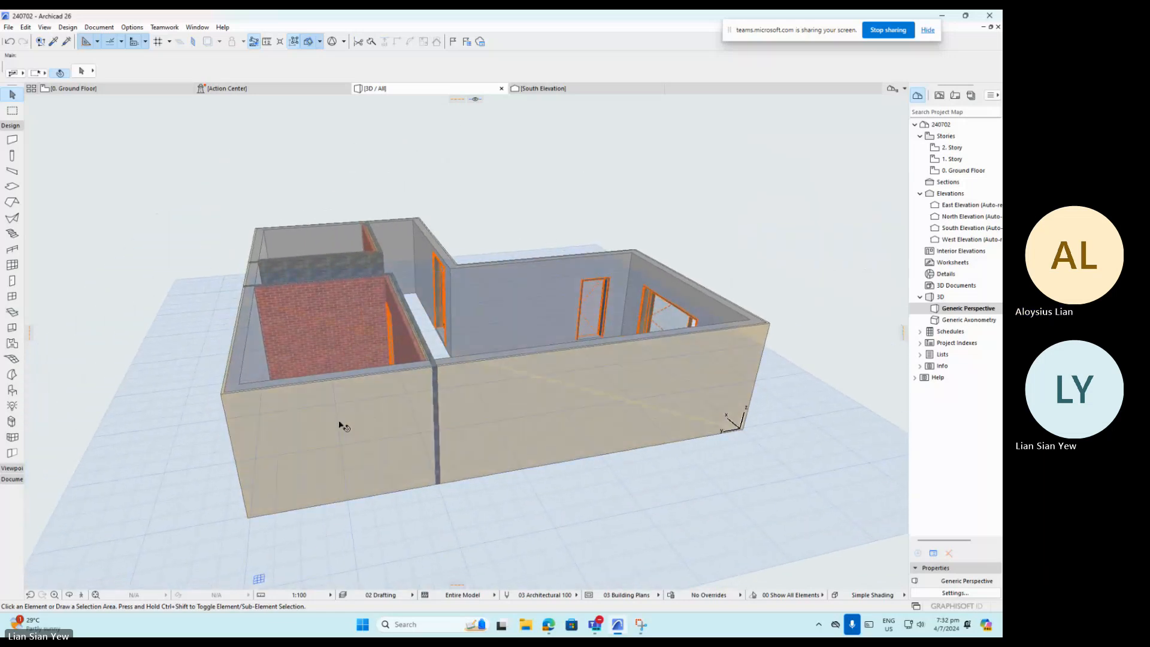
click(484, 412)
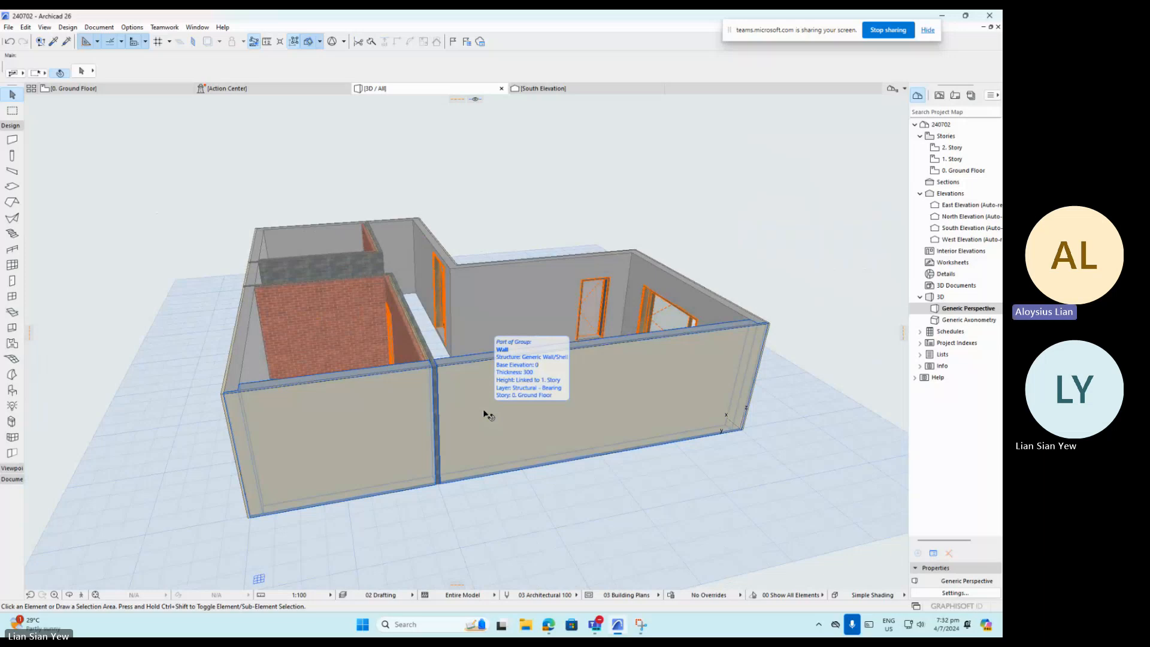
click(12, 296)
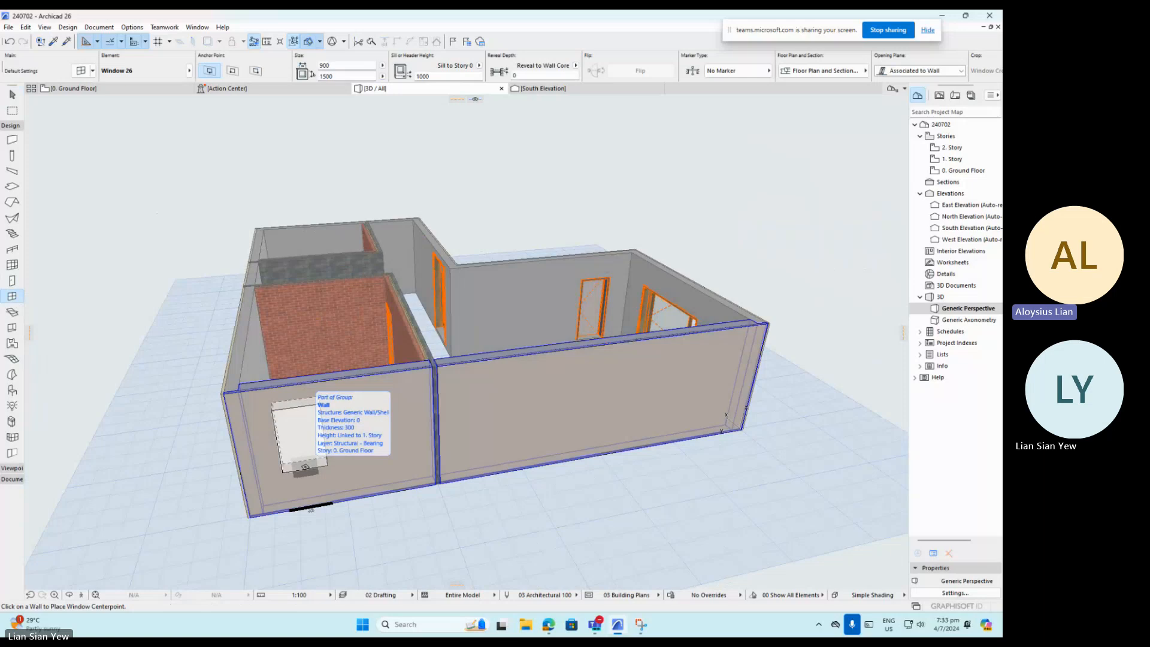
click(305, 466)
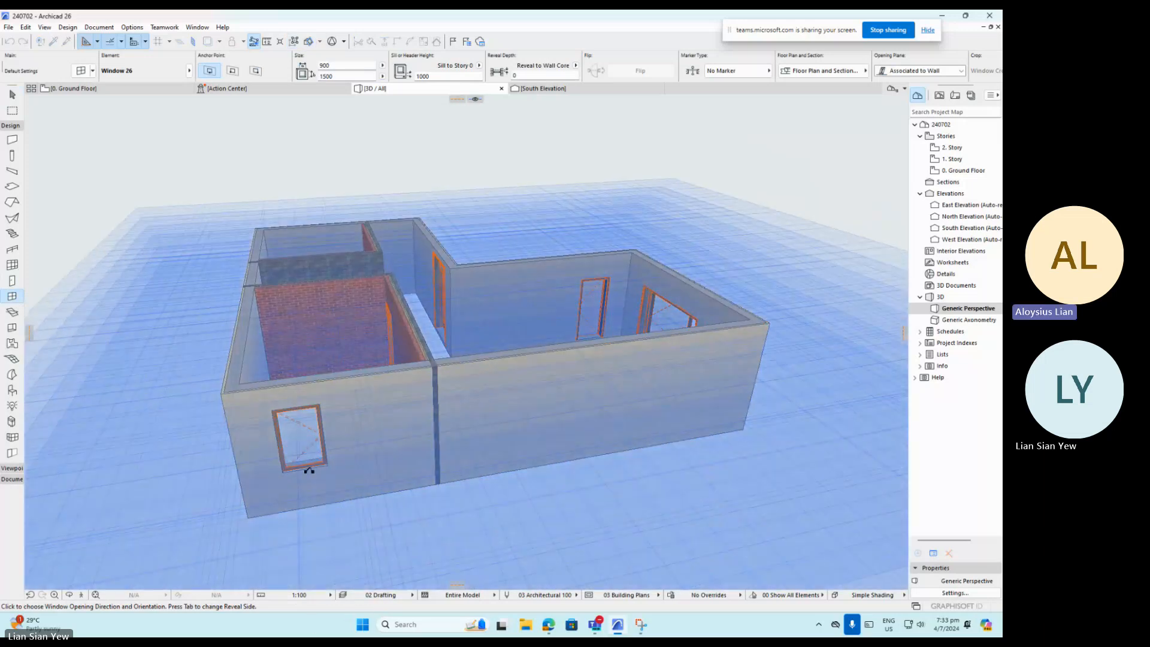
scroll(304, 502, up, 3)
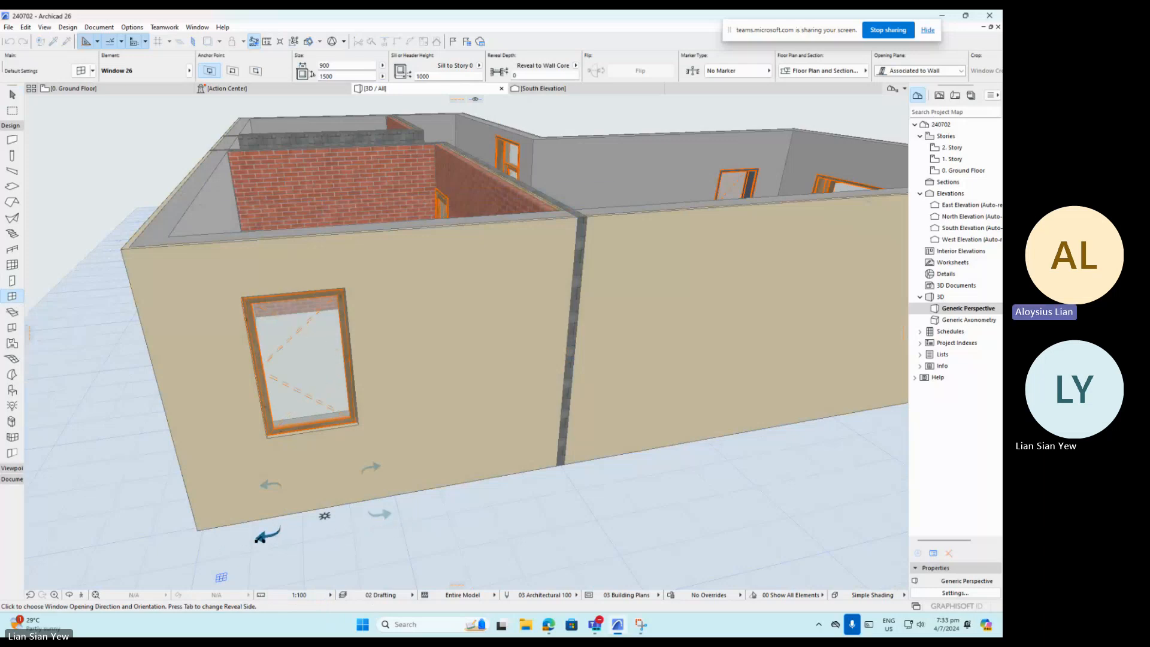
click(260, 537)
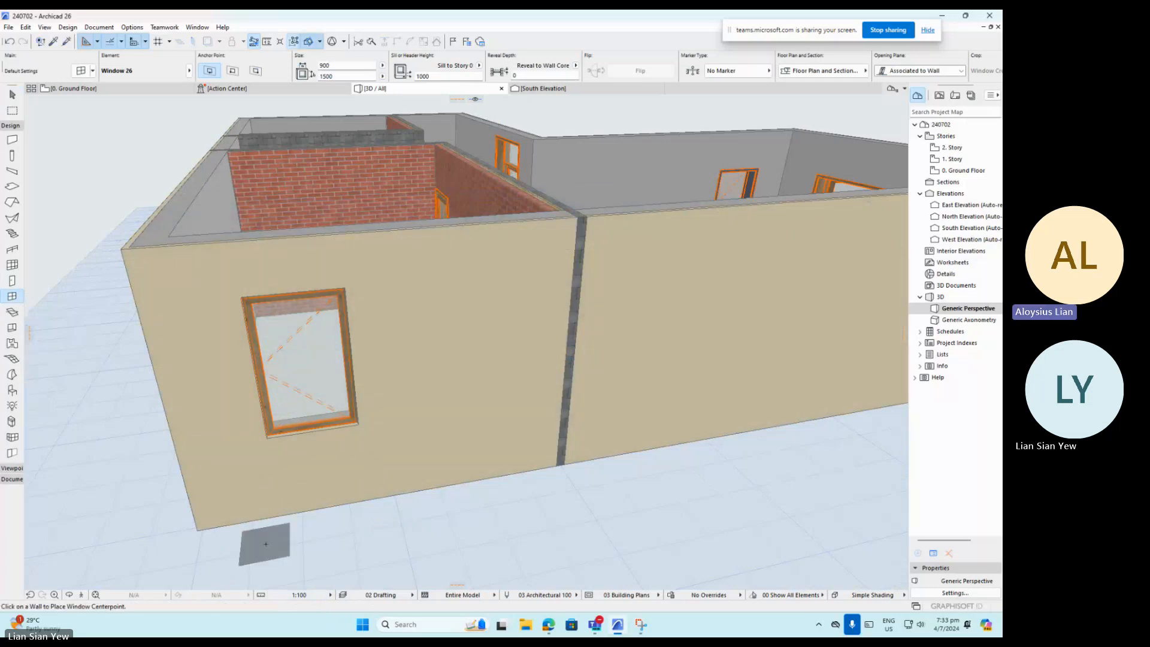
click(12, 94)
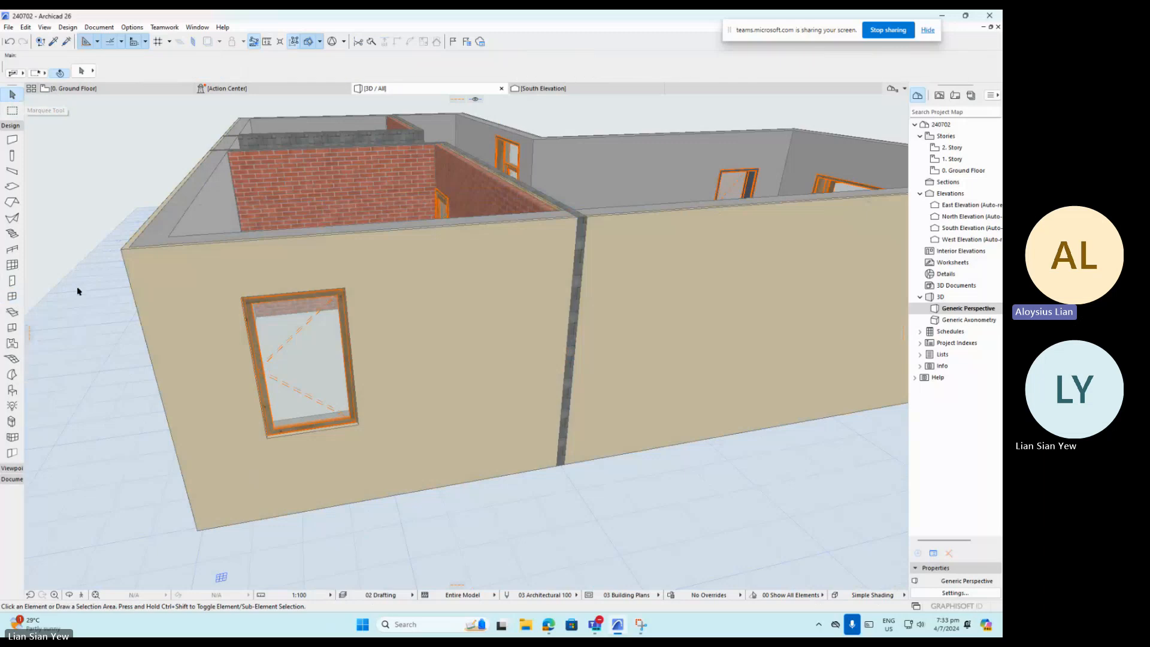
Multiply the new window from its lower corner using Drag with the Distribute method and 5 copies.
click(76, 291)
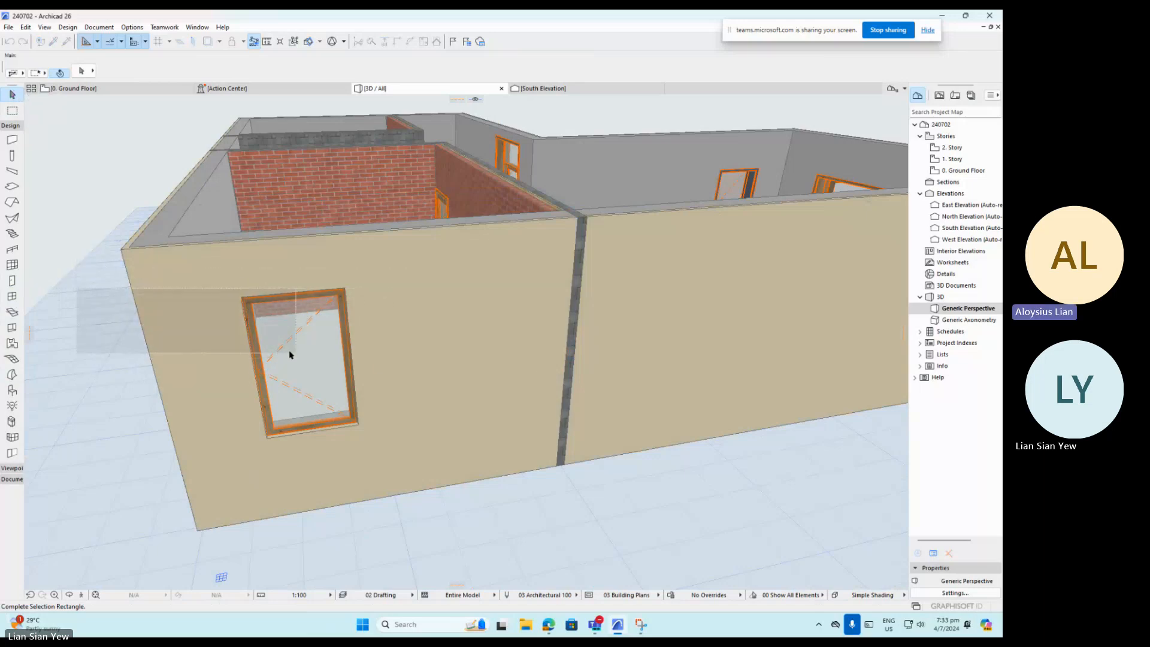
click(103, 294)
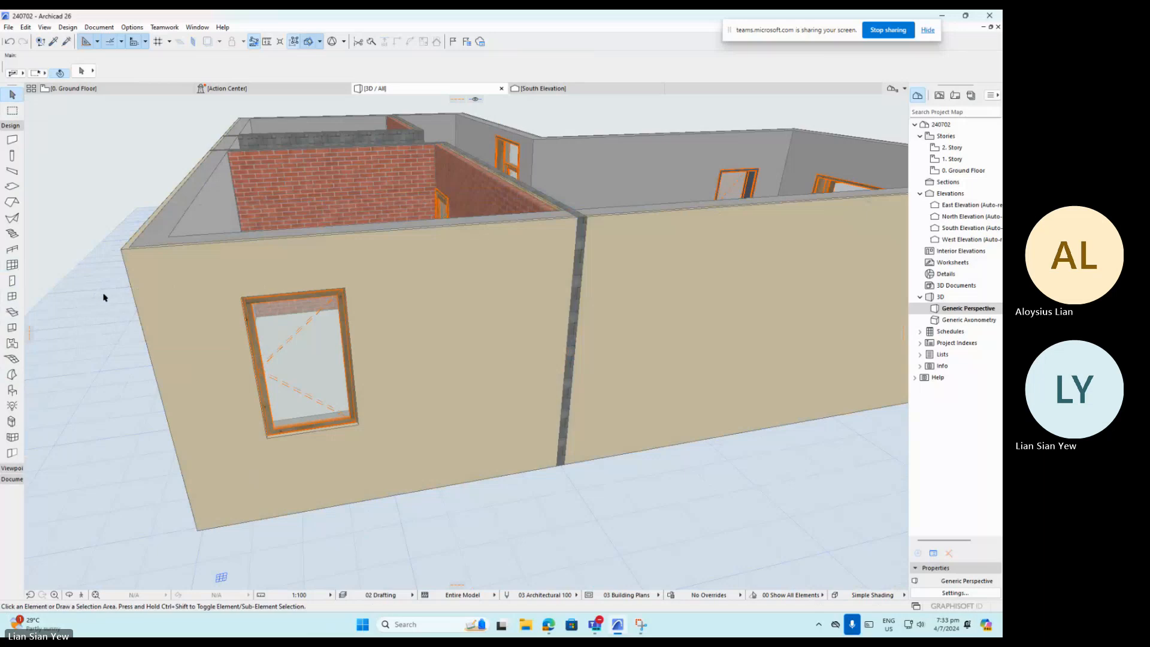
click(288, 352)
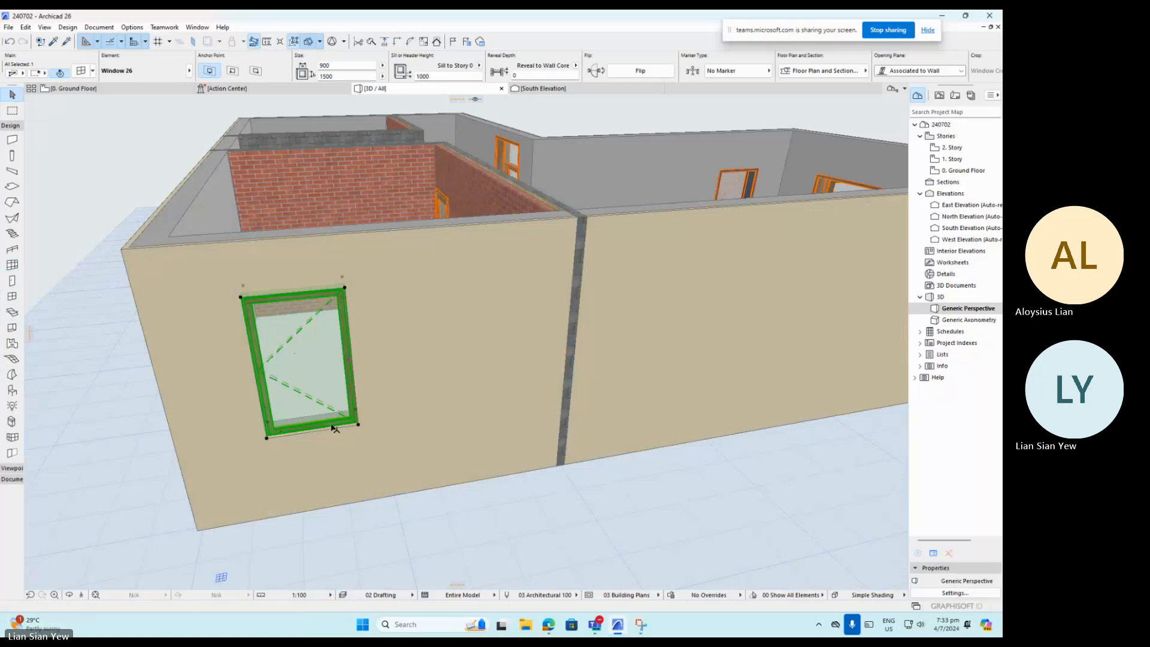
click(267, 438)
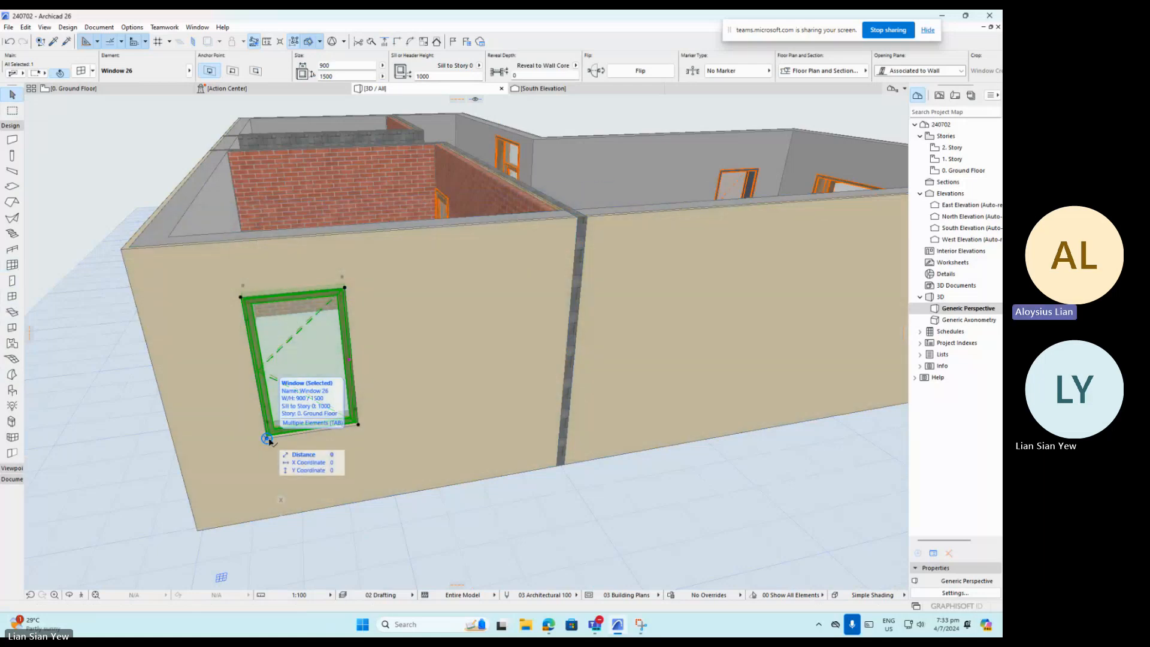
click(267, 438)
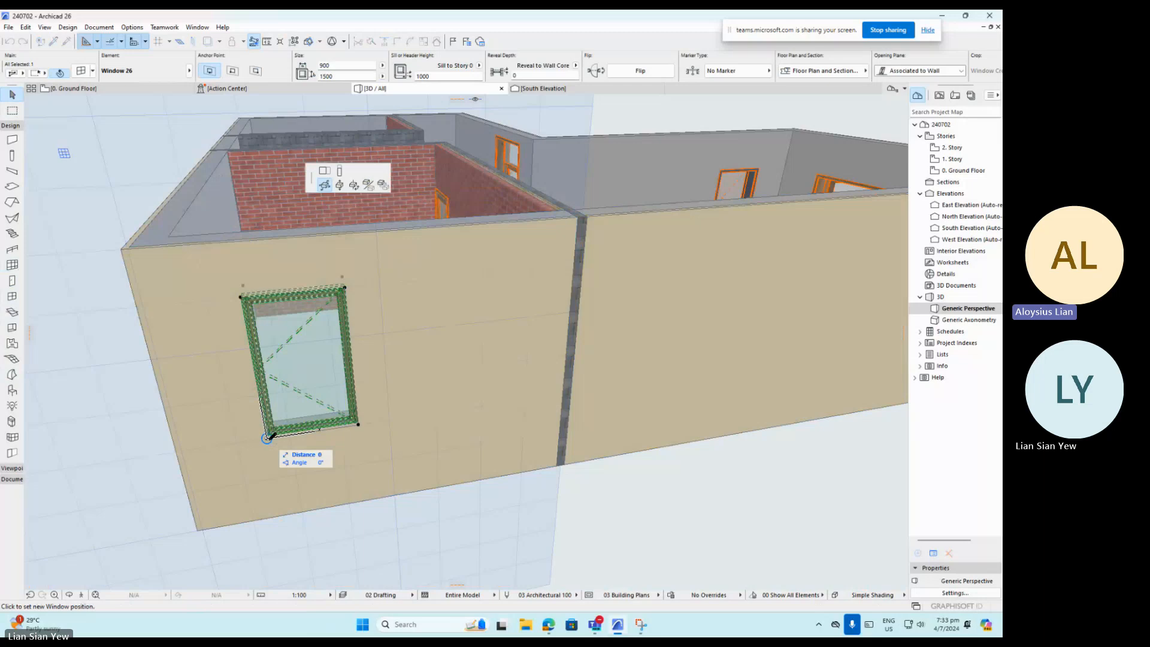
click(383, 187)
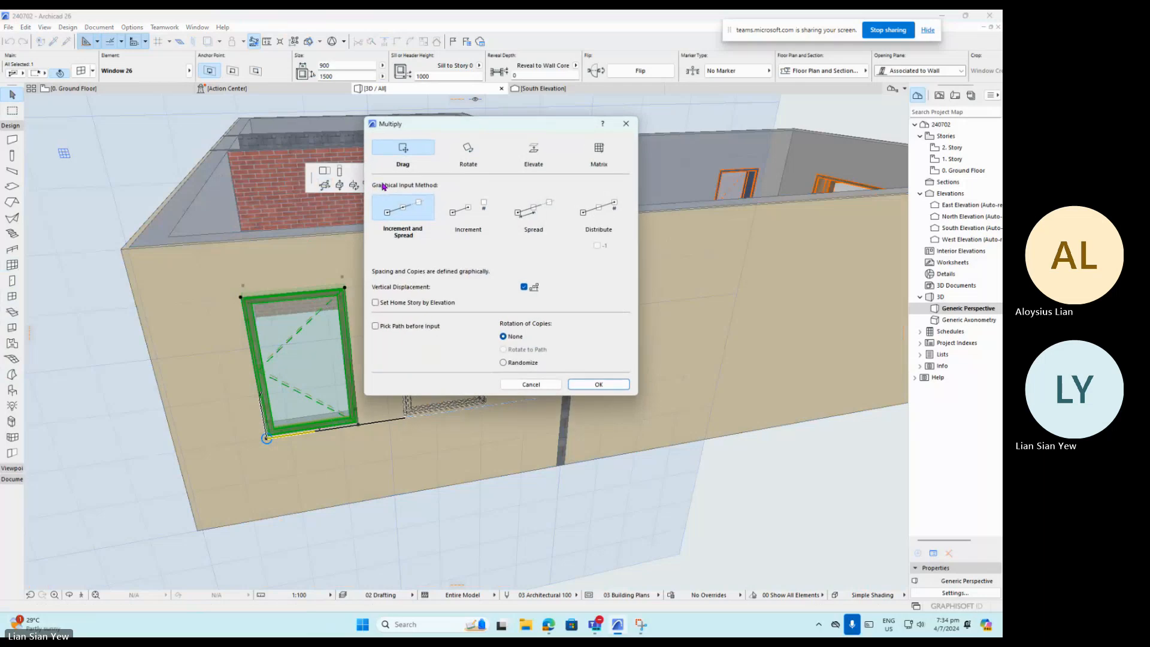
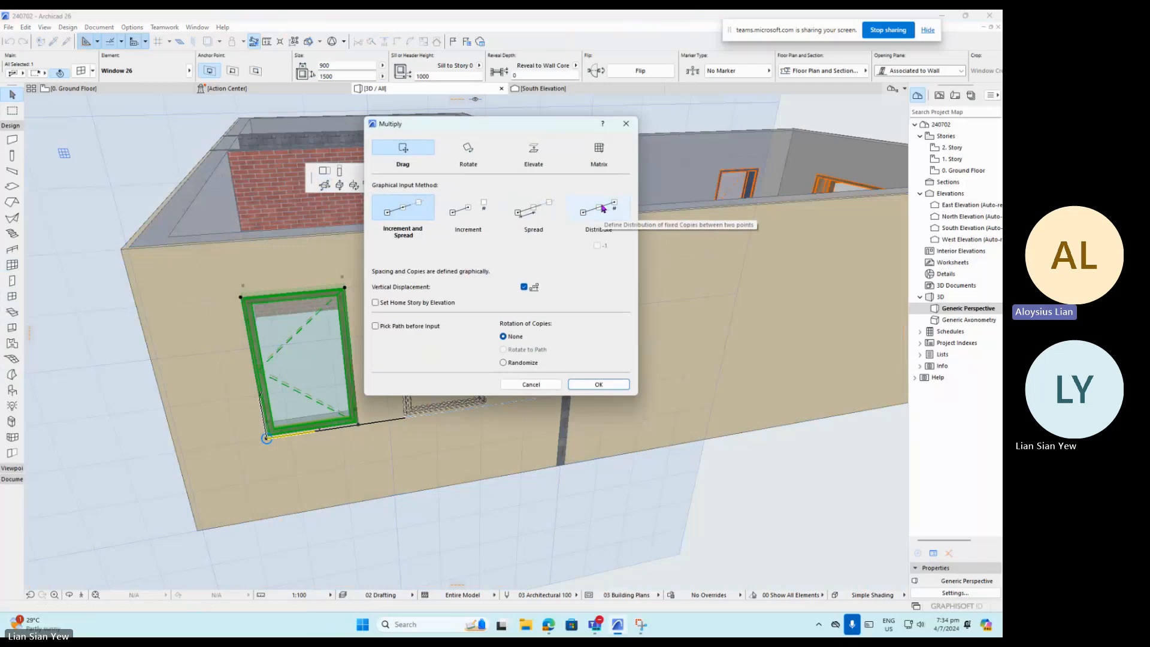
click(602, 208)
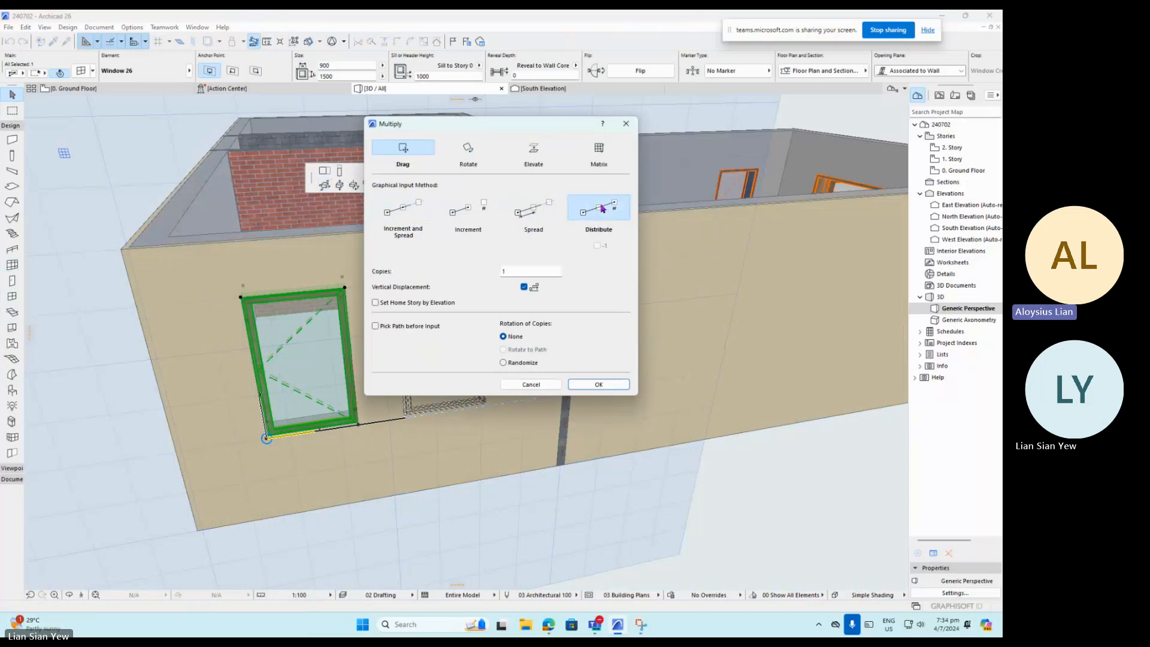
click(519, 270)
text(5)
click(607, 388)
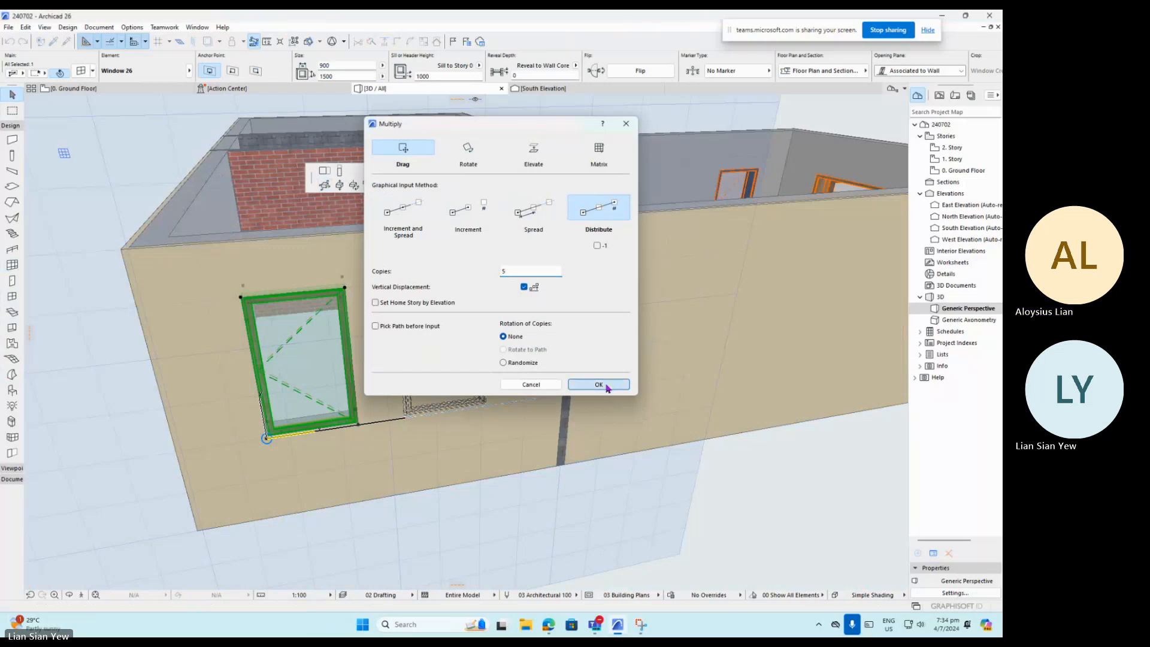
Distribute five copies of the selected window along the long exterior wall with elevation 0, and undo the multiplication.
scroll(724, 359, down, 10)
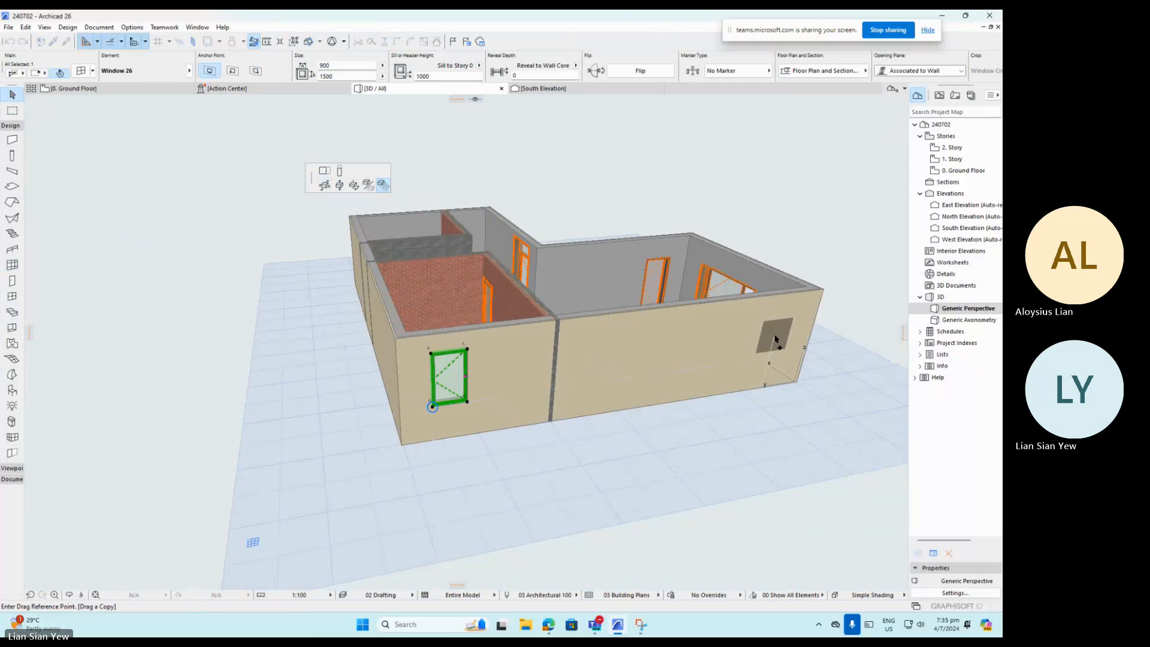
click(775, 342)
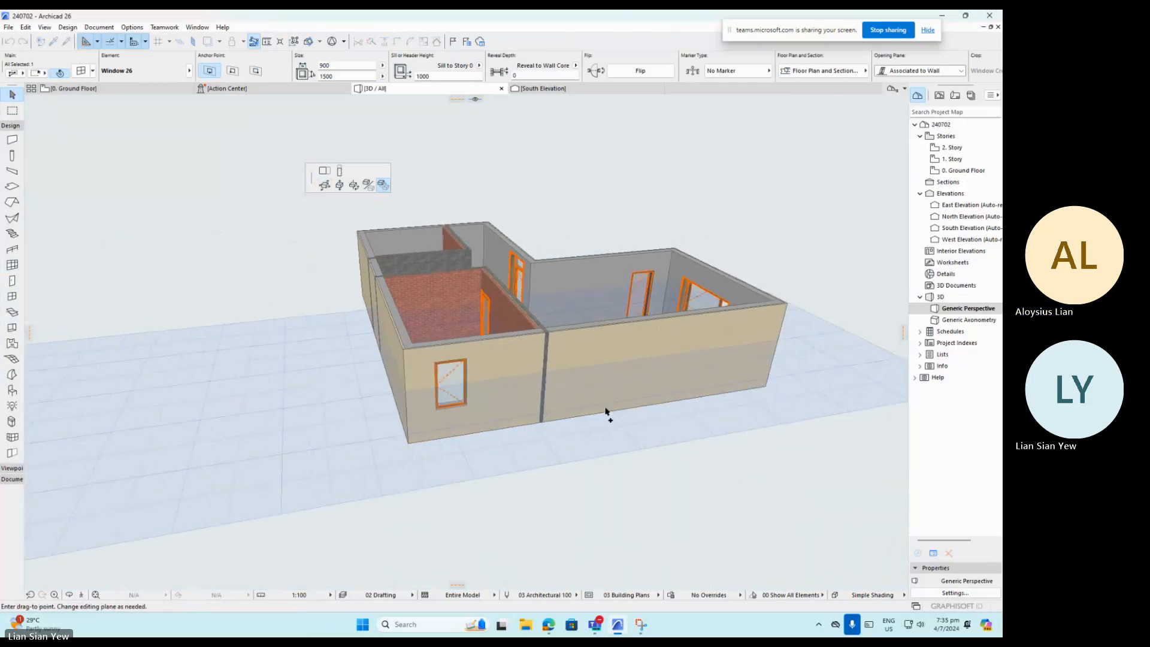
scroll(803, 361, down, 2)
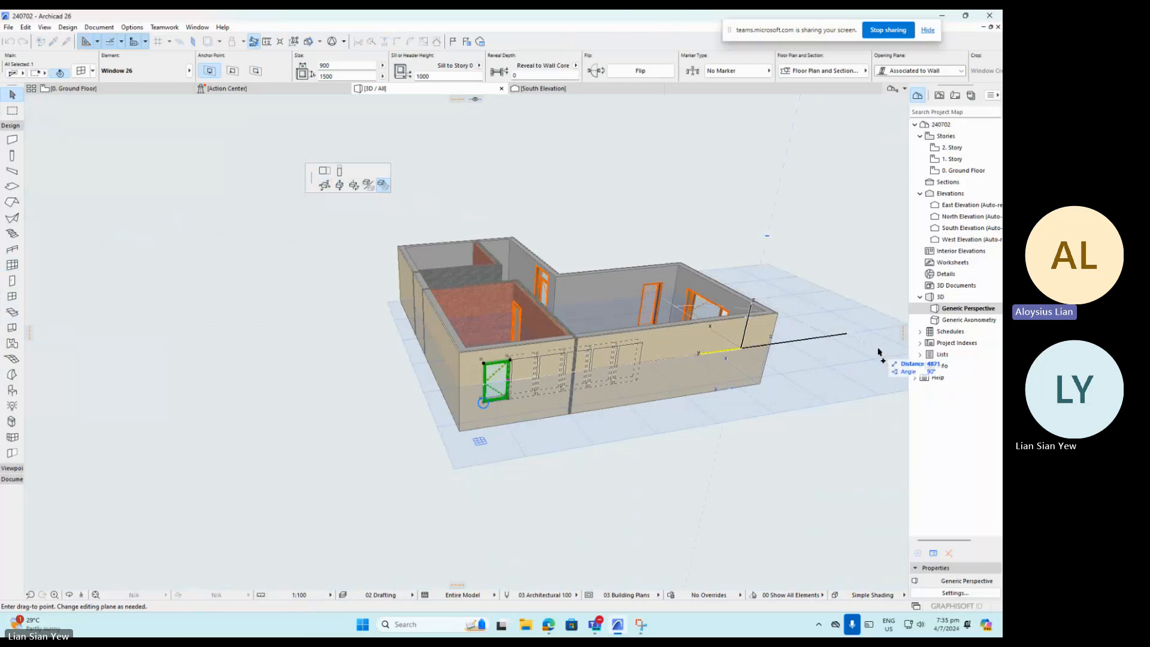
scroll(744, 343, down, 1)
scroll(662, 329, down, 2)
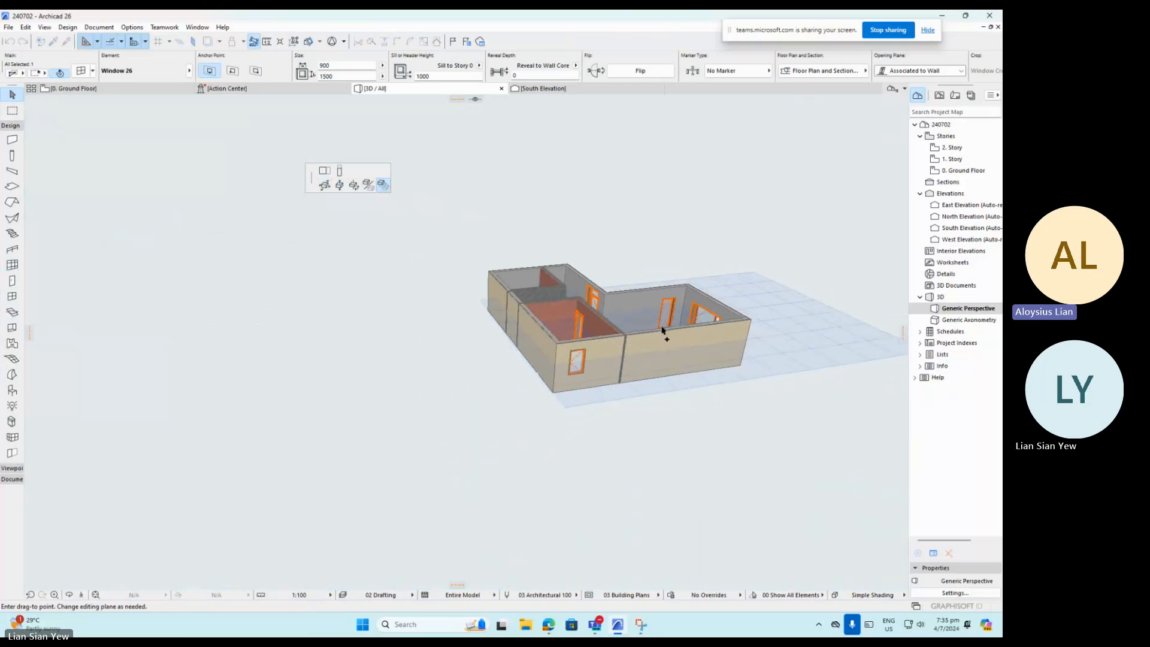
scroll(767, 330, up, 1)
scroll(827, 322, up, 1)
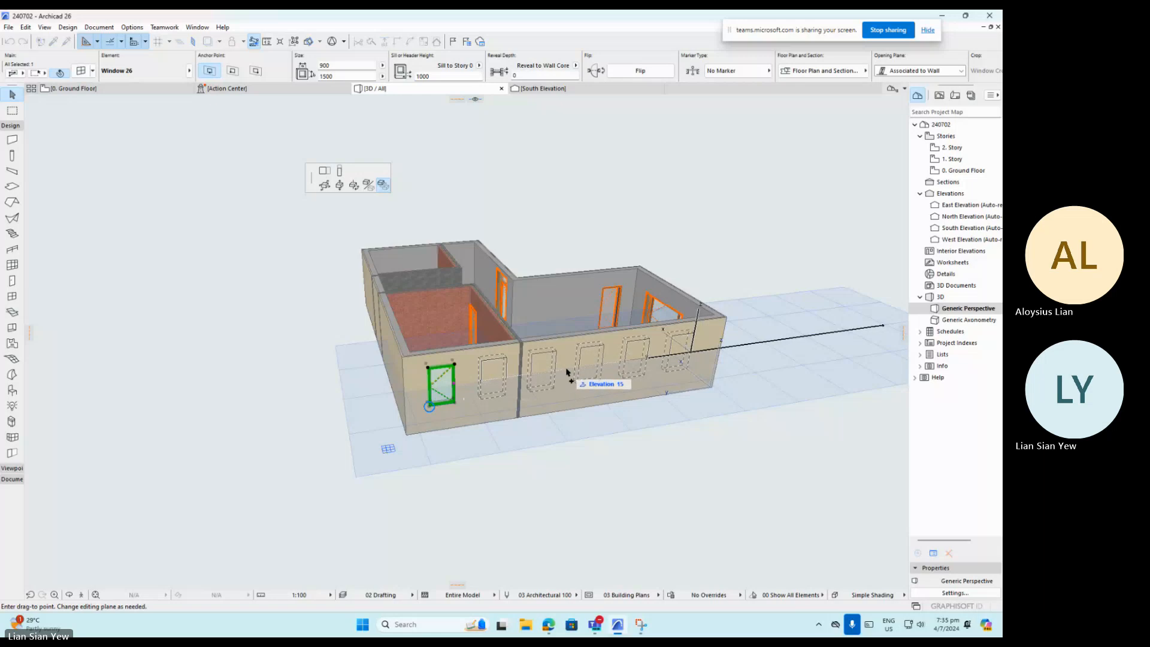
scroll(693, 358, up, 2)
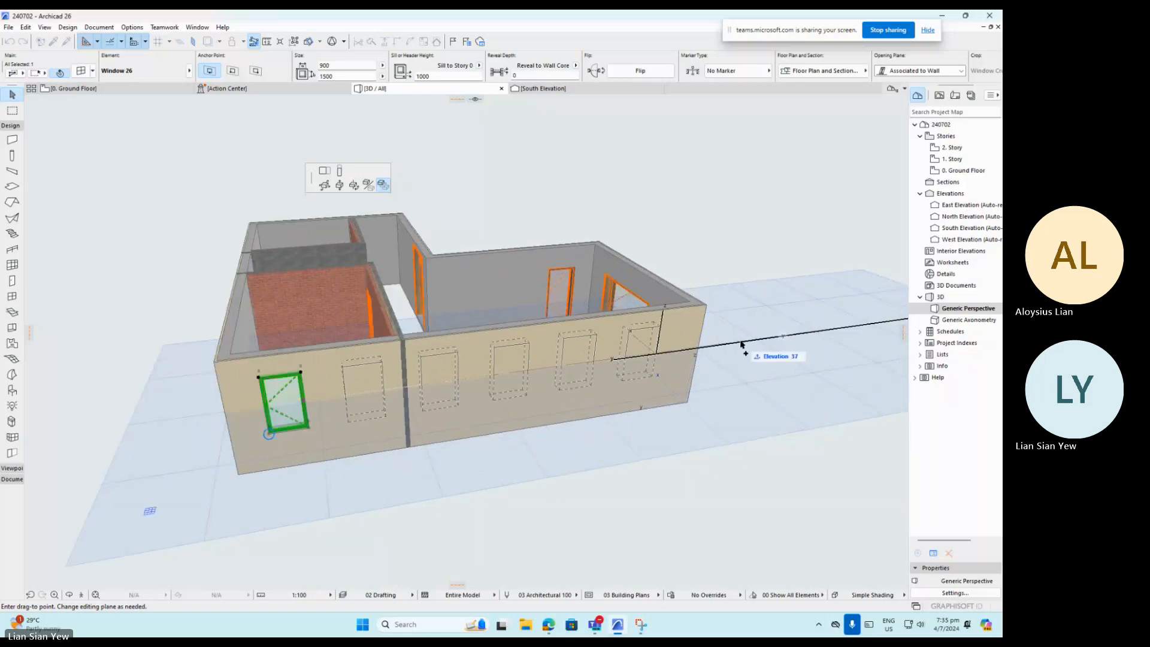
text(0)
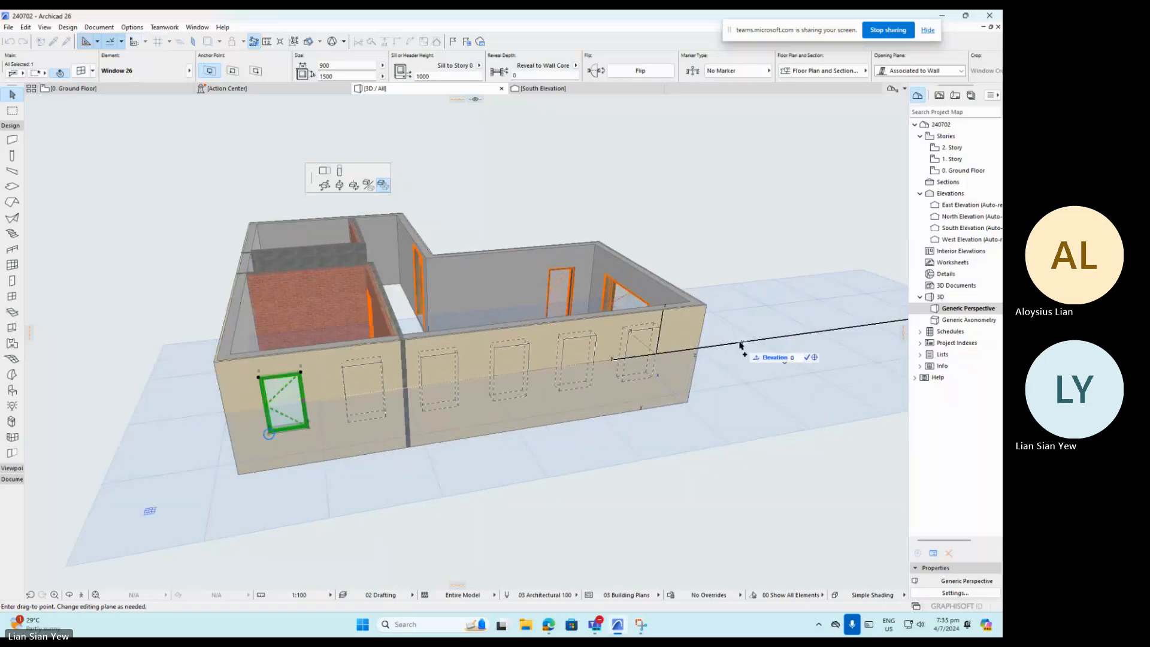
key(Return)
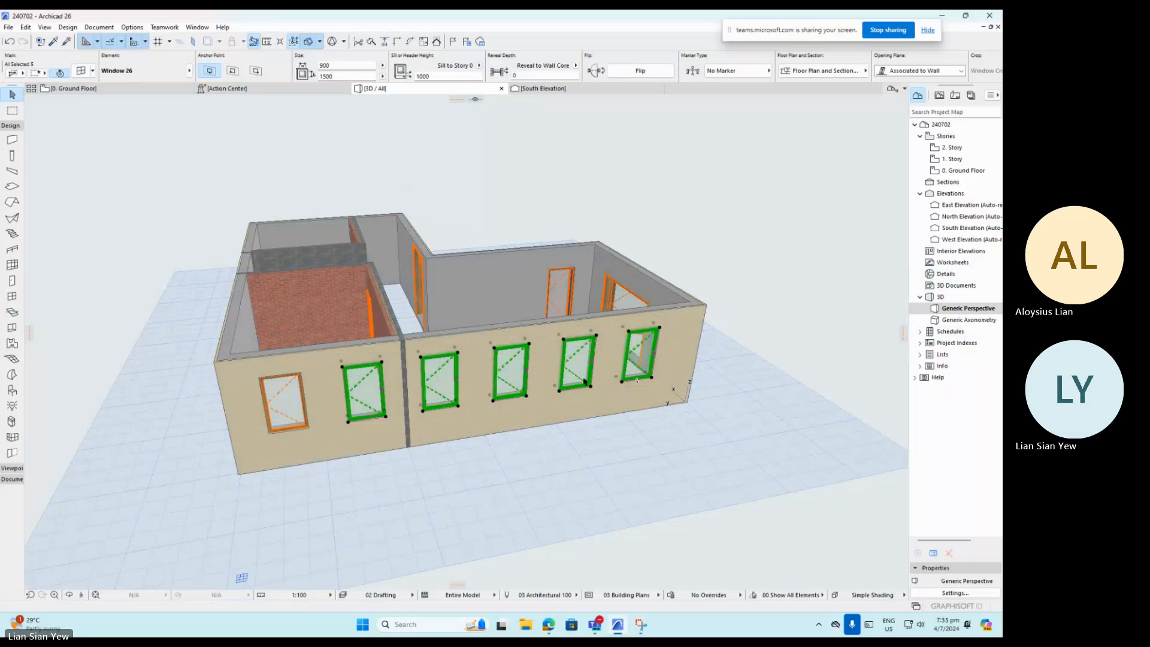
key(ctrl+z)
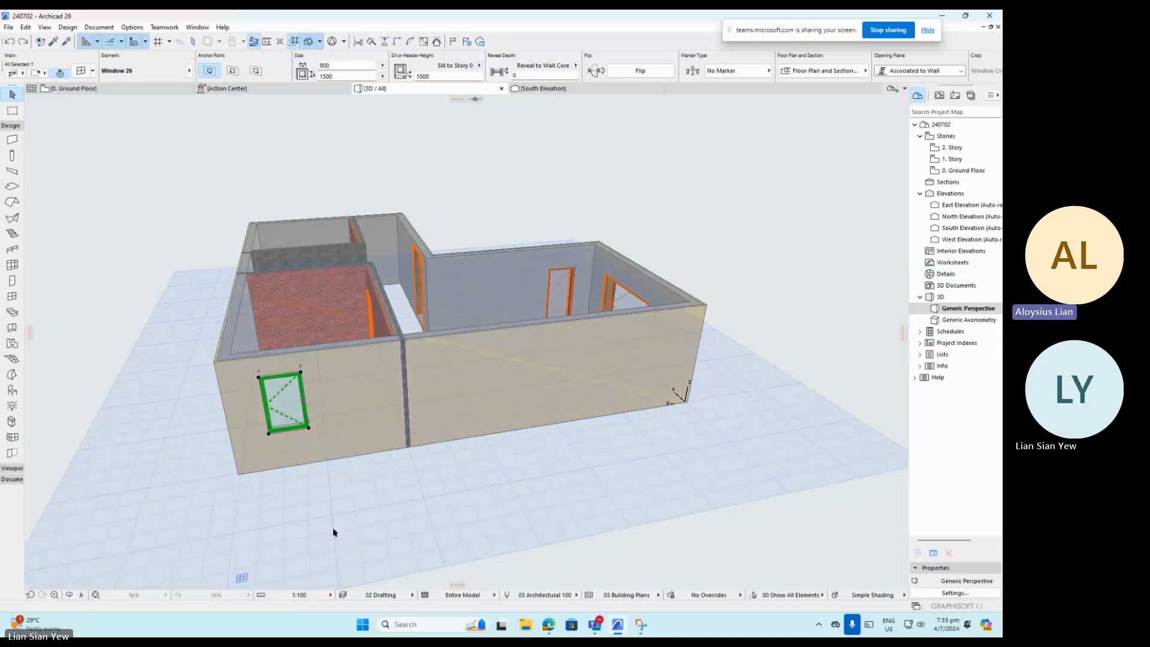
Try to multiply the window along the wall with the Increment and Spread method, using an increment of about 1670 mm from its lower-left corner.
click(268, 434)
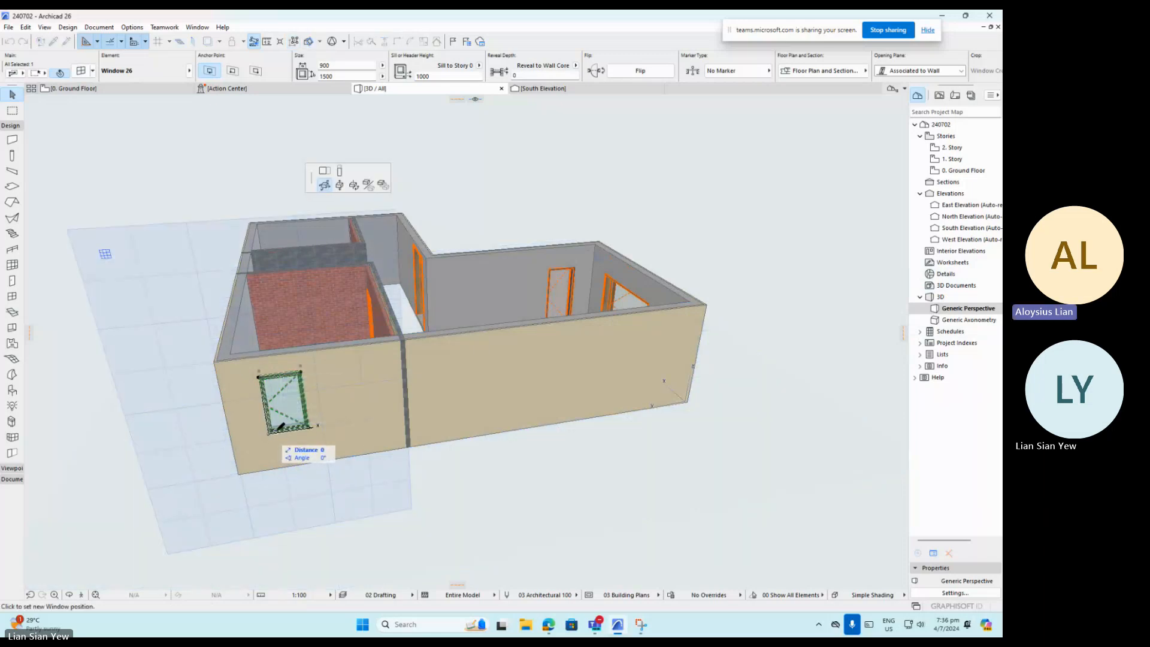
click(383, 185)
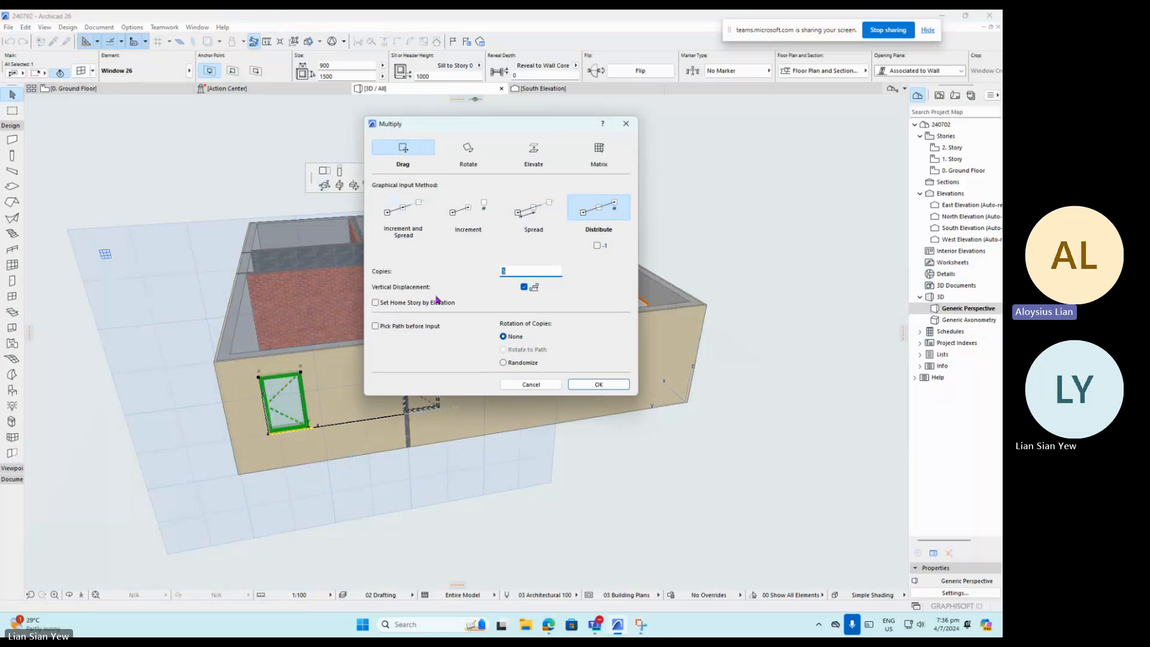
click(411, 236)
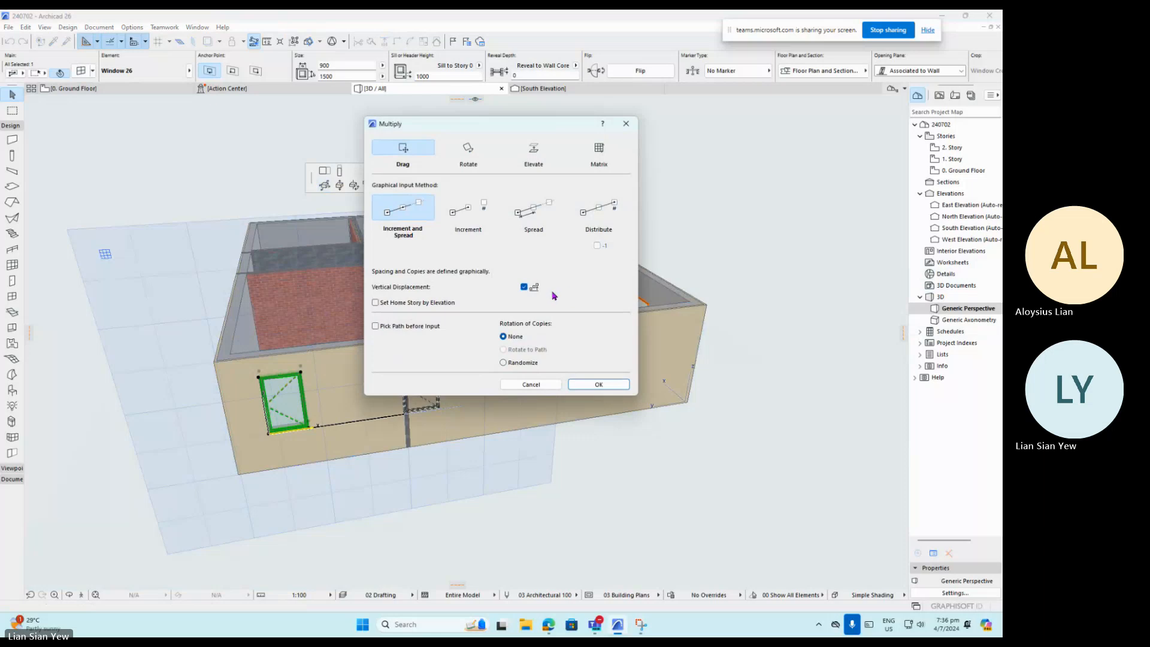
click(598, 384)
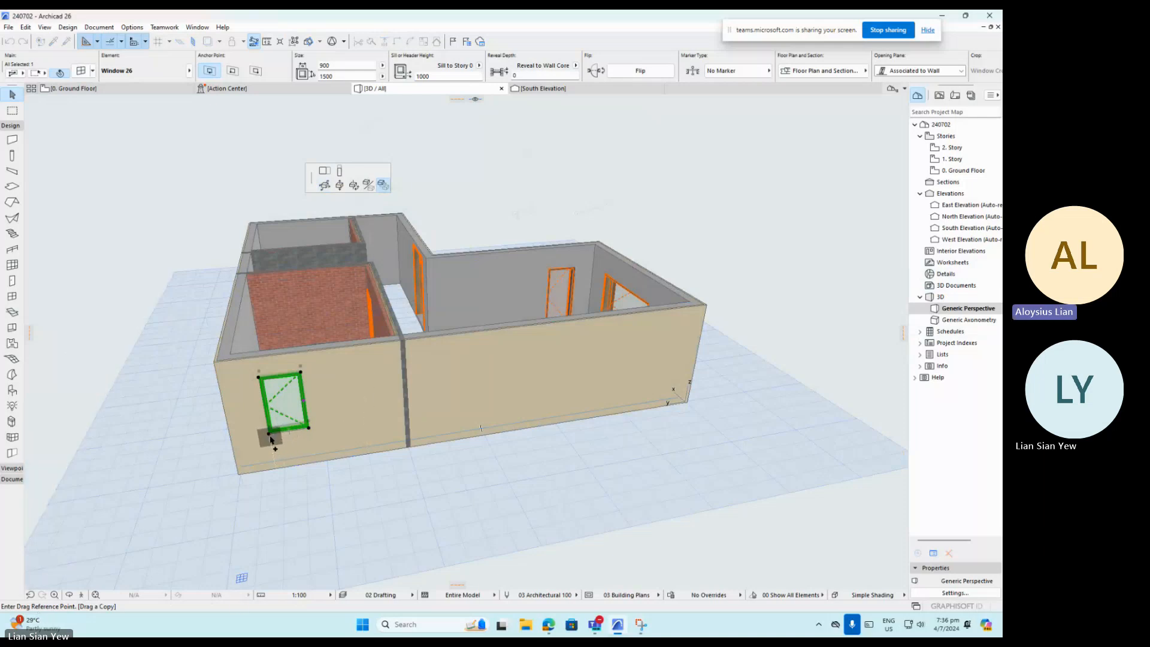
scroll(271, 439, up, 2)
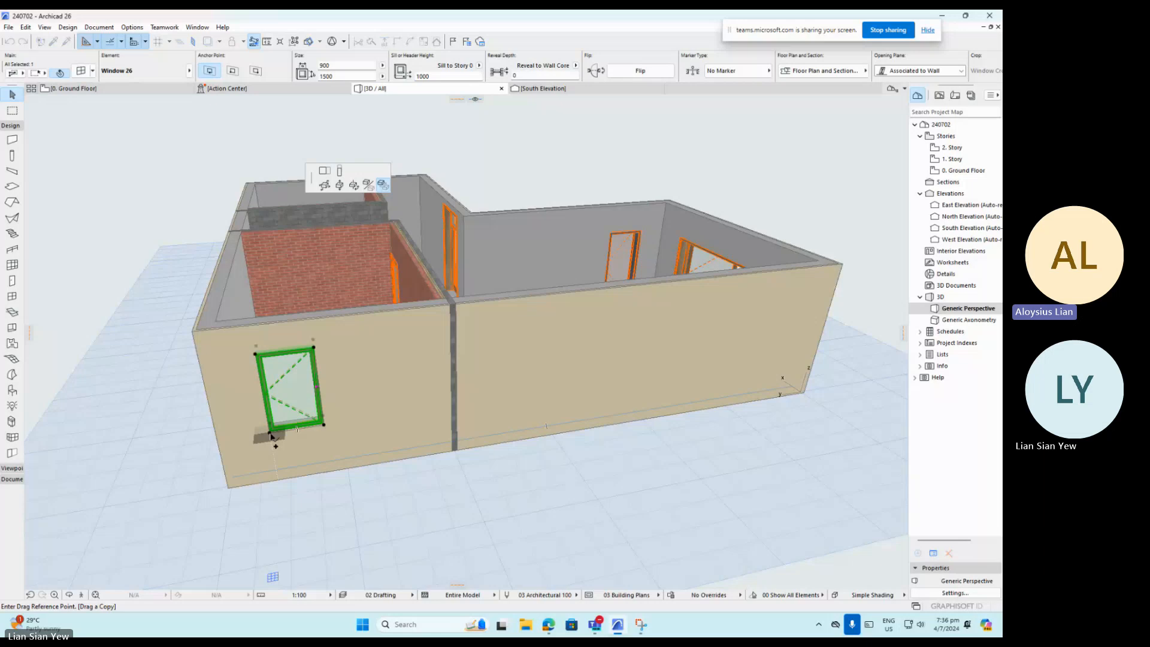
click(270, 434)
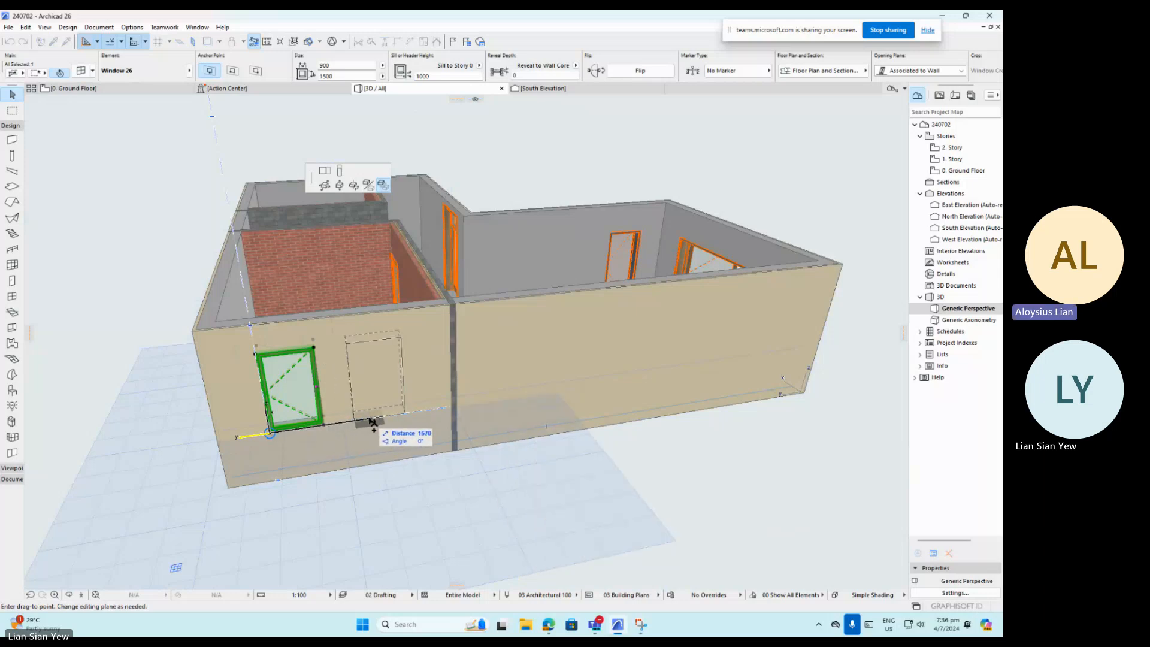
click(370, 418)
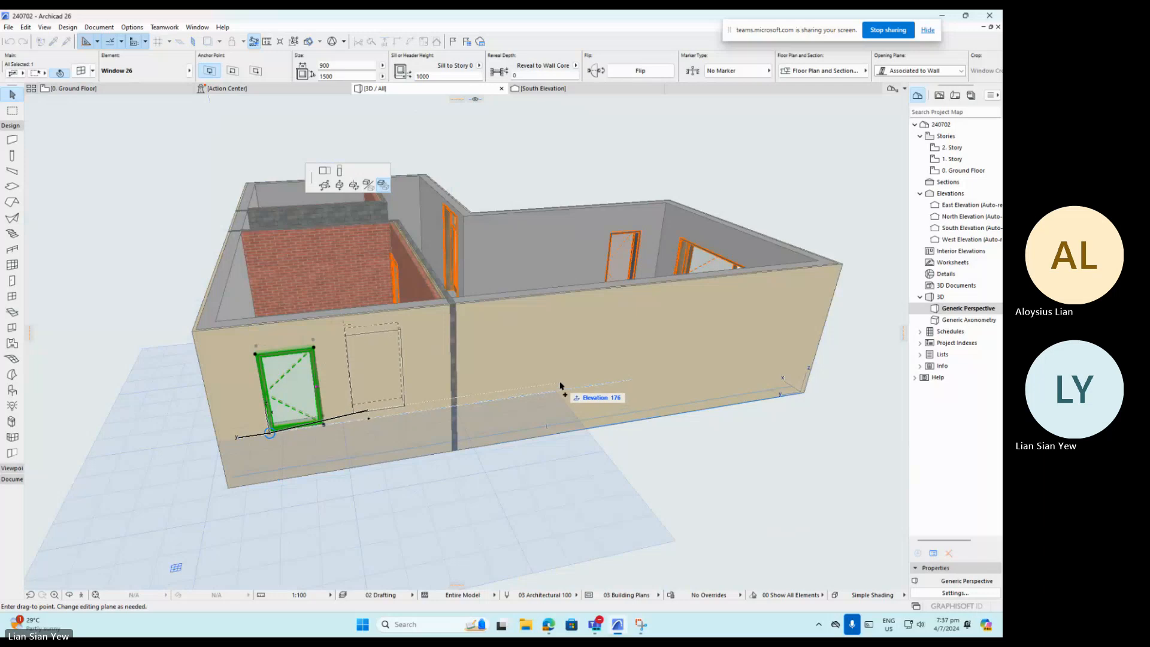
click(369, 421)
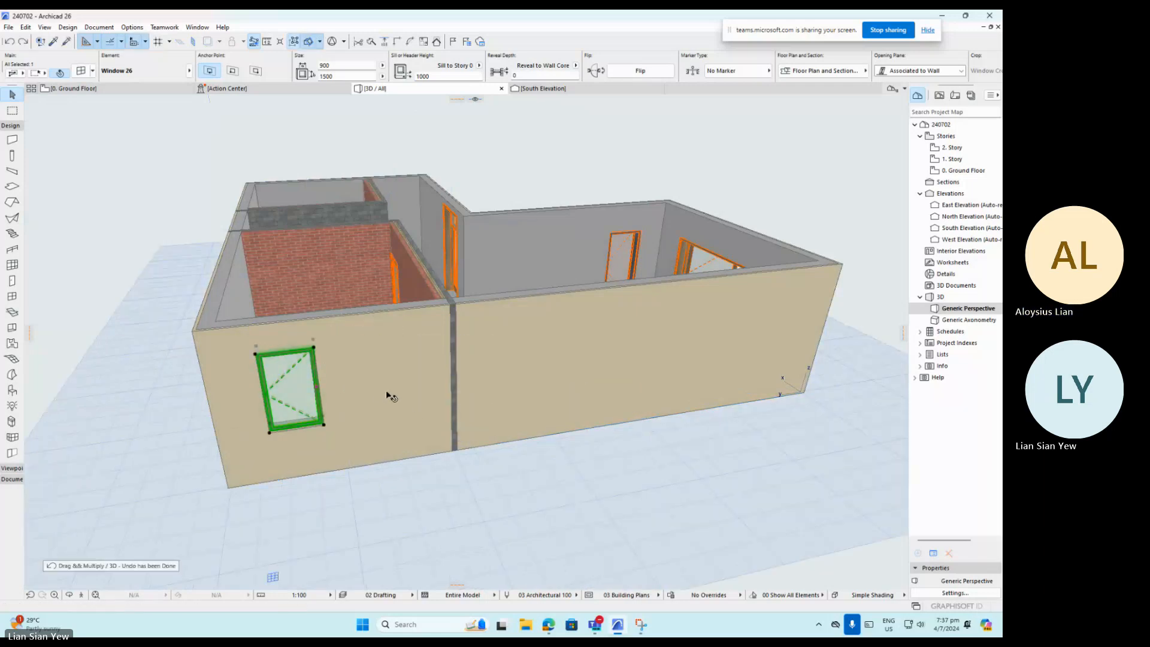
Multiply the window with the Increment and Spread method, spreading copies from its lower-left corner about 10470 mm to the wall's far end.
scroll(324, 451, up, 3)
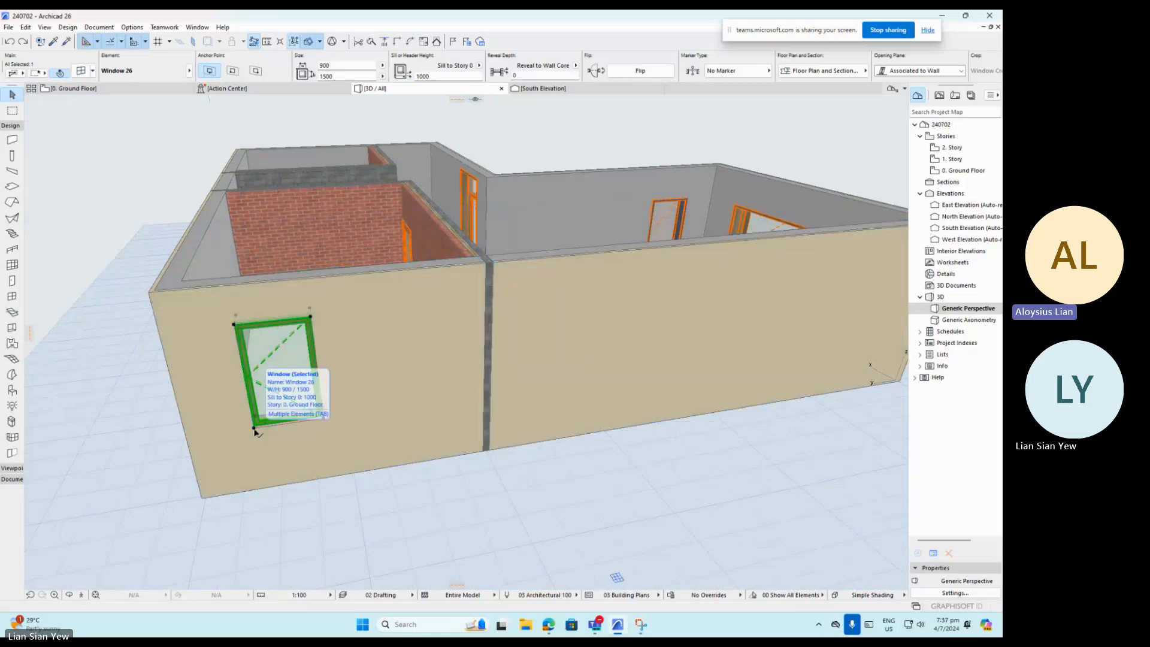
click(255, 430)
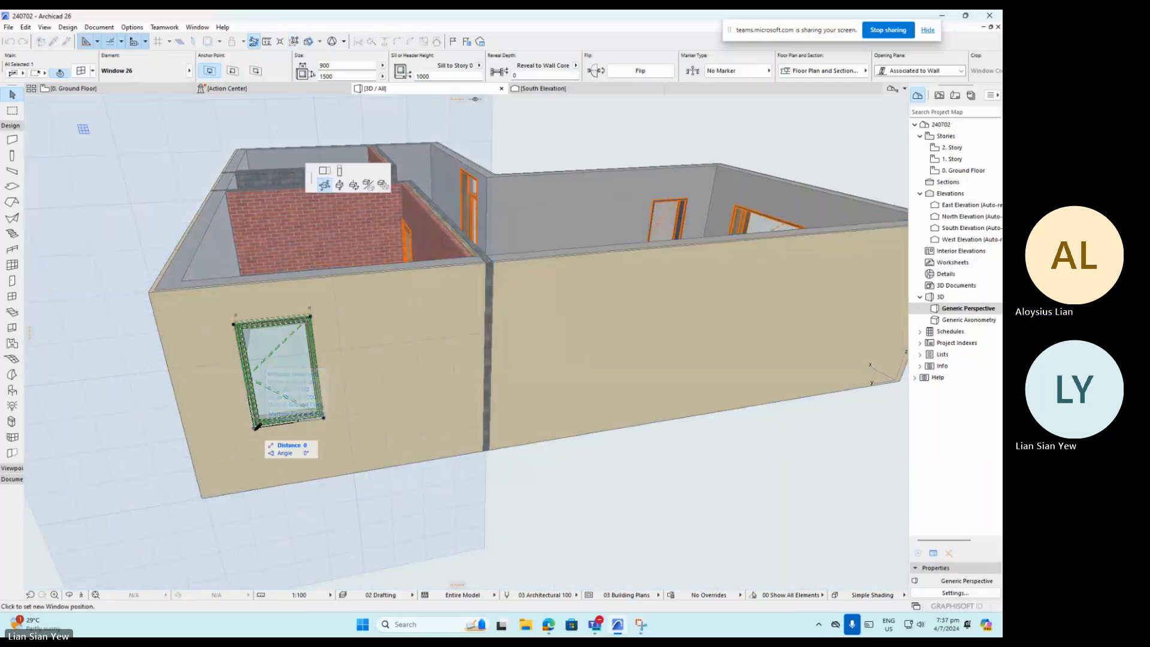
click(384, 185)
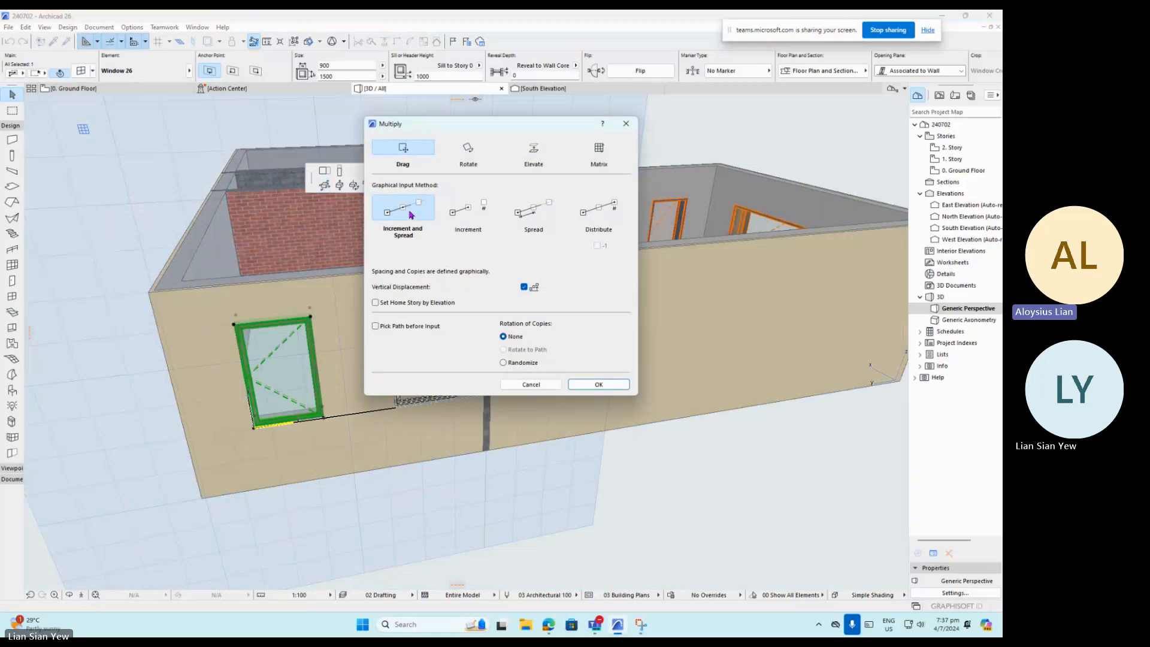
click(599, 385)
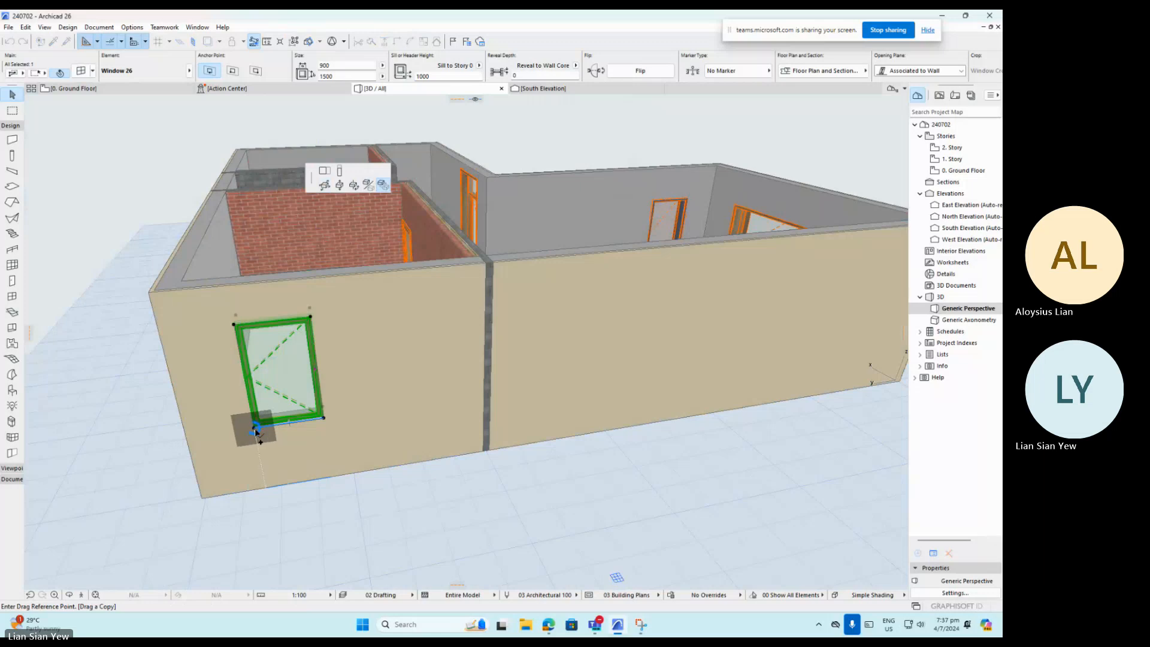
click(254, 429)
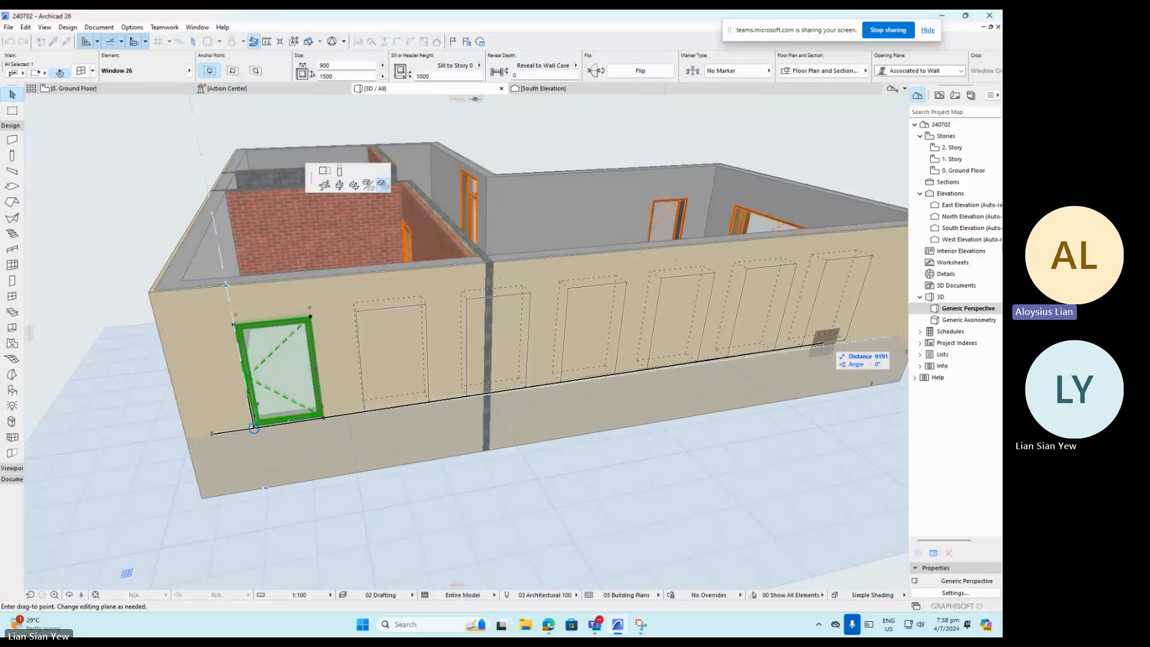
scroll(509, 407, down, 2)
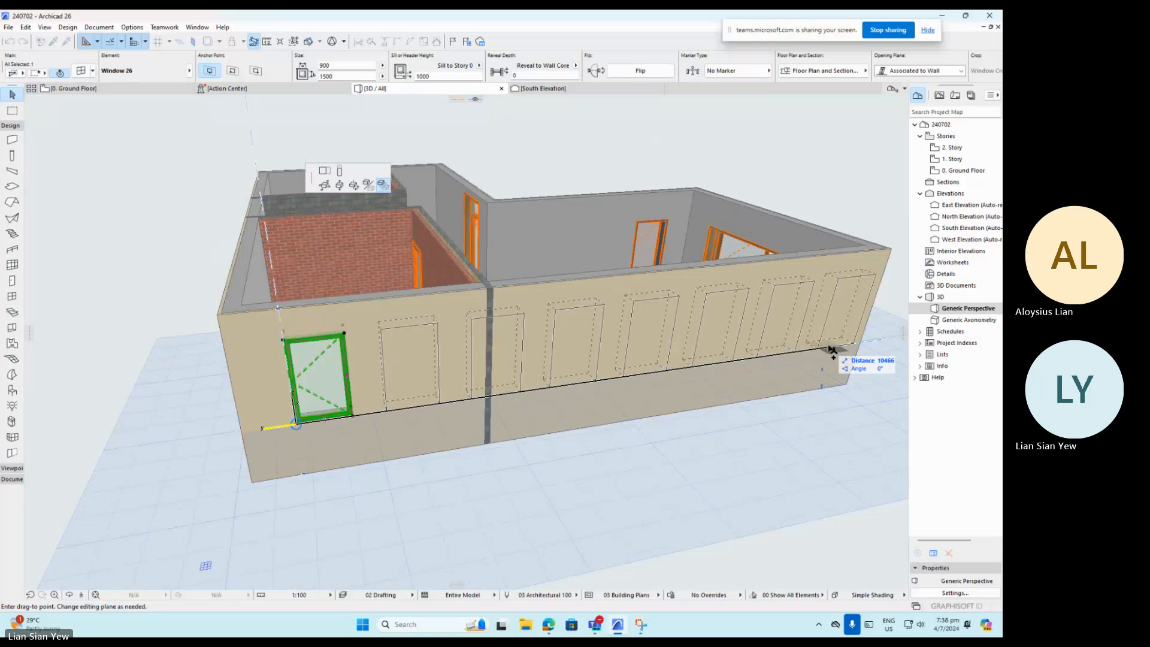
click(830, 348)
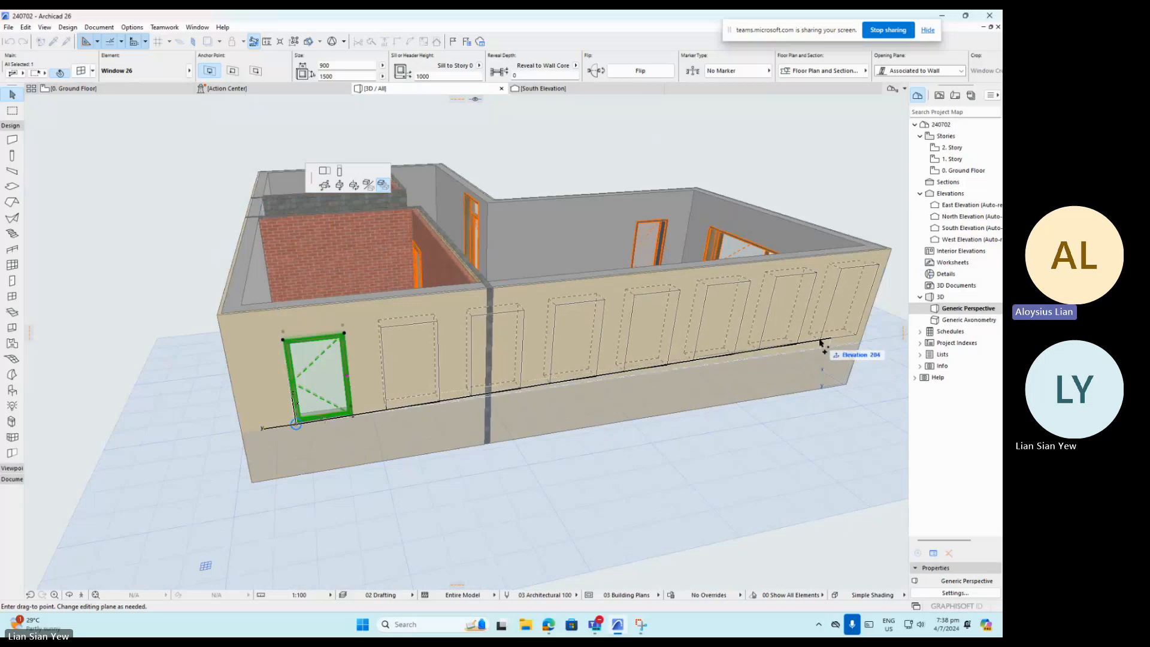
click(828, 349)
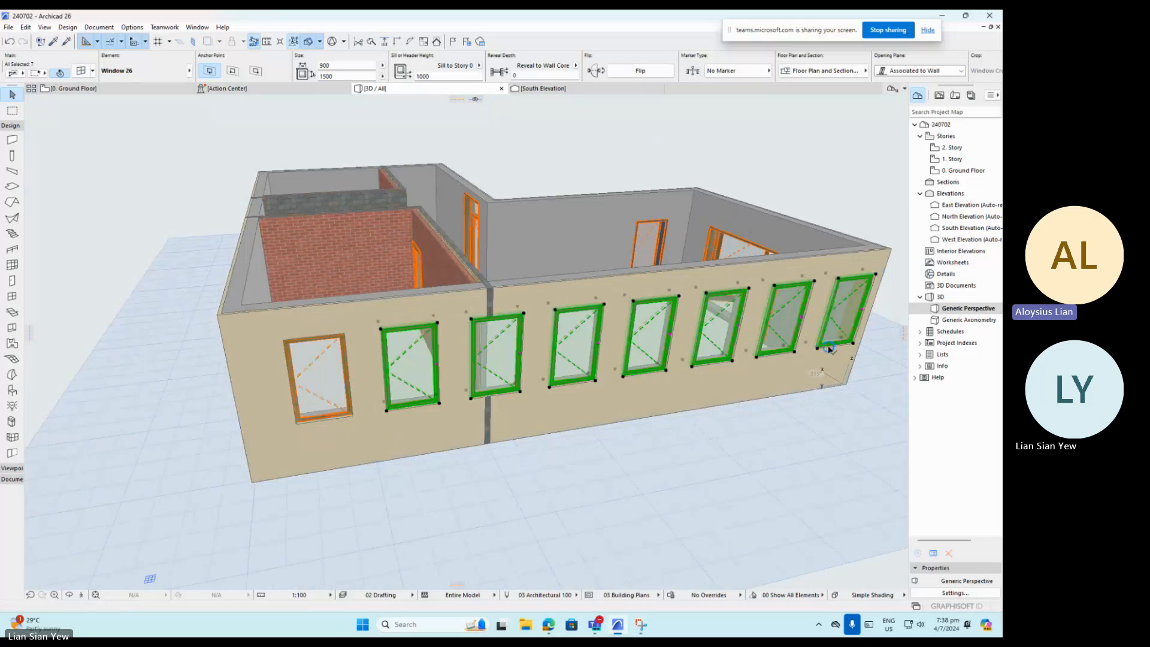
Undo the window copies spread along the wall.
scroll(658, 341, down, 3)
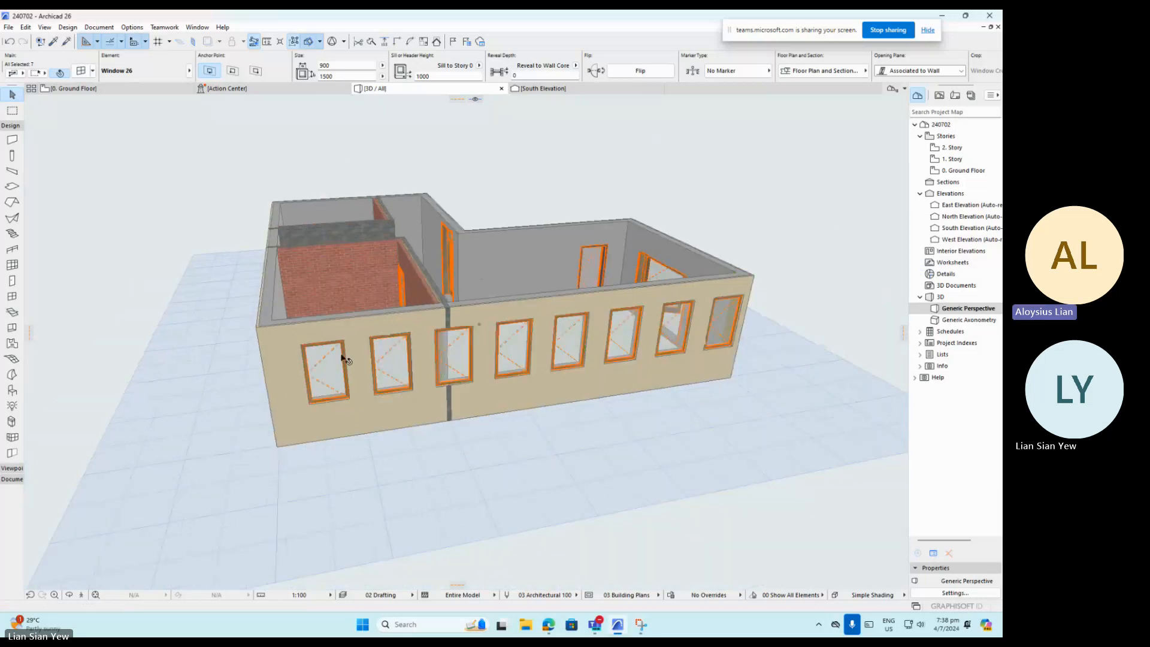
scroll(659, 341, up, 3)
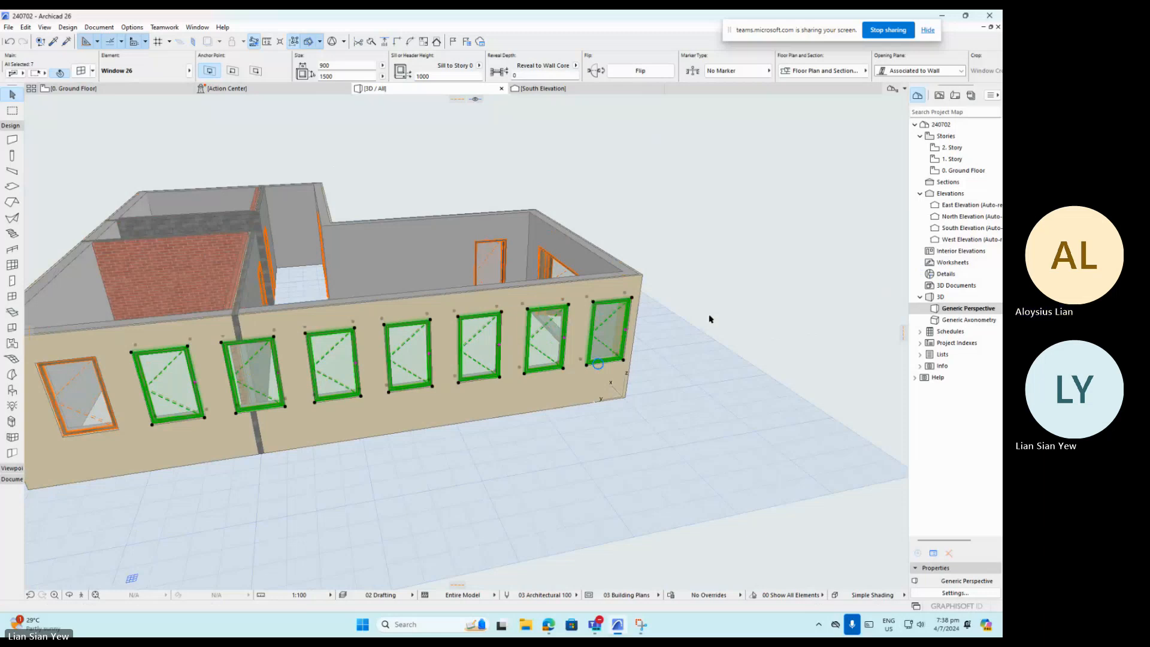
key(ctrl+z)
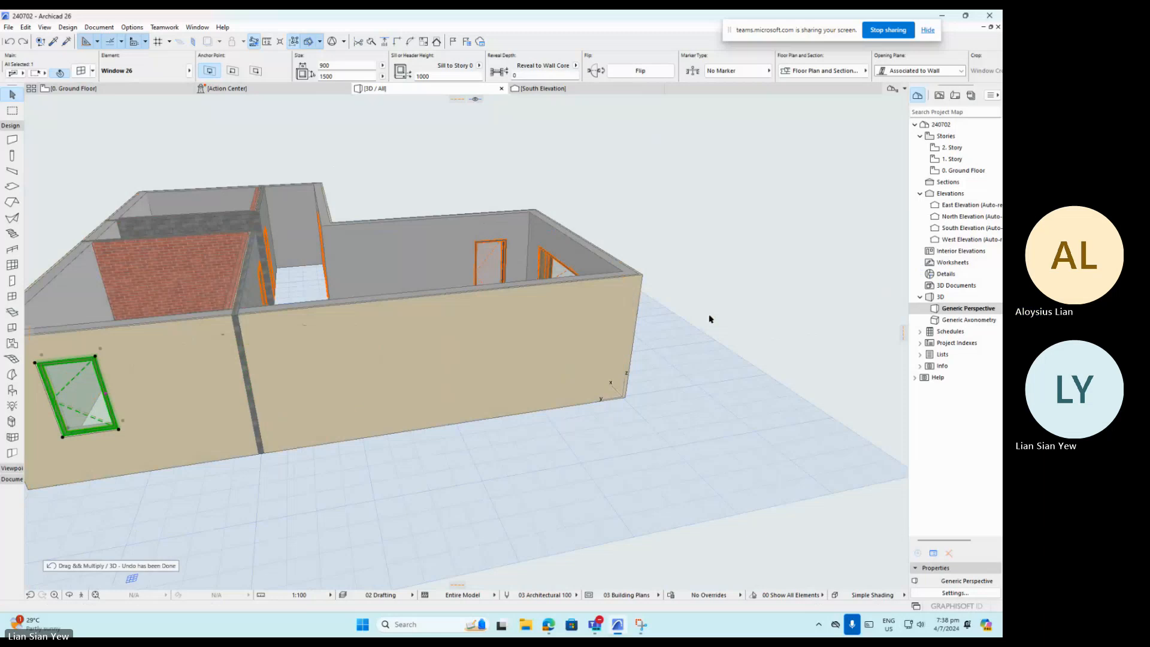
Start multiplying the window by dragging with the Increment method and 4 copies.
click(65, 440)
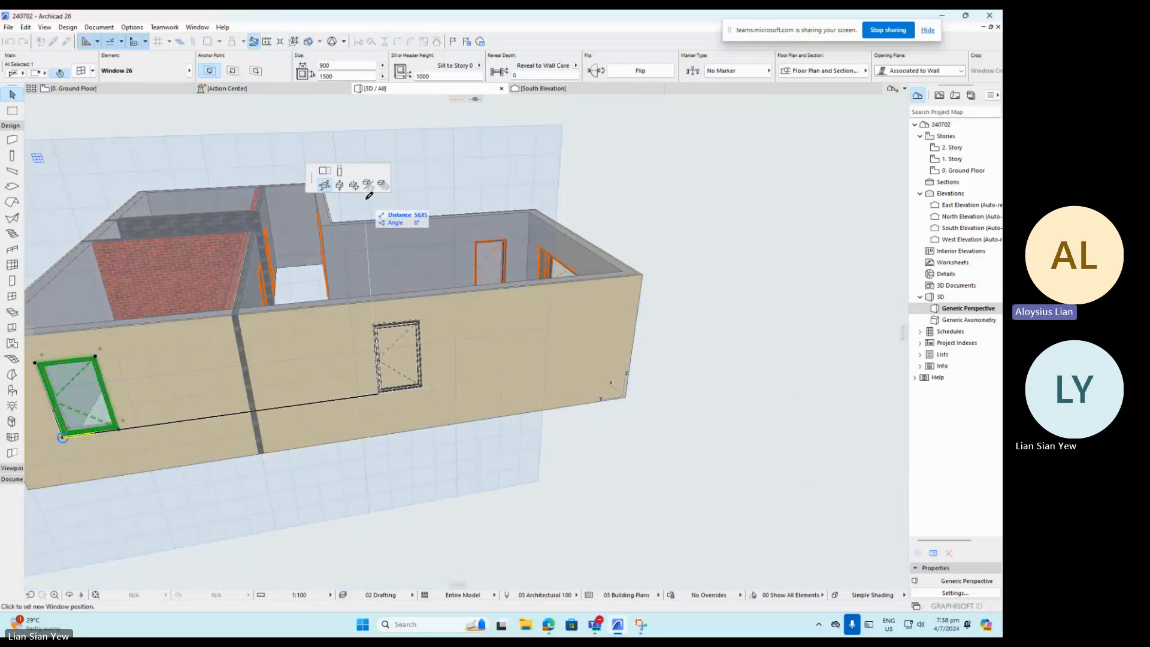
click(381, 187)
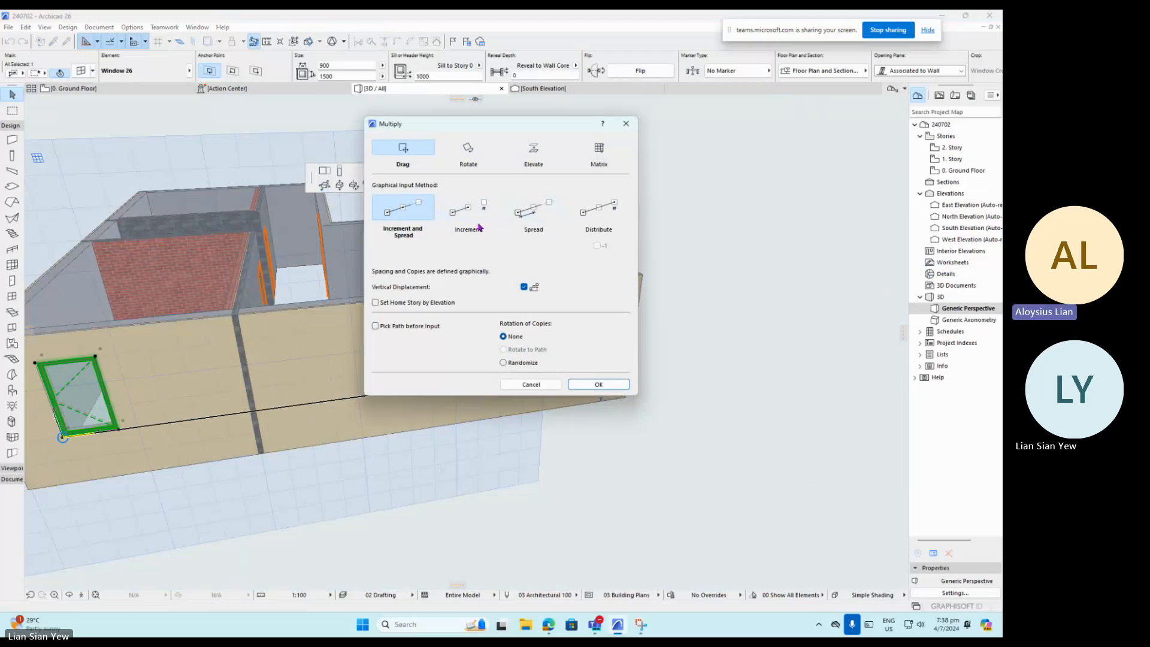
click(470, 227)
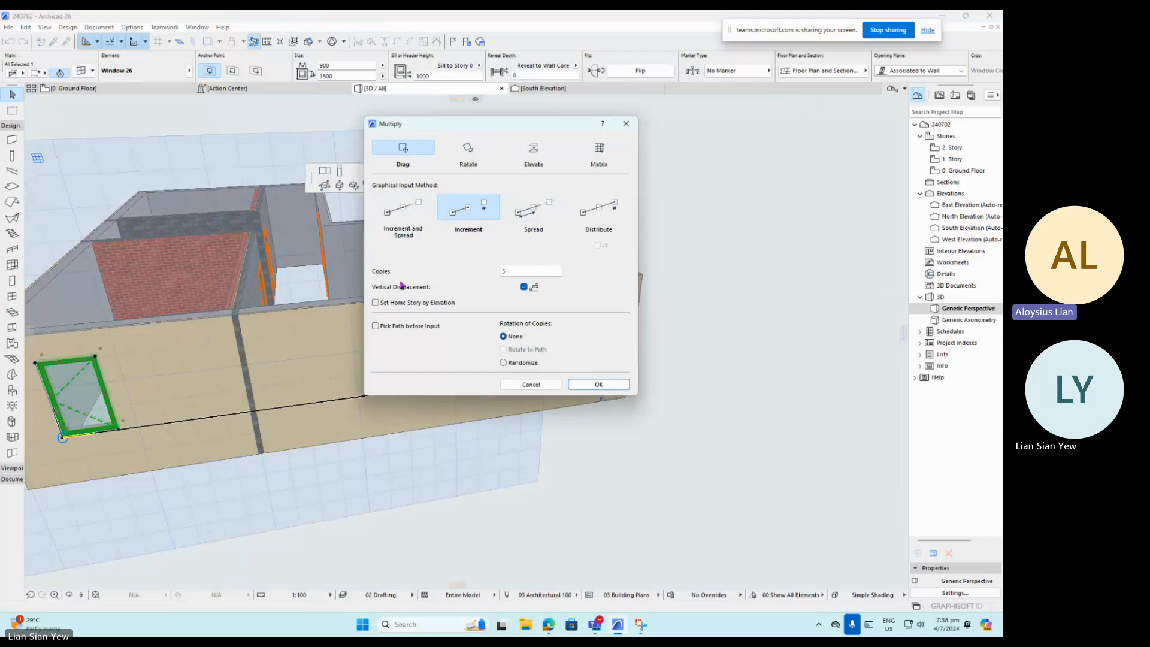
click(519, 270)
text(4)
click(599, 384)
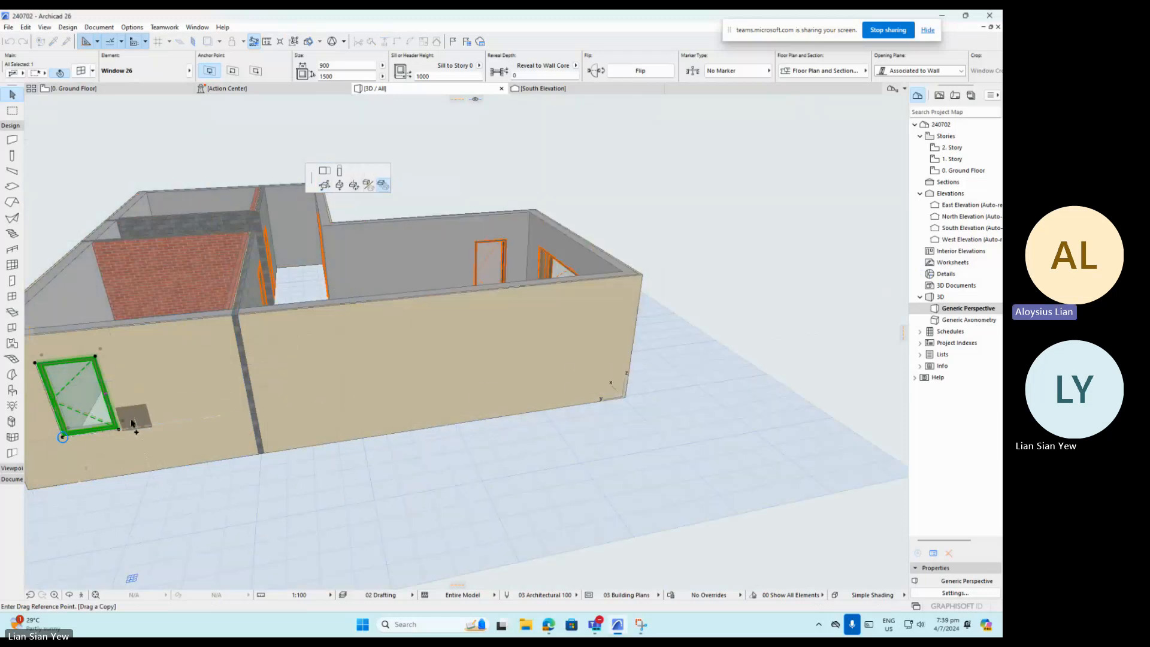
Place the four window copies along the exterior wall, measuring an increment of about 1.9 m from the window's lower-left corner, and deselect everything.
scroll(299, 383, down, 2)
scroll(130, 400, up, 3)
scroll(126, 431, up, 1)
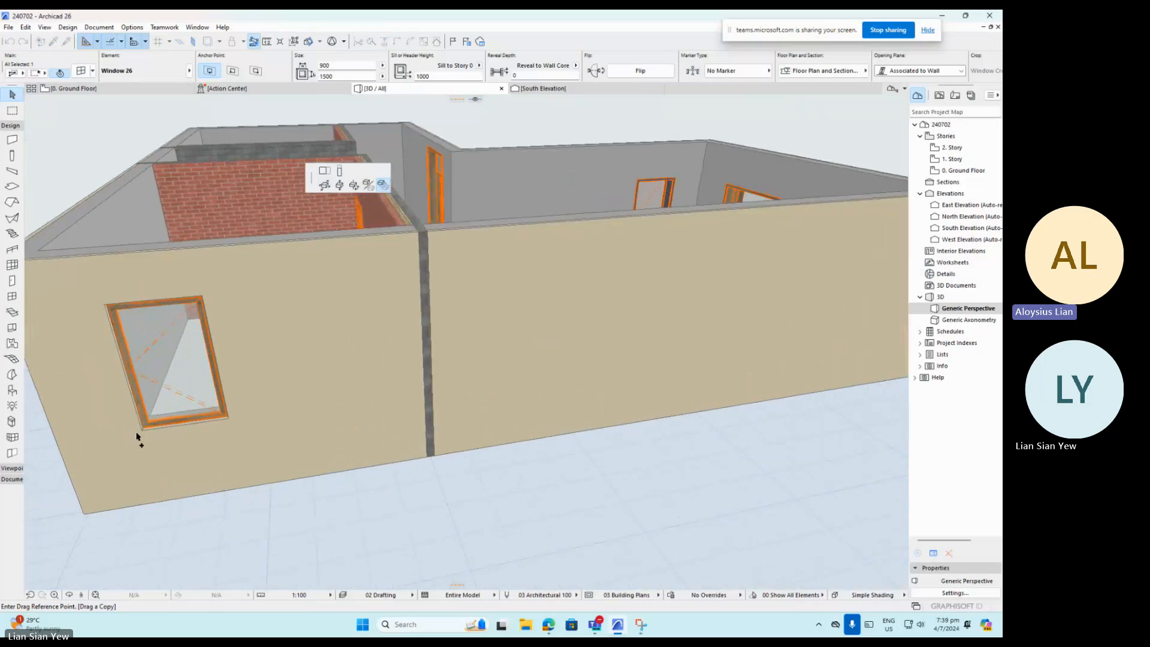
click(140, 433)
scroll(142, 431, up, 1)
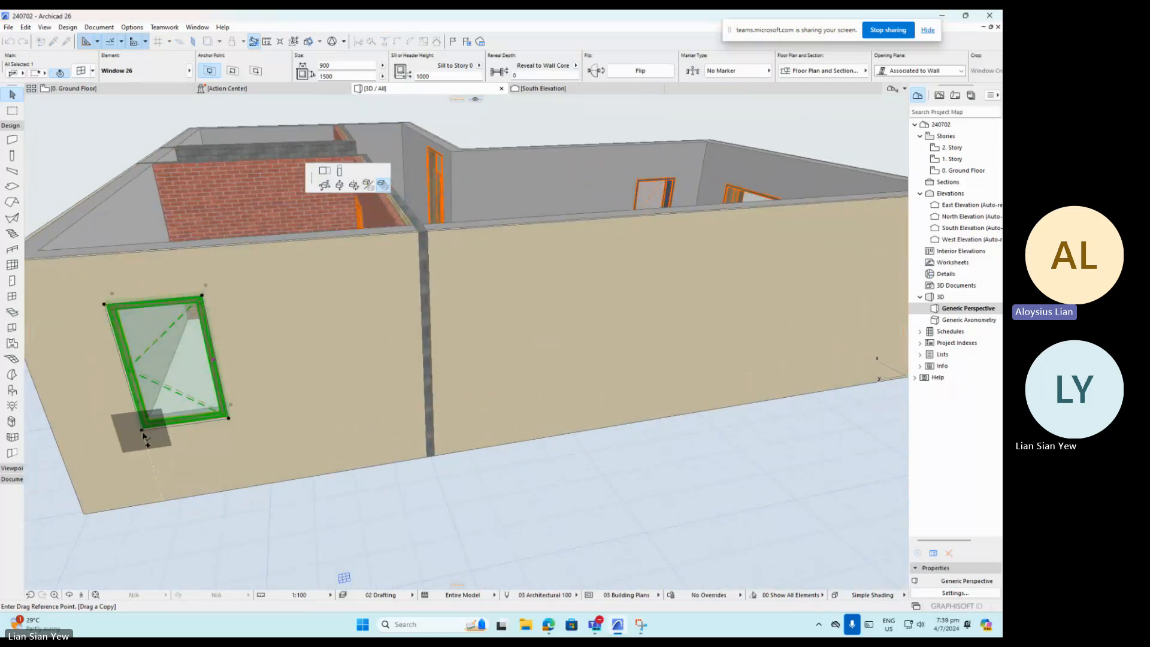
click(142, 432)
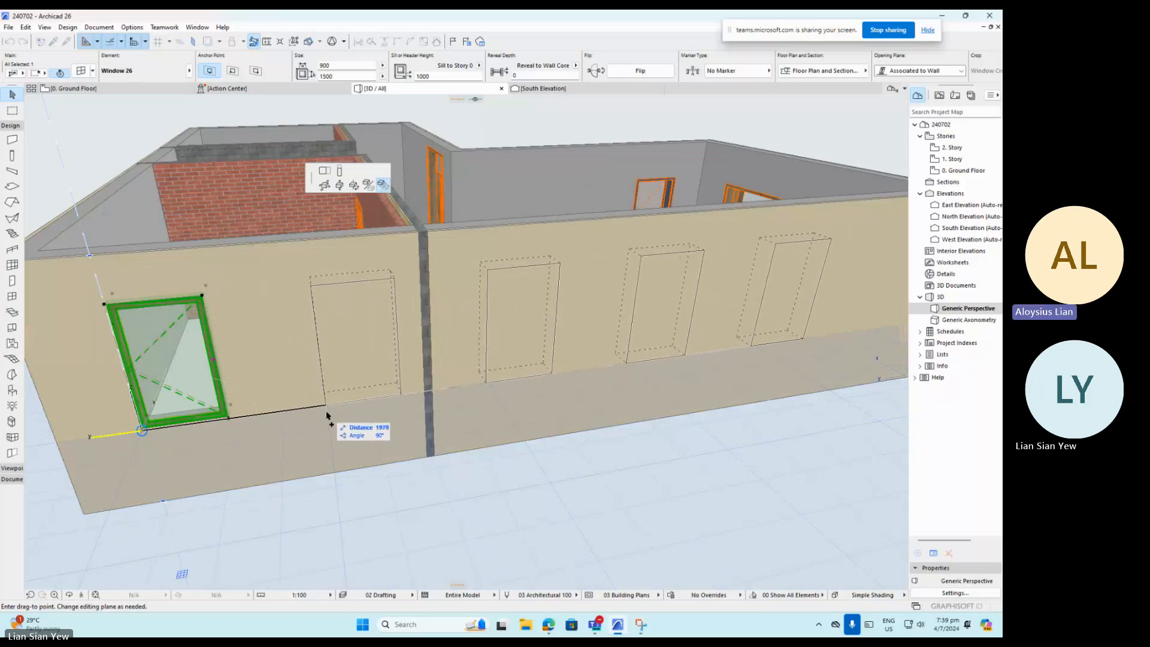
scroll(304, 412, down, 3)
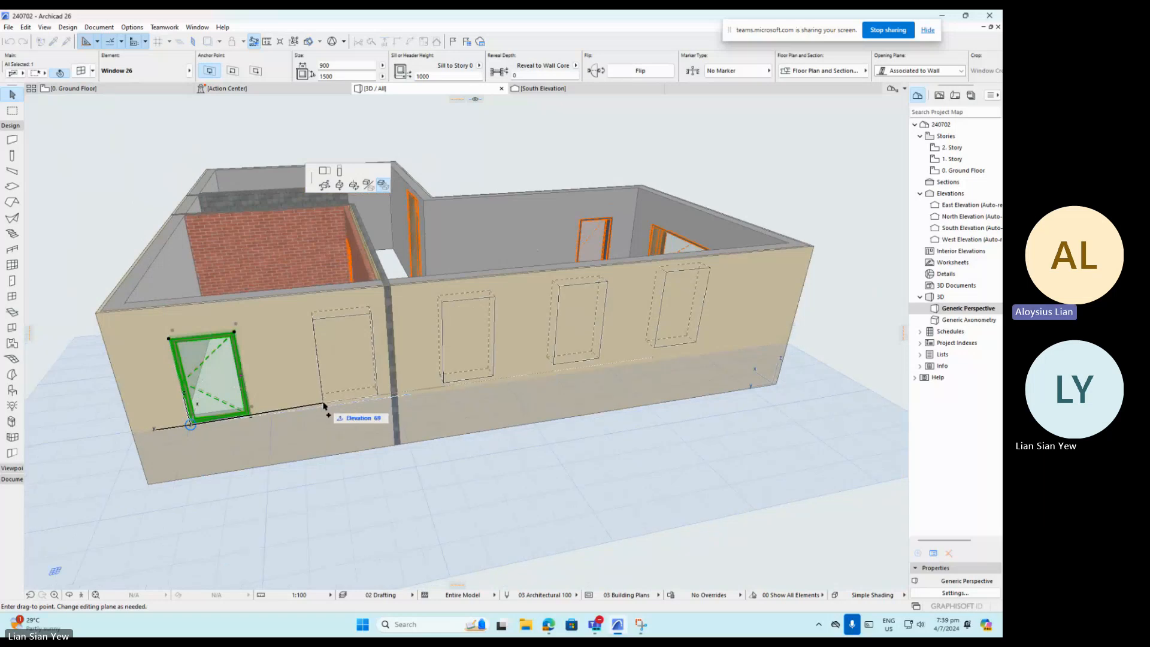
click(324, 405)
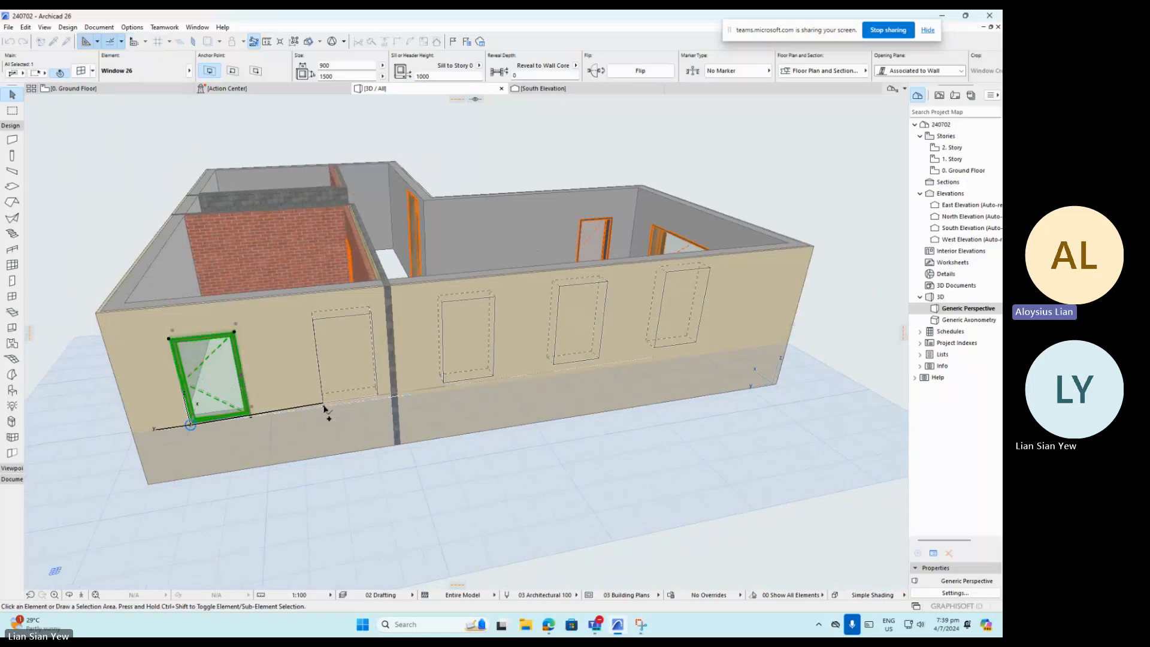
click(462, 477)
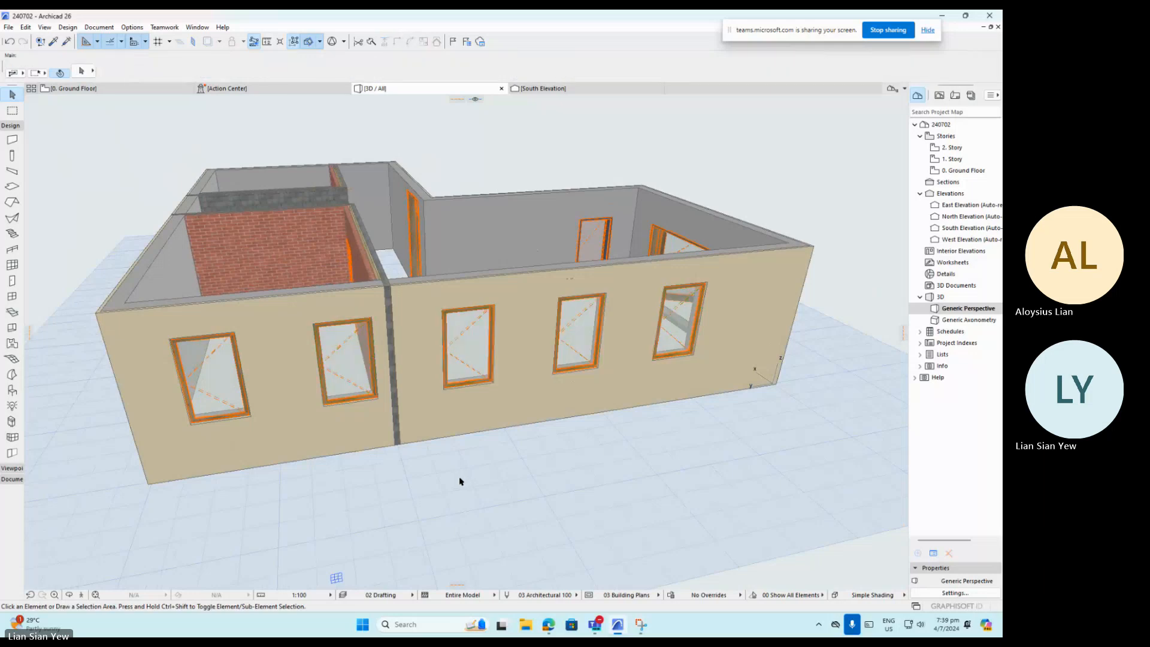
Swing open the main sash of the first window on the exterior wall by graphically stretching its opening angle outward.
scroll(386, 379, down, 3)
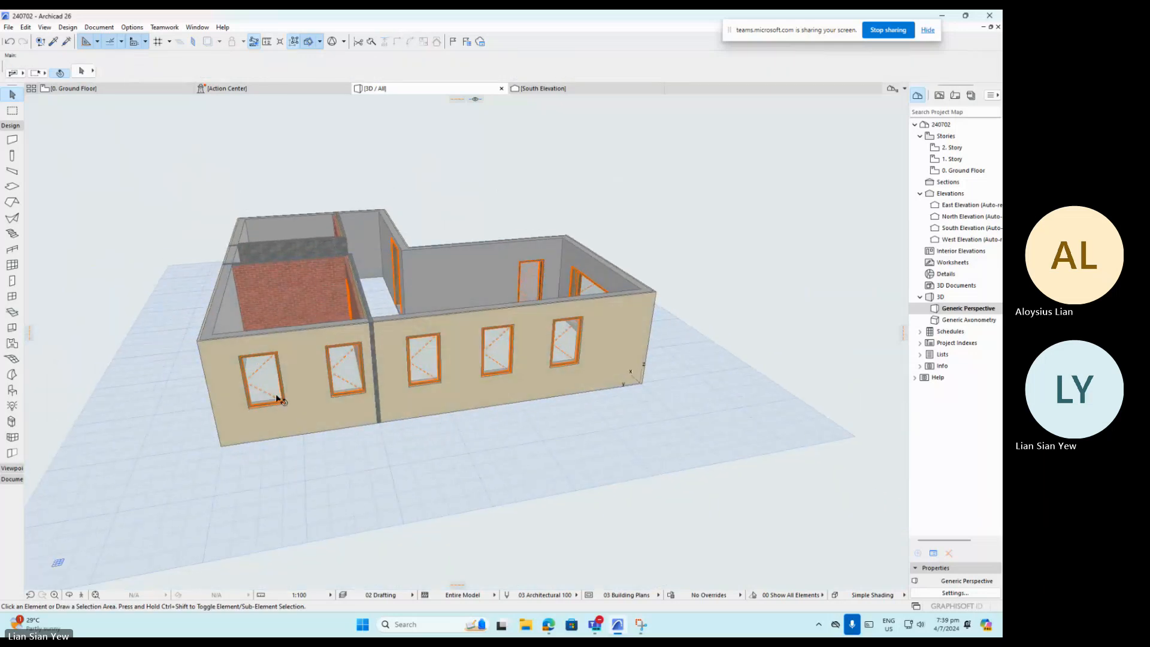
scroll(239, 383, up, 3)
scroll(239, 384, up, 3)
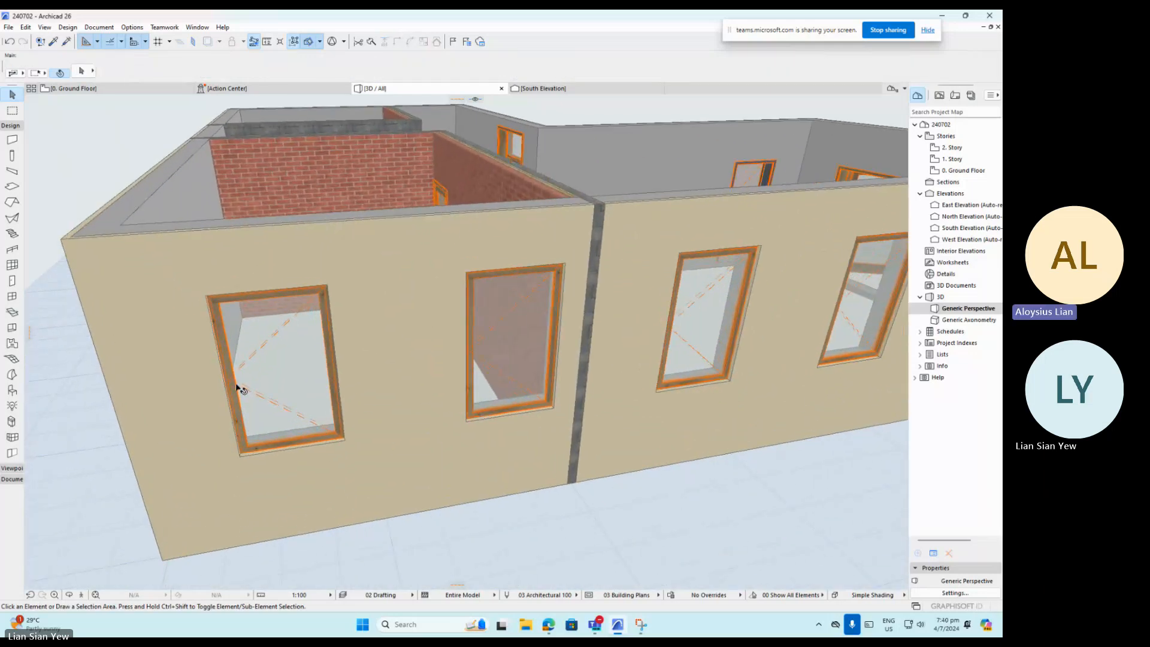
click(238, 388)
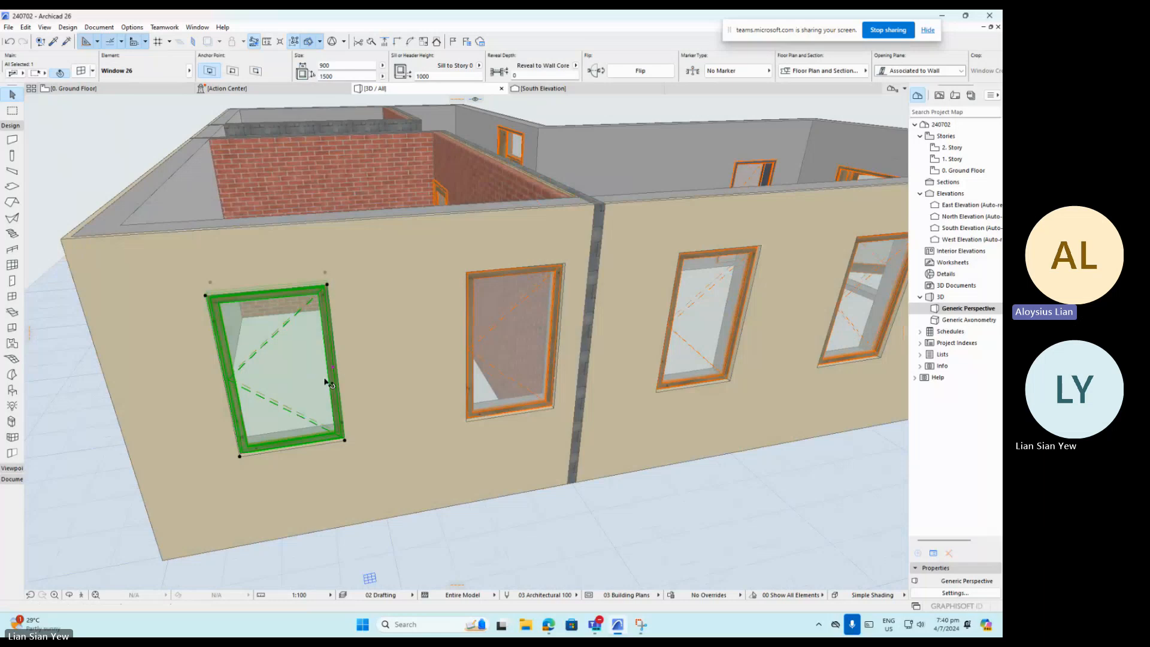
scroll(333, 378, up, 2)
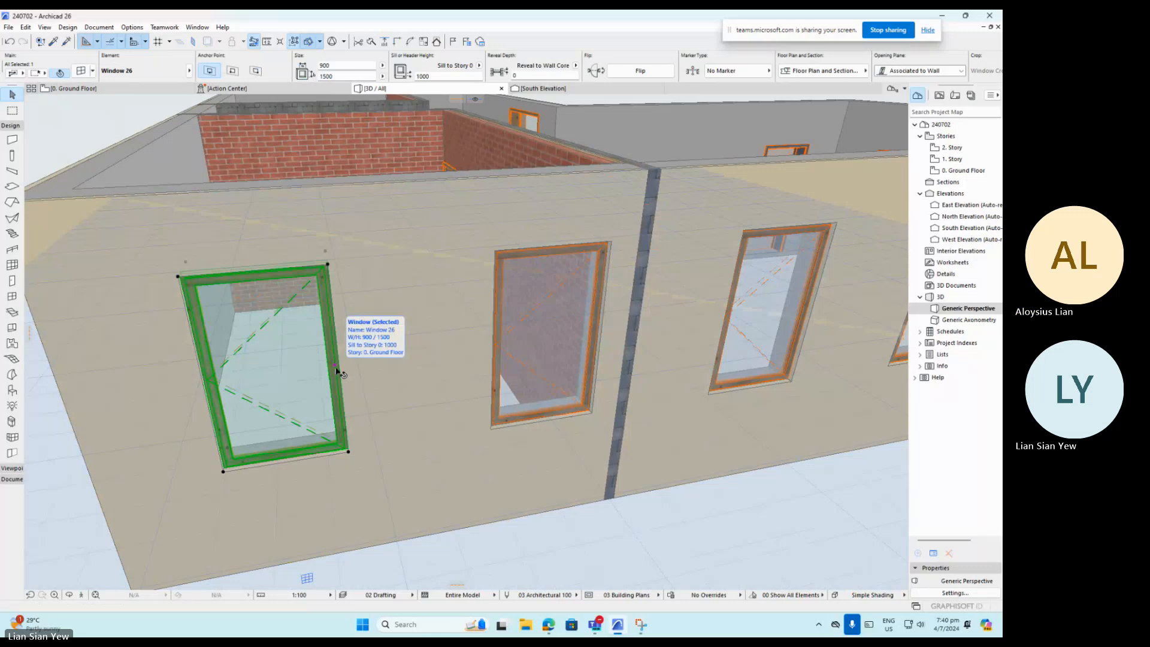
scroll(338, 371, up, 5)
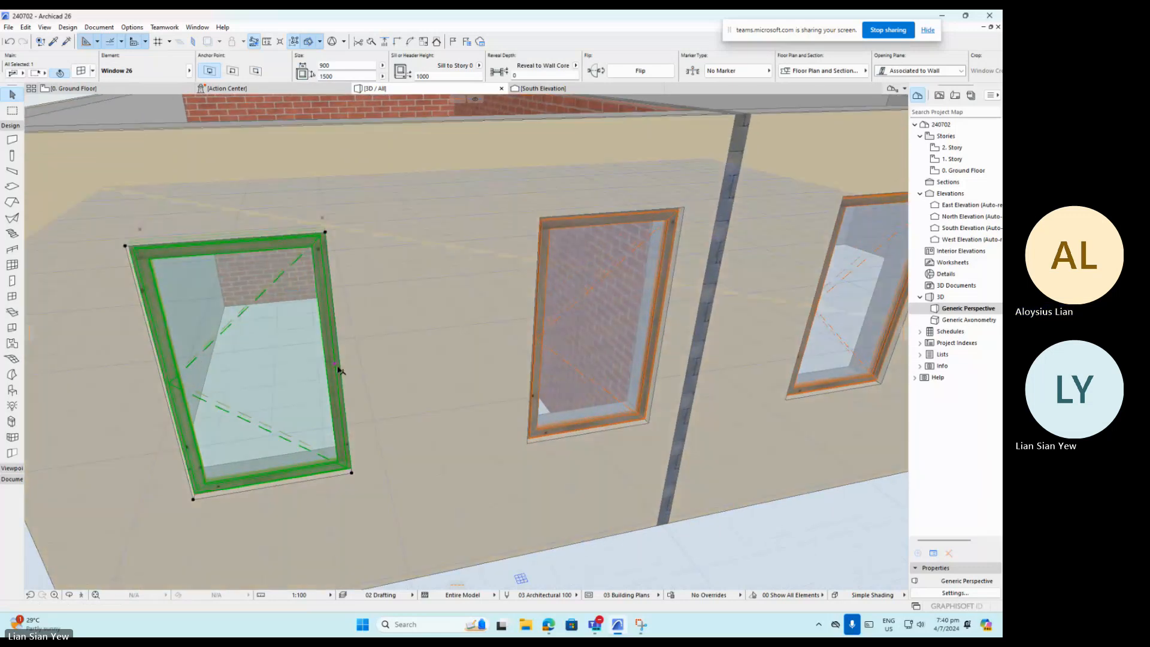
scroll(336, 371, up, 2)
scroll(334, 365, up, 2)
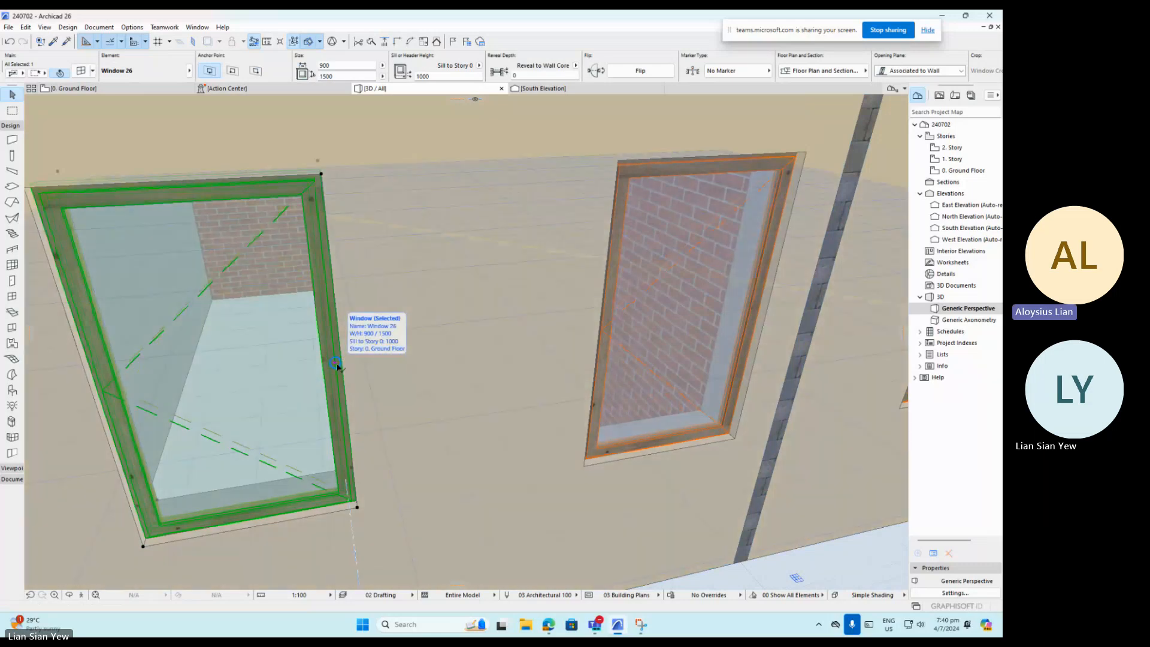
click(335, 365)
scroll(313, 415, down, 5)
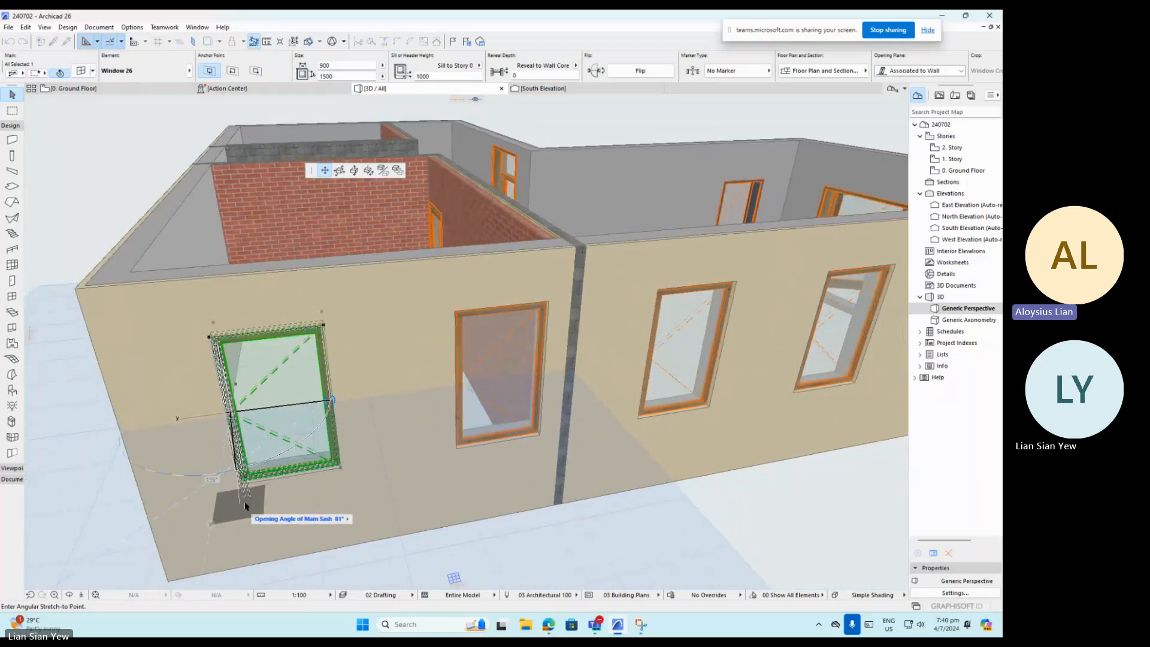
click(316, 493)
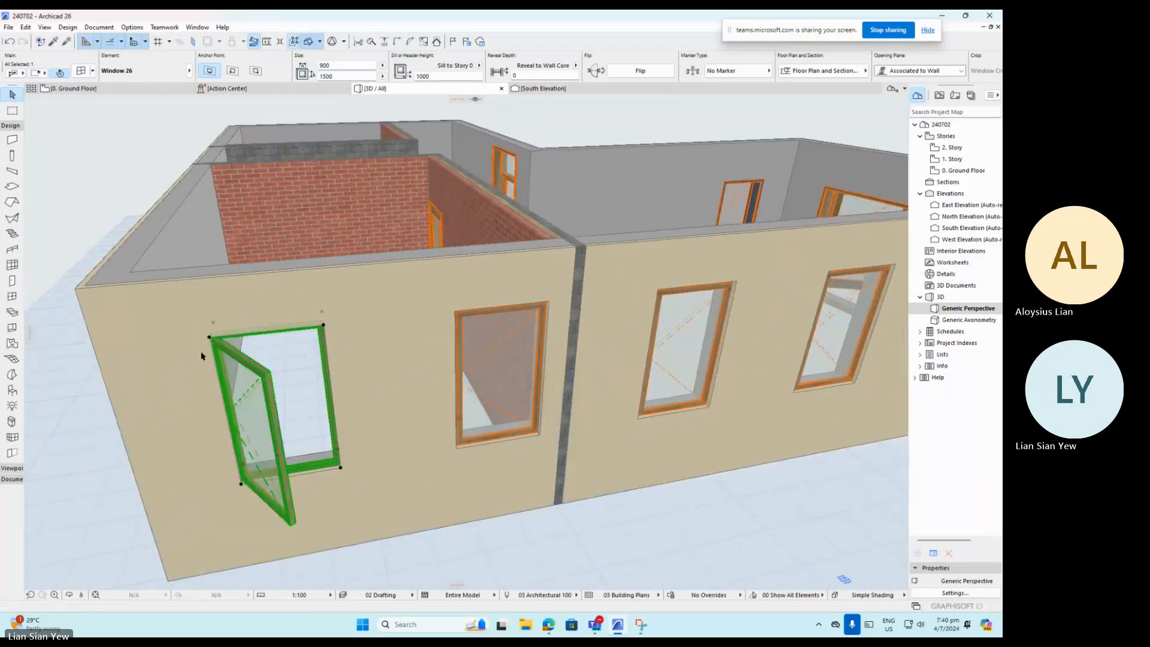
Select all five windows along the exterior wall together and clear the selection.
scroll(359, 334, down, 4)
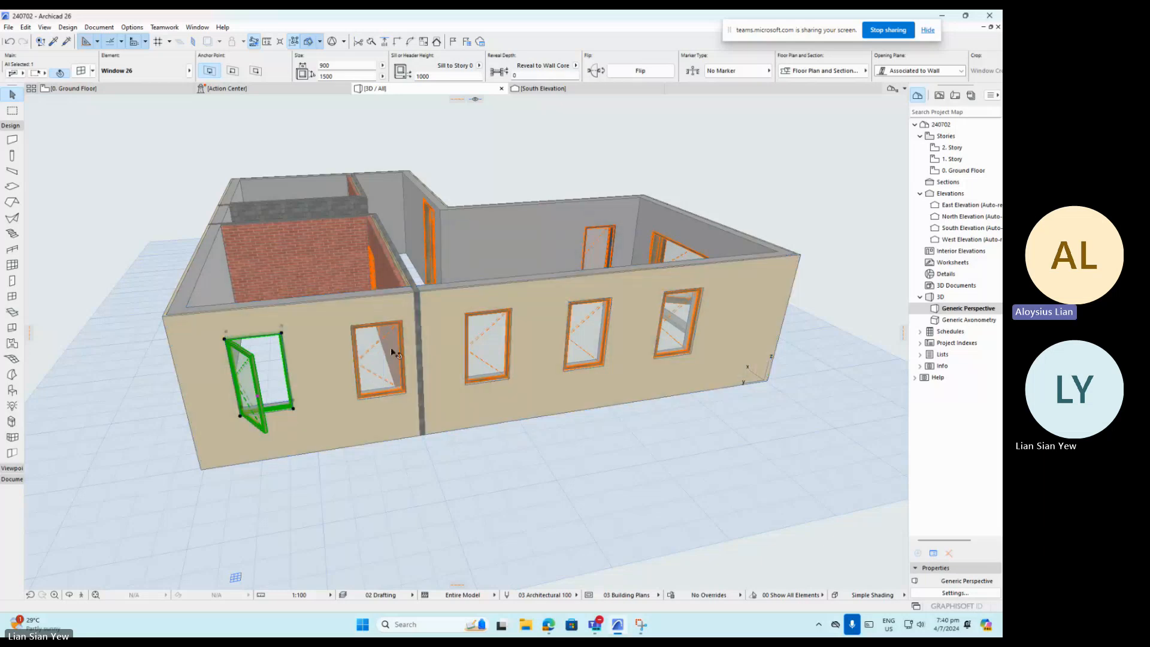
shift+click(392, 352)
shift+click(483, 346)
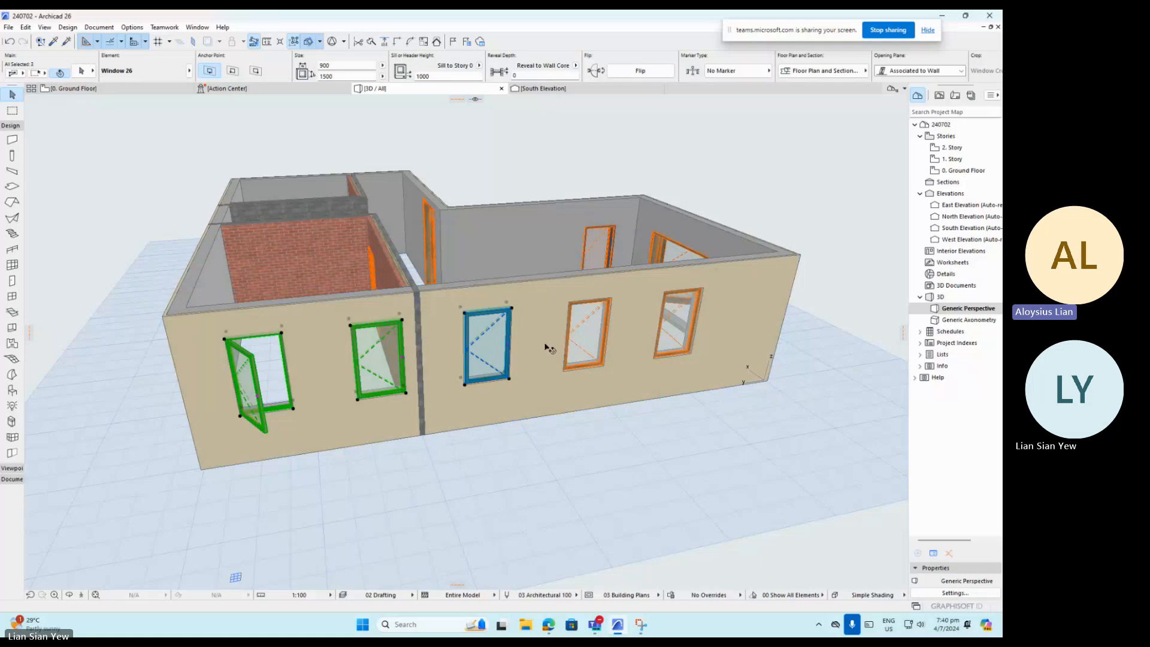
shift+click(590, 339)
shift+click(680, 322)
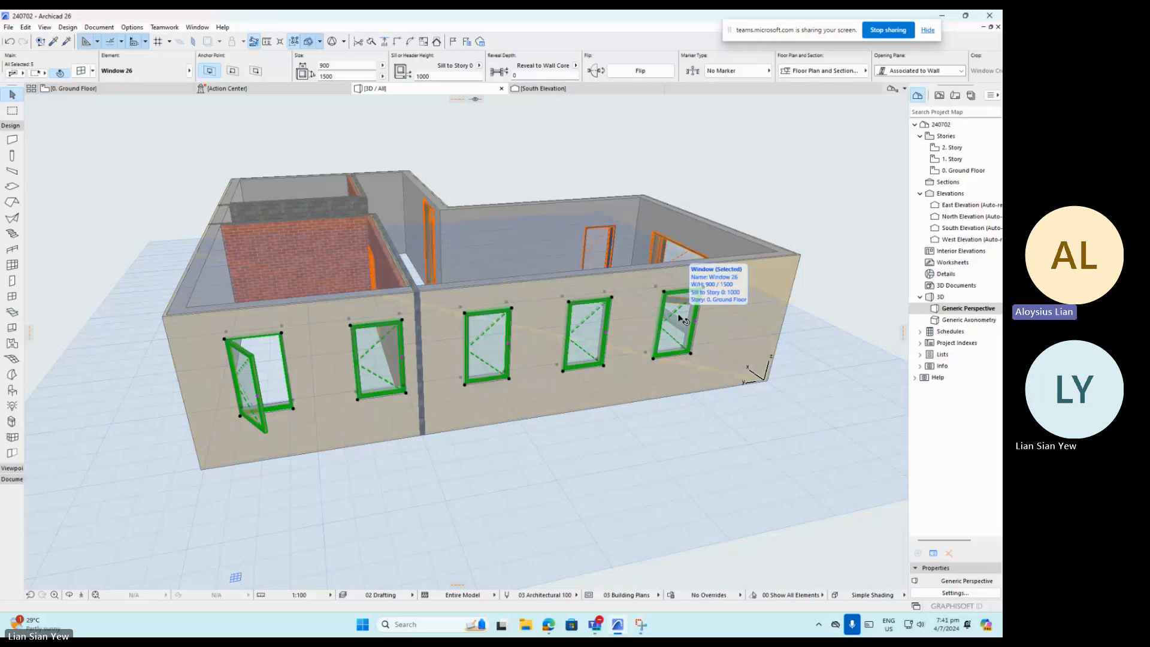
click(563, 453)
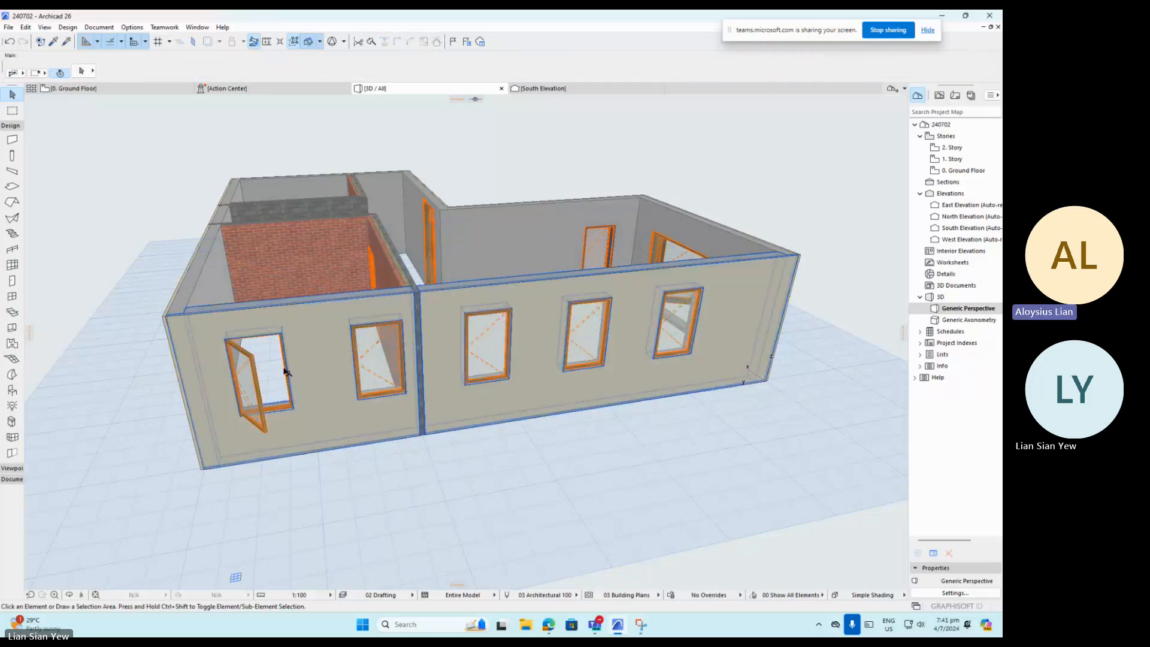
Select the open-sash window and add the other four windows along the wall to the selection.
click(256, 384)
shift+click(372, 360)
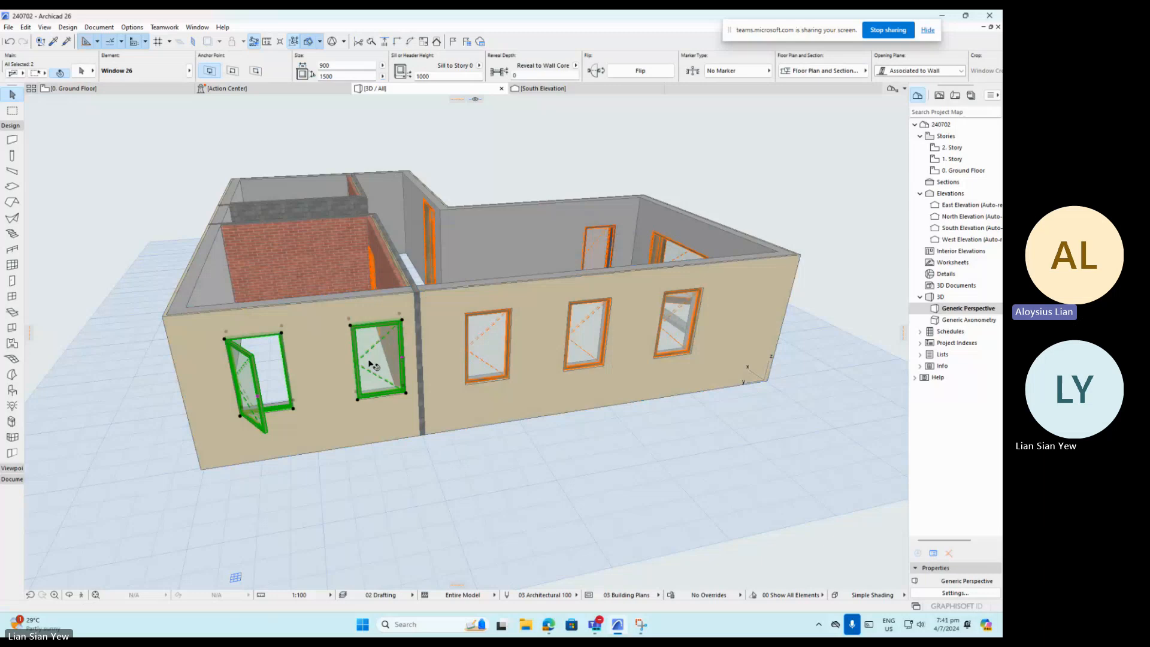
shift+click(483, 345)
shift+click(586, 332)
shift+click(678, 323)
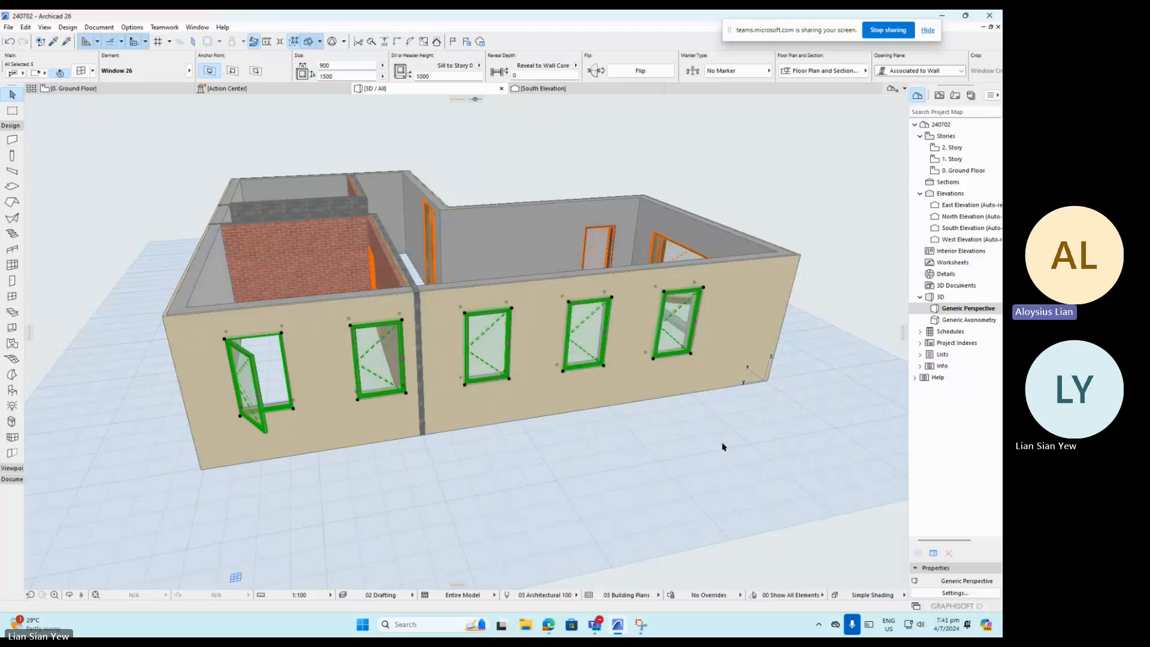
Remove the fifth window from the selection and add it back, and do the same with the fourth window.
shift+click(680, 331)
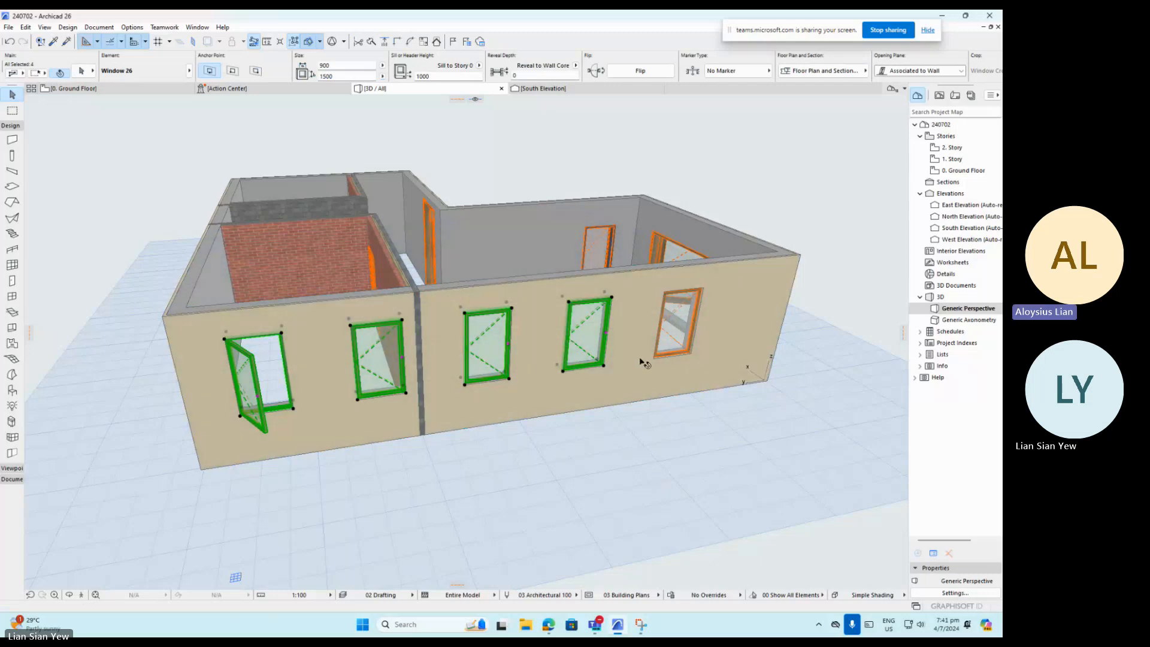
shift+click(674, 327)
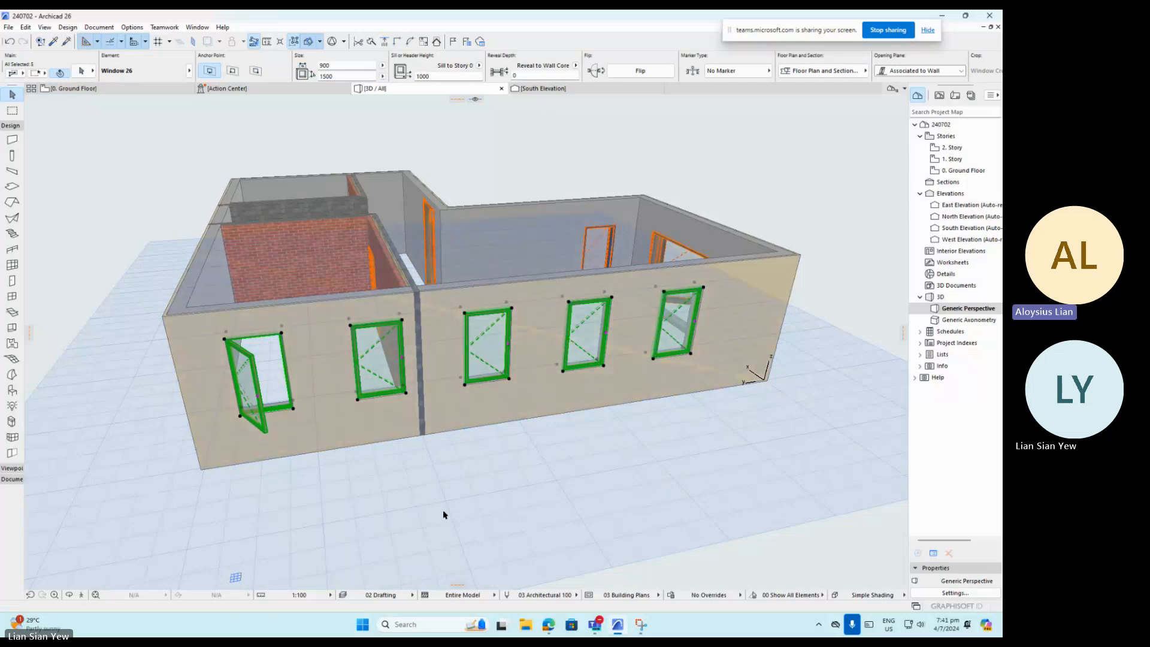
shift+click(579, 336)
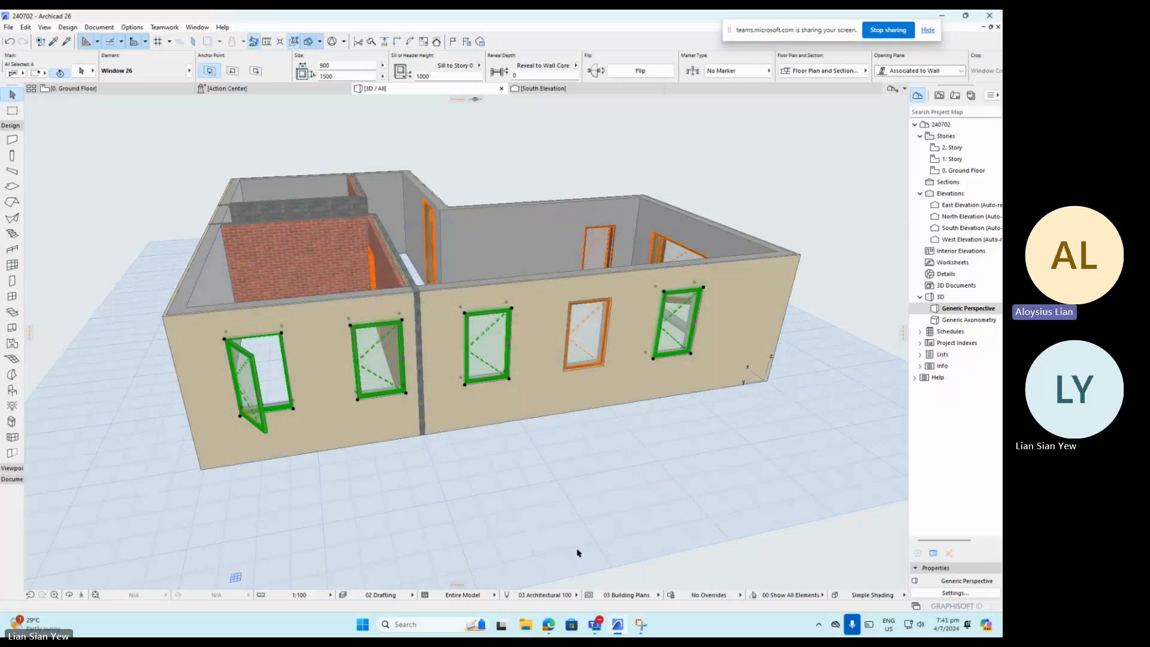
shift+click(589, 343)
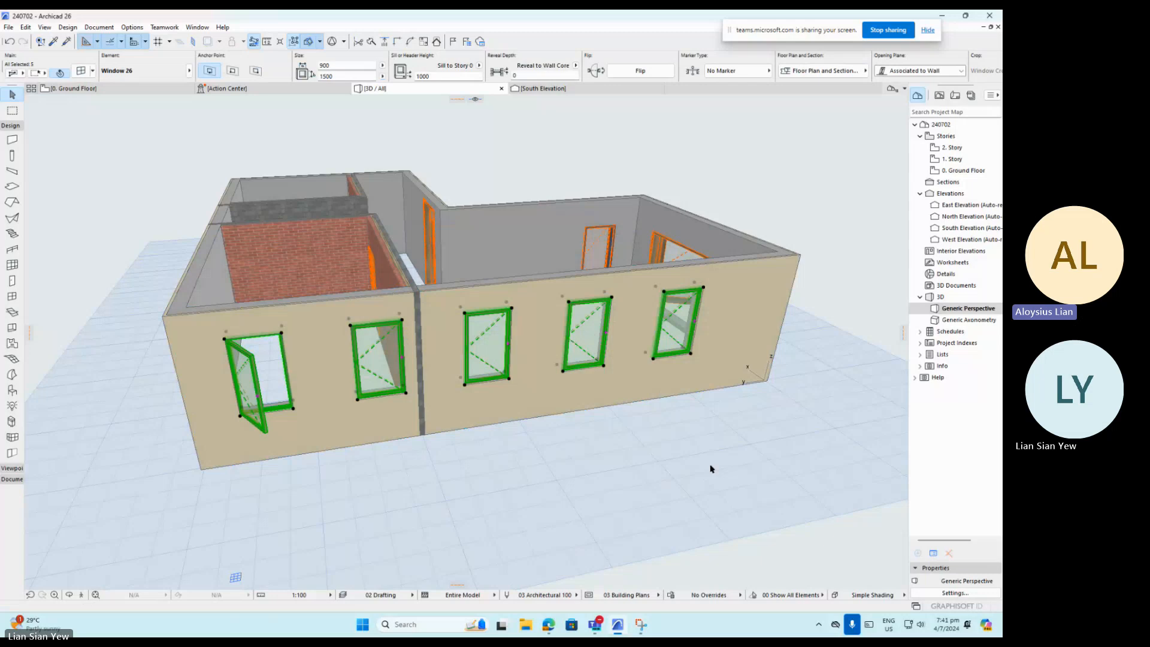
Stretch the width of all five selected windows to about 1437 mm from the first window's upper-right corner.
scroll(269, 342, up, 2)
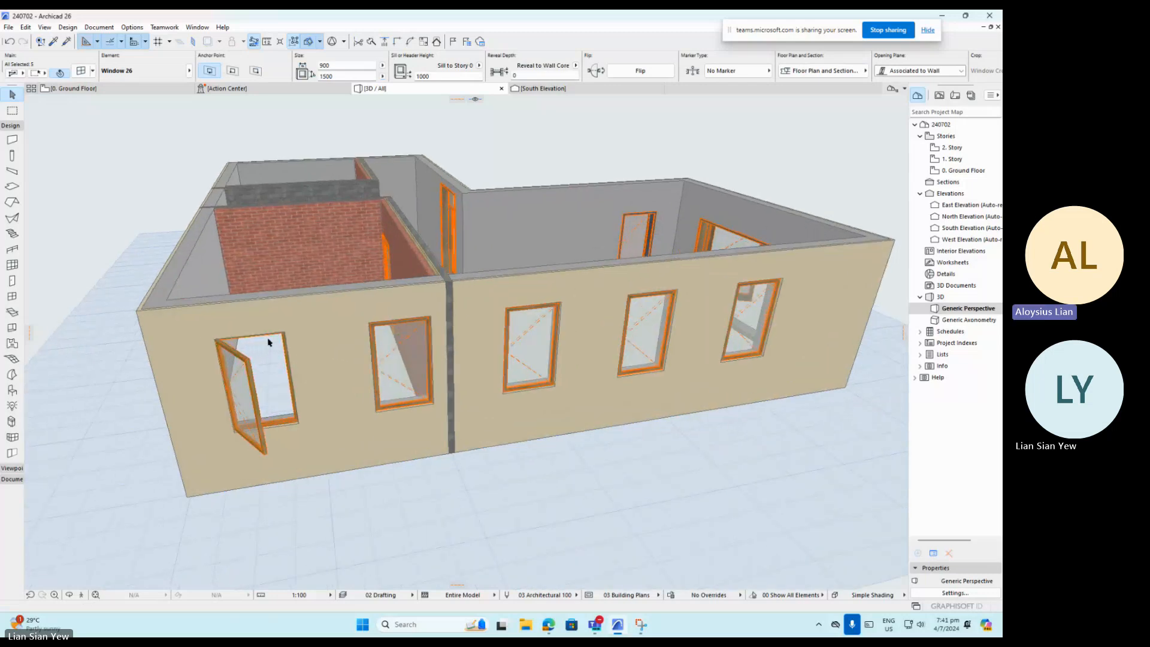
scroll(269, 343, up, 2)
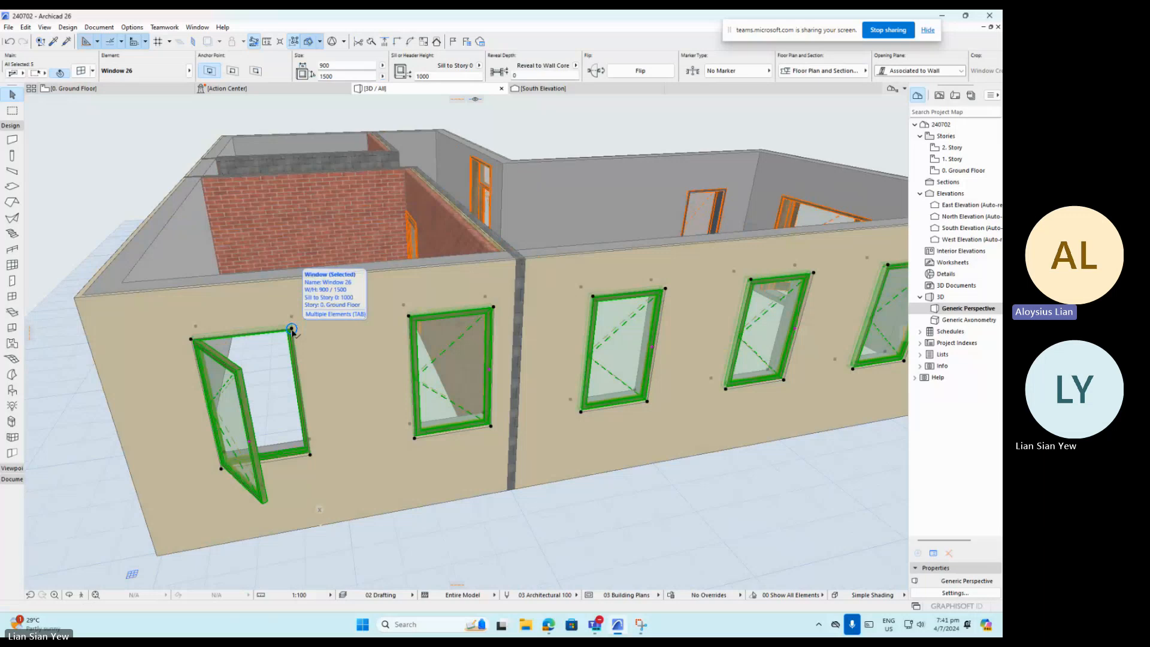
click(291, 330)
click(292, 330)
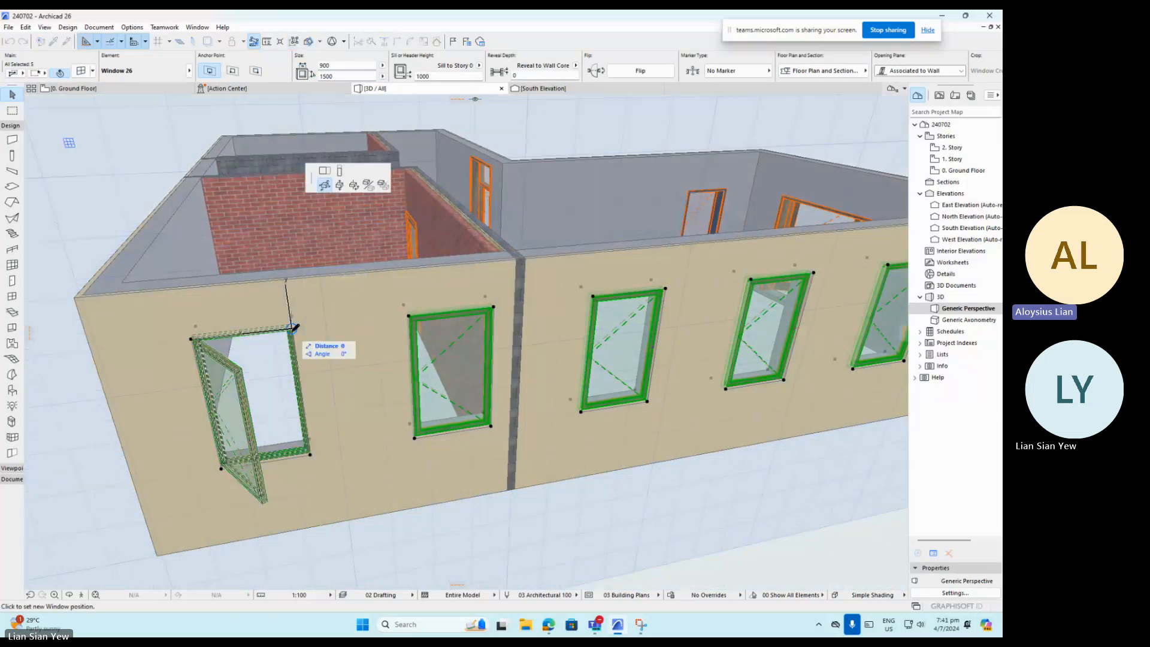
click(326, 176)
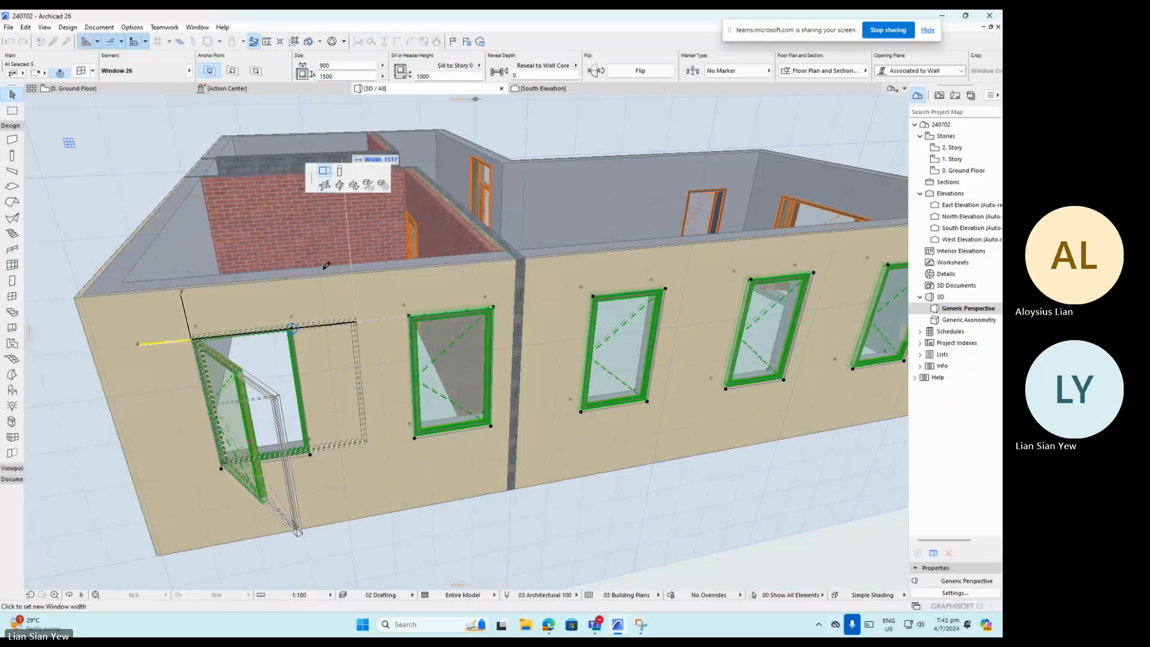
scroll(311, 359, down, 2)
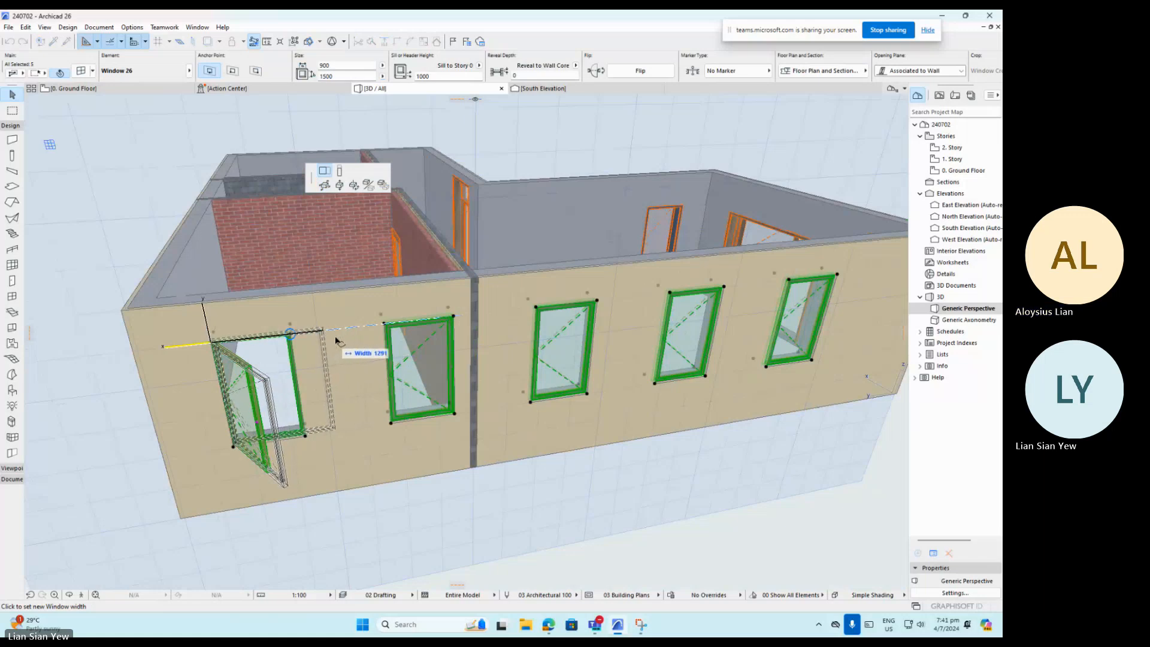
click(339, 342)
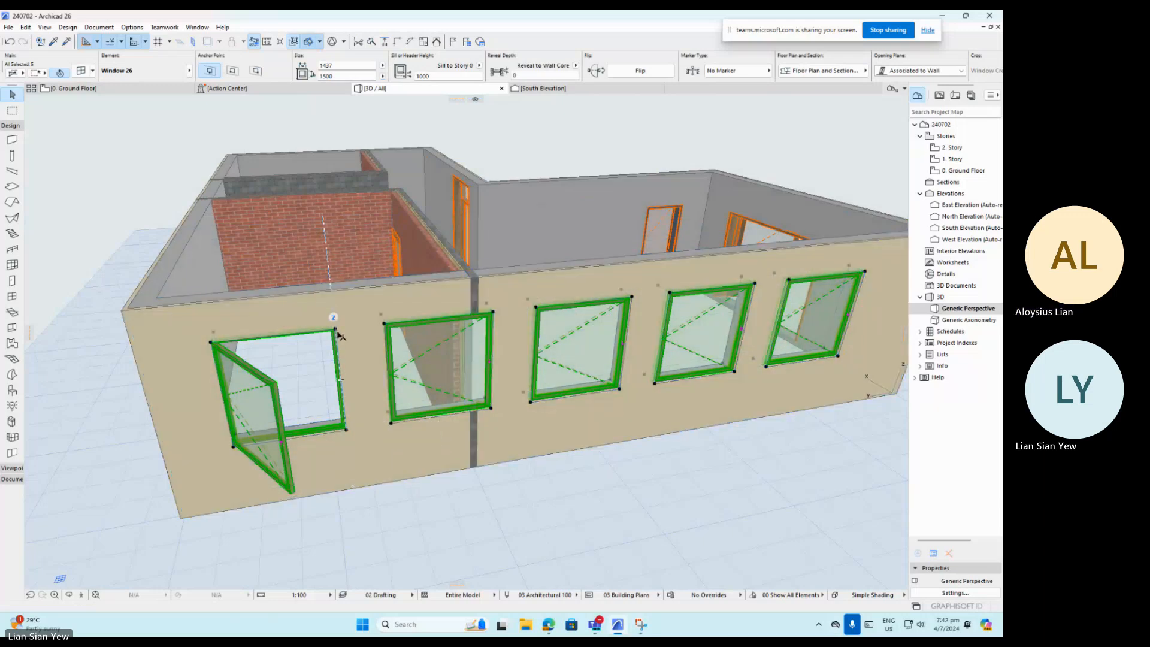
click(334, 323)
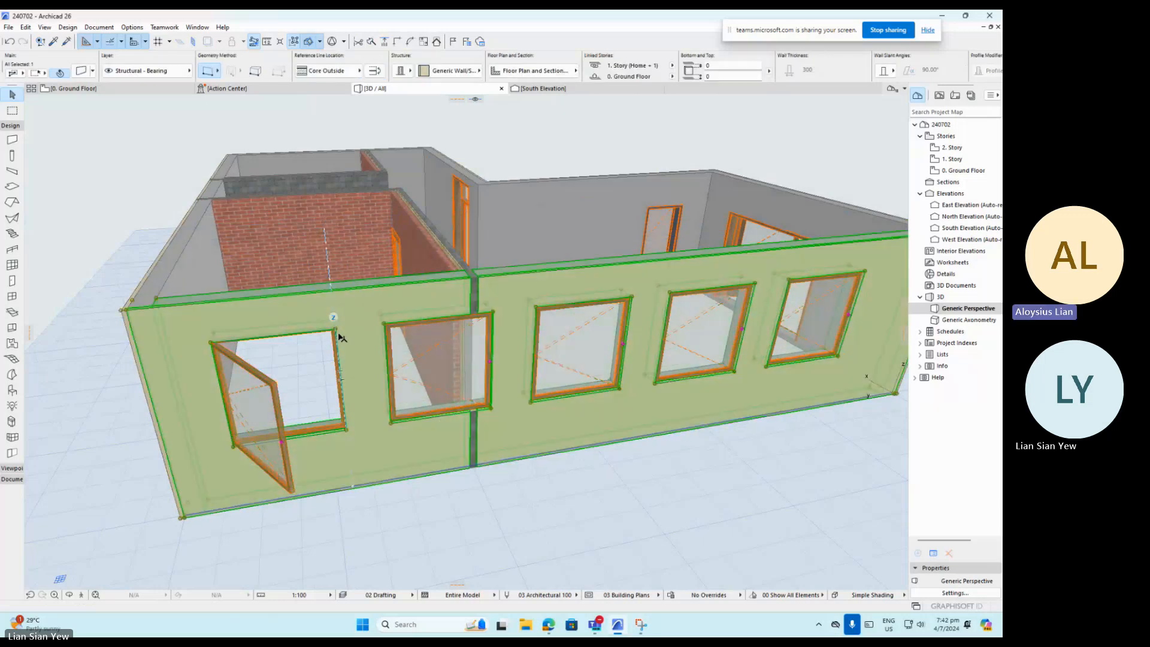
click(496, 316)
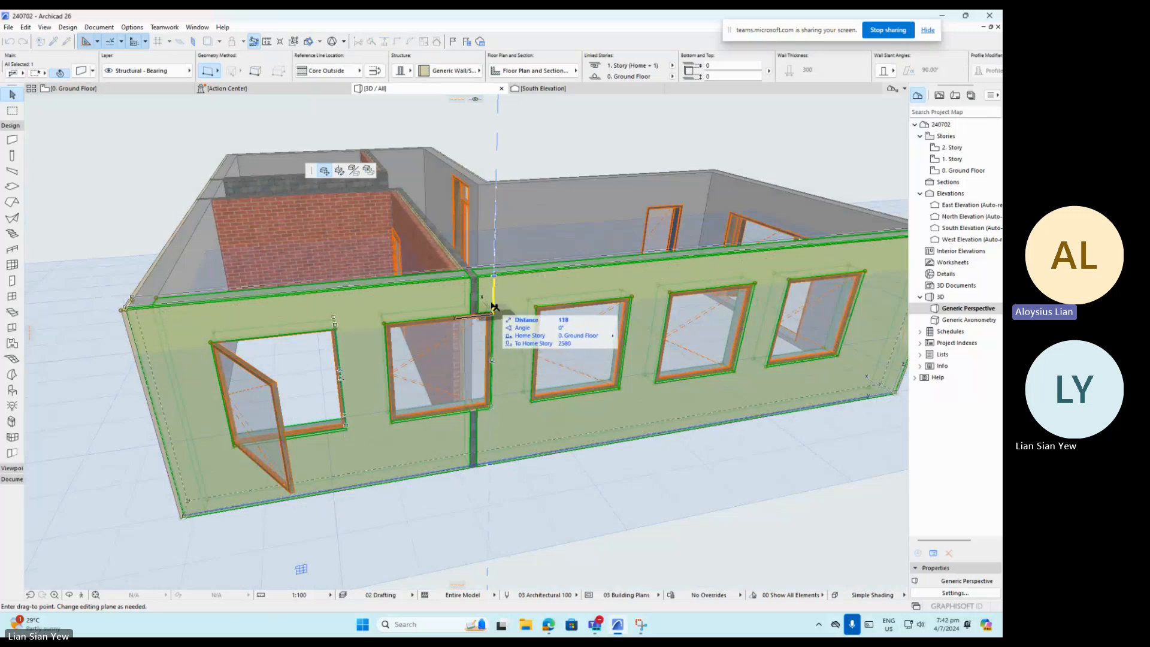
key(Escape)
key(Escape)
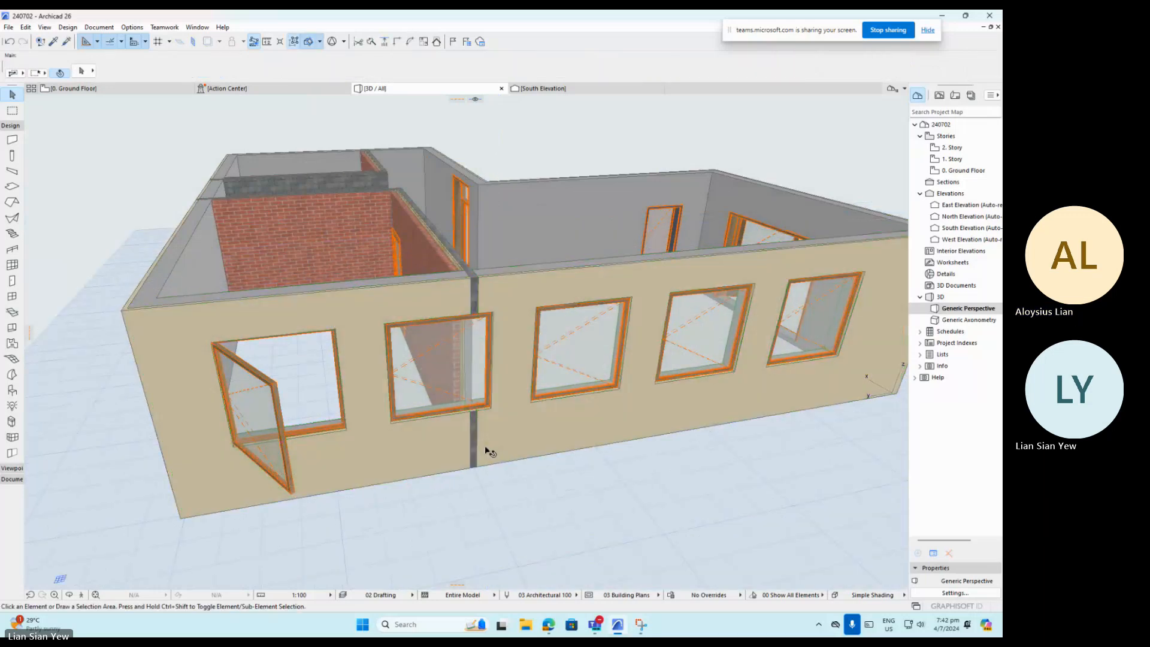
Select all five widened windows along the exterior wall again.
click(276, 412)
shift+click(455, 368)
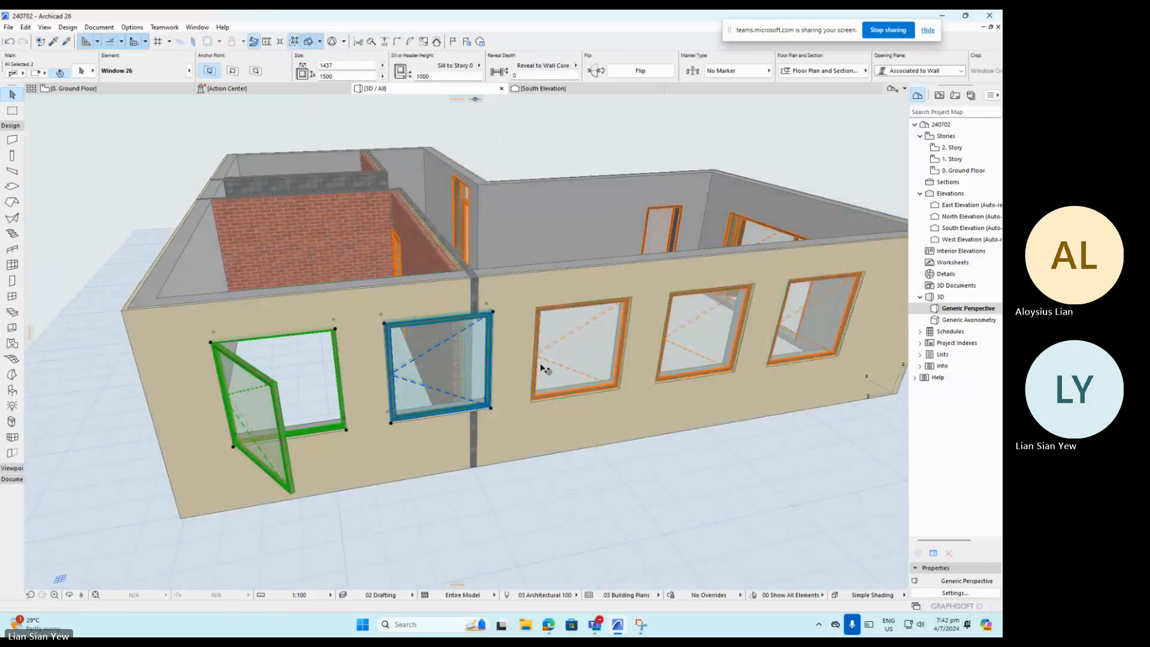
shift+click(566, 356)
shift+click(706, 350)
shift+click(811, 323)
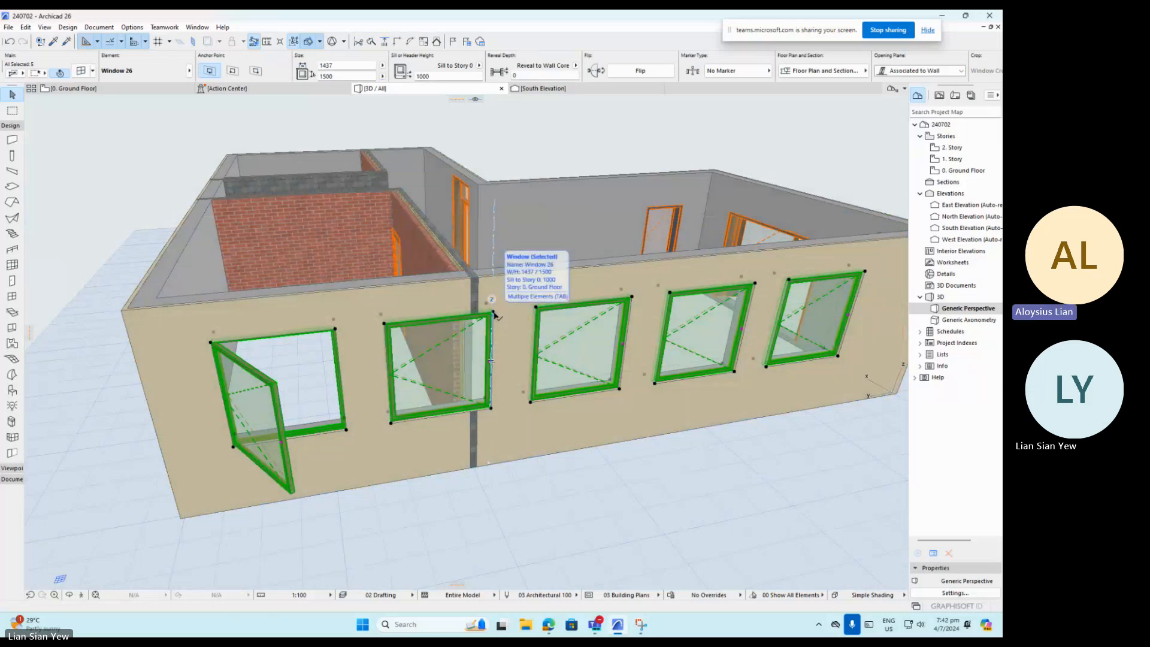
Reduce the width of all five selected windows to about 917 mm from the second window's upper-right corner.
click(493, 312)
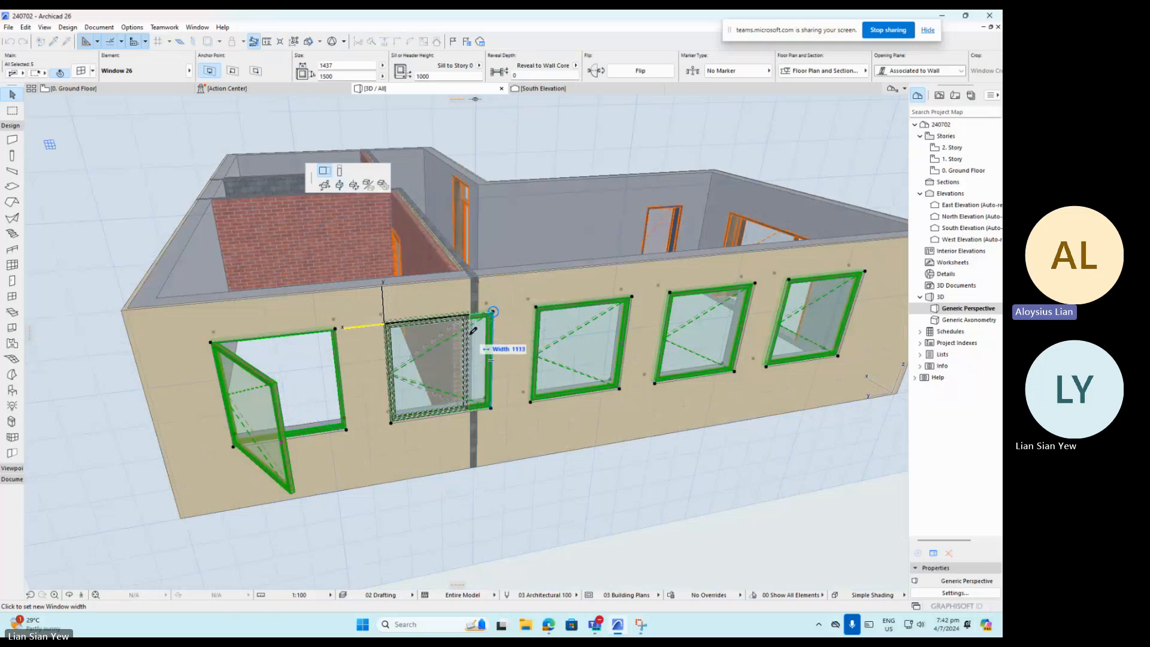
scroll(474, 327, up, 3)
scroll(473, 328, up, 3)
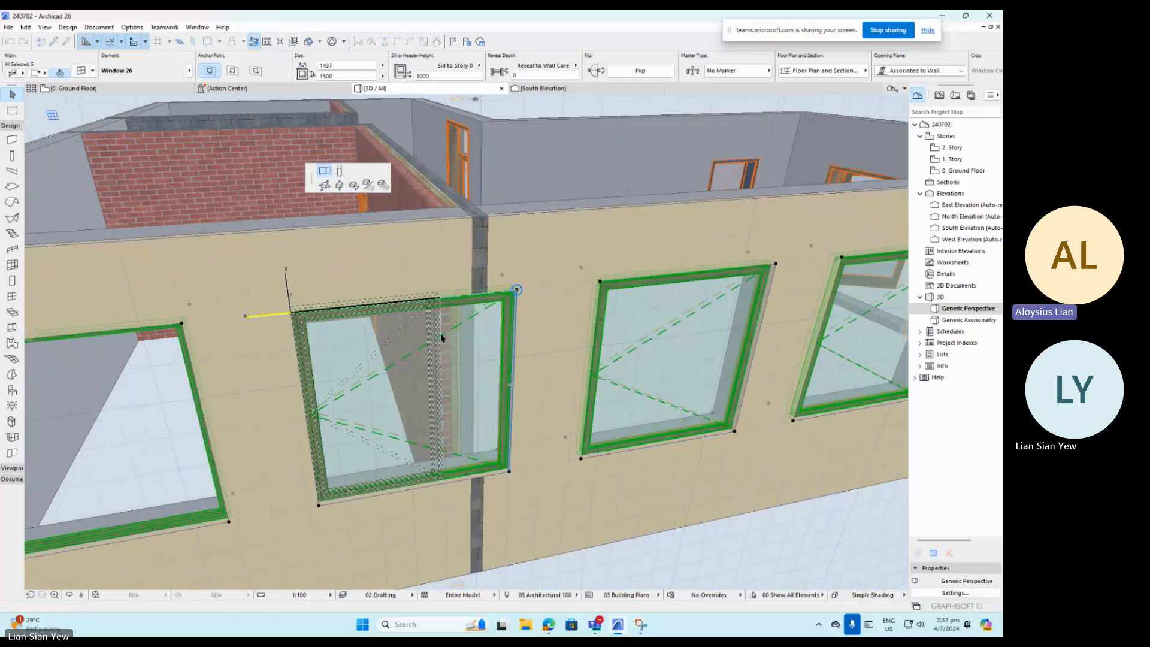
click(441, 337)
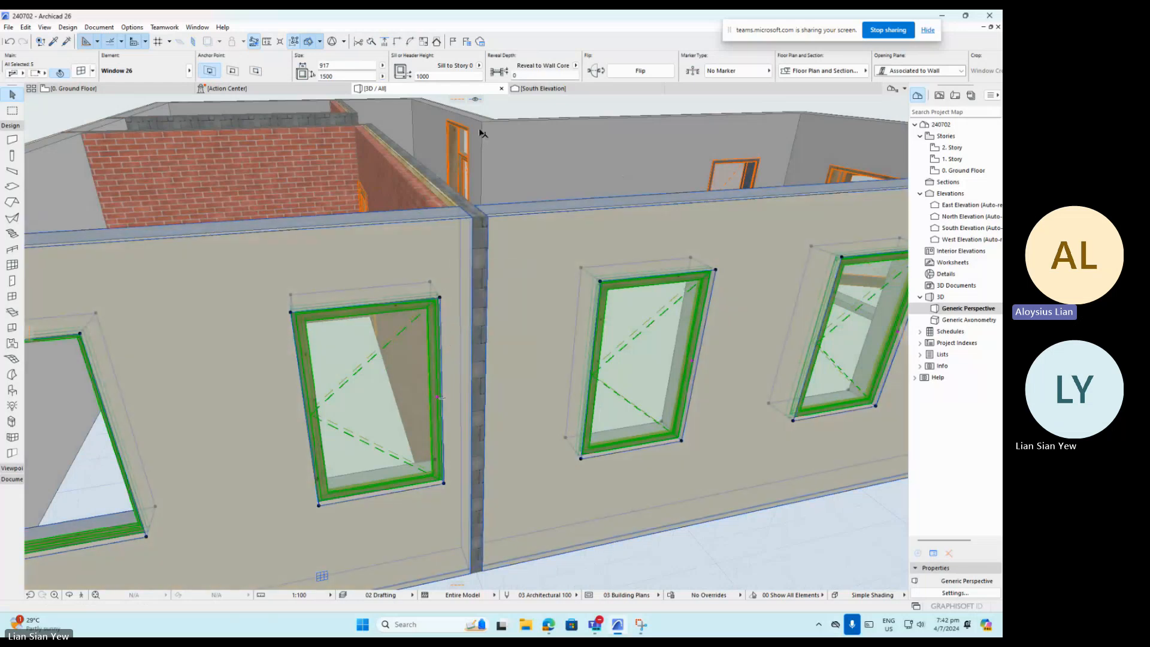
scroll(446, 340, down, 5)
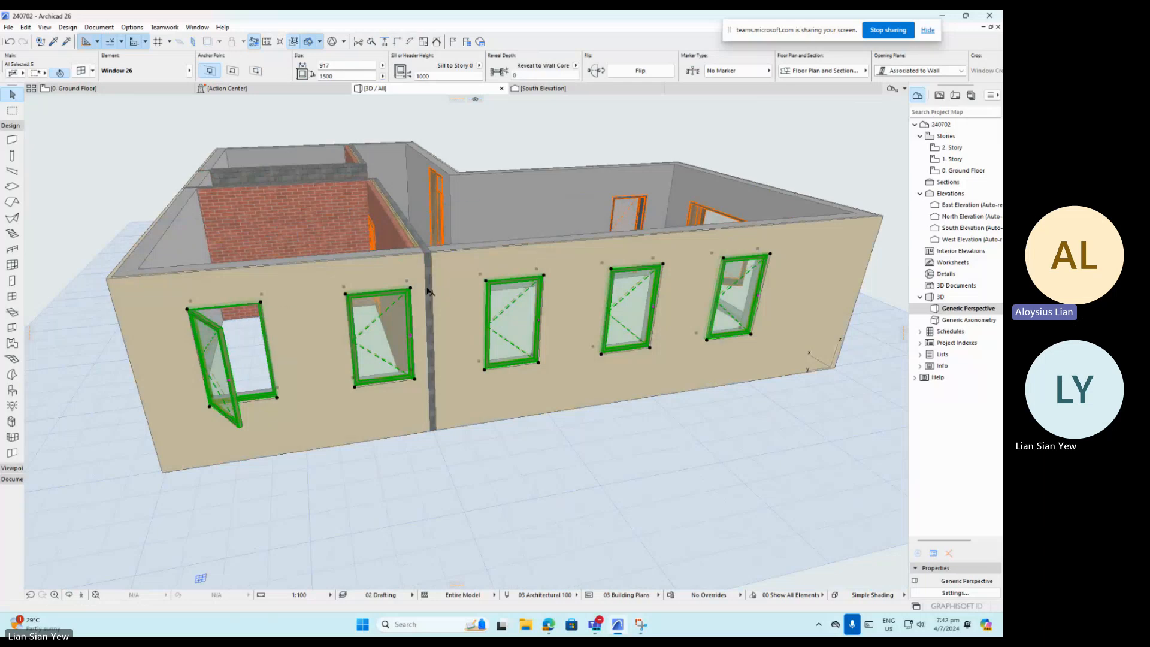
Stretch the height of all five selected windows to about 1728 mm from the second window's upper-right corner, and clear the selection.
scroll(427, 289, up, 3)
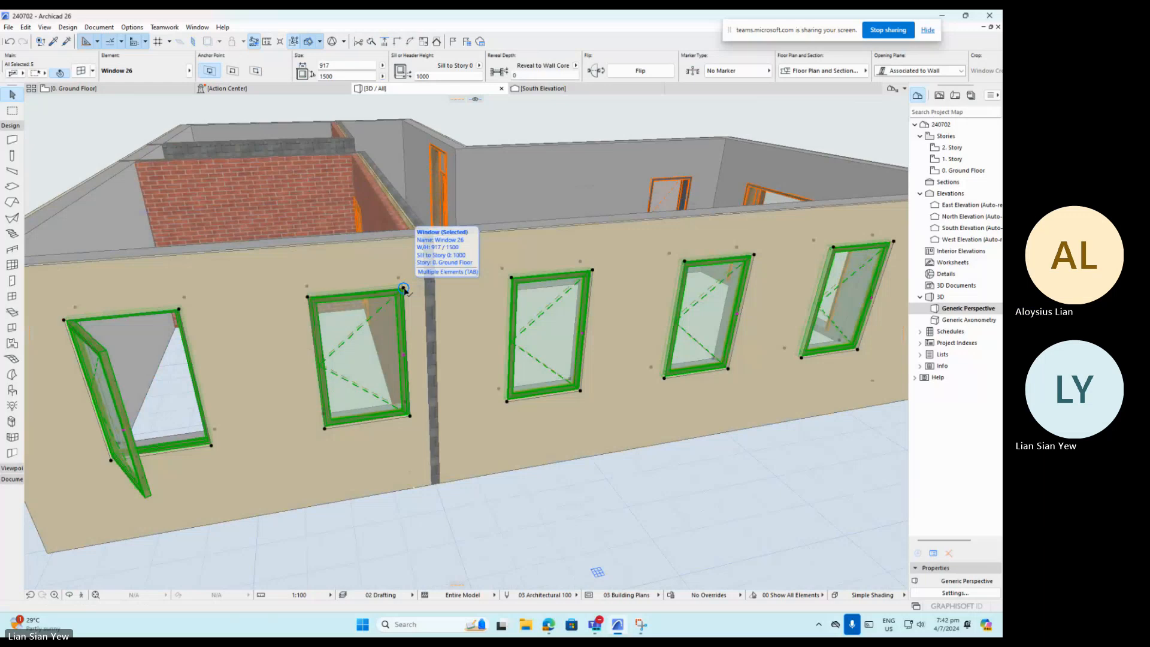
click(404, 289)
click(339, 171)
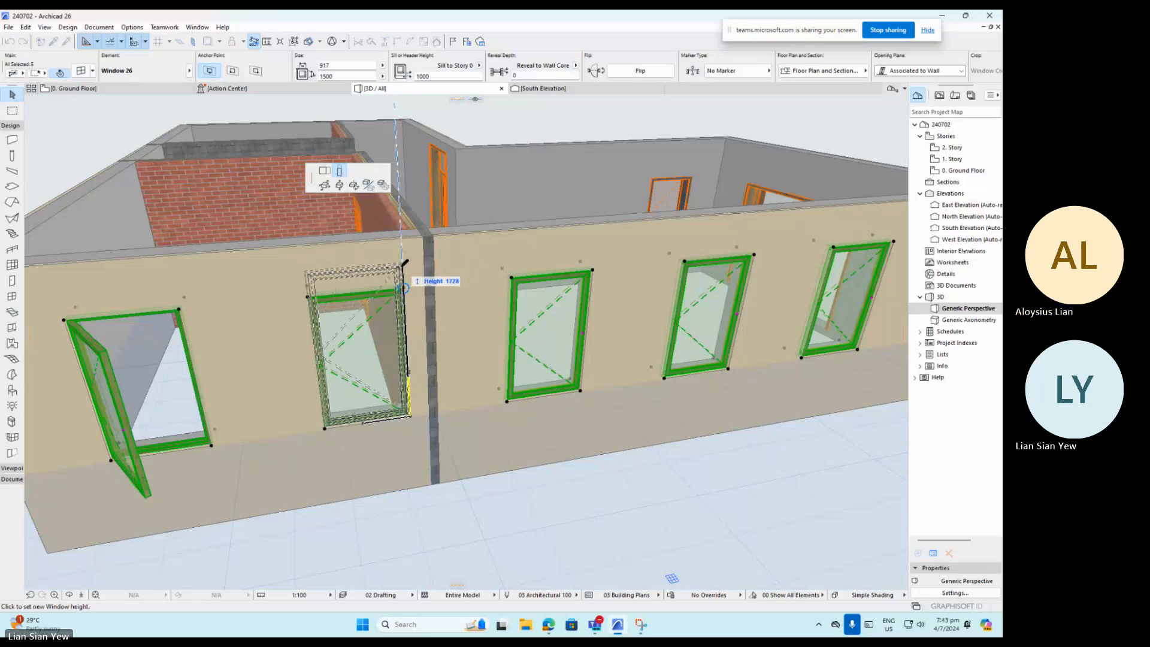
click(405, 263)
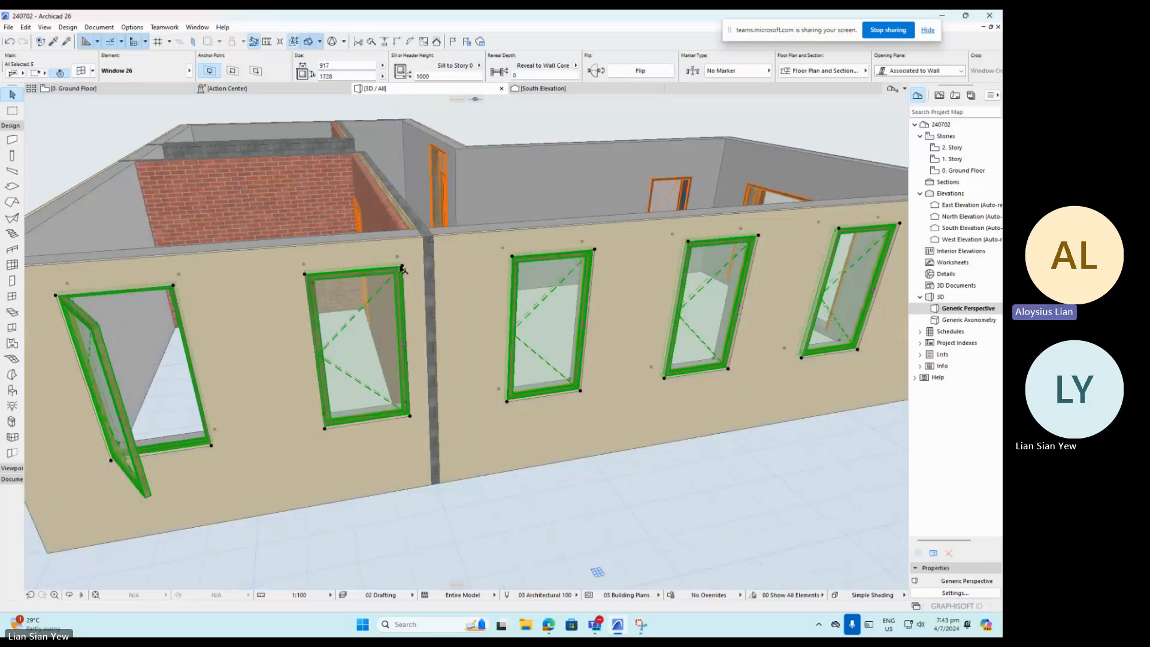
scroll(402, 268, down, 5)
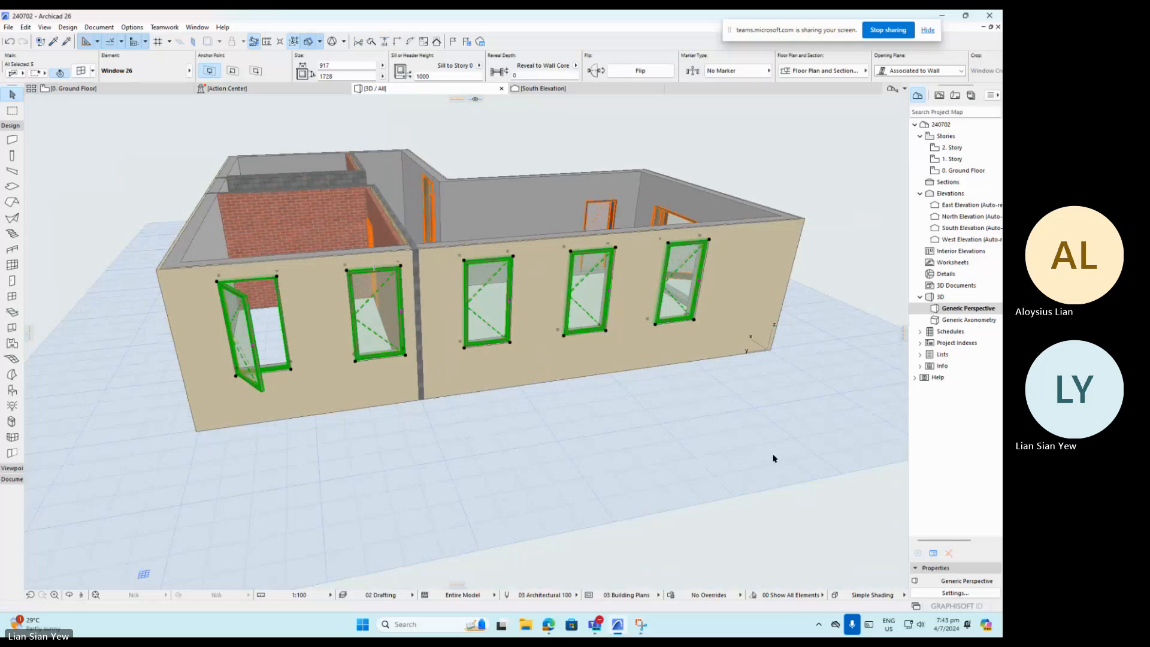
click(753, 451)
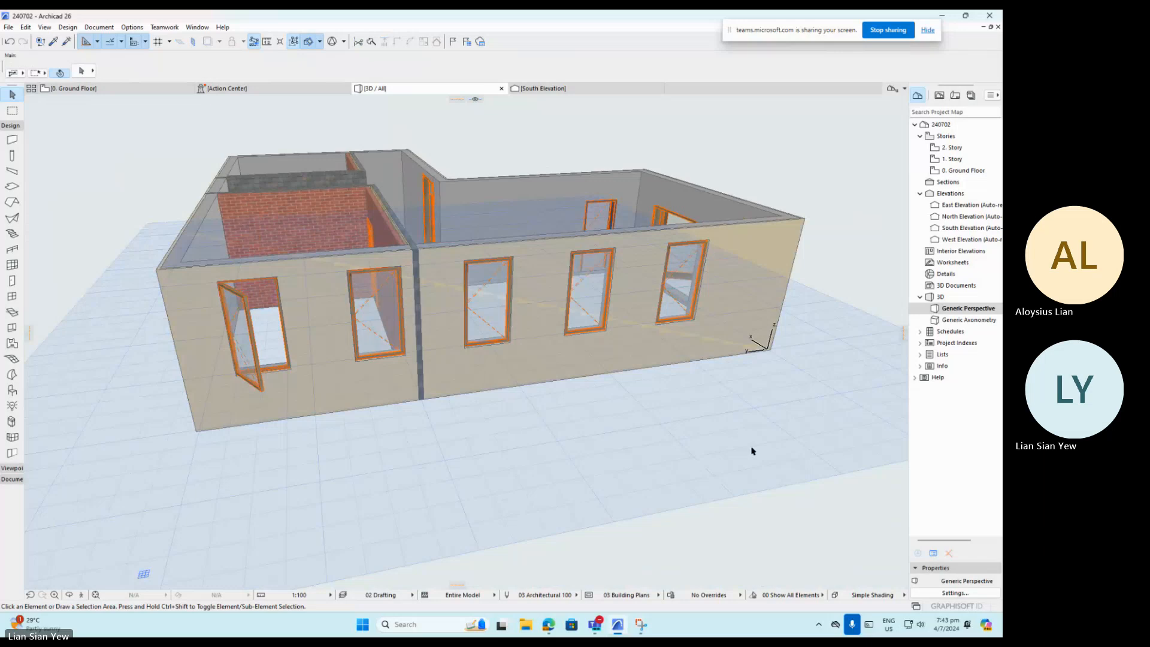
click(753, 451)
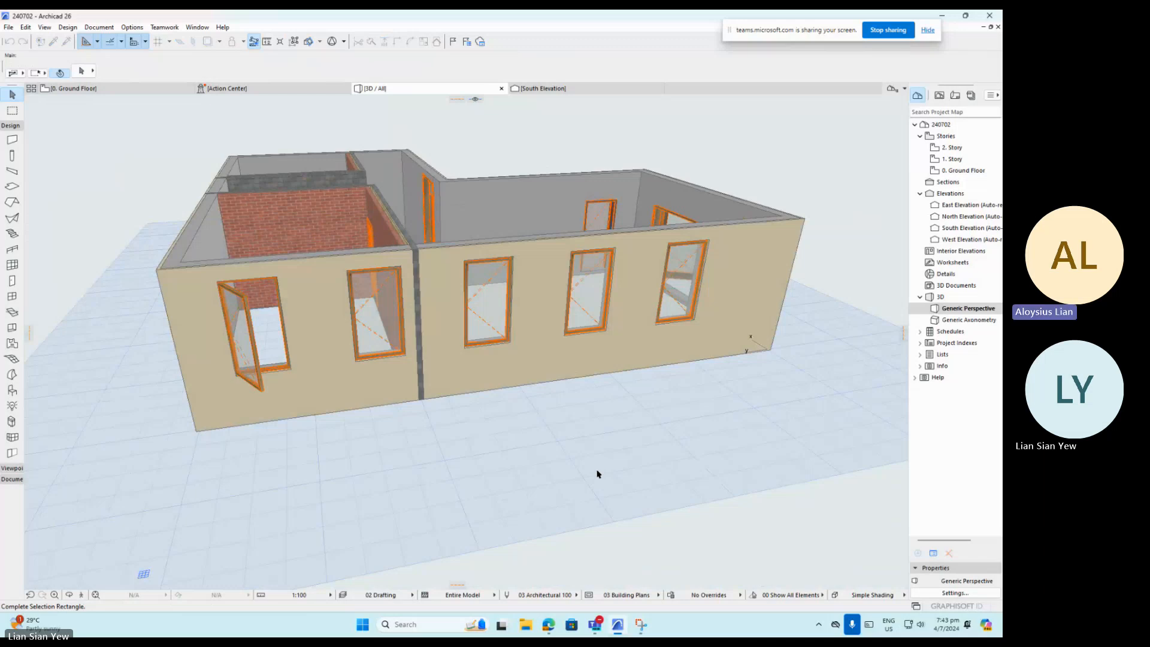
drag(597, 471, 488, 476)
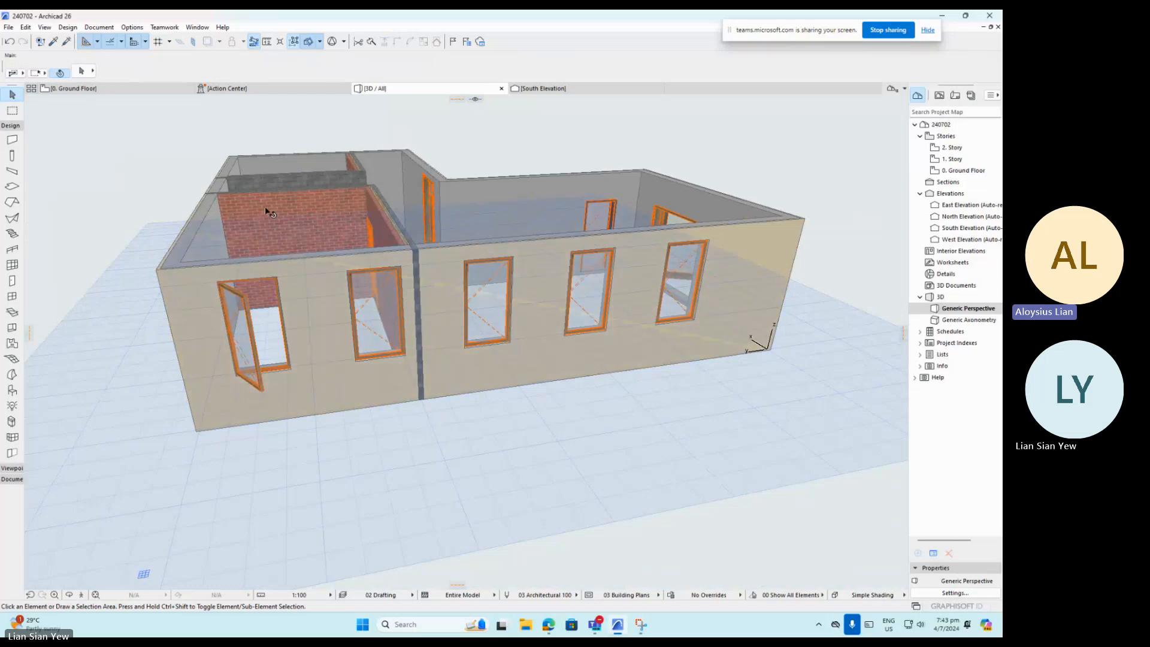
Open the Ground Floor plan showing the whole building.
click(127, 90)
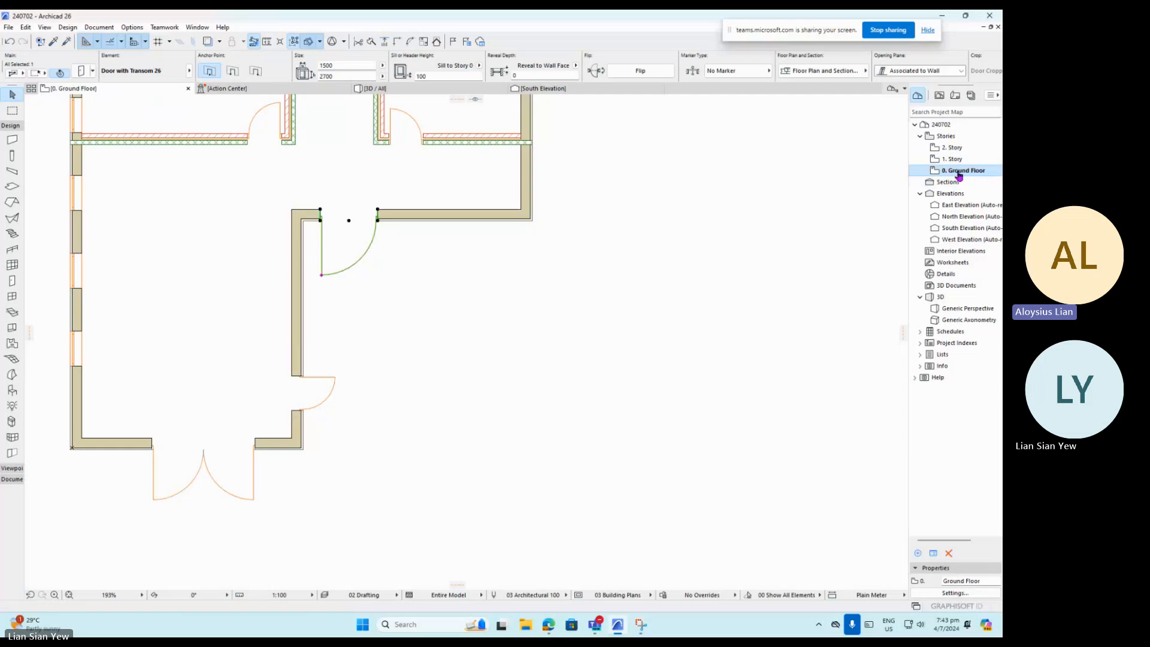
double_click(974, 172)
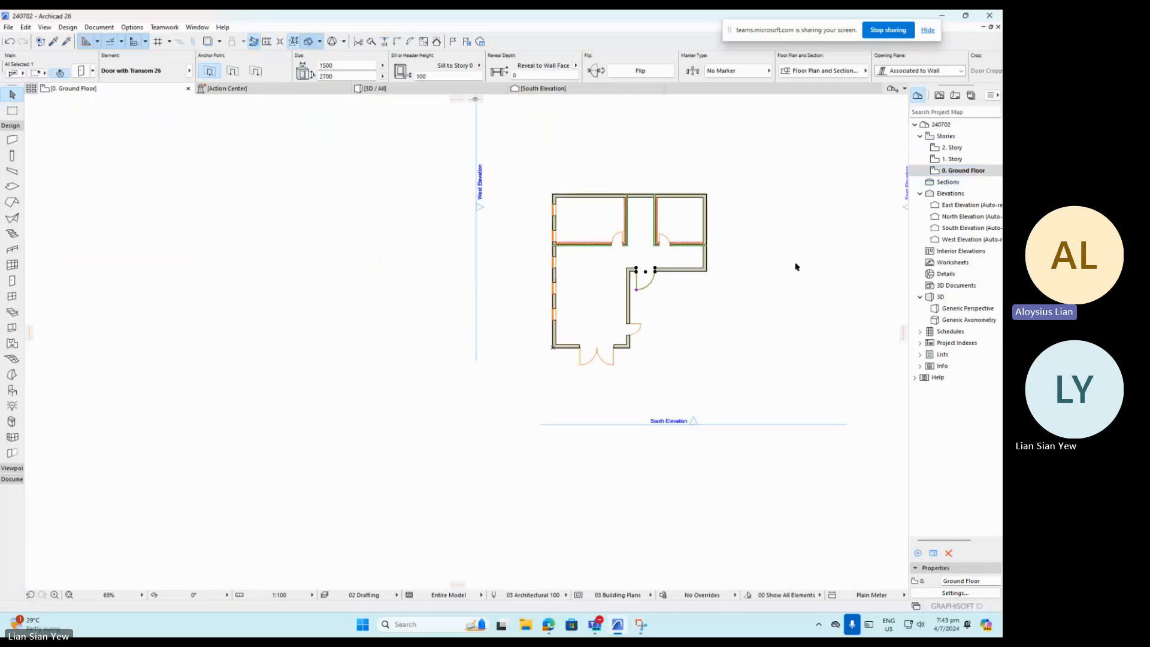
scroll(797, 267, up, 3)
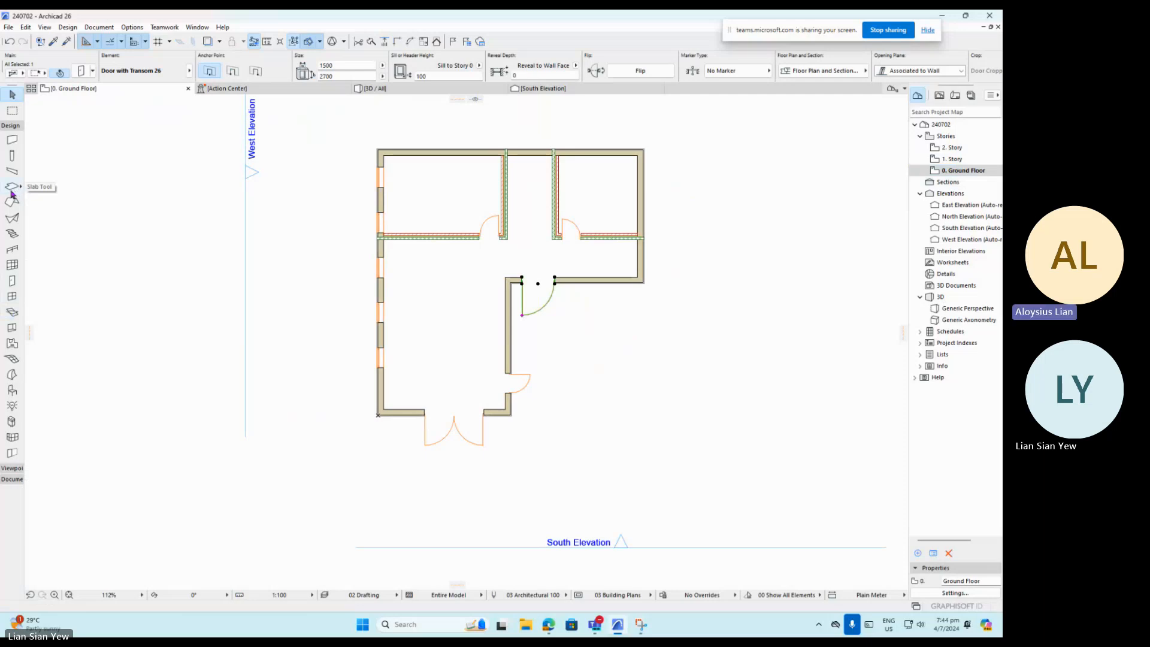
Draw a 12000 by 12000 mm rectangular slab from the building's upper-right outer corner to its lower-left outer corner.
click(11, 191)
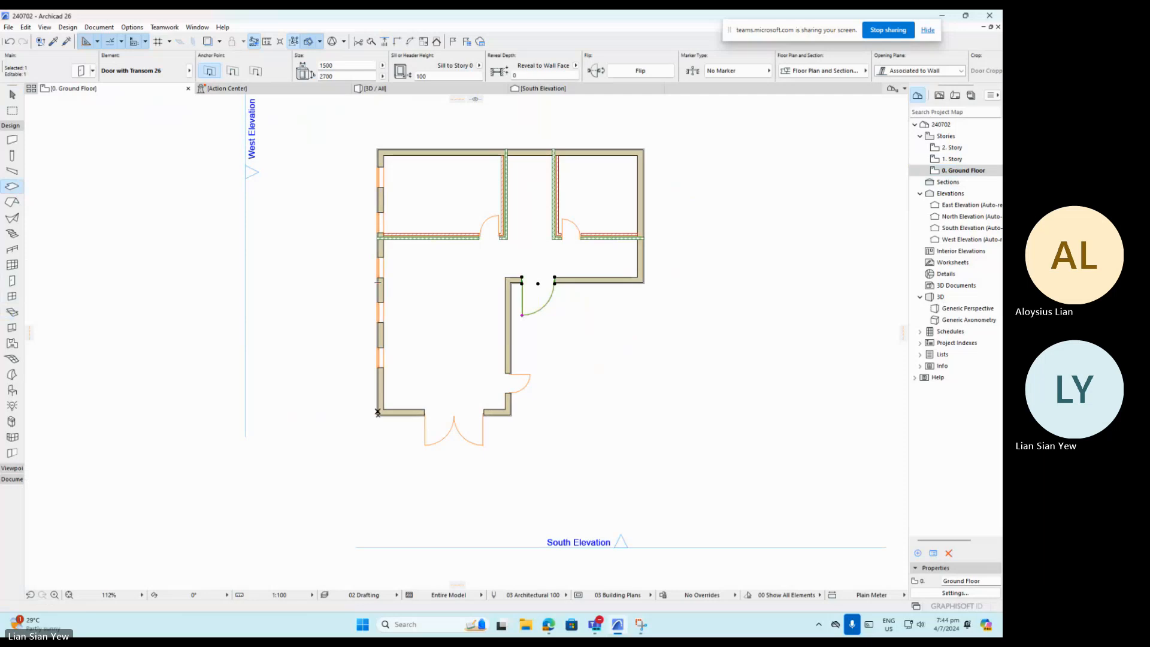
scroll(378, 419, up, 5)
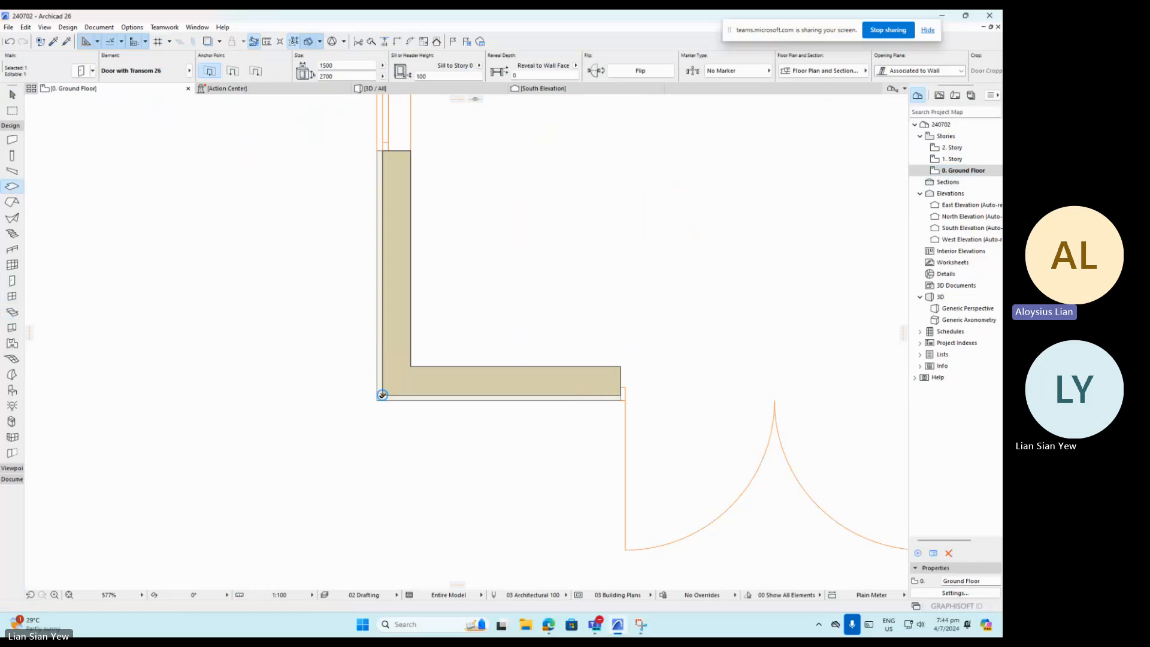
key(Escape)
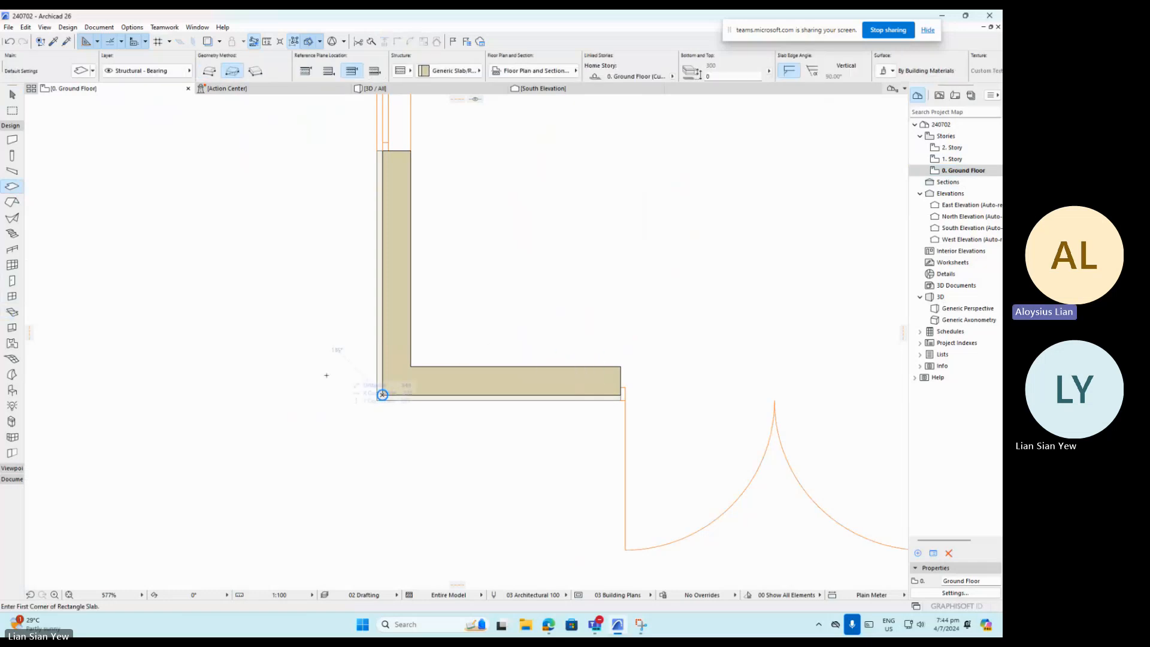
scroll(377, 372, down, 6)
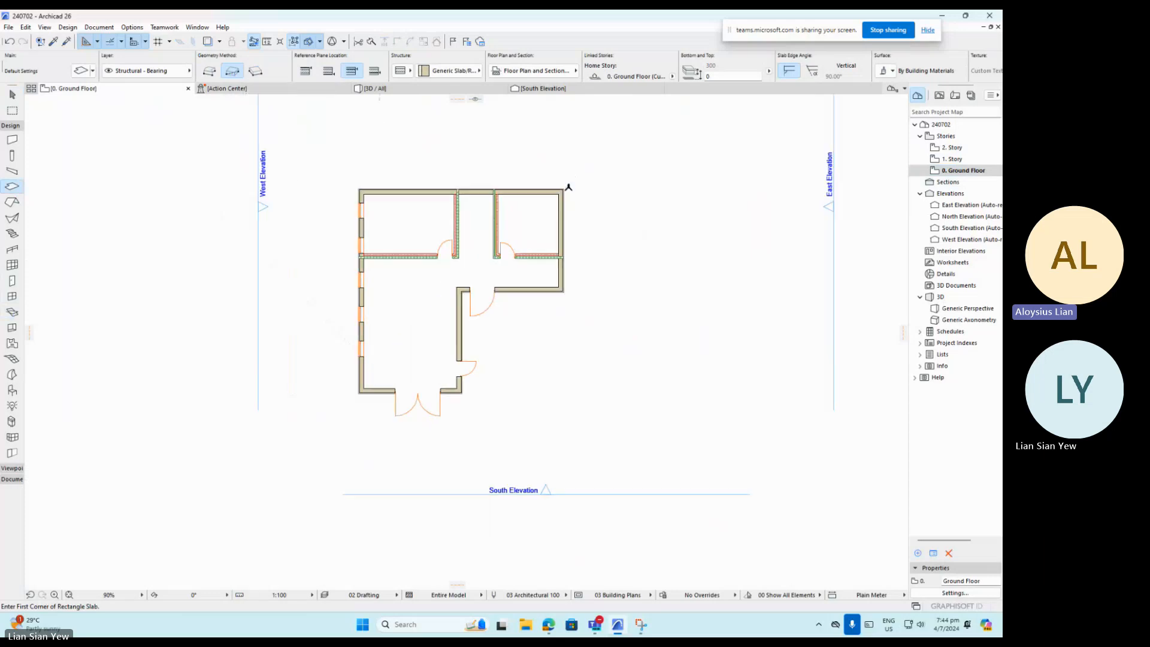
scroll(567, 186, up, 5)
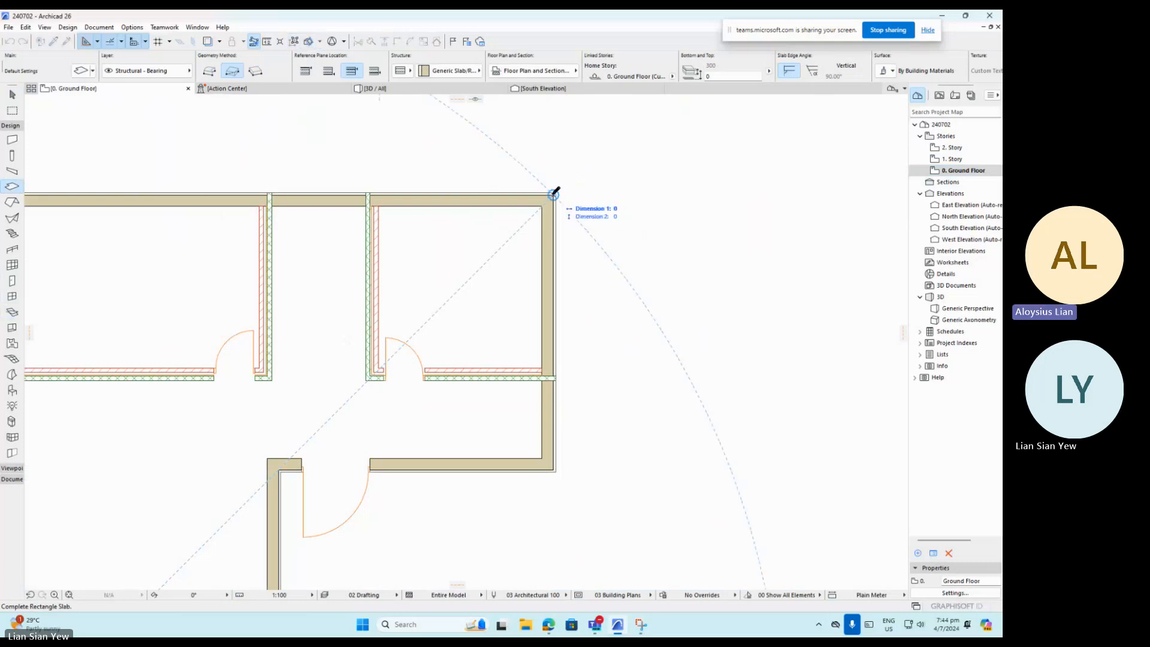
click(553, 195)
scroll(589, 303, down, 3)
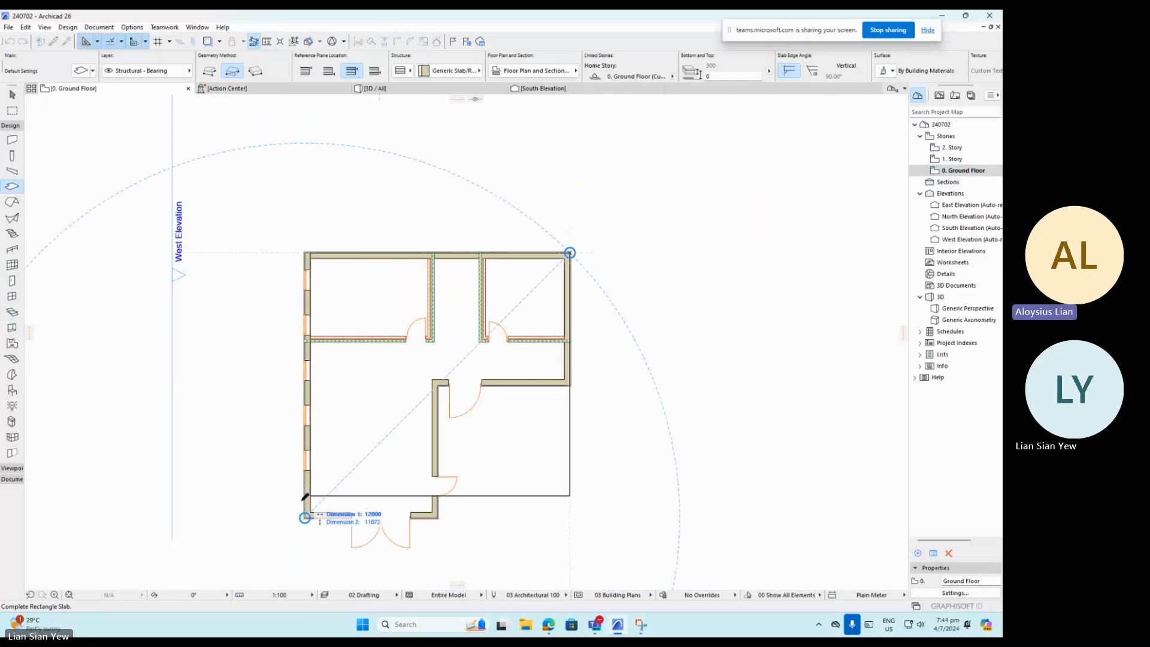
scroll(305, 508, up, 5)
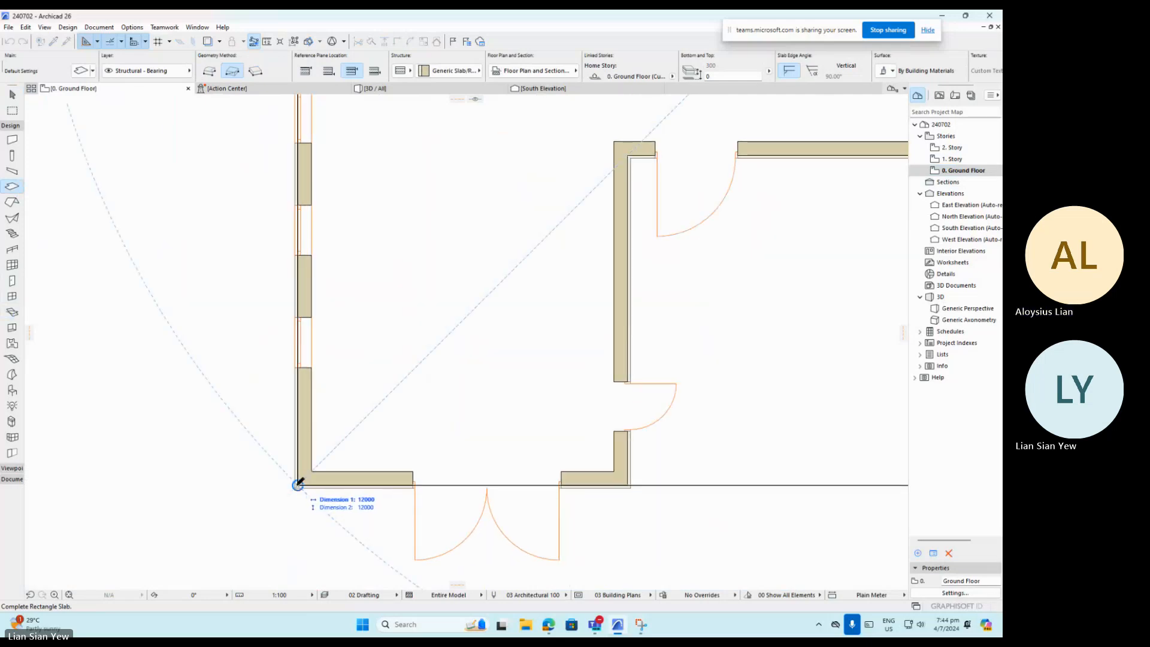
click(298, 484)
scroll(198, 459, down, 1)
scroll(199, 459, down, 2)
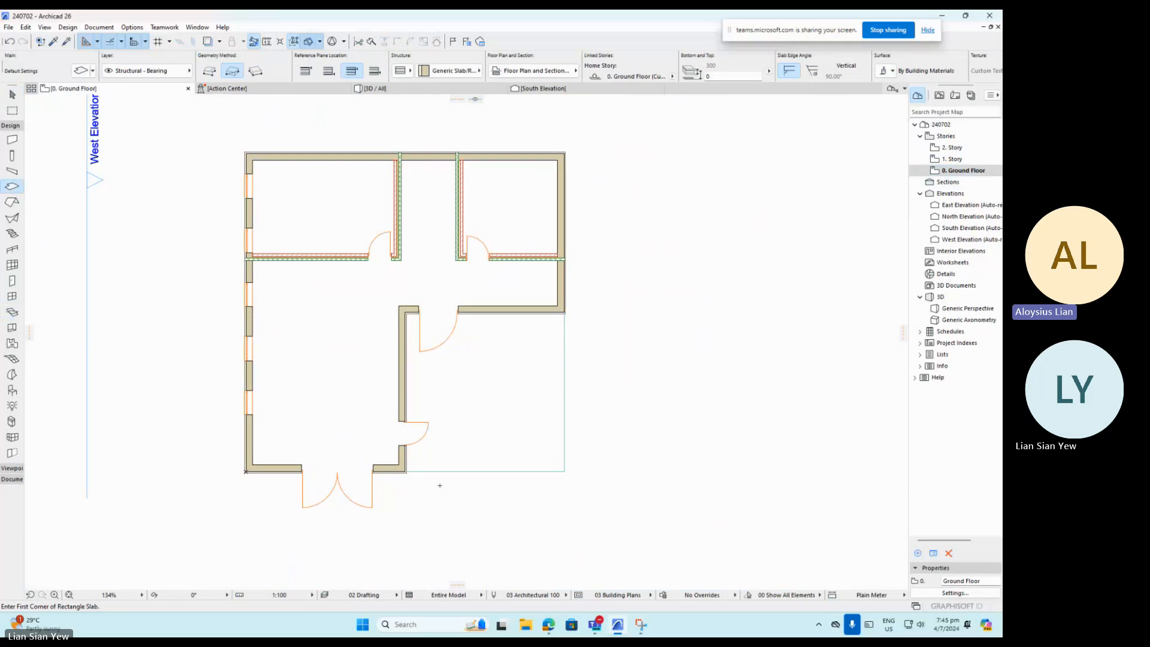
Examine the new ground floor slab in 3D from the south-east side of the building.
key(F3)
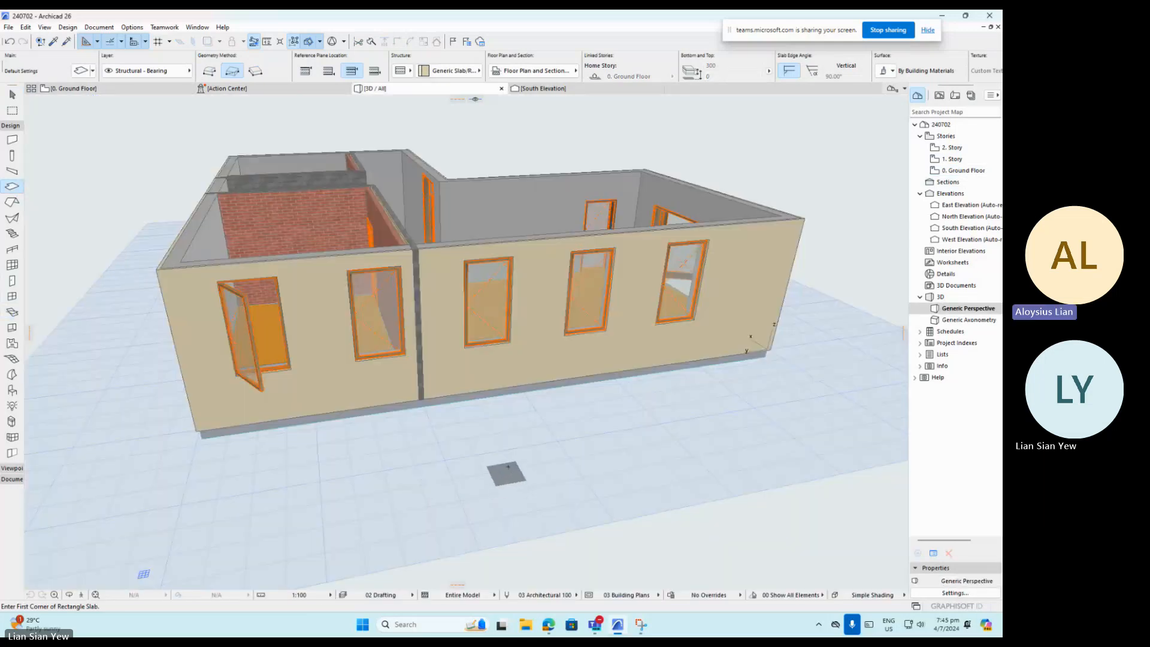
shift+middle_drag(539, 445, 259, 470)
scroll(259, 470, down, 5)
shift+middle_drag(378, 466, 329, 386)
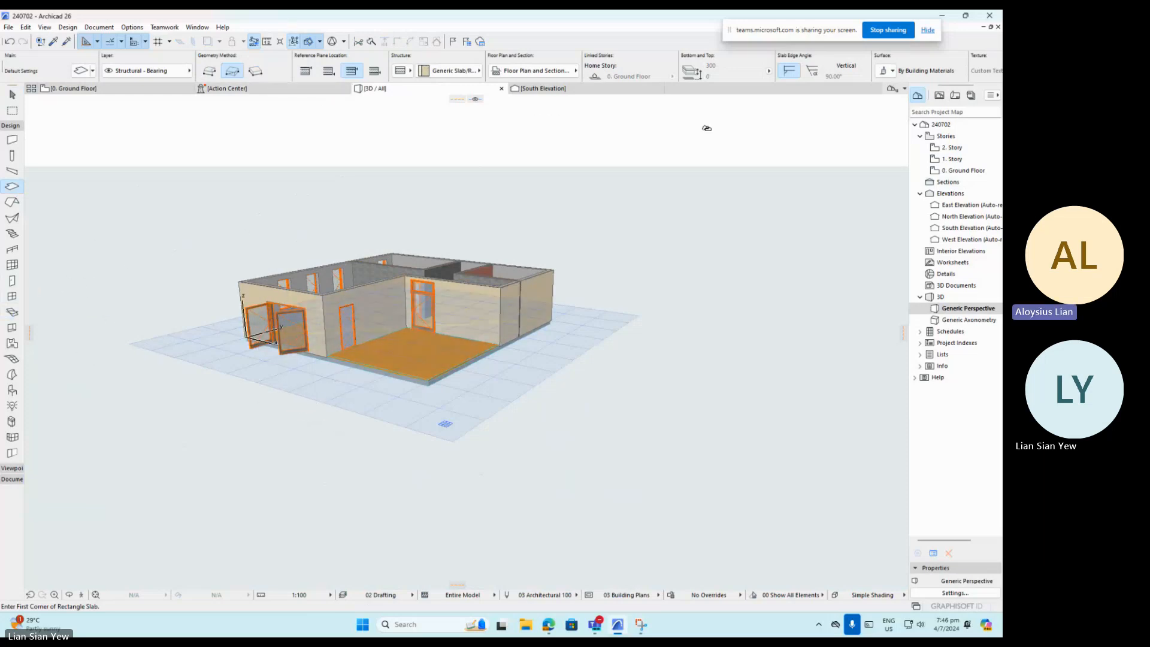
On the Ground Floor plan, start a stair at the lower end of the corridor's left wall with a first run about 2700 mm up along it.
click(72, 88)
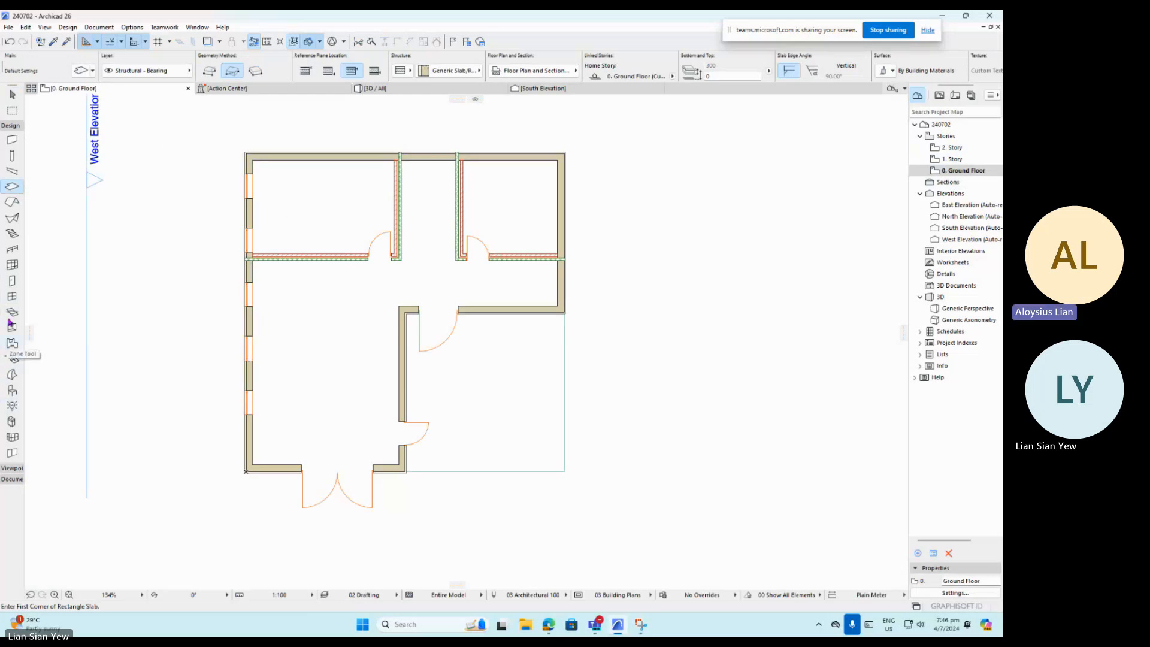
click(8, 237)
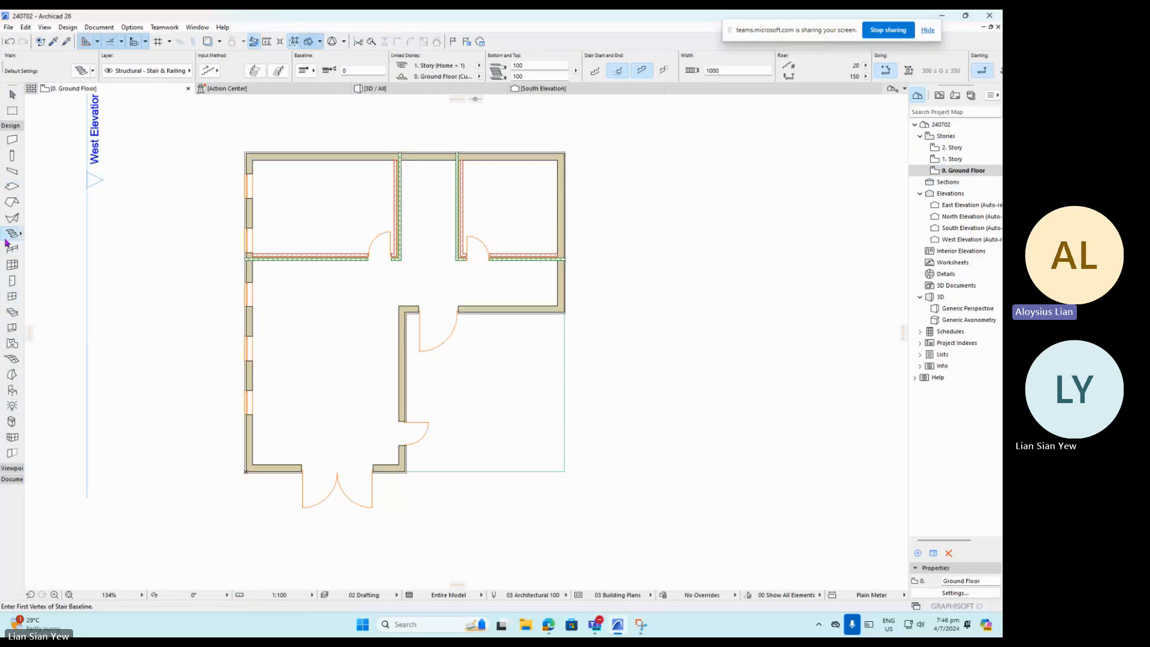
scroll(488, 182, up, 4)
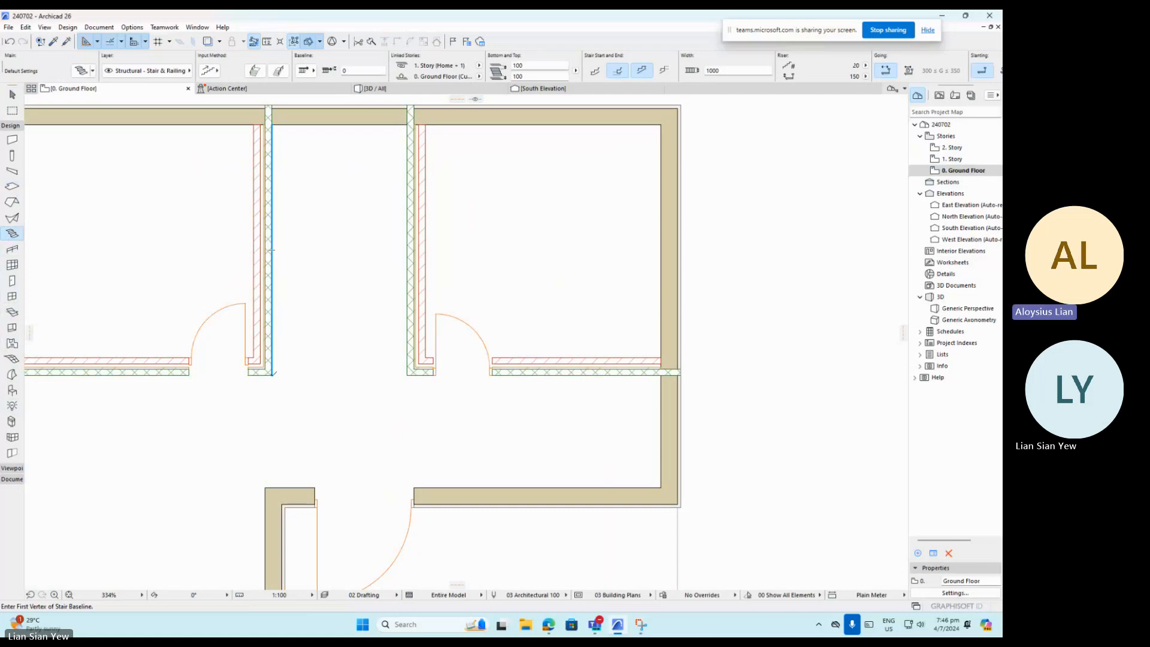
click(271, 375)
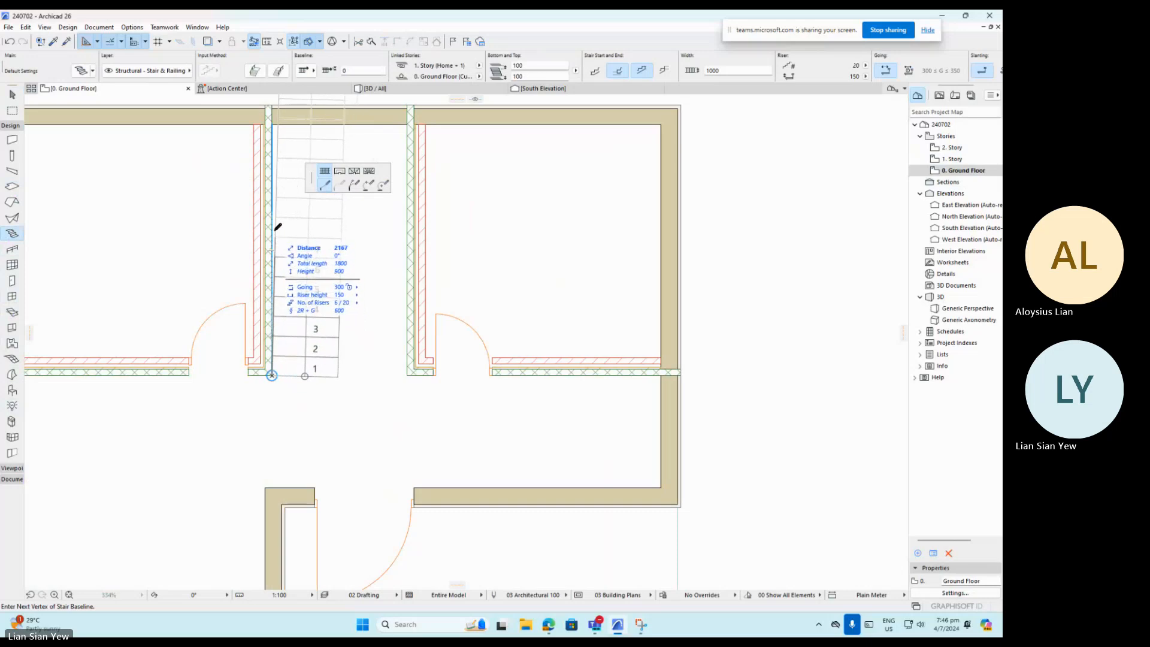
scroll(297, 287, down, 3)
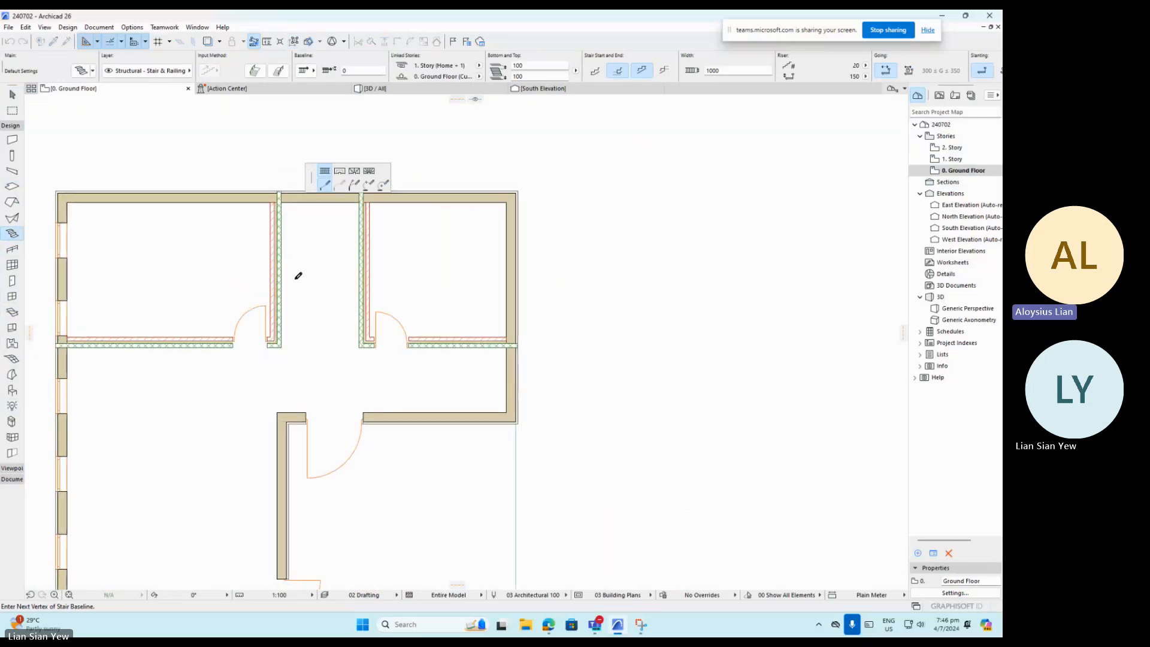
scroll(292, 252, up, 2)
scroll(289, 239, up, 1)
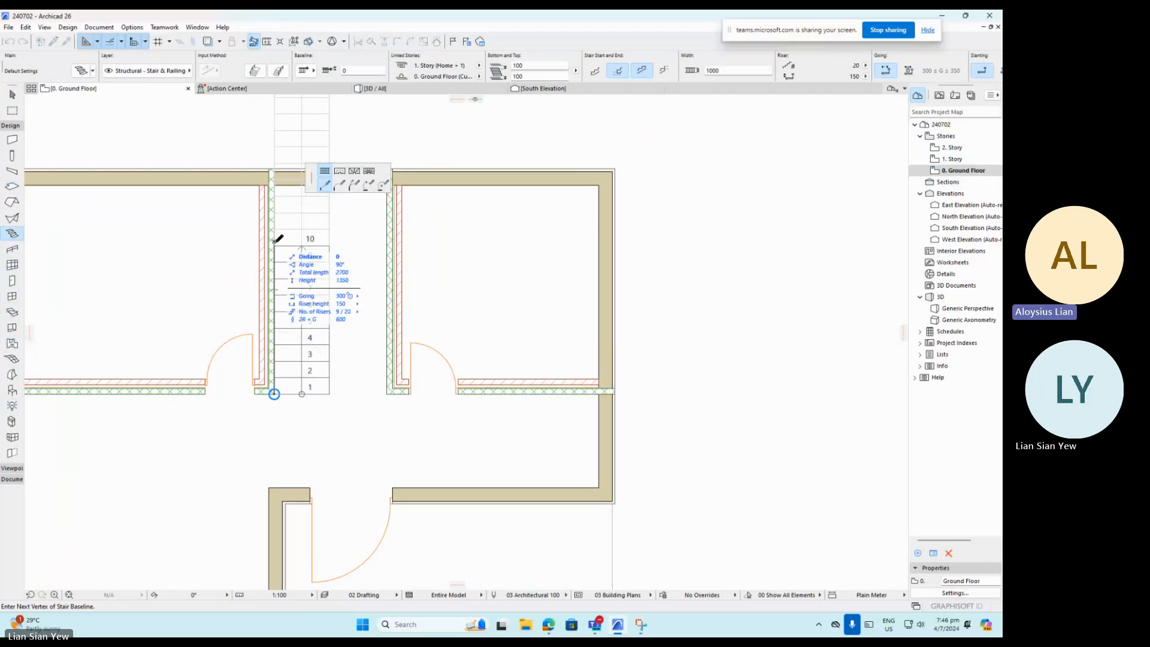
click(275, 242)
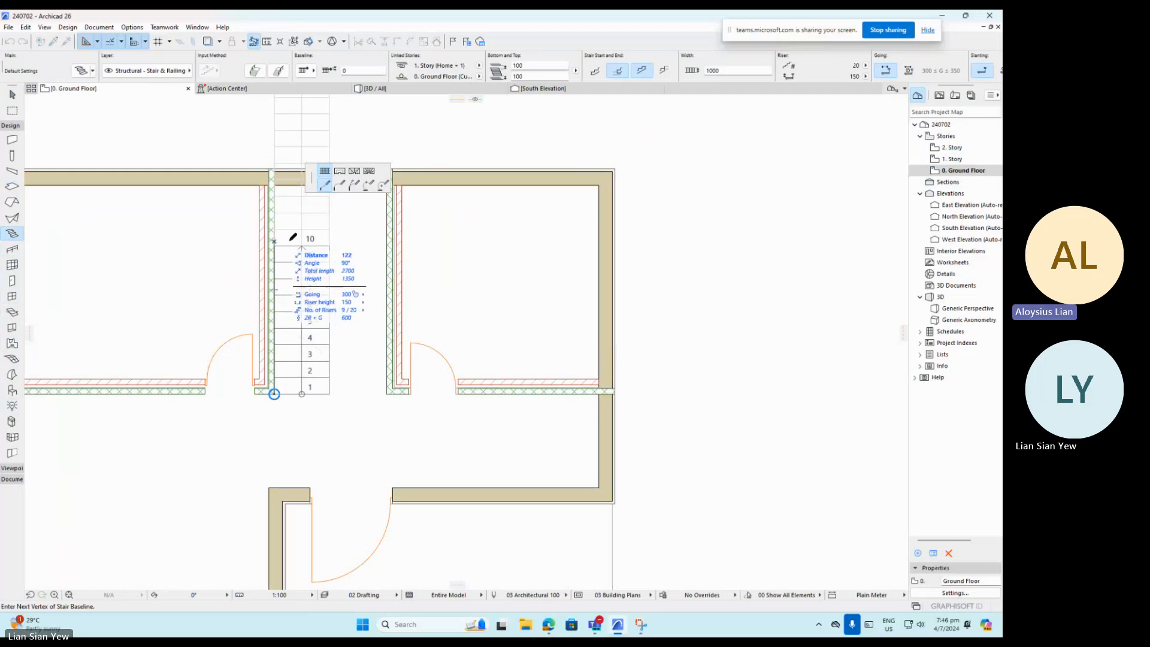
Turn the stair across to the corridor's right wall and finish it with a baseline segment about 7200 mm long back down.
click(388, 239)
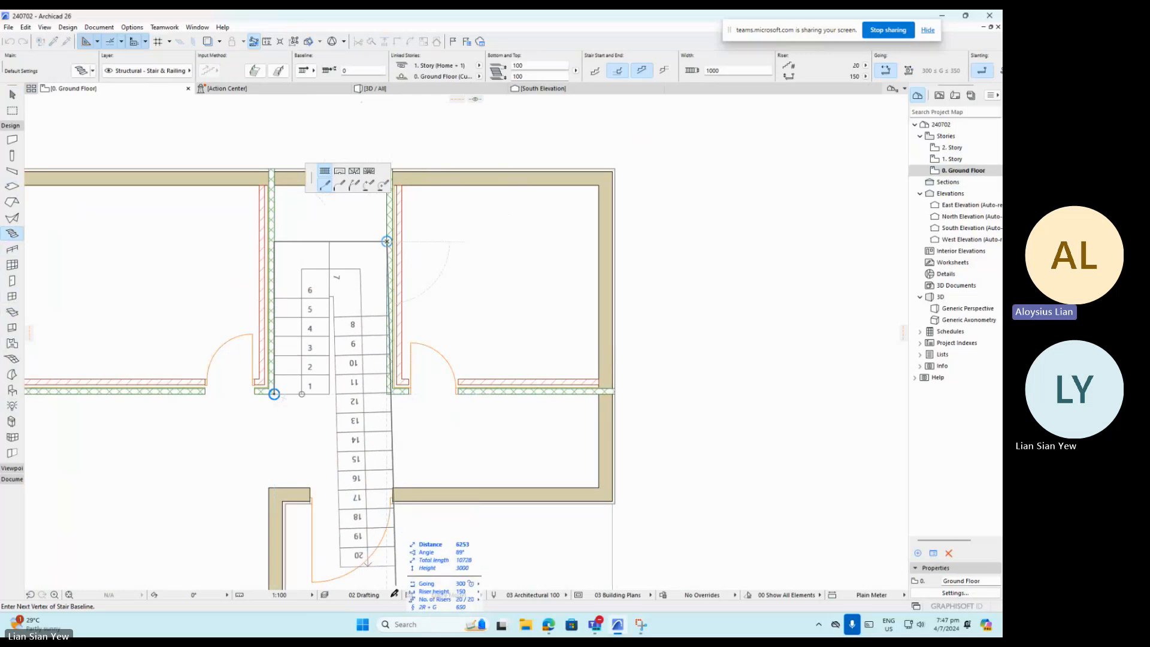
scroll(377, 406, down, 3)
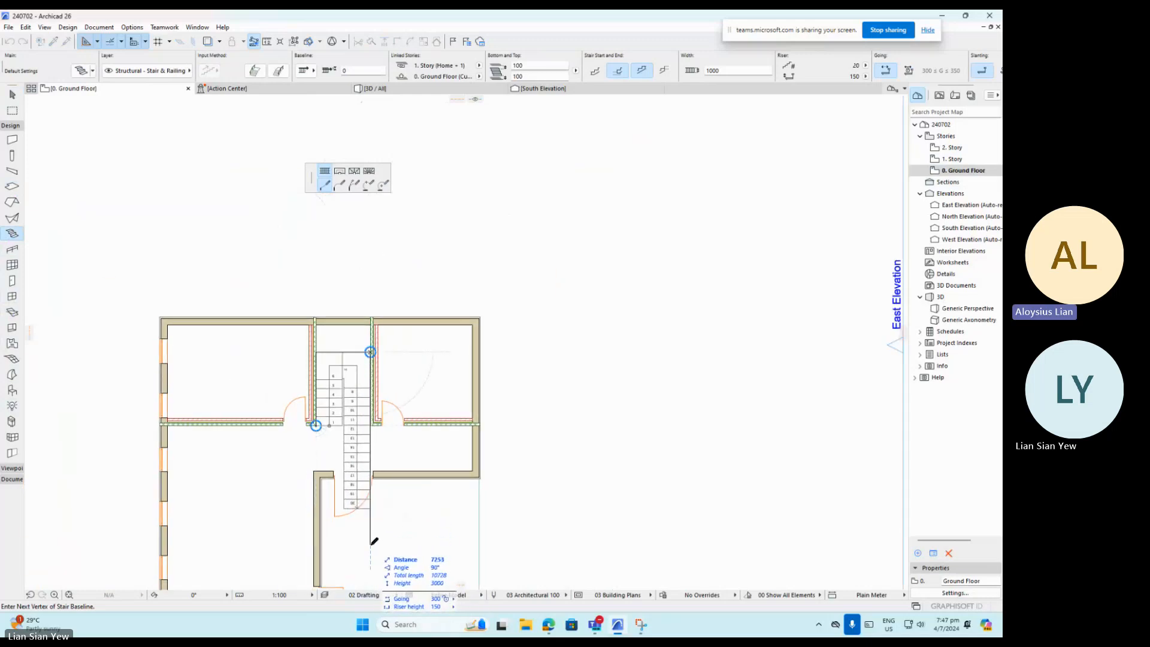
scroll(374, 540, up, 3)
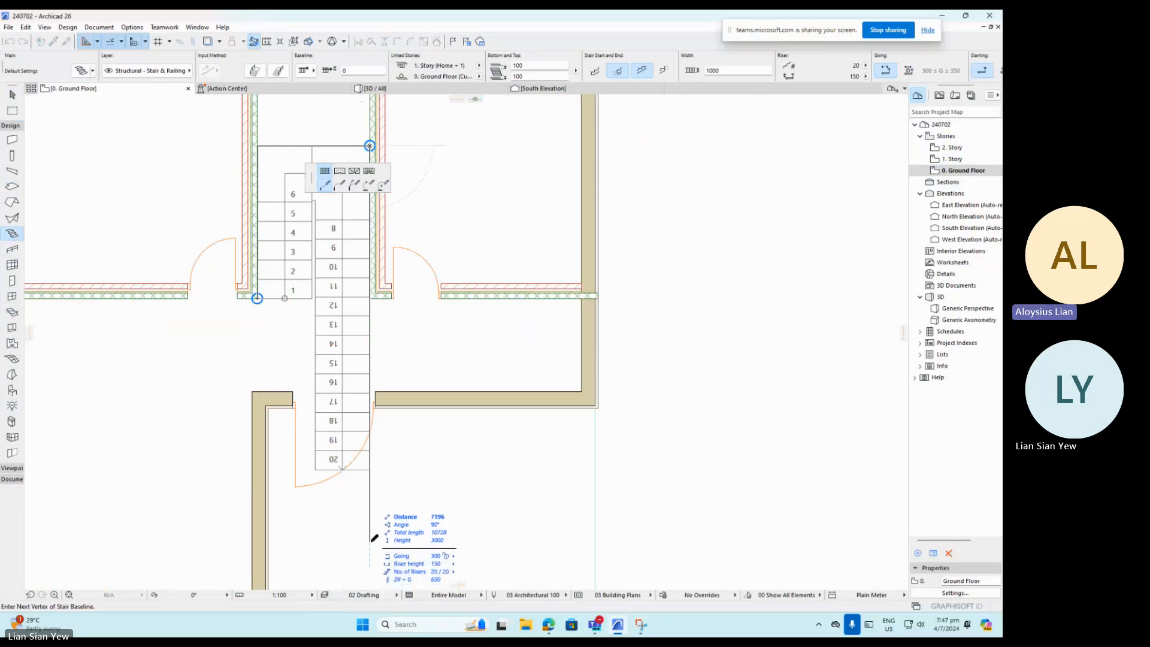
click(372, 540)
scroll(364, 427, down, 3)
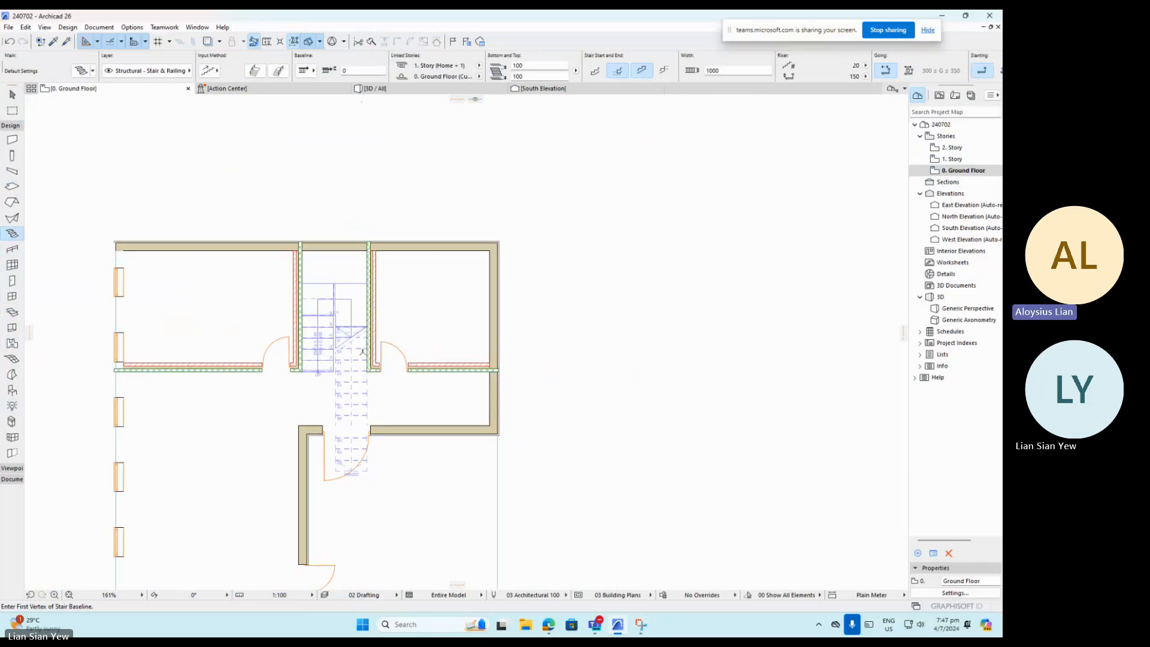
Examine the new stair in 3D from outside the building and in the North Elevation against the story levels.
scroll(365, 427, up, 3)
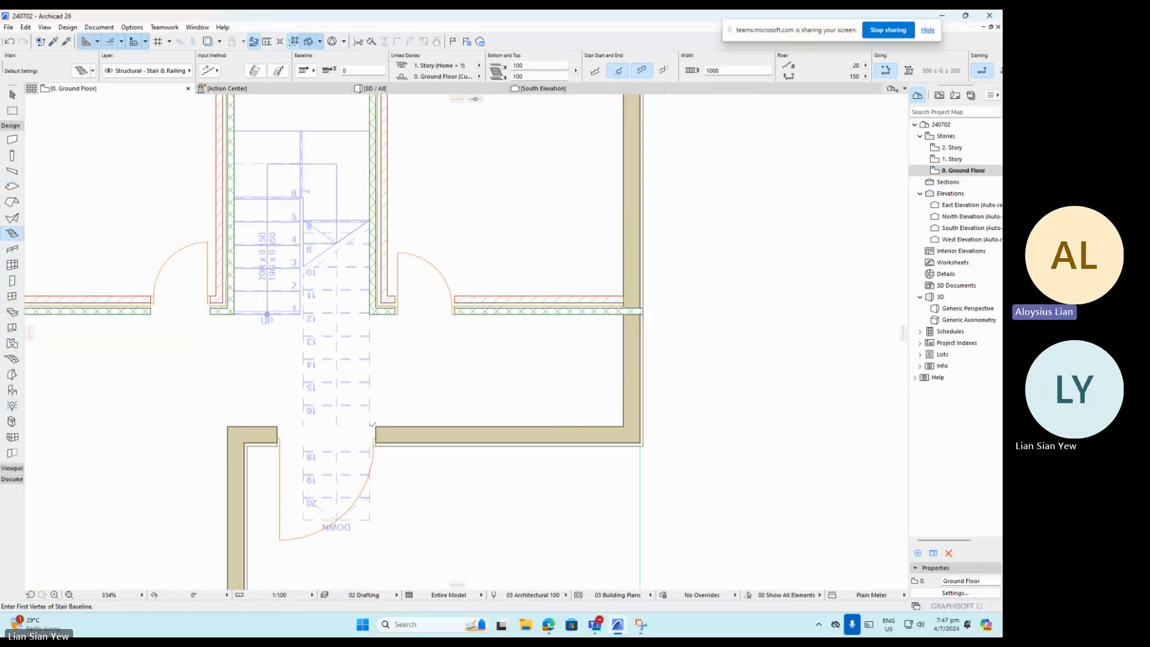
key(F3)
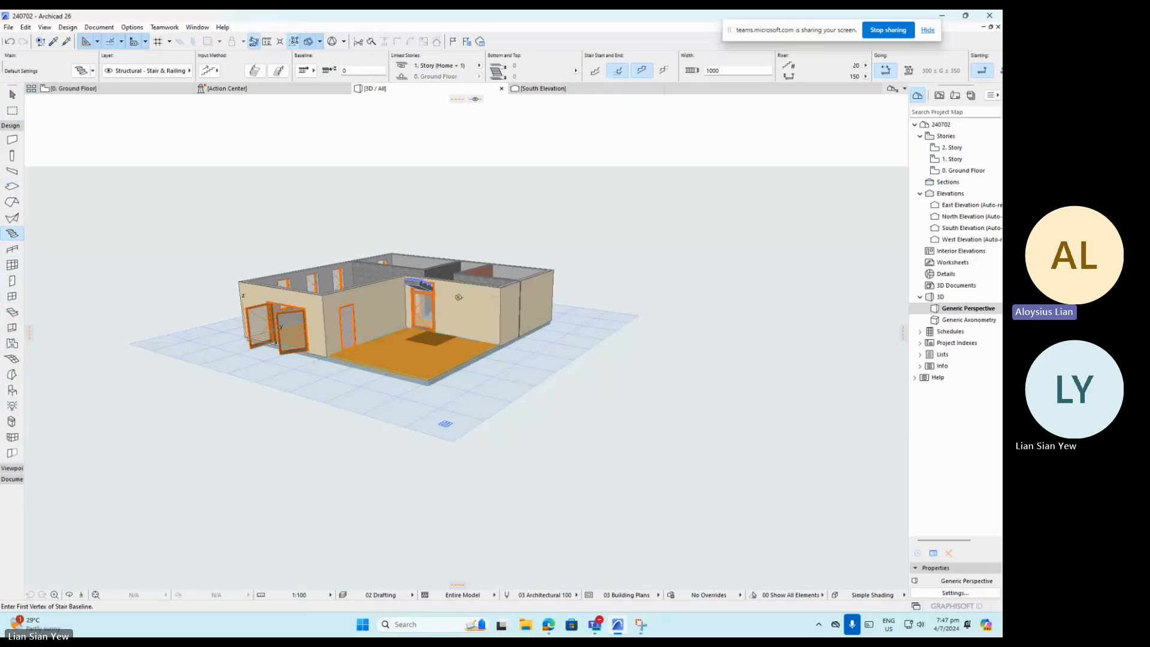
scroll(455, 257, up, 5)
shift+middle_drag(446, 281, 238, 294)
scroll(432, 295, up, 6)
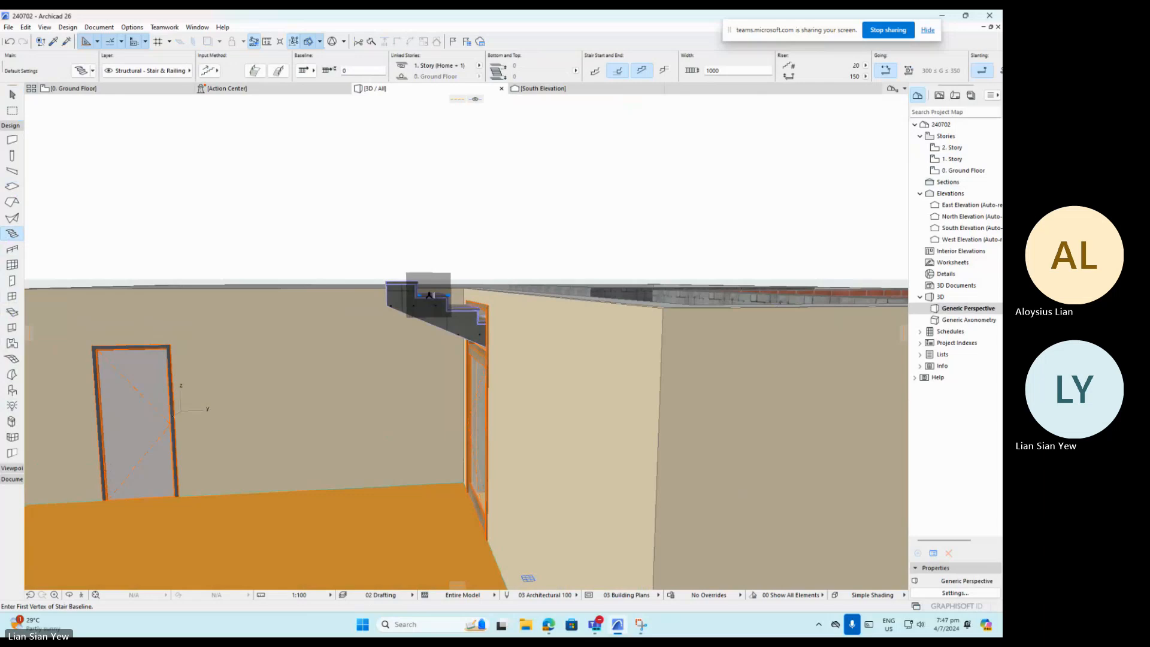
scroll(452, 298, down, 5)
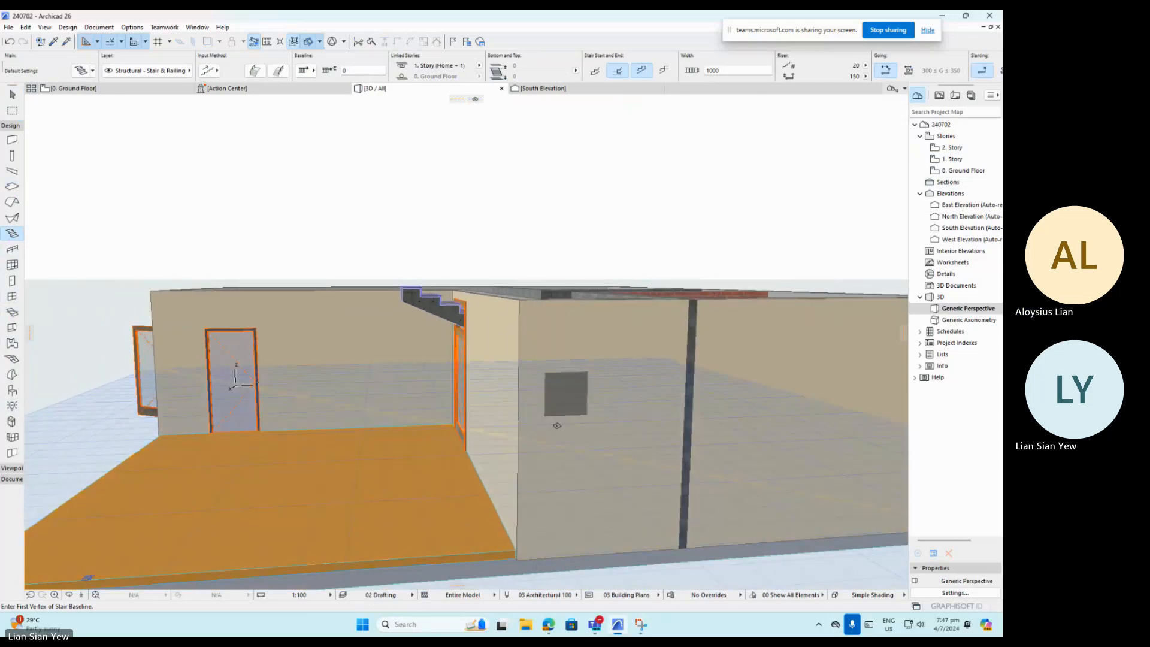
double_click(947, 218)
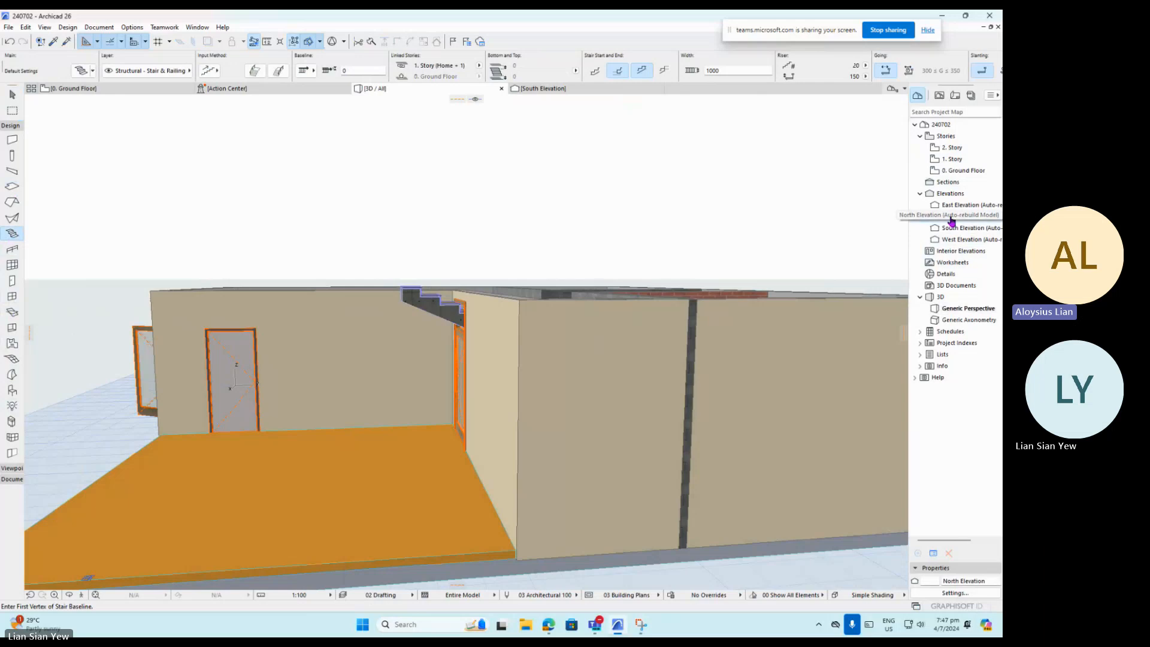
scroll(754, 359, up, 5)
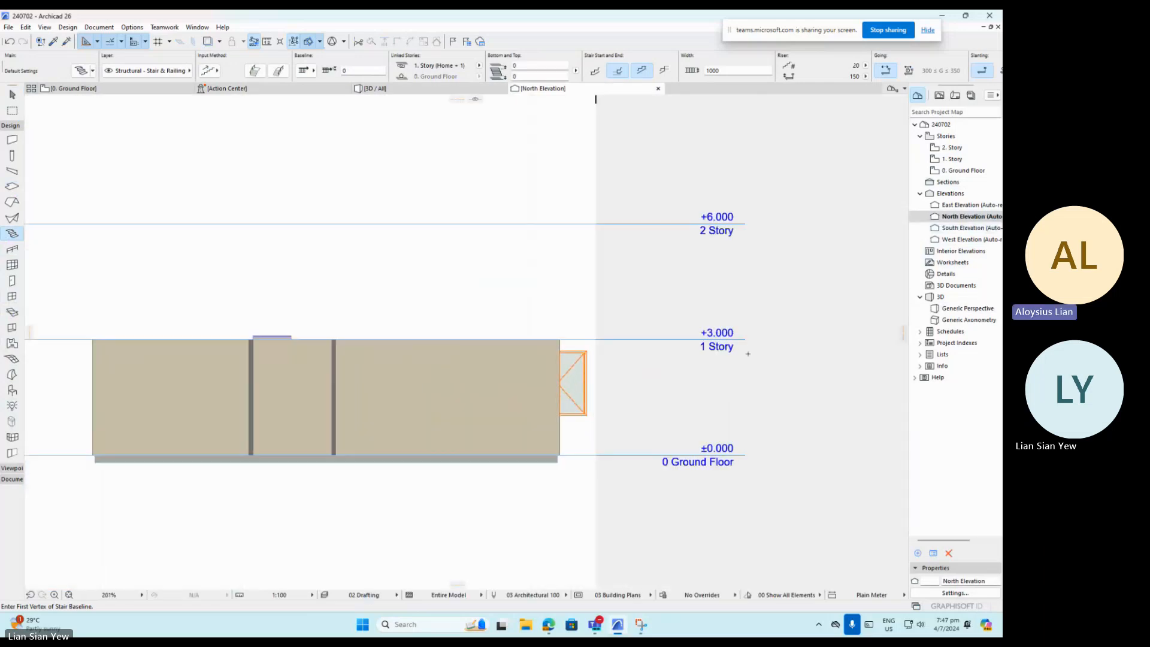
scroll(754, 360, down, 1)
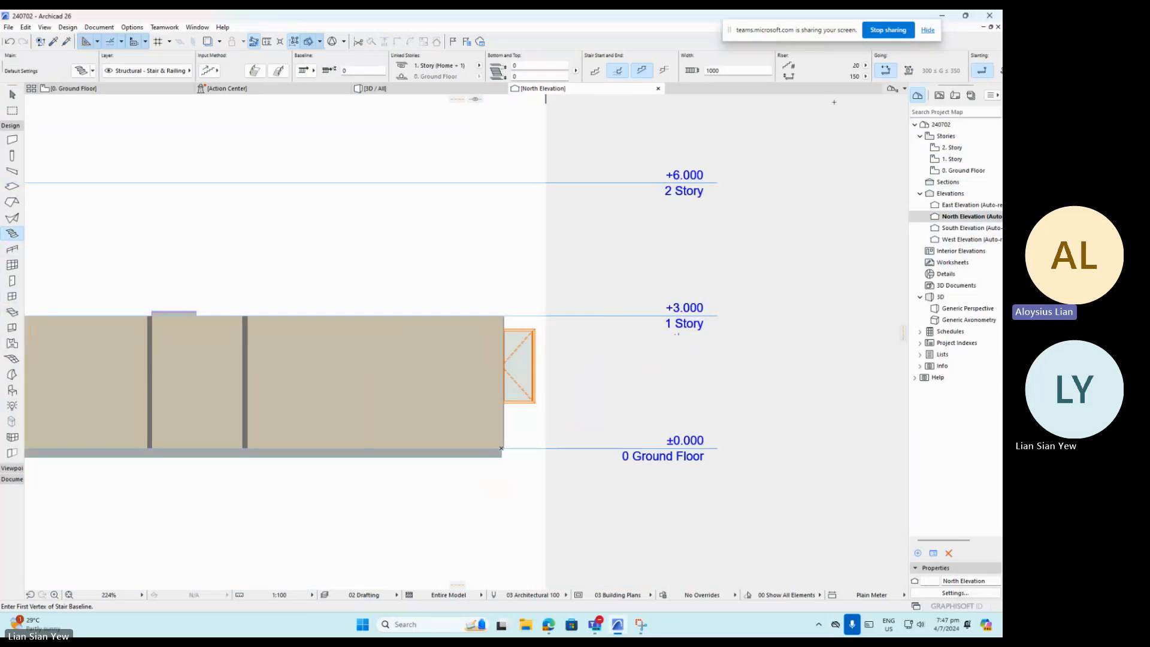
On the Ground Floor plan, move the stair baseline's upper-left node up about 1022 mm to the corridor's inner wall corner.
click(89, 97)
scroll(283, 356, down, 3)
scroll(283, 355, up, 3)
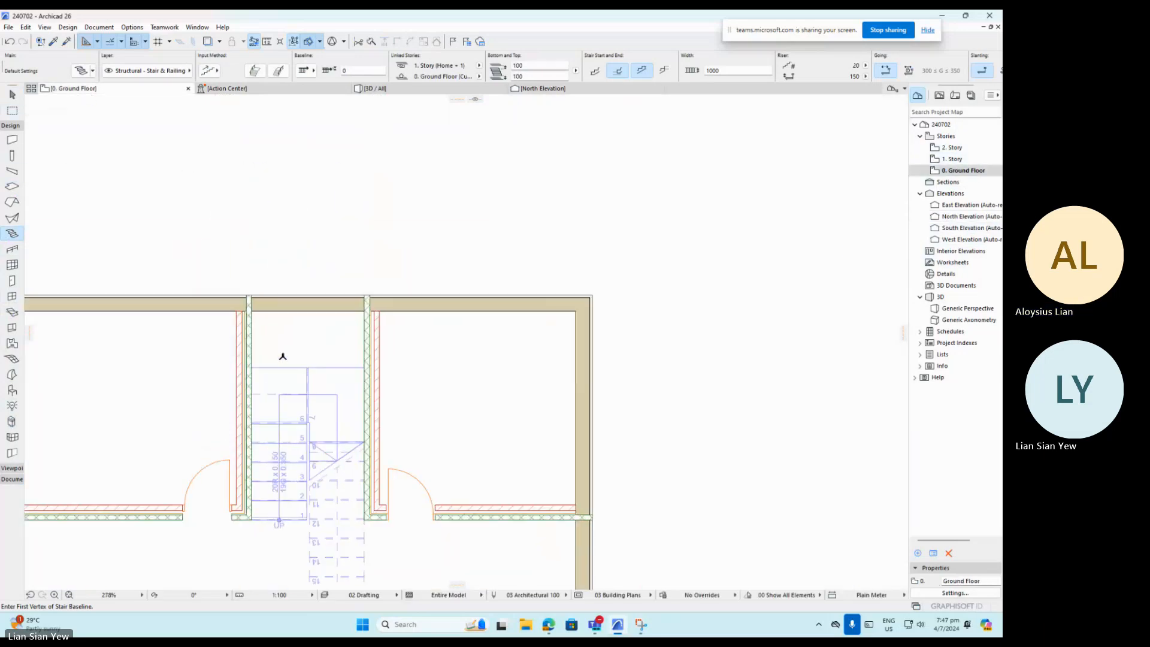
scroll(283, 356, up, 1)
click(13, 95)
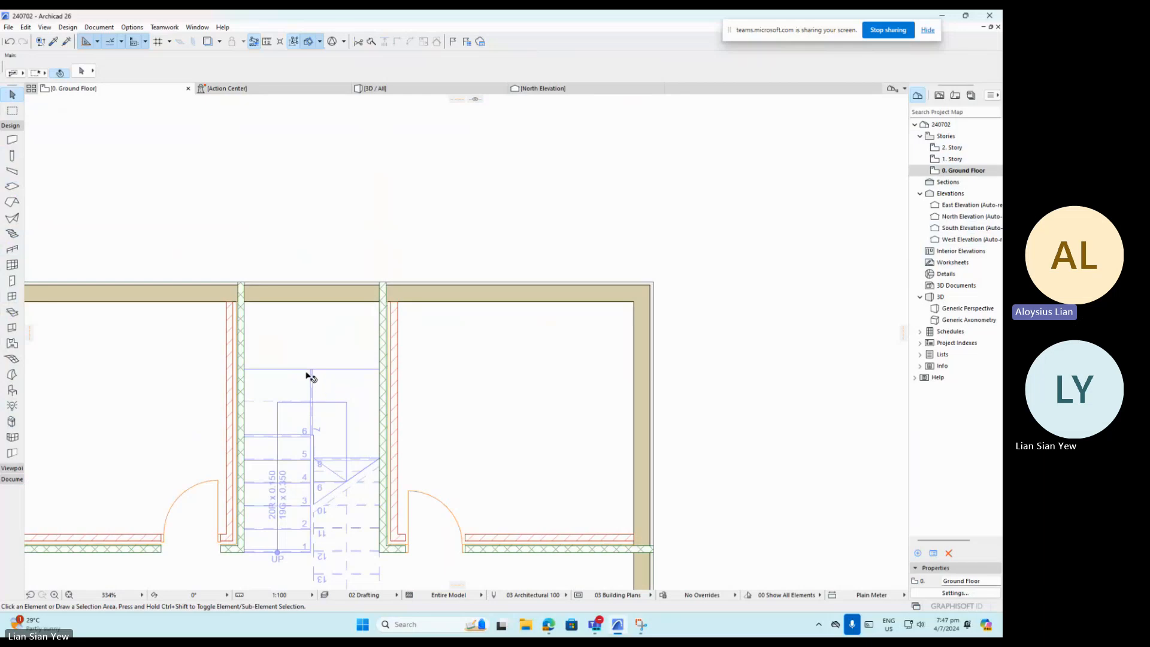
click(307, 376)
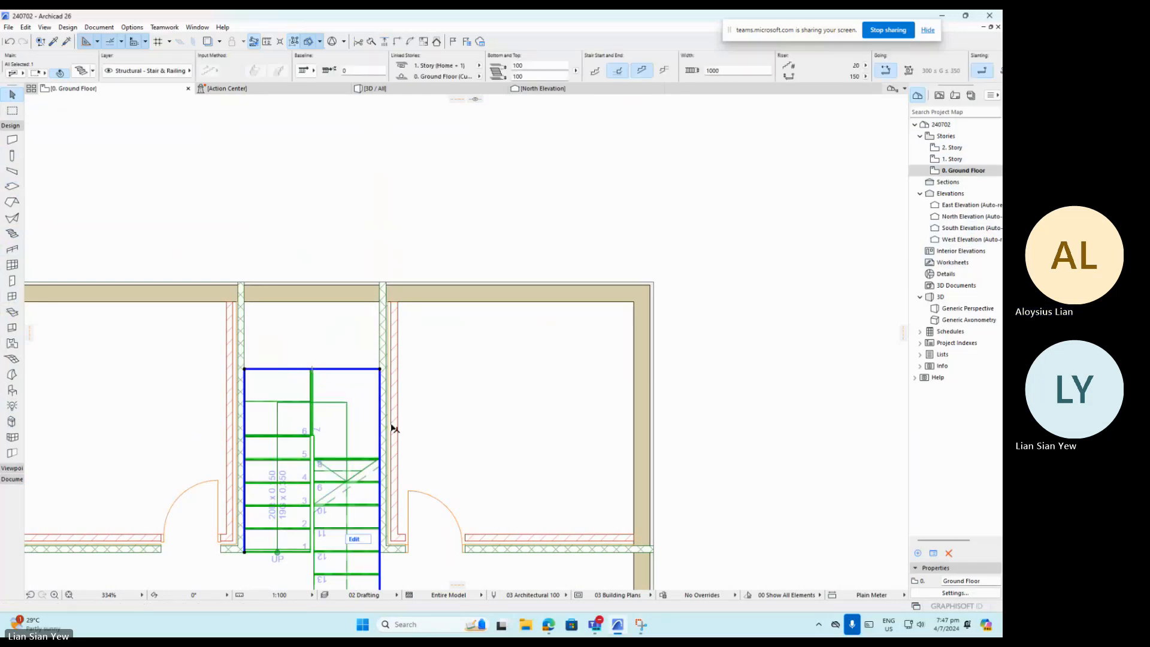
scroll(342, 323, down, 4)
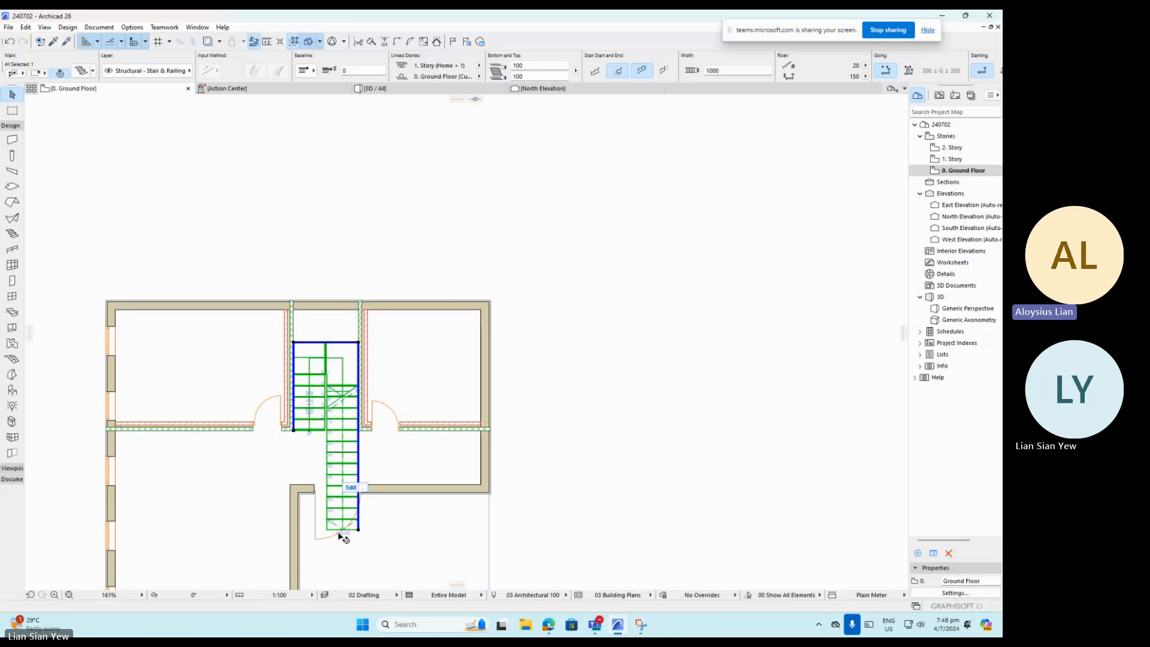
scroll(292, 359, up, 6)
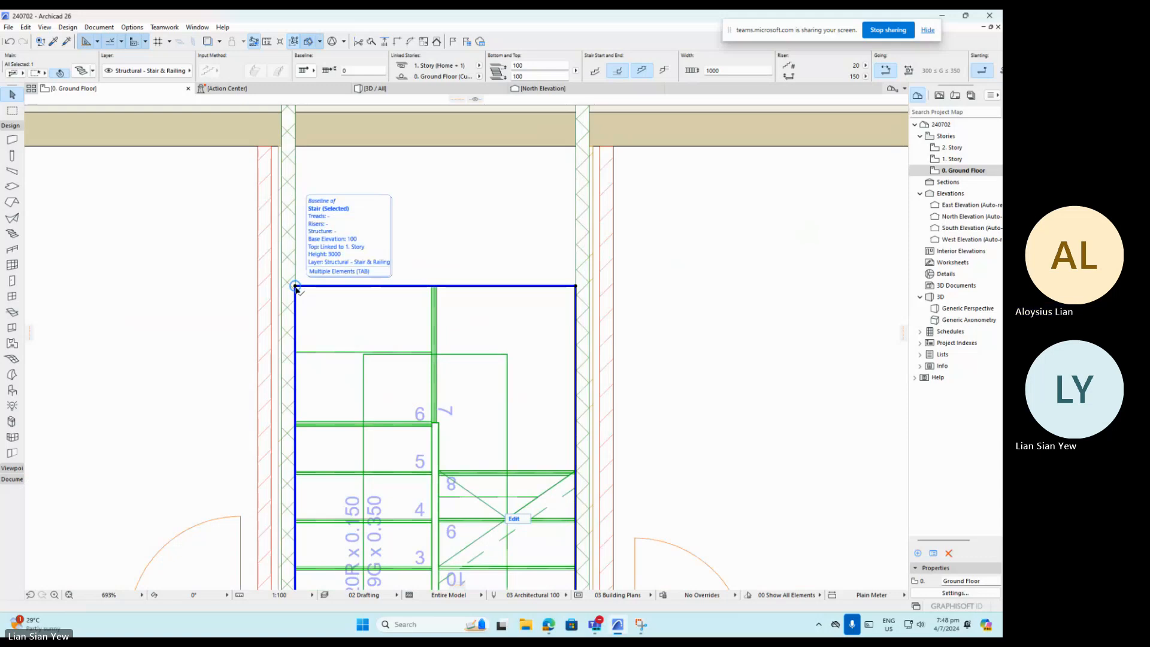
click(295, 286)
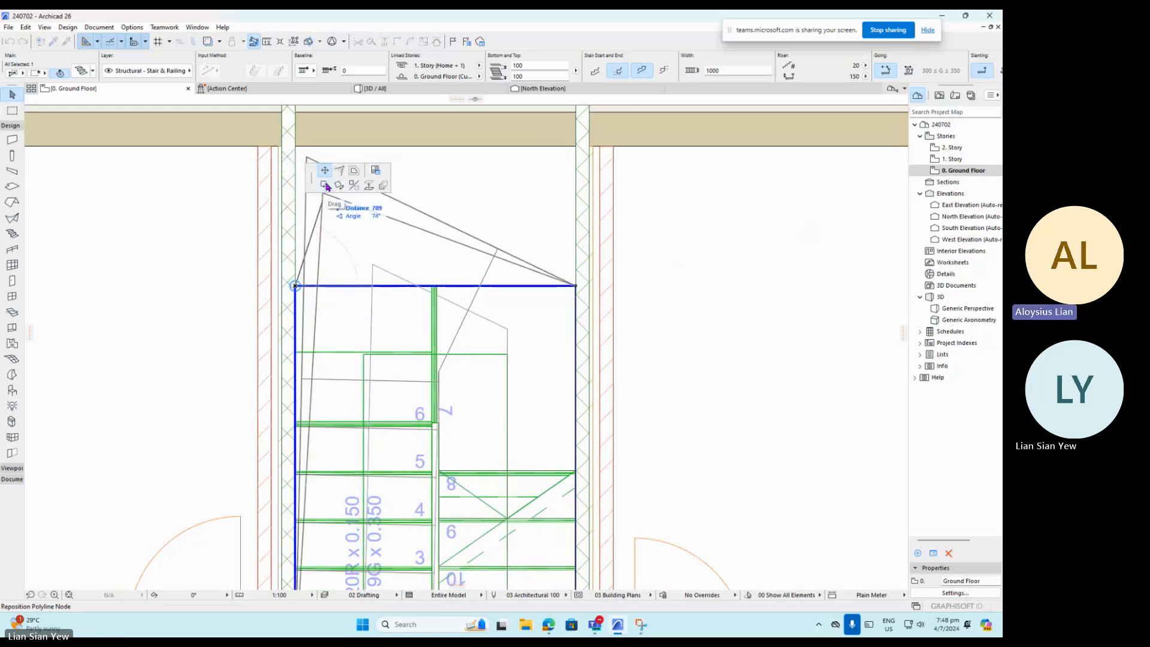
click(325, 186)
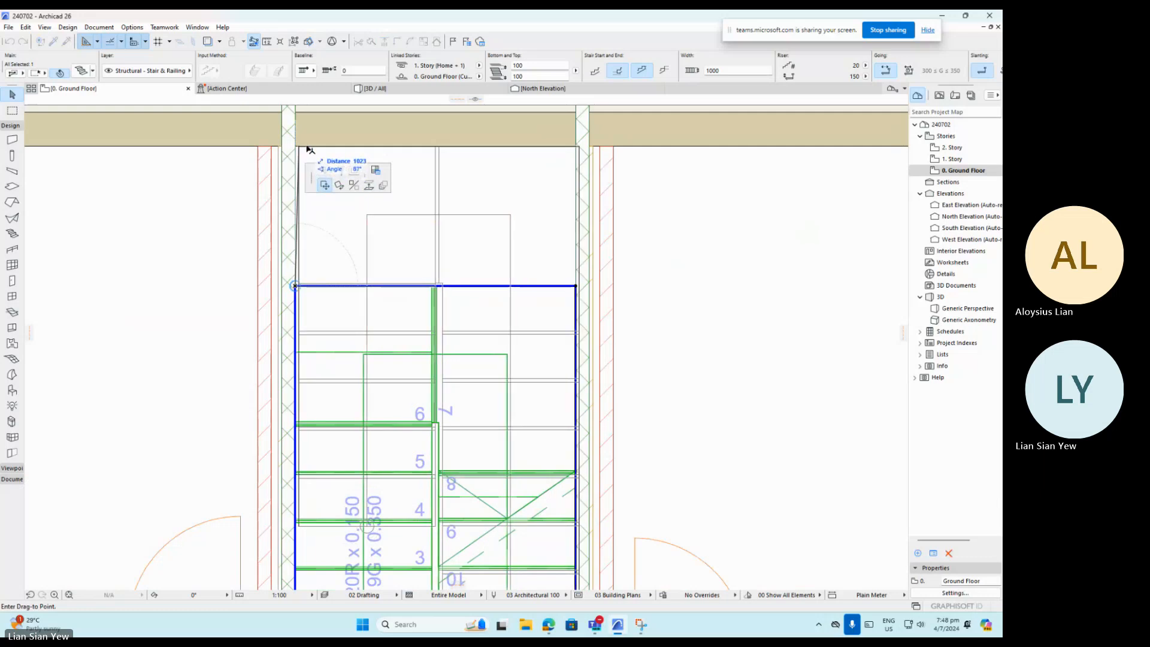
scroll(310, 149, down, 2)
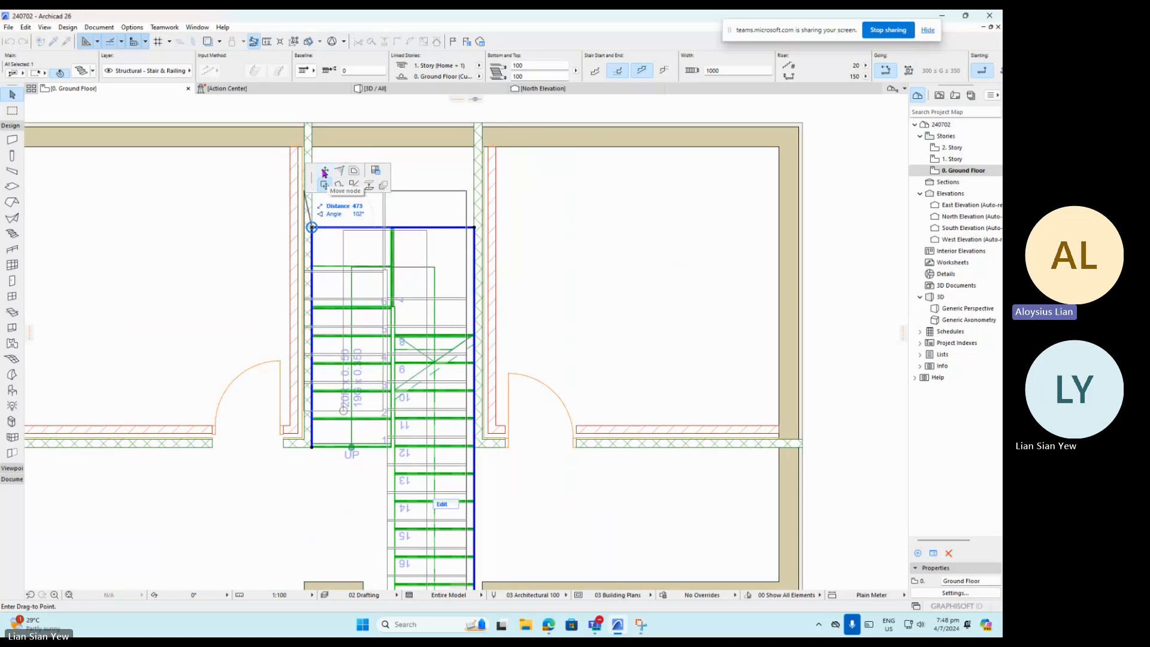
click(324, 172)
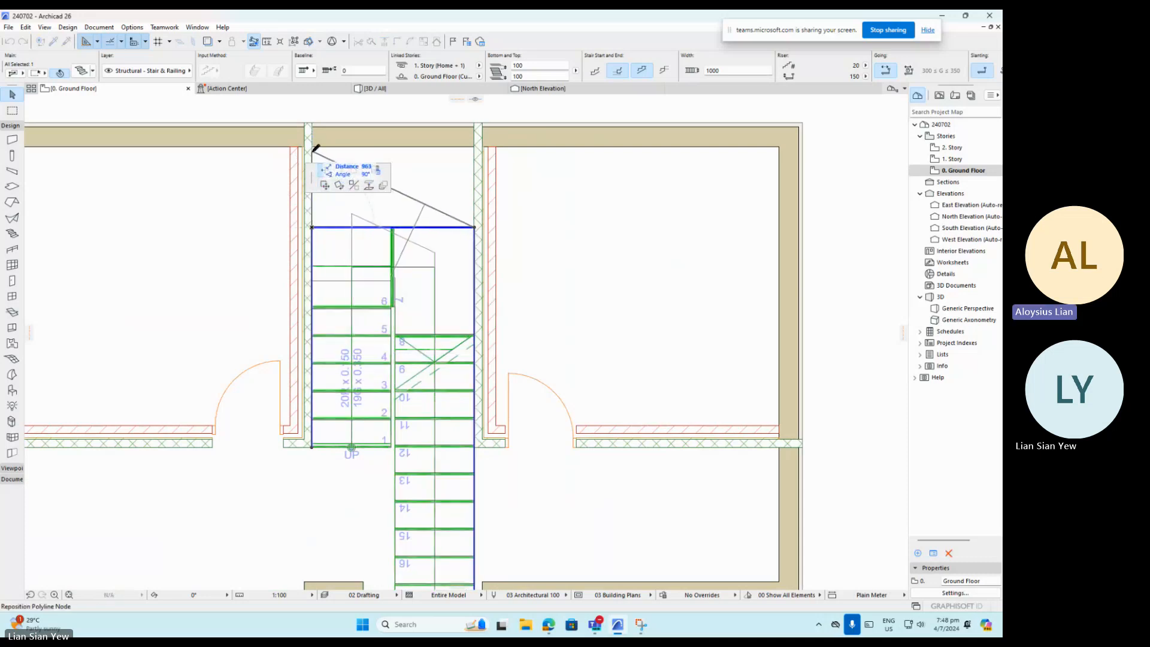
scroll(316, 143, up, 5)
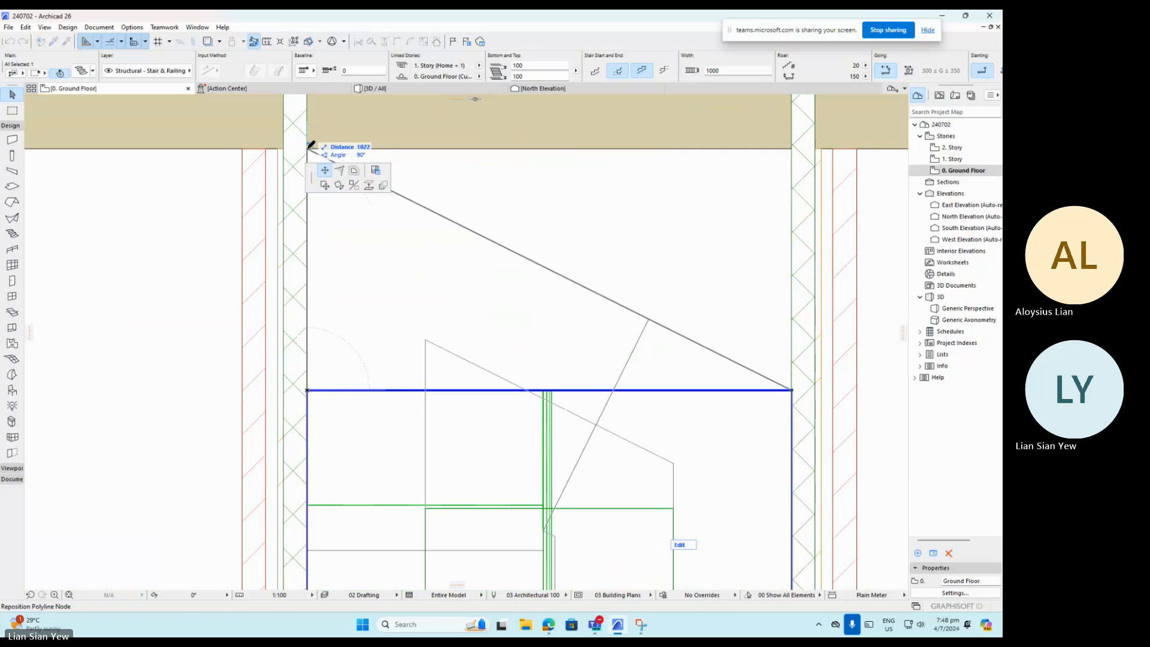
click(307, 148)
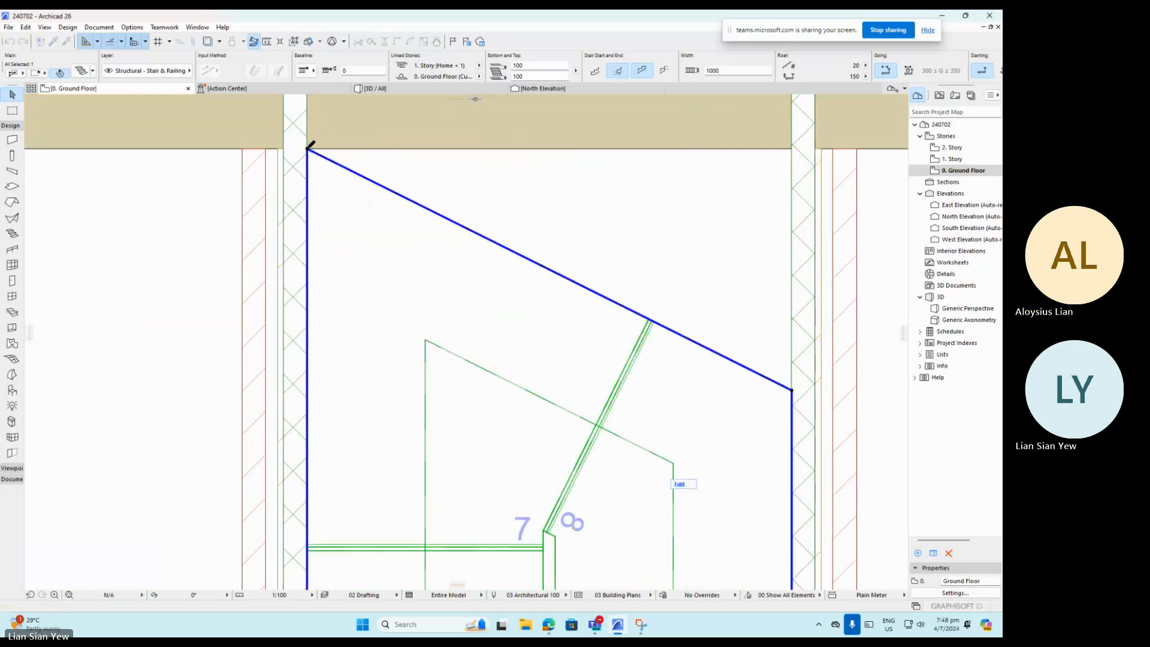
Move the stair baseline's upper-right node up to the corridor's opposite inner wall corner, squaring the landing against the end wall.
scroll(311, 181, down, 5)
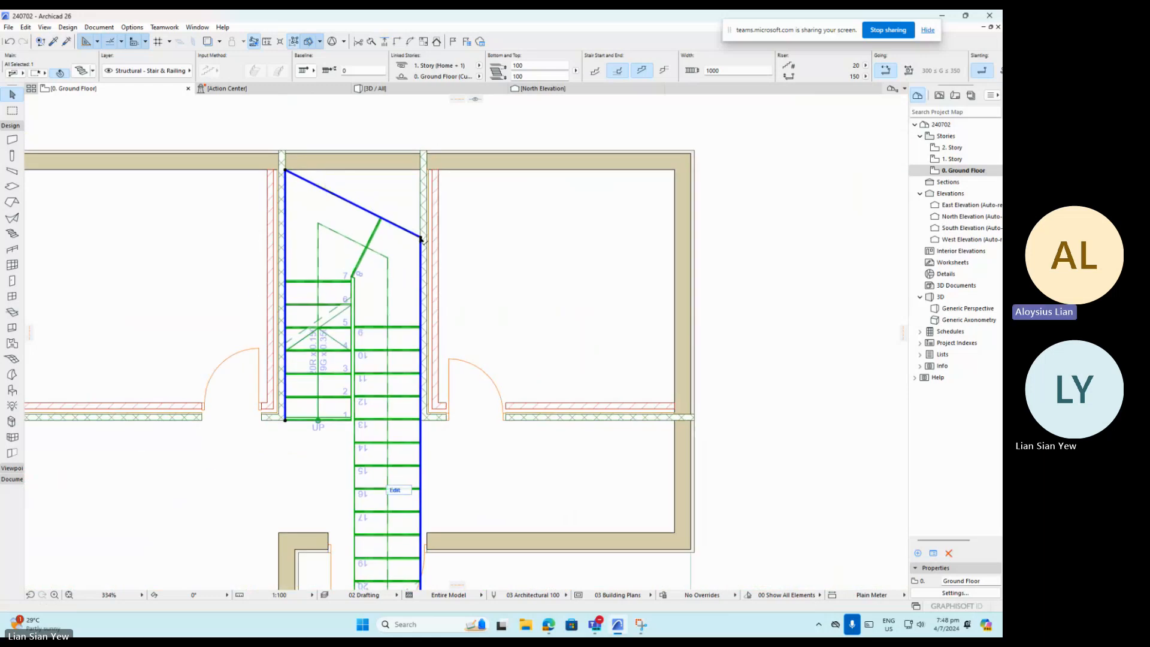
click(422, 240)
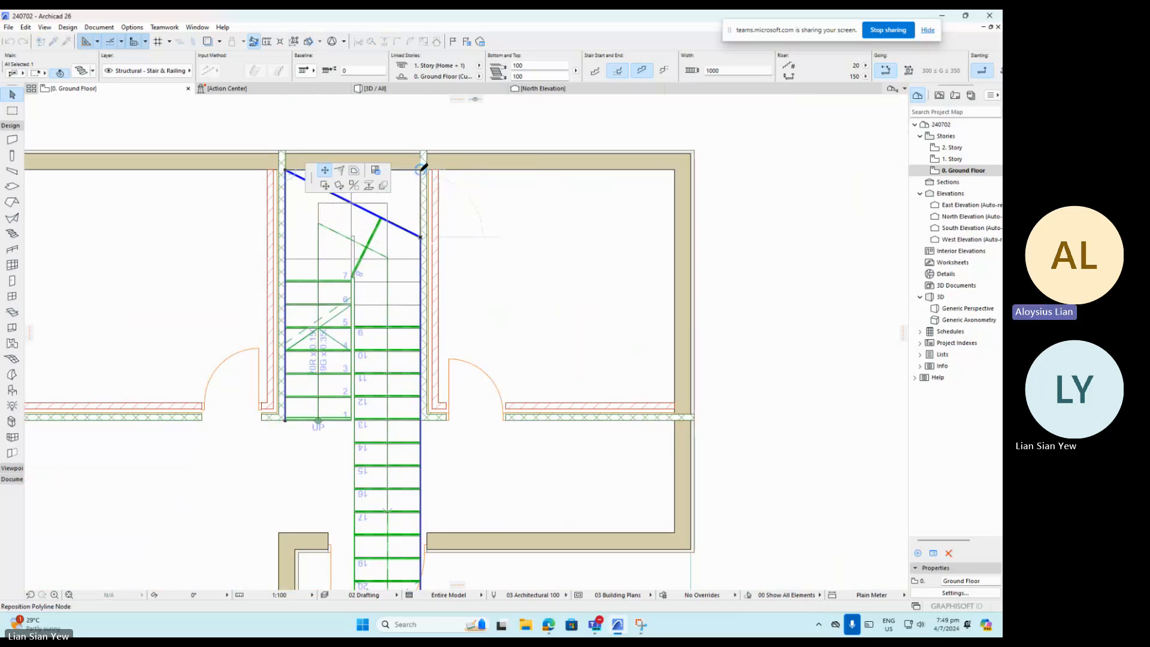
click(421, 171)
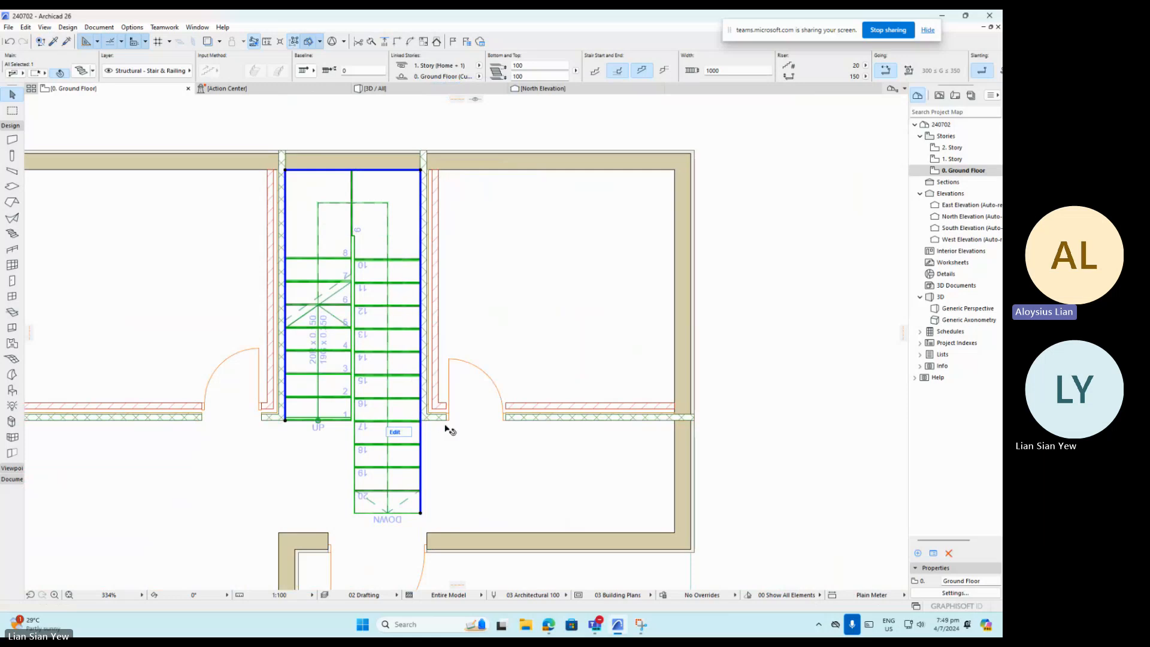
Examine the reshaped stair on the plan and in 3D from above, checking its landing and upper flight.
scroll(449, 422, down, 3)
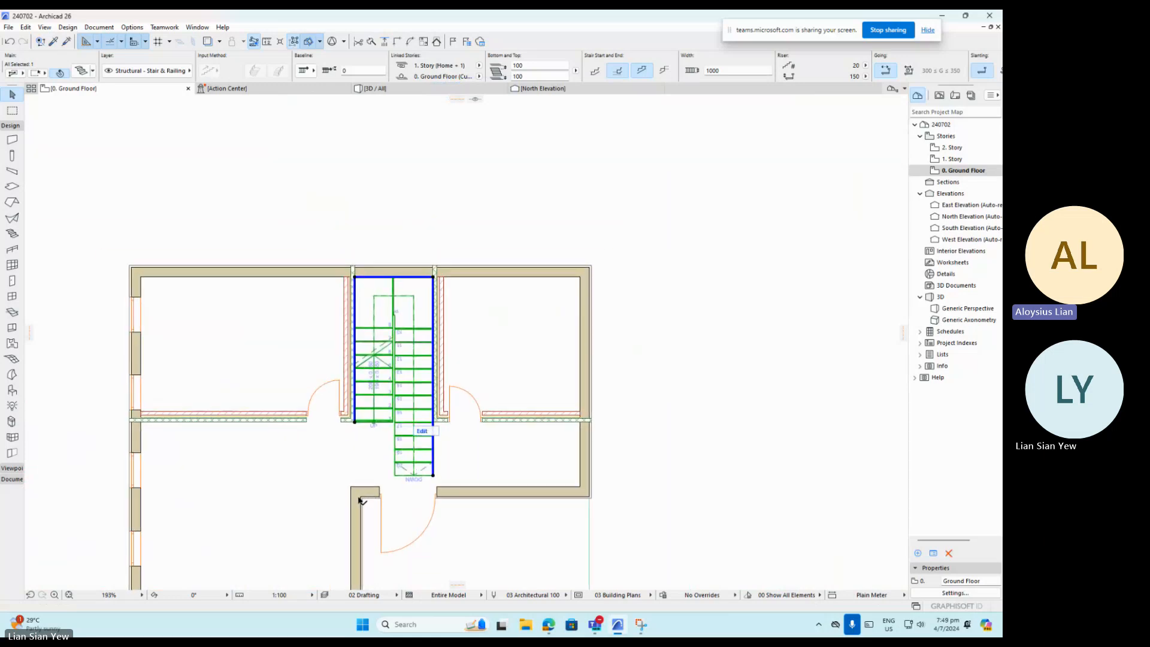
scroll(343, 450, up, 4)
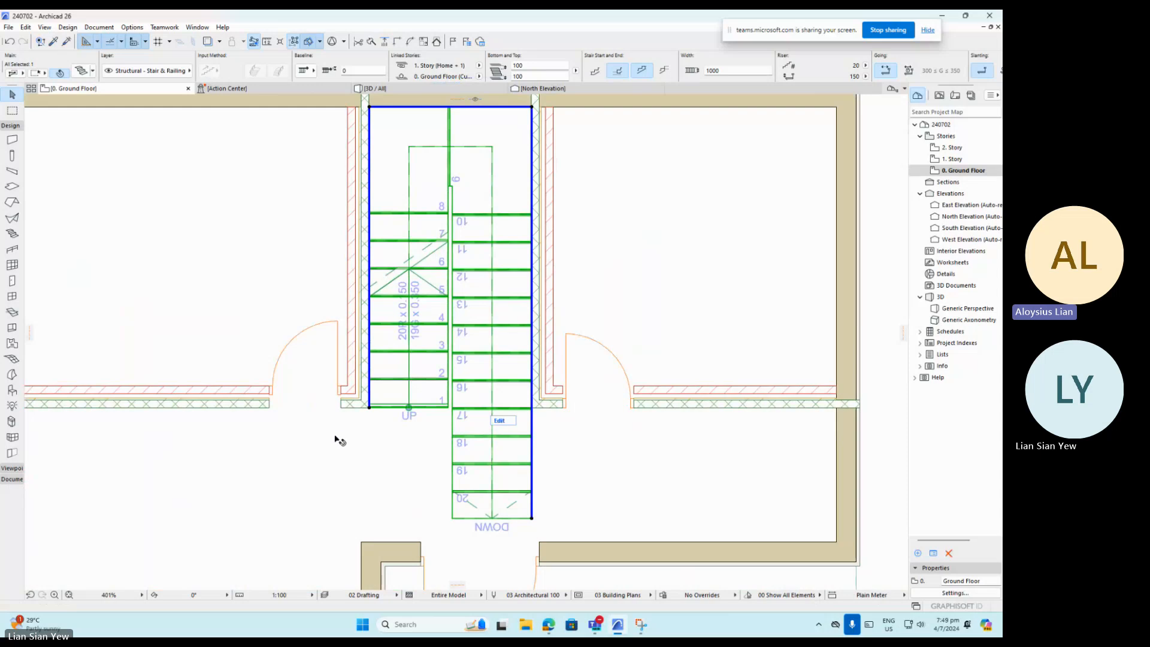
scroll(324, 433, down, 2)
scroll(403, 282, up, 2)
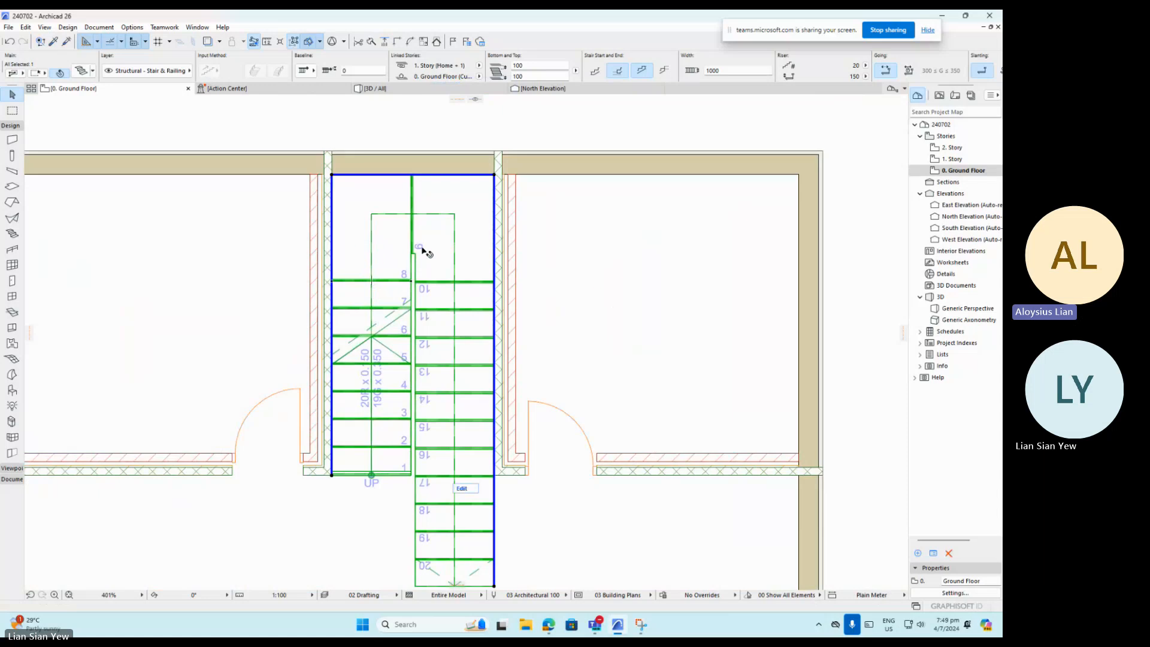
click(383, 90)
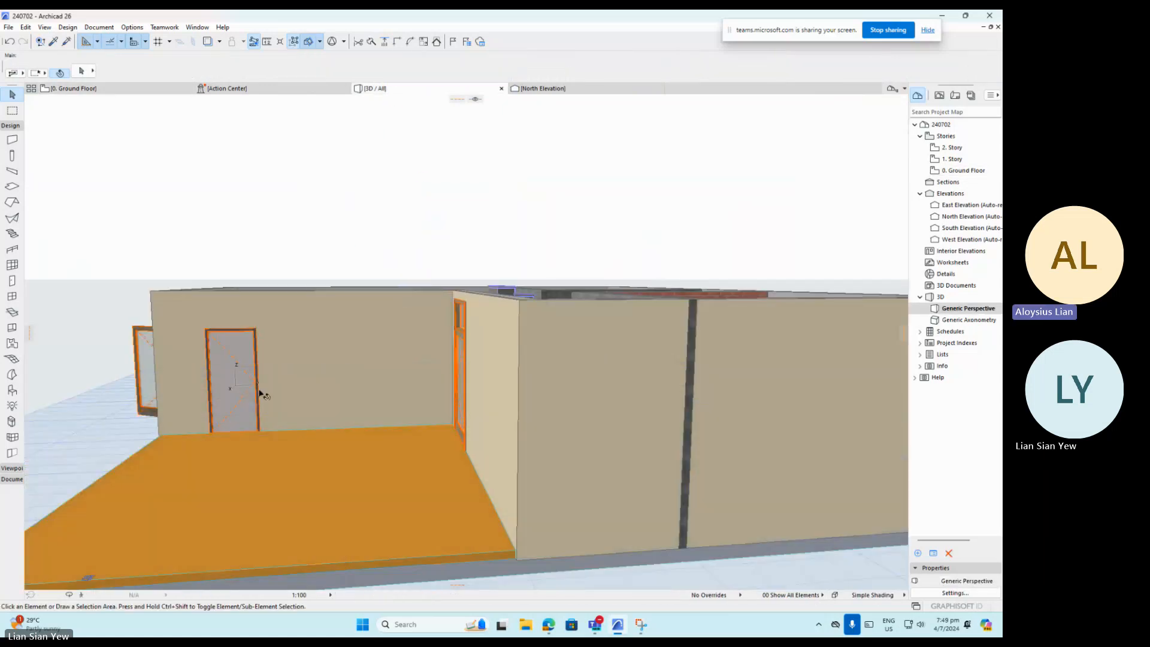
shift+middle_drag(550, 301, 643, 405)
shift+middle_drag(532, 249, 756, 308)
scroll(472, 161, up, 4)
scroll(472, 161, down, 3)
shift+middle_drag(495, 282, 592, 271)
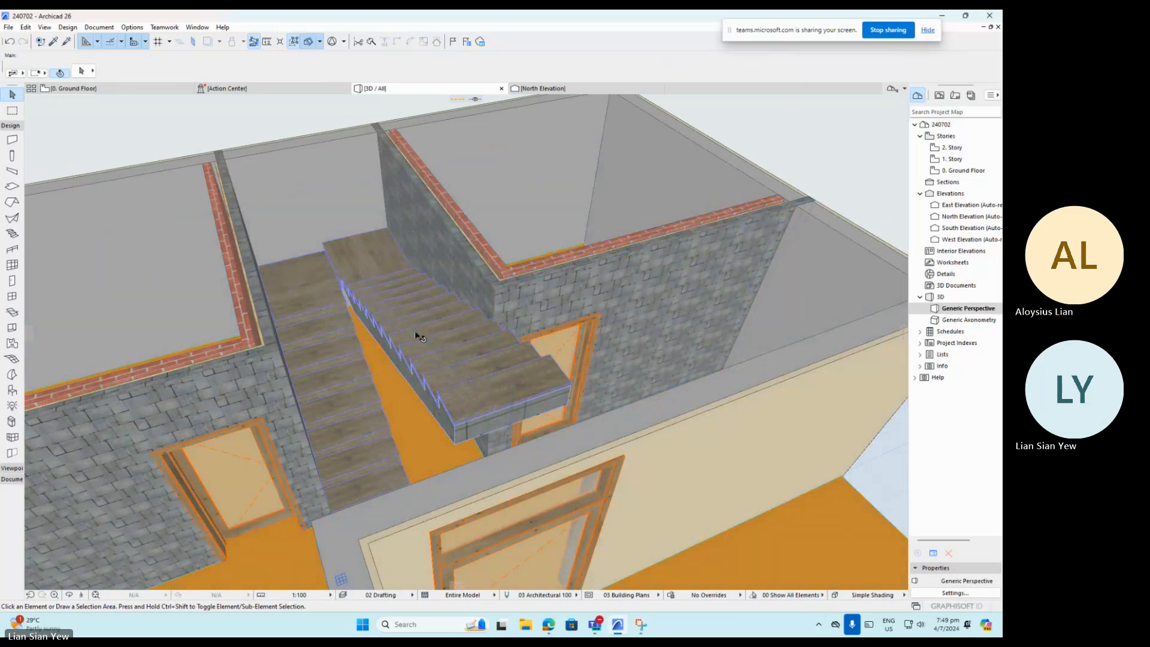
Set the stair's riser height to 176 mm in its selection settings.
click(412, 351)
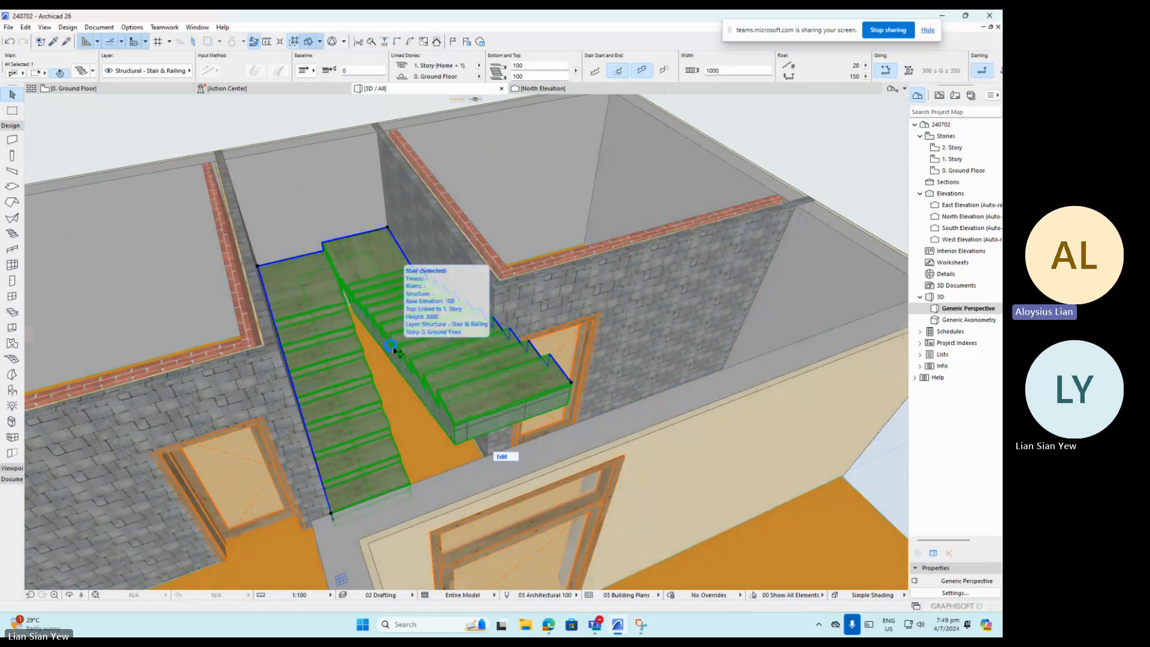
key(ctrl+t)
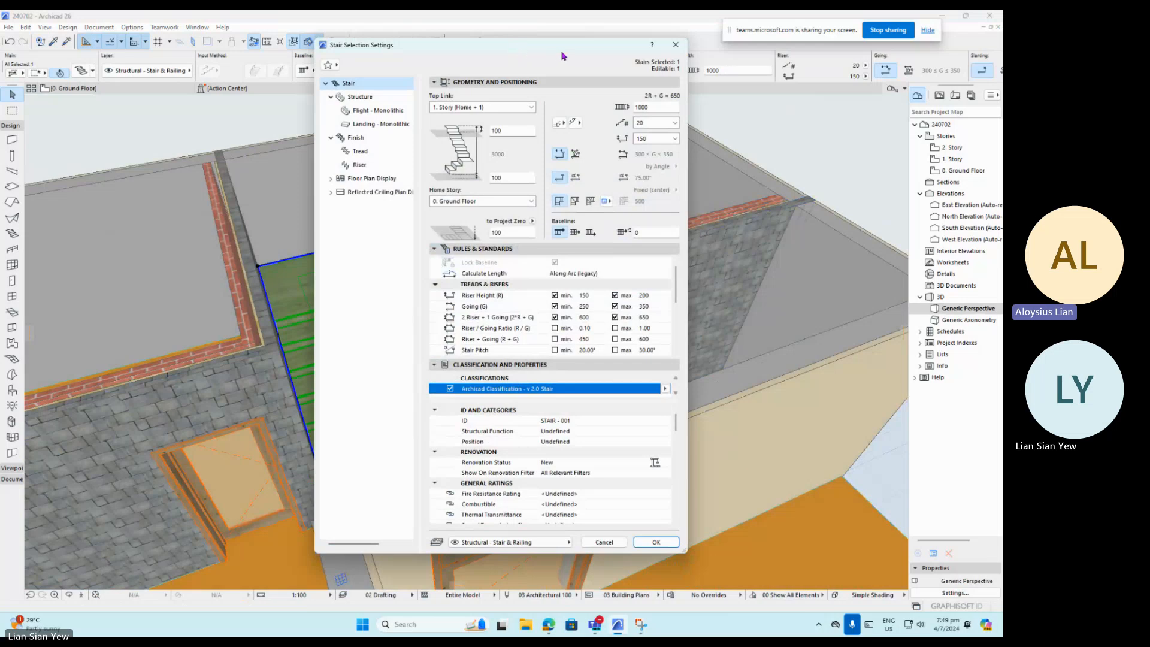
drag(562, 55, 671, 78)
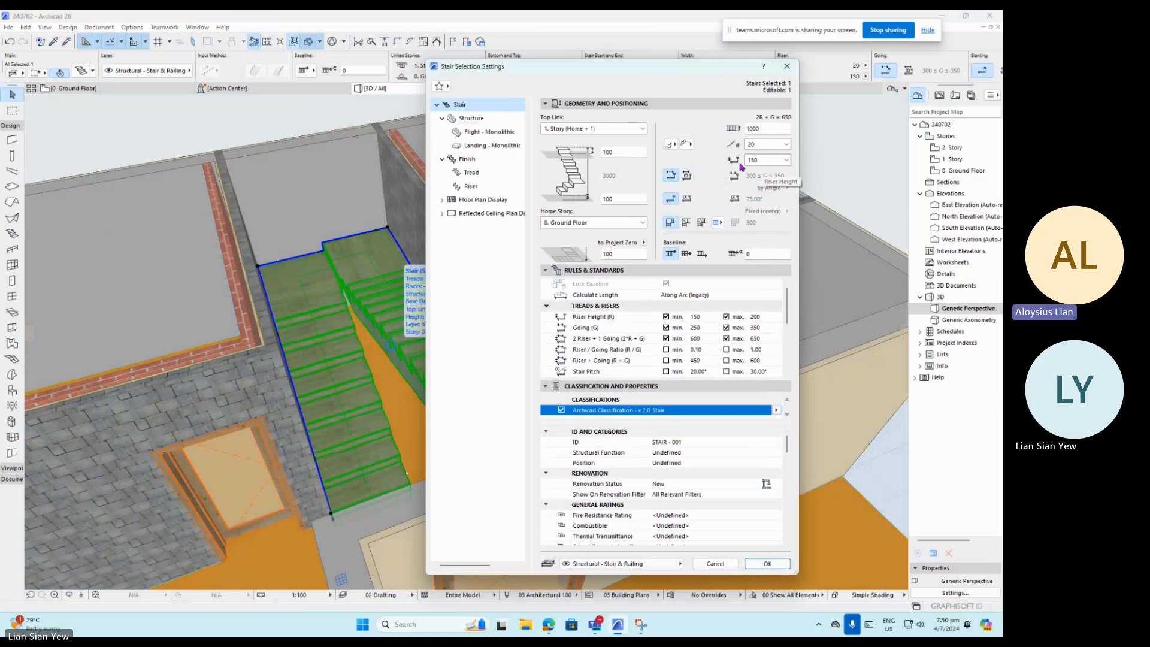
click(765, 161)
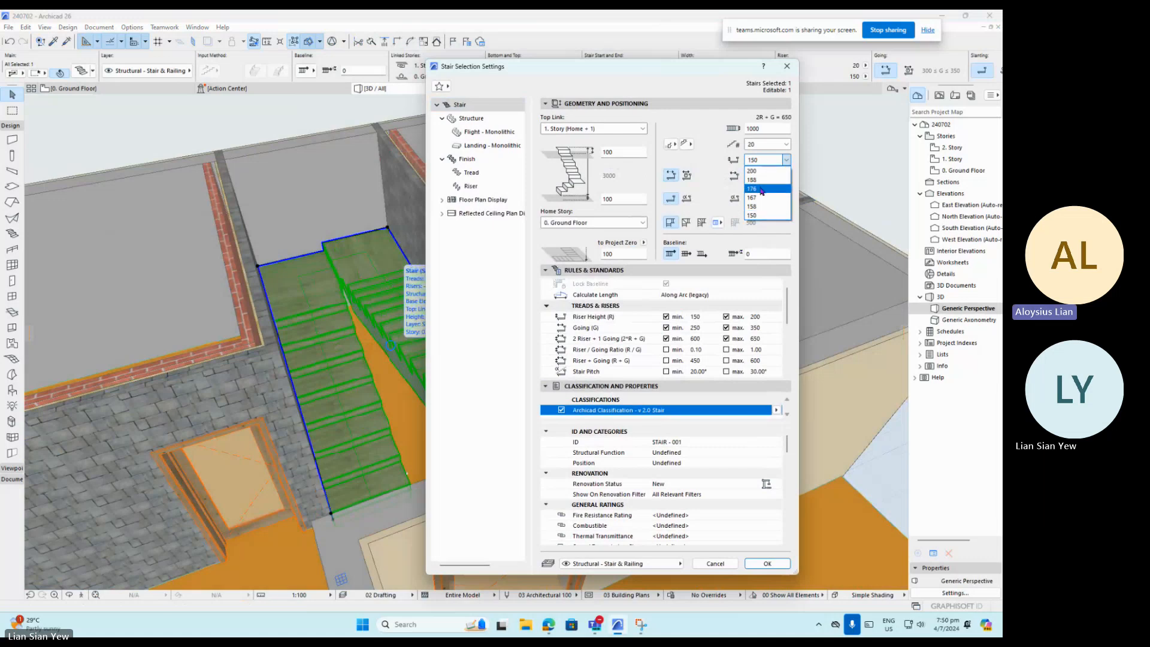
click(760, 190)
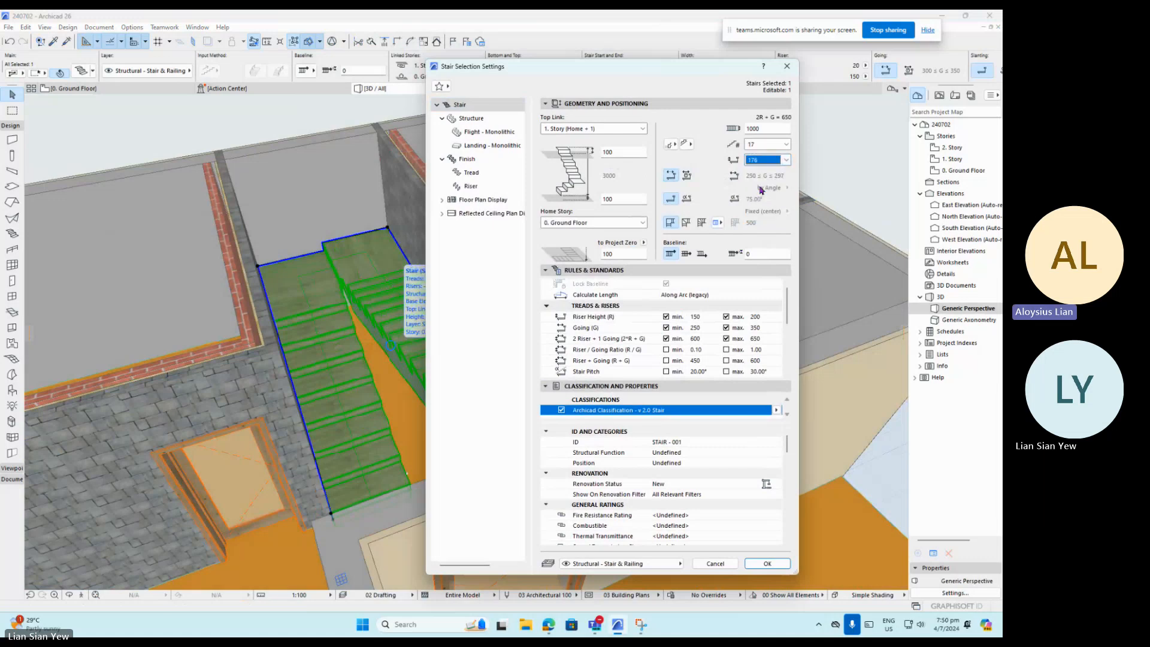
click(774, 566)
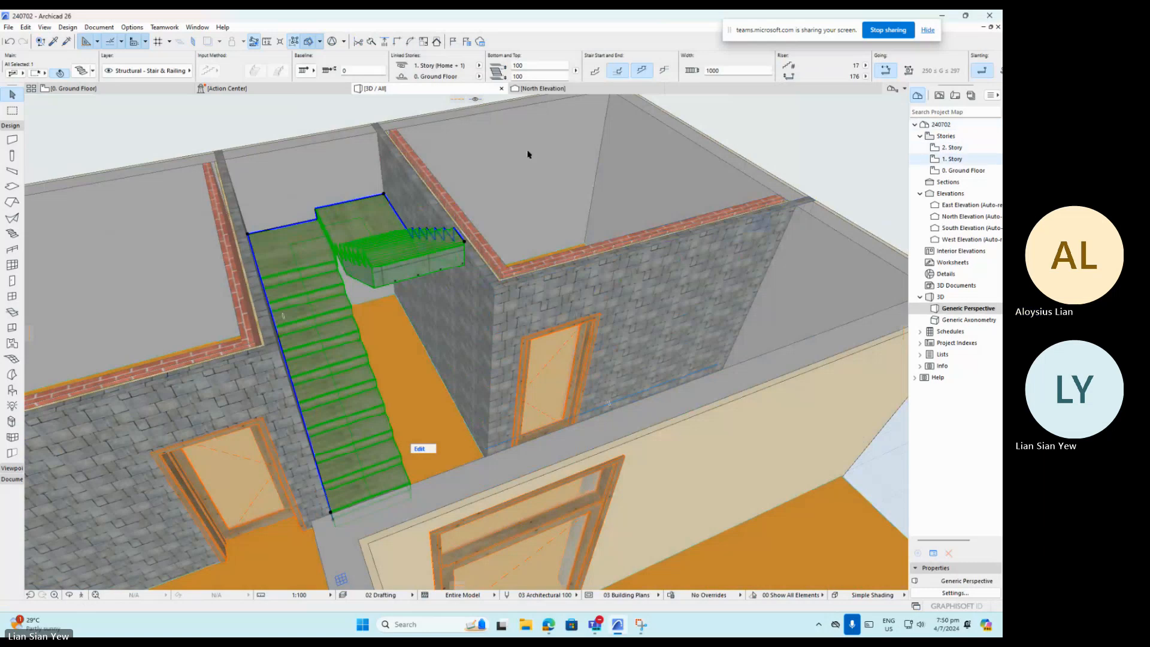
On the Ground Floor plan, try to extend the upper flight's end node about 721 mm down, level with the stair's start.
click(112, 91)
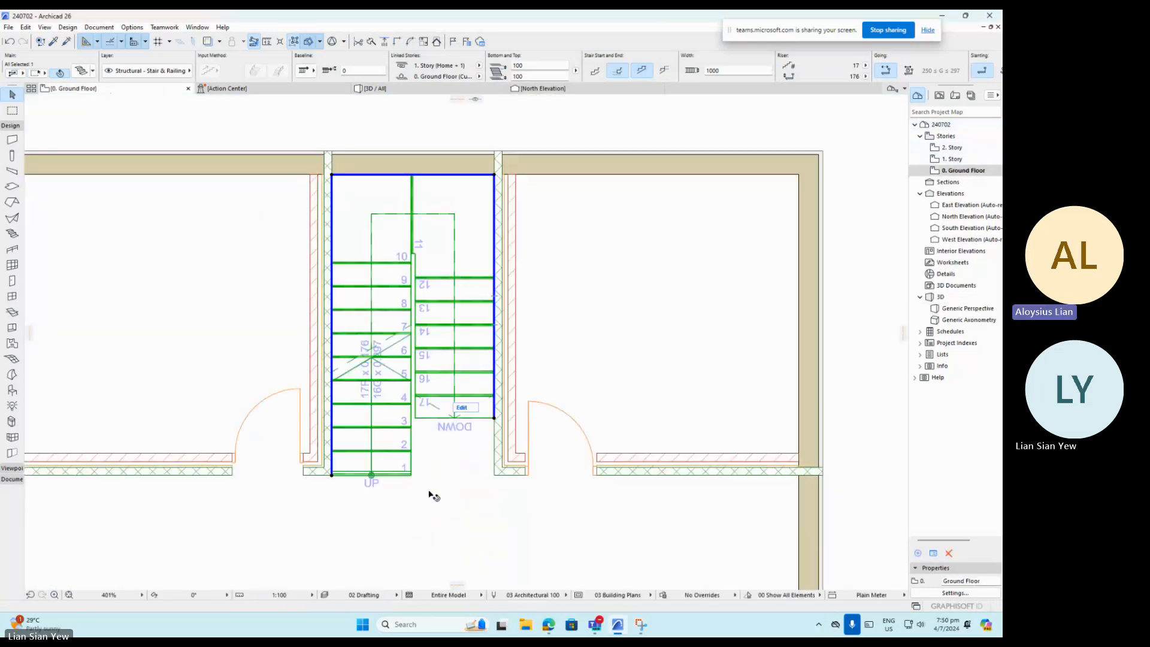
click(495, 420)
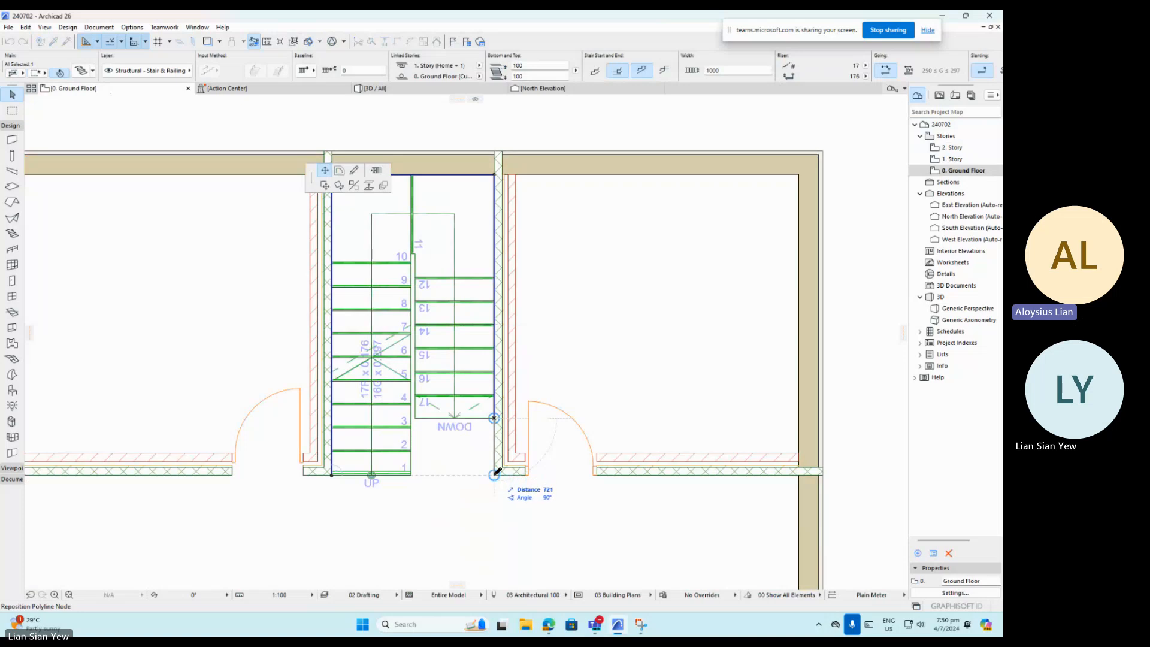
key(Escape)
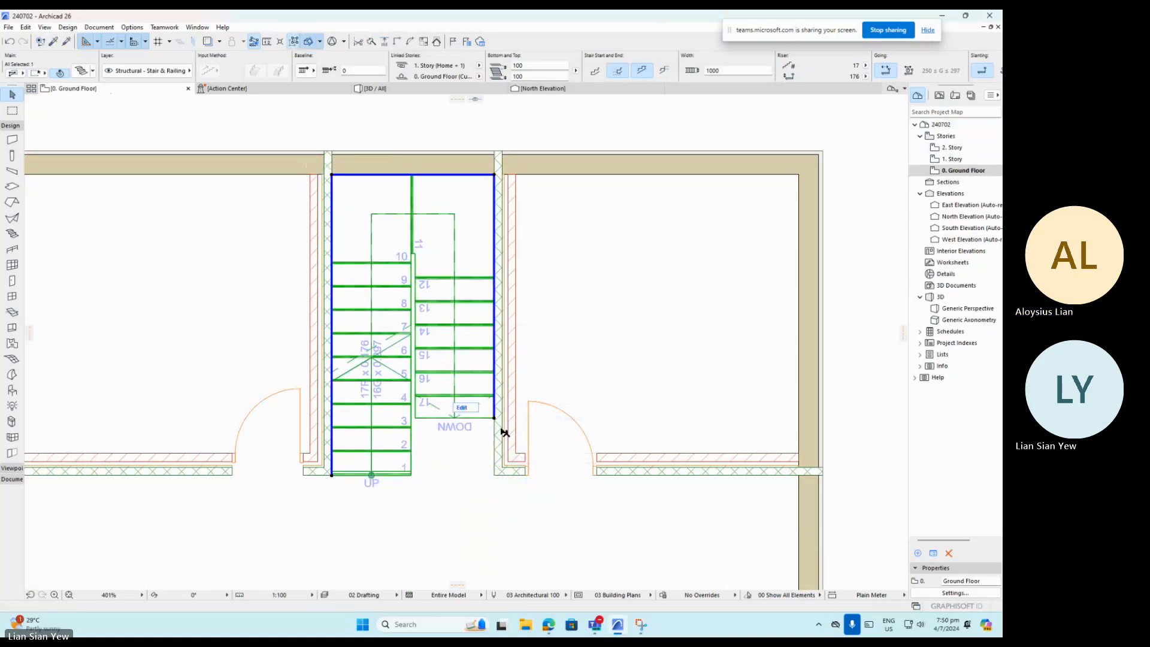
click(495, 419)
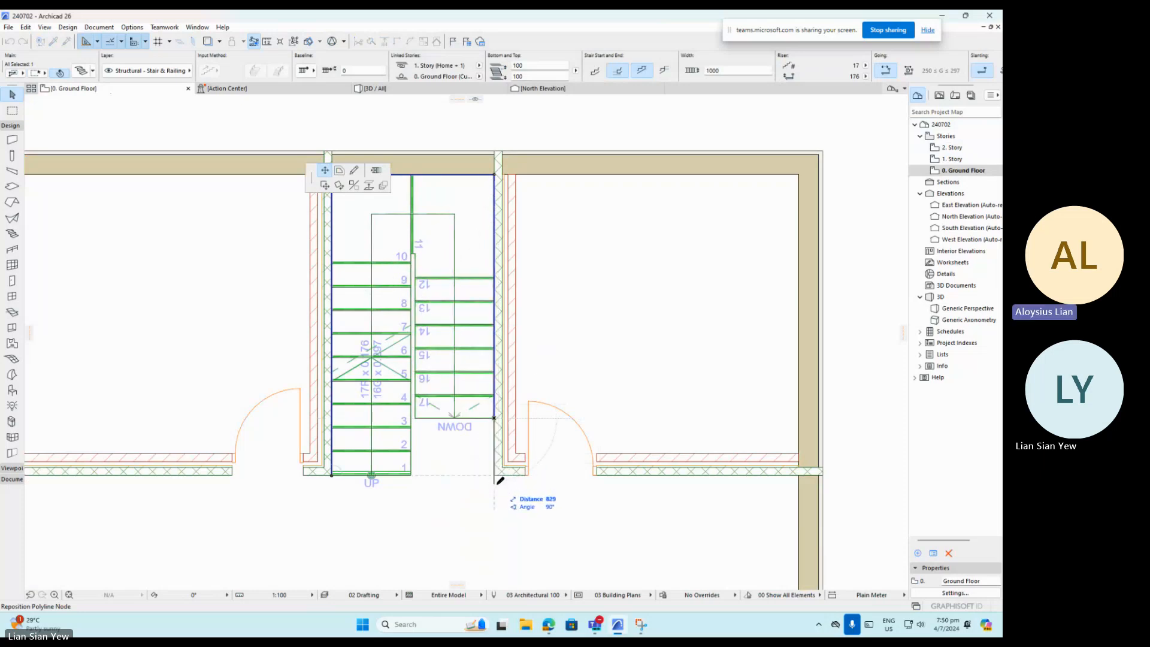
key(Escape)
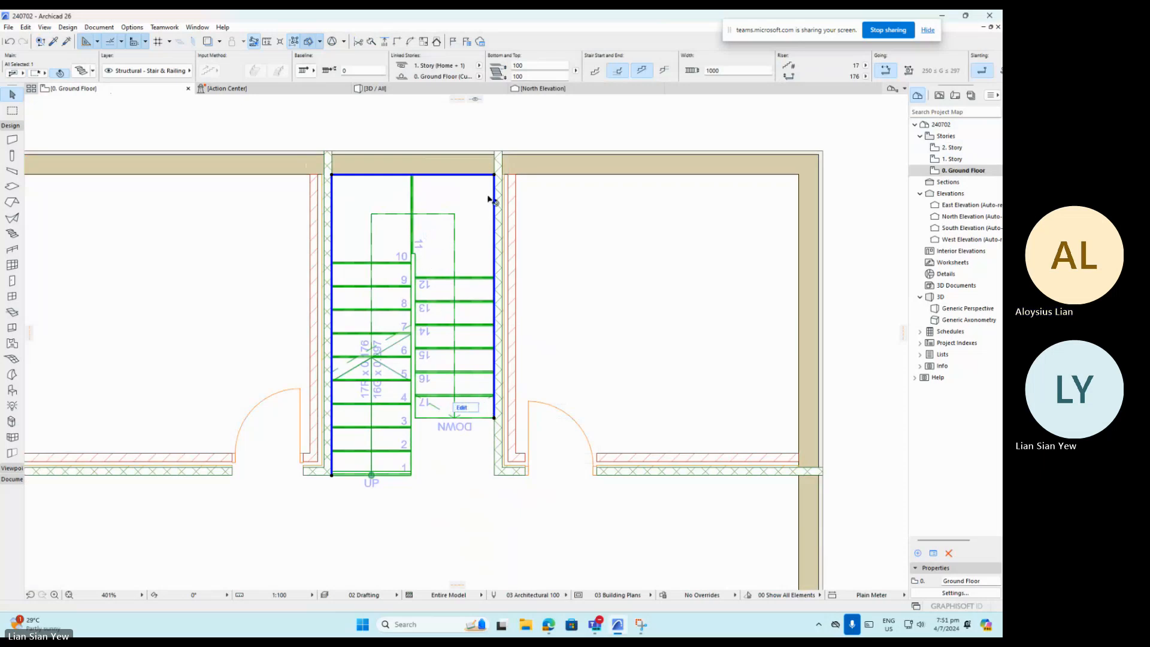
click(418, 239)
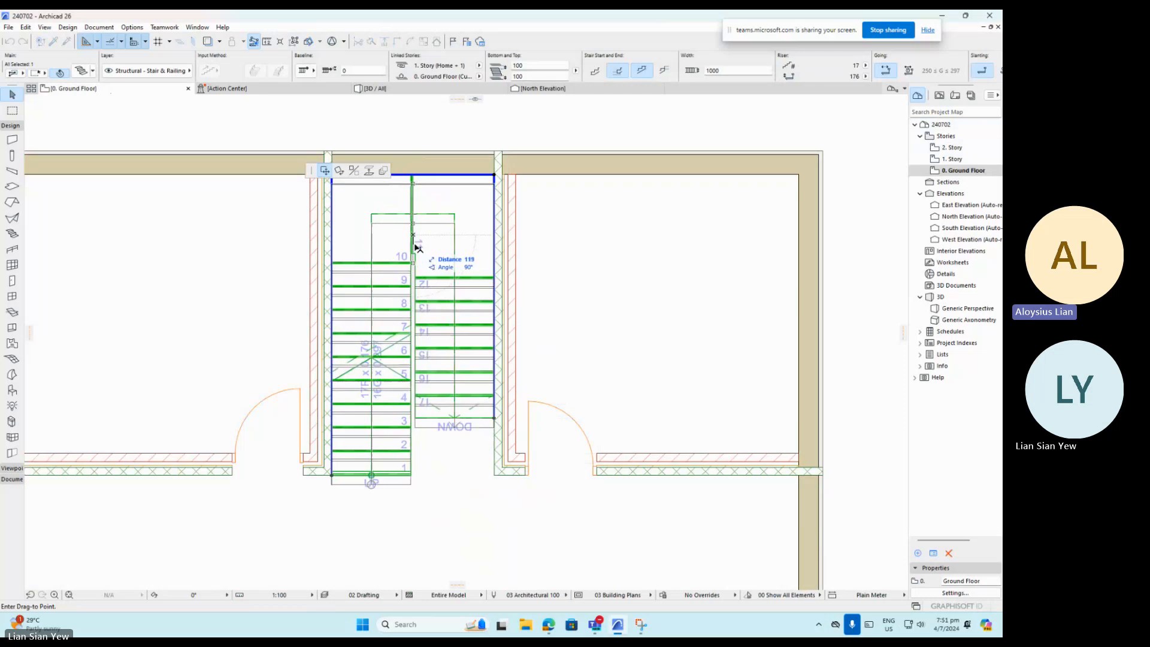
key(Escape)
key(Escape)
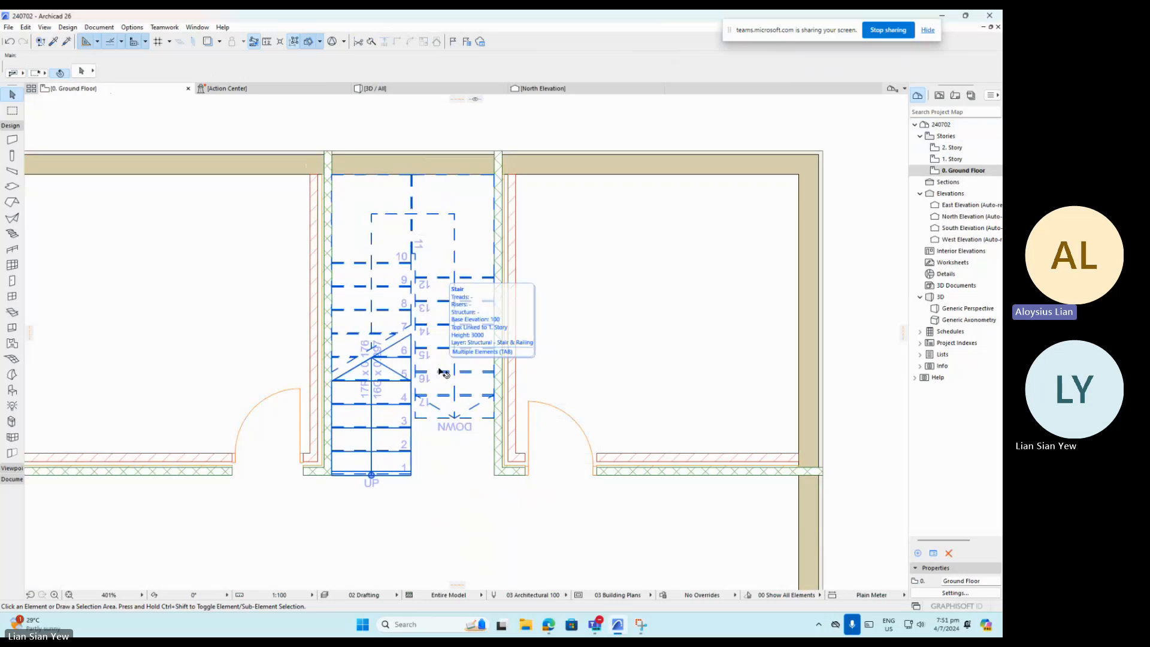
Set the minimum going in the stair's tread and riser rules to 300 mm.
click(441, 410)
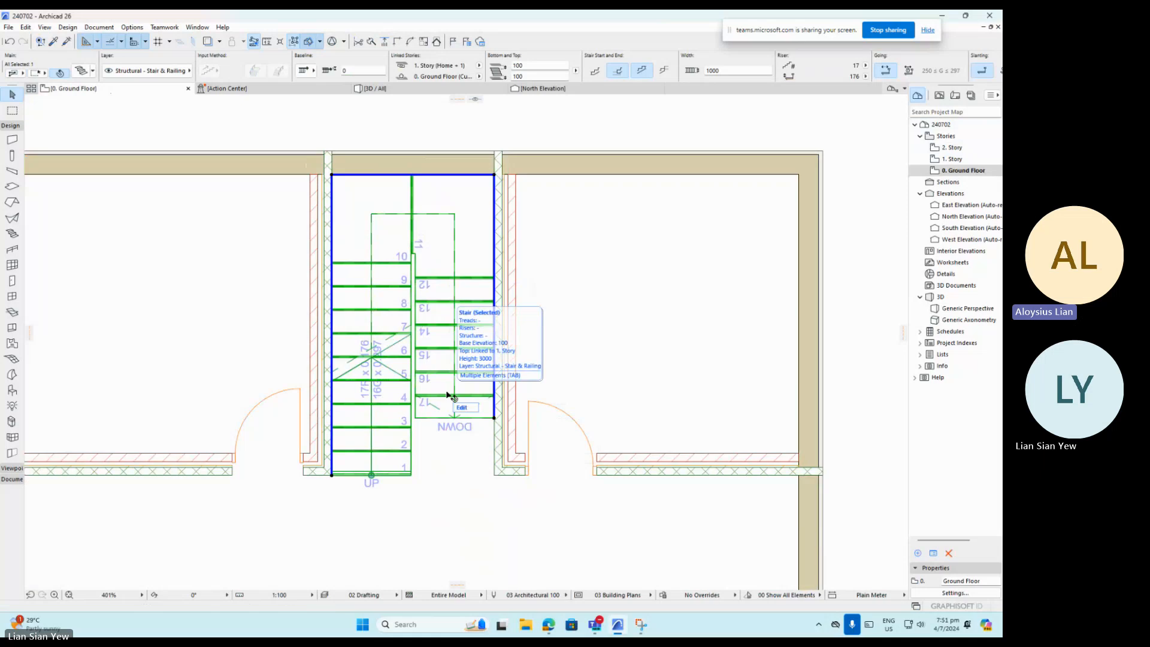
double_click(447, 396)
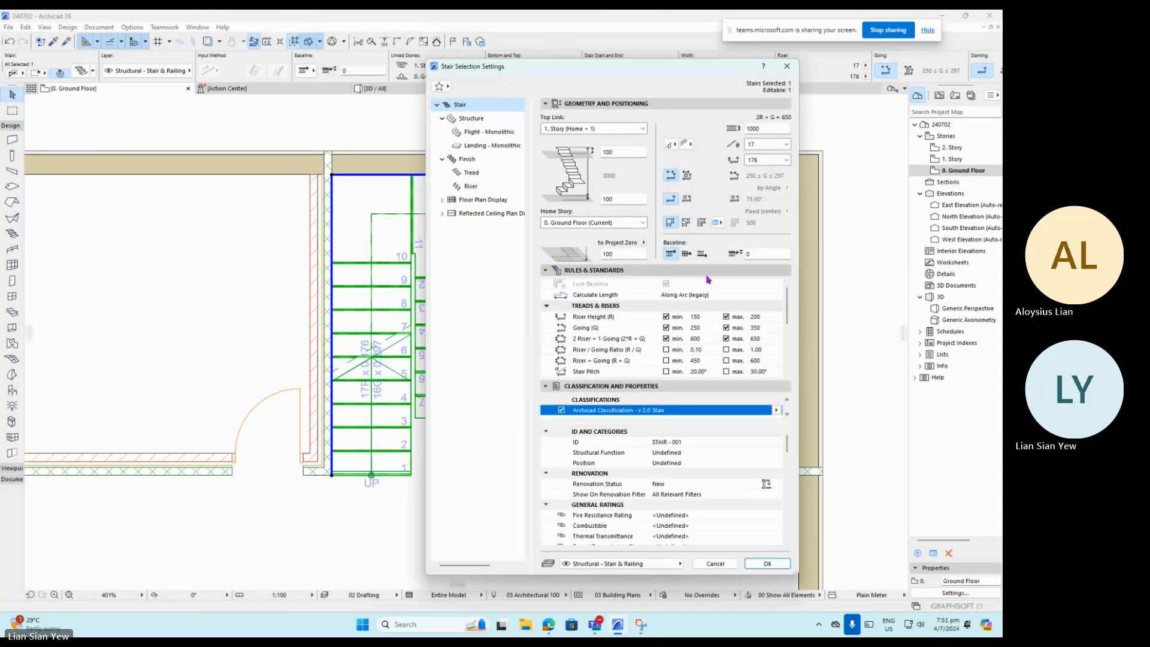
scroll(650, 353, down, 4)
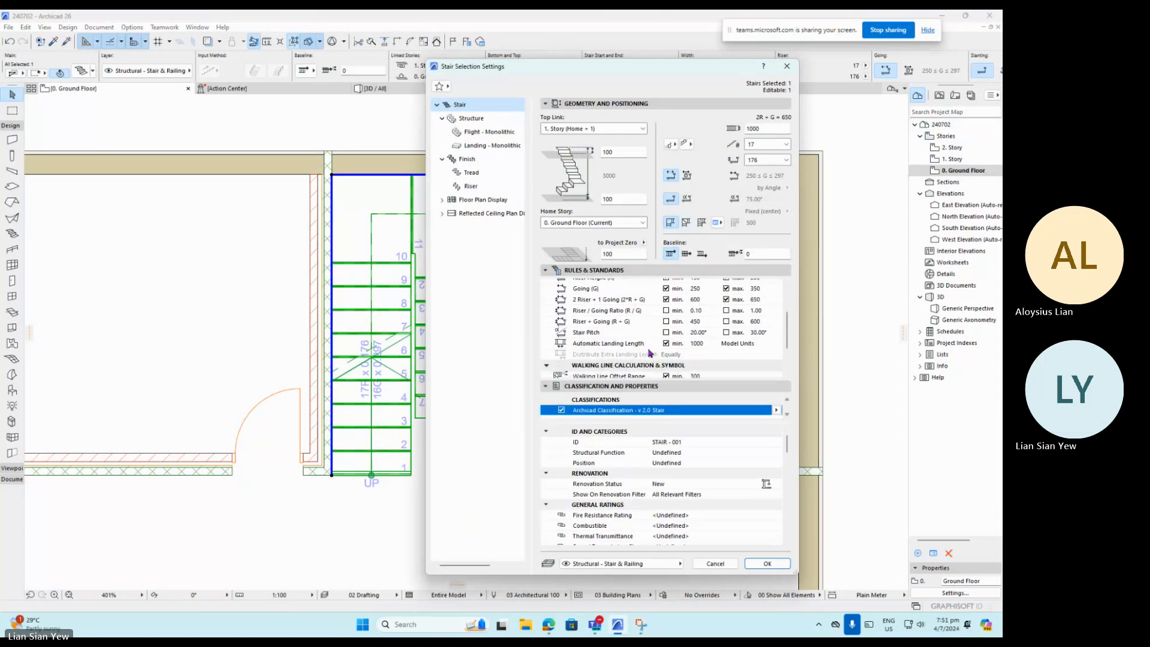
scroll(650, 353, up, 4)
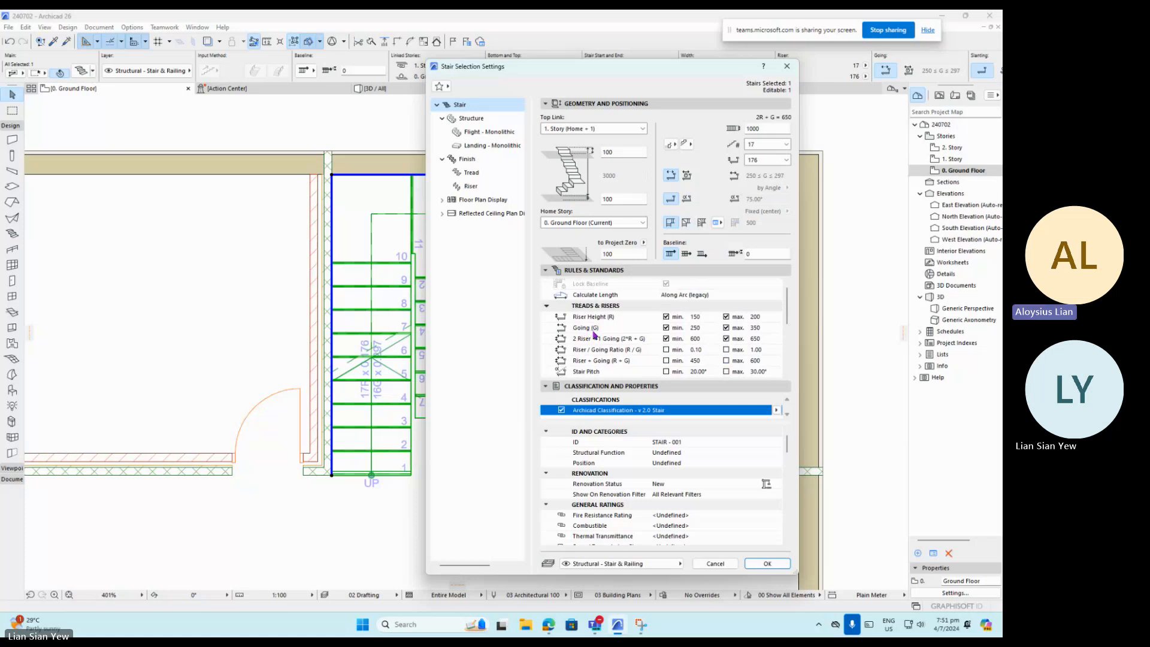
click(667, 328)
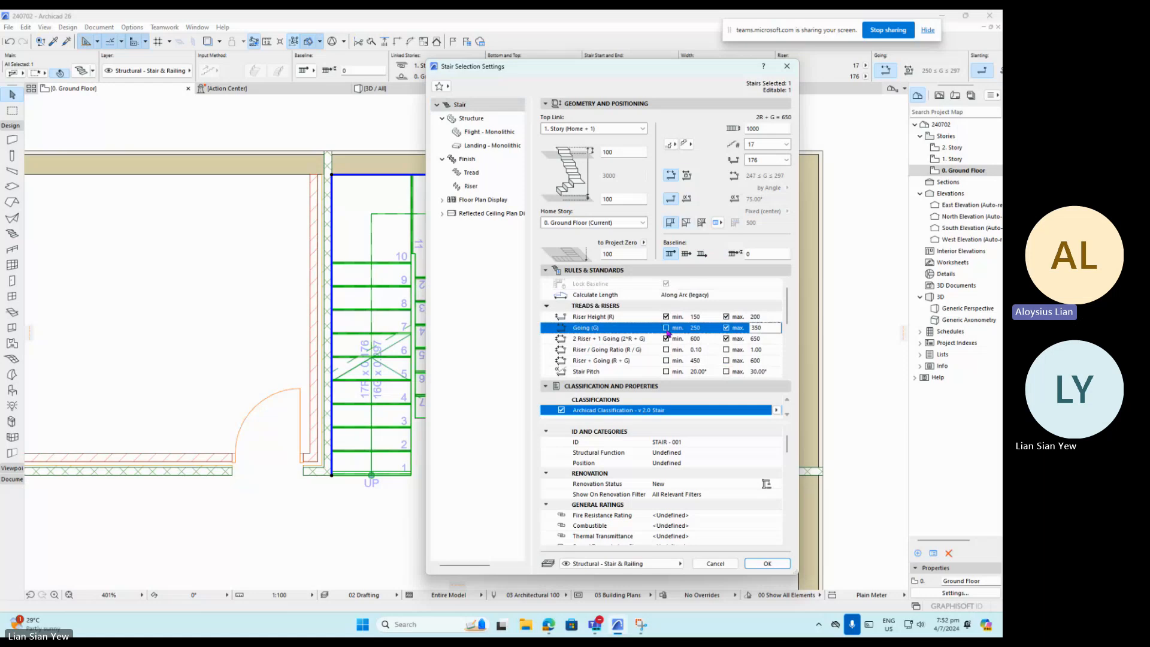
click(667, 328)
click(706, 329)
drag(709, 329, 676, 334)
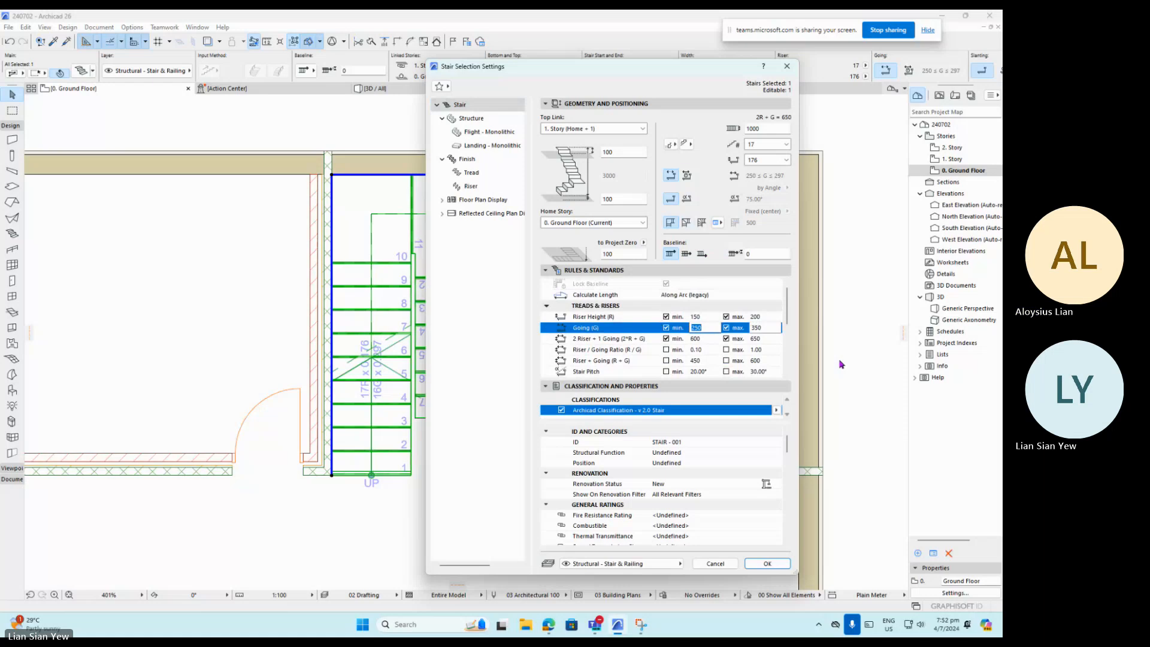
text(300)
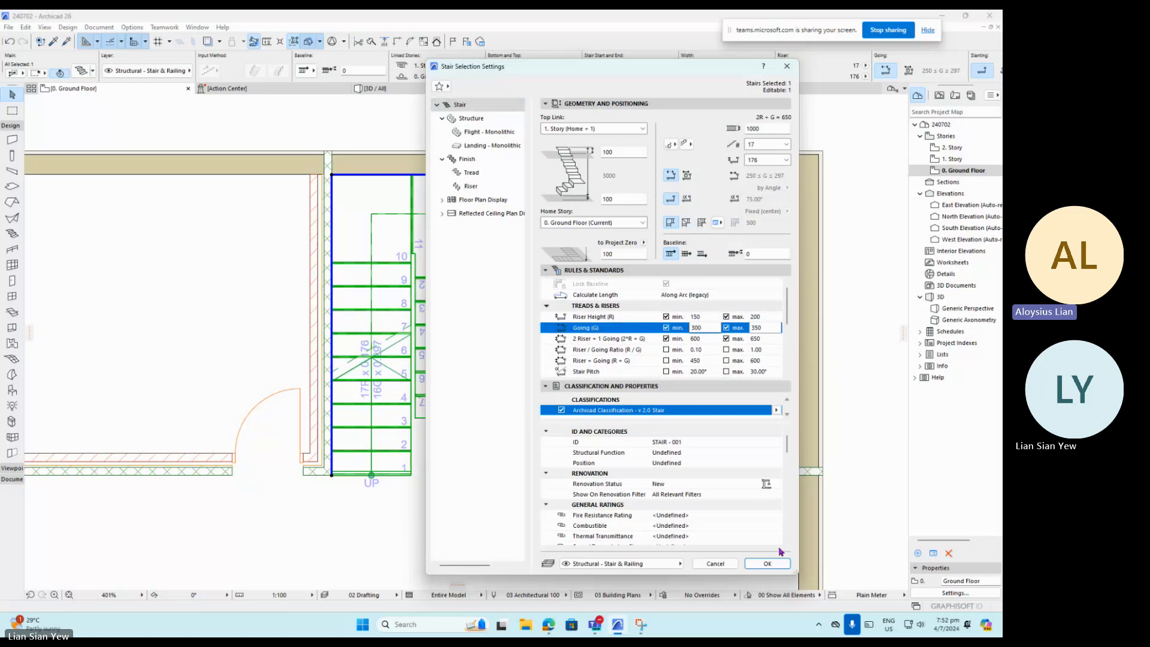
click(767, 563)
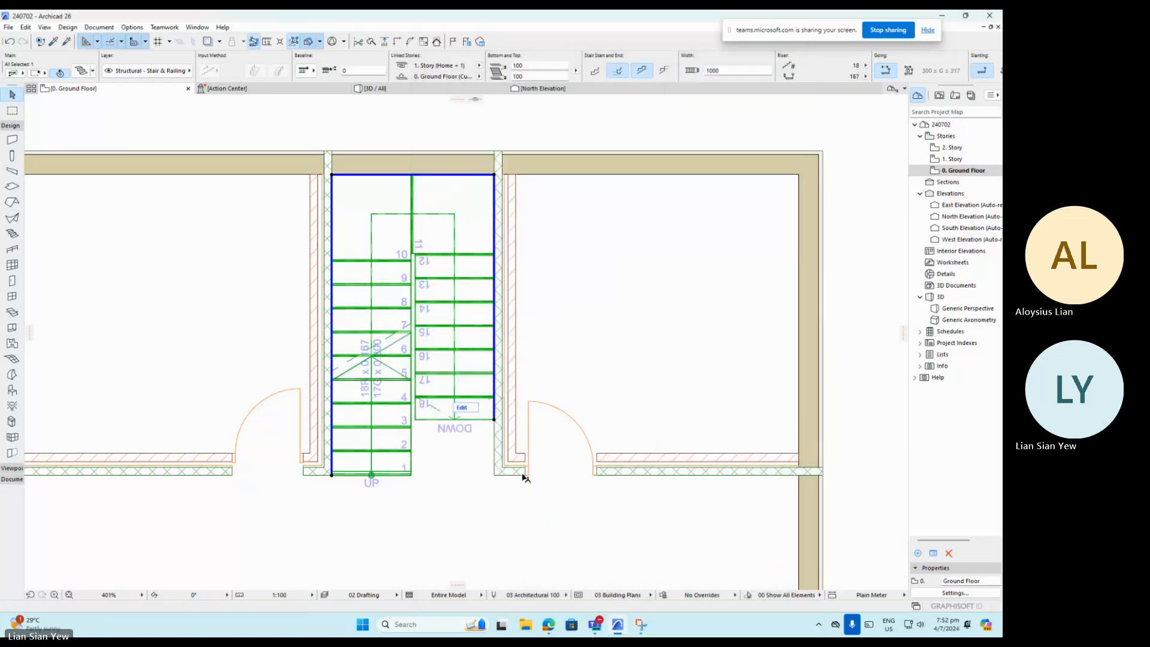
Set the stair's riser height to 158 mm in its selection settings.
scroll(477, 435, up, 6)
scroll(459, 385, down, 2)
scroll(358, 283, down, 3)
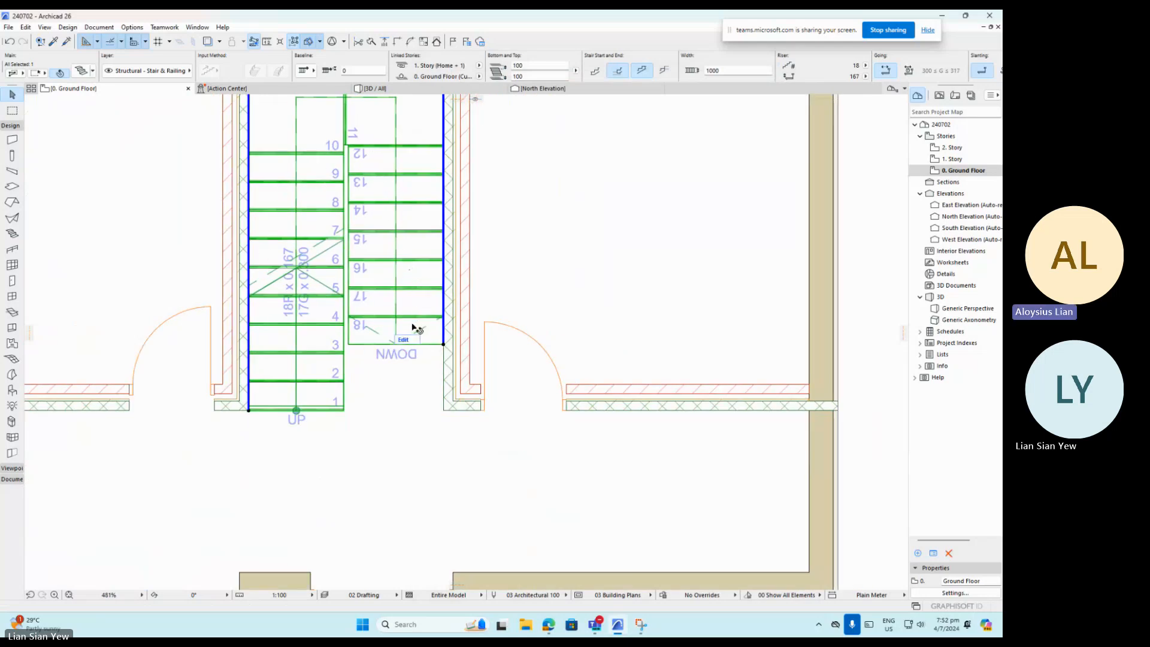
scroll(457, 431, down, 3)
scroll(418, 326, up, 3)
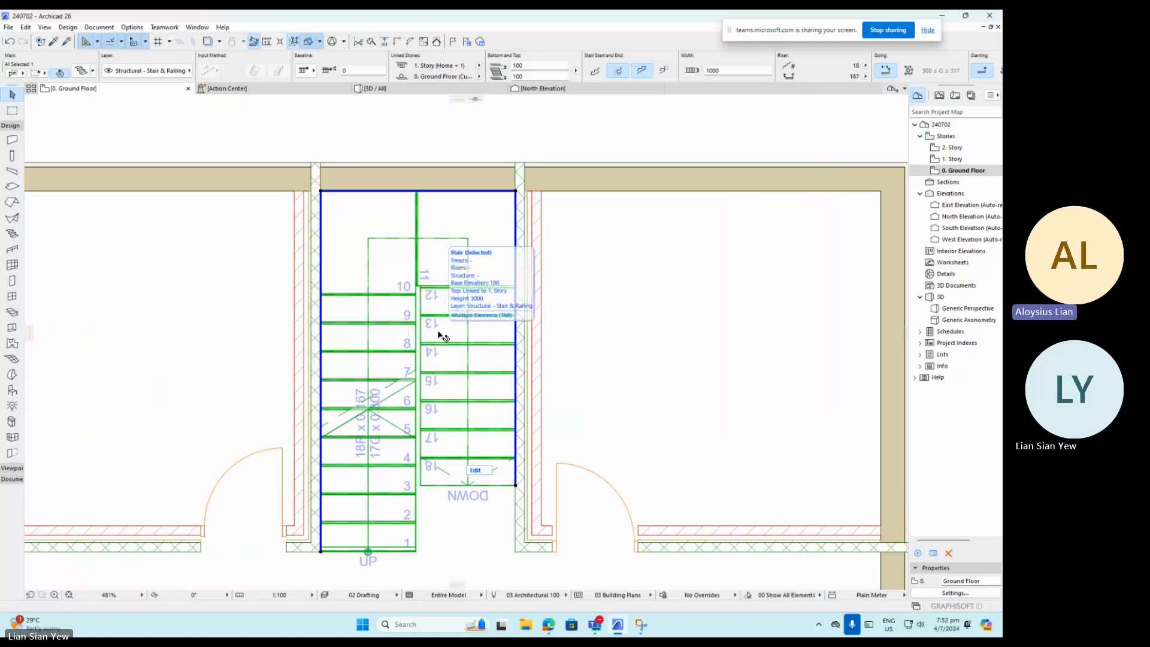
double_click(441, 335)
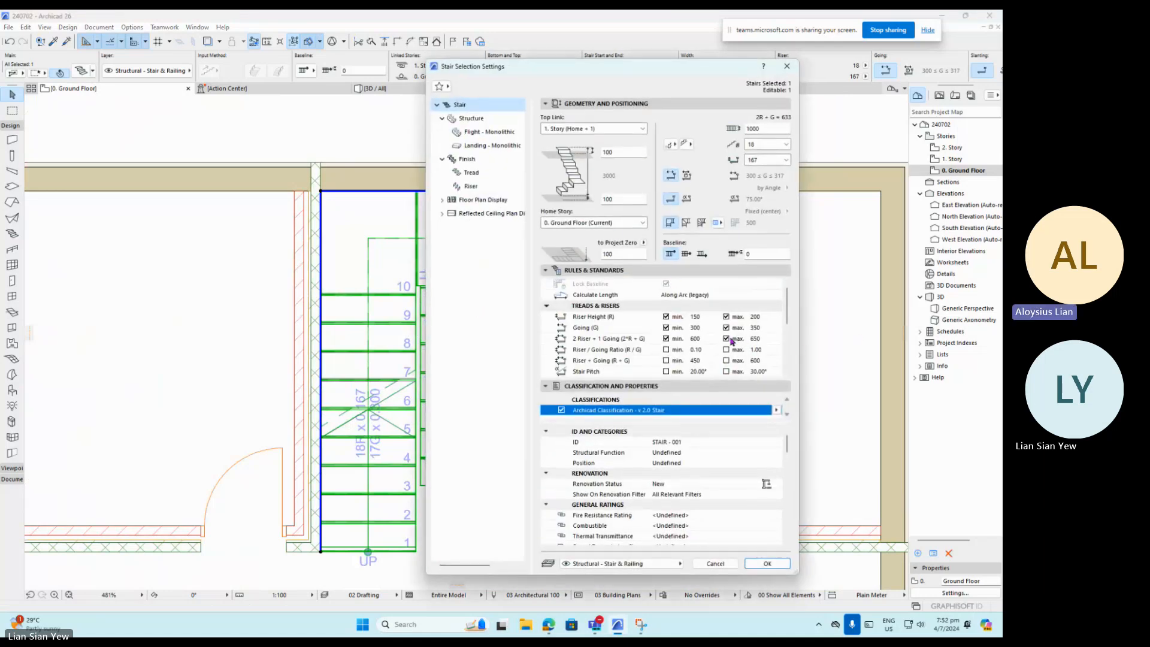
click(698, 327)
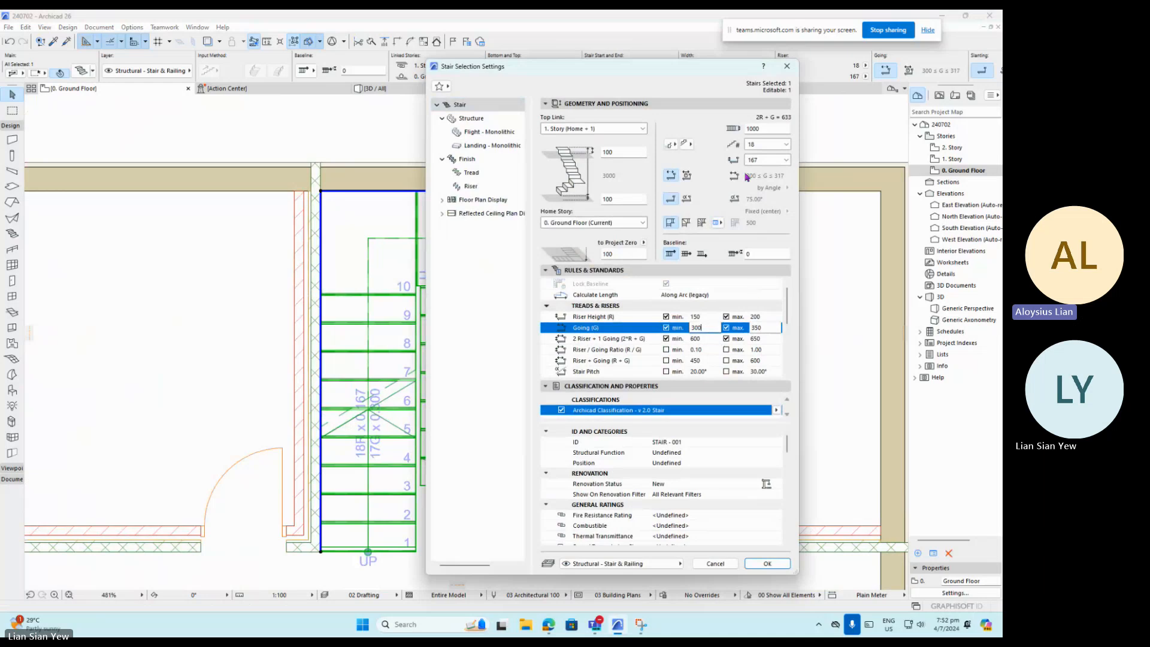
click(781, 159)
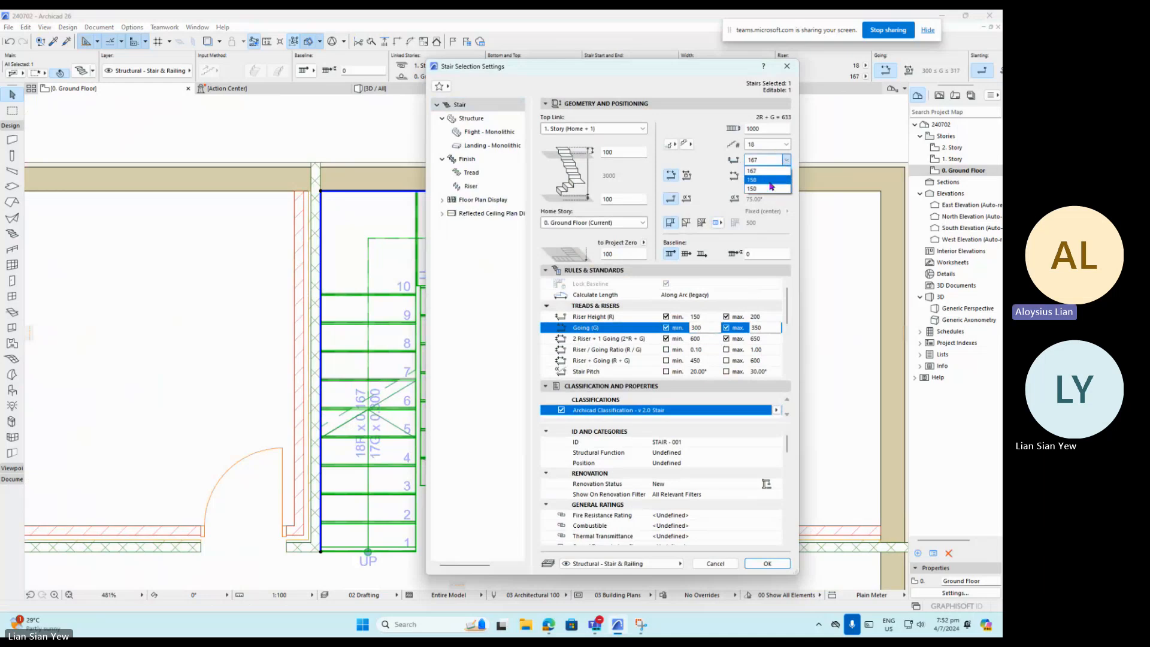
click(770, 181)
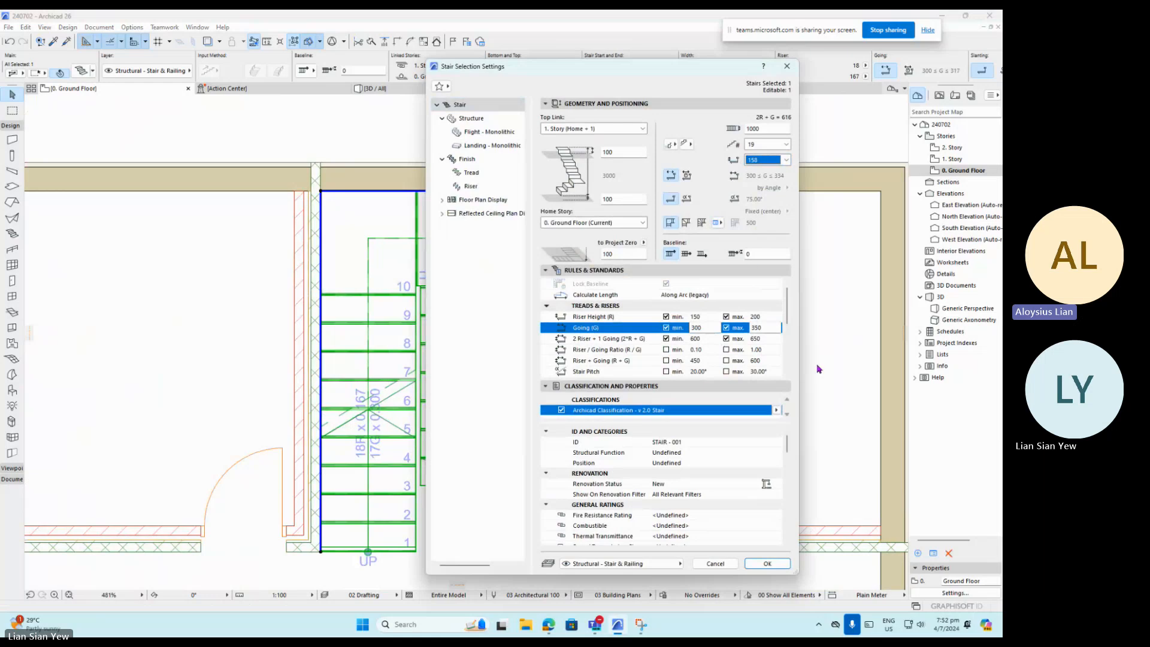
click(766, 562)
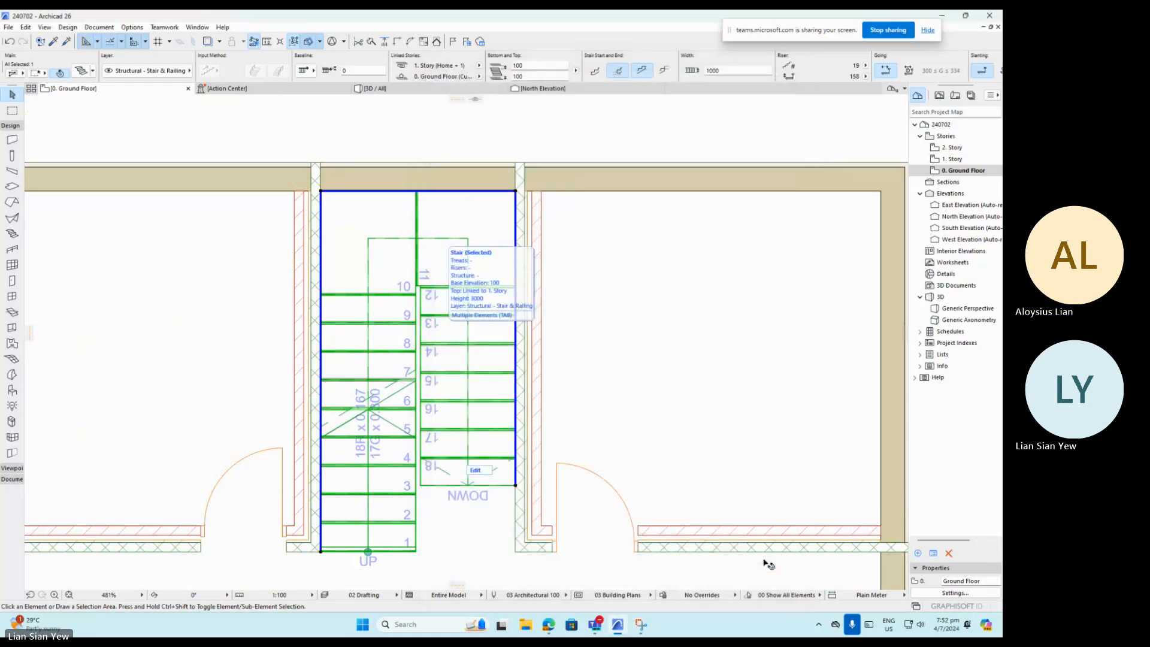
Reduce the stair's riser height to 150 mm in its selection settings and deselect the stair.
scroll(637, 513, down, 2)
scroll(547, 441, up, 4)
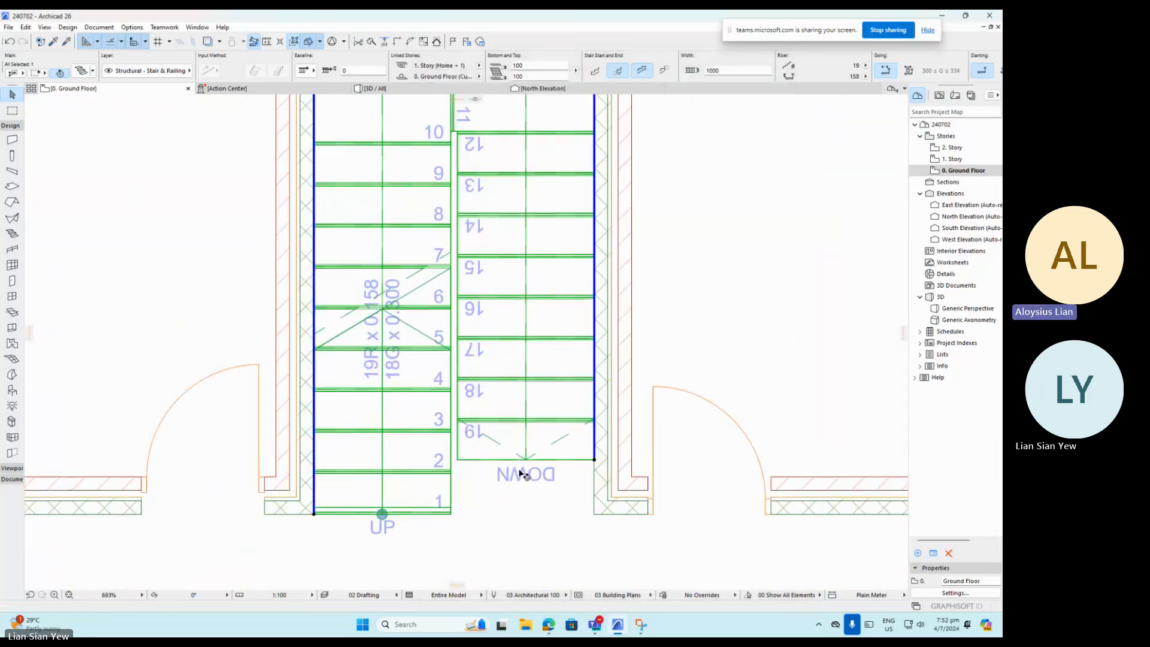
scroll(532, 474, down, 2)
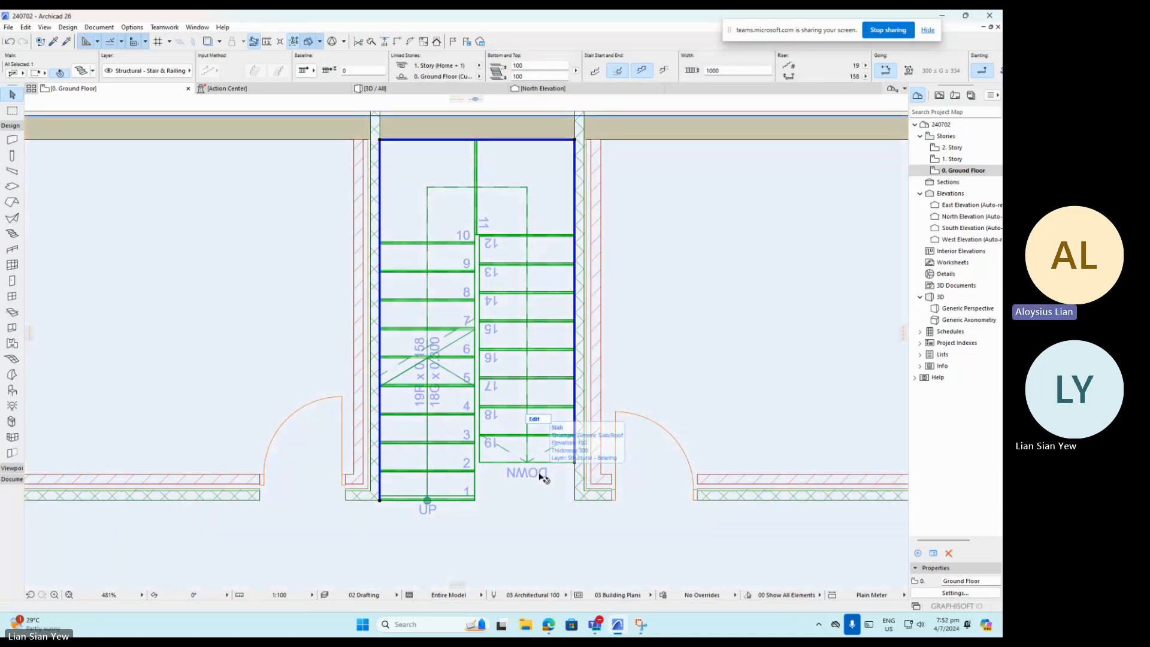
double_click(541, 476)
click(785, 160)
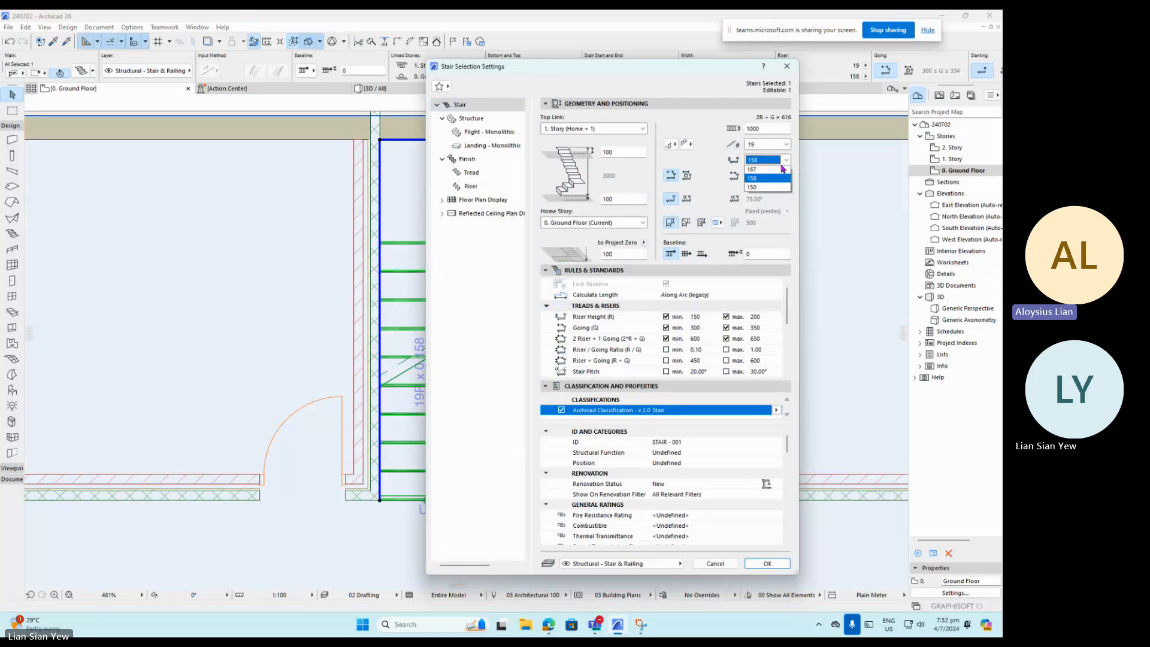
click(765, 172)
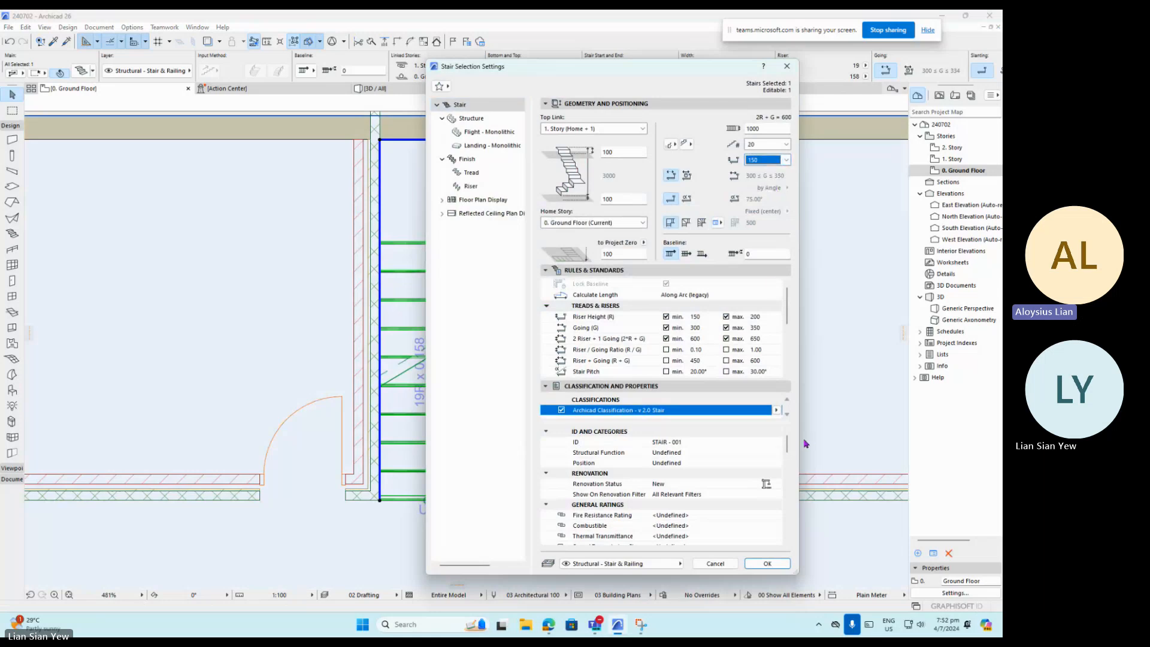
click(767, 563)
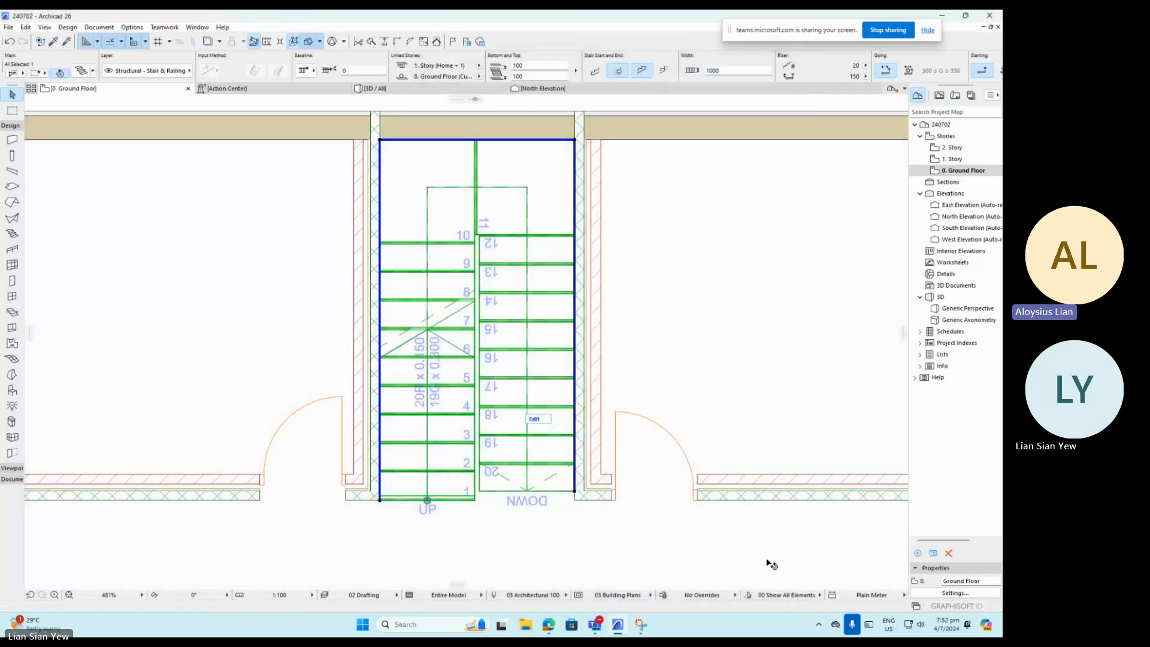
scroll(425, 376, down, 1)
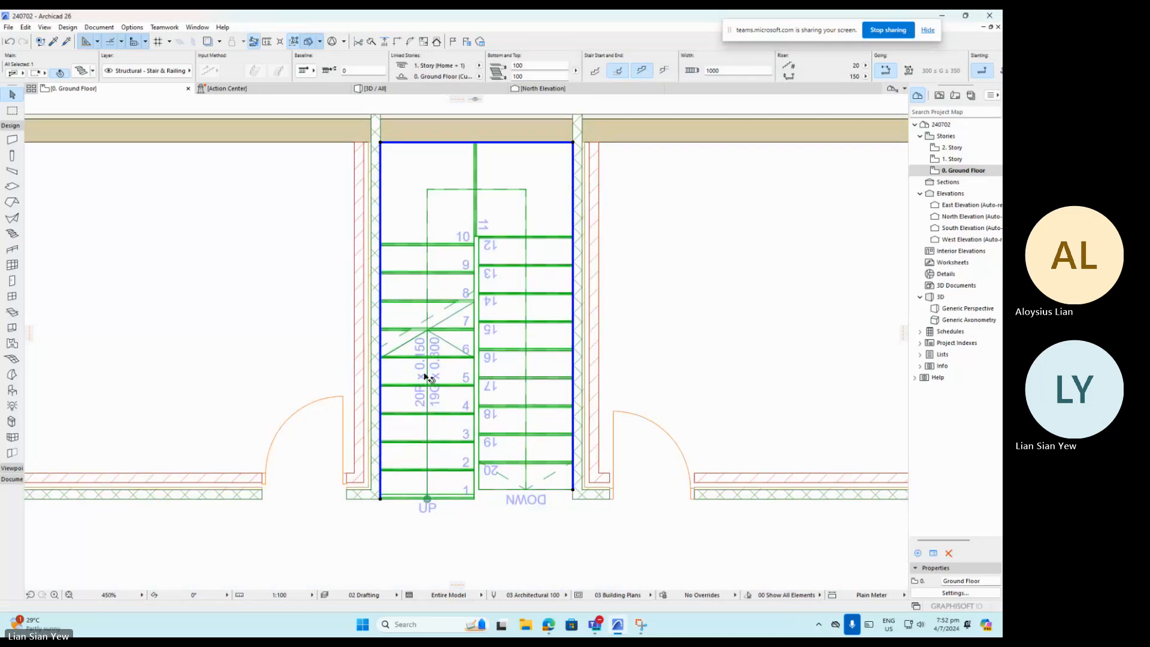
scroll(425, 376, down, 5)
click(761, 429)
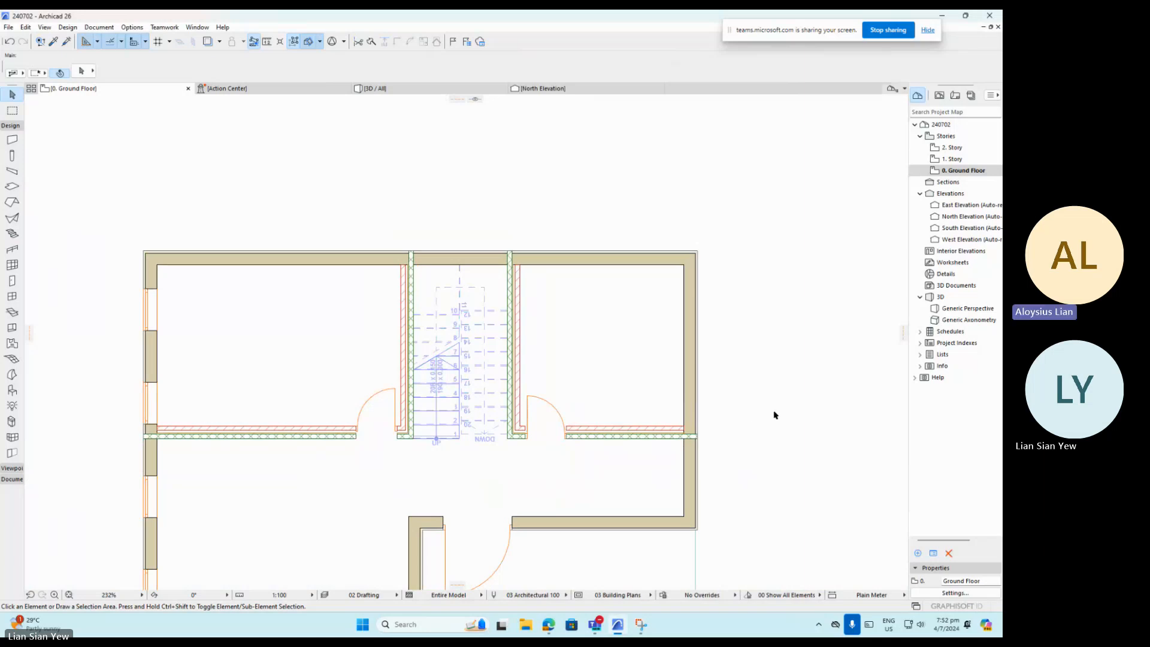
Set the stair's going limits to a minimum of 350 mm and a maximum of 450 mm.
click(500, 414)
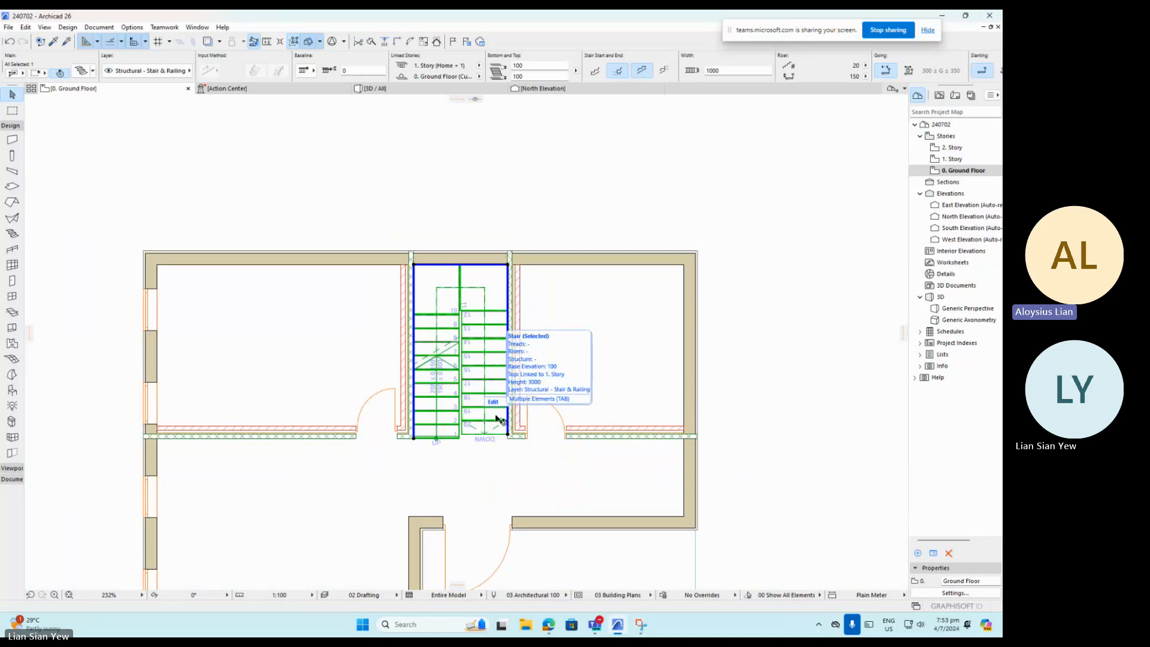
double_click(499, 418)
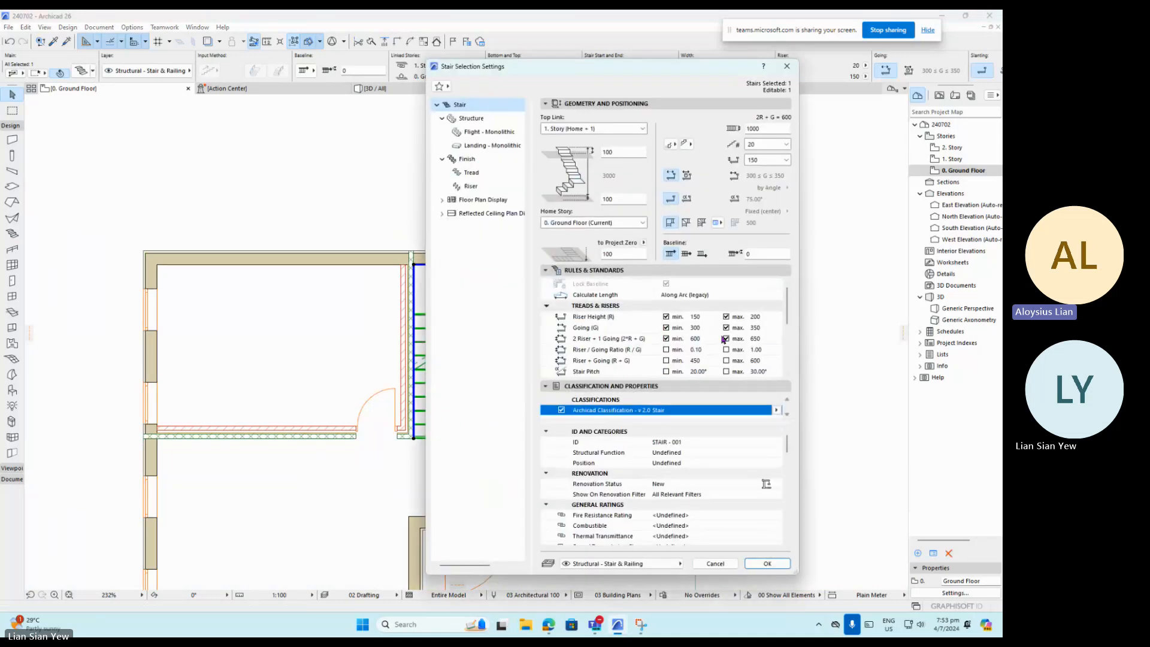
click(701, 328)
drag(707, 328, 659, 321)
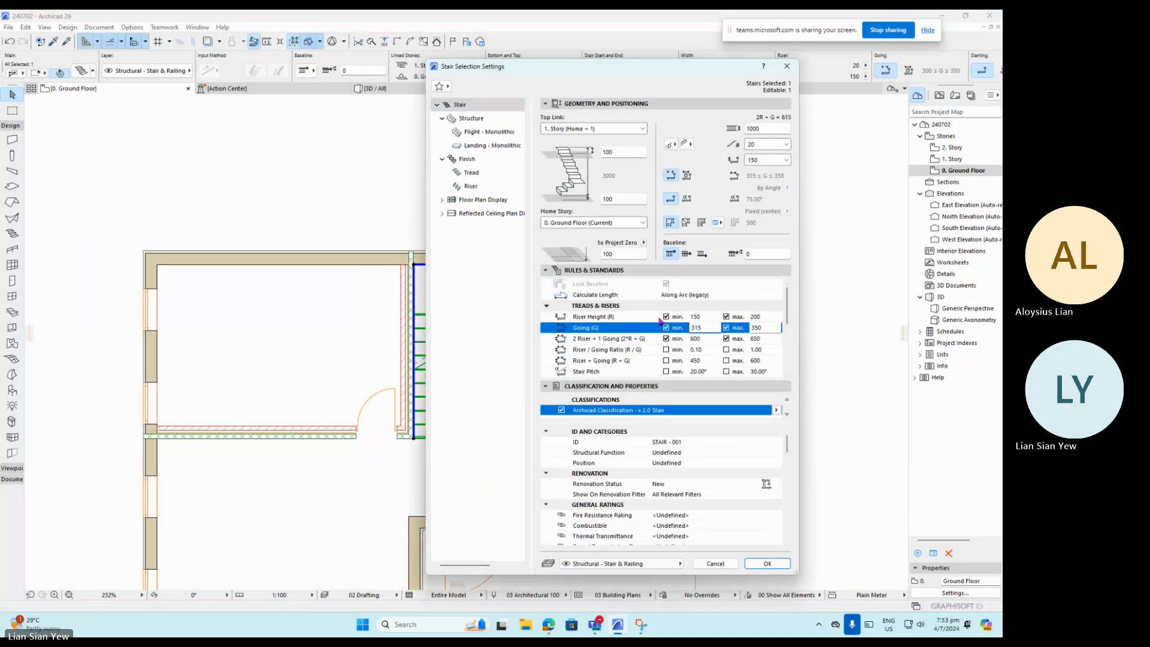
text(350)
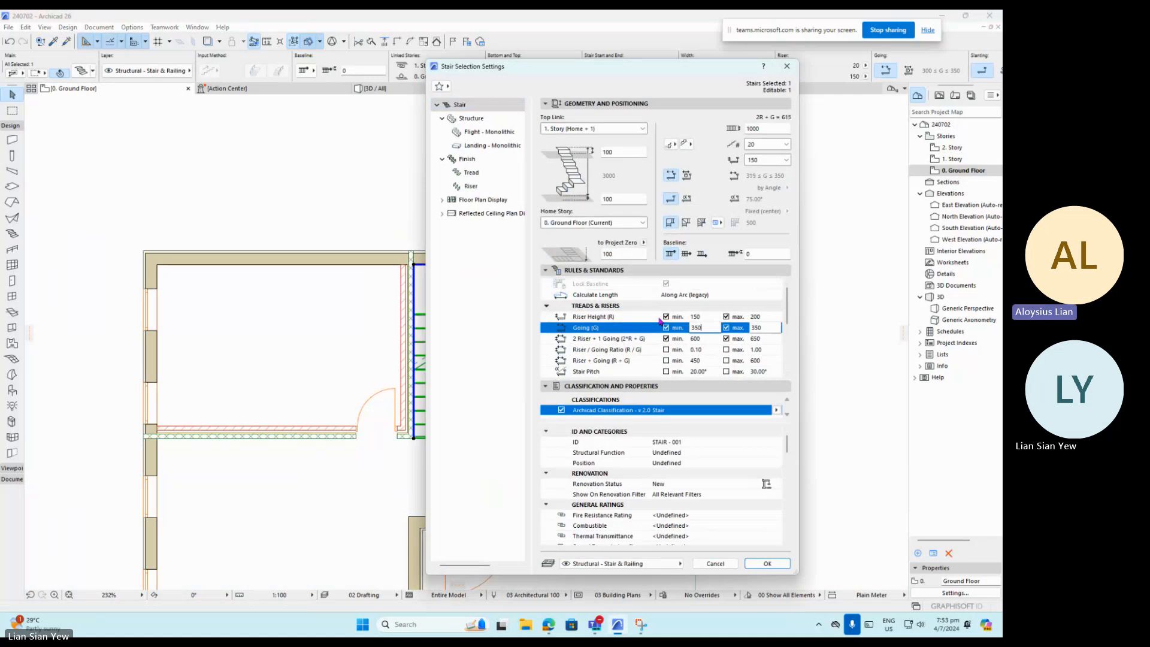
click(771, 327)
click(775, 568)
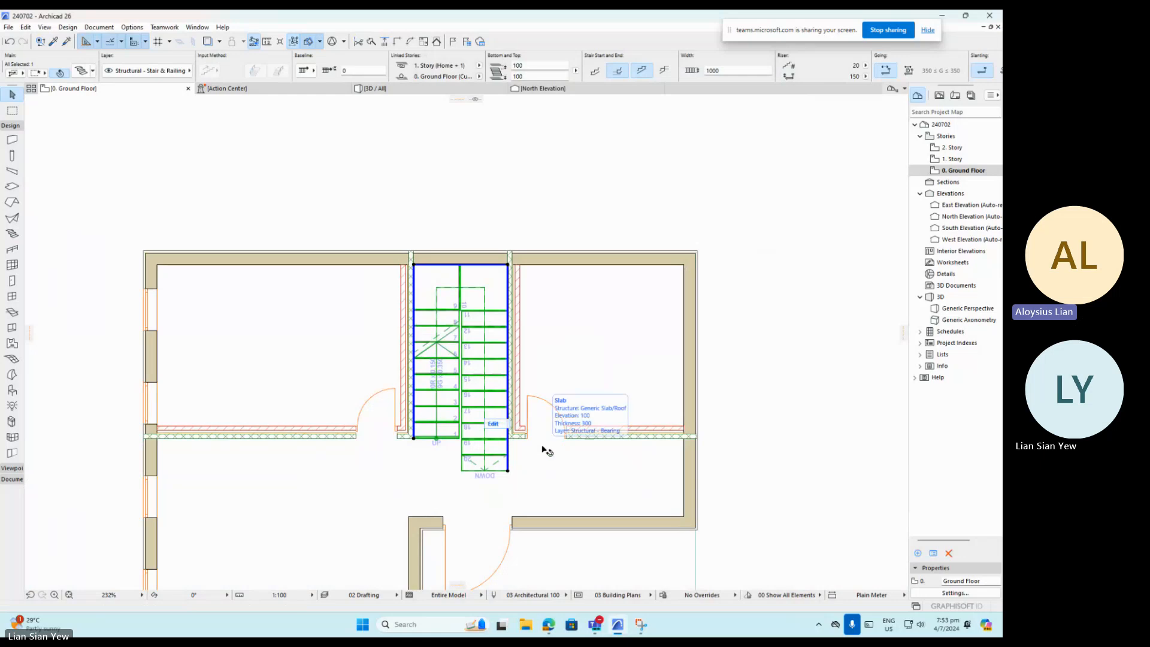
Change the stair's going limits to a minimum of 315 mm and a maximum of 345 mm.
key(ctrl+t)
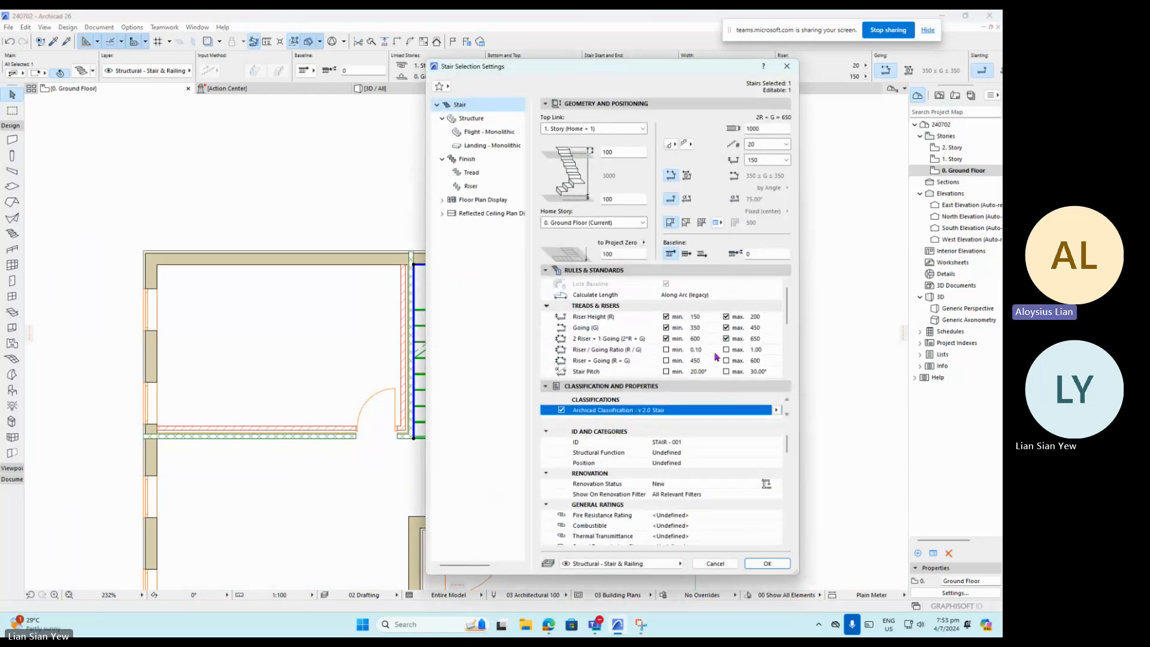
click(698, 327)
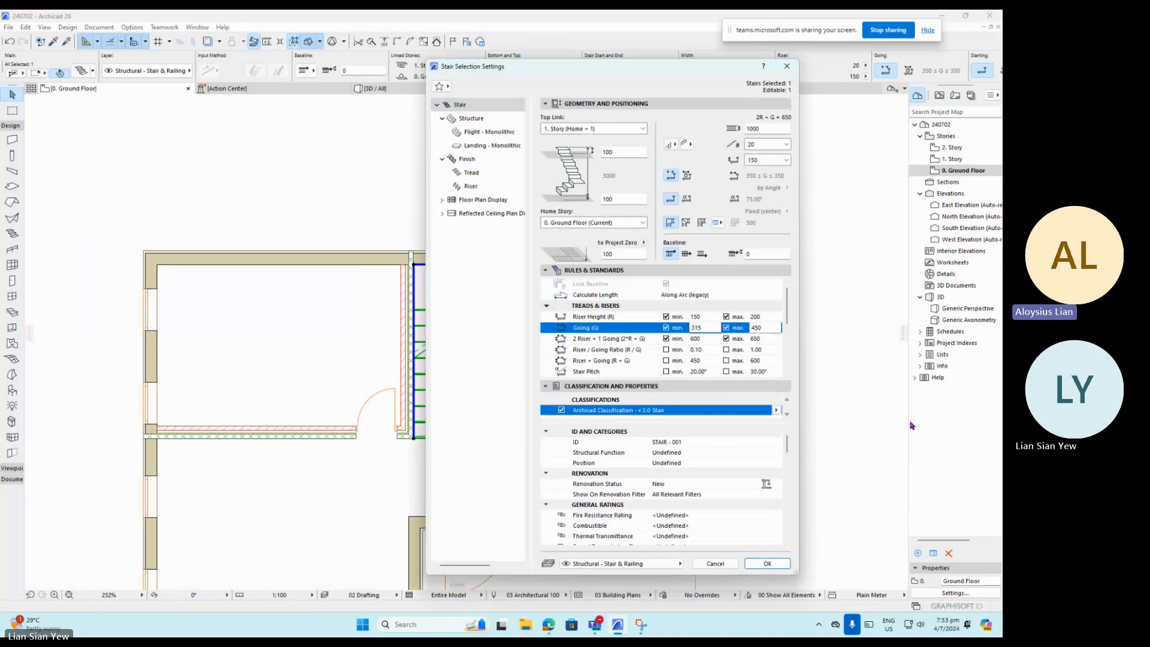
click(768, 325)
drag(768, 324, 732, 327)
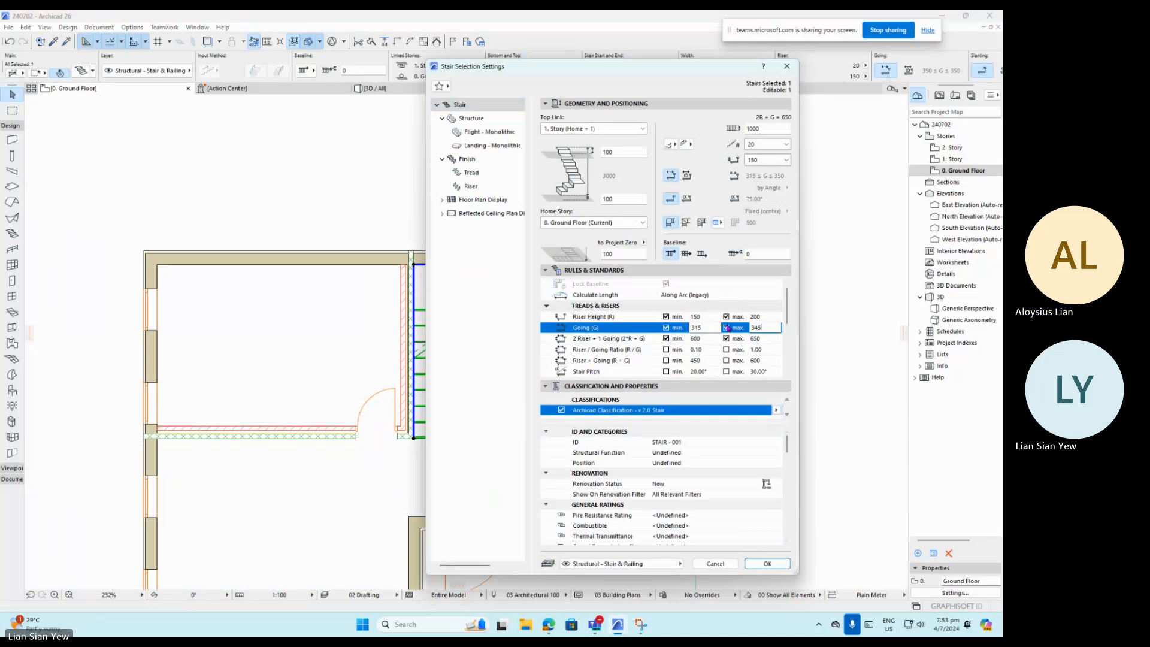
text(345)
click(769, 563)
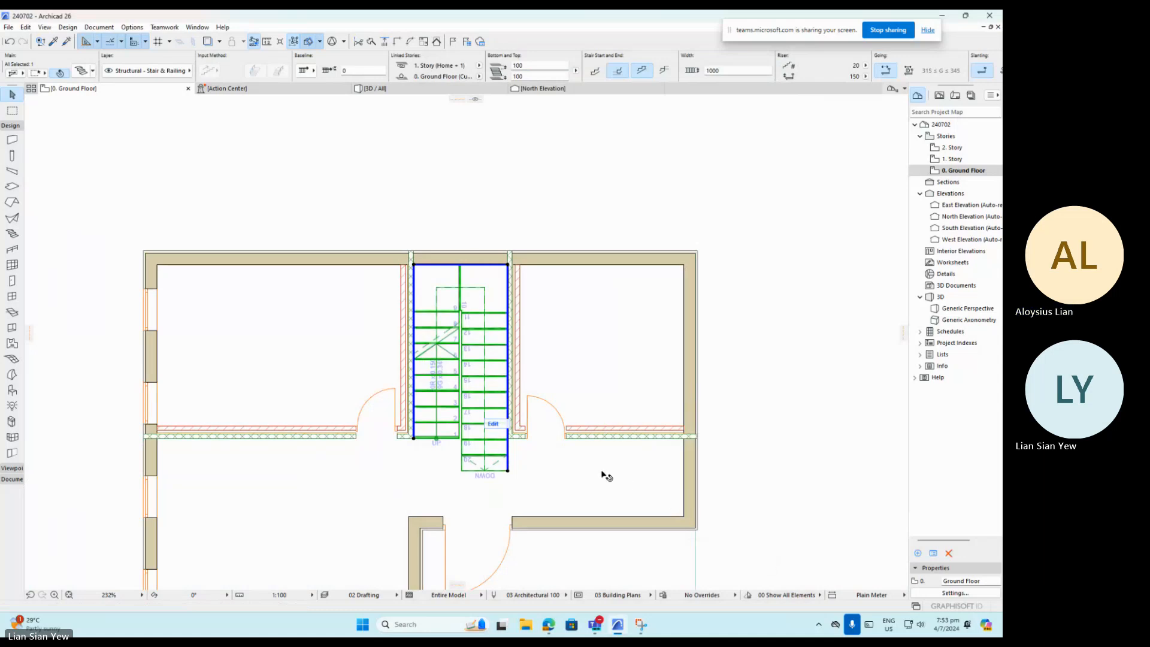
Reduce the stair's maximum going to 330 mm in its selection settings.
key(ctrl+t)
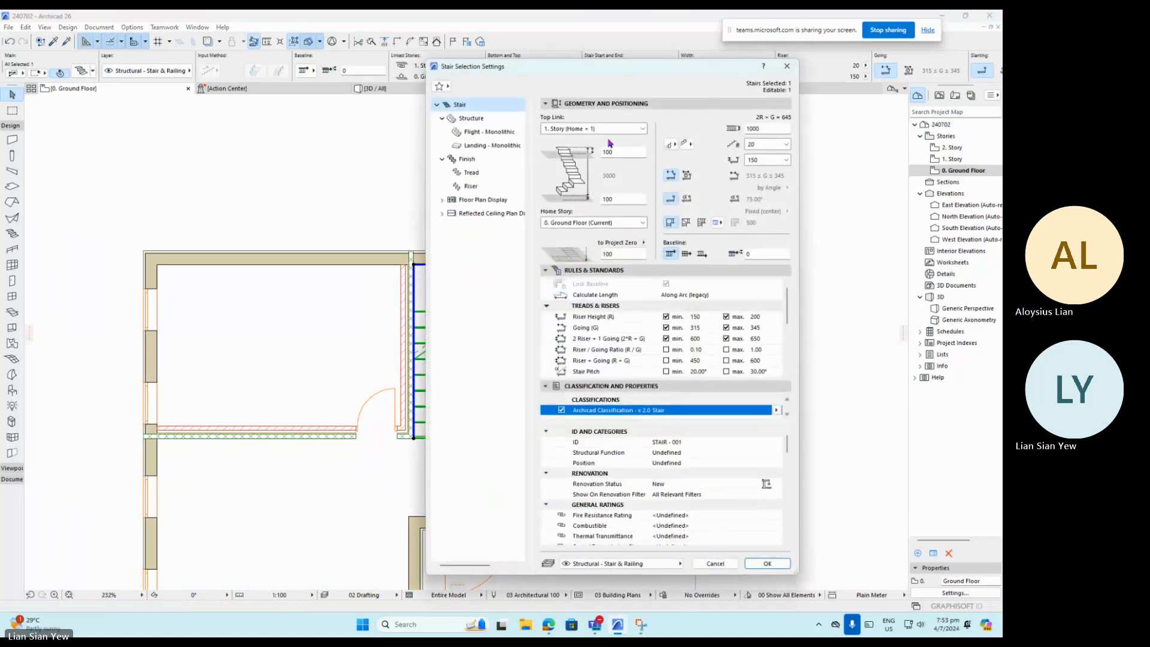
drag(636, 70, 733, 79)
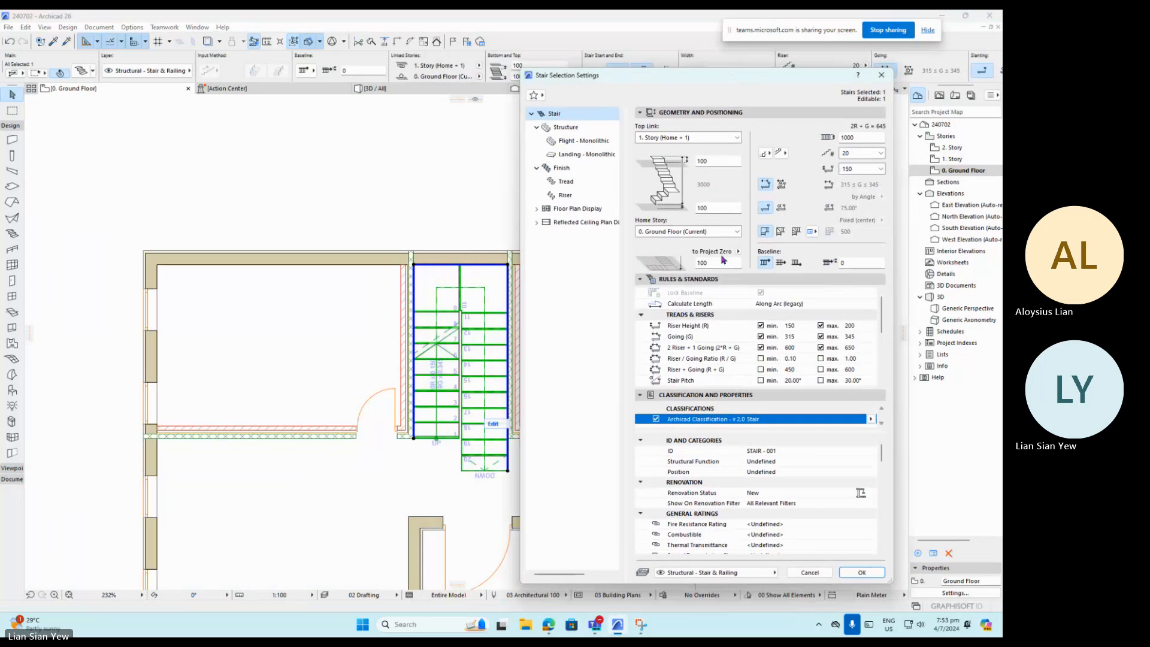
click(853, 337)
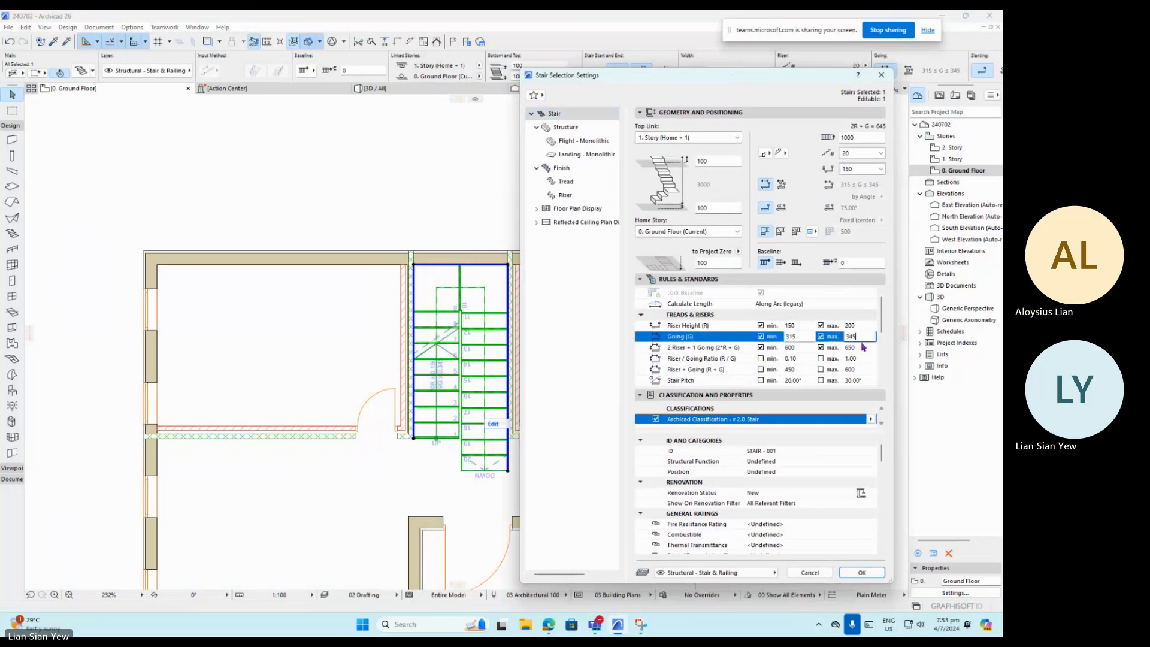
text(330)
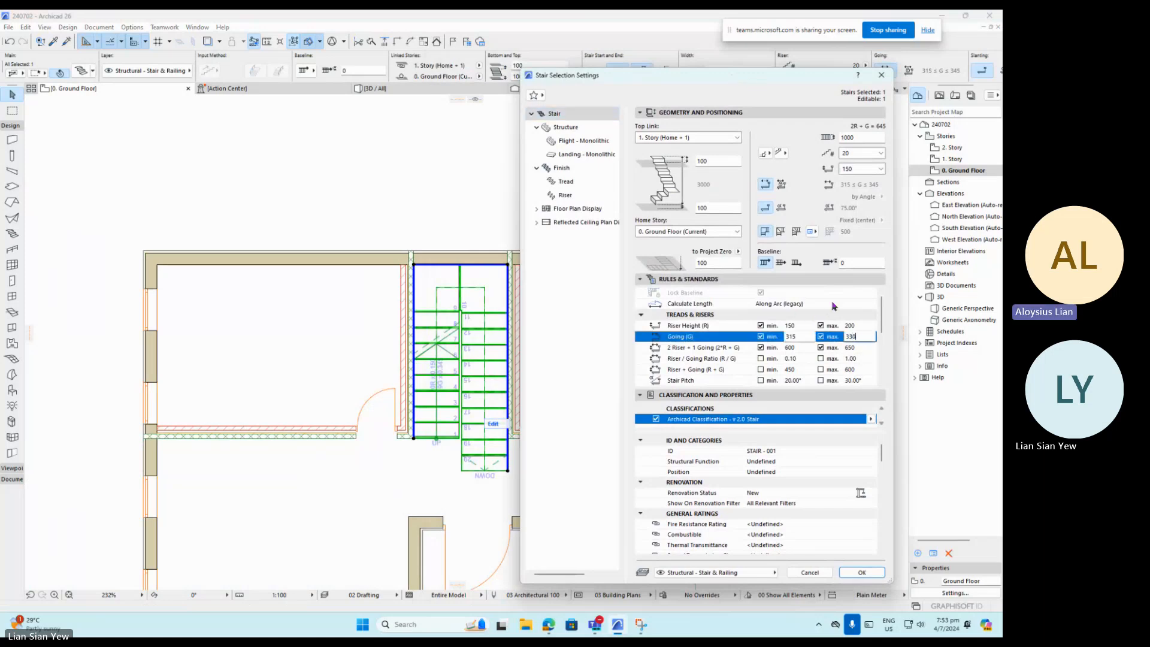
click(861, 573)
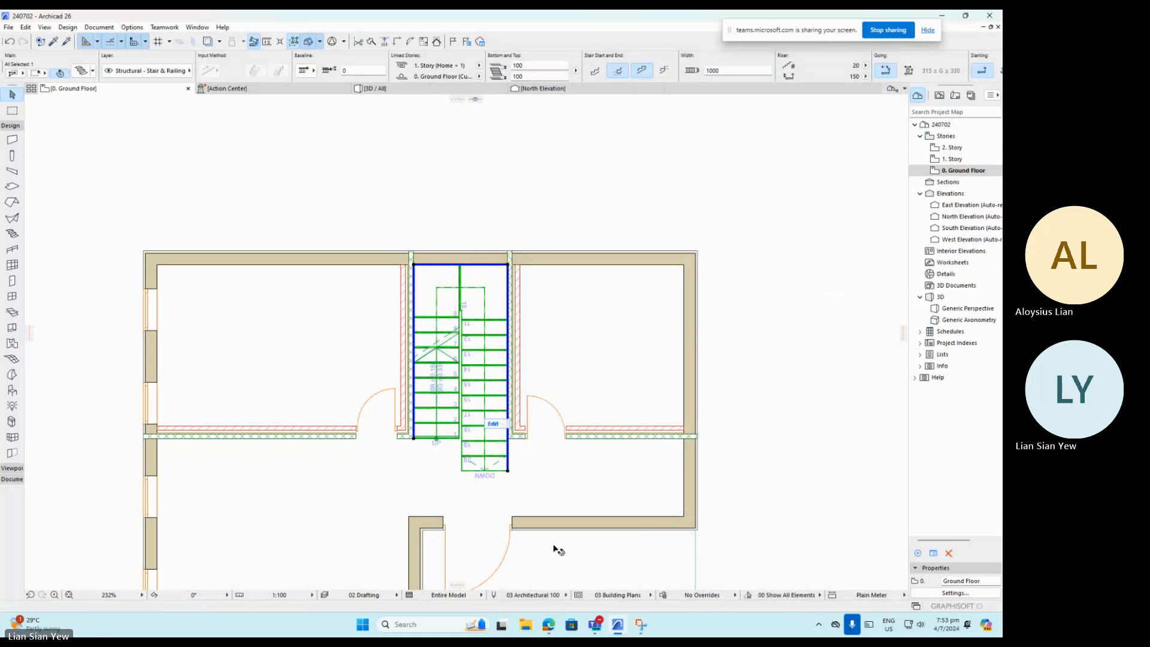
Raise the stair's riser height to 158 mm in its selection settings.
key(ctrl+t)
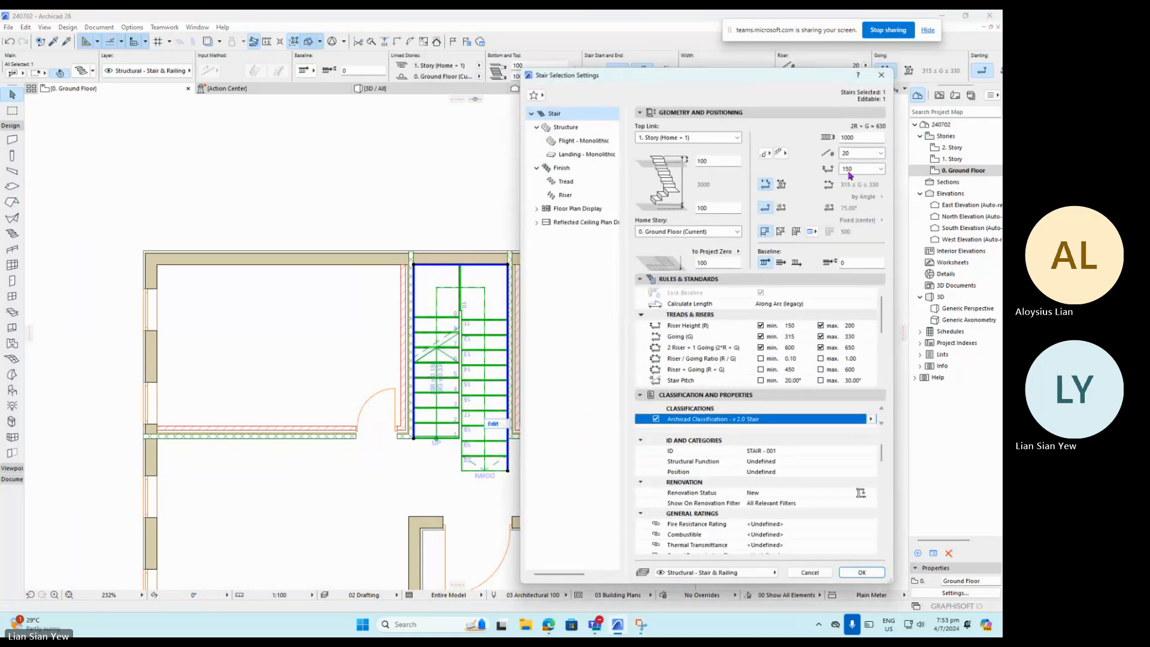
click(879, 169)
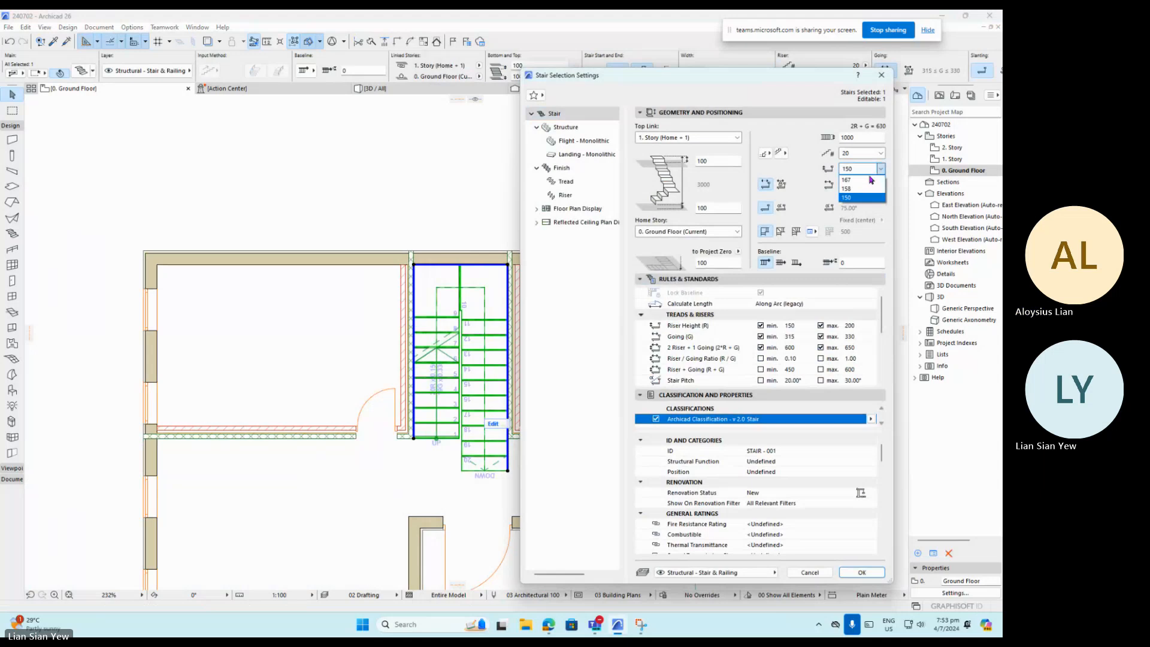
click(858, 189)
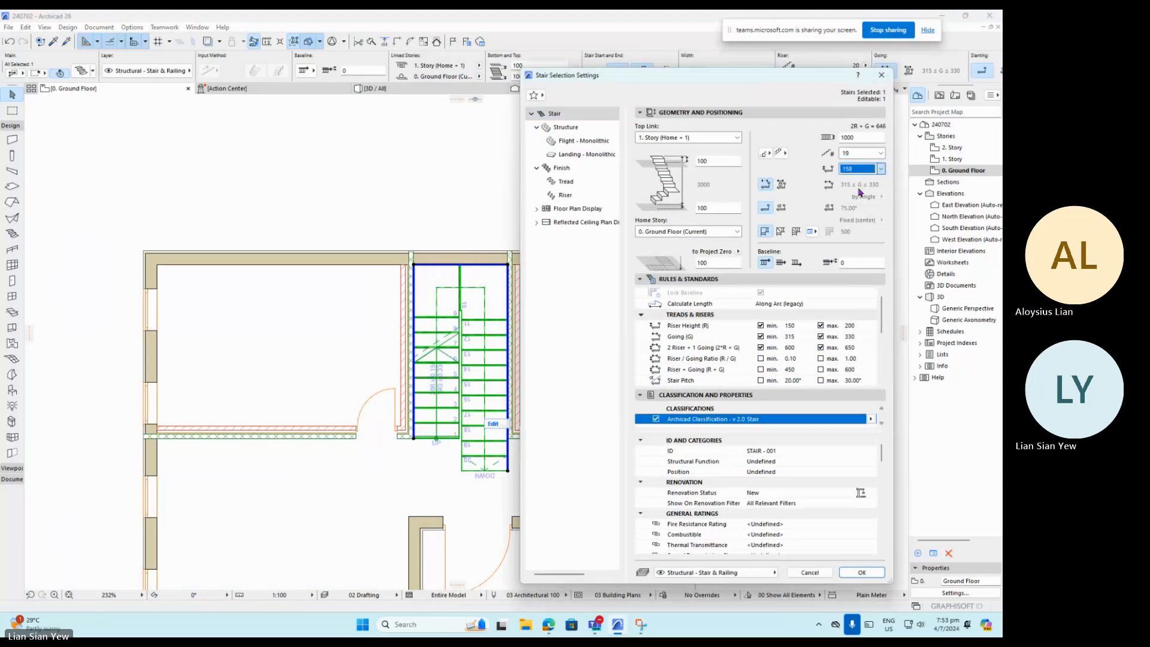
click(861, 571)
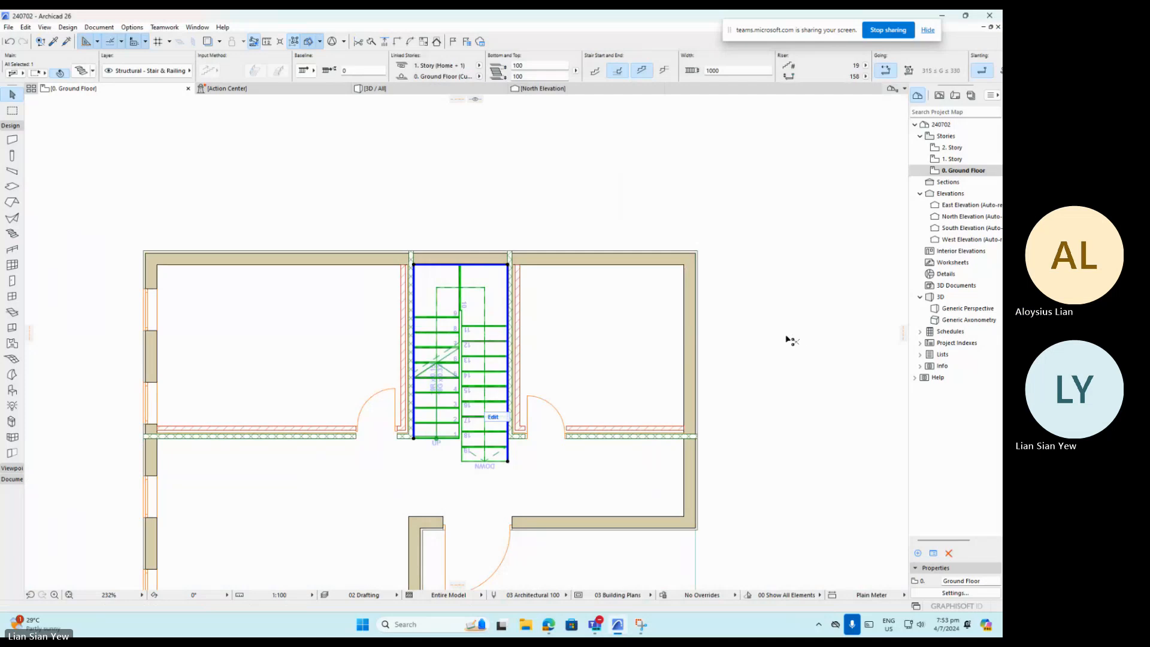
Raise the stair's riser height to 167 mm in its selection settings.
key(ctrl+t)
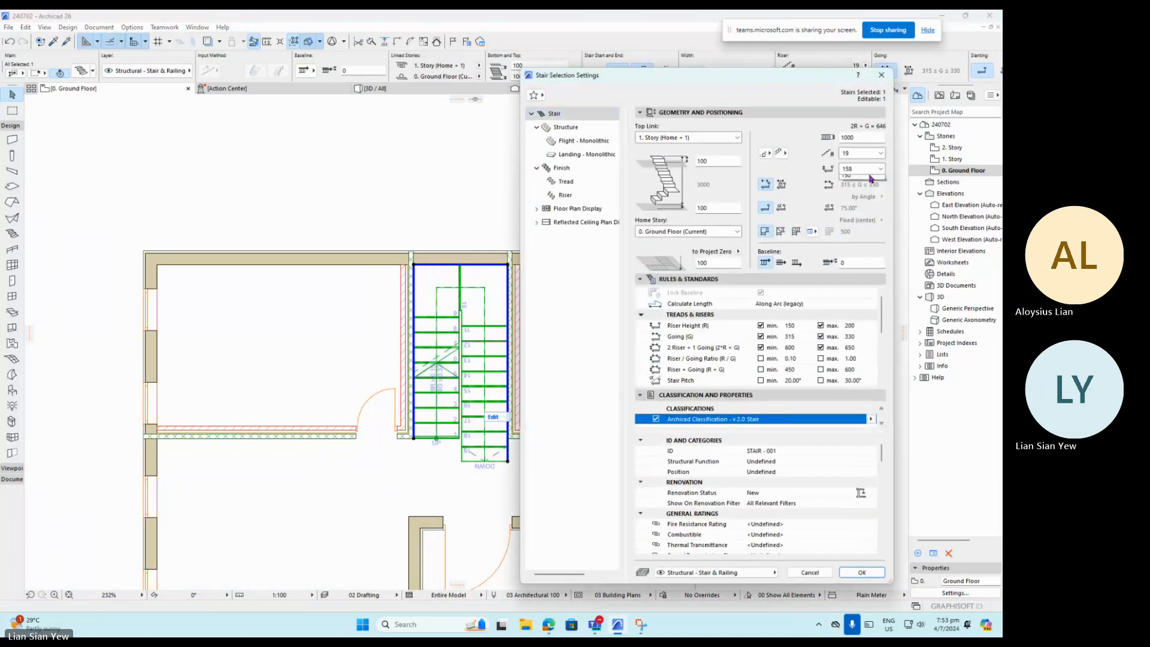
click(877, 169)
click(864, 181)
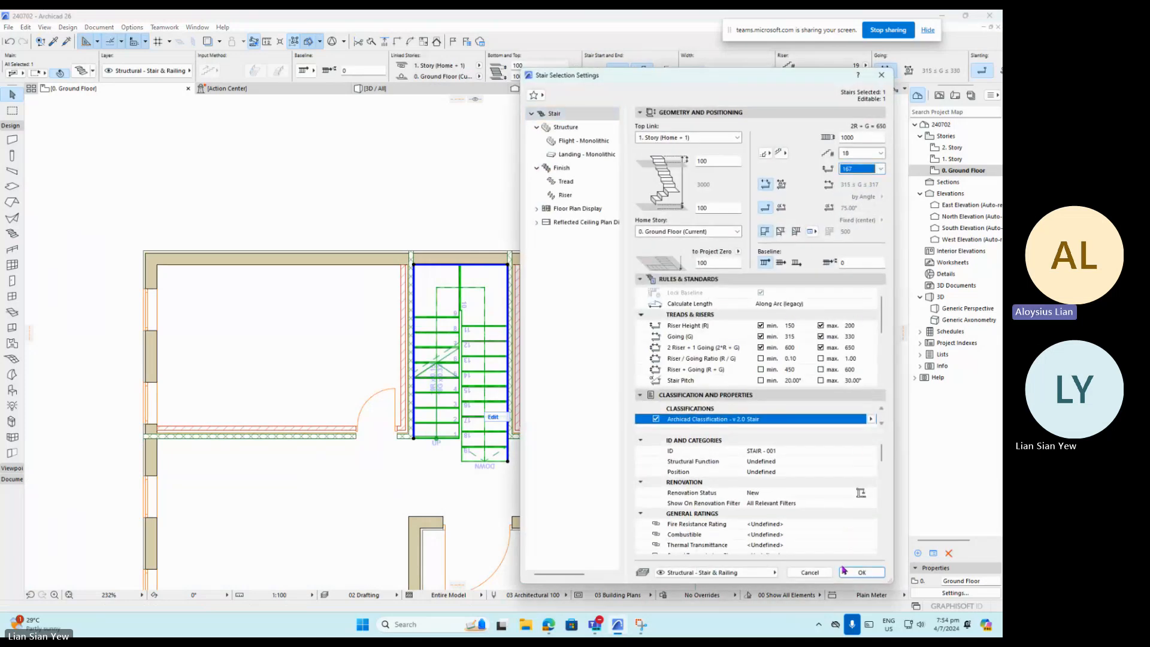
click(861, 572)
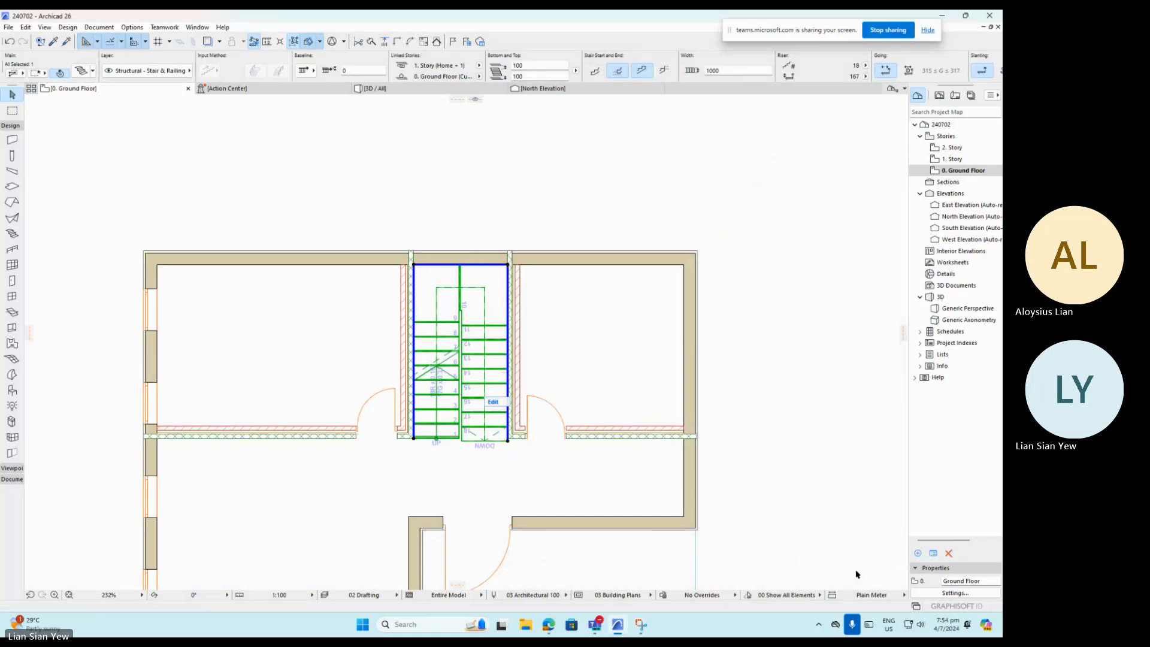
Reduce the stair's maximum going to 315 mm under the treads and risers rules.
scroll(495, 446, up, 5)
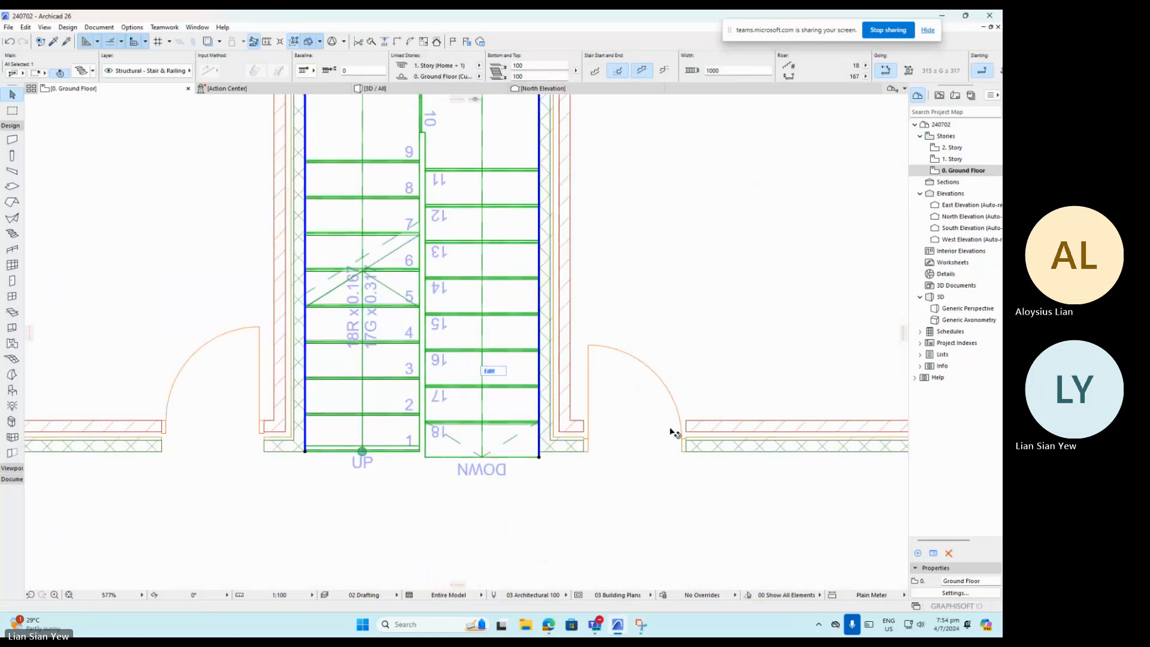
key(ctrl+t)
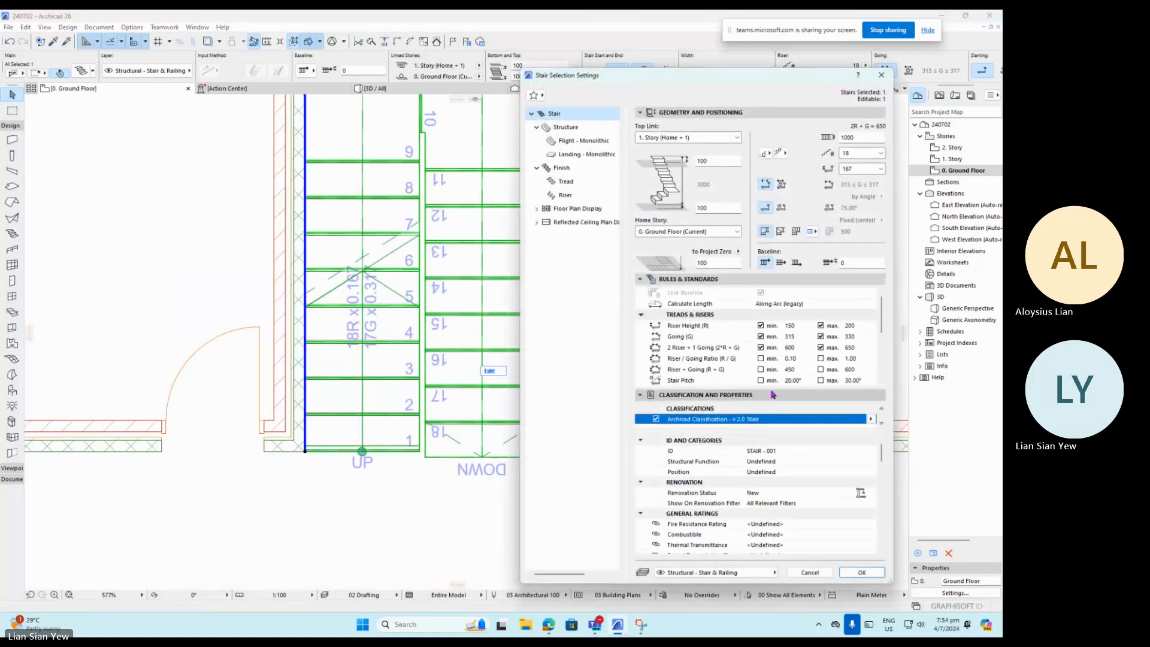
click(803, 337)
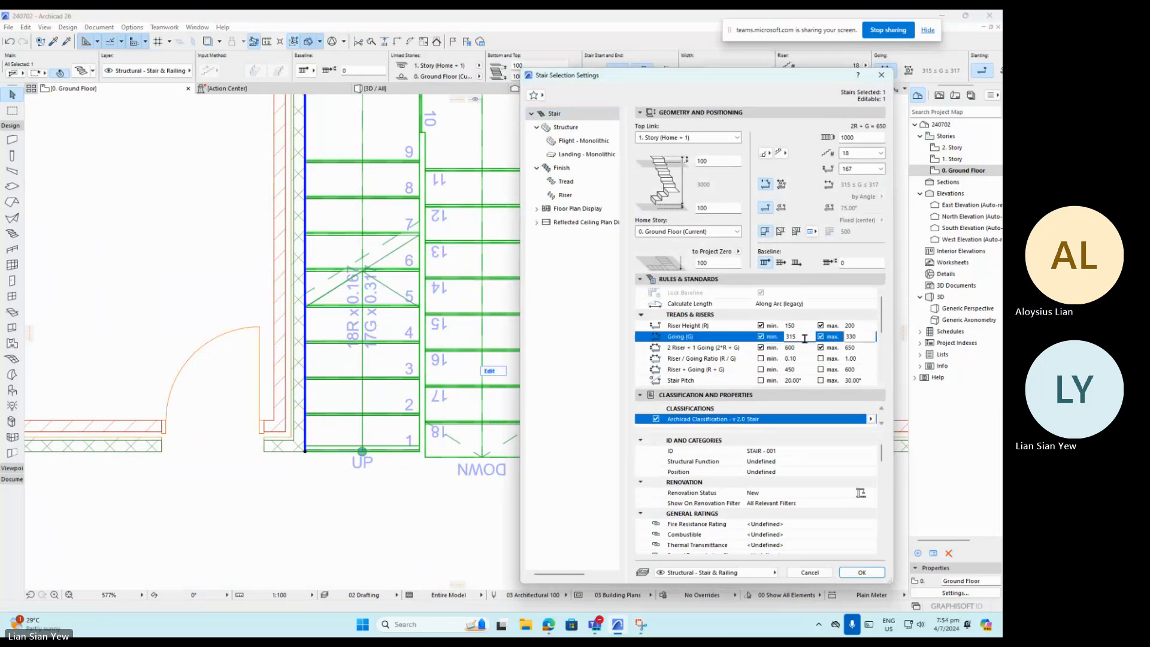
double_click(851, 336)
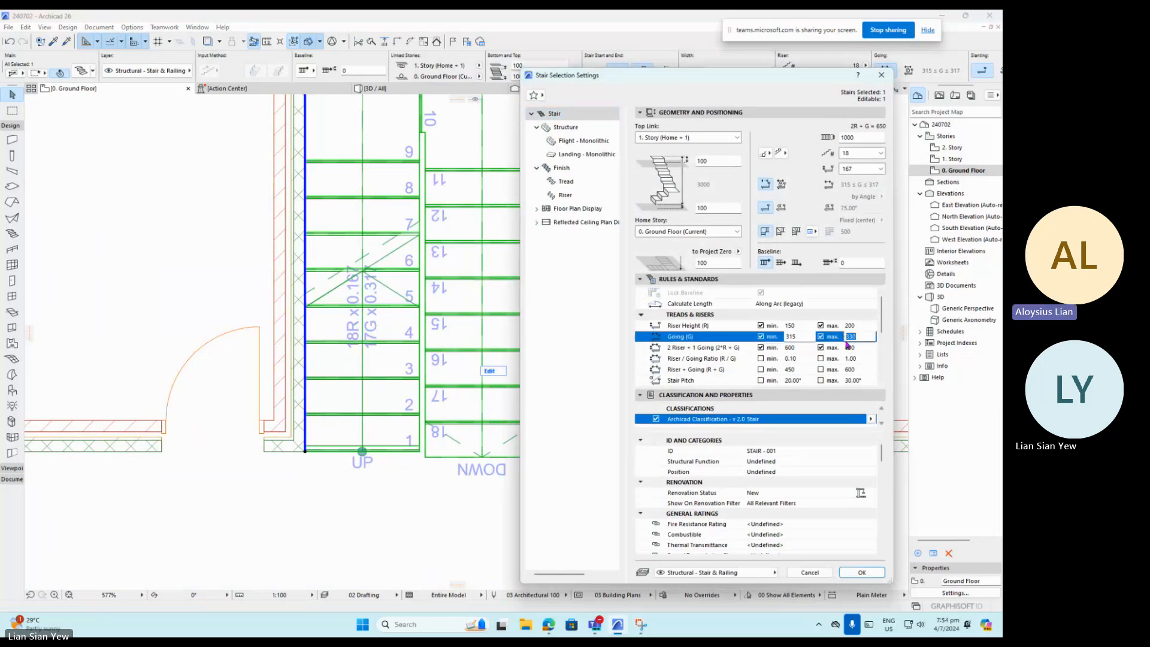
text(1)
text(14)
click(861, 572)
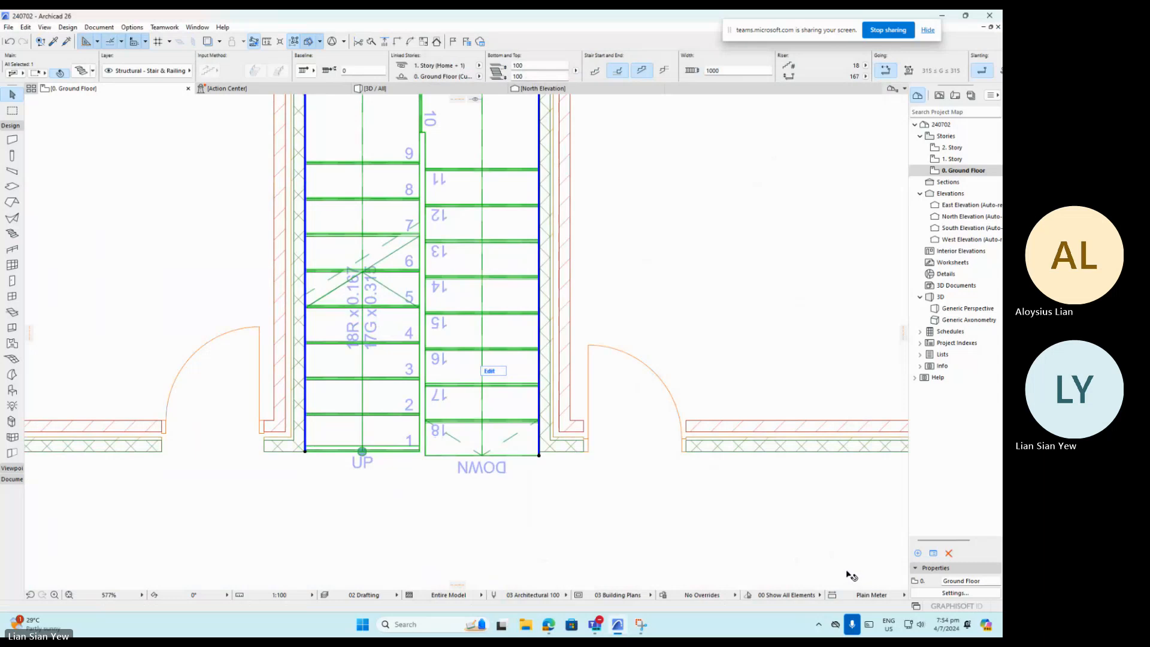
Try to set both the minimum and maximum going of the stair to 305 mm.
key(ctrl+t)
click(852, 337)
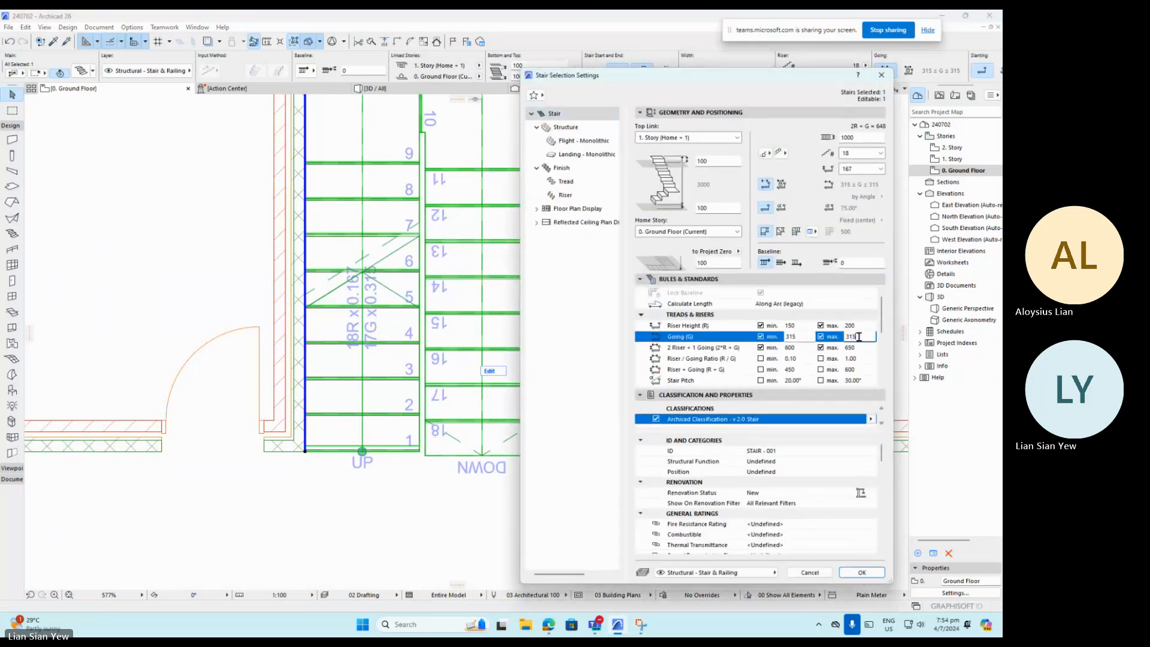
text(0)
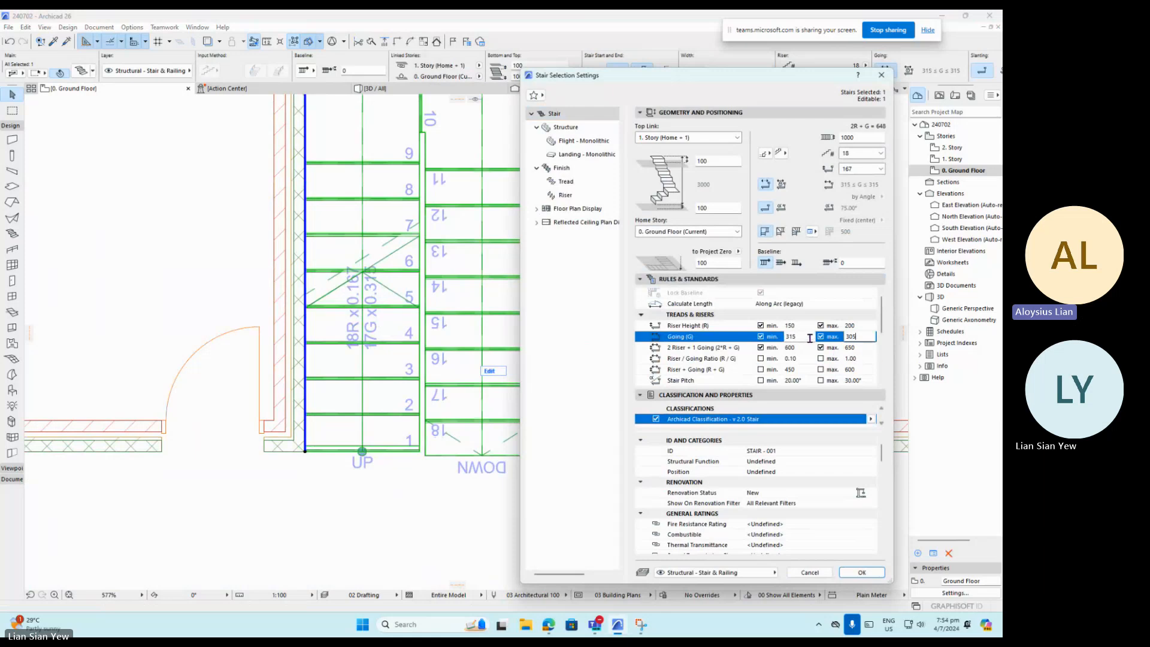
double_click(809, 338)
text(3)
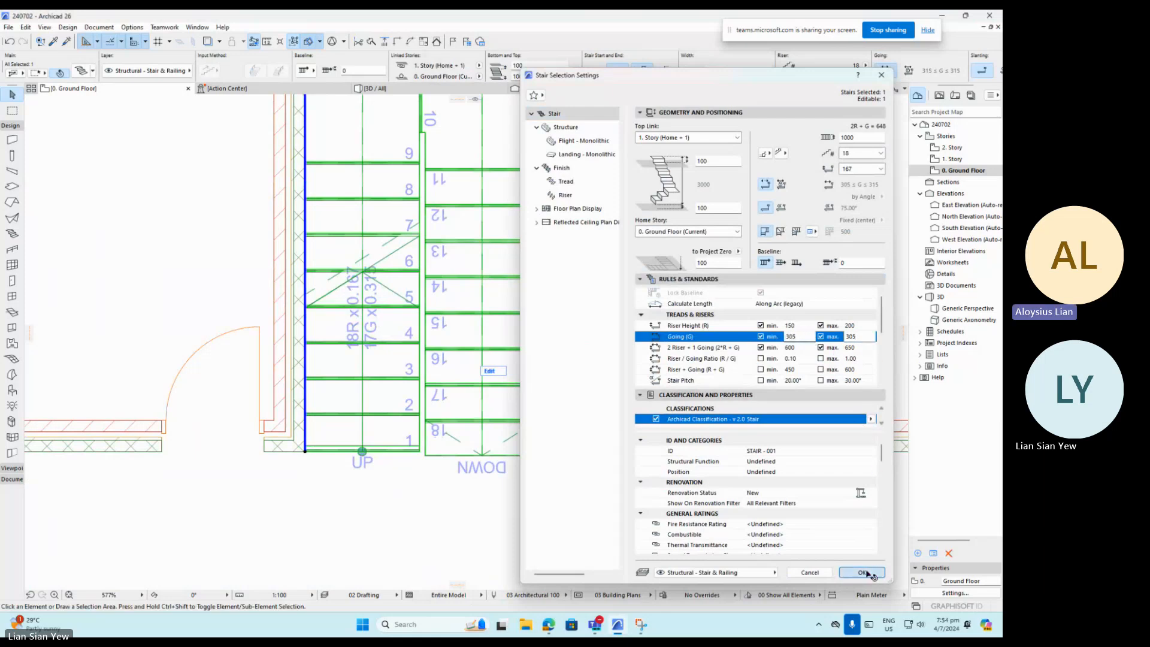
click(861, 572)
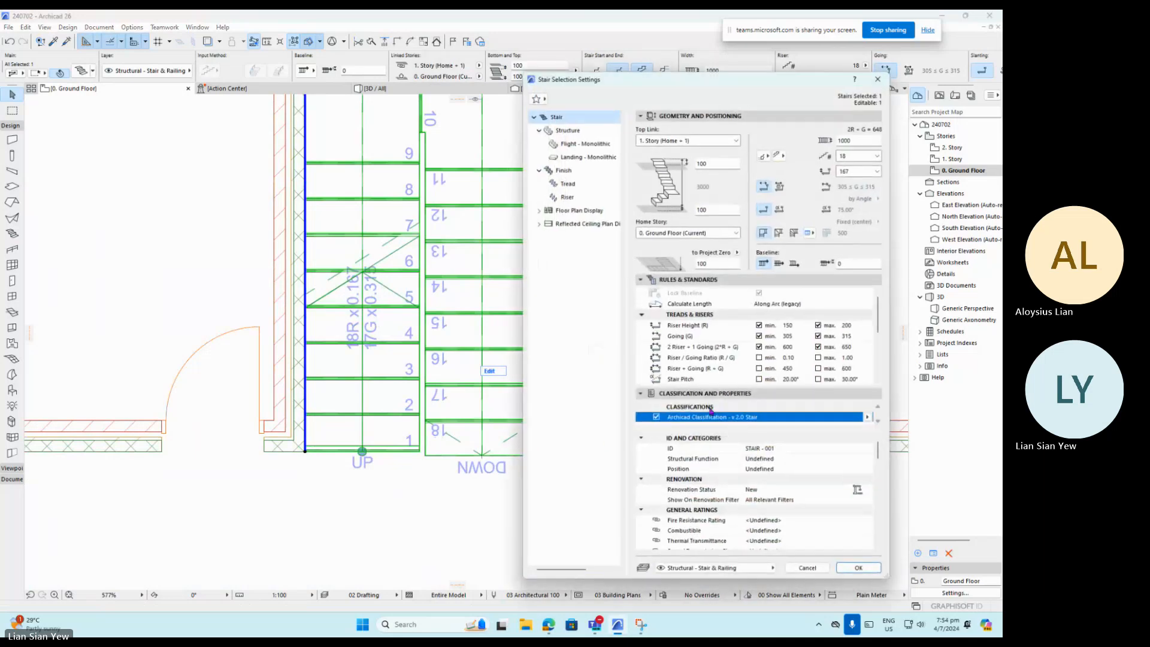
Lower the stair's minimum going to 300 mm in its treads and risers rules.
key(ctrl+t)
click(799, 338)
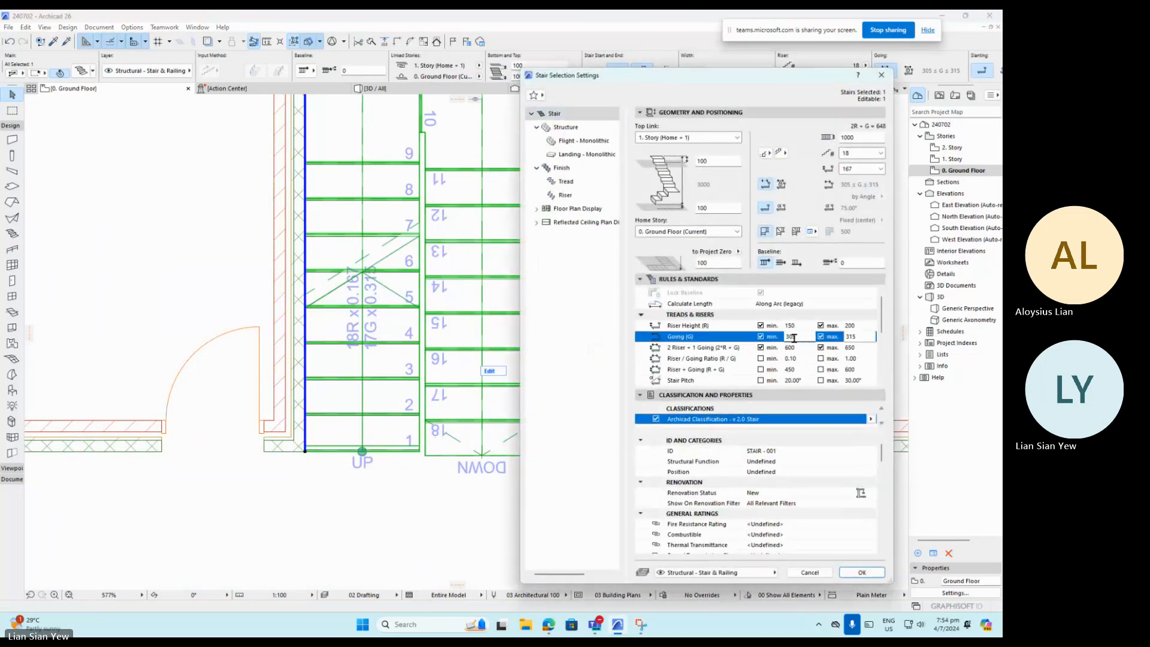
key(BackSpace)
text(0)
click(848, 573)
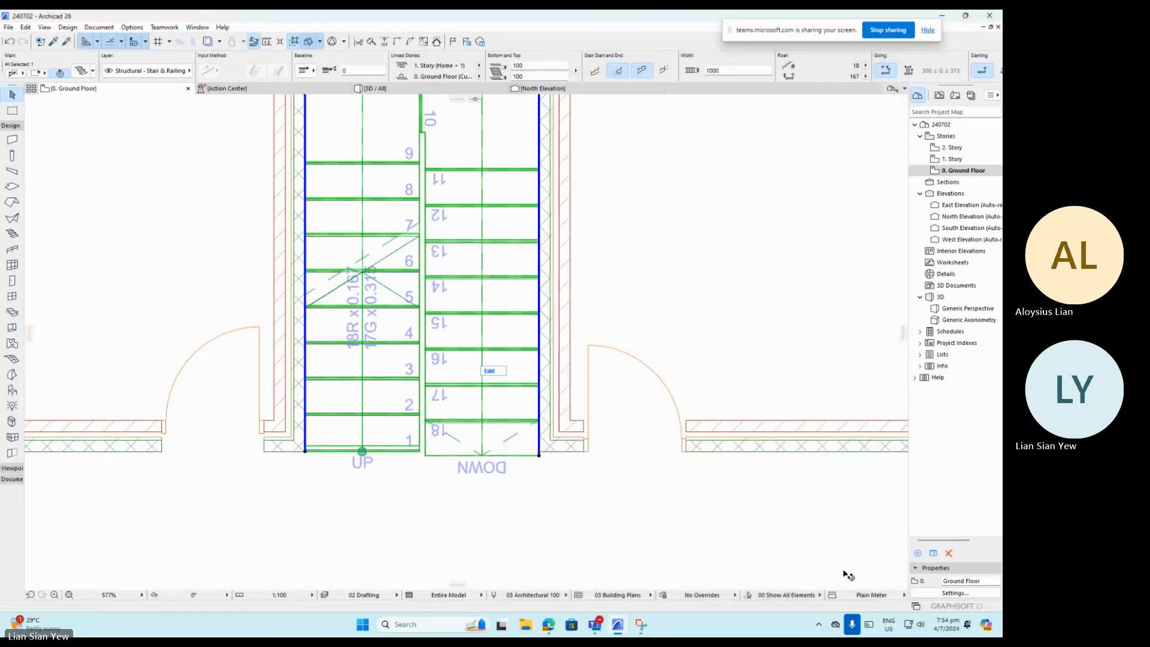
Reduce the stair's maximum going to 300 mm in its selection settings.
key(ctrl+t)
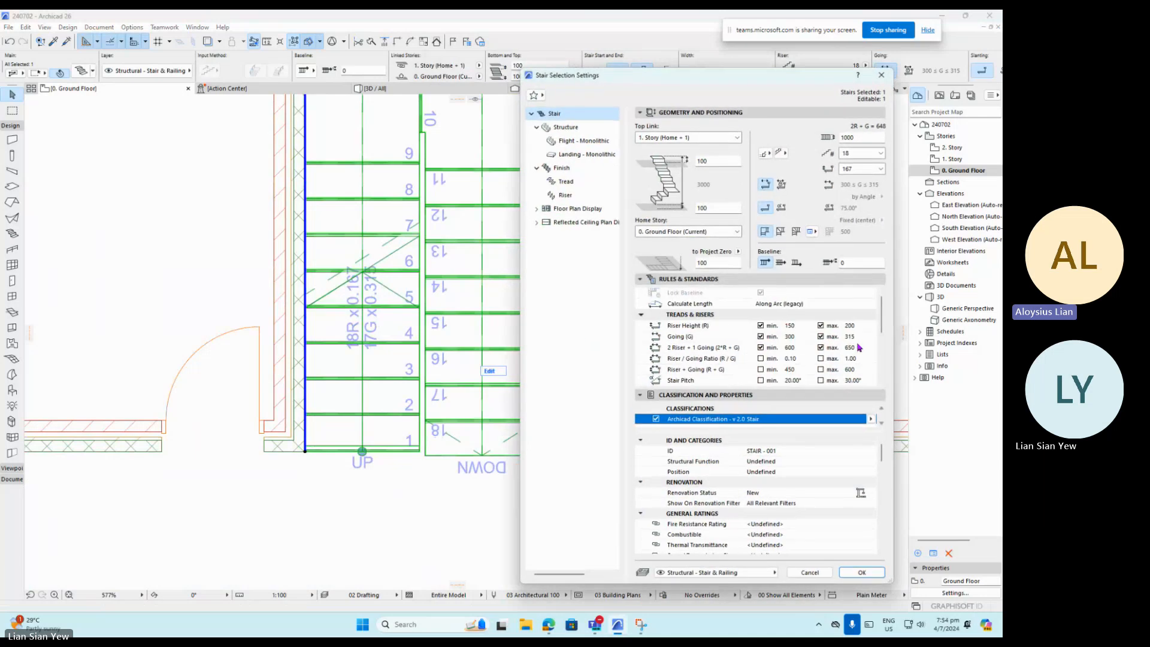
click(853, 336)
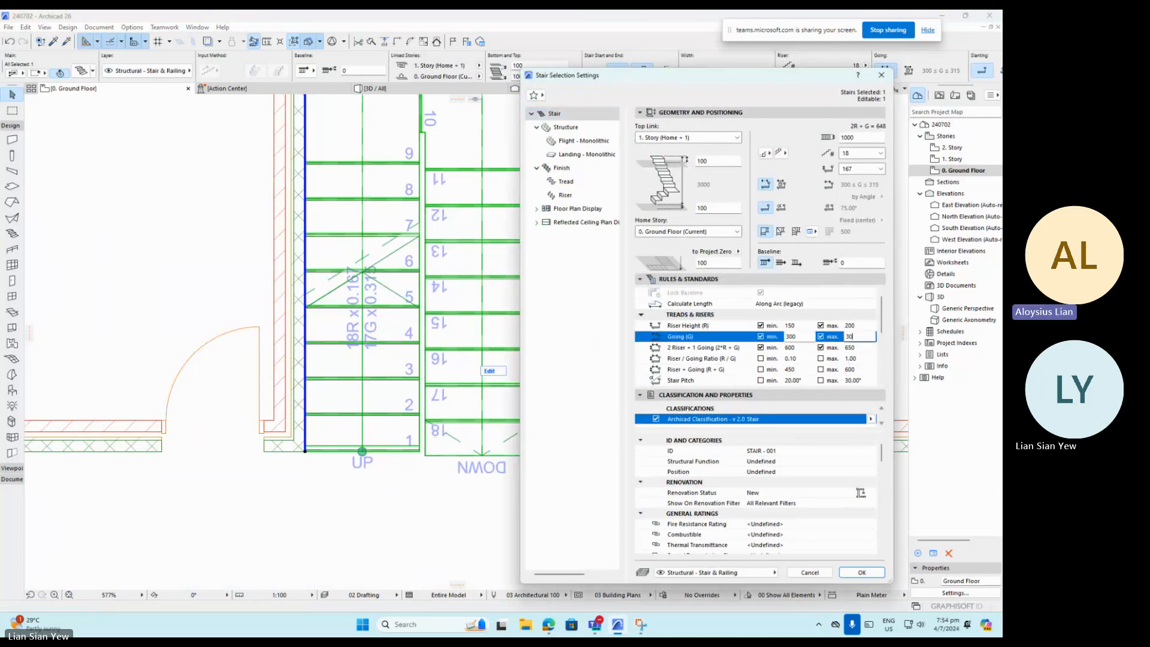
click(861, 572)
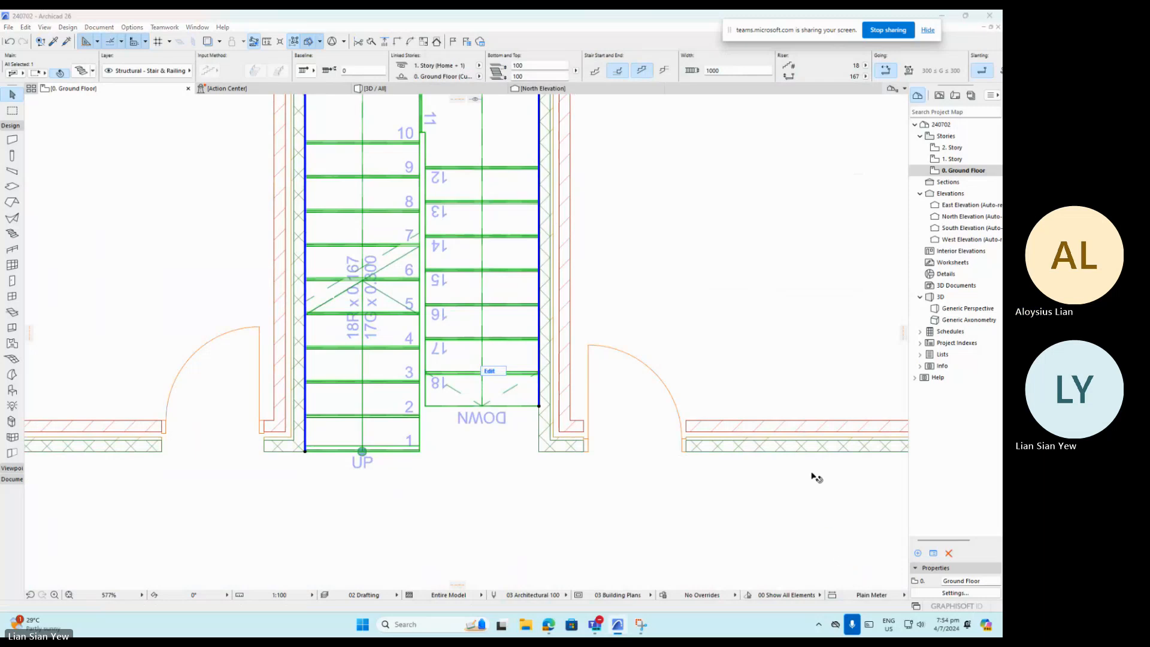
Set the stair's maximum going to 310 mm in its treads and risers rules.
key(ctrl+t)
click(850, 337)
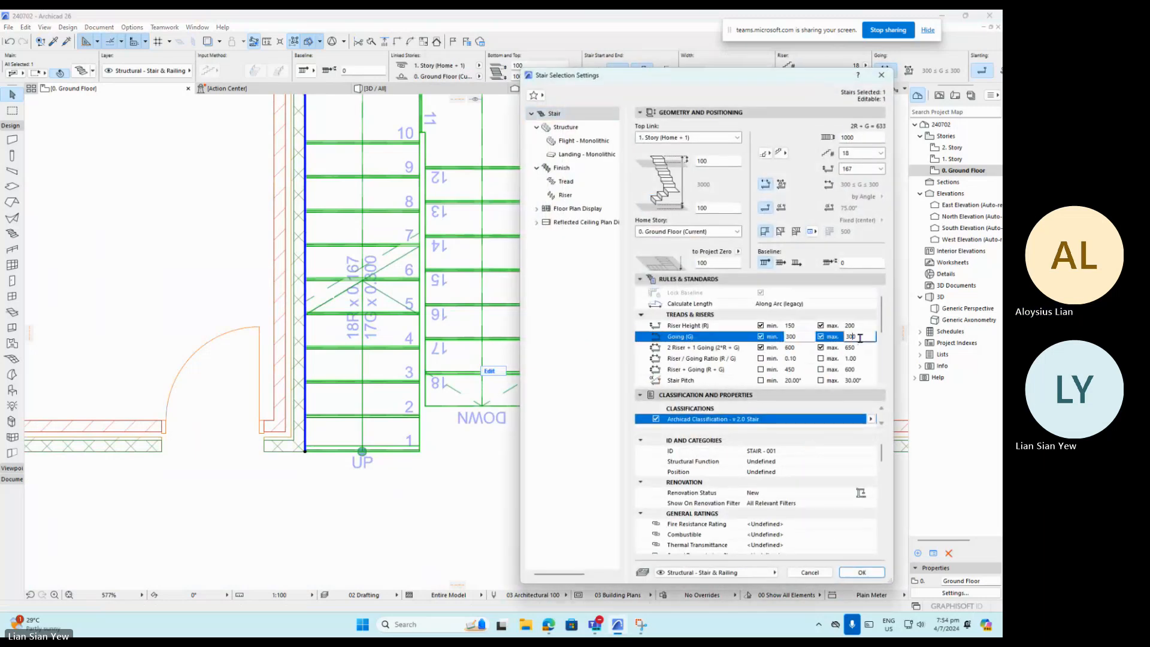
text(31)
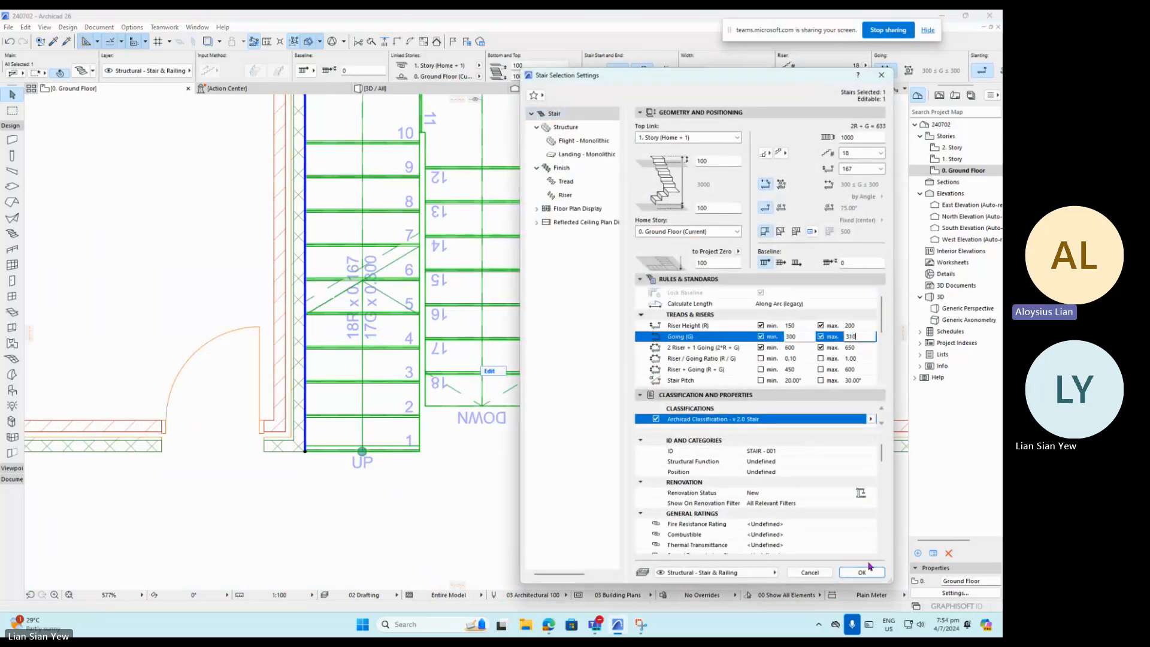
click(863, 572)
Reduce the stair's riser height to 158 mm in its selection settings.
scroll(718, 479, down, 1)
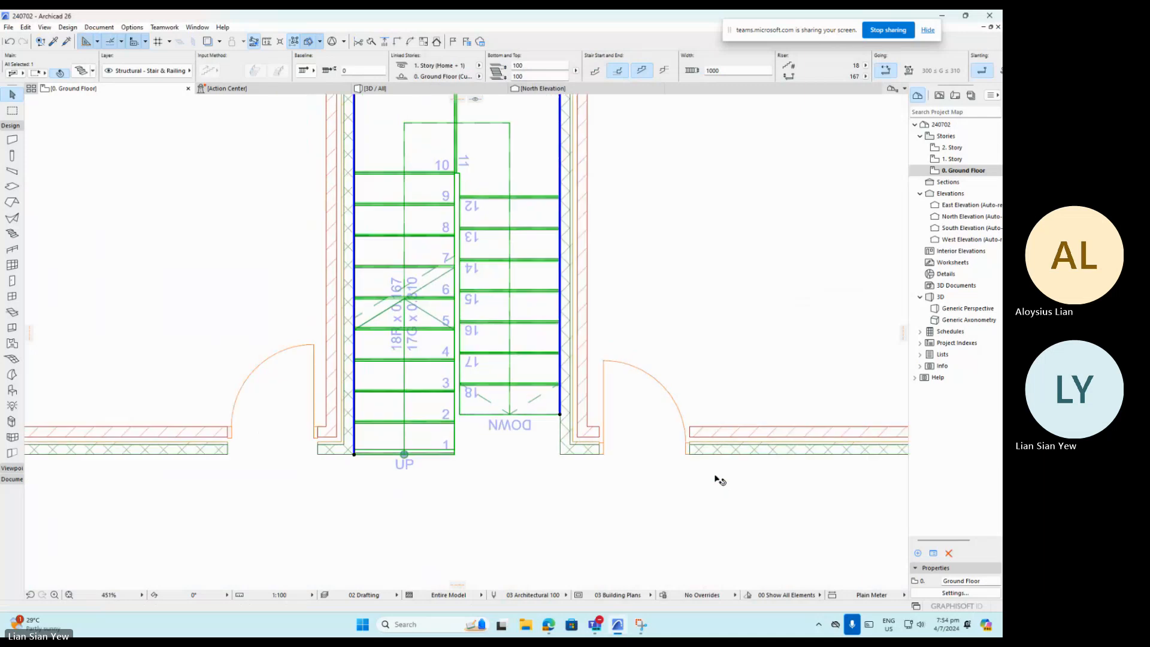
scroll(707, 455, down, 2)
scroll(624, 387, up, 3)
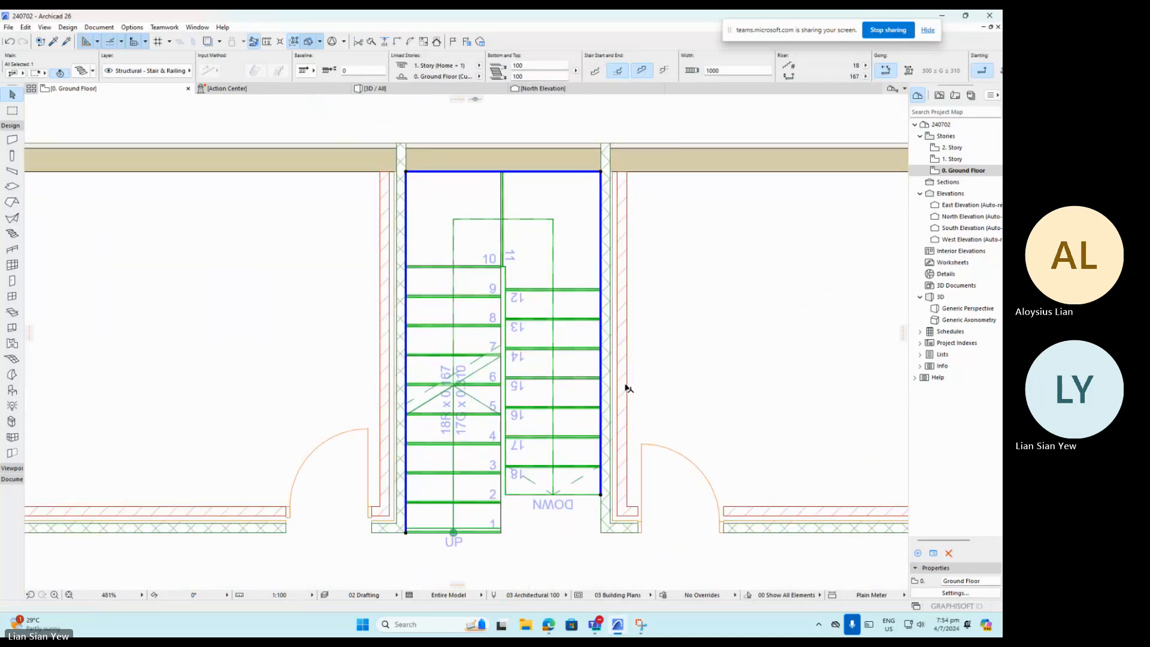
double_click(606, 408)
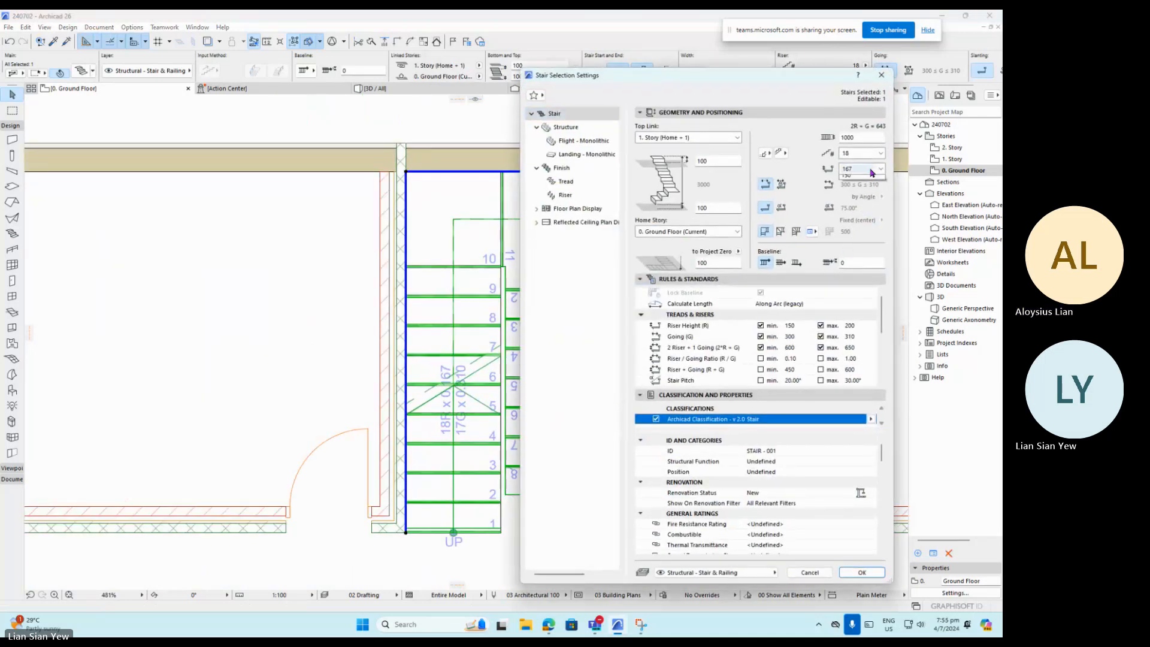
click(868, 193)
click(861, 572)
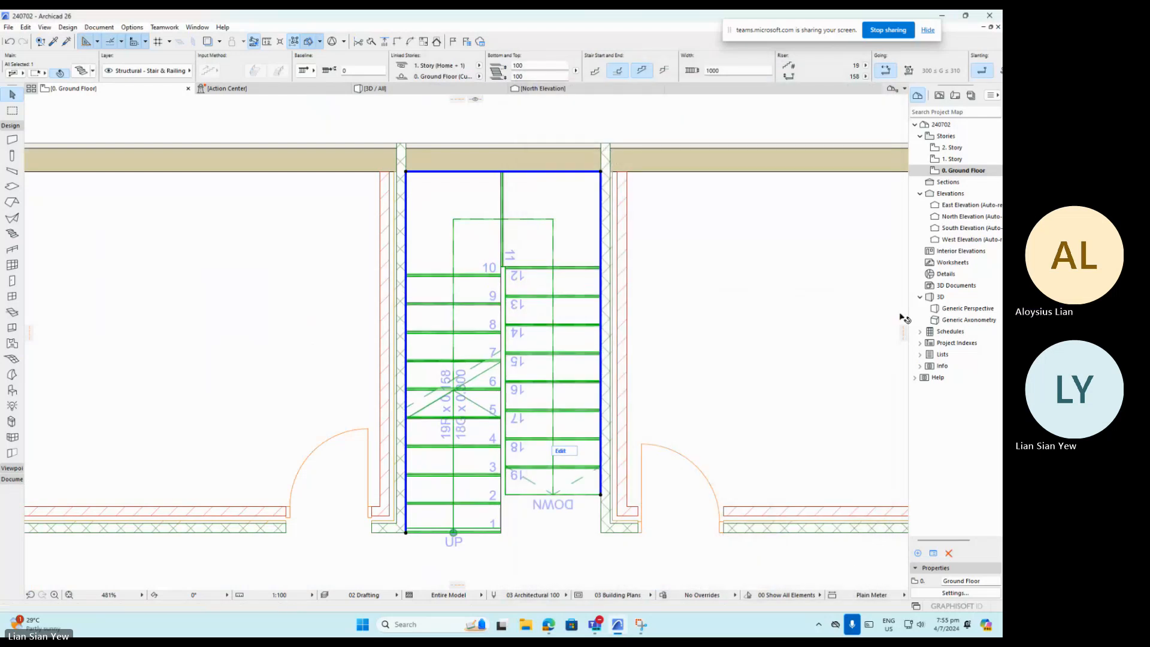
Set the stair's riser height to 150 mm and stretch the end of its upper flight to line up with the first step.
key(ctrl+t)
click(869, 197)
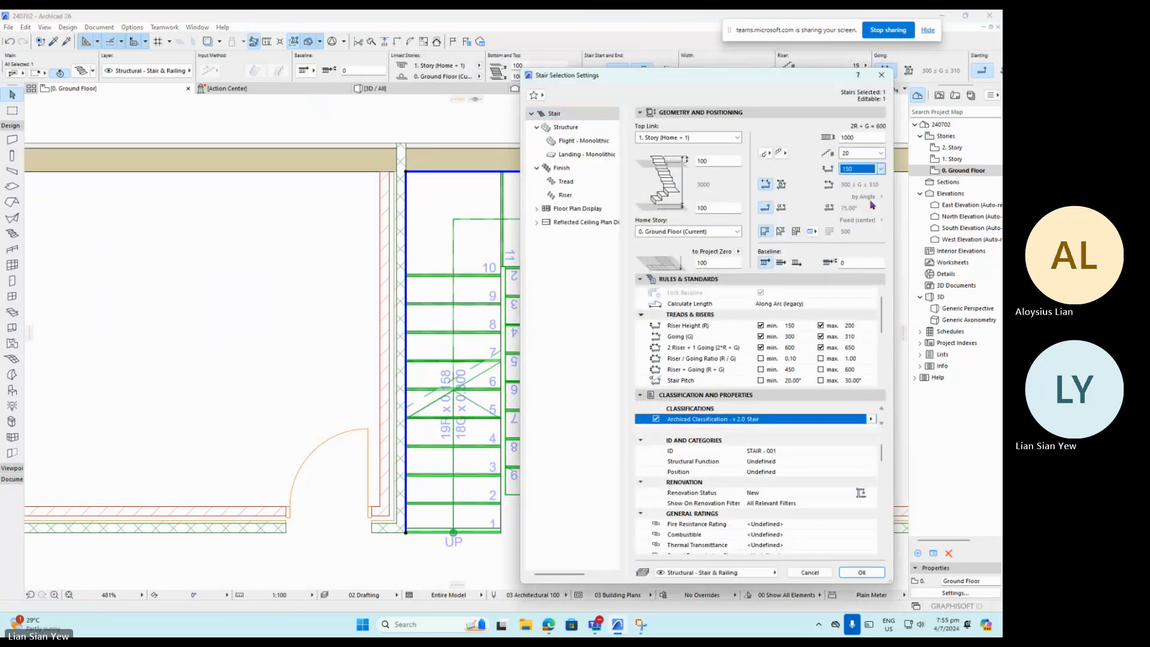
click(861, 572)
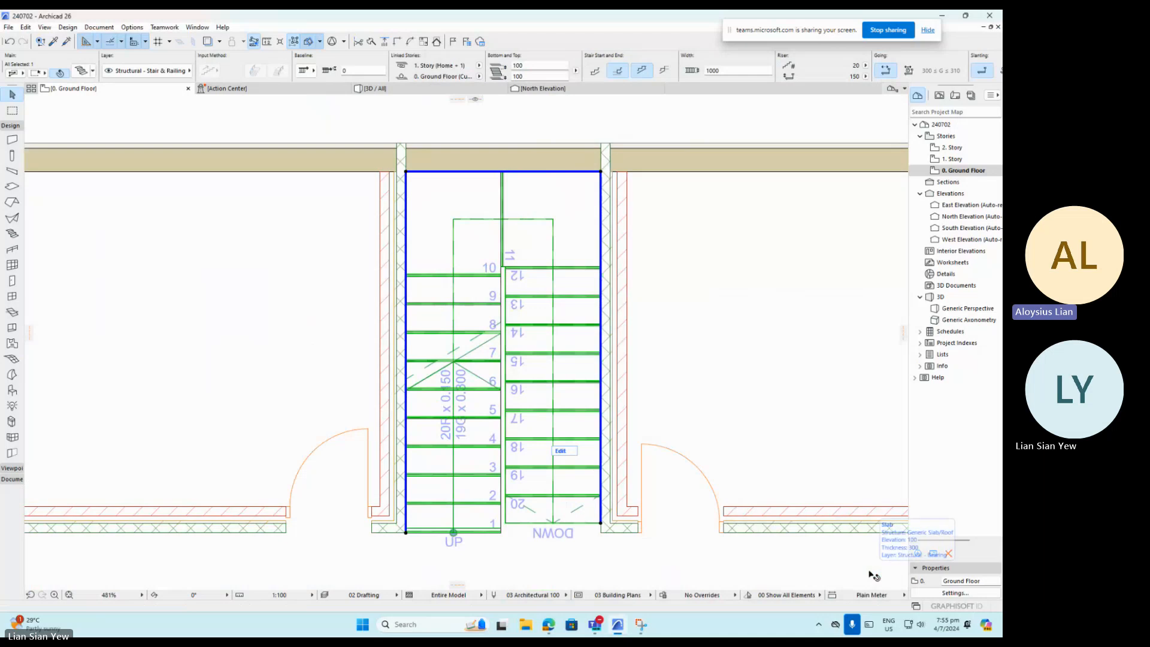
click(600, 524)
click(601, 532)
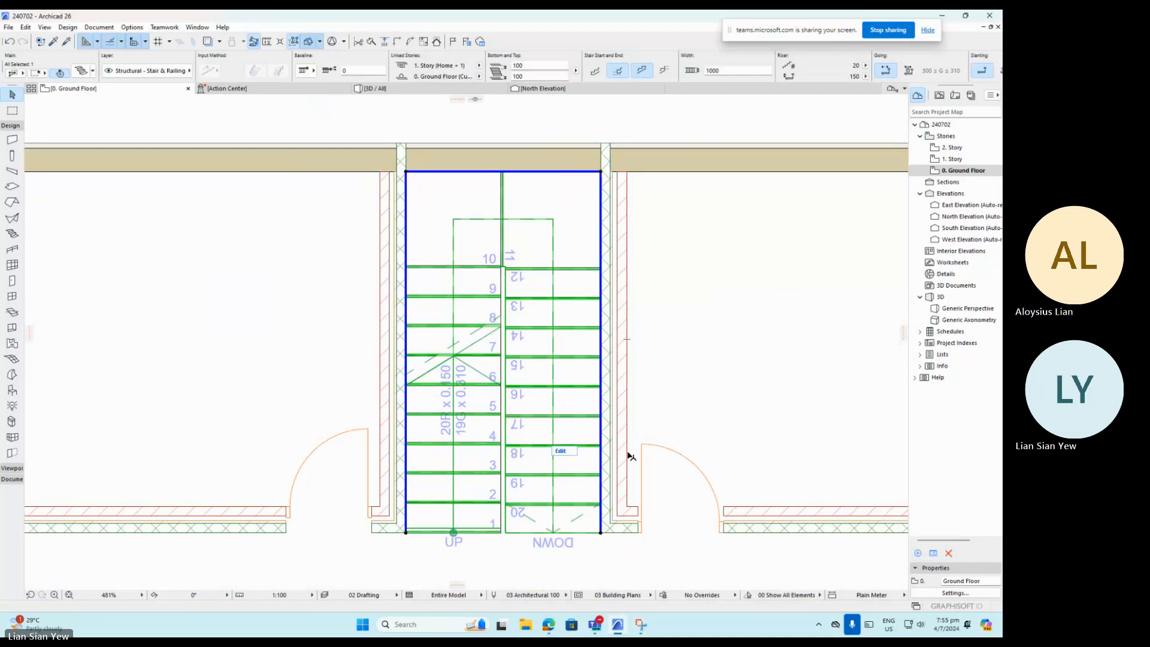
Examine the turning stair in the 3D view, checking both flights and the landing between the corridor walls.
scroll(595, 380, down, 5)
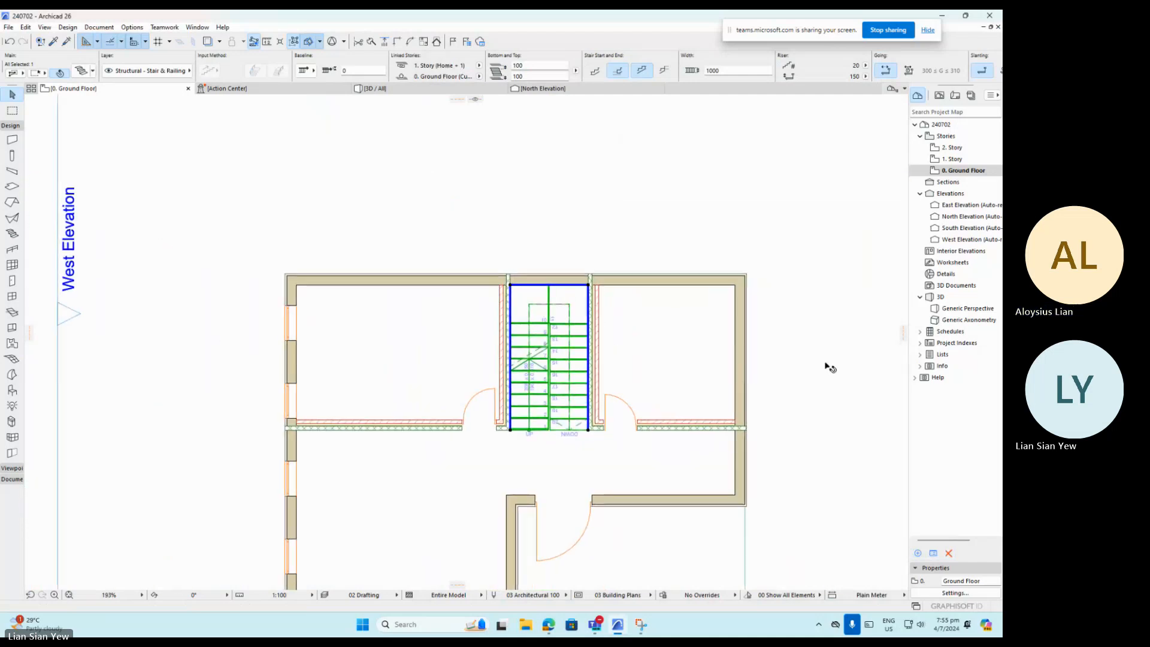
click(827, 366)
scroll(668, 376, up, 5)
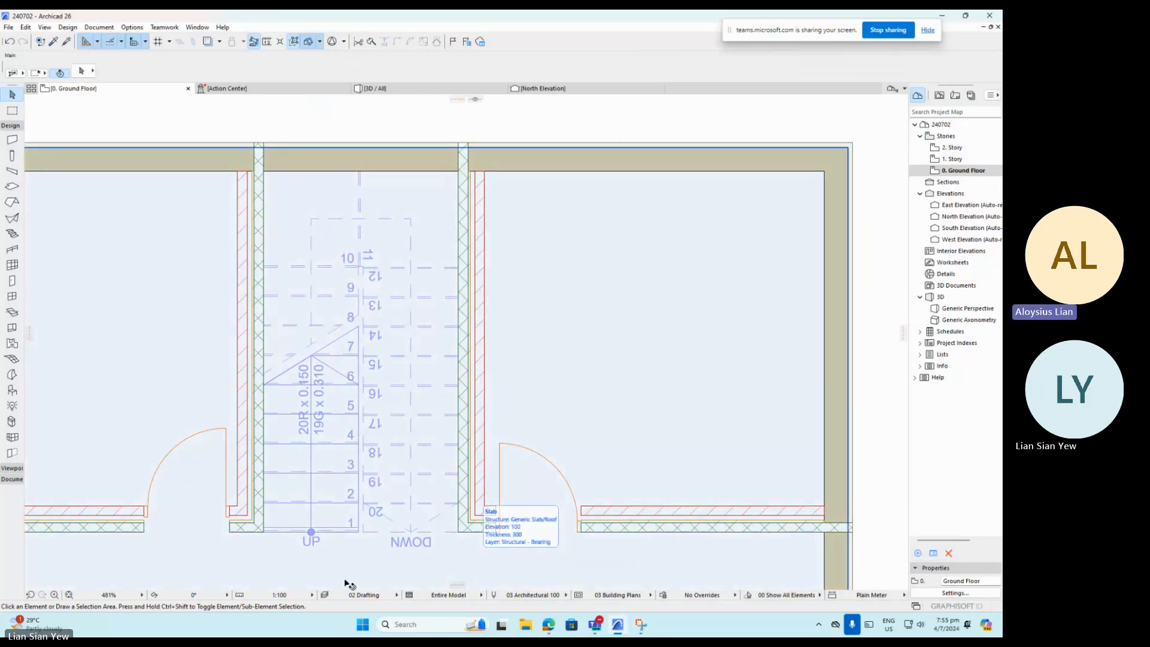
key(F3)
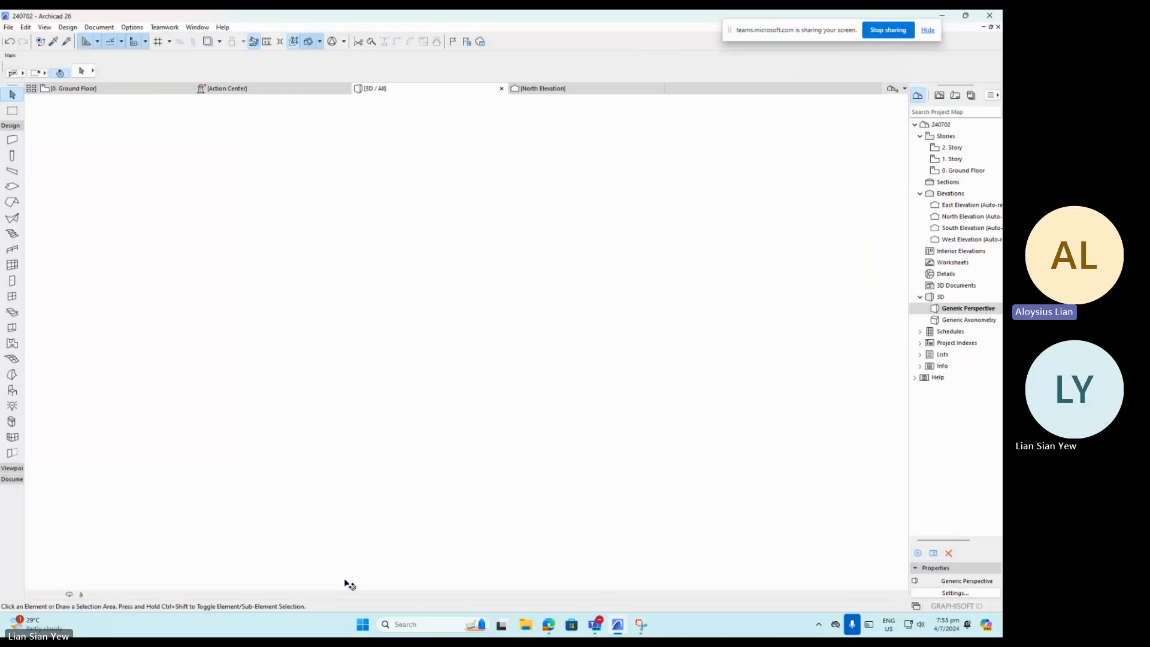
scroll(609, 227, down, 2)
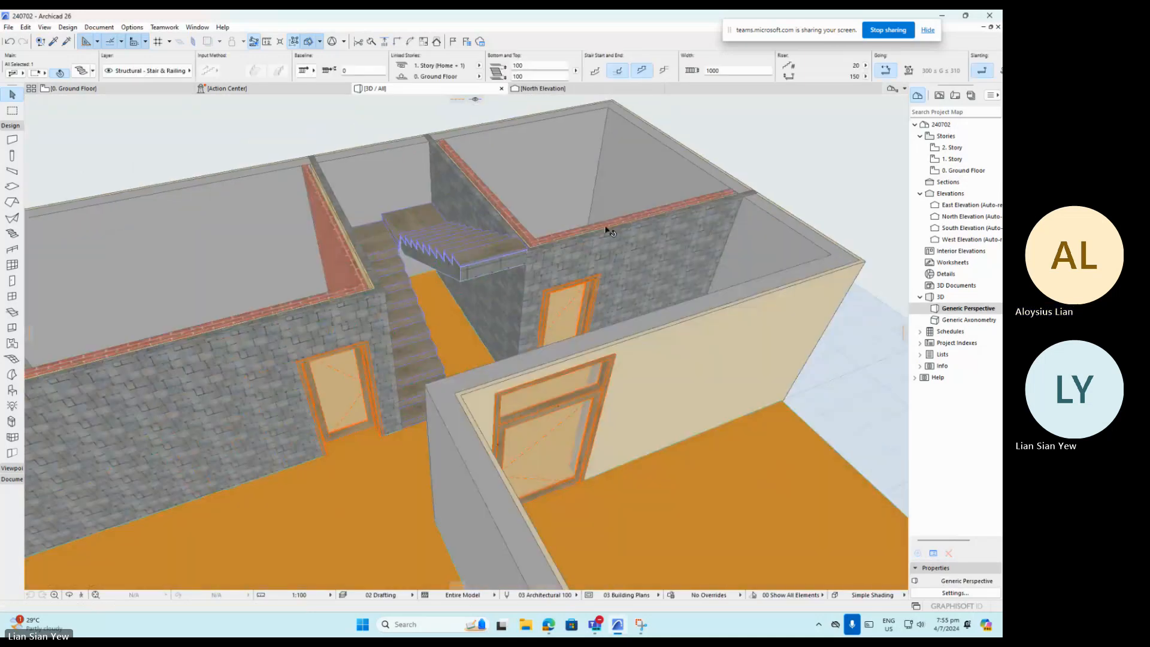
scroll(330, 263, up, 2)
click(305, 115)
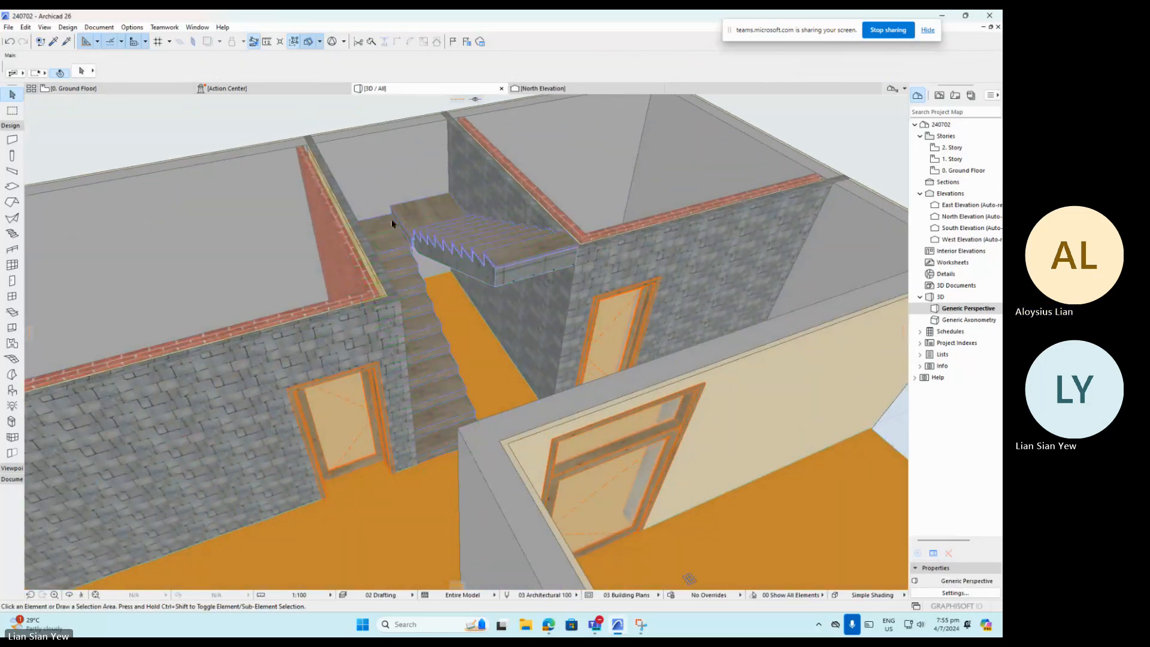
shift+middle_drag(480, 326, 503, 337)
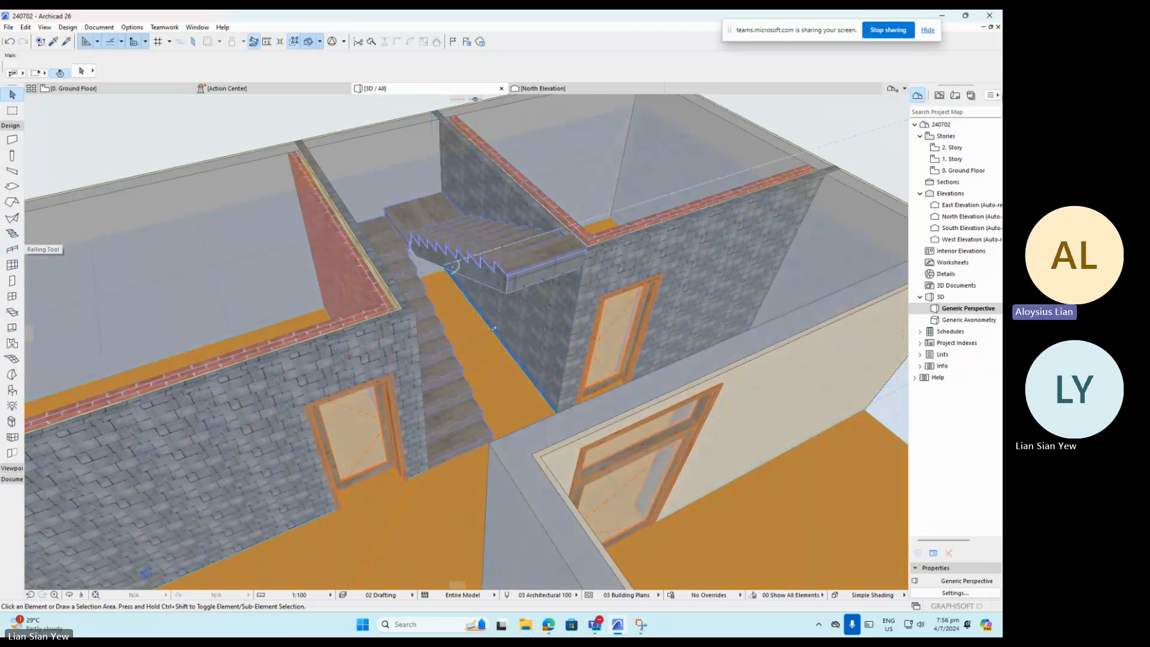
On the ground floor plan, draw a railing around the stair's outer boundary from the first step to the end of the upper flight.
click(92, 90)
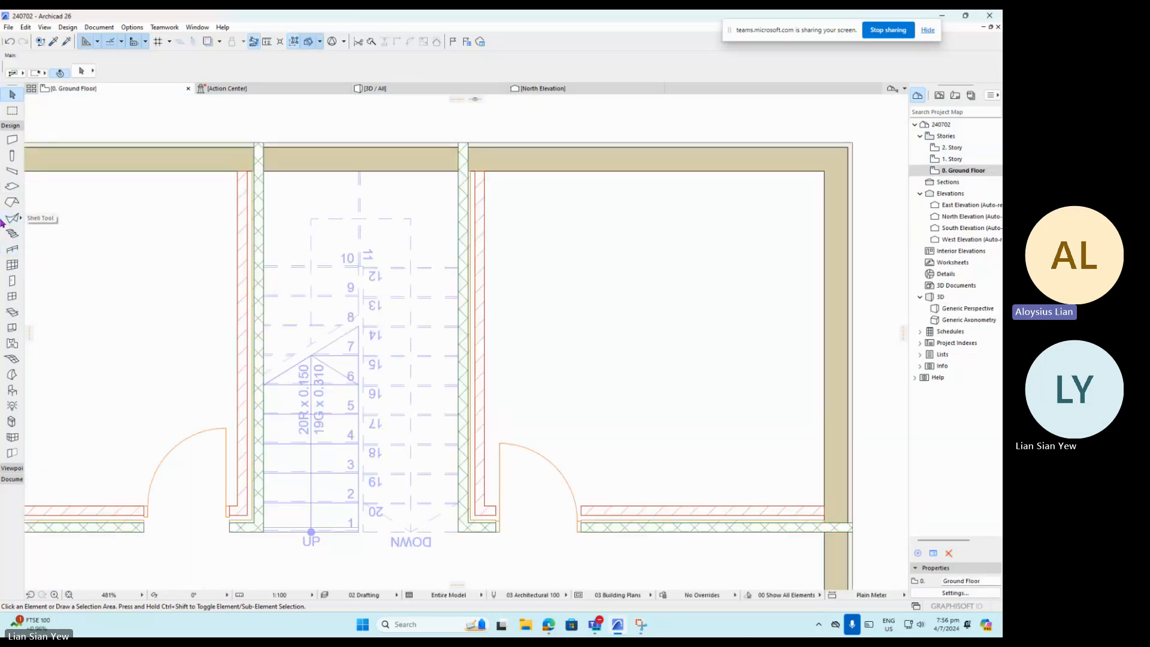
click(12, 250)
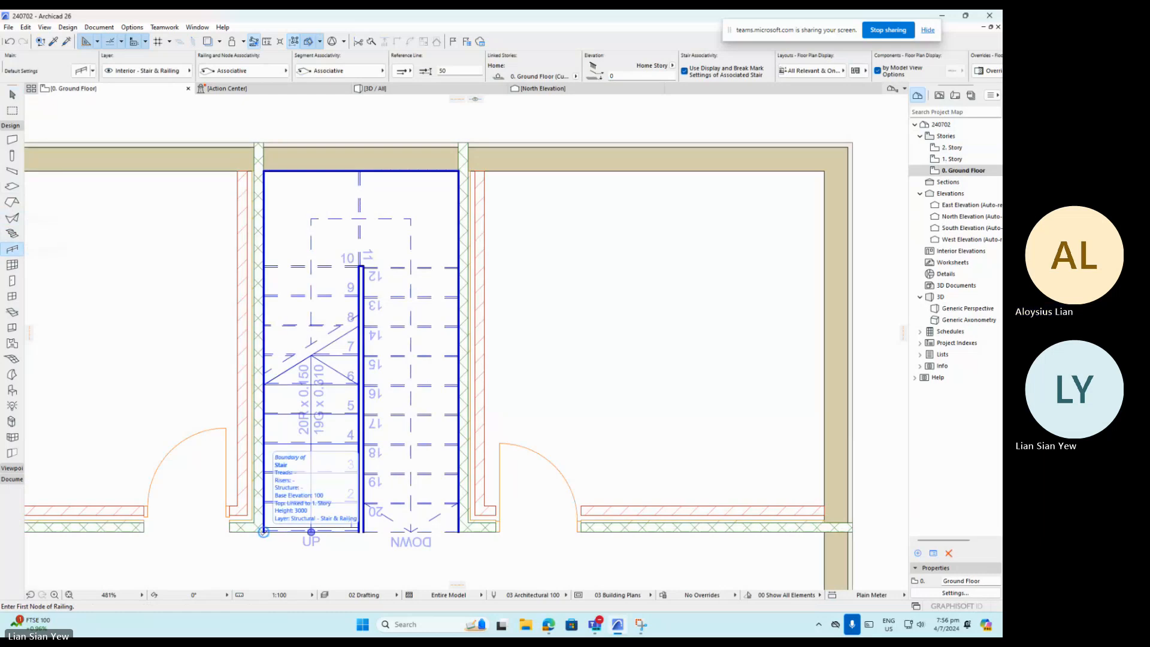
click(263, 531)
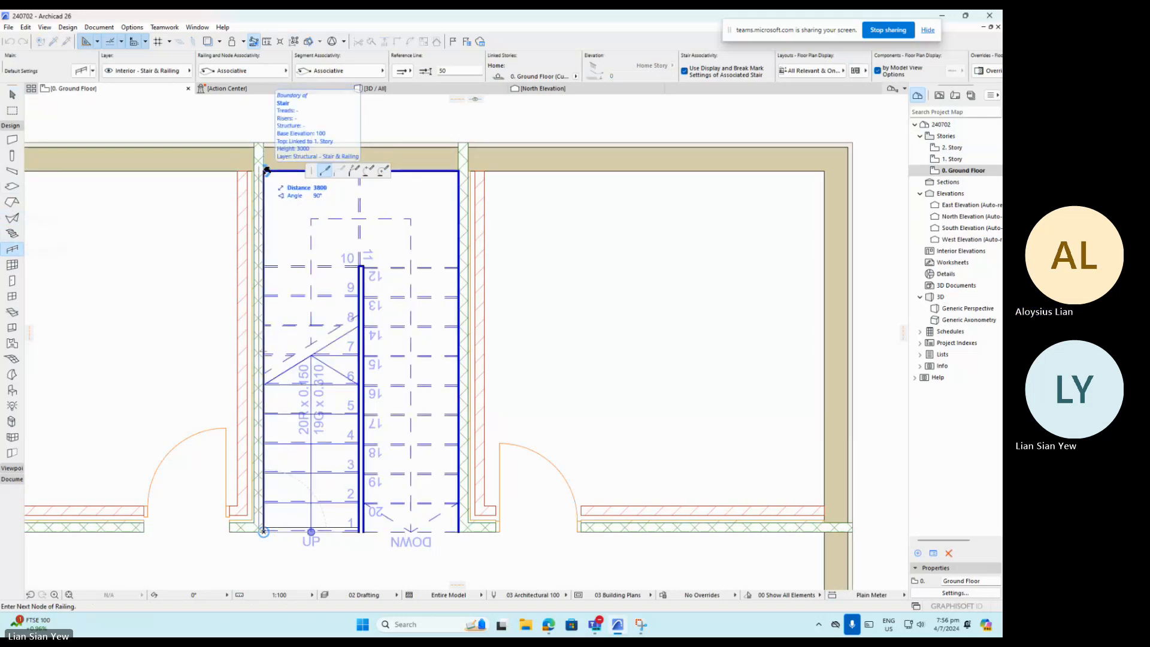
click(266, 171)
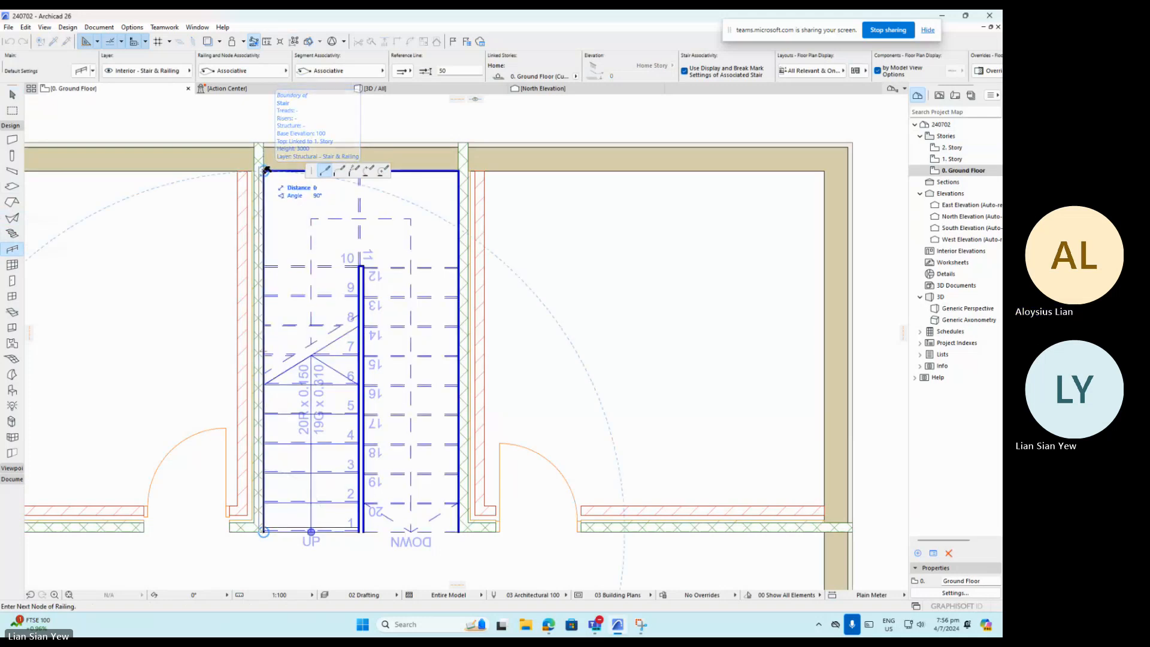
click(461, 170)
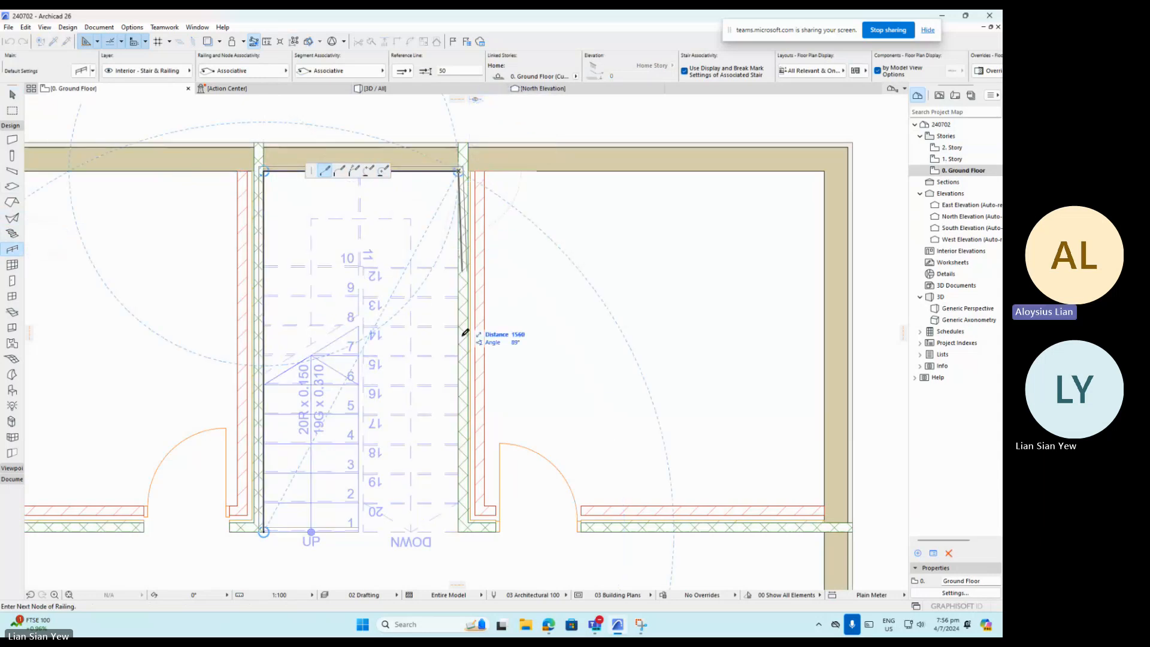
click(460, 529)
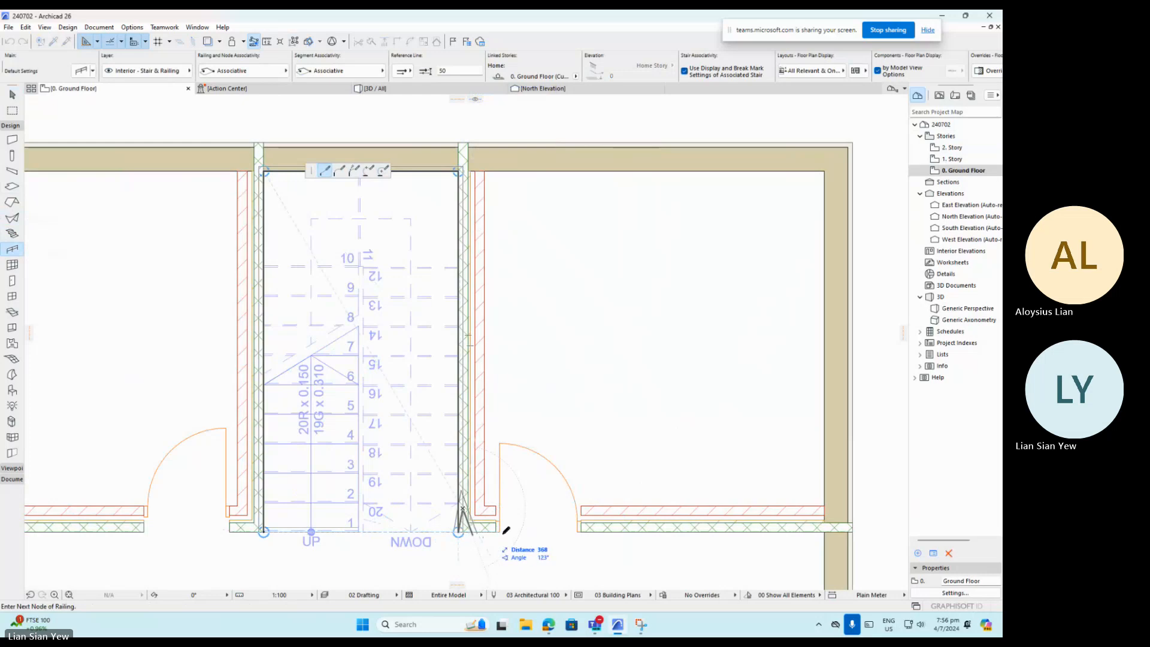
scroll(464, 541, up, 4)
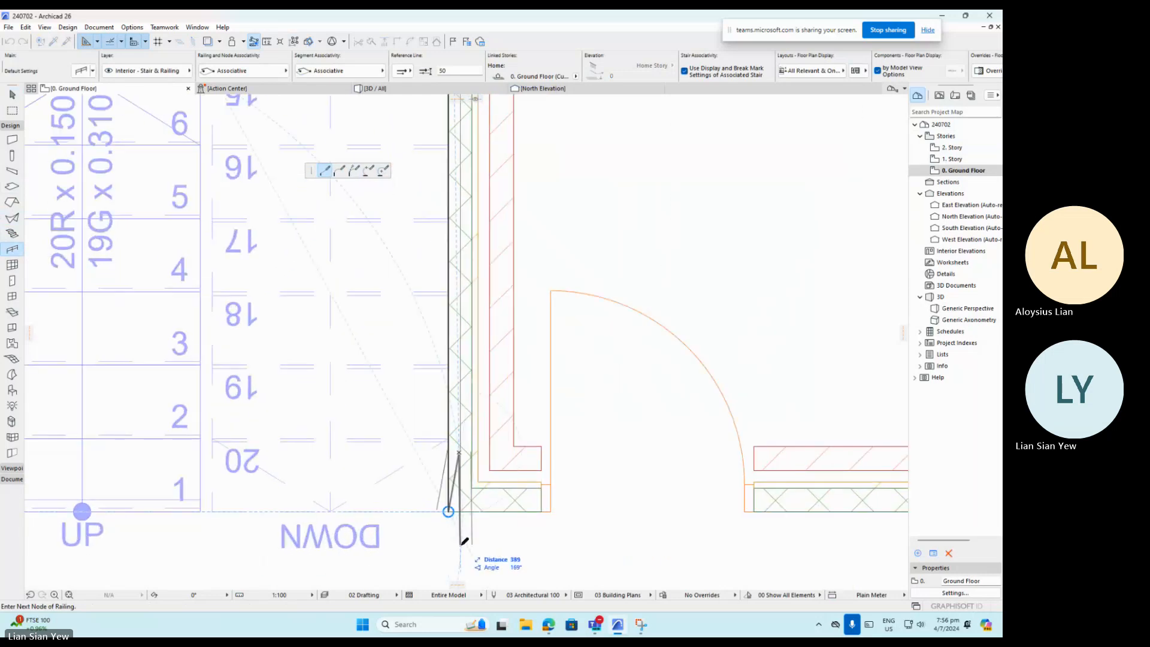
click(459, 543)
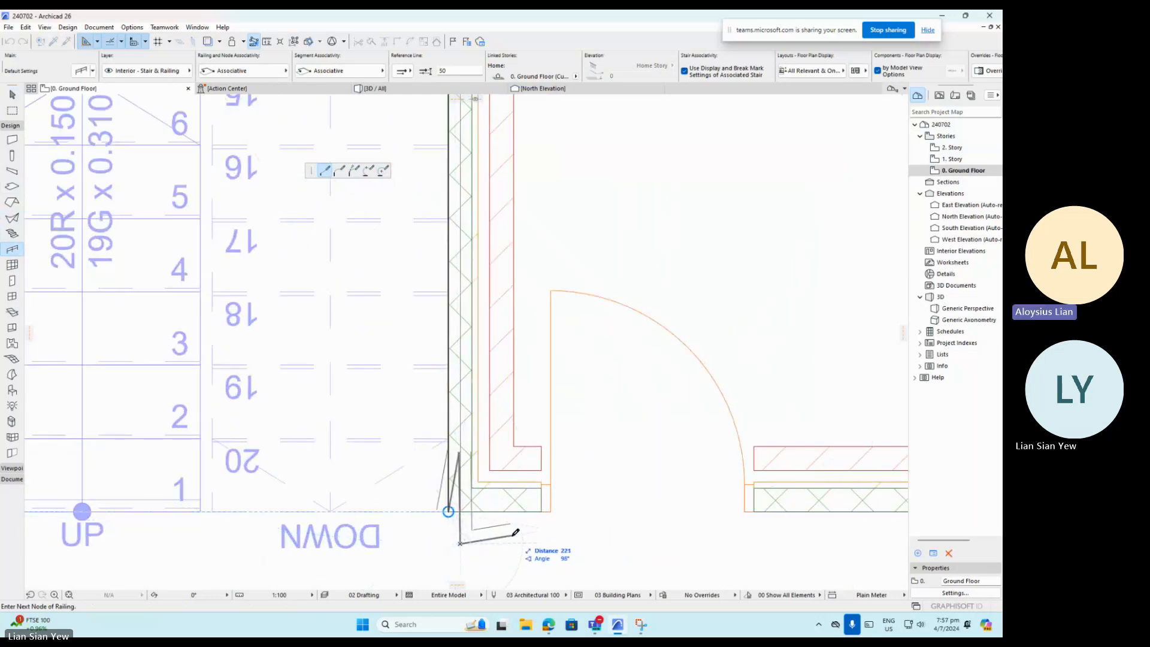
right_click(499, 537)
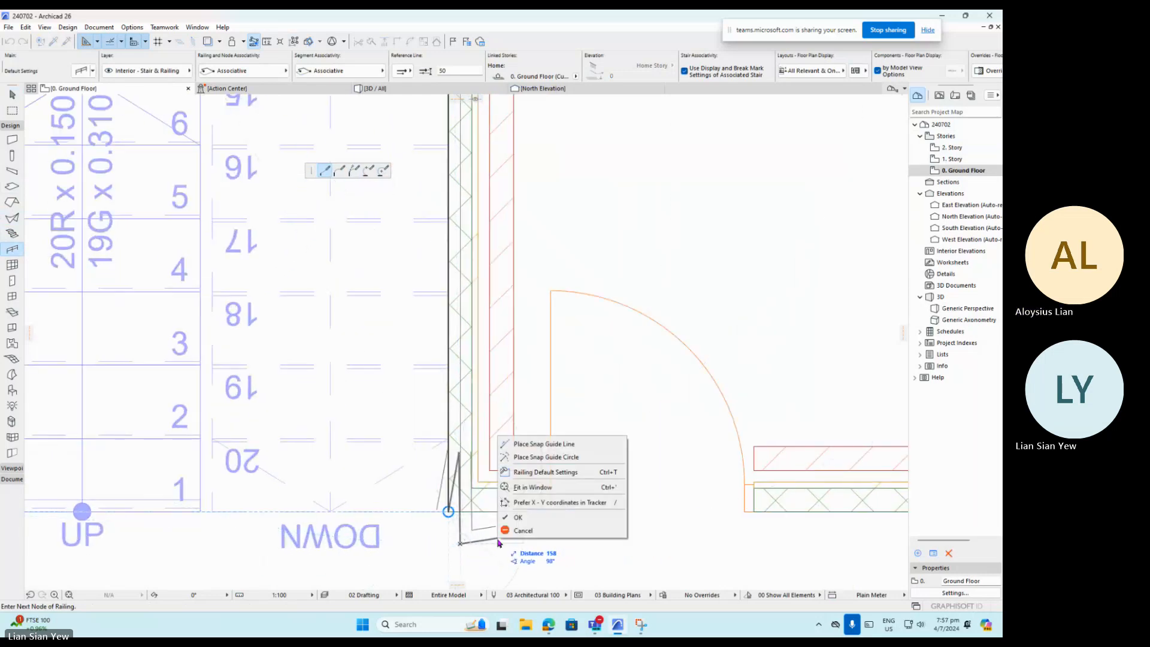
click(537, 518)
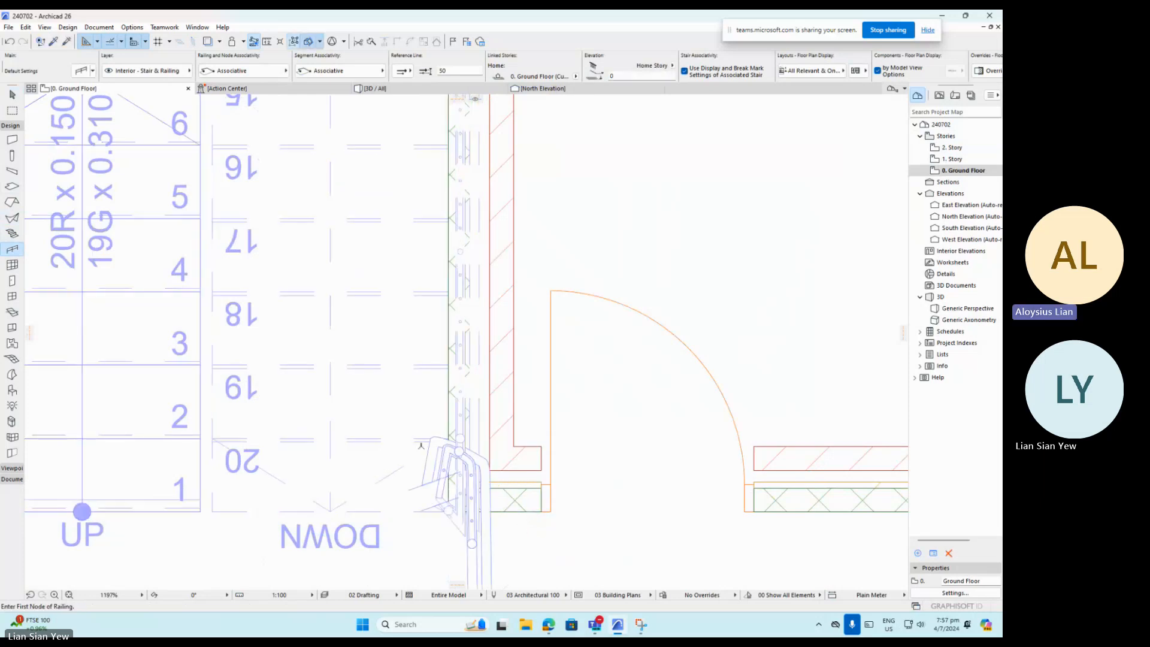
Select the railing and stretch its stray end nodes onto the stair's outer corner at the end of the upper flight.
scroll(455, 491, down, 4)
scroll(488, 537, up, 4)
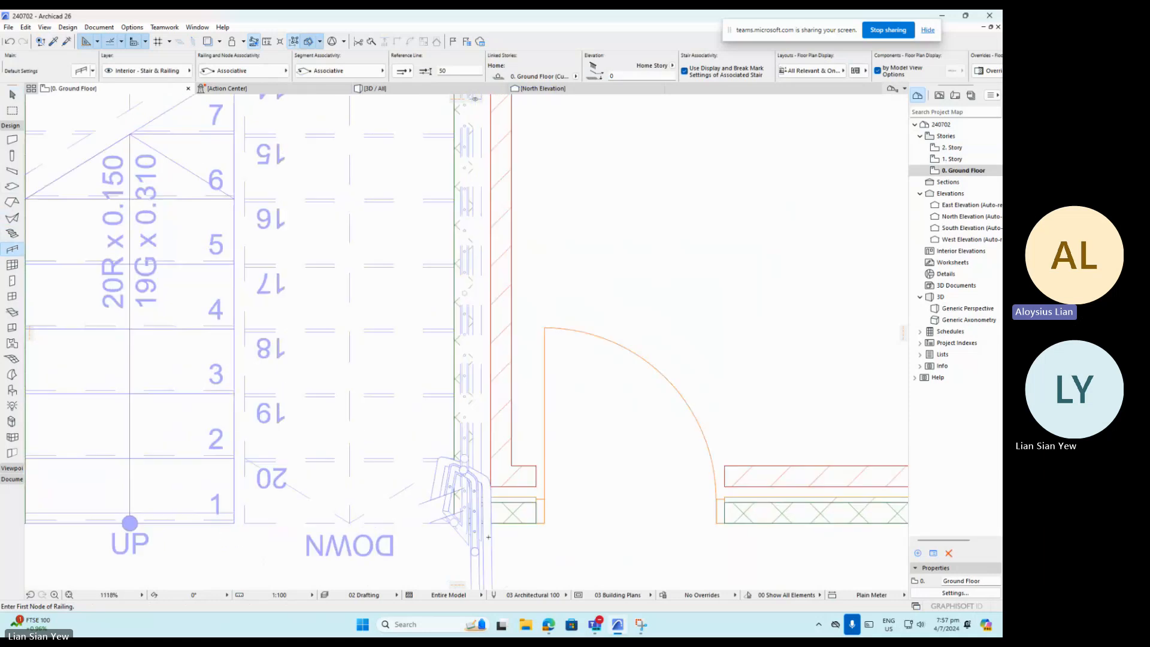
scroll(488, 537, up, 1)
click(13, 96)
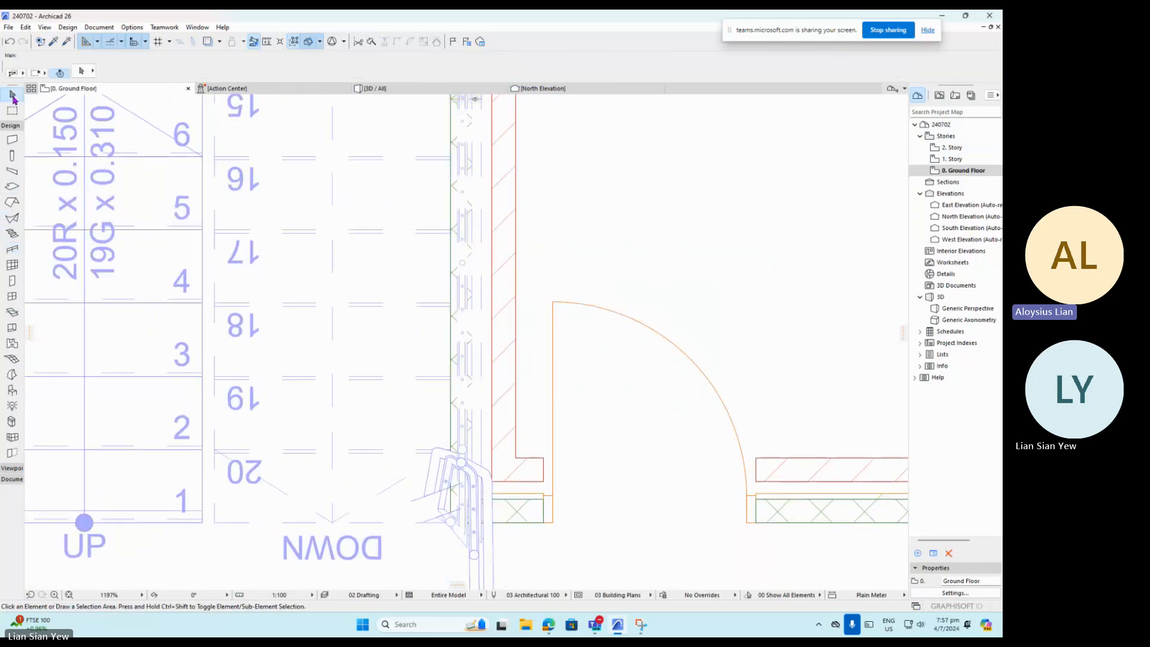
click(475, 555)
click(462, 555)
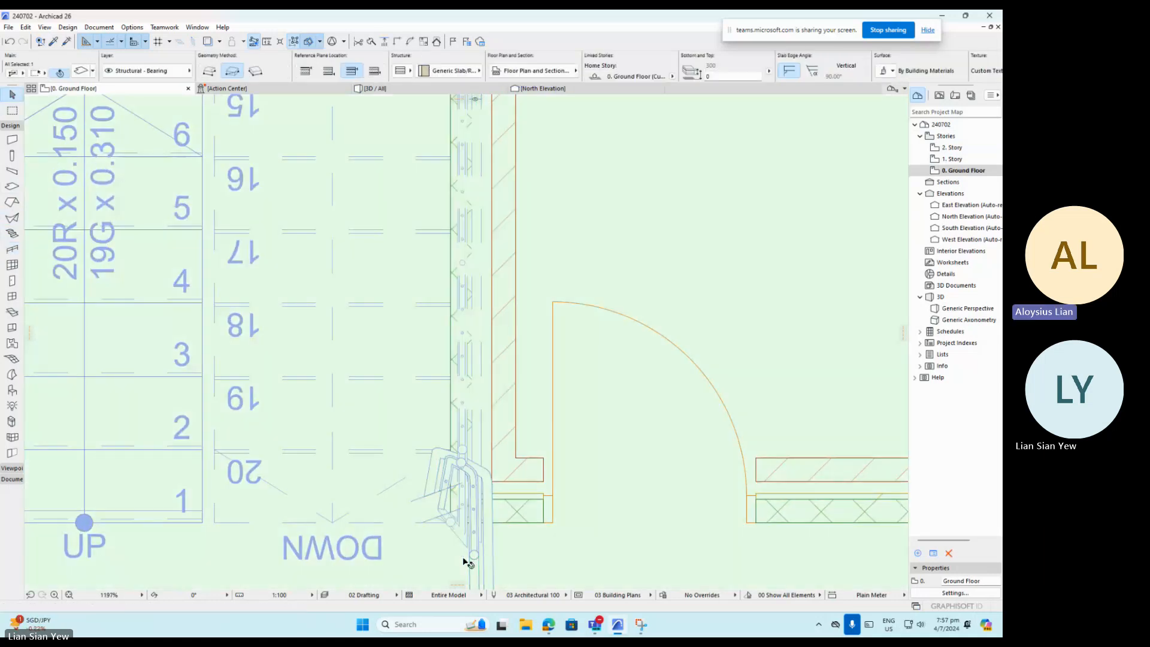
click(469, 552)
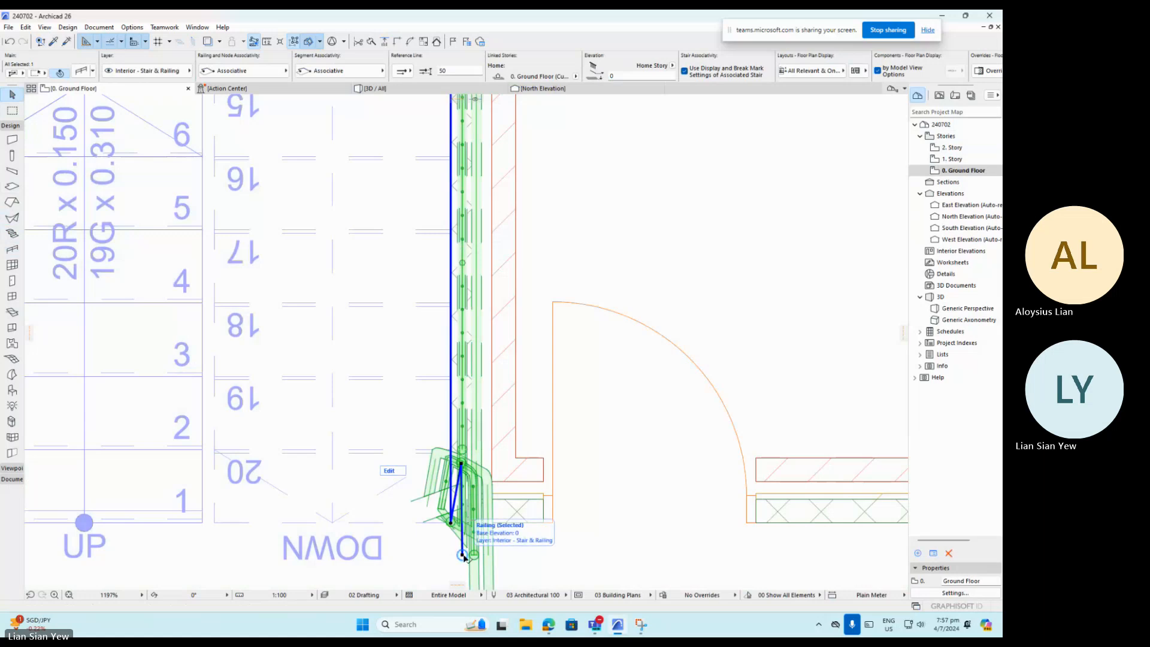
click(462, 555)
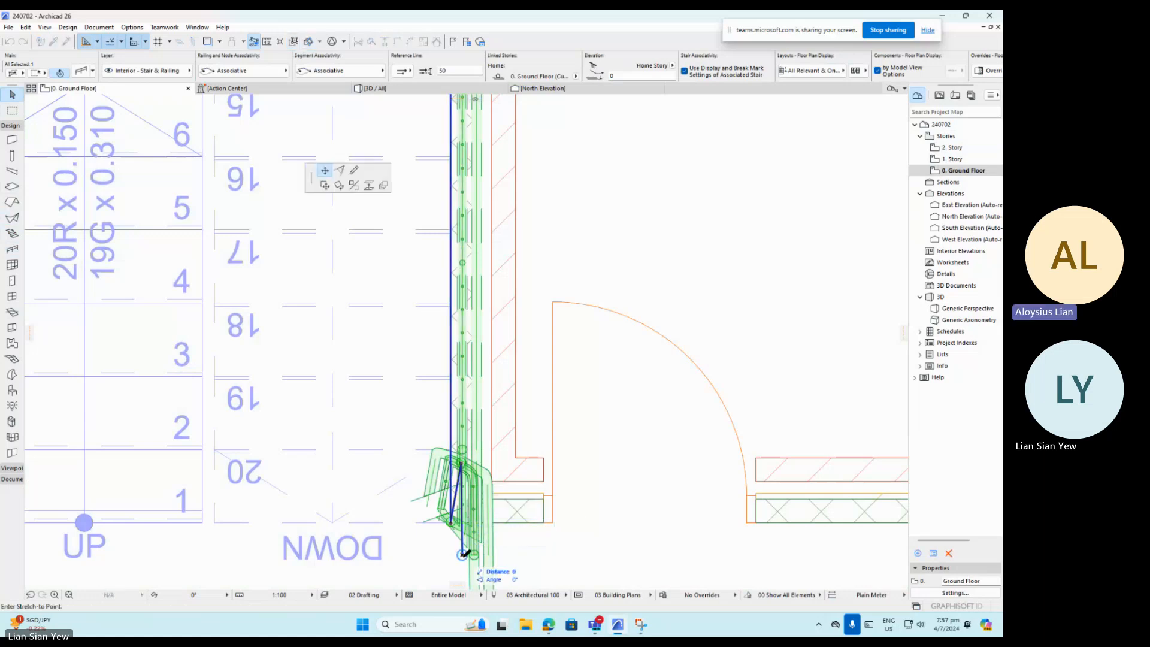
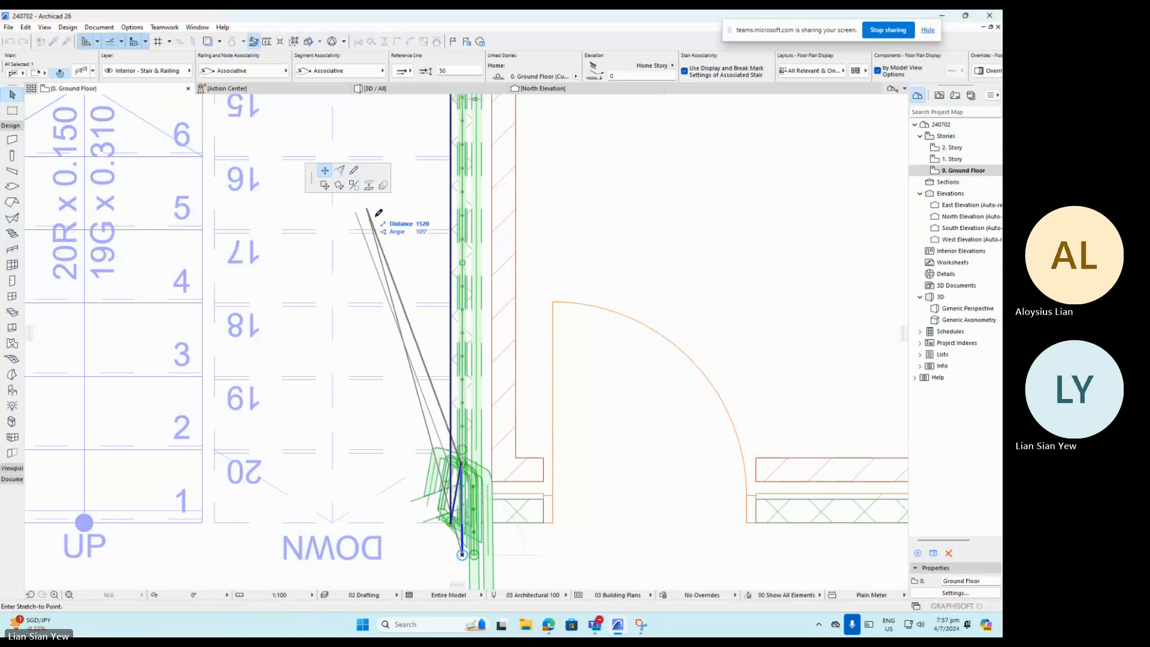
click(463, 460)
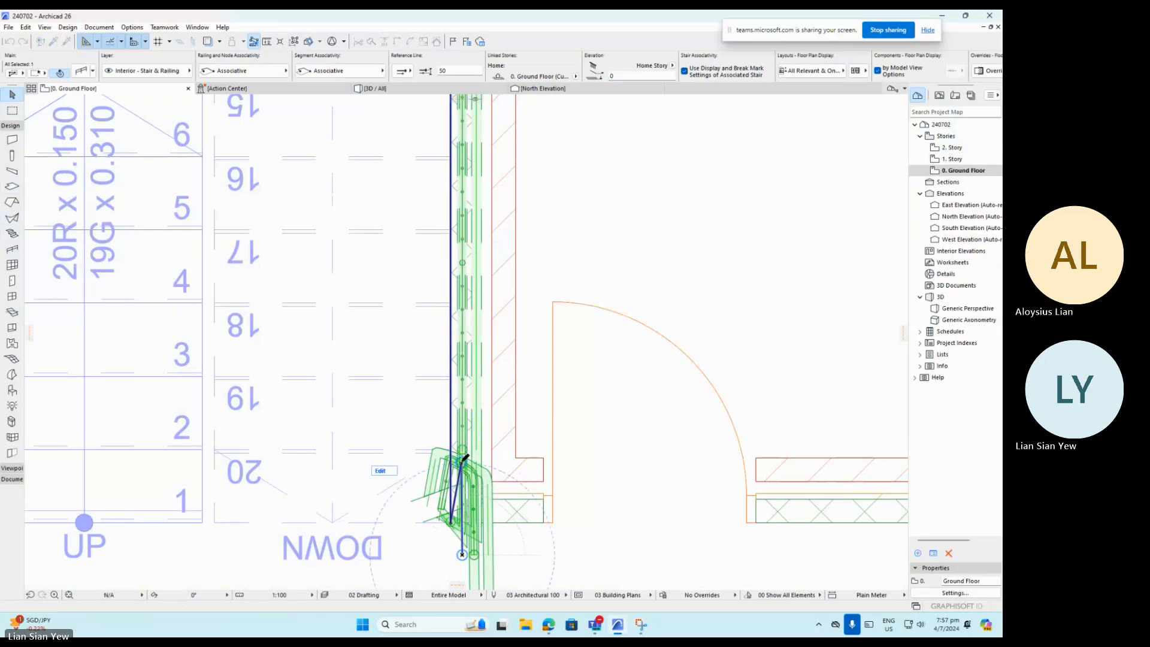
click(462, 465)
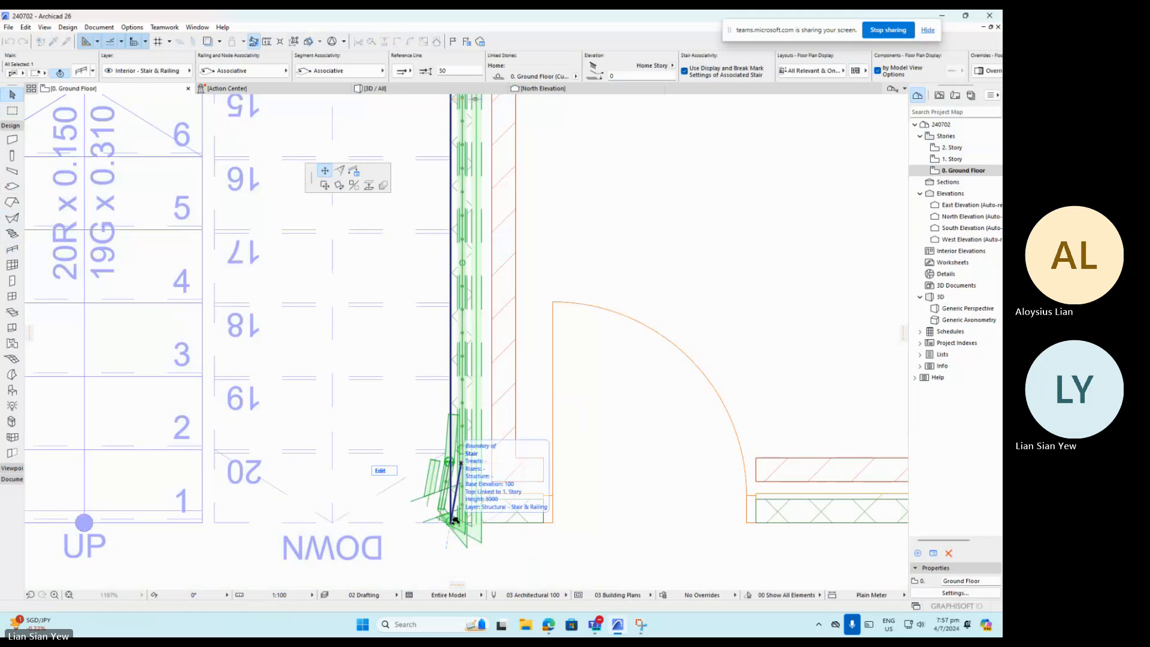
click(454, 520)
click(462, 464)
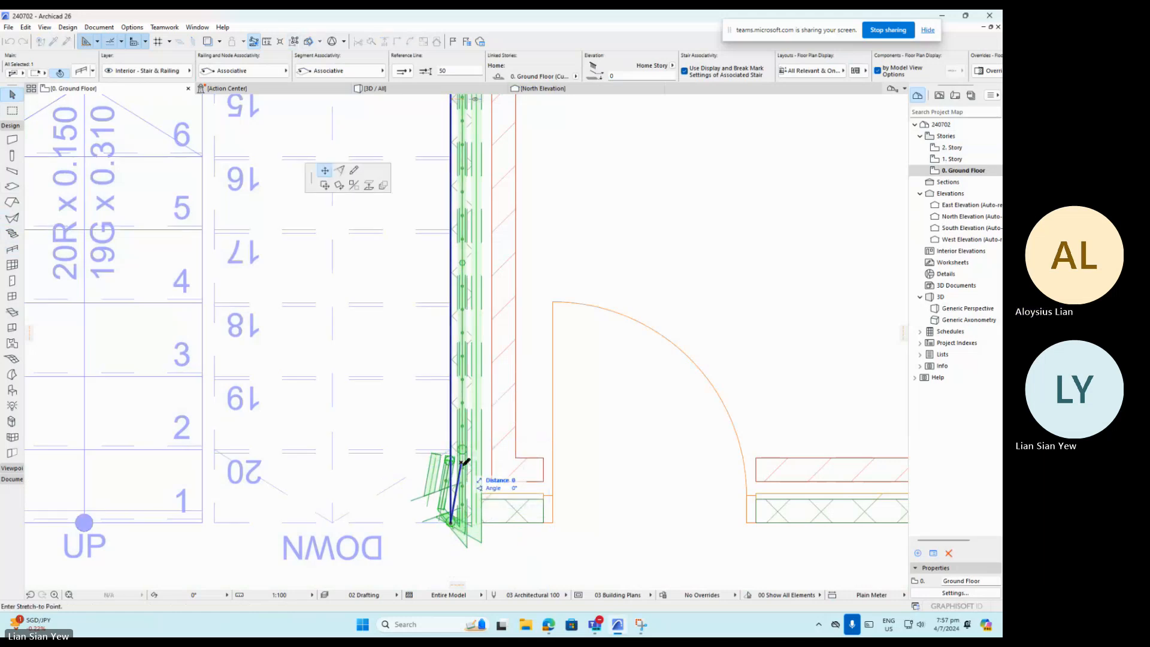
click(453, 519)
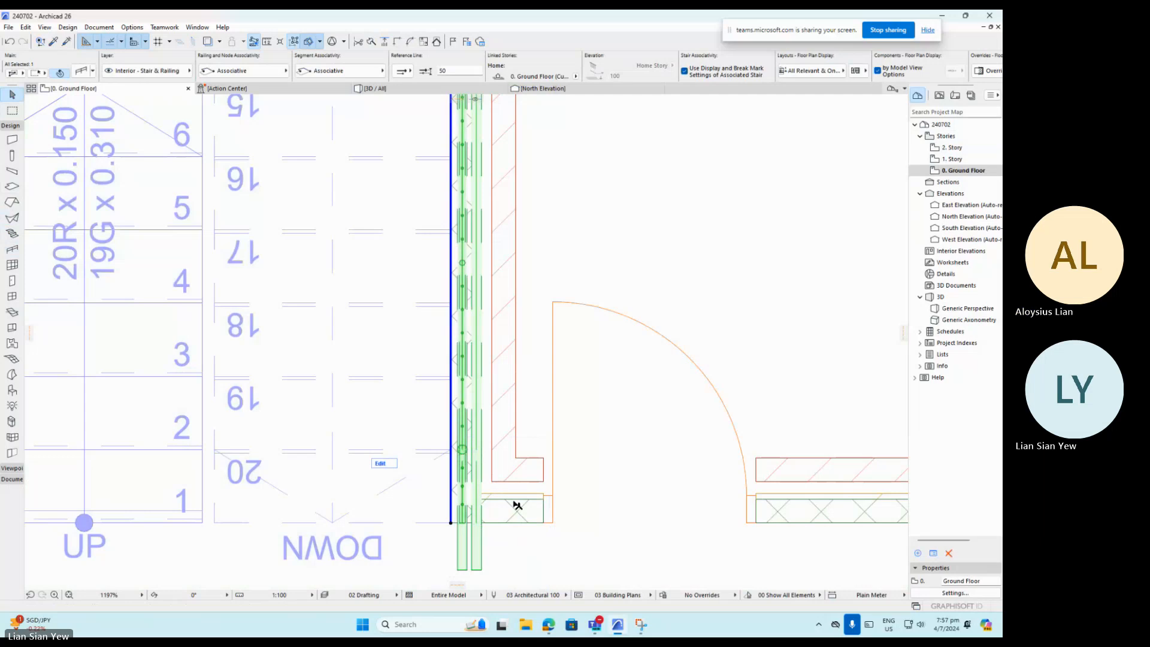
Select the stair railing in the 3D view and set its base elevation to 400 mm.
scroll(473, 490, down, 5)
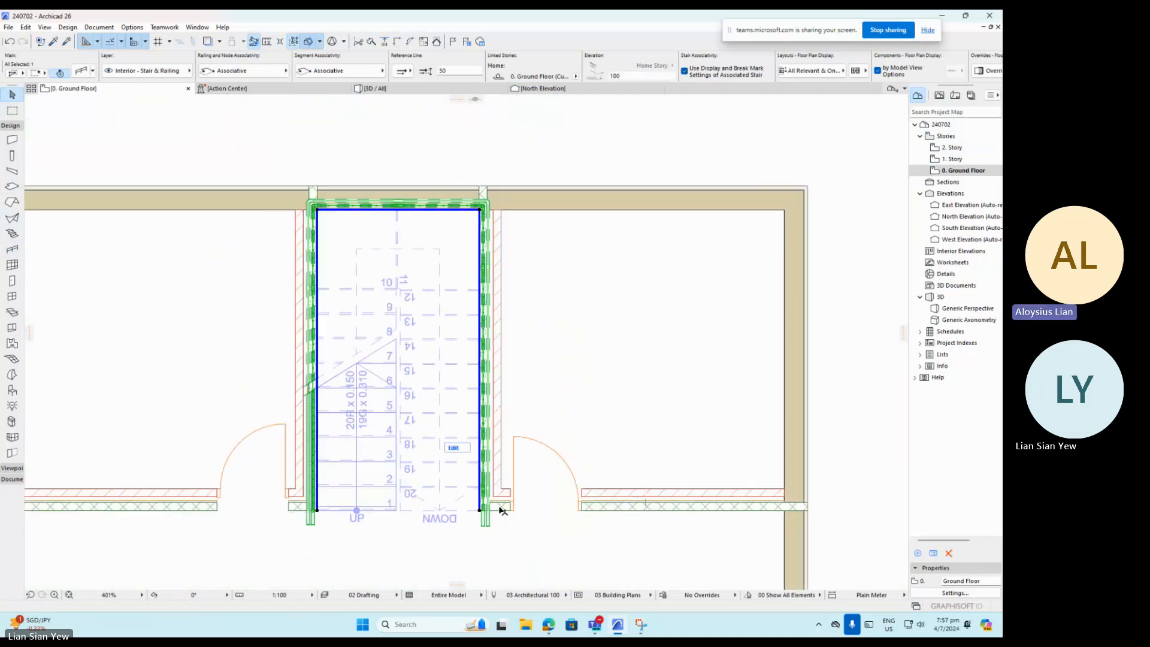
scroll(502, 508, up, 1)
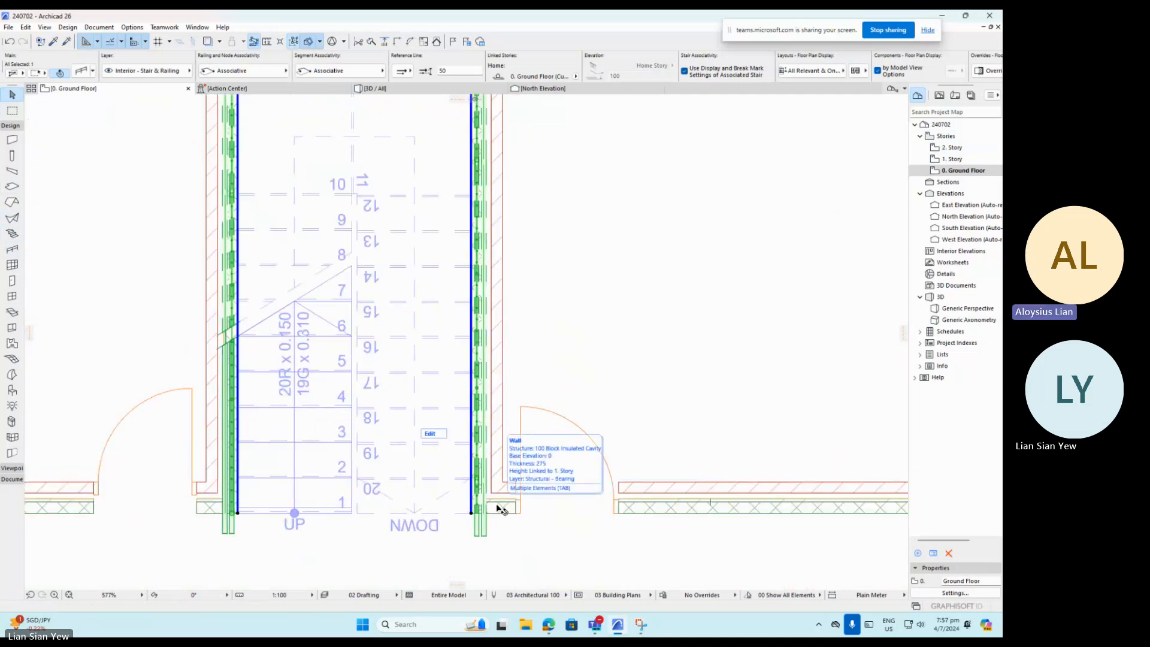
key(F3)
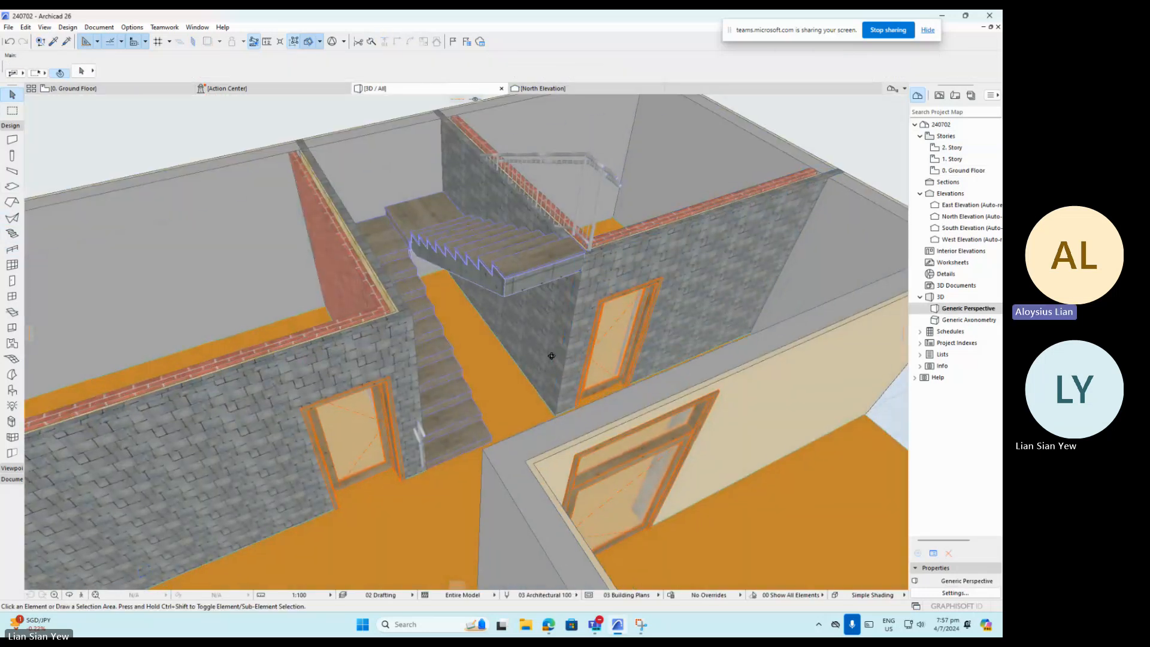
shift+middle_drag(546, 357, 450, 377)
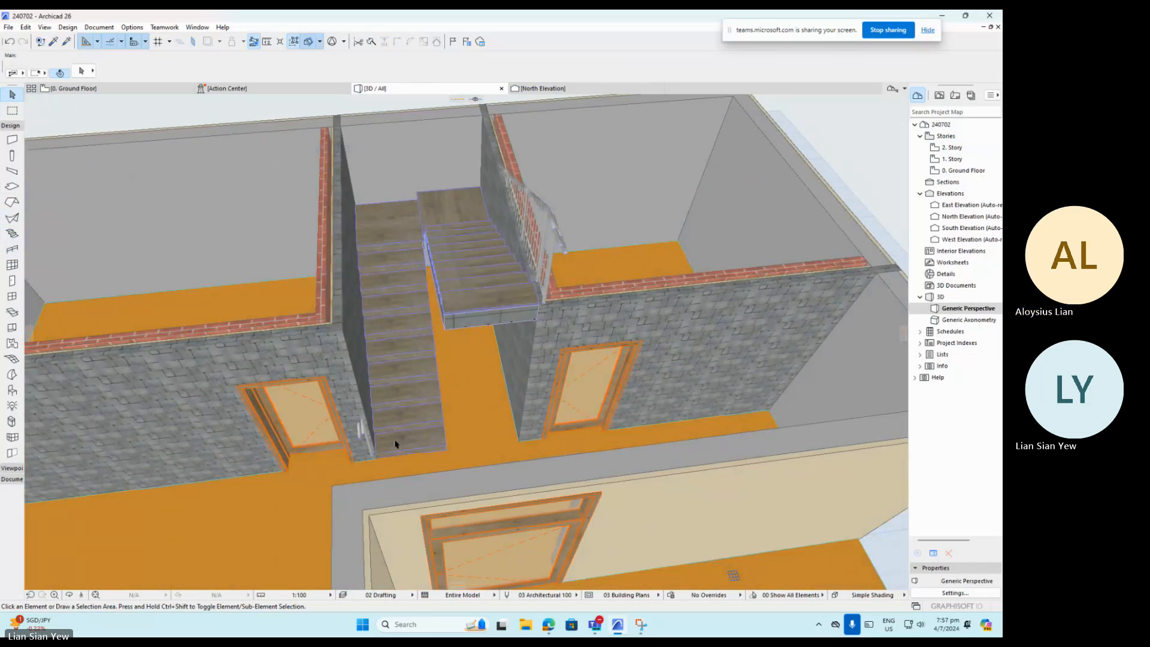
click(368, 441)
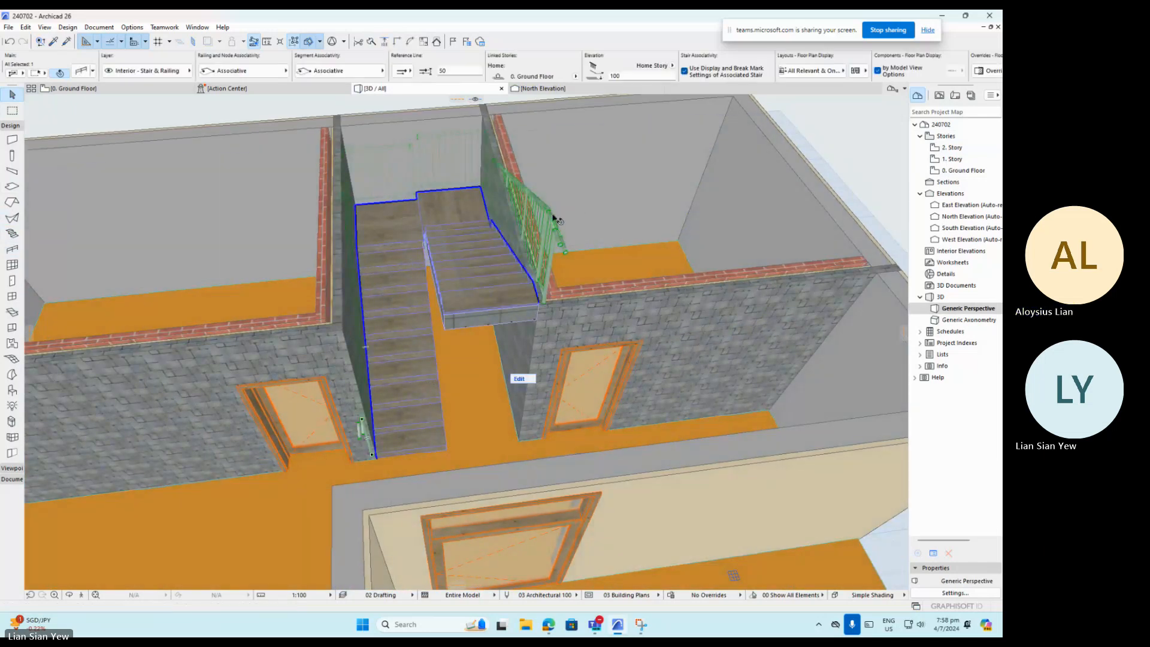
scroll(567, 326, up, 2)
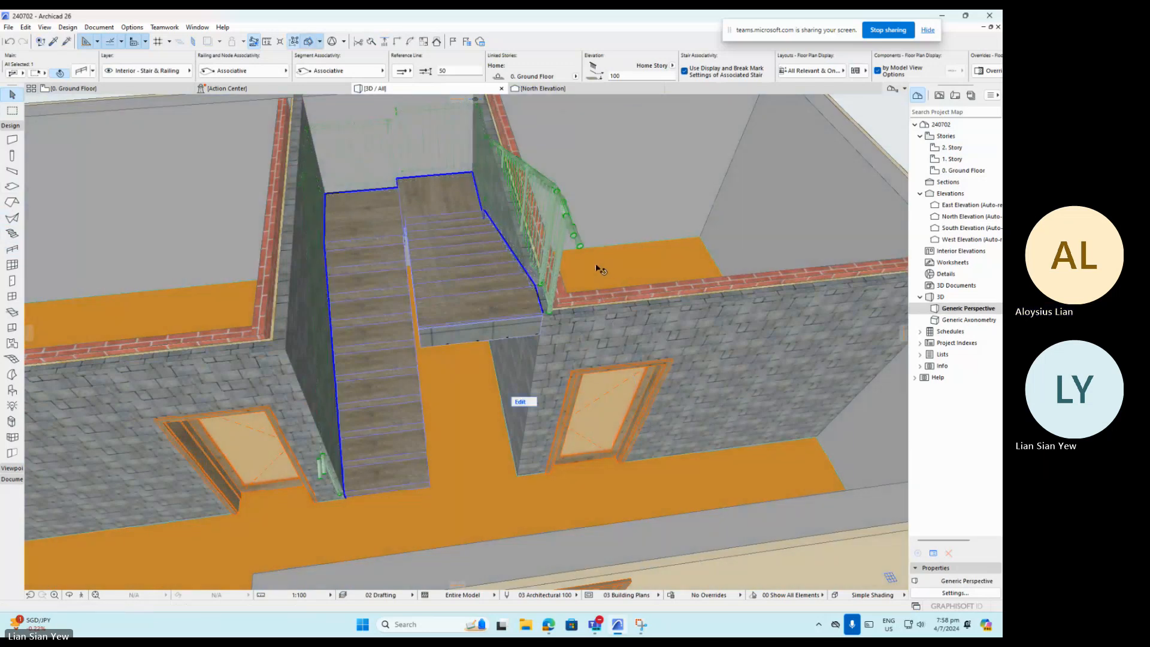
key(ctrl+t)
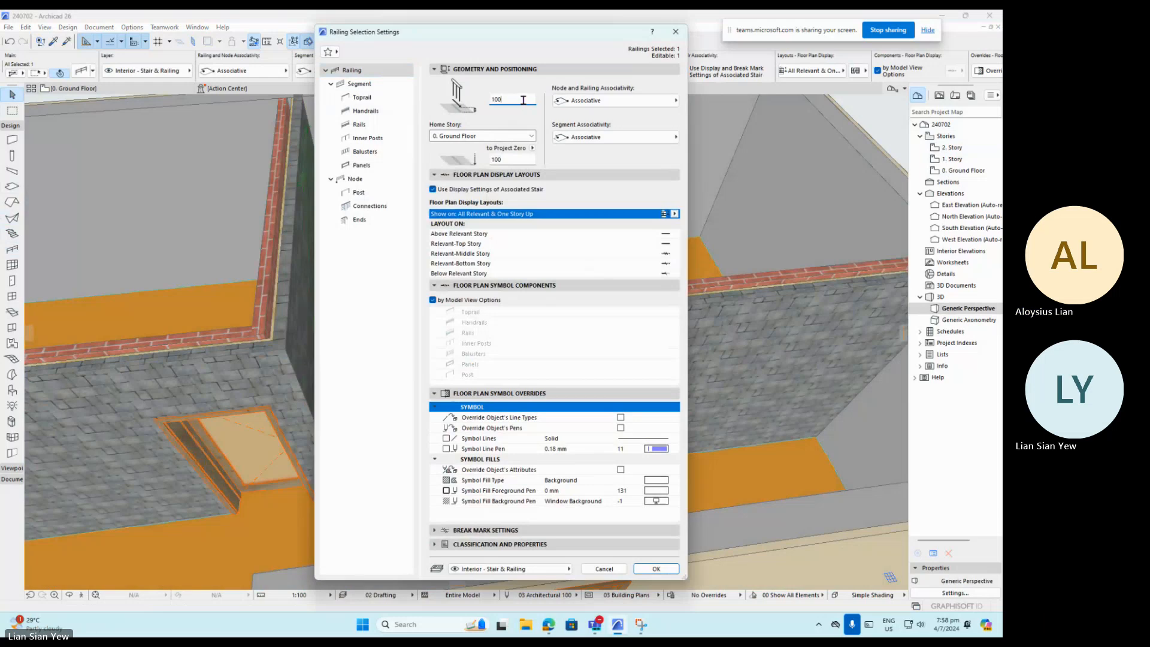
drag(522, 100, 479, 102)
text(30)
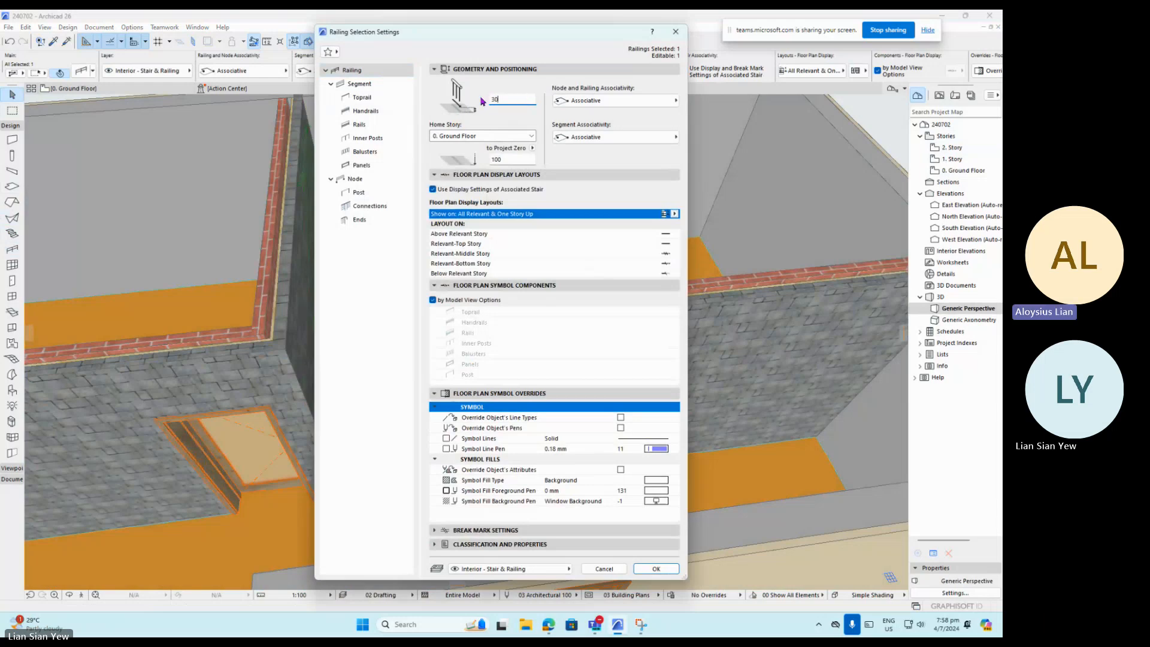
click(657, 569)
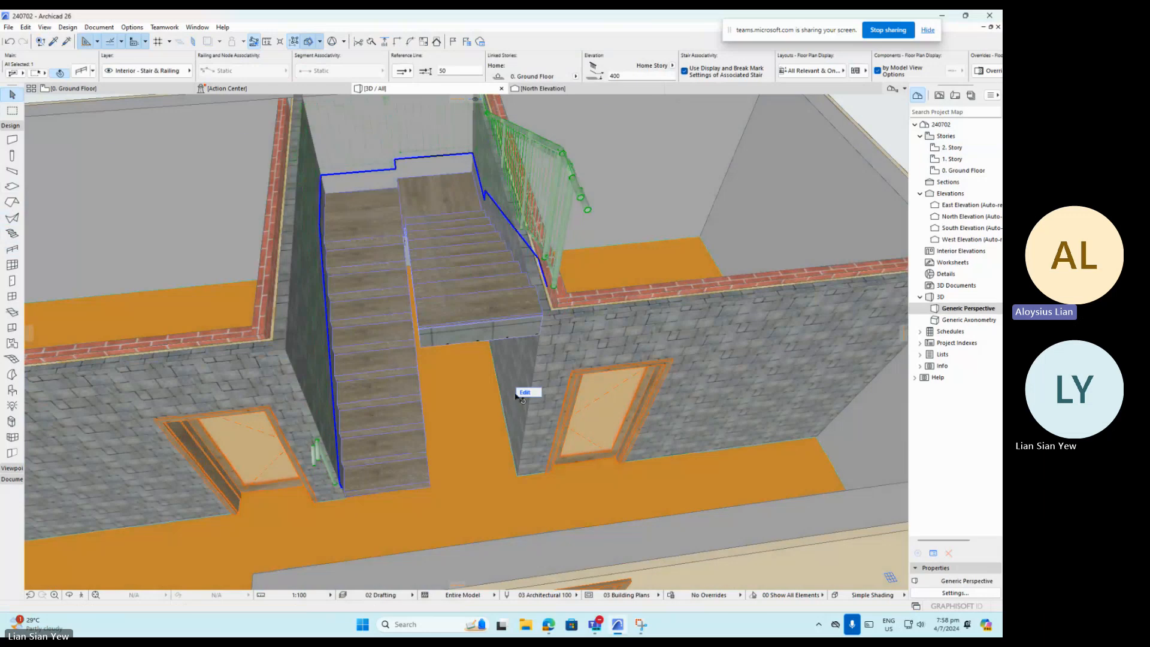
Open the selected stair railing's settings and examine its segment, toprail, rail, inner post, baluster, node and end options.
shift+middle_drag(527, 394, 539, 416)
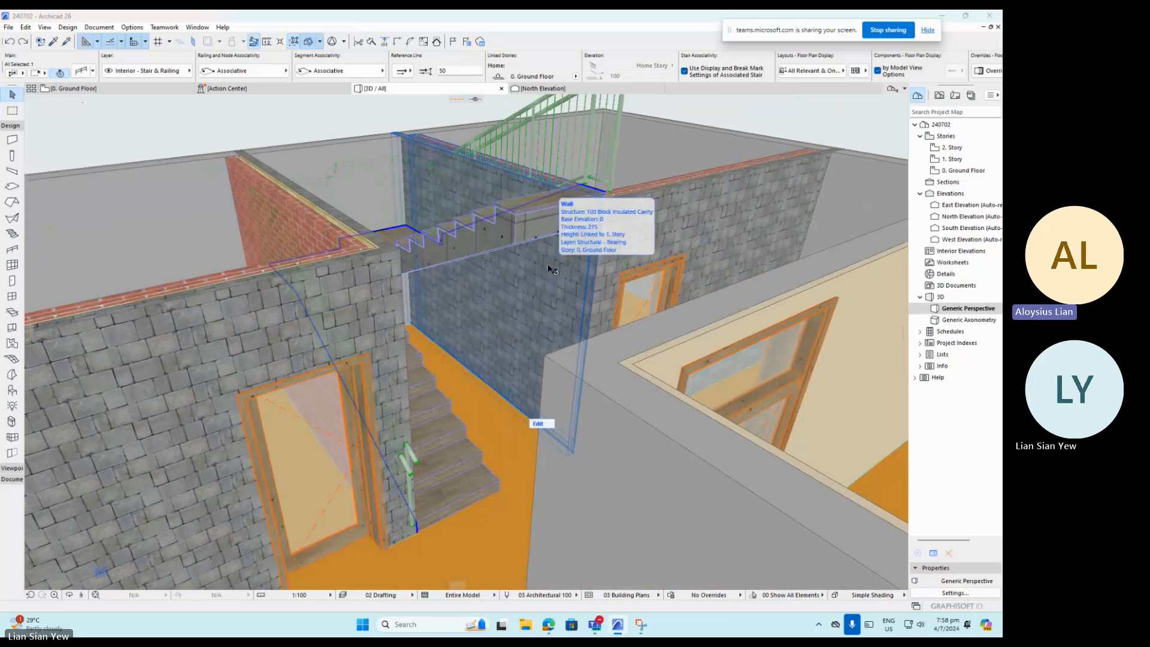
key(ctrl+t)
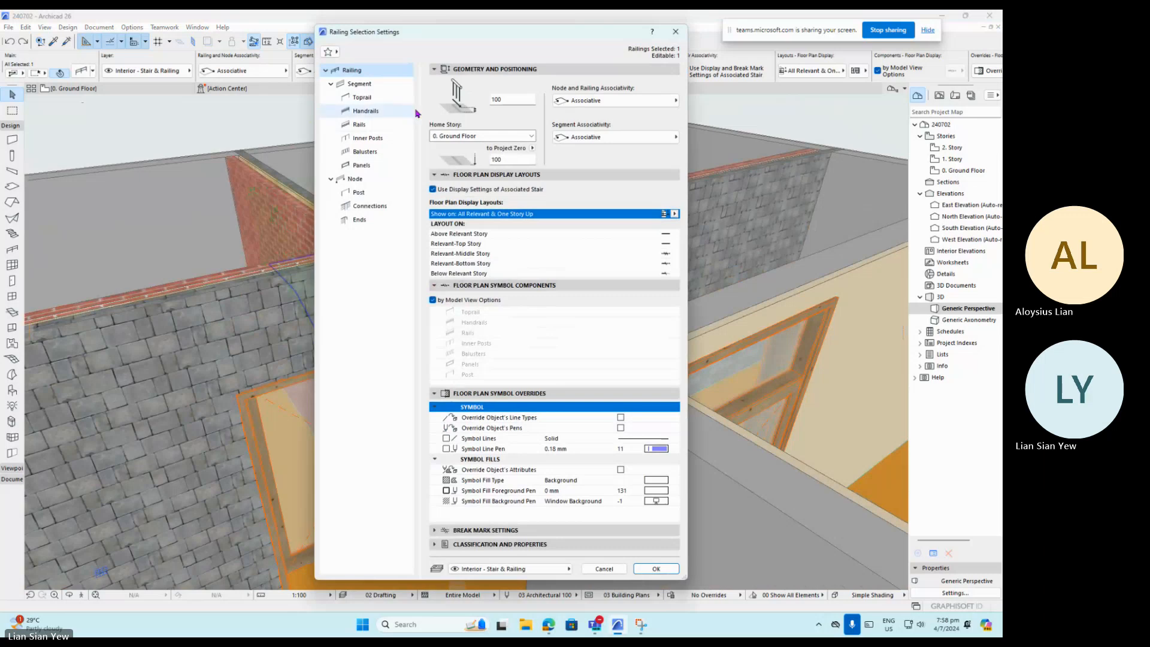
click(371, 85)
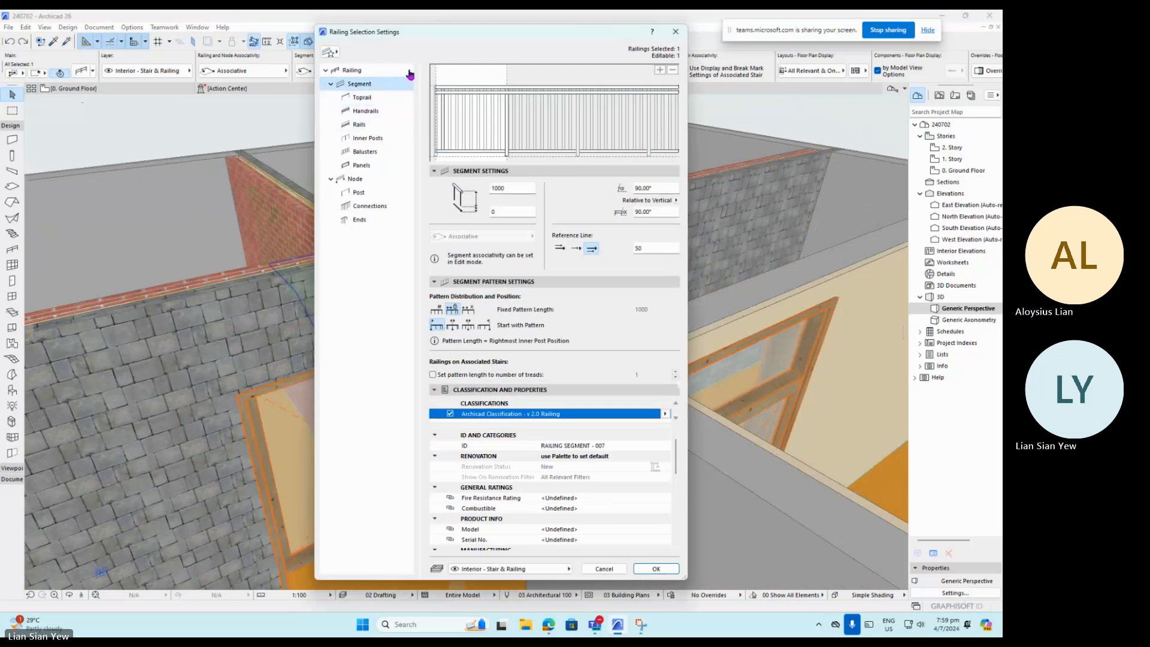
click(363, 99)
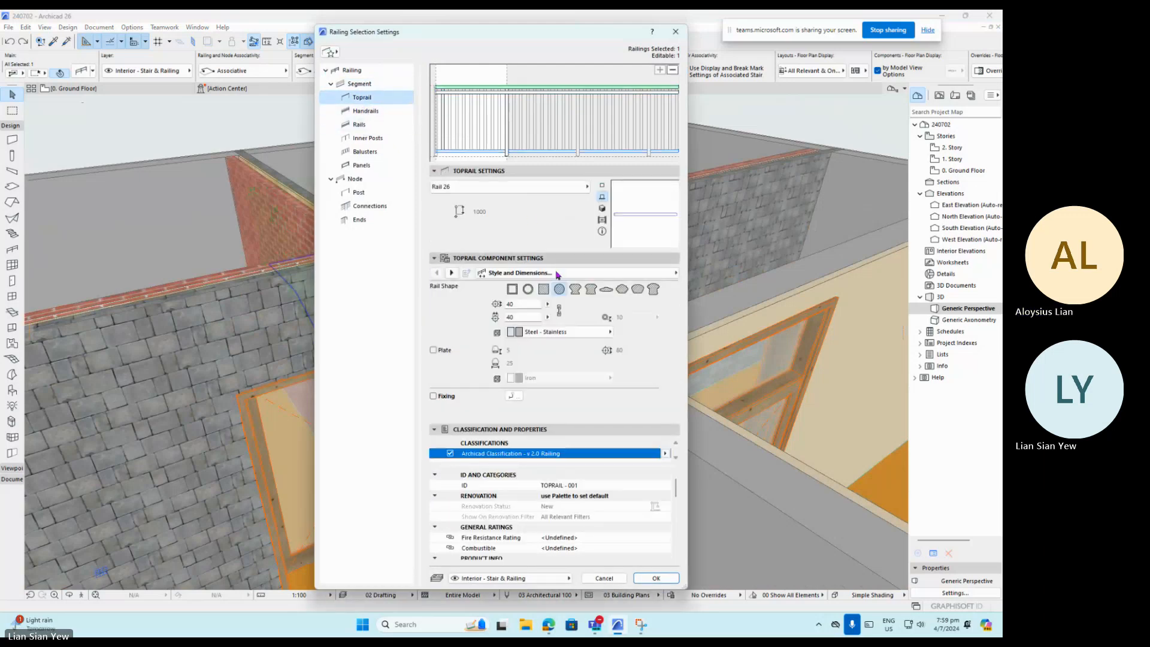
click(368, 125)
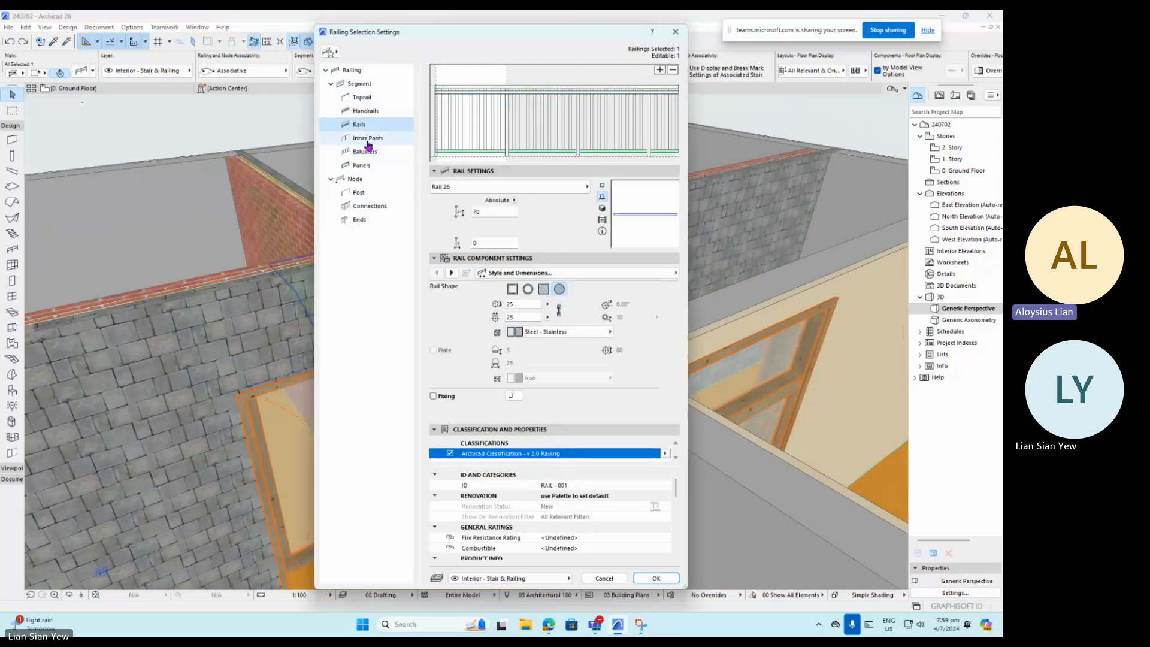
click(367, 138)
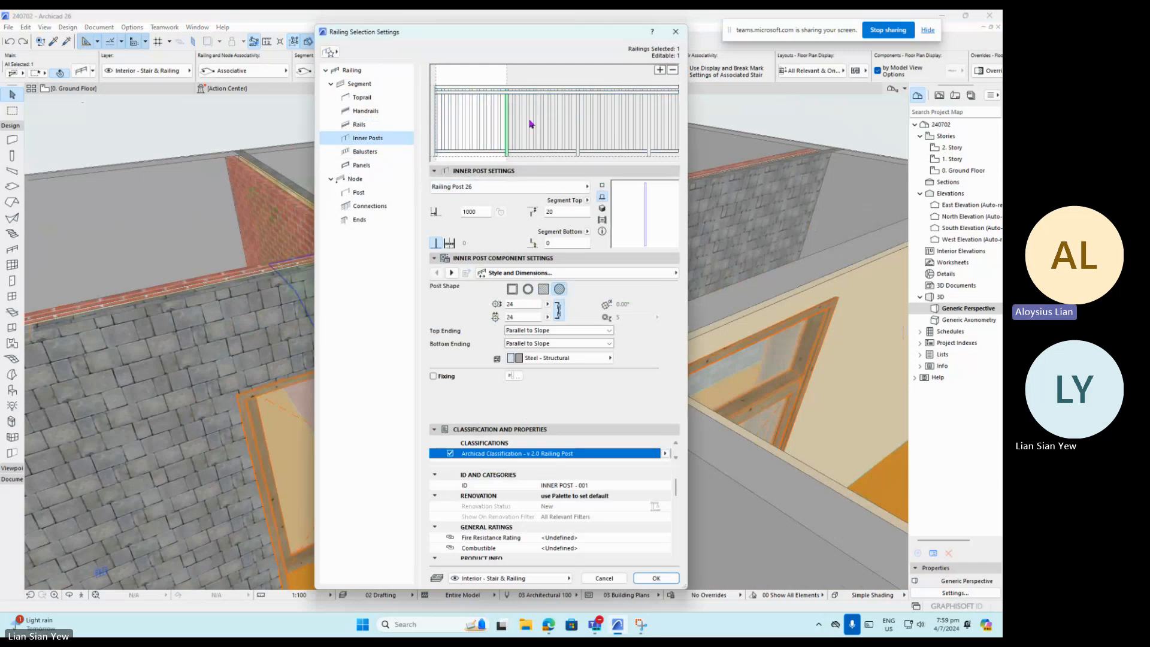
click(365, 152)
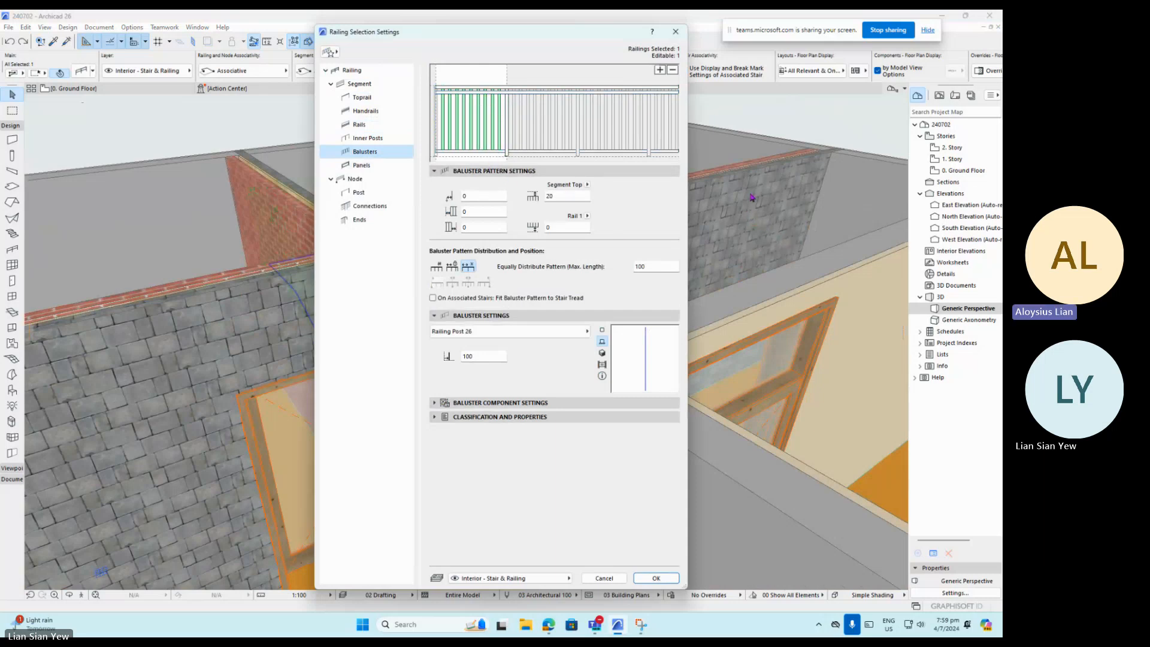
click(384, 179)
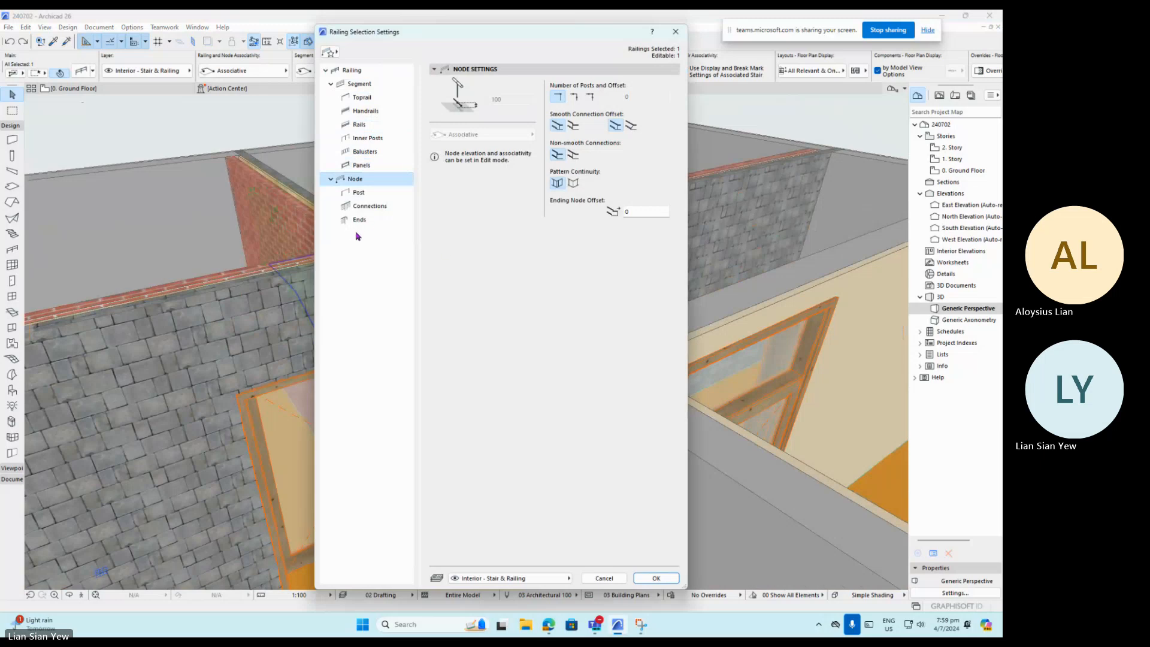
click(371, 223)
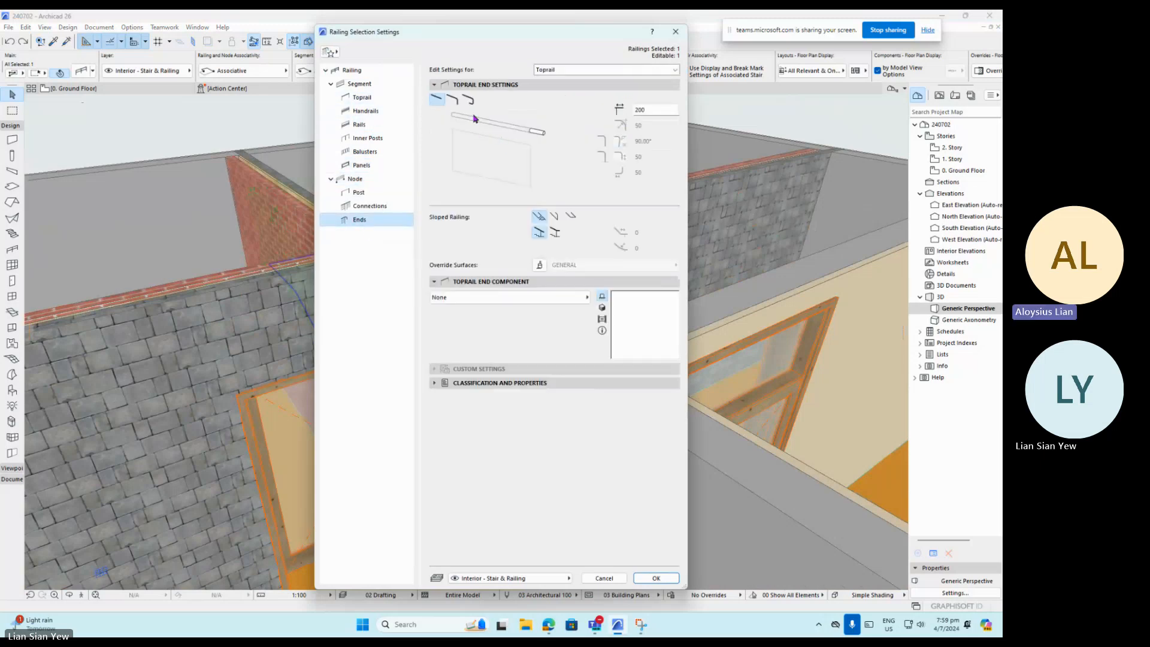
Change the railing's toprail end to the single-bend shape, keep node and railing associativity as Associative, and apply the settings.
drag(493, 39, 260, 88)
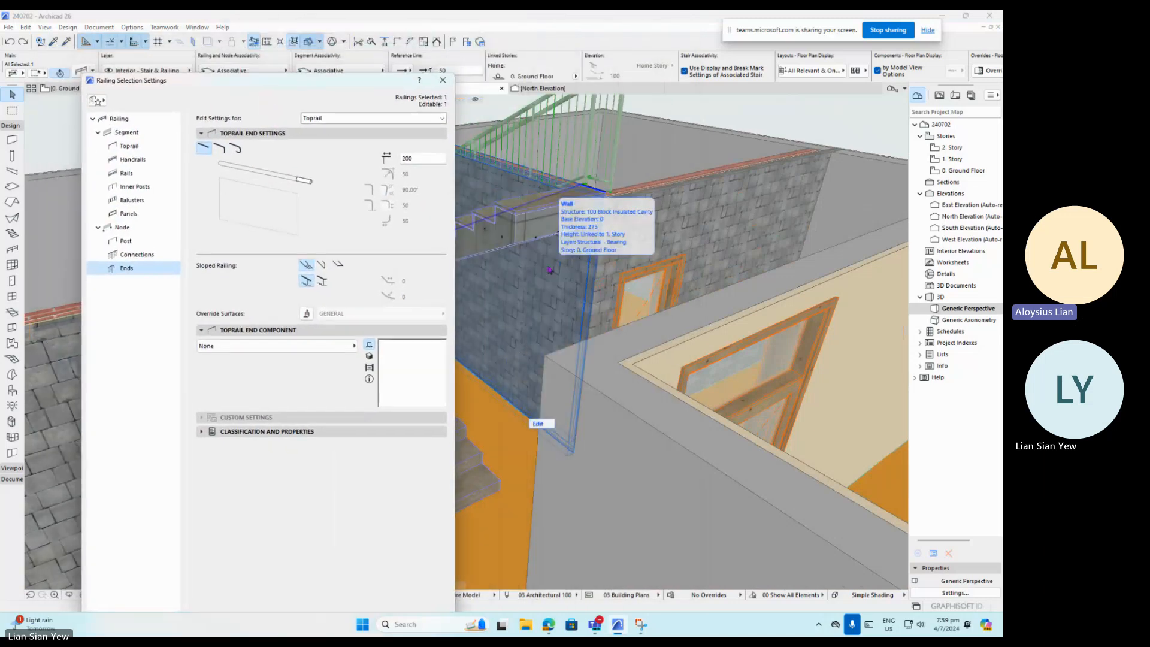
click(220, 150)
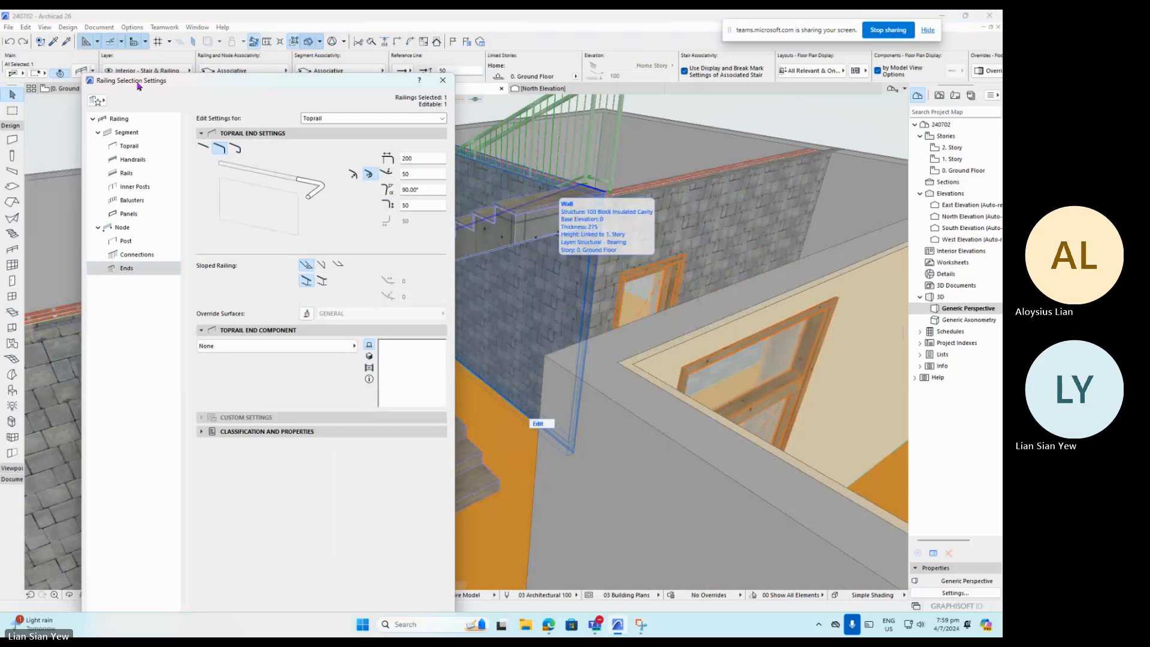
click(118, 119)
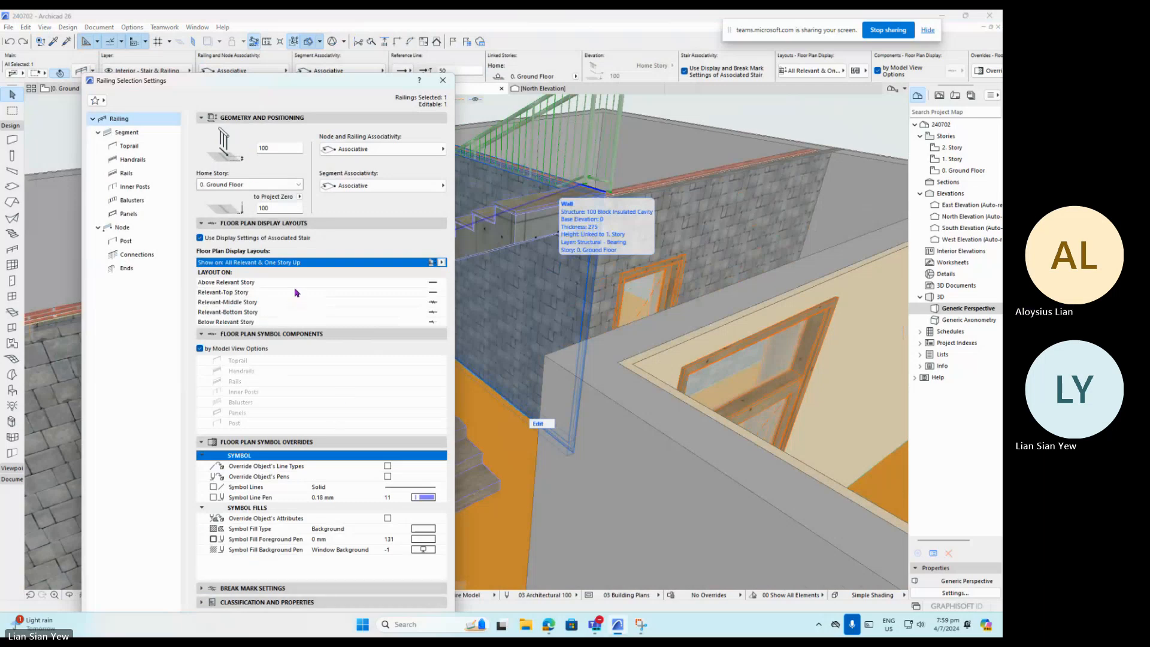
click(389, 153)
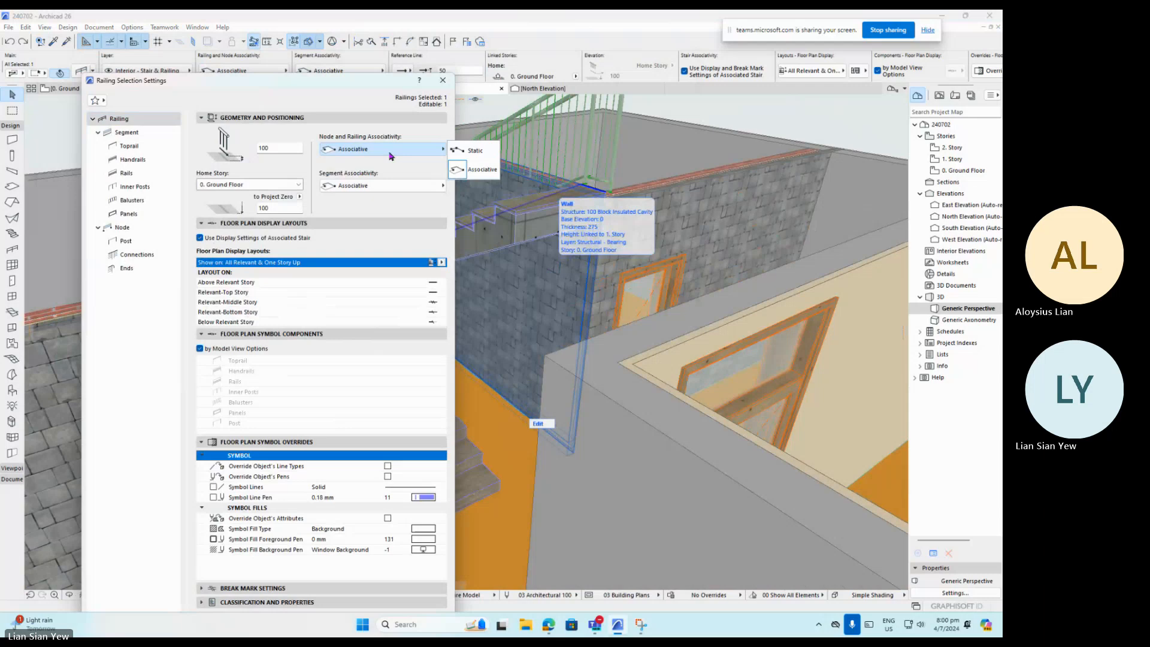
click(387, 170)
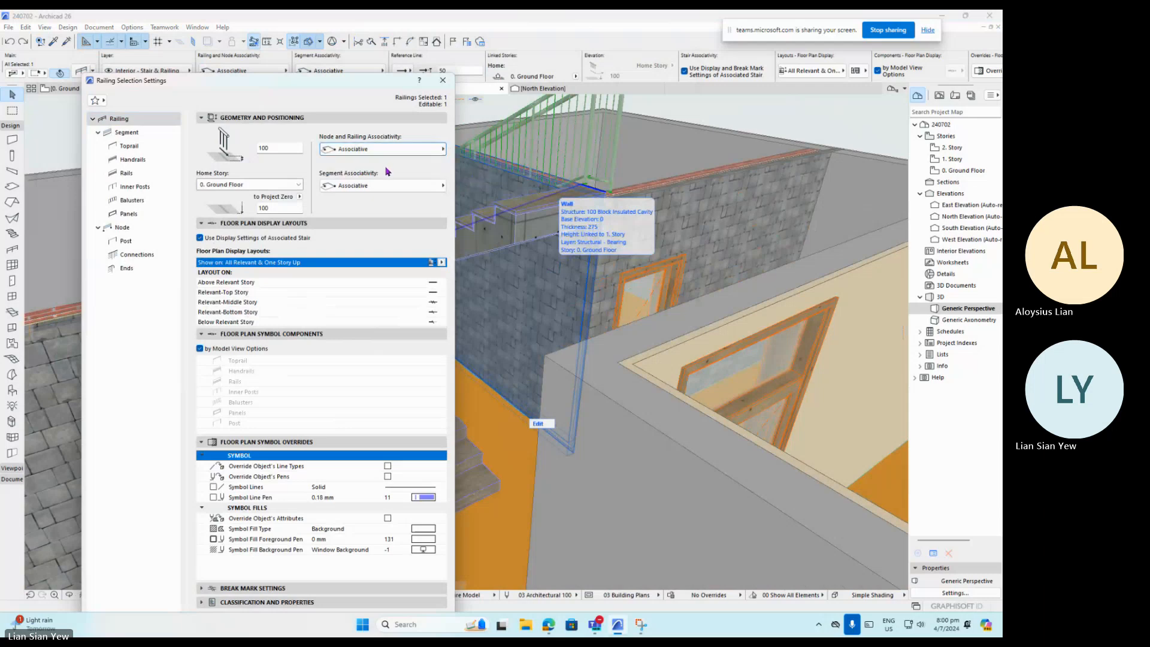
drag(303, 99, 378, 53)
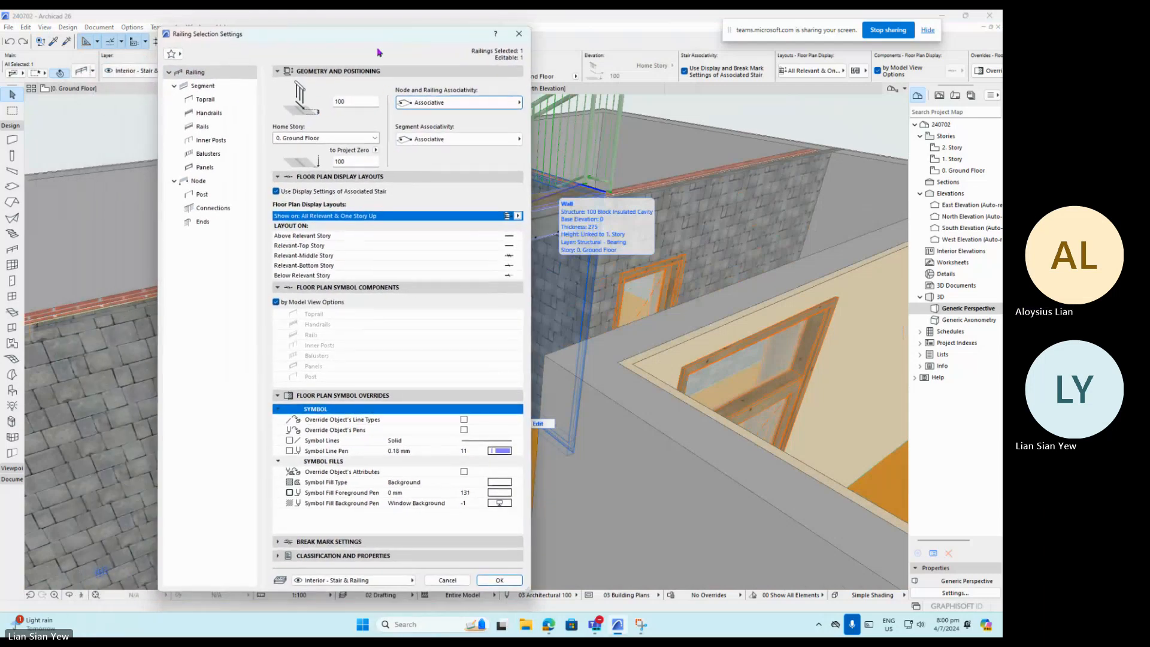
click(500, 580)
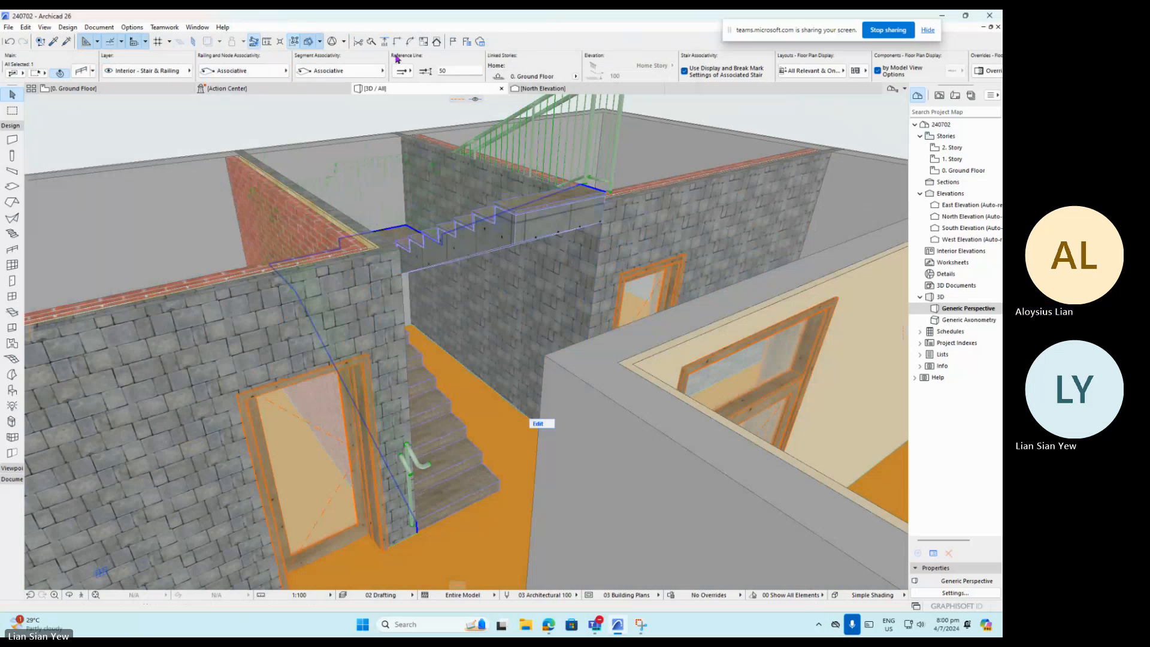
On the ground floor plan, stretch the railing's lower-flight nodes at the first step and beside step 10 inward by 150 mm.
scroll(395, 58, down, 6)
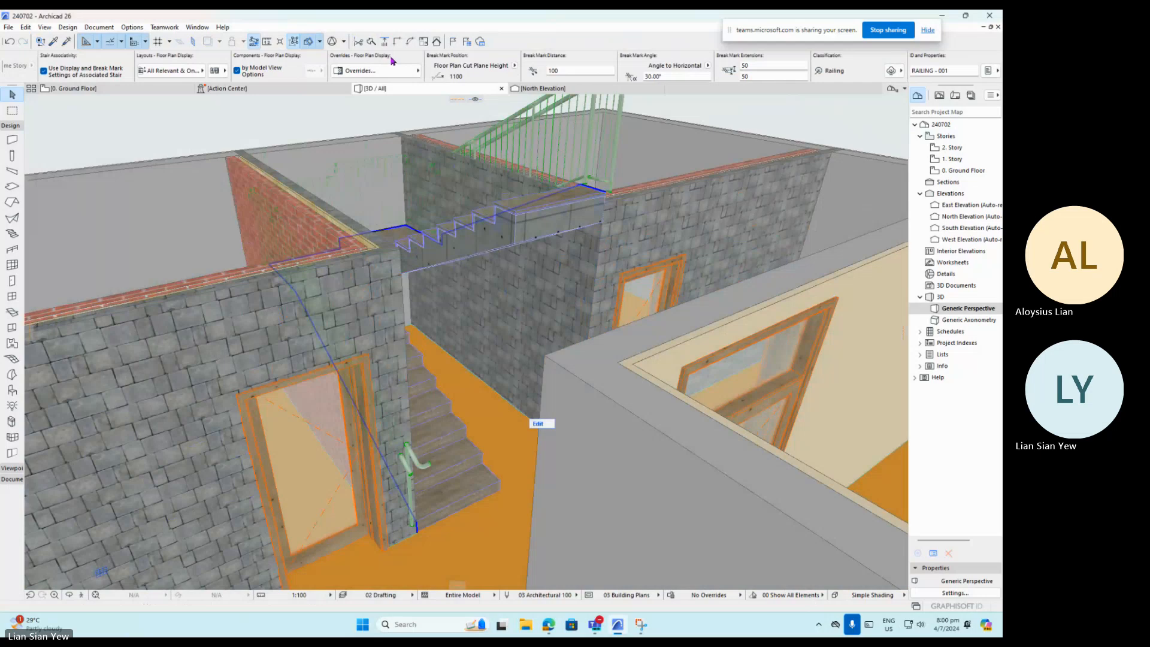
scroll(392, 60, up, 8)
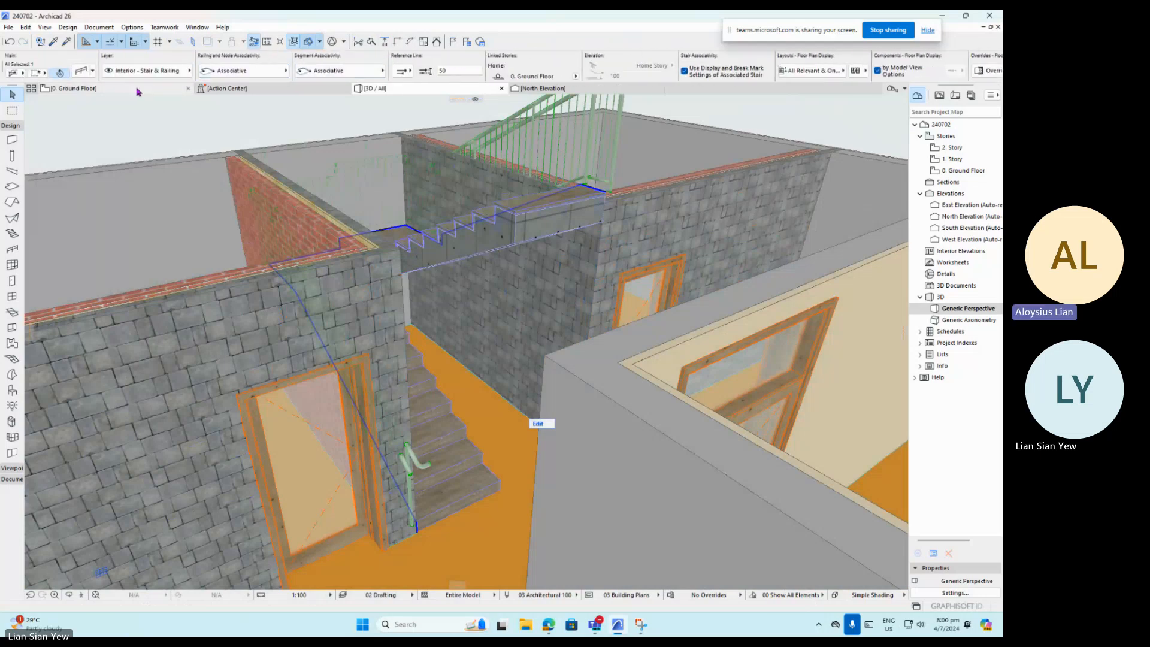
mouse_move(137, 92)
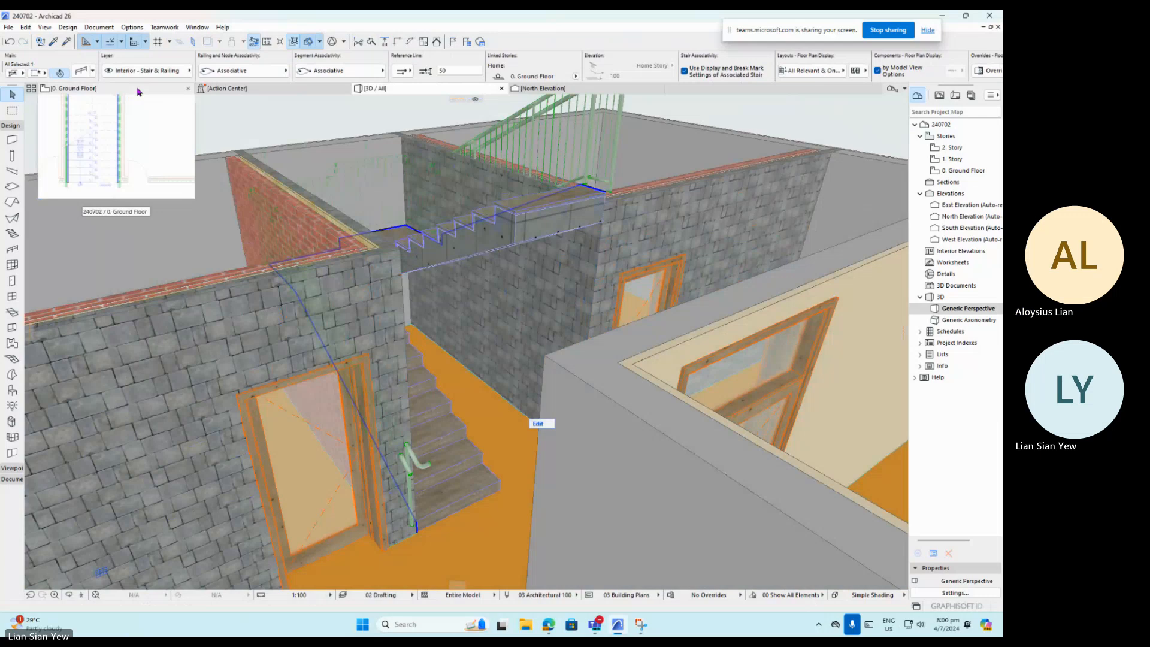
click(138, 92)
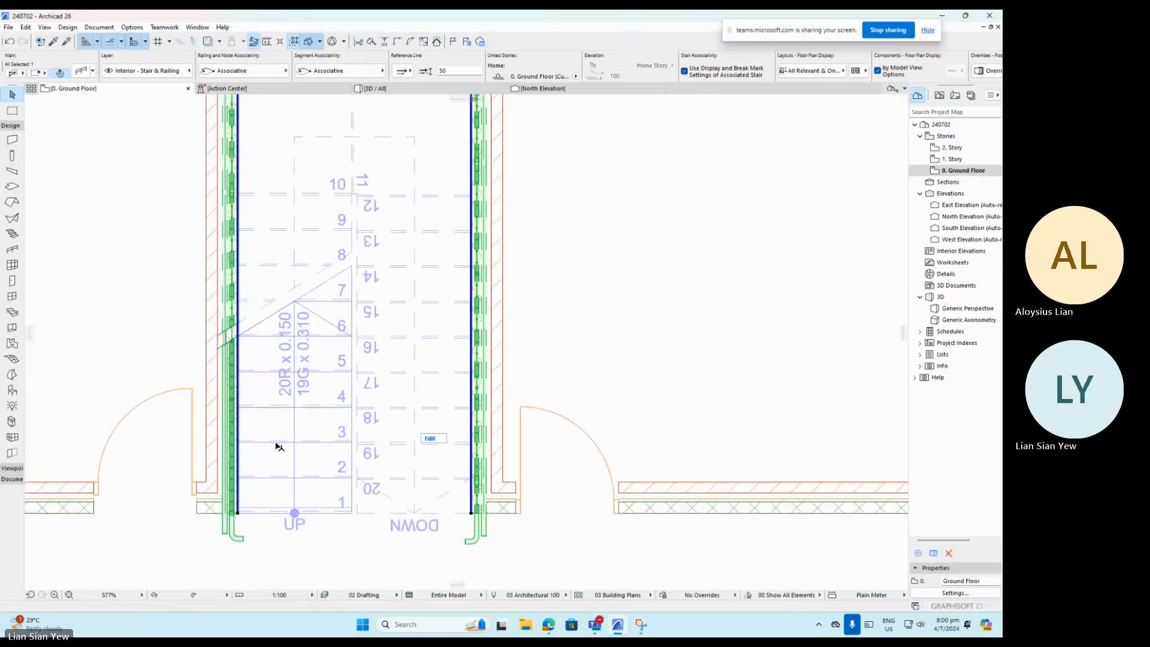
scroll(243, 546, down, 1)
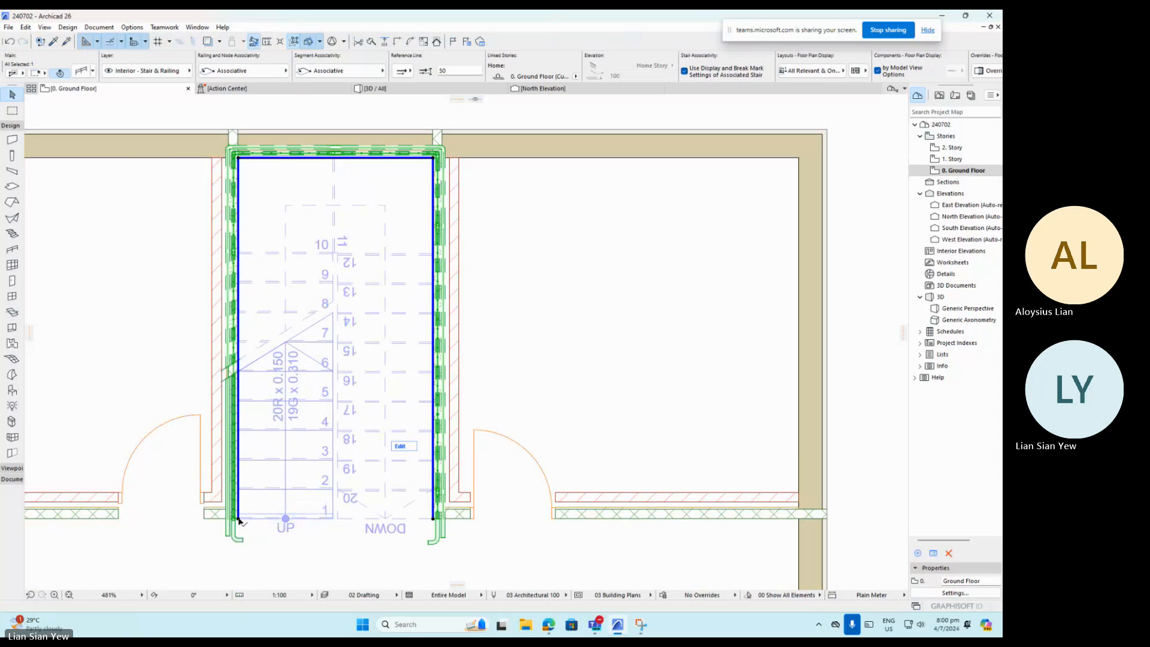
click(240, 519)
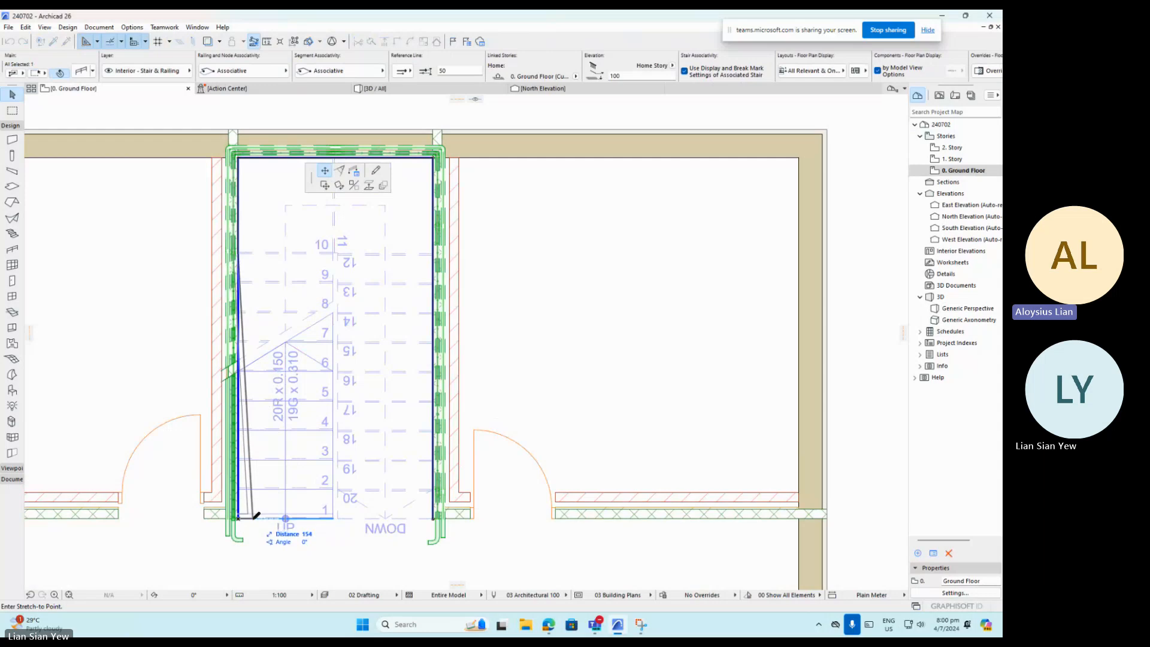
text(150)
key(Return)
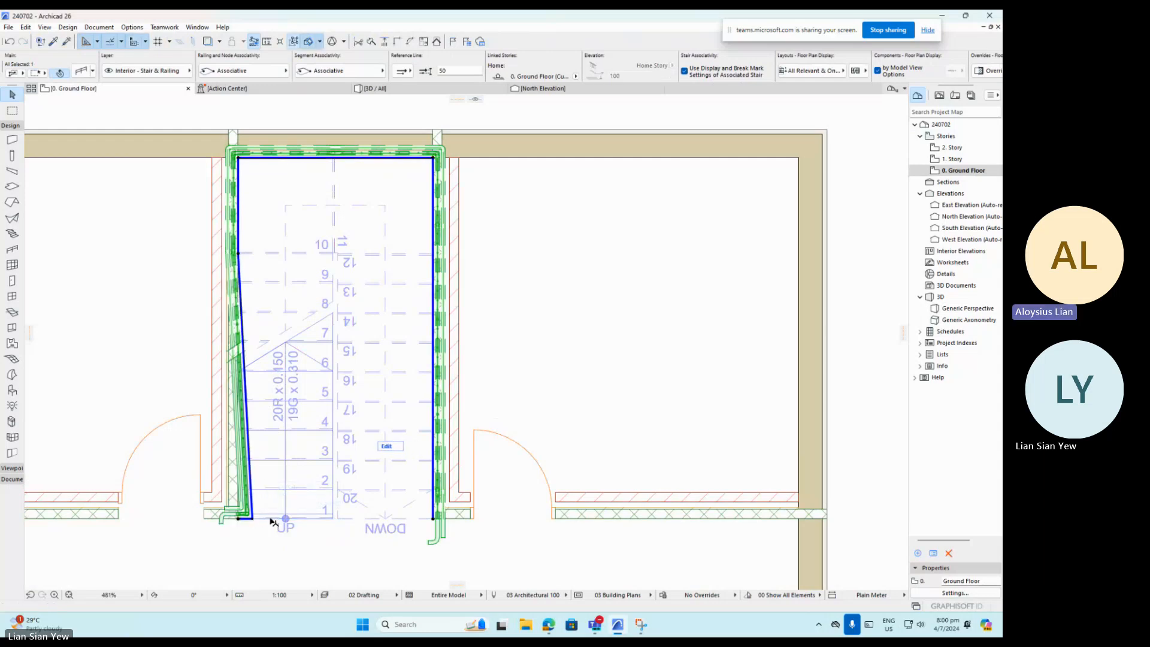
click(239, 254)
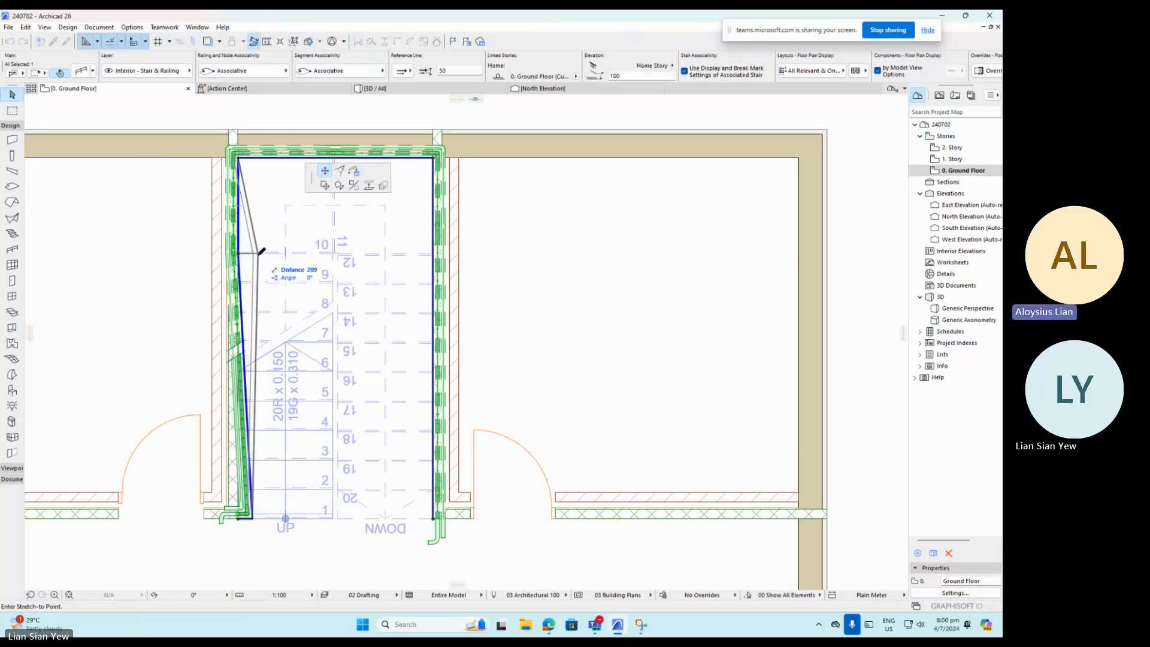
text(150)
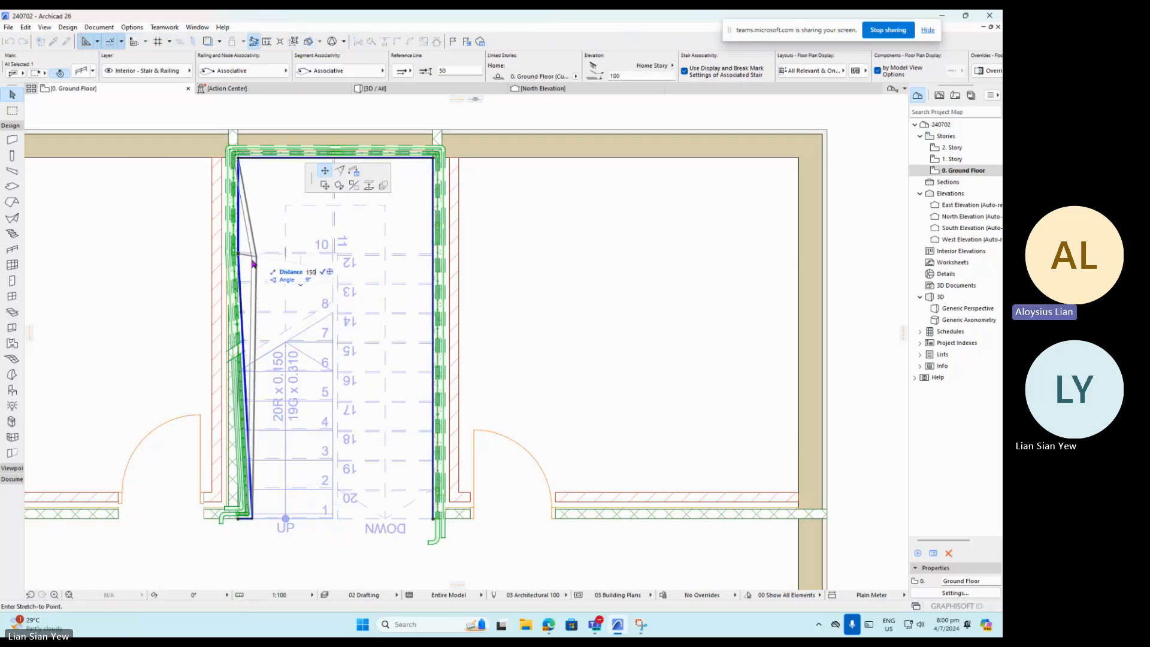
key(Return)
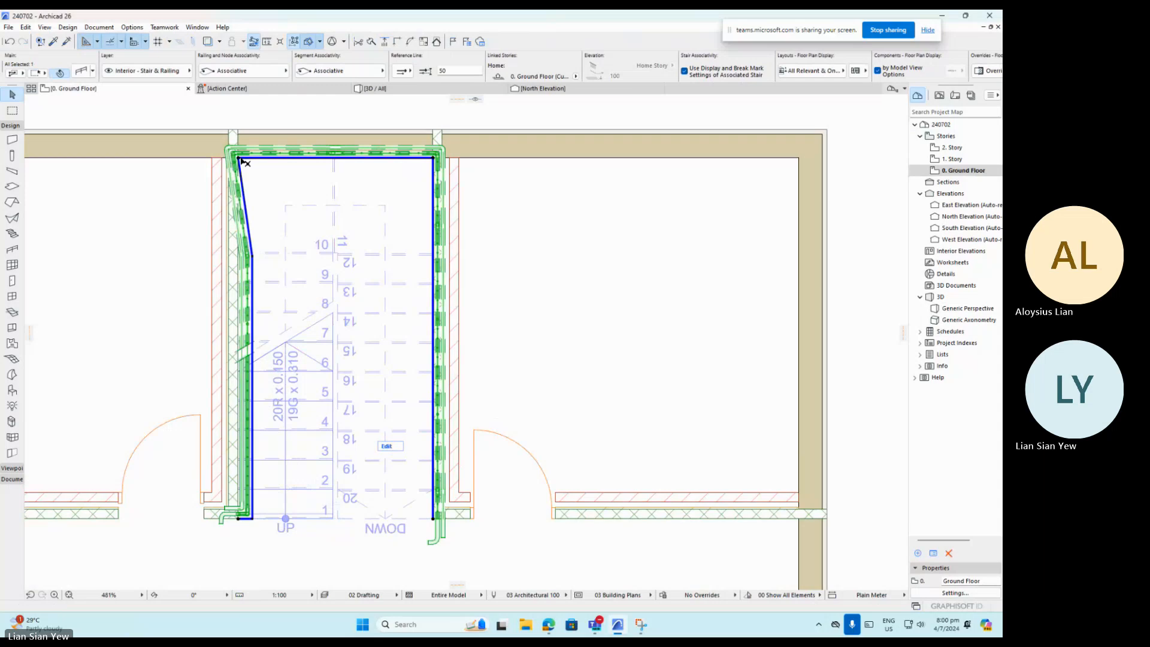
Try to stretch the railing's landing corner node above the lower flight diagonally by 150 mm, and undo the stretch.
click(241, 159)
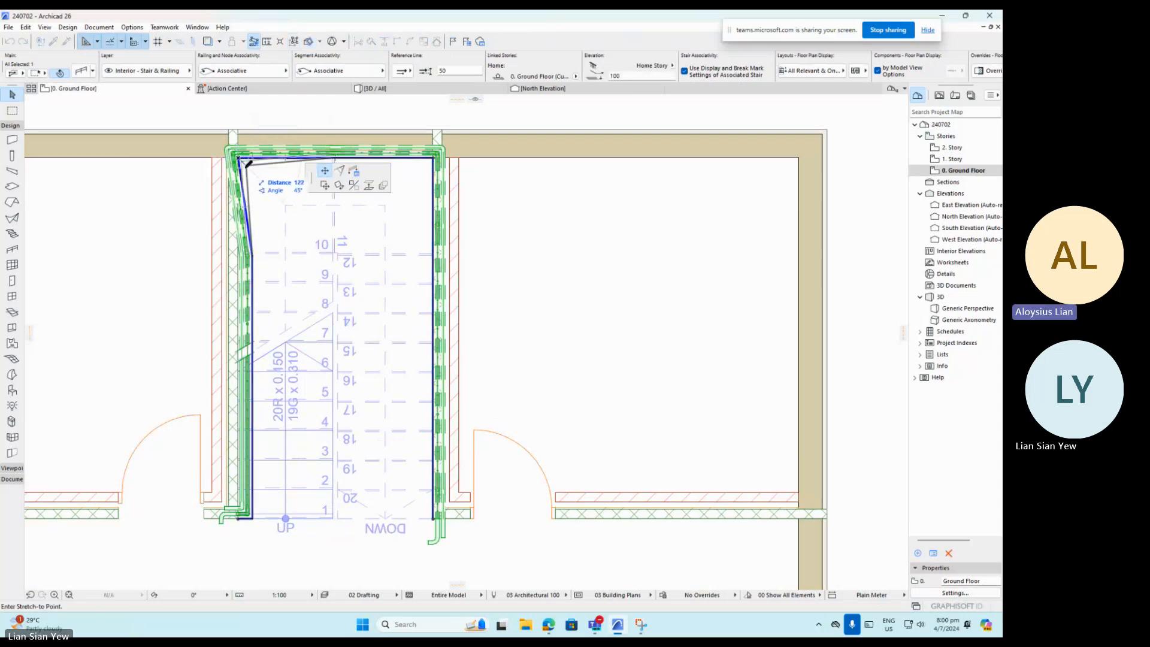
text(150)
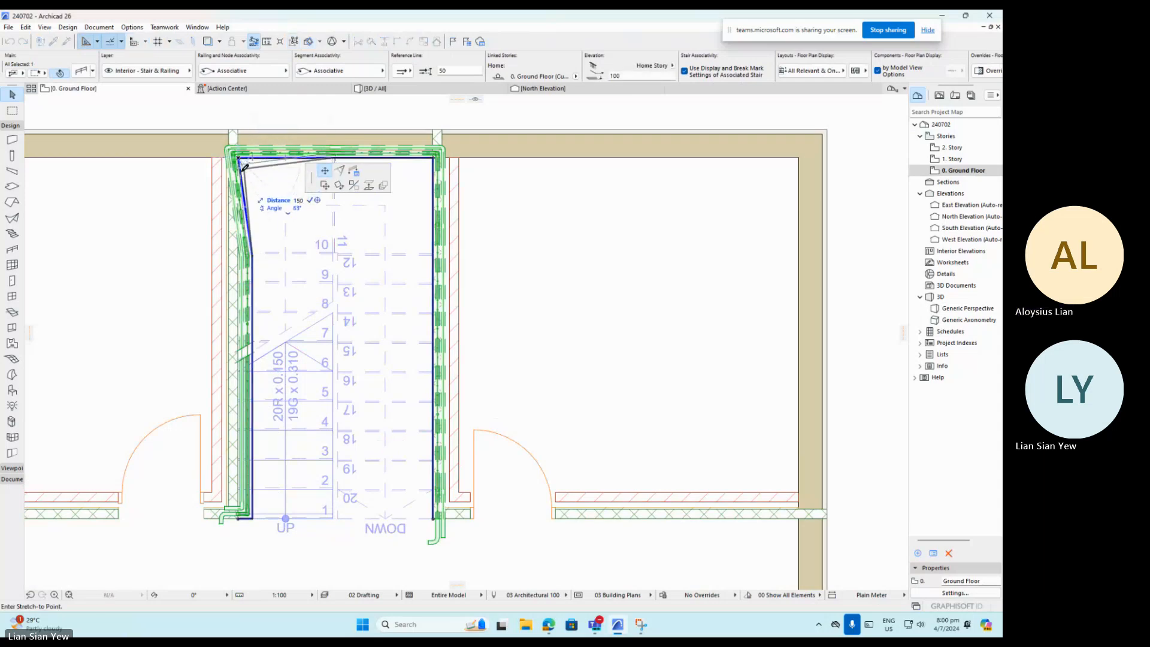
key(Return)
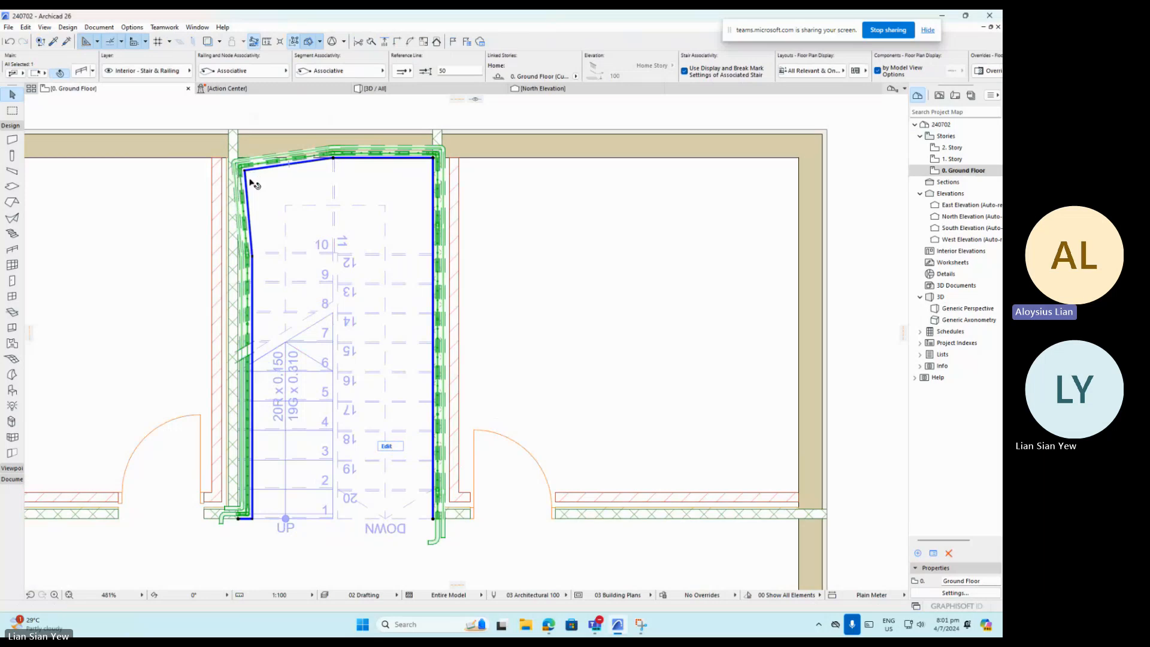
key(ctrl+z)
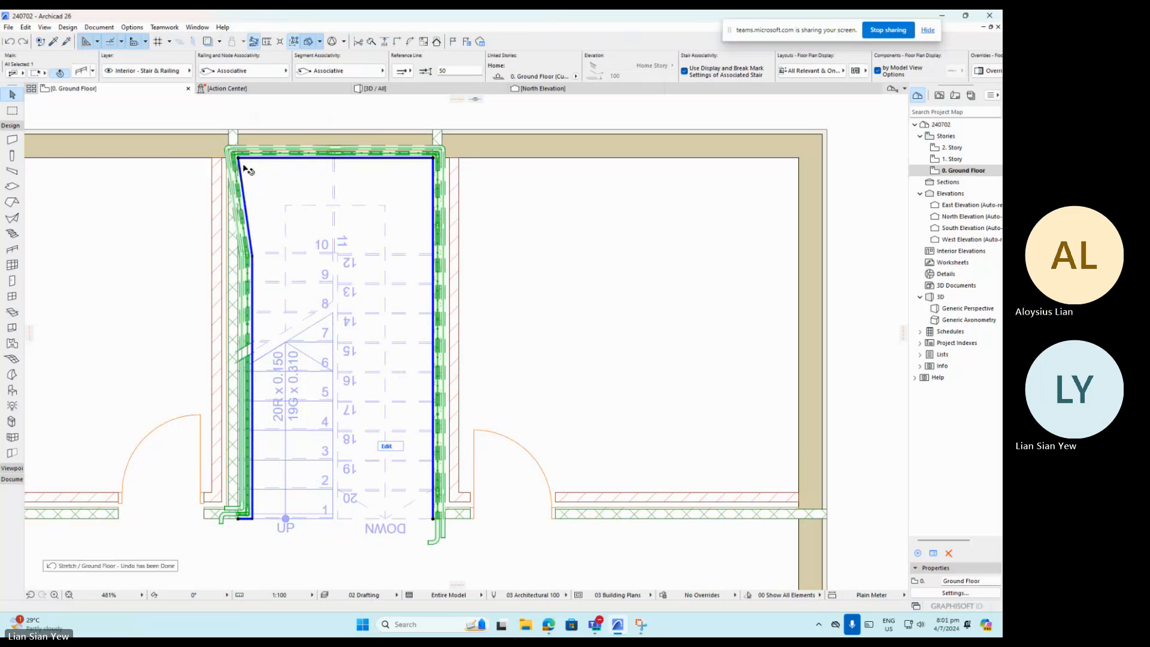
Stretch the railing's landing corner above the lower flight 150 mm inward from the side wall and about 160 mm from the rear wall.
click(239, 159)
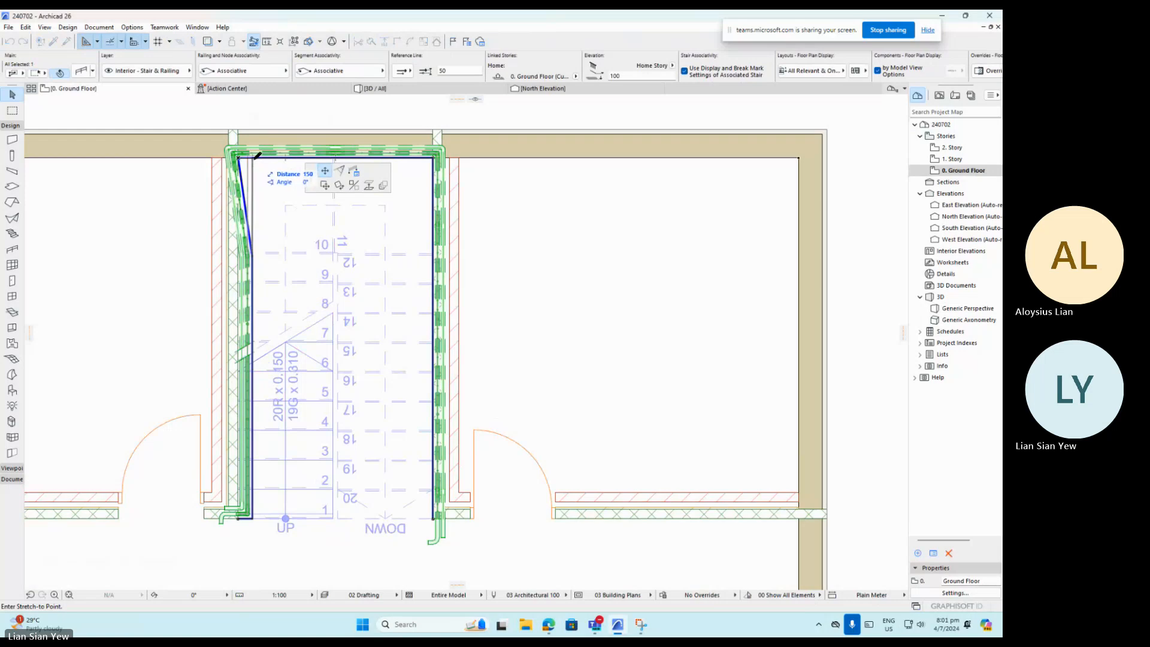
click(254, 159)
click(255, 160)
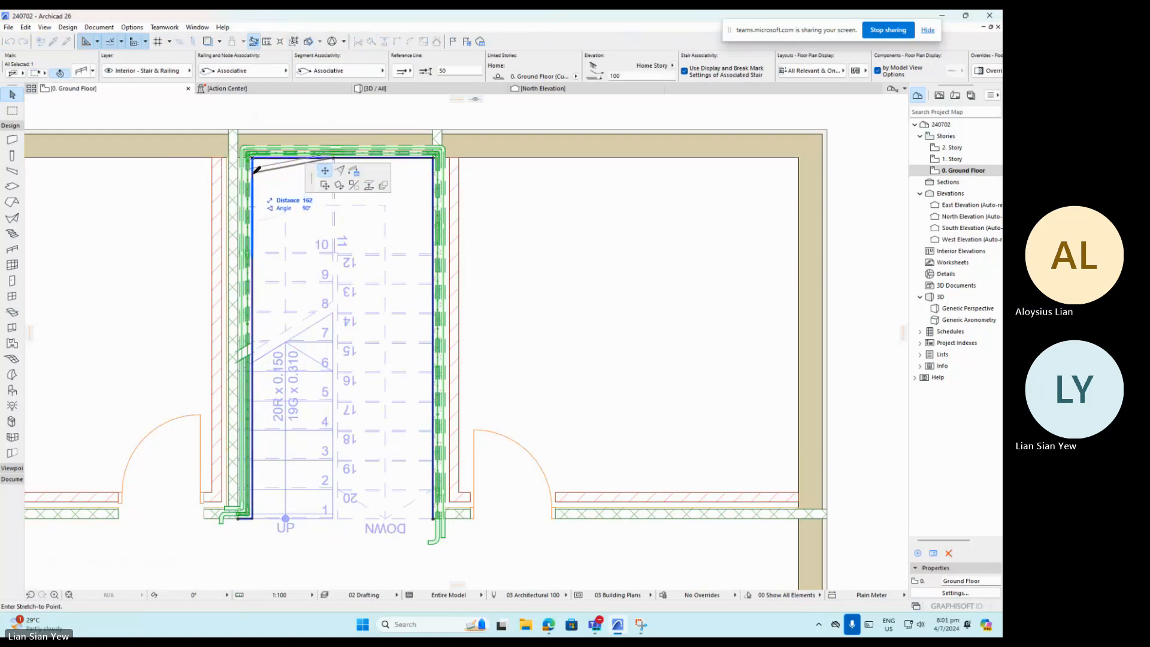
click(253, 173)
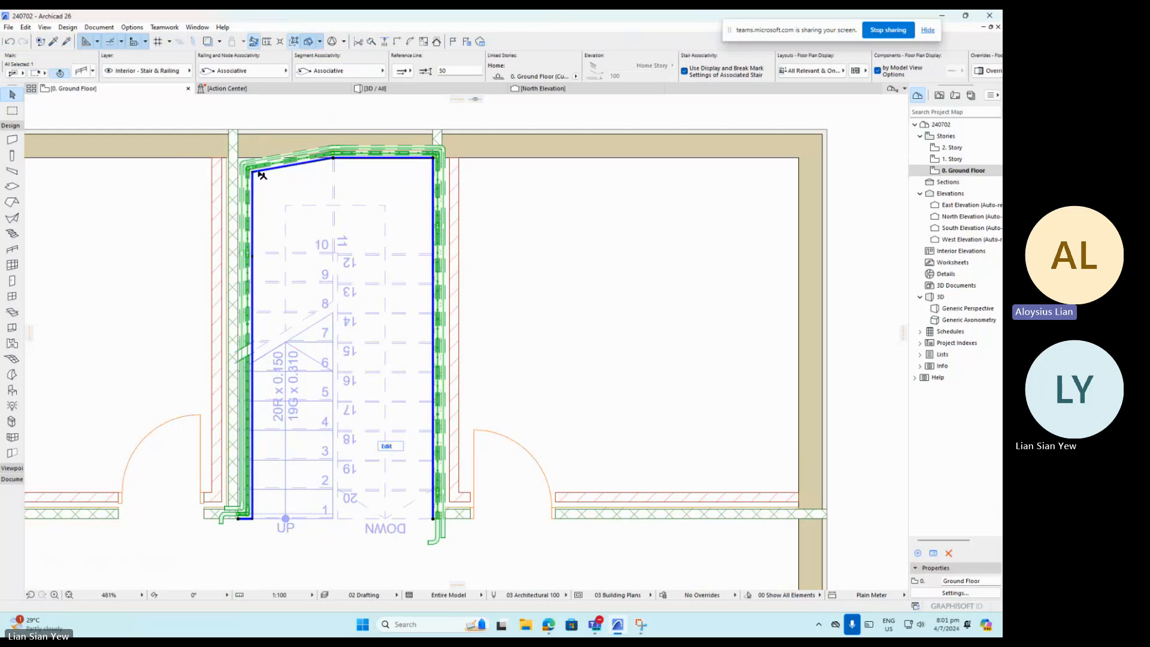
click(333, 159)
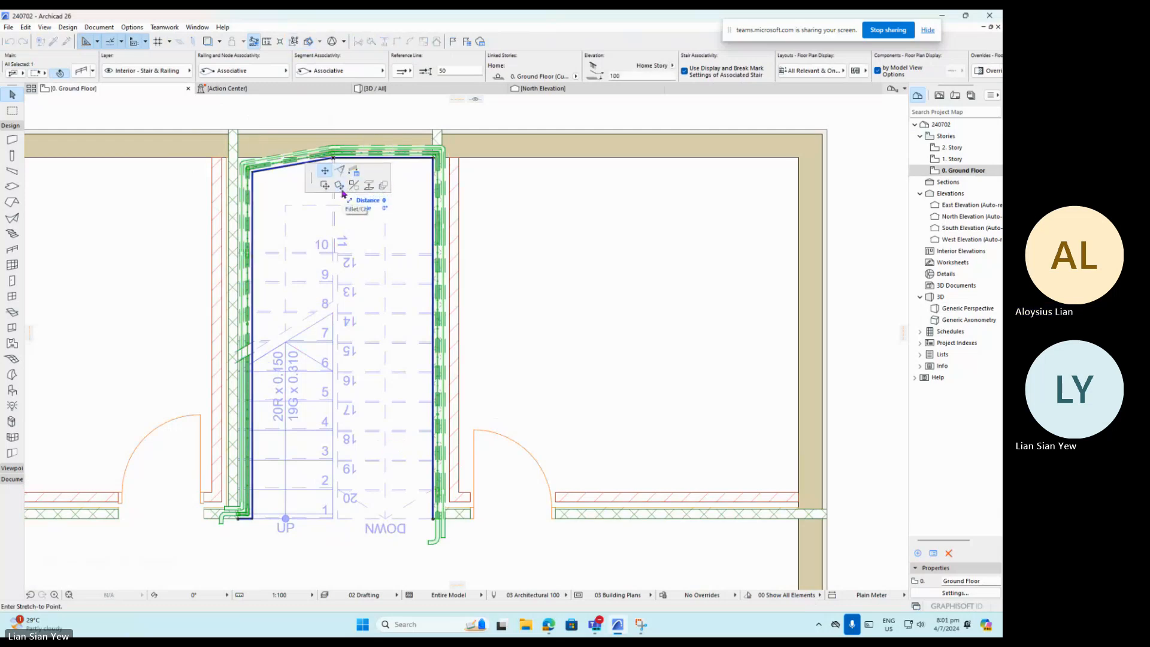
click(326, 187)
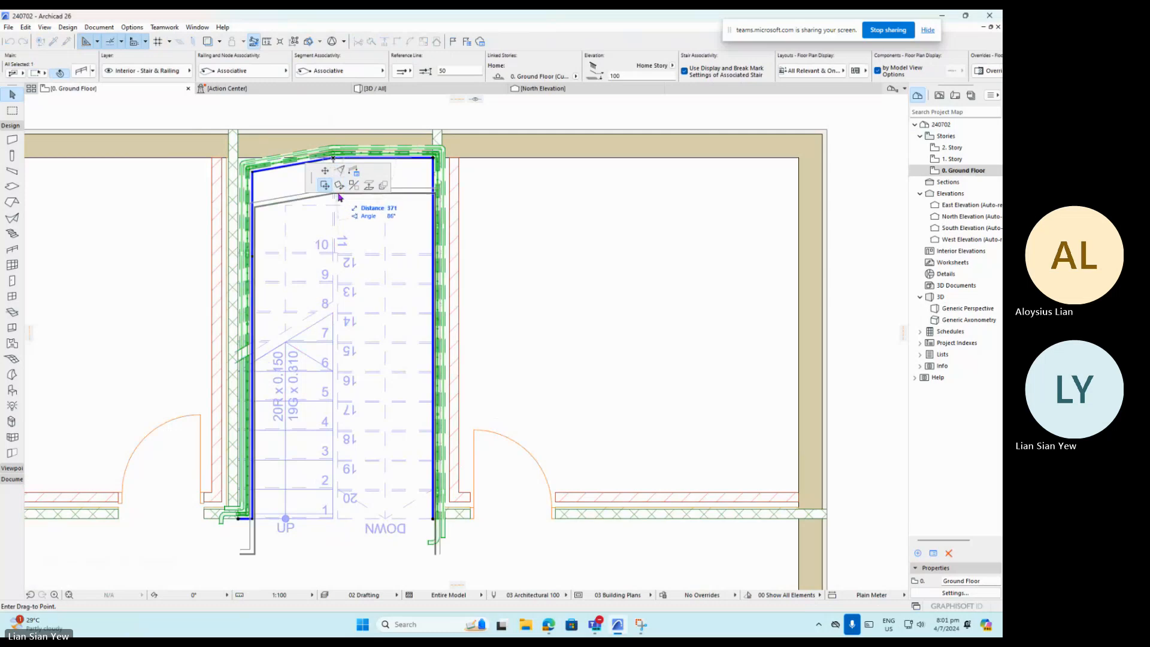
key(Escape)
click(333, 173)
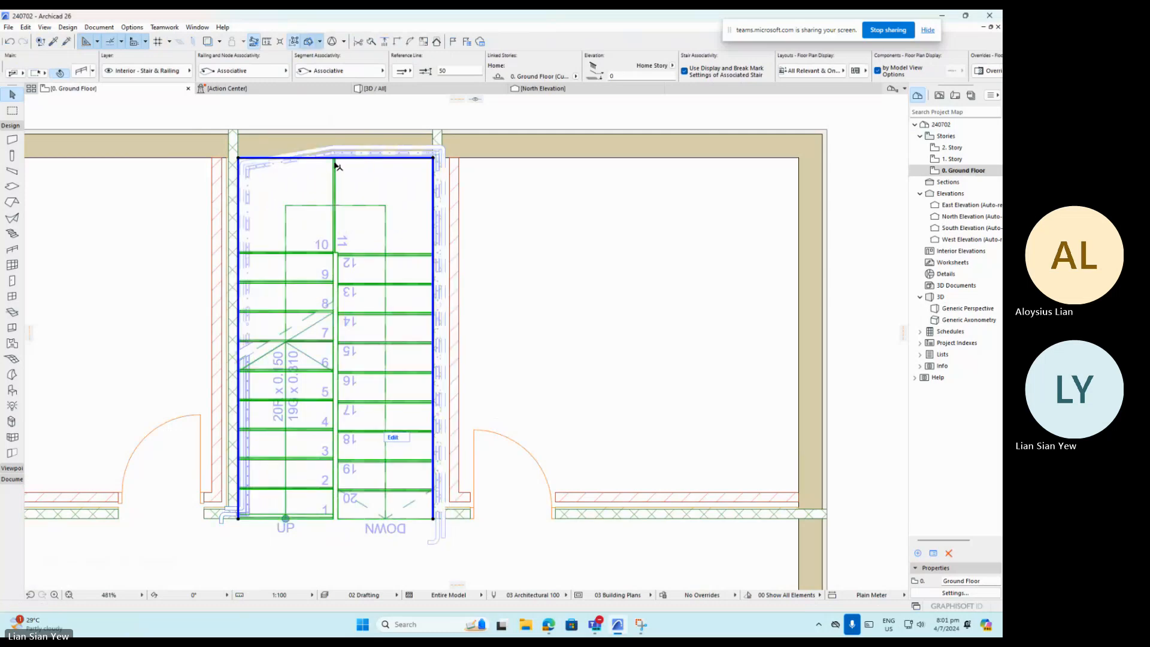
key(Escape)
click(253, 212)
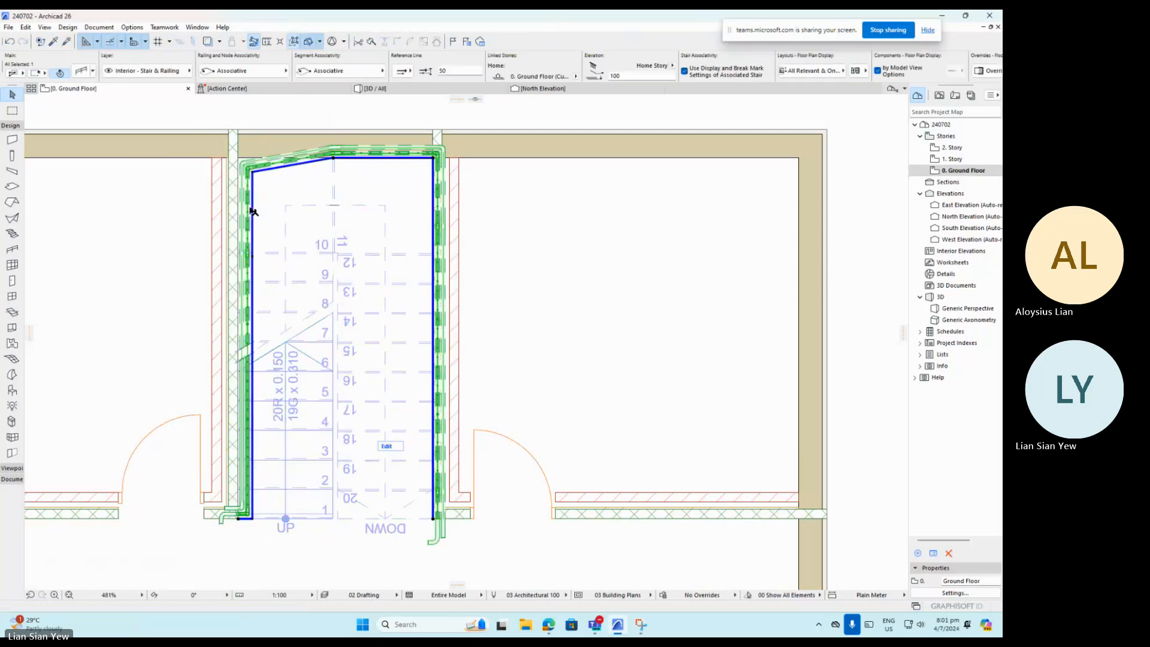
click(333, 163)
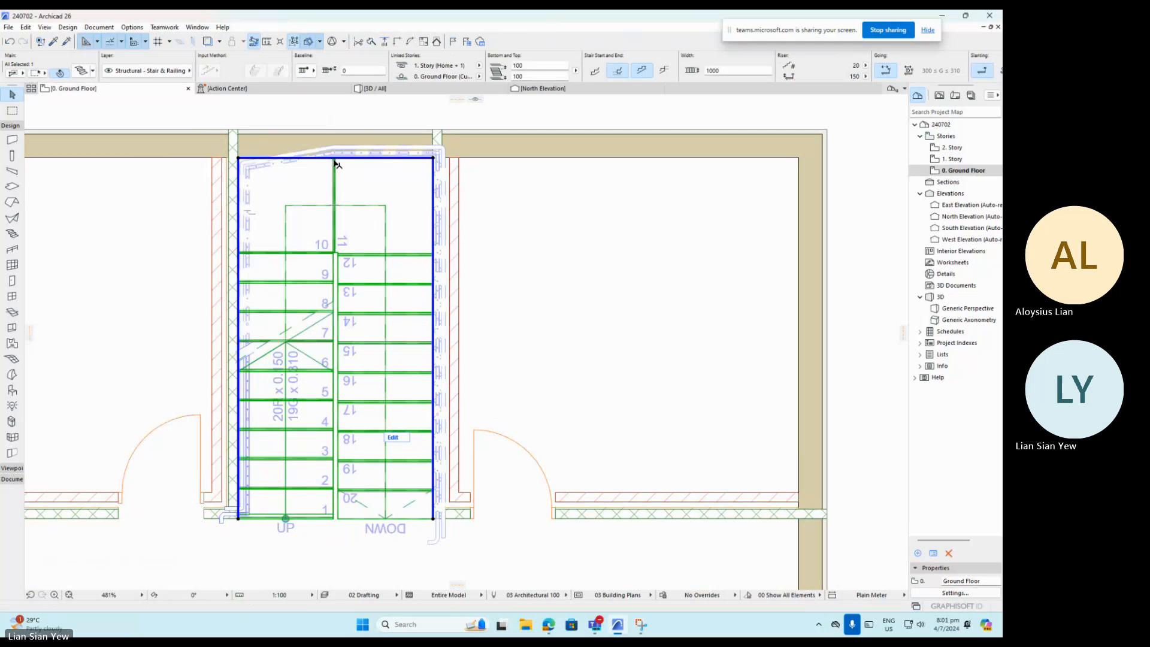
key(Escape)
Stretch the railing's node at the middle of the landing 150 mm inward from the rear wall.
click(258, 182)
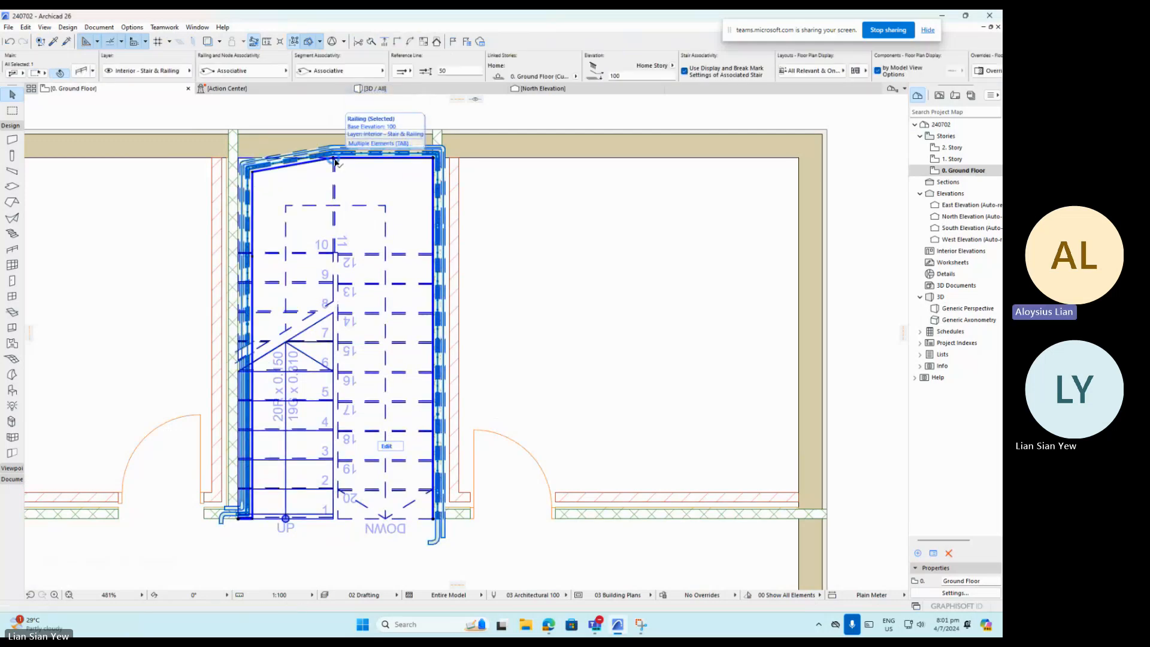
click(334, 161)
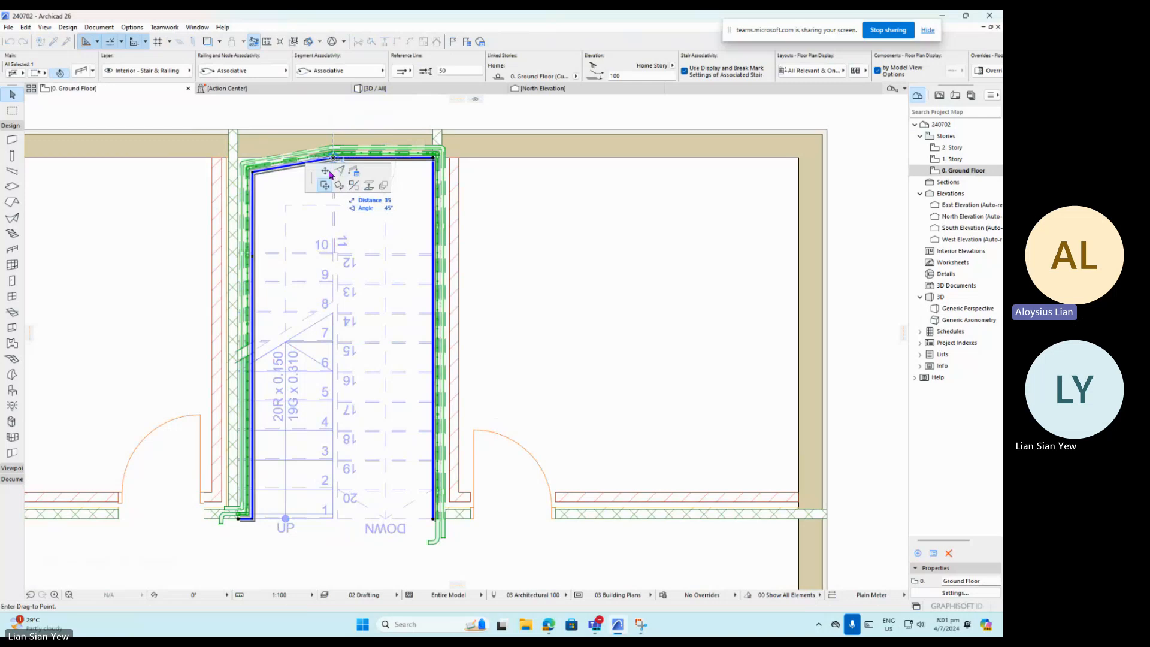
click(326, 171)
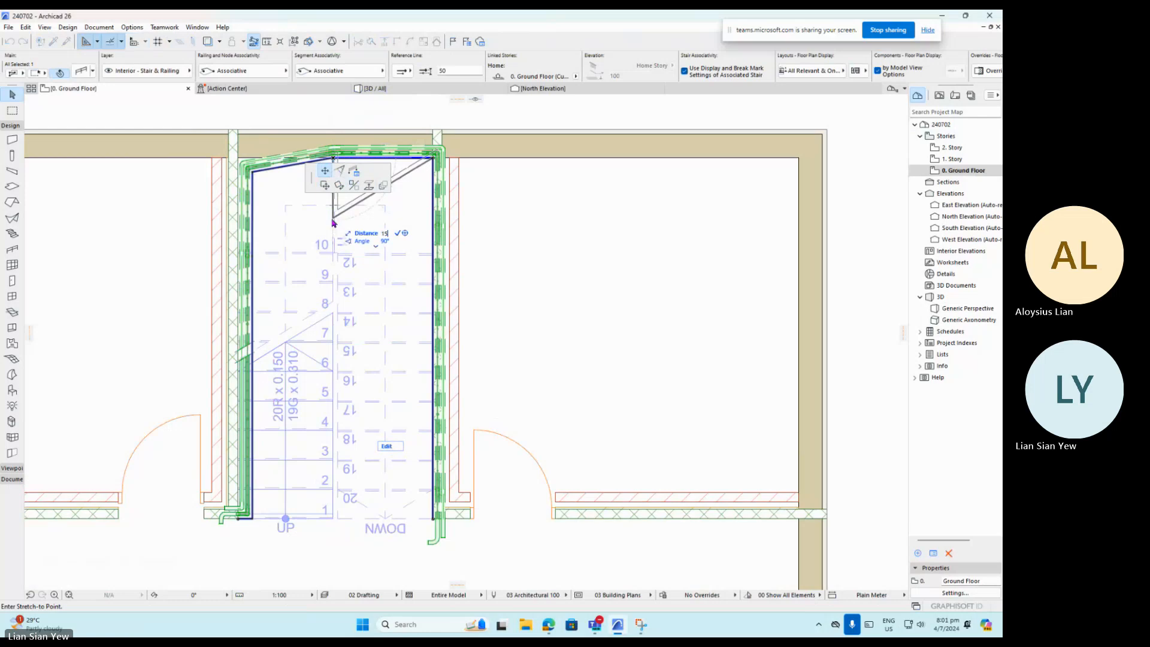
click(334, 172)
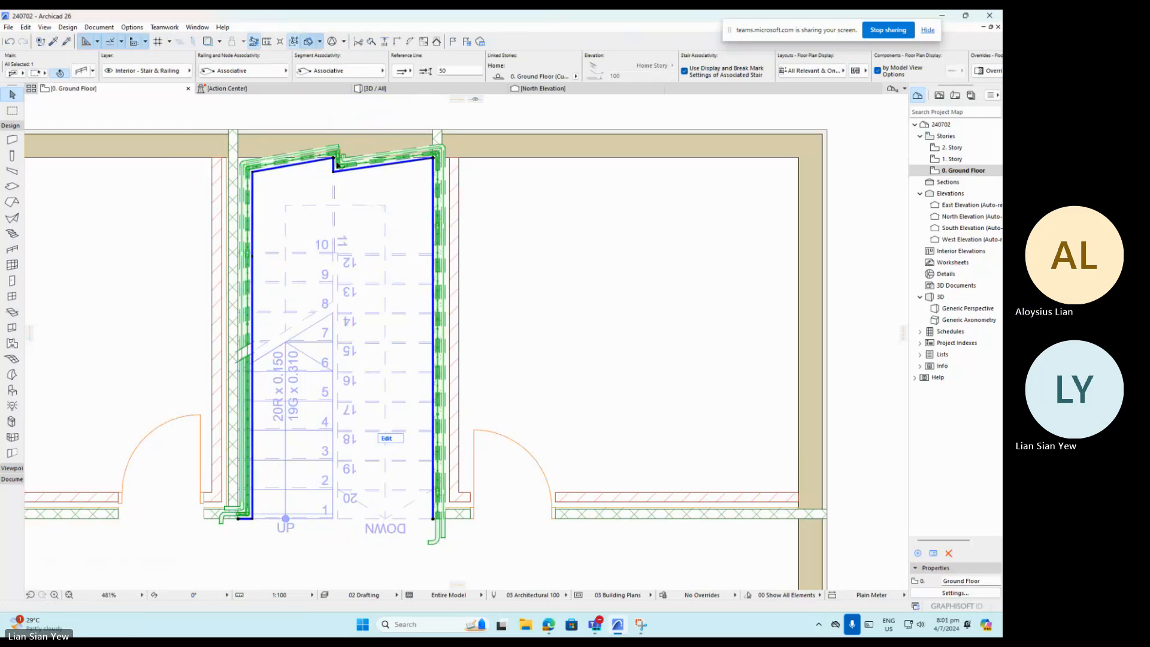
Stretch the remaining mid-landing railing node at the rear wall onto the node already moved inward.
scroll(334, 174, up, 3)
click(331, 156)
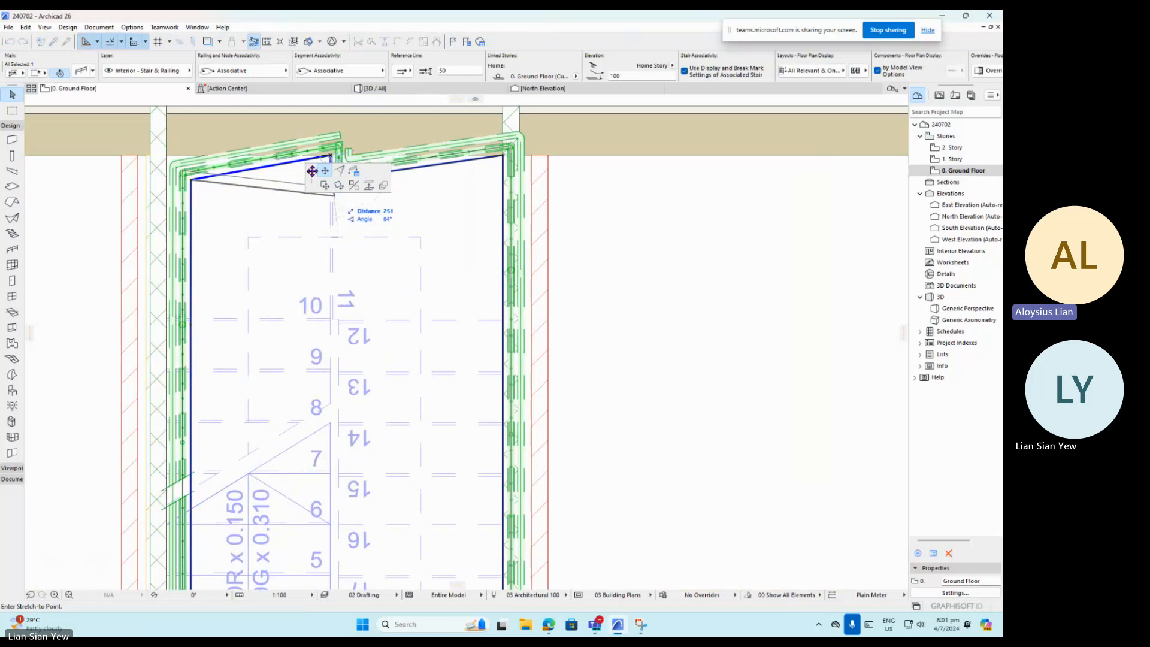
scroll(333, 203, down, 4)
scroll(297, 196, up, 3)
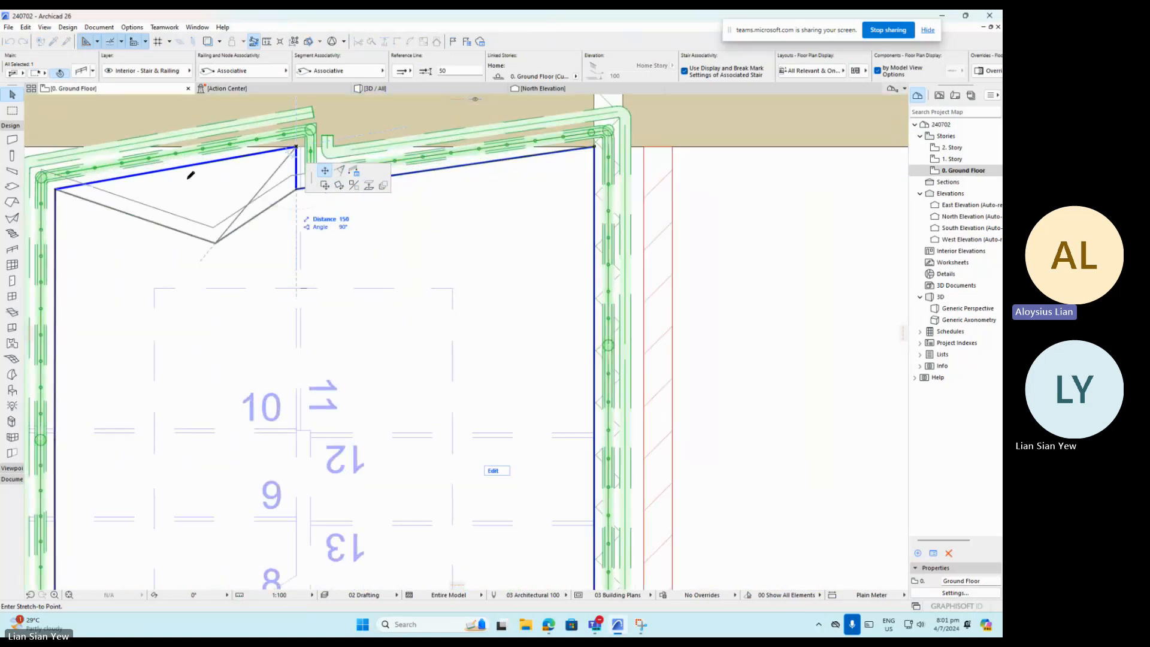
scroll(194, 175, down, 4)
scroll(226, 182, up, 3)
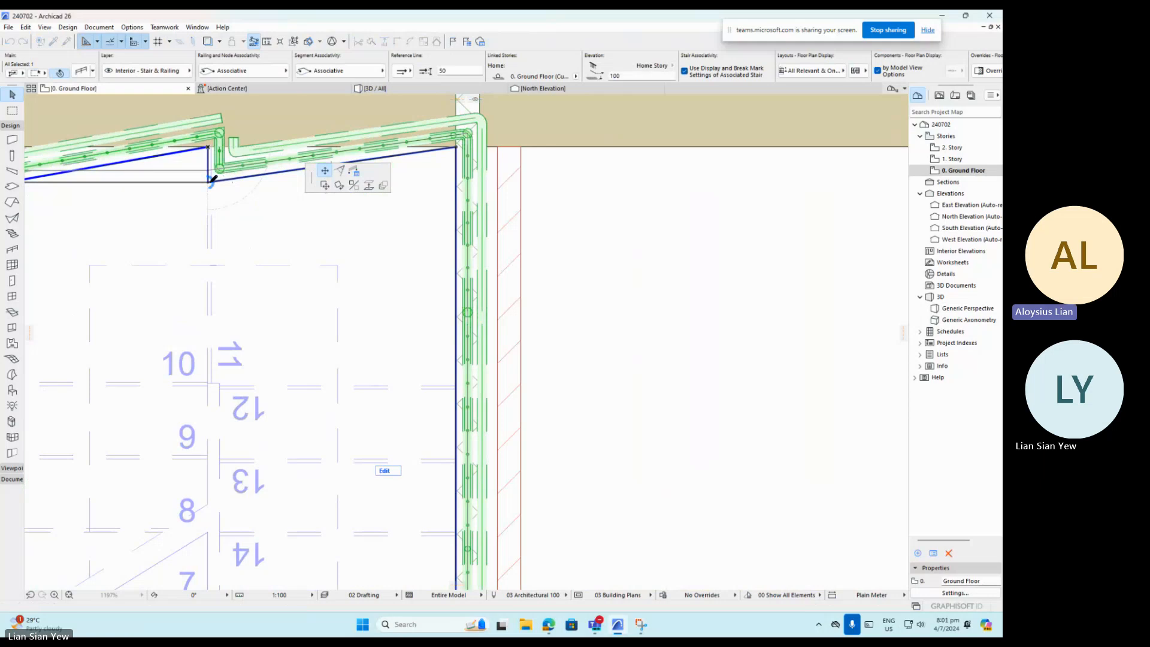
click(213, 179)
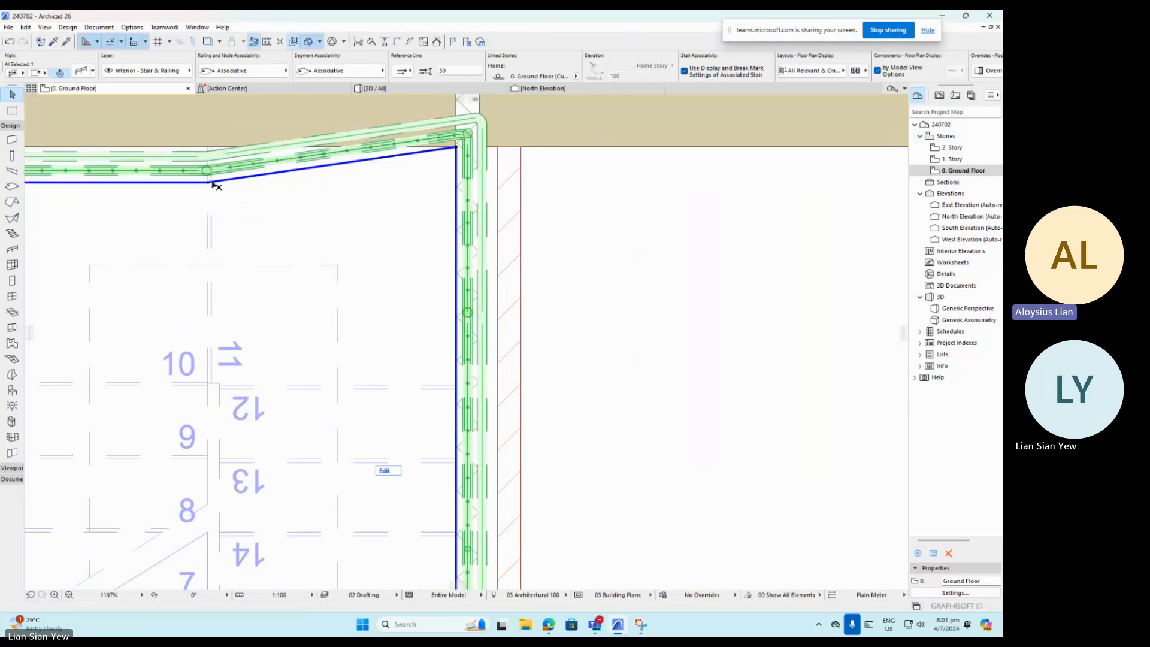
Stretch the railing's landing corner above the upper flight inward from the rear wall, level with the mid-landing node.
click(466, 145)
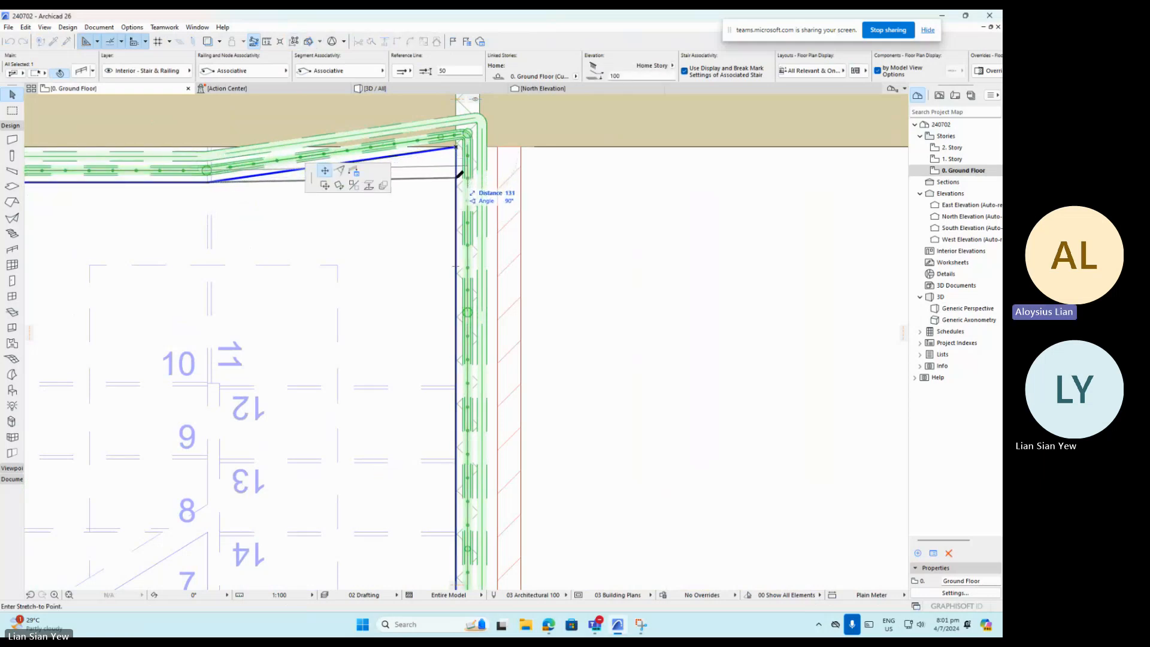
click(457, 184)
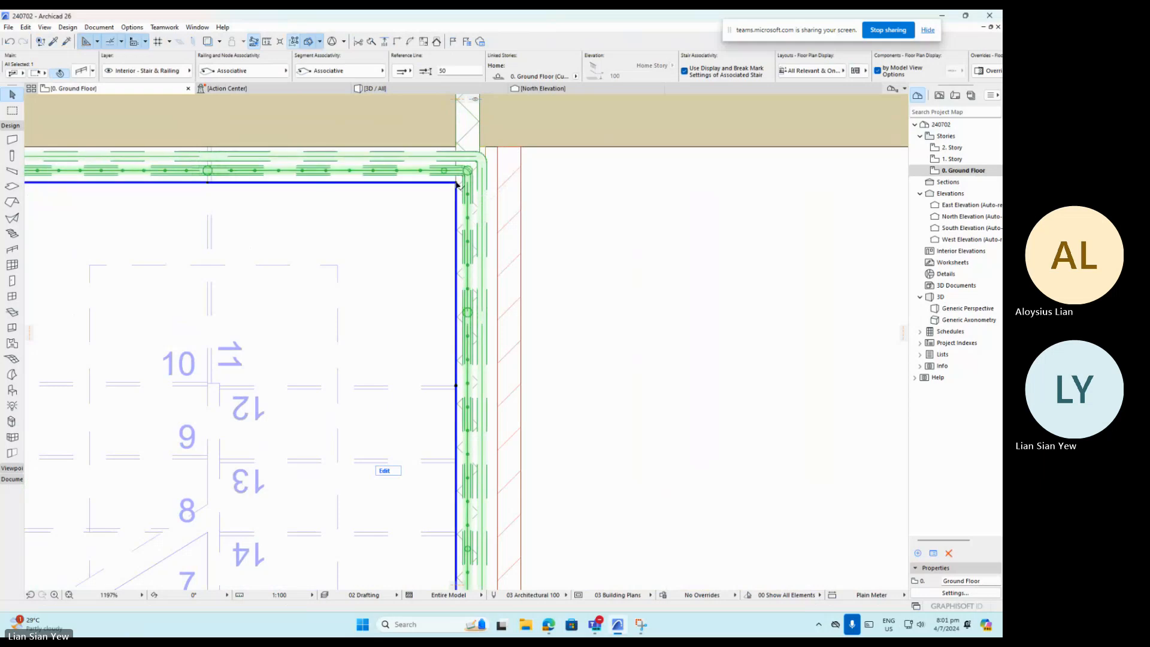
scroll(457, 183, down, 5)
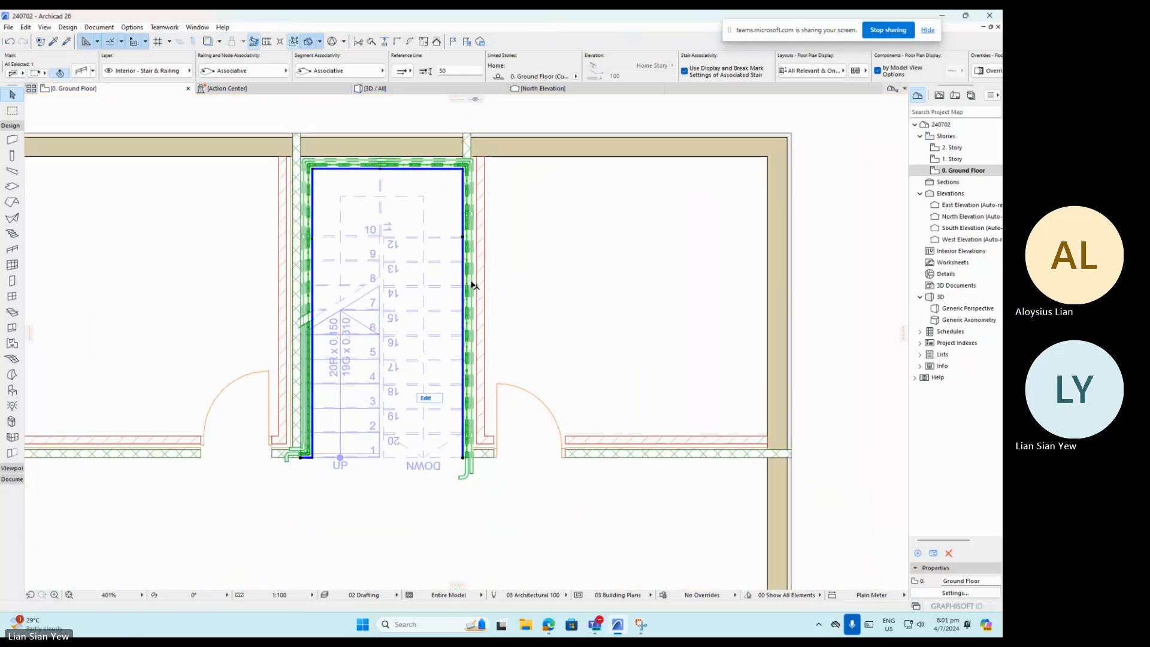
Stretch the railing's end node beside the DOWN label 150 mm inward from the side wall.
scroll(459, 466, up, 4)
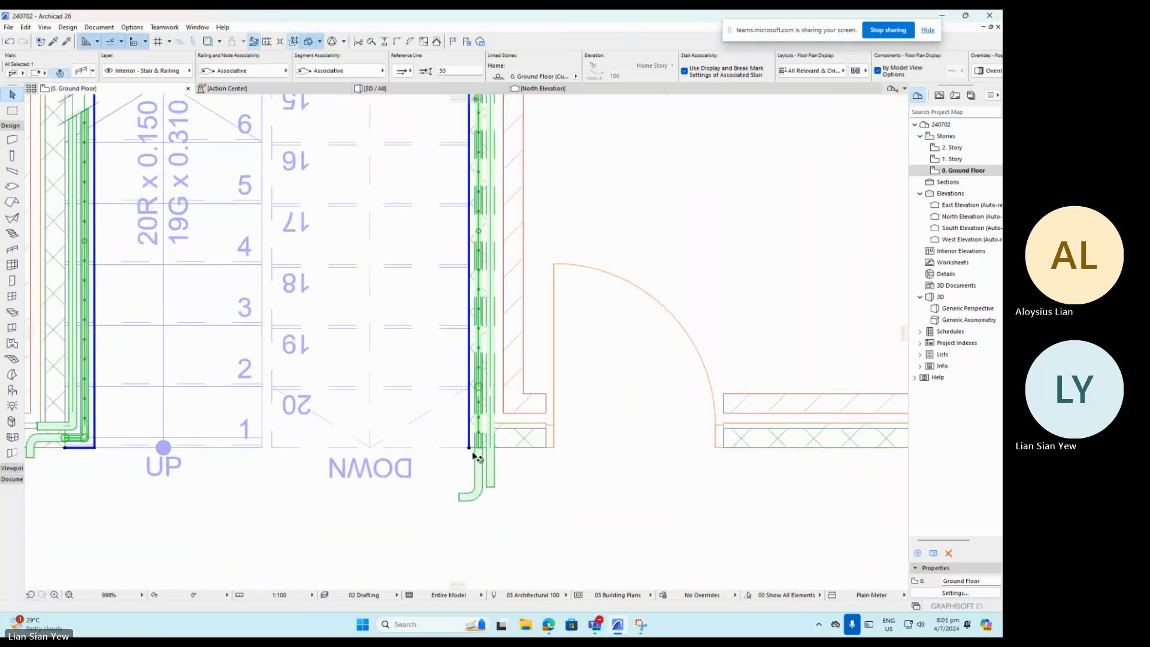
click(469, 449)
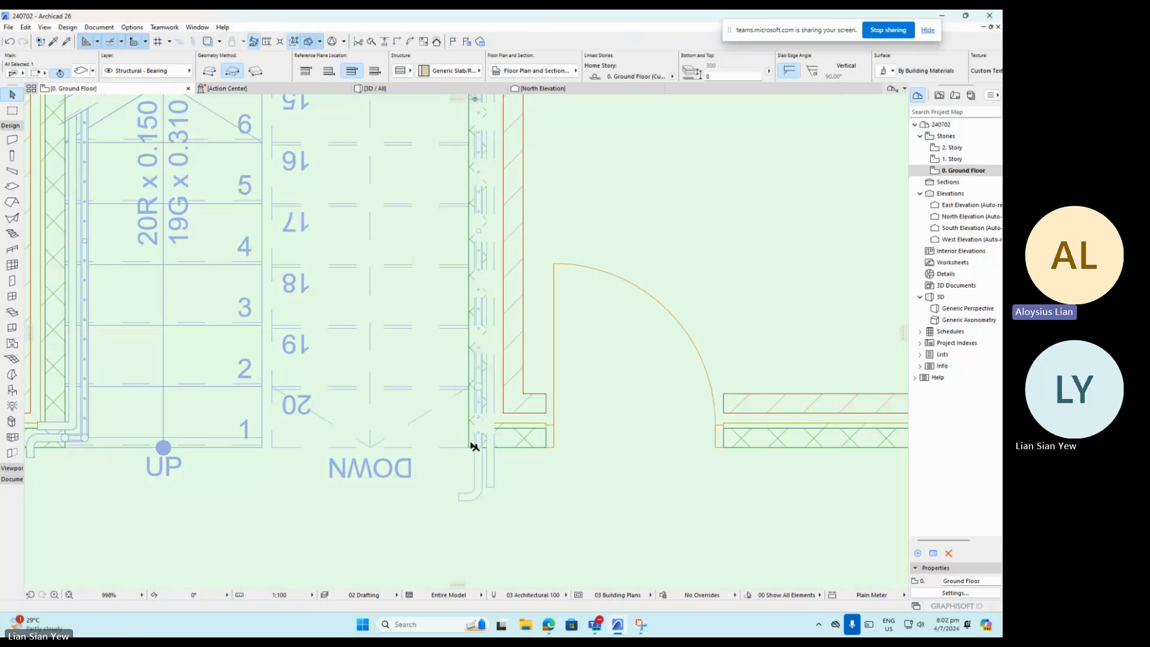
key(Escape)
click(474, 438)
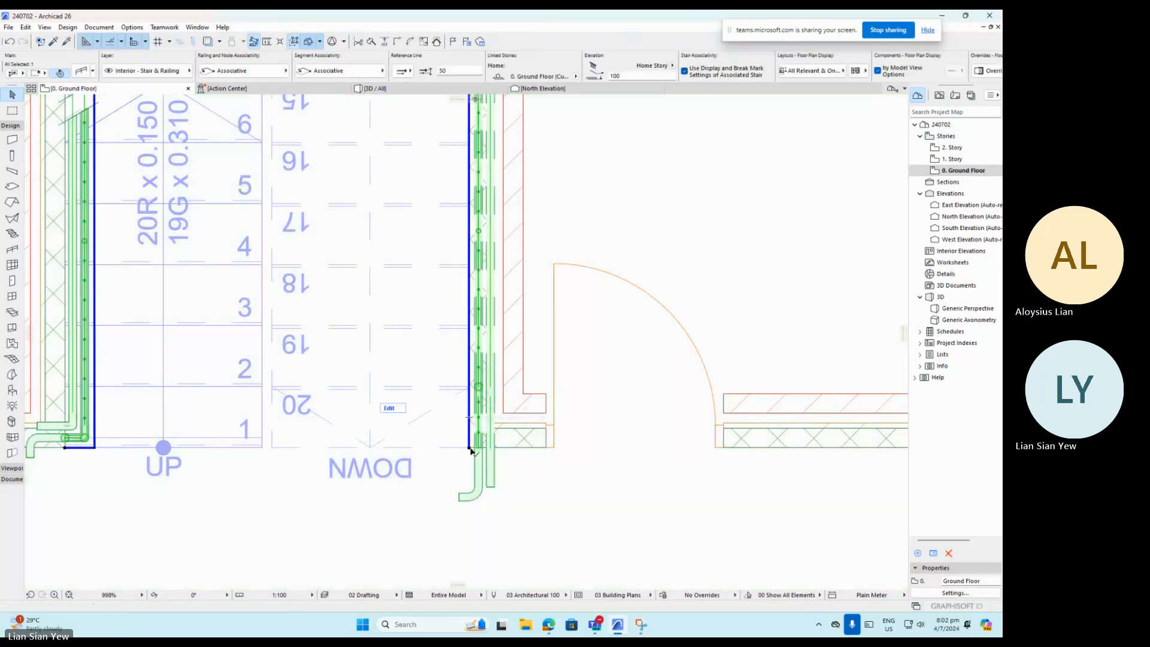
click(470, 448)
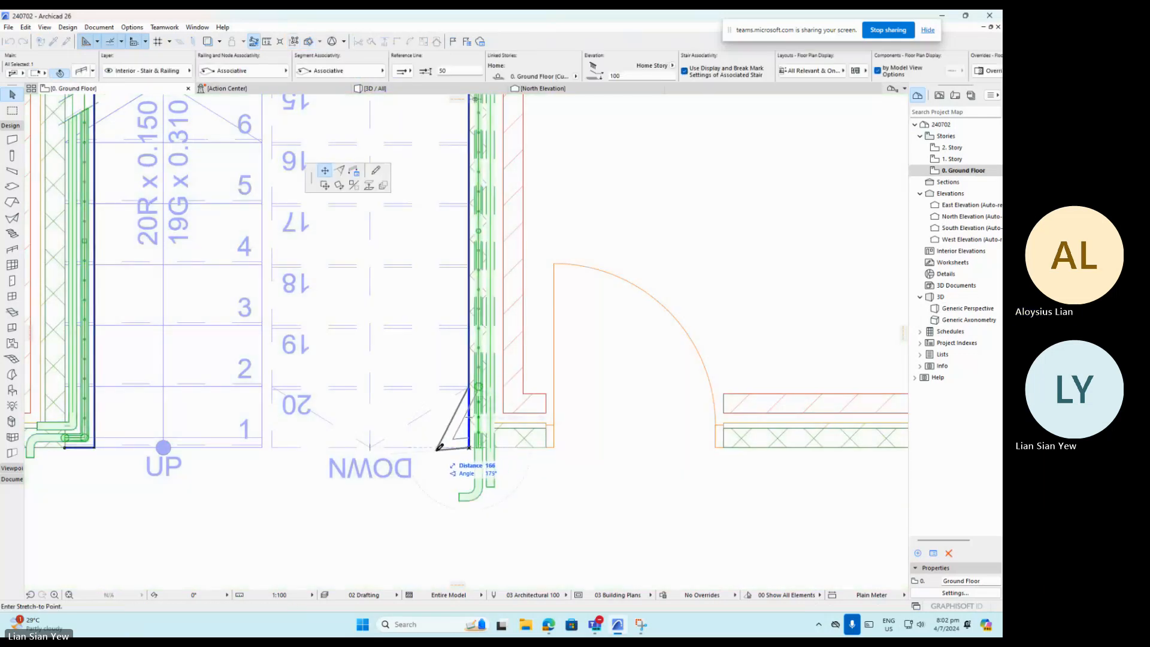
text(15)
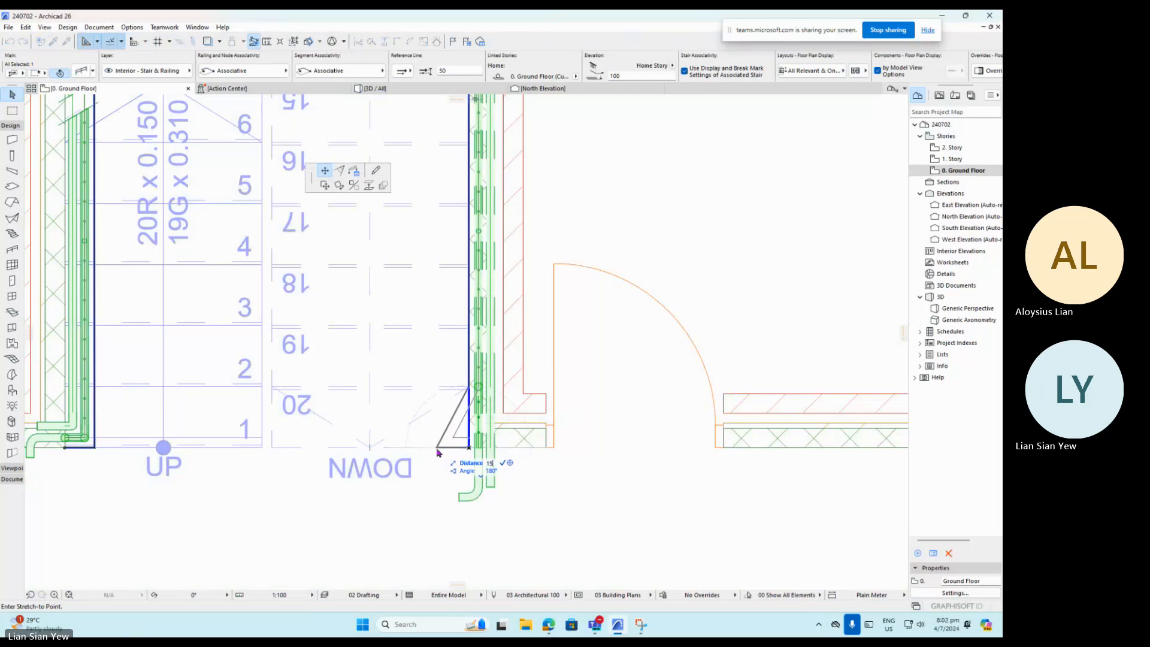
text(0)
key(Return)
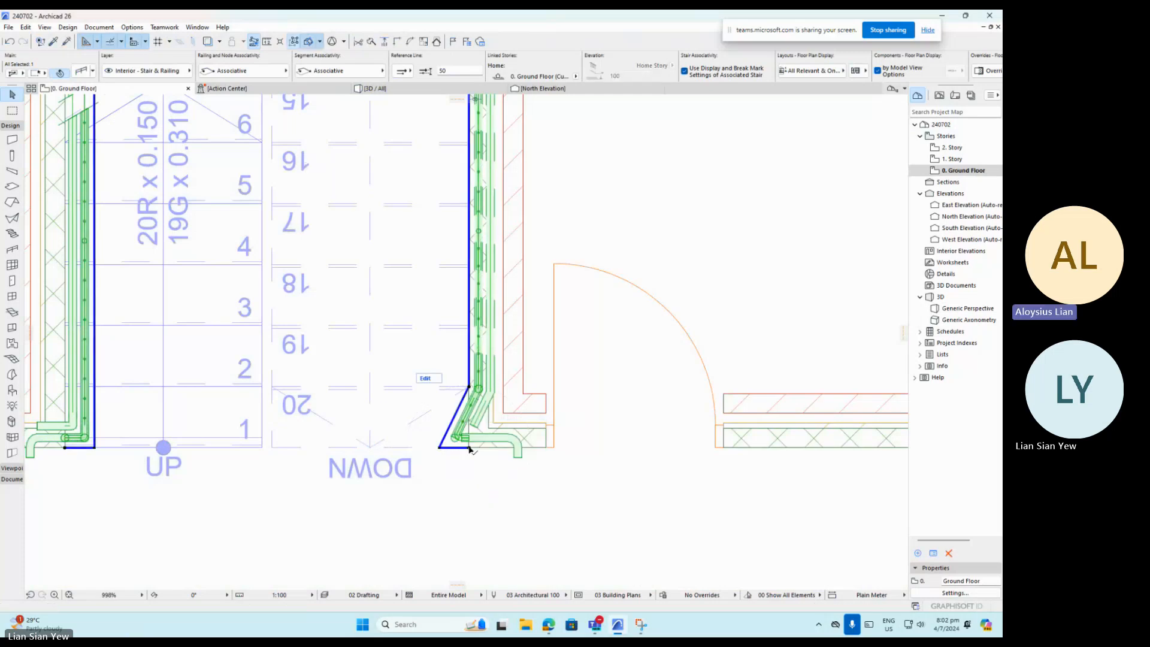
click(471, 448)
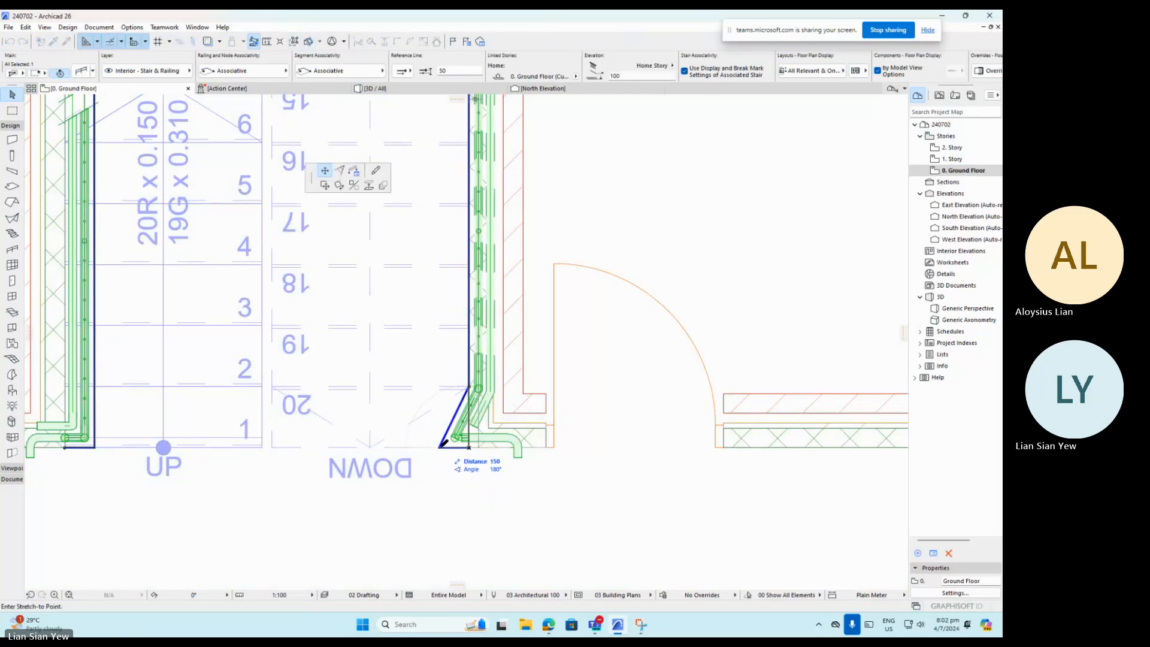
key(Escape)
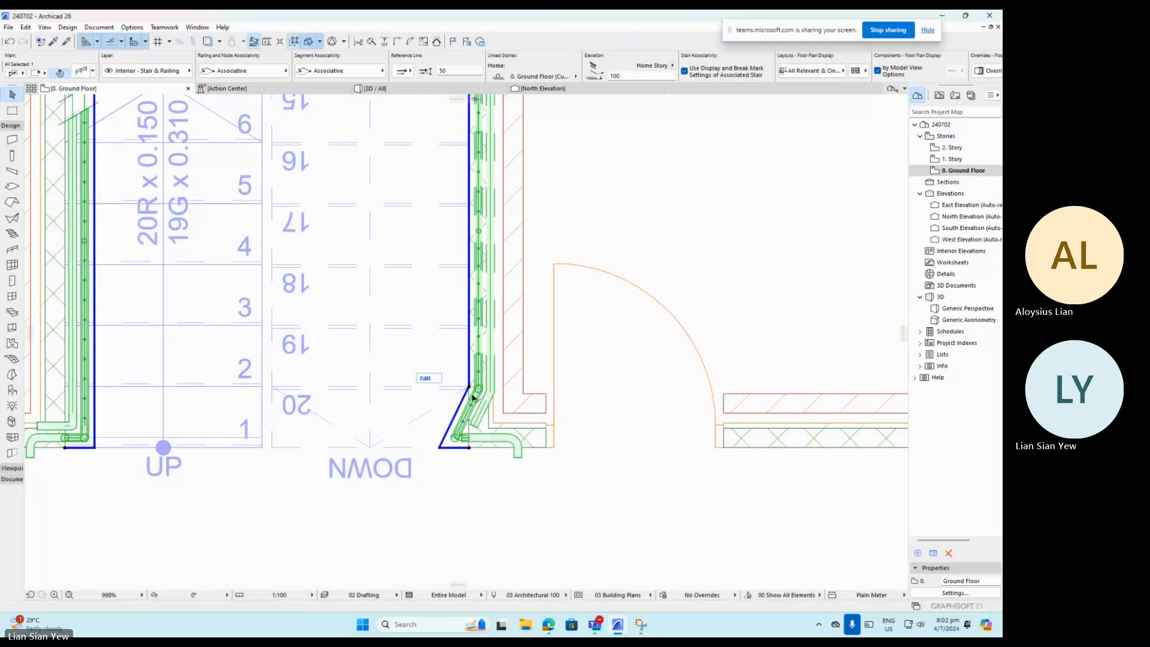
Stretch the railing node beside step 20 of the upper flight 150 mm inward from the side wall.
click(472, 391)
key(Escape)
click(463, 423)
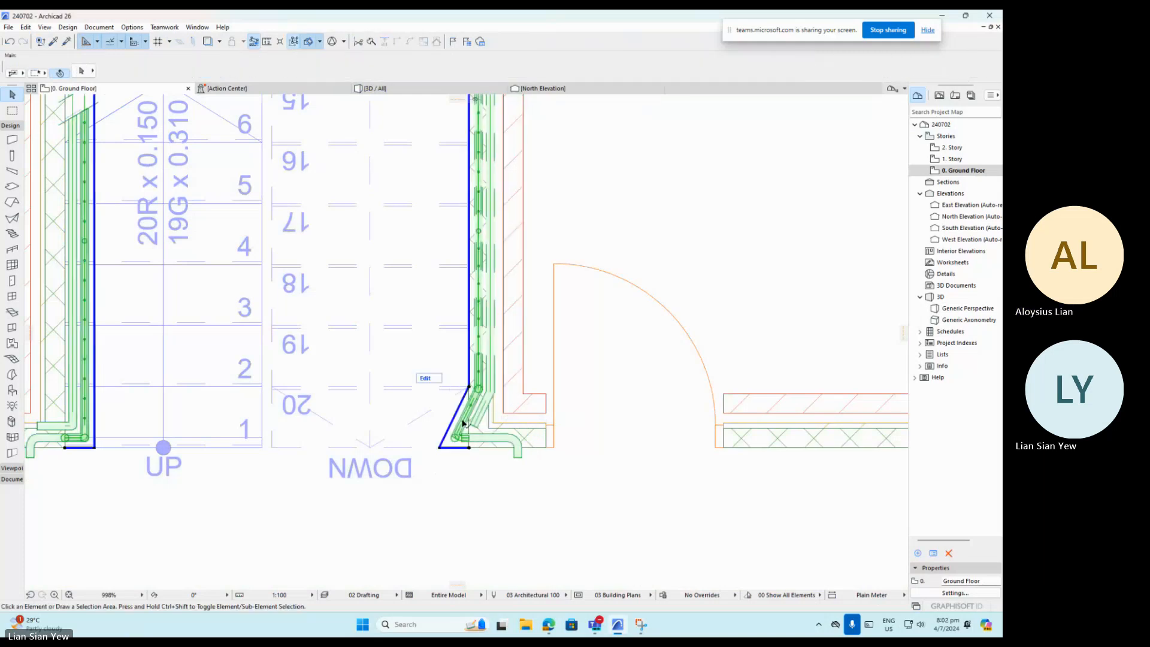
click(471, 389)
text(15)
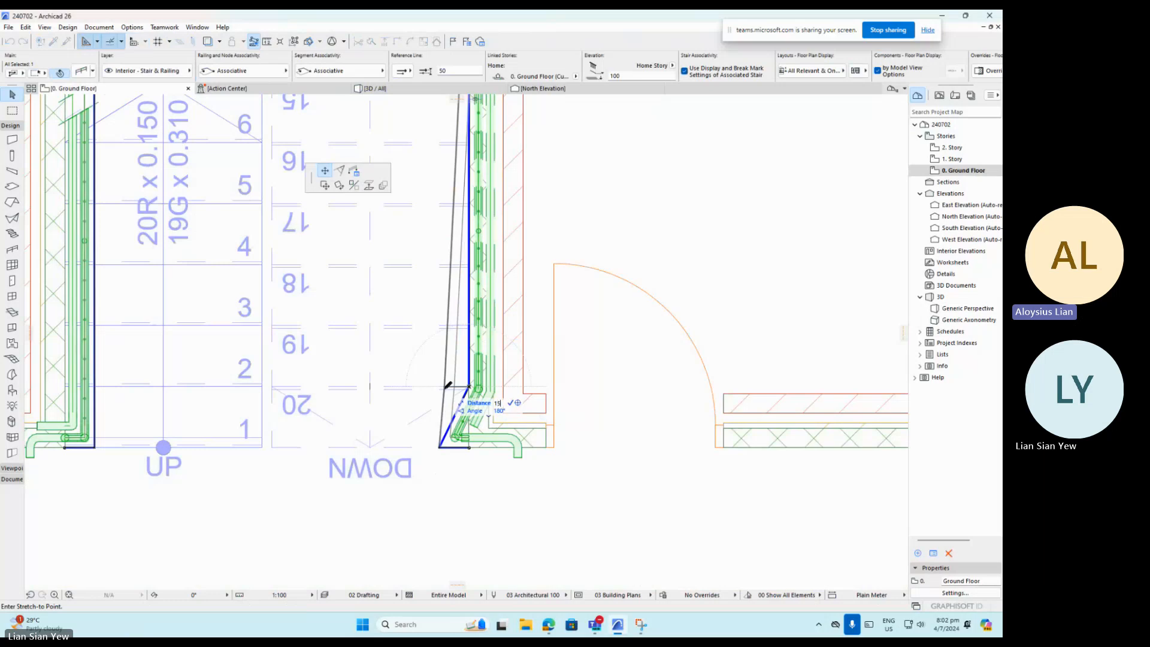
text(0)
key(Return)
Stretch both overlapping railing nodes beside step 12 150 mm inward so the upper flight's railing runs straight.
scroll(462, 328, down, 3)
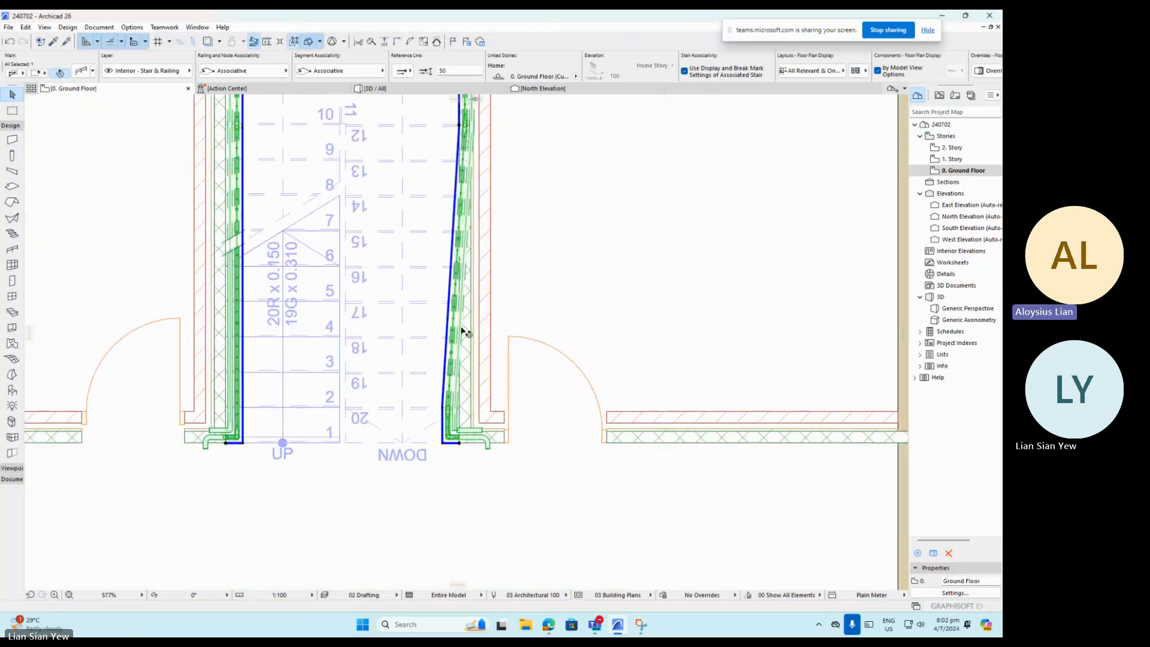
scroll(472, 205, up, 5)
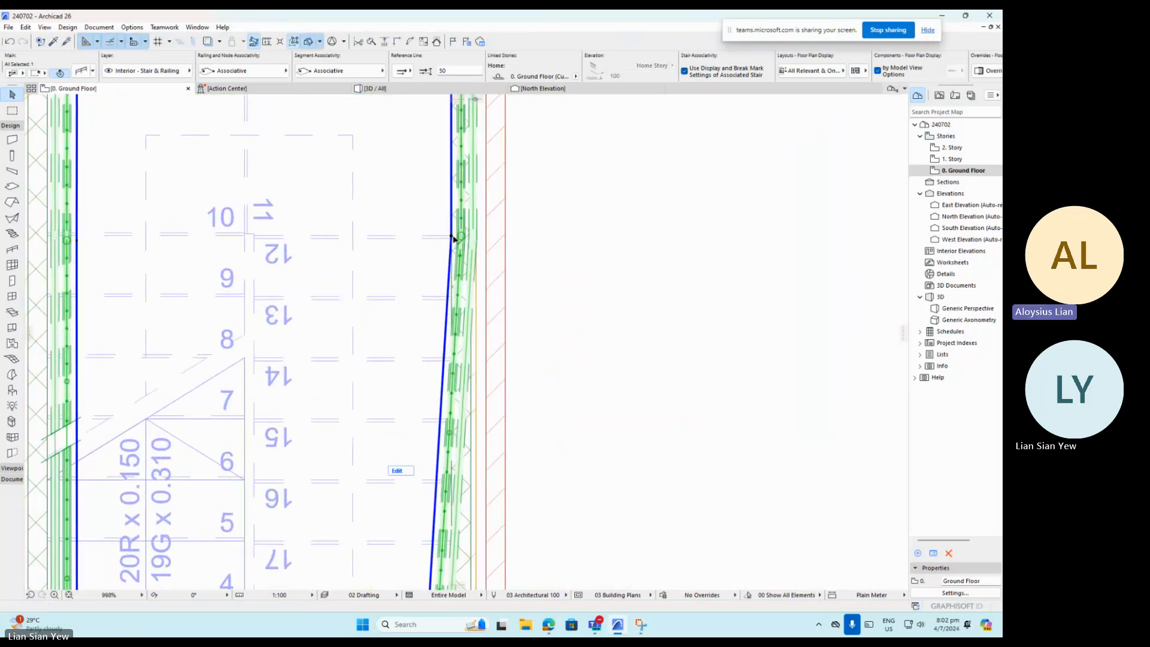
click(452, 238)
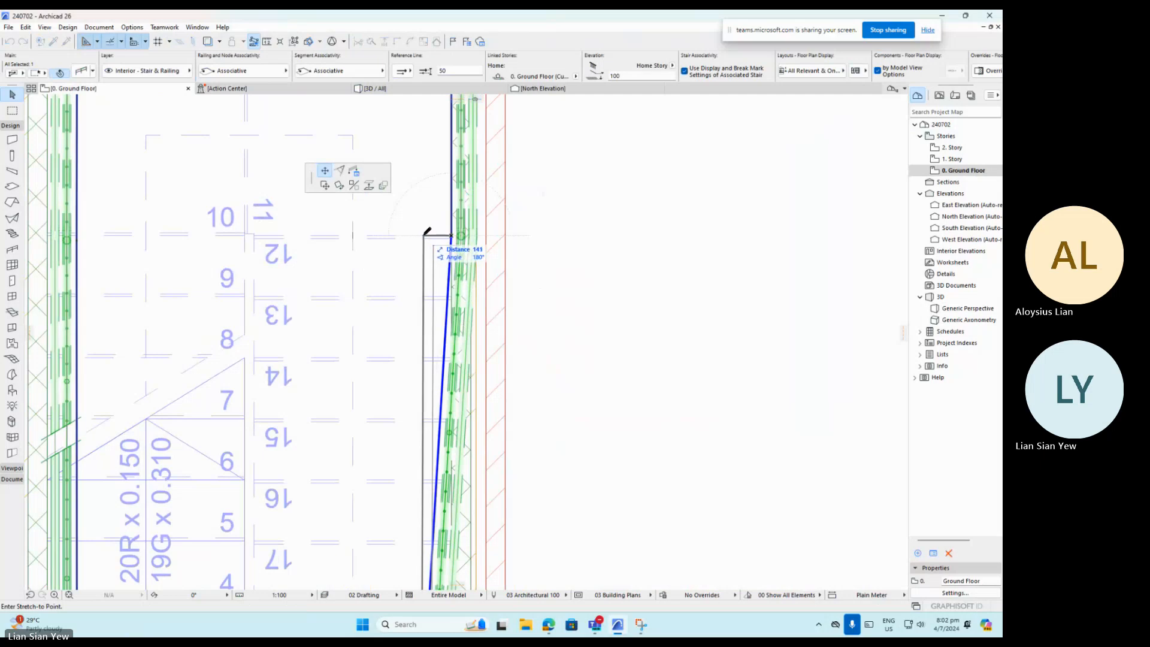
text(150)
key(Return)
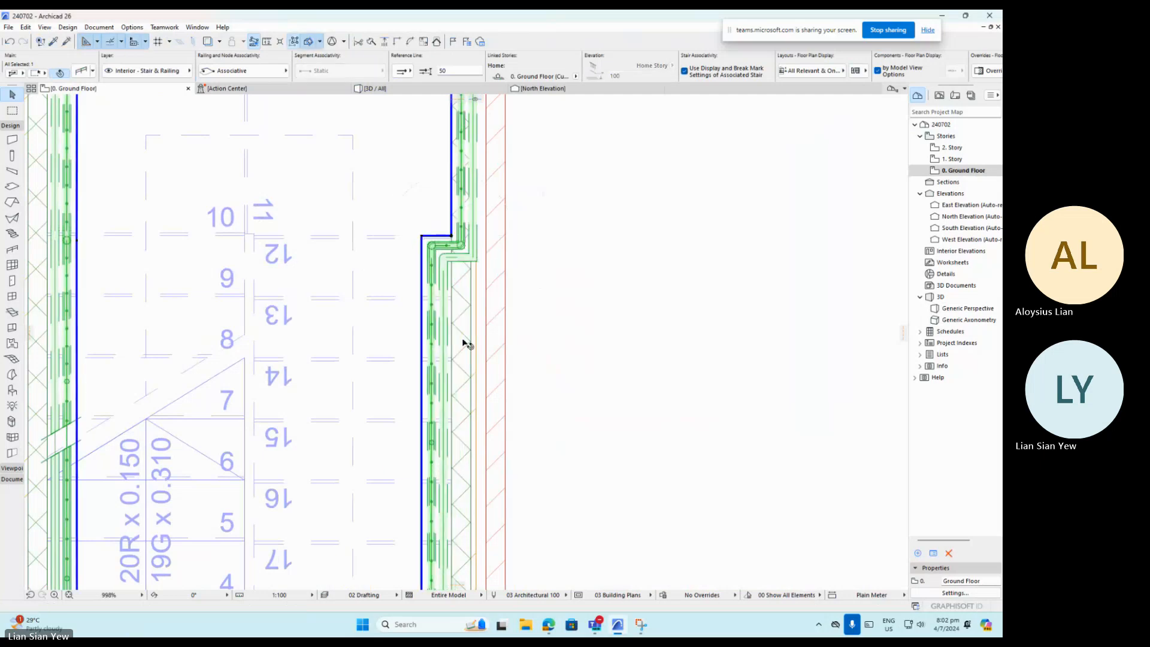
scroll(462, 312, down, 3)
scroll(458, 195, up, 3)
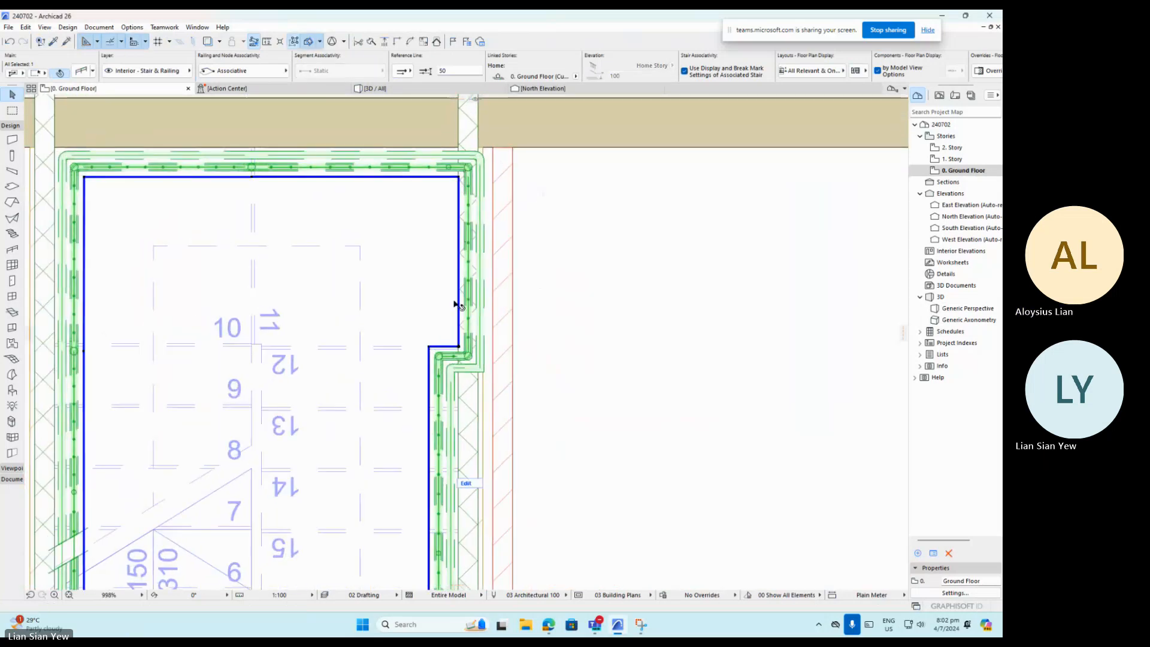
click(460, 348)
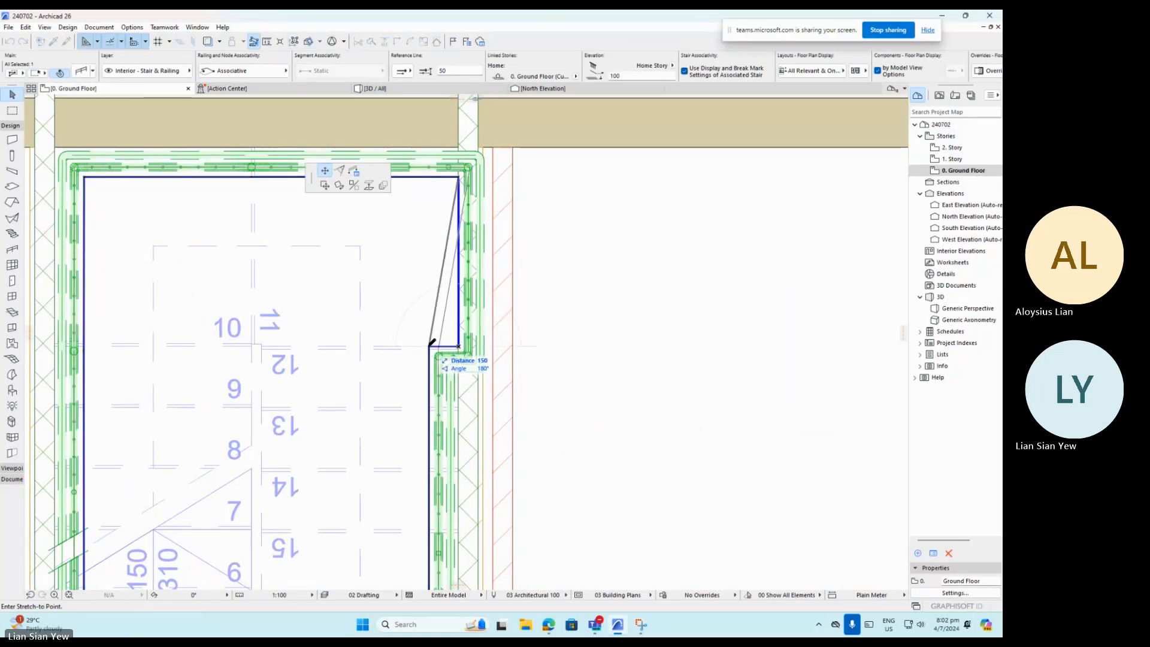
click(430, 347)
Stretch the railing's landing corner above the upper flight 150 mm inward from the side wall.
click(460, 178)
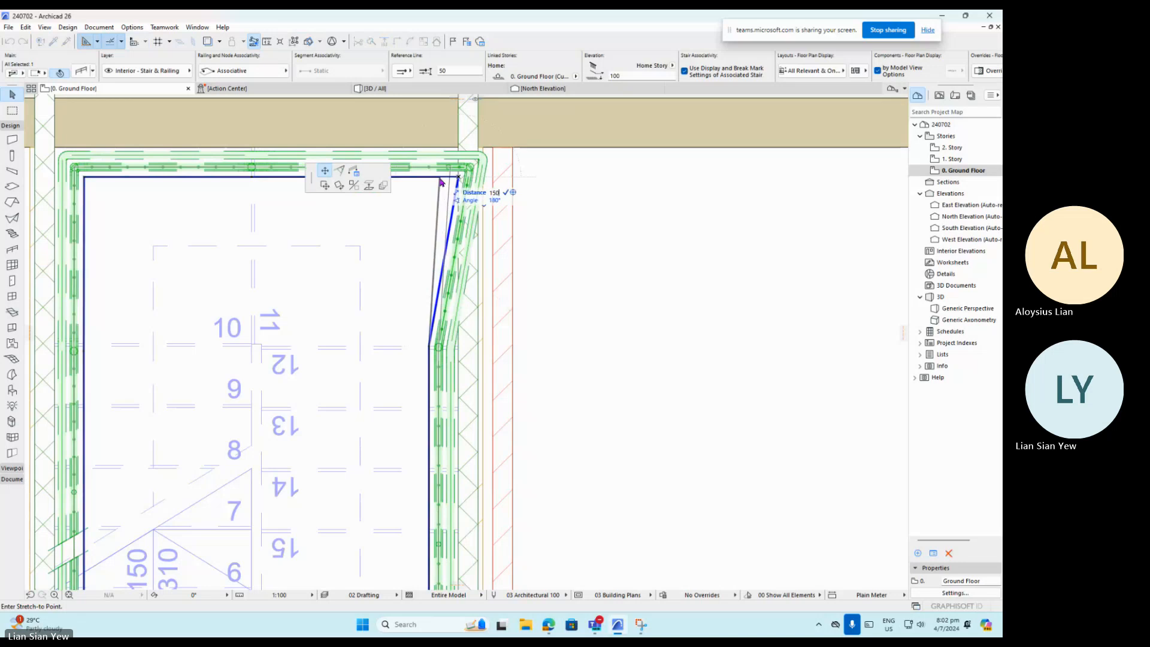
click(430, 179)
scroll(503, 249, down, 5)
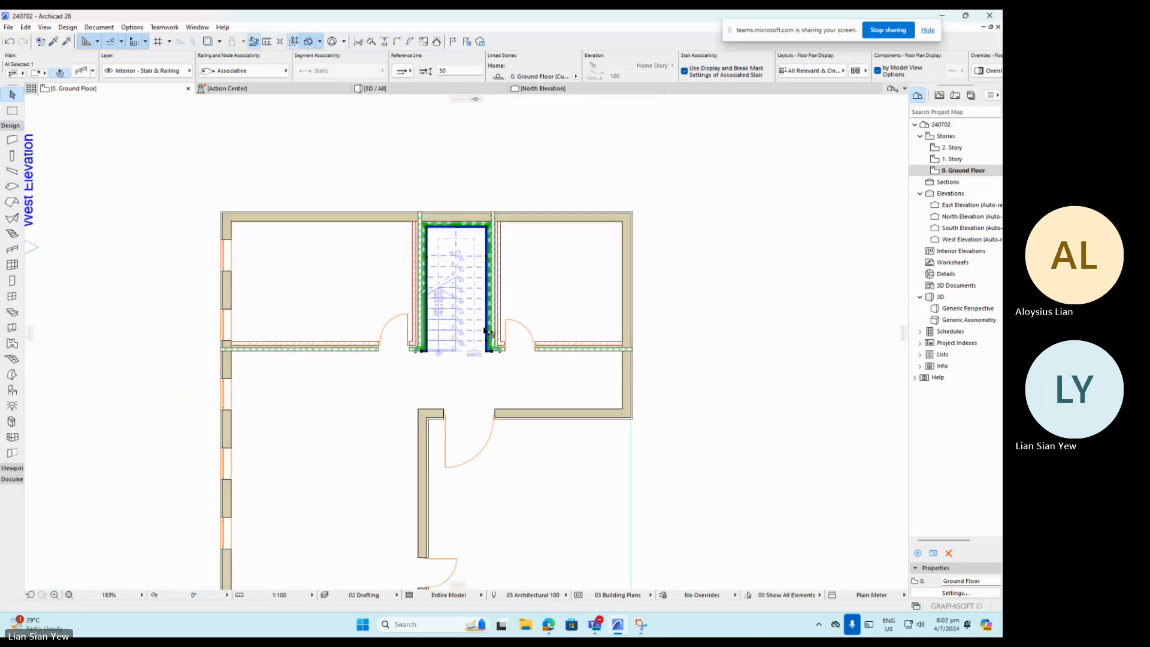
scroll(487, 330, up, 6)
scroll(590, 426, down, 2)
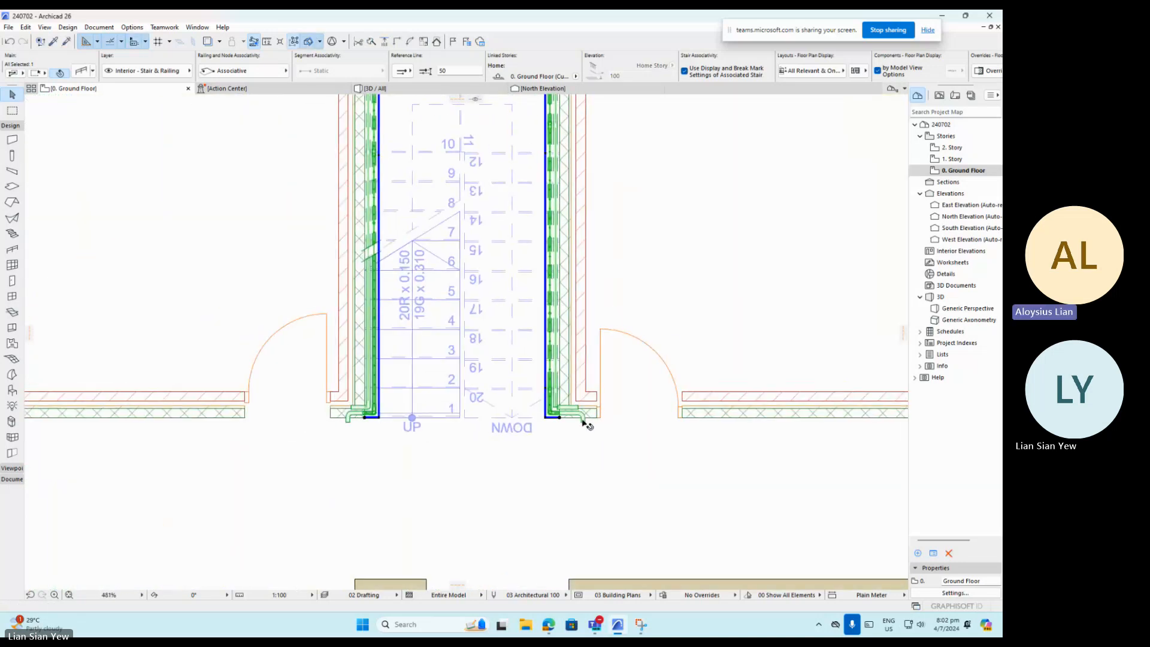
Try to stretch the railing's end node beside the UP label outward from the foot of the stair.
scroll(399, 453, up, 3)
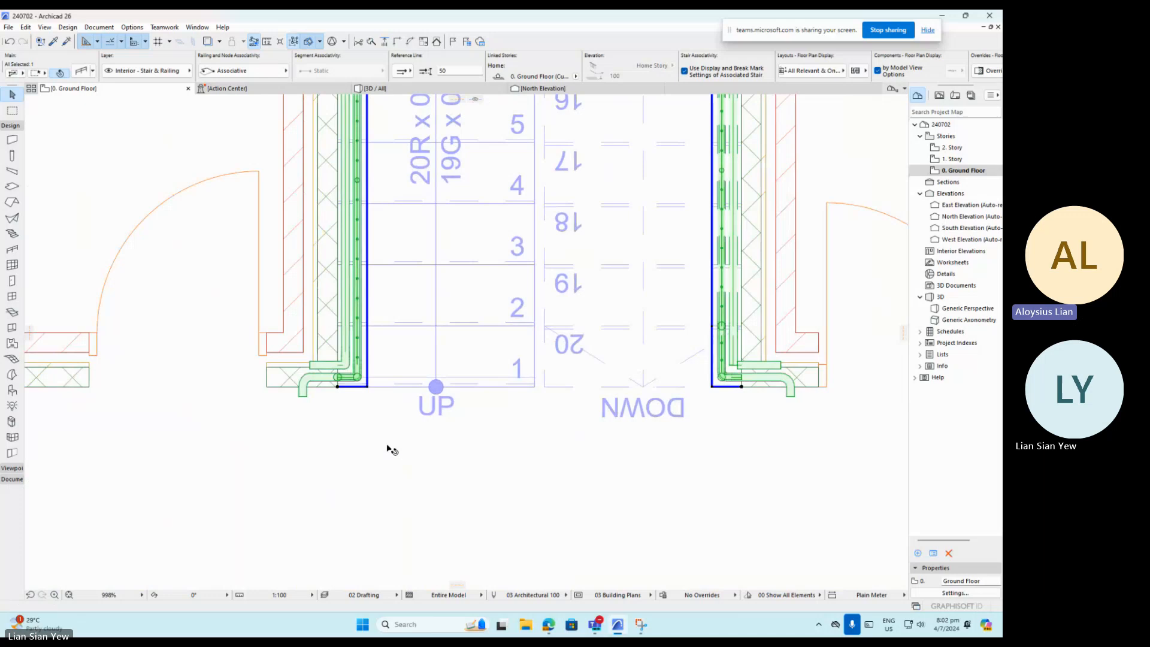
scroll(341, 392, up, 2)
click(336, 384)
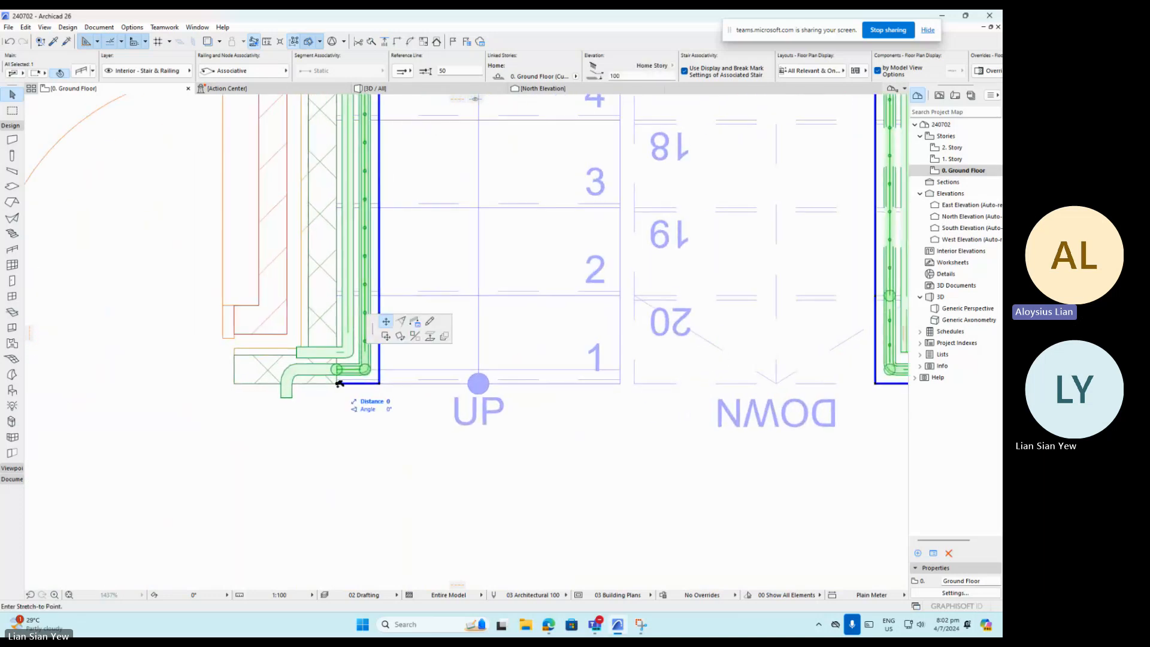
click(338, 435)
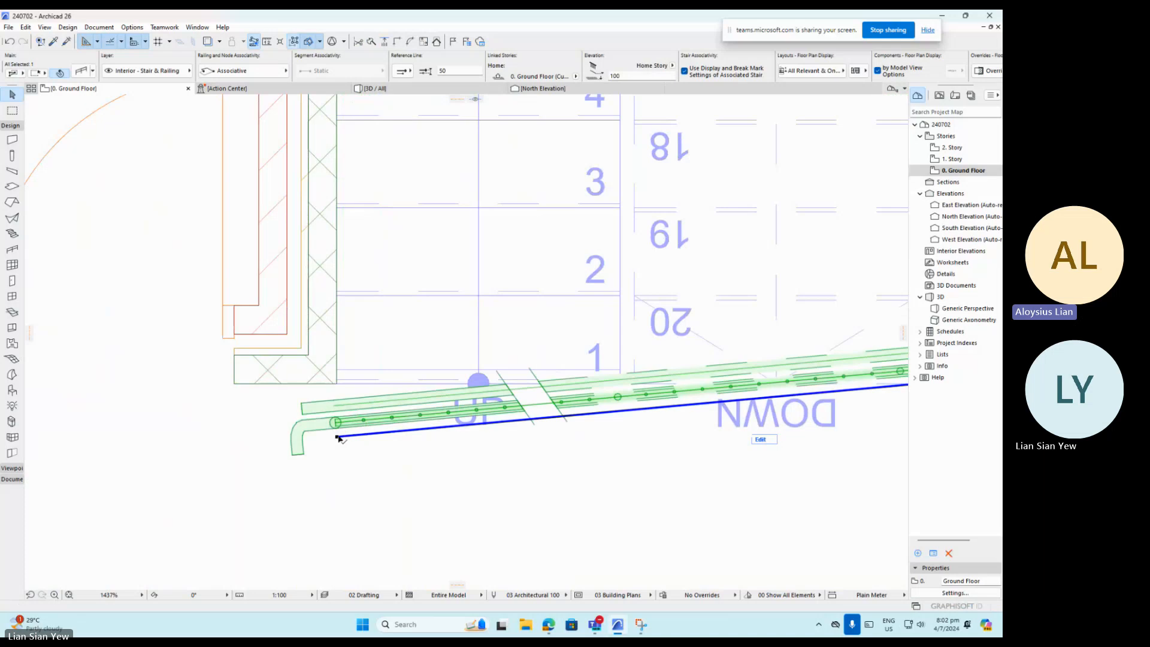
key(ctrl+z)
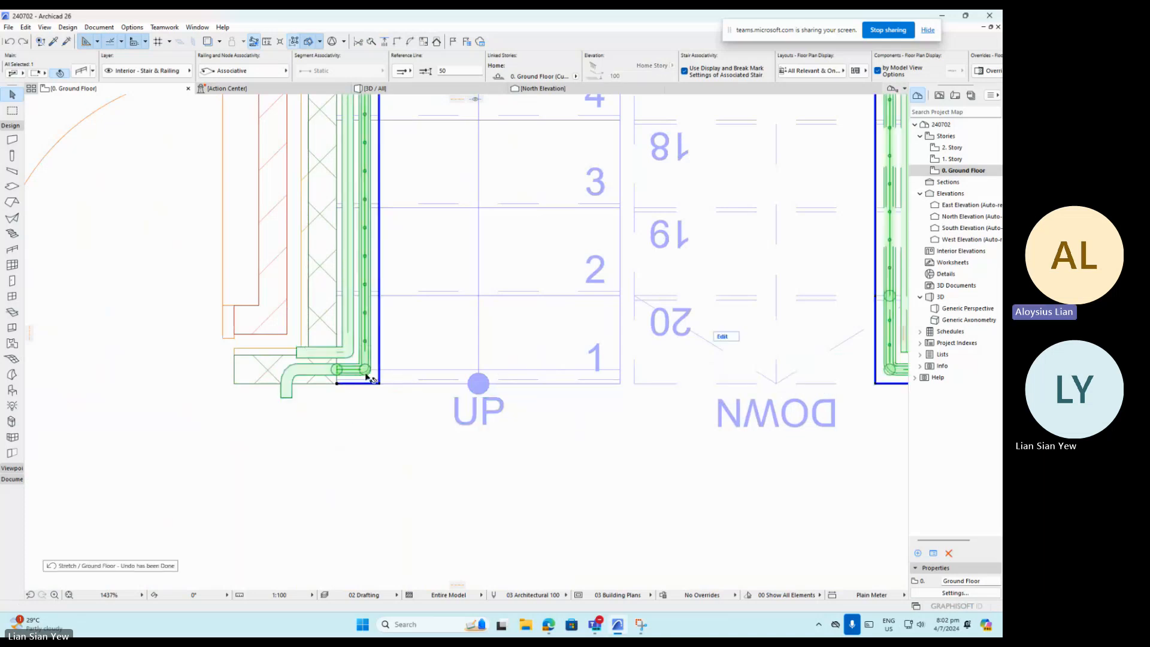
key(Escape)
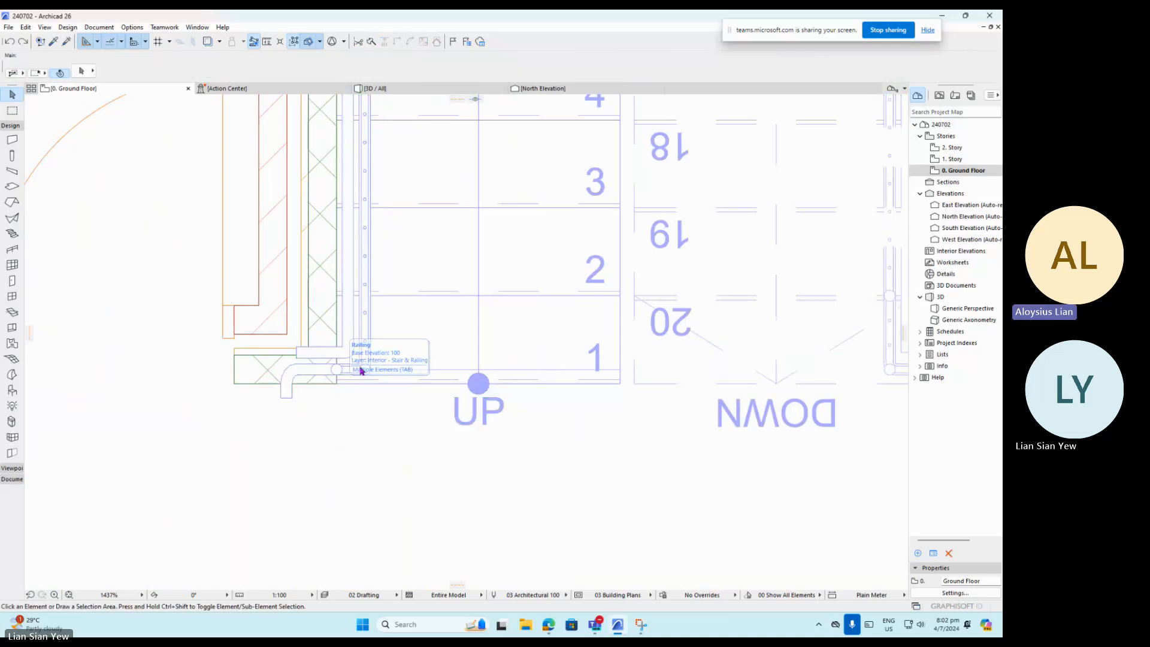
click(365, 326)
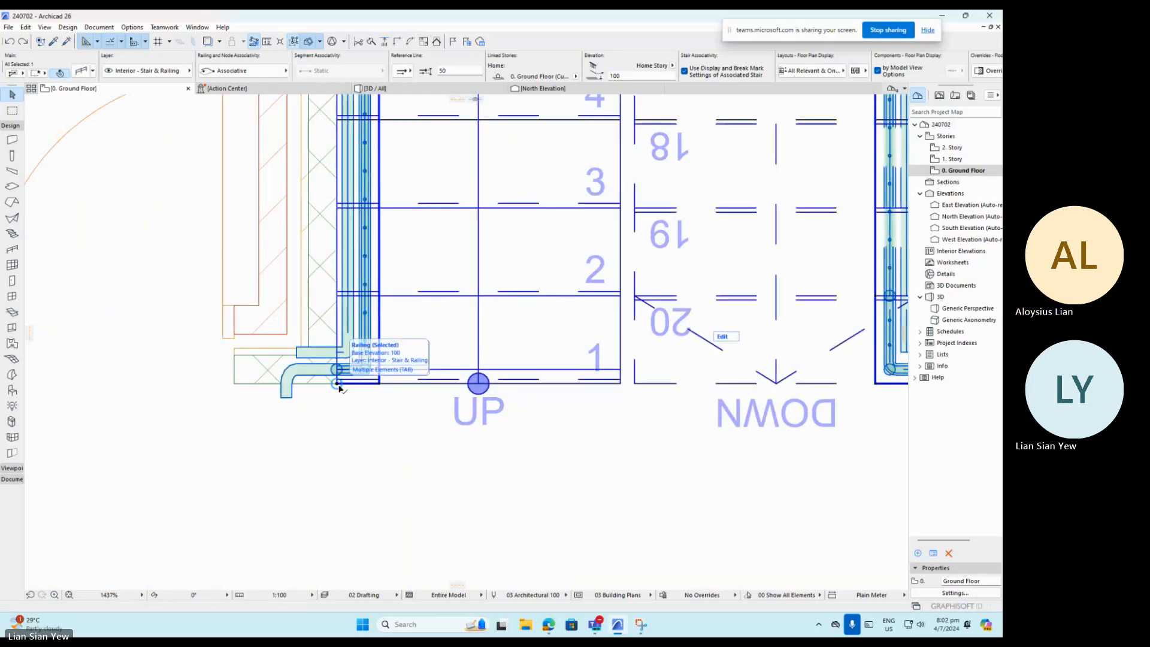
click(338, 386)
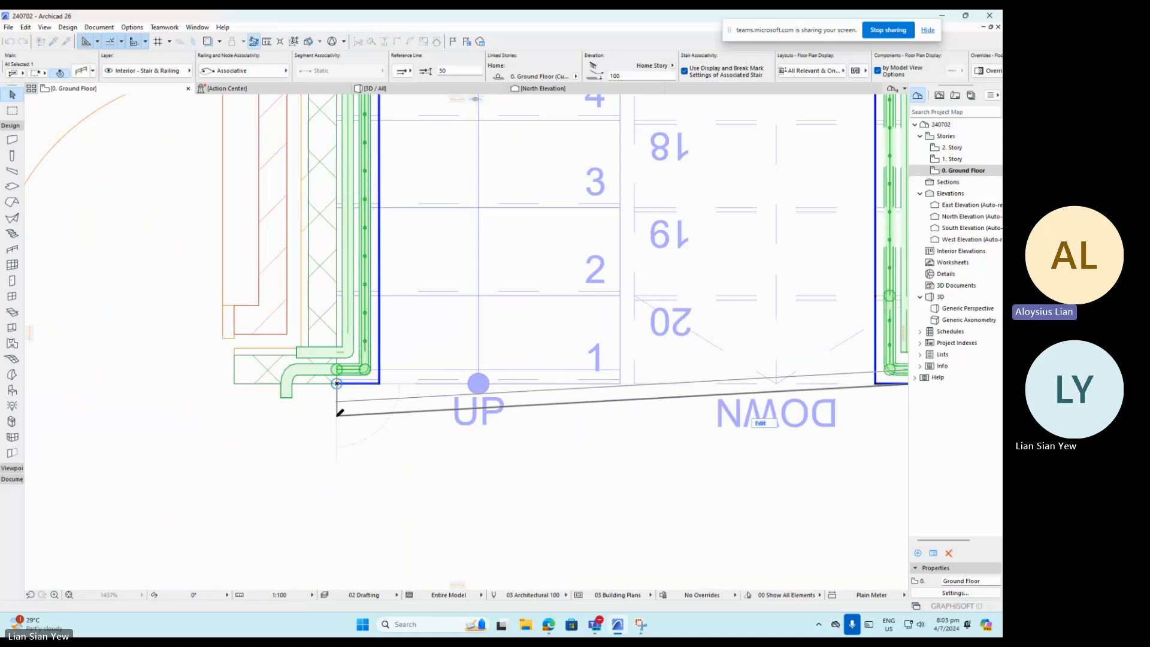
click(339, 413)
scroll(339, 415, down, 5)
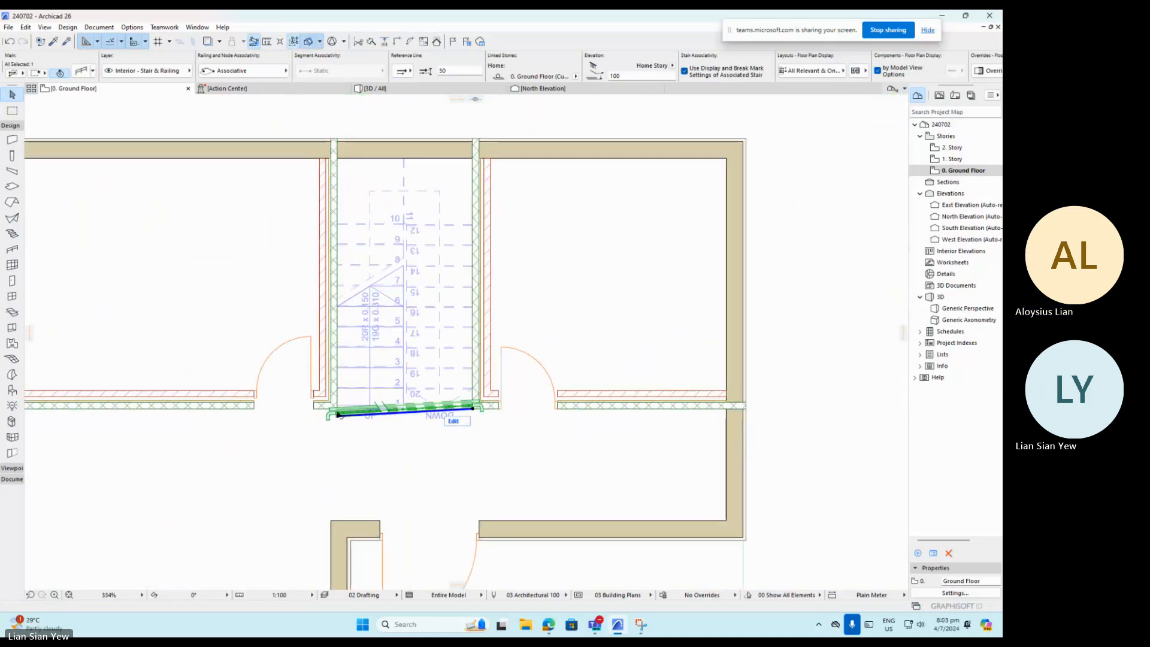
key(ctrl+z)
Stretch the railing's corner and adjoining end node beside the DOWN label 150 mm outward from the foot of the stair.
scroll(443, 417, up, 3)
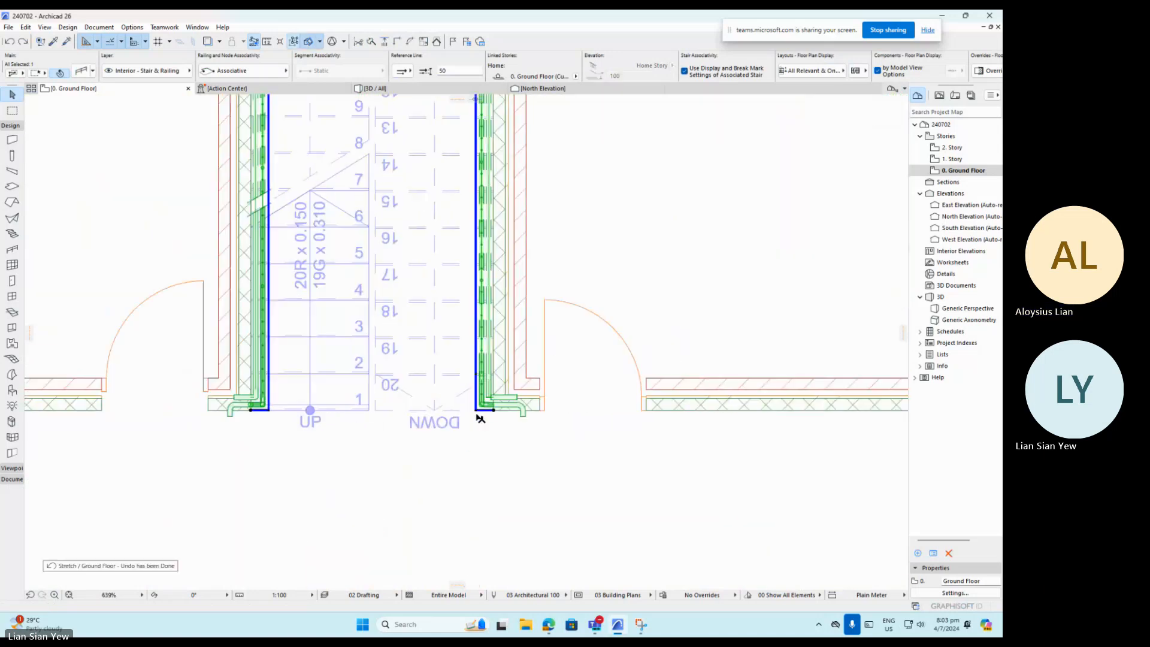
click(480, 412)
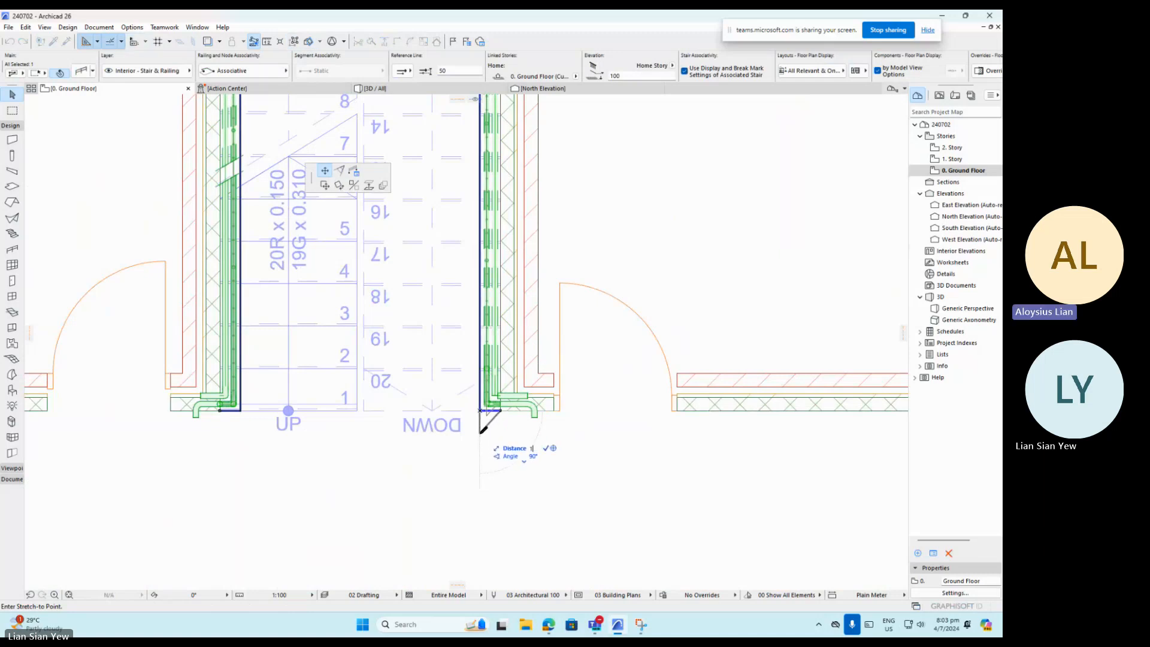
click(480, 434)
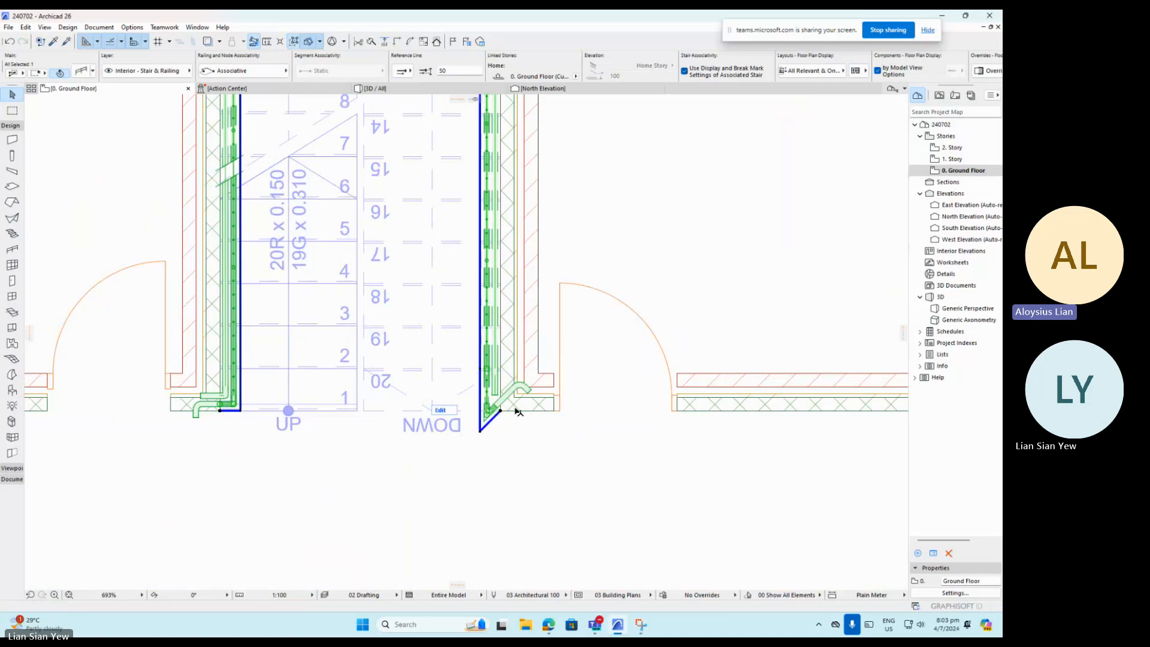
click(500, 411)
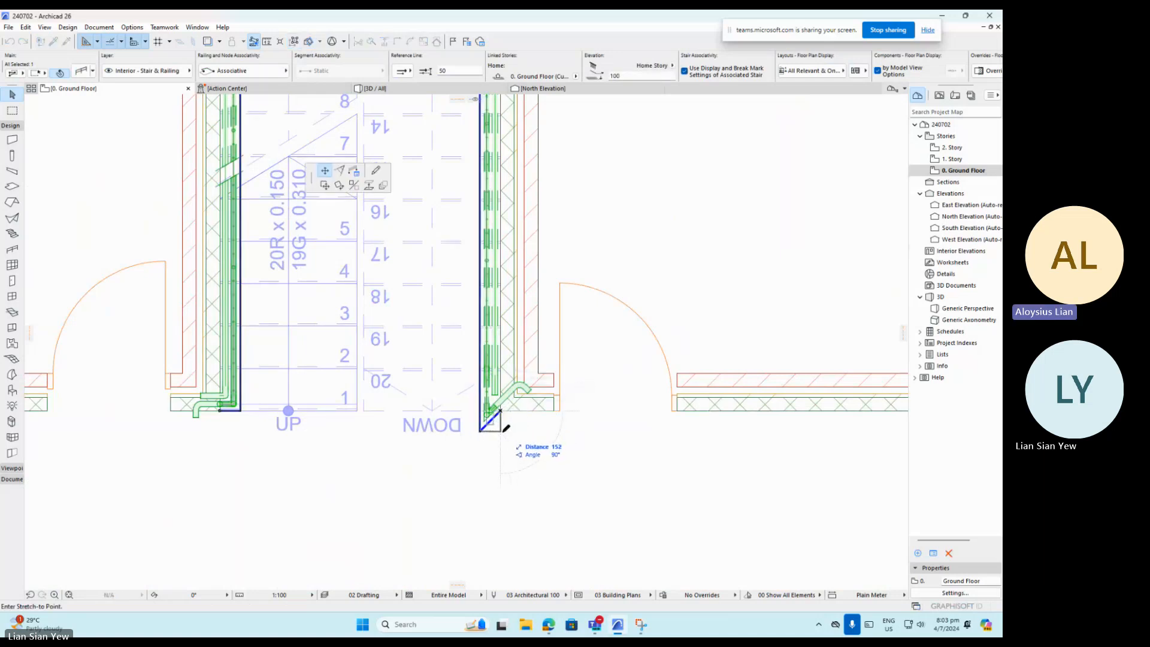
text(15)
key(Return)
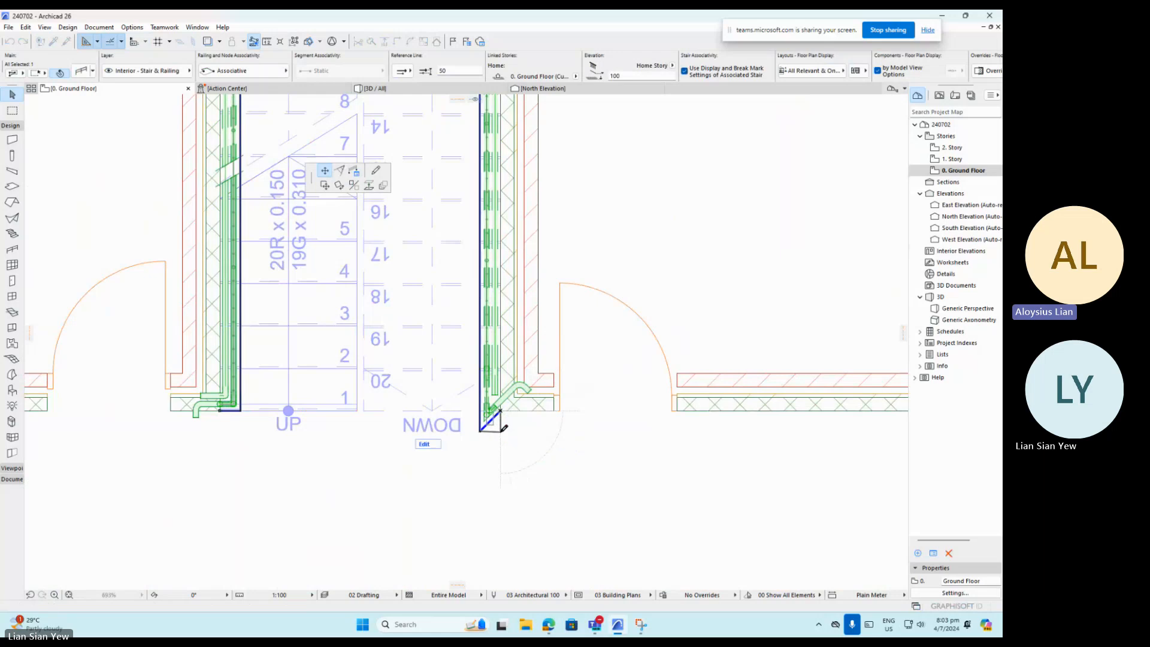
Add a railing node 300 mm from the end beside the DOWN label toward the door, and stretch it 150 mm away from the wall.
click(501, 412)
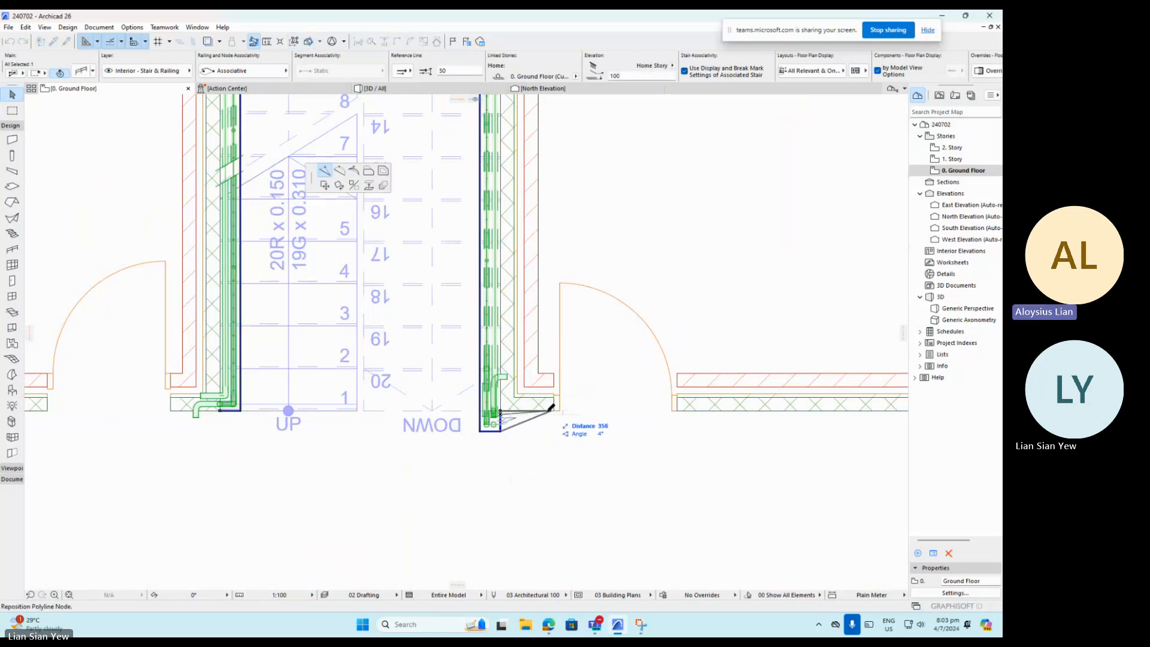
text(3)
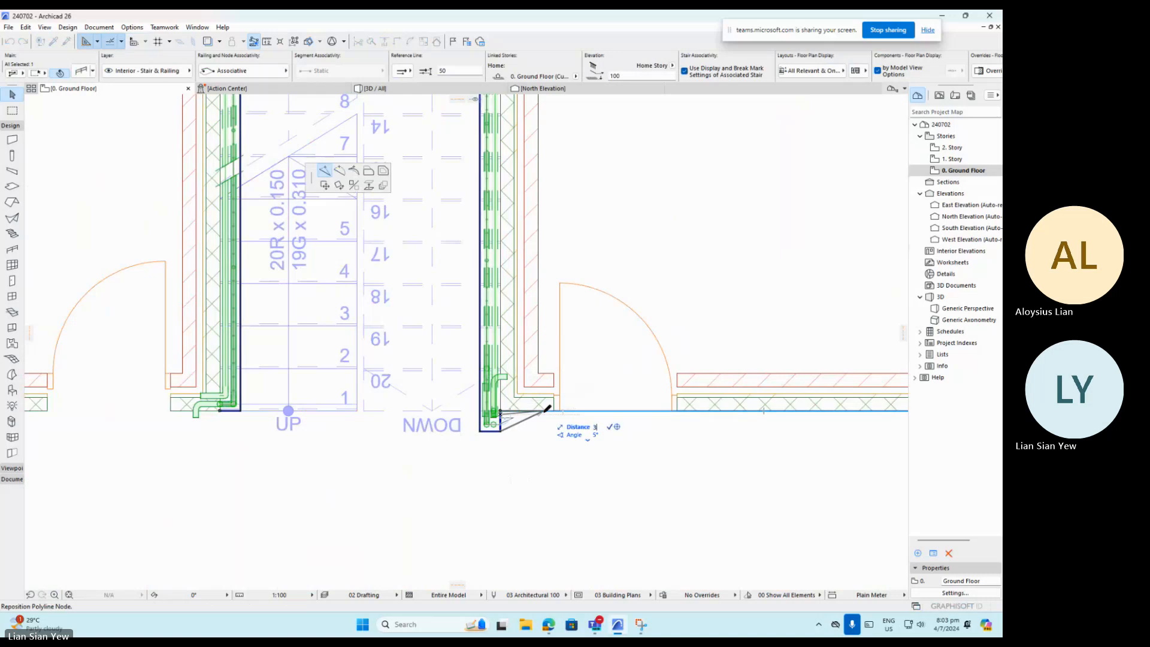
text(00)
key(Return)
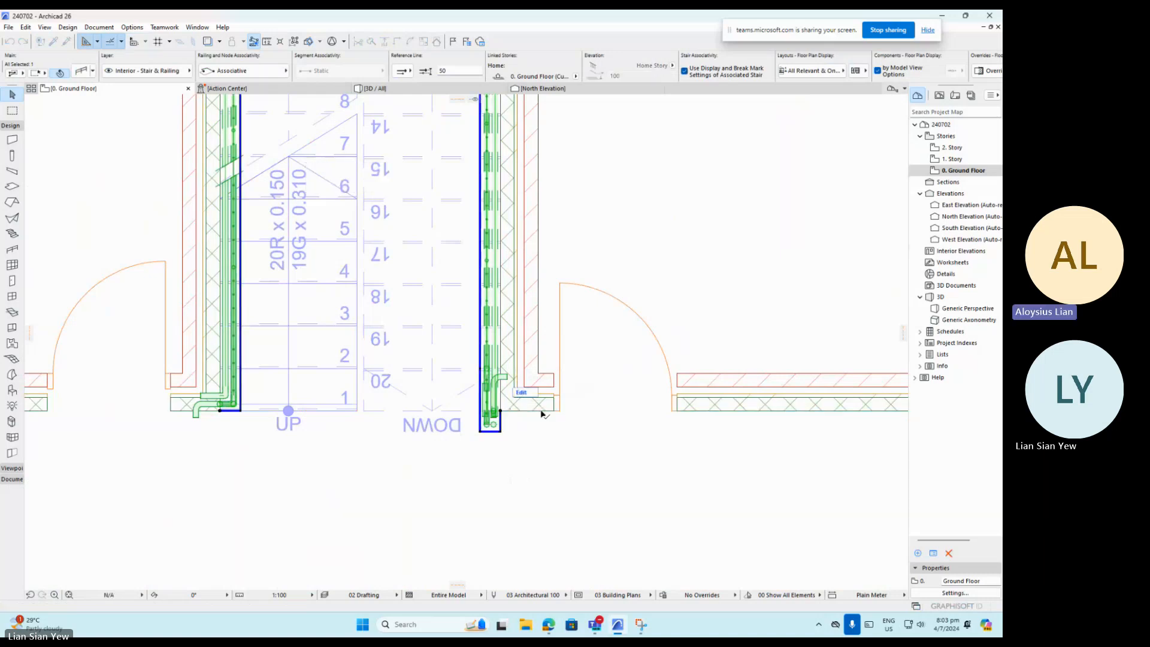
scroll(543, 425, up, 3)
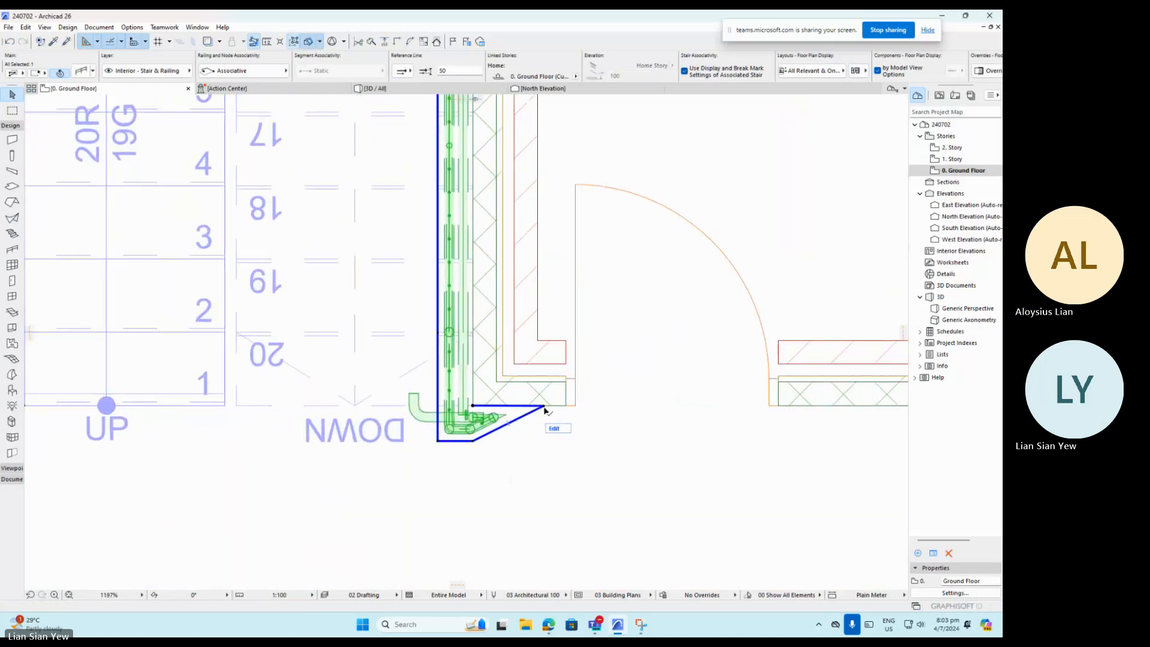
click(543, 406)
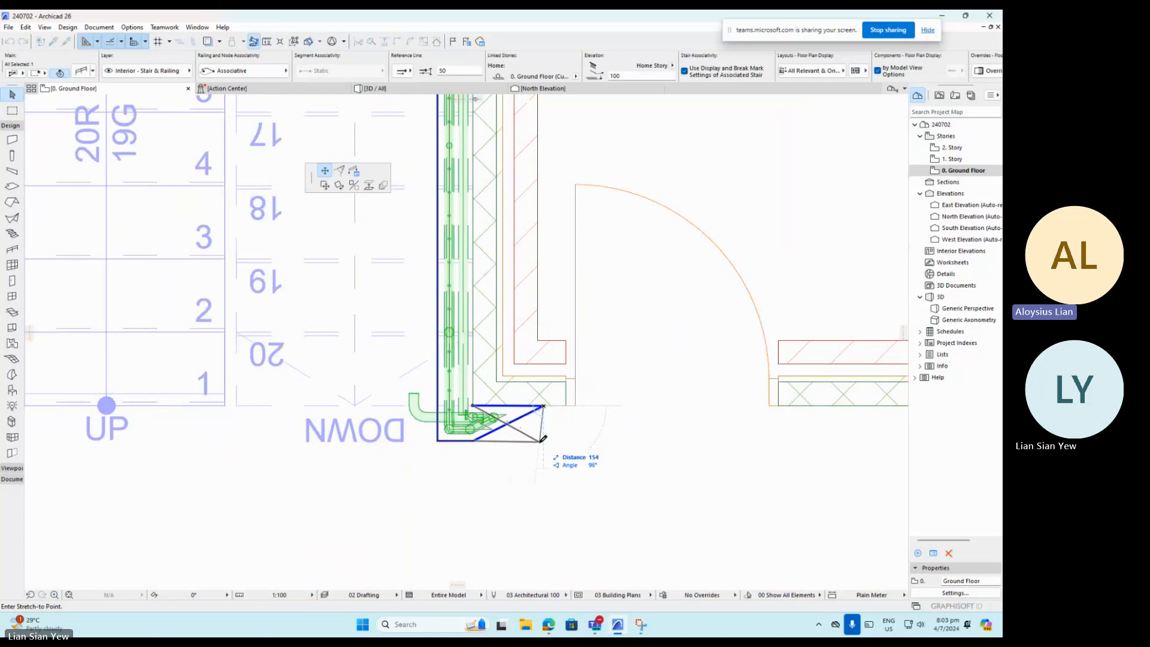
text(1)
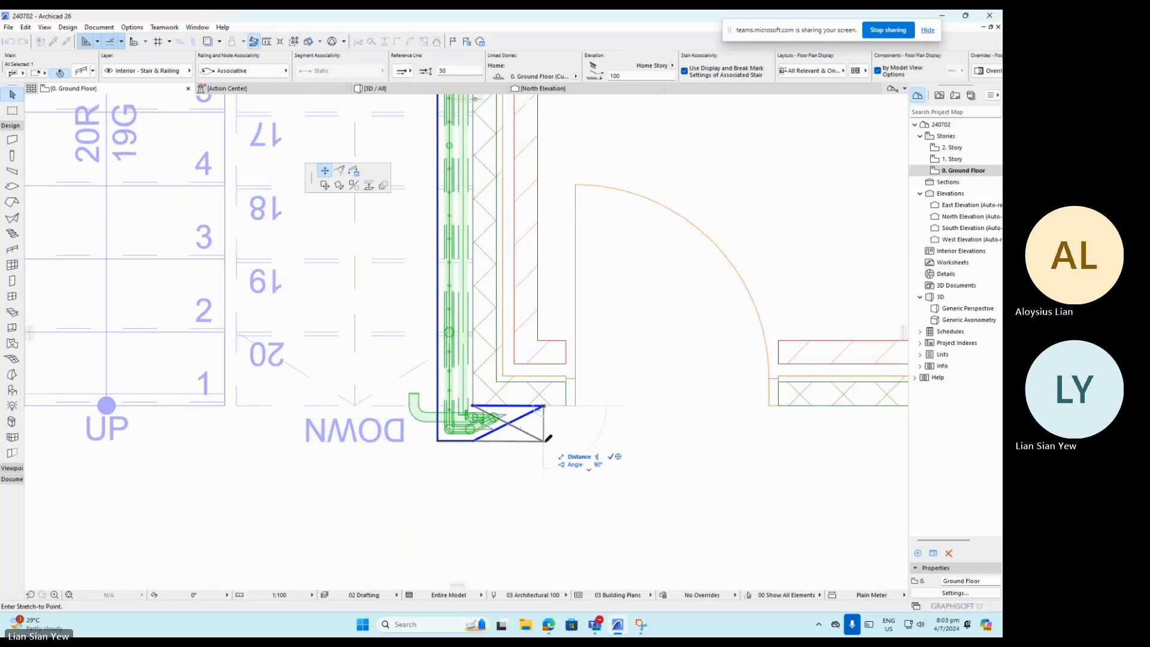
text(50)
key(Return)
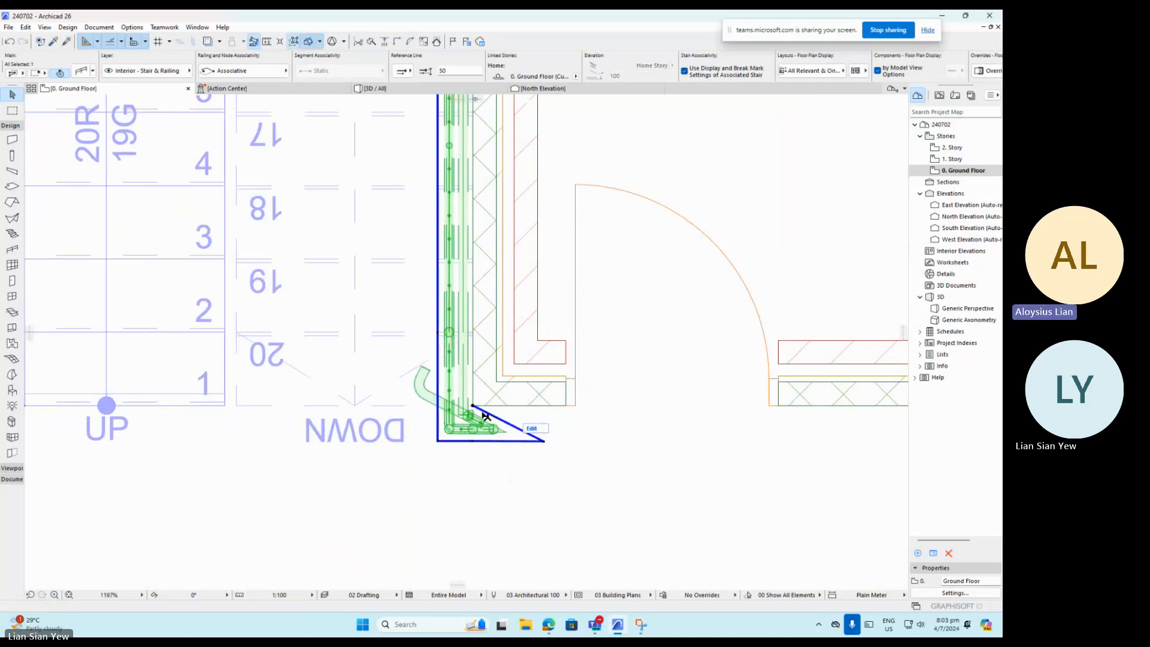
click(473, 407)
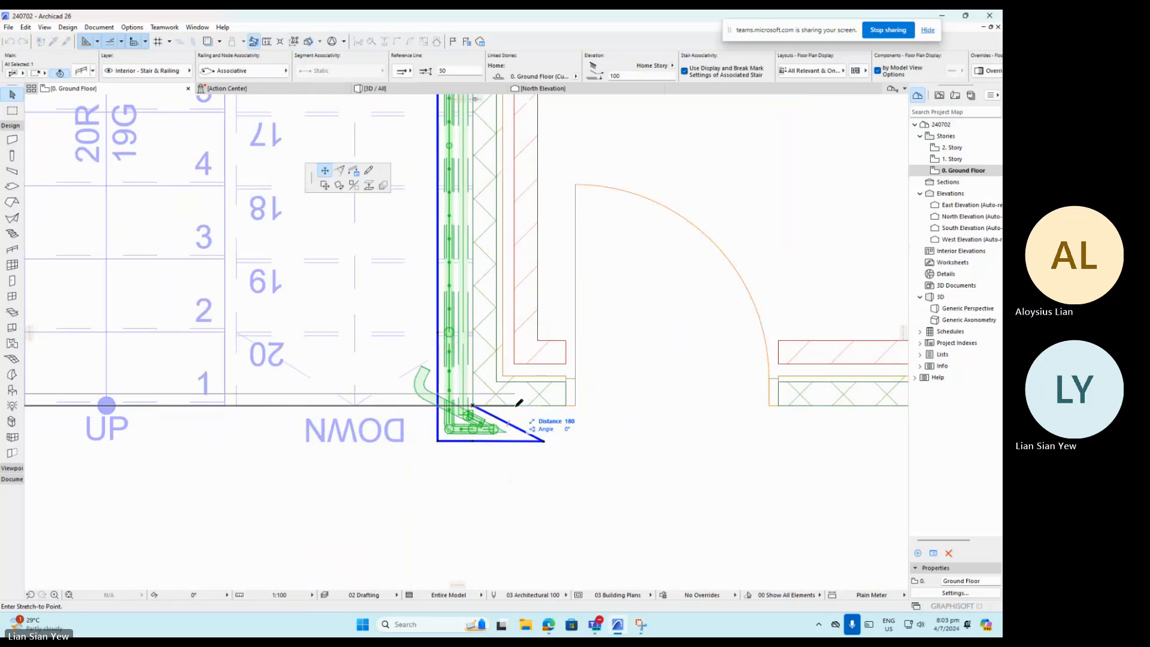
key(Escape)
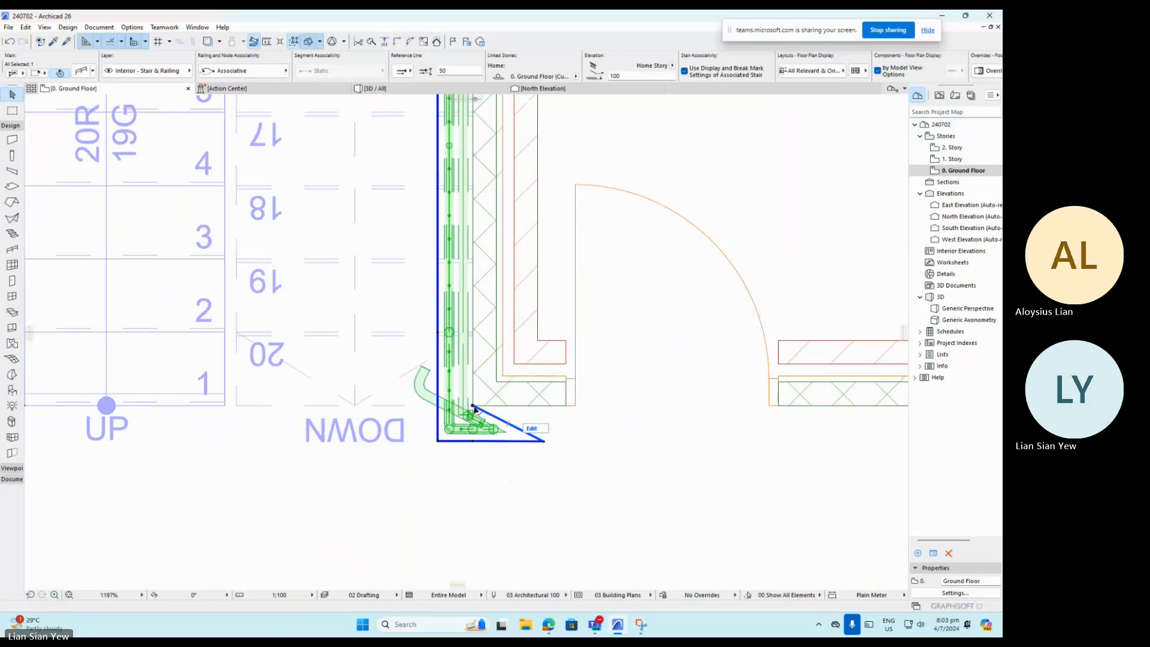
click(473, 408)
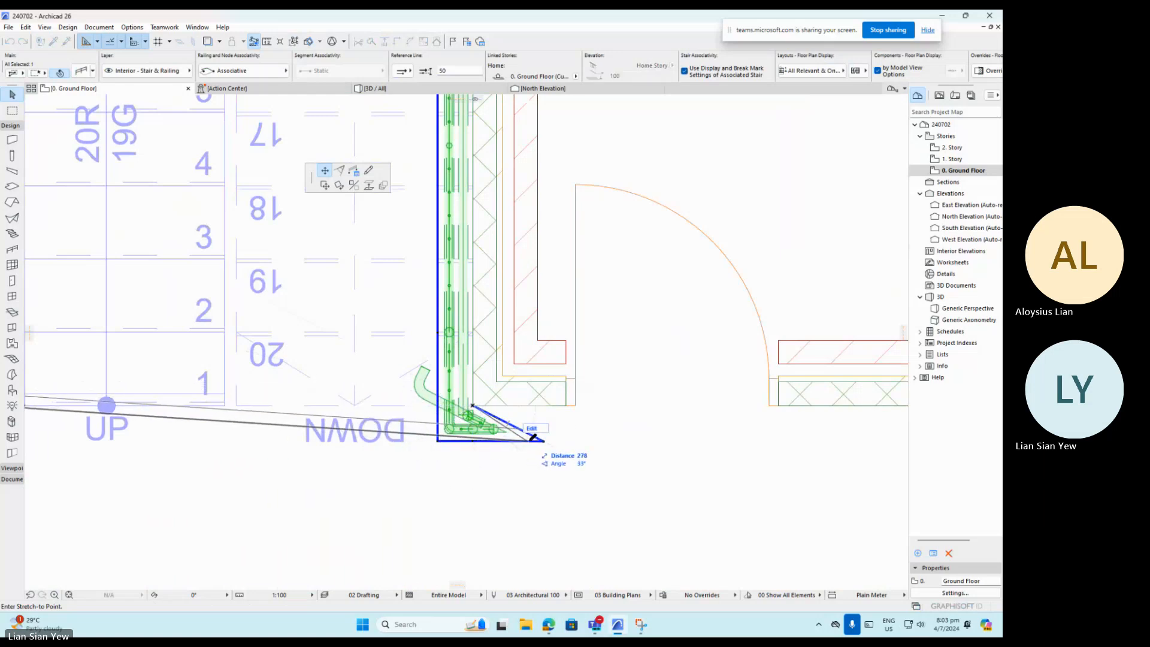
click(544, 442)
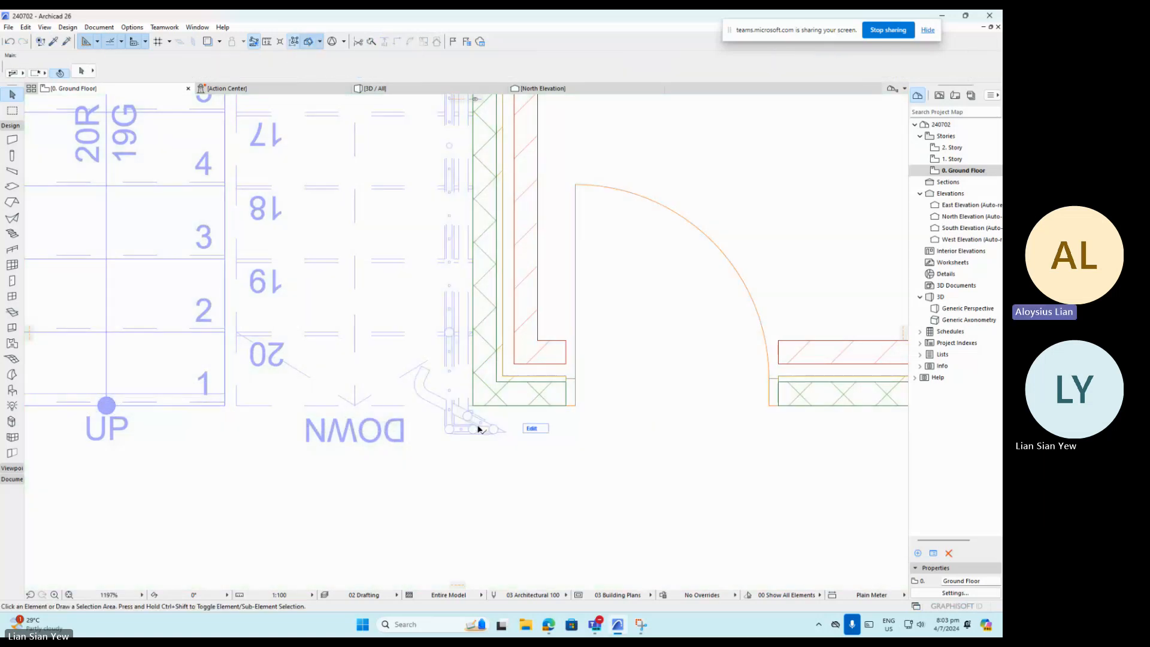
Stretch the railing's outermost node beside the DOWN label back in line with the corridor wall face and deselect the railing.
click(544, 442)
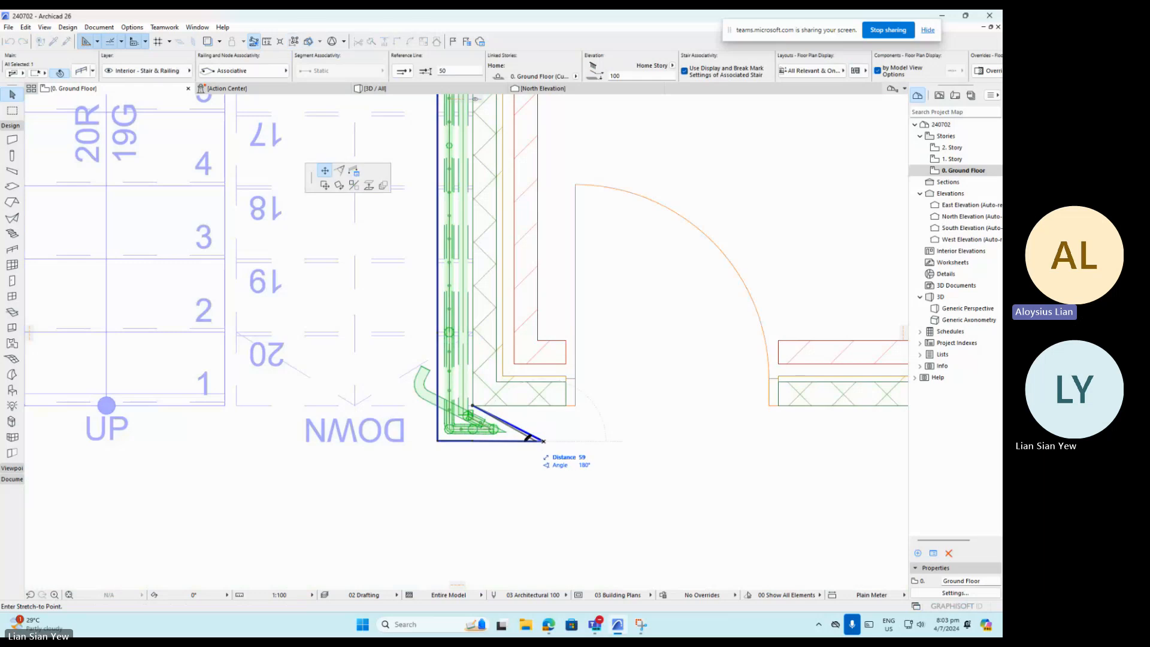
click(474, 437)
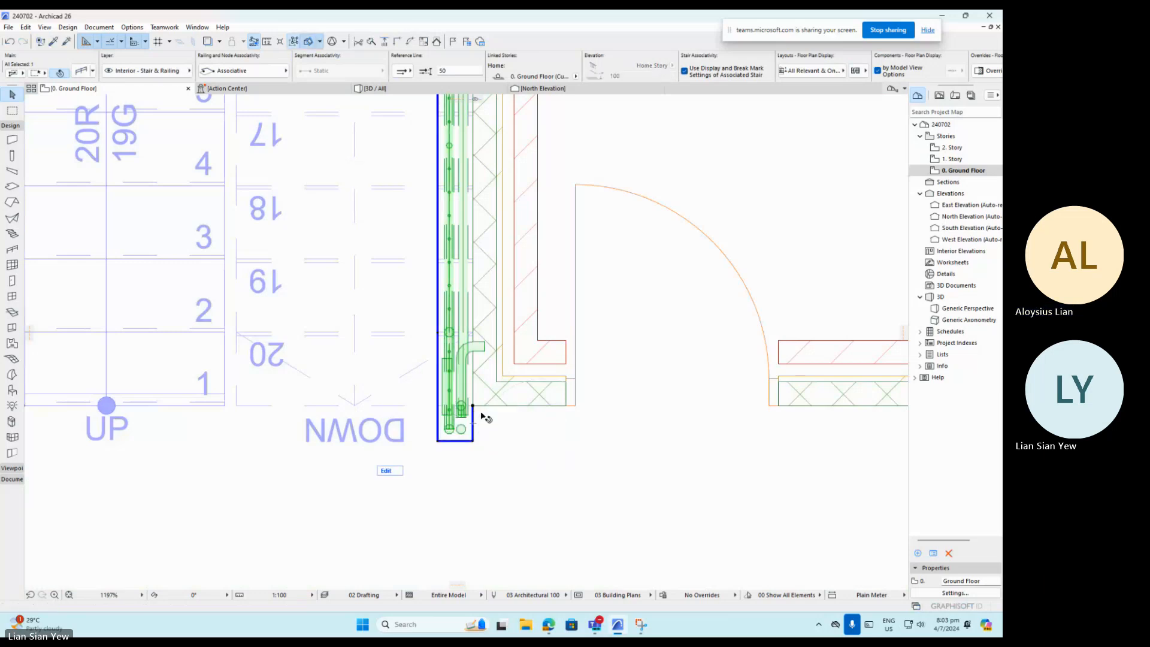
click(498, 428)
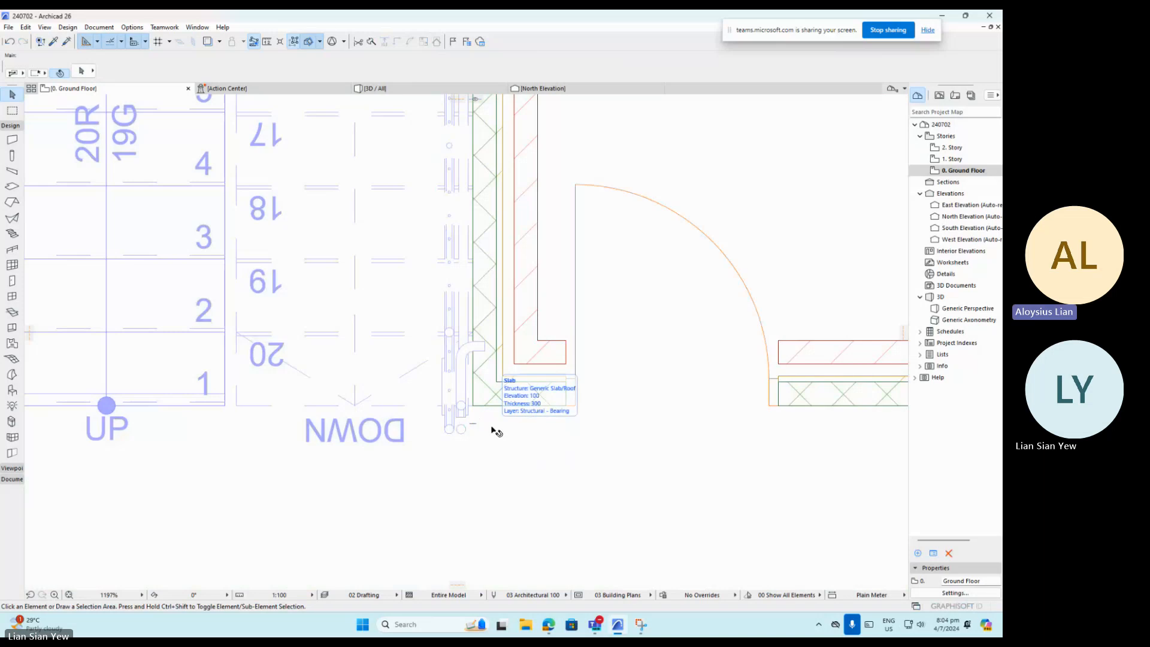
Switch to the 3D view and inspect the stair railing along both flights and around the landing.
key(F3)
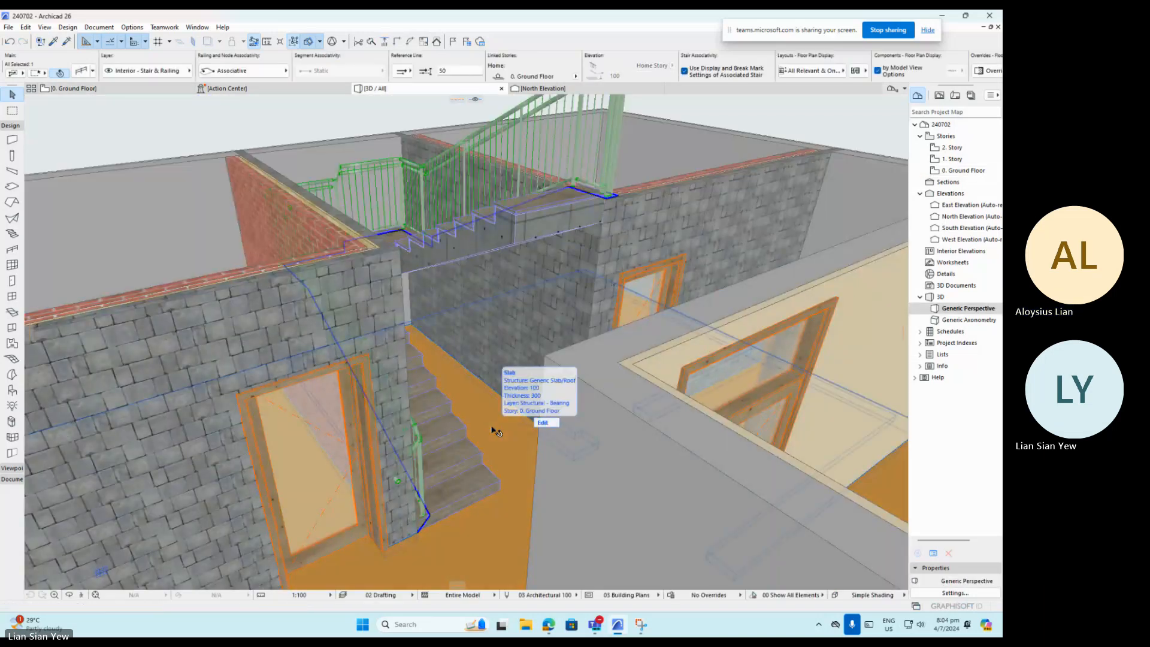
scroll(497, 430, down, 5)
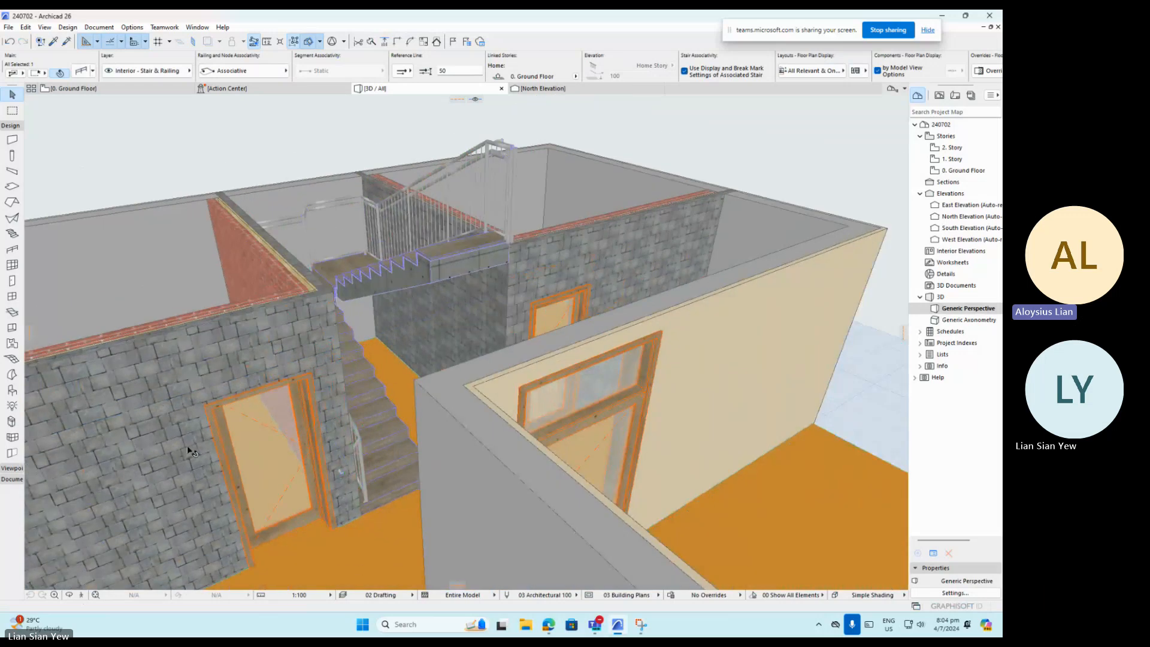
shift+middle_drag(514, 249, 250, 355)
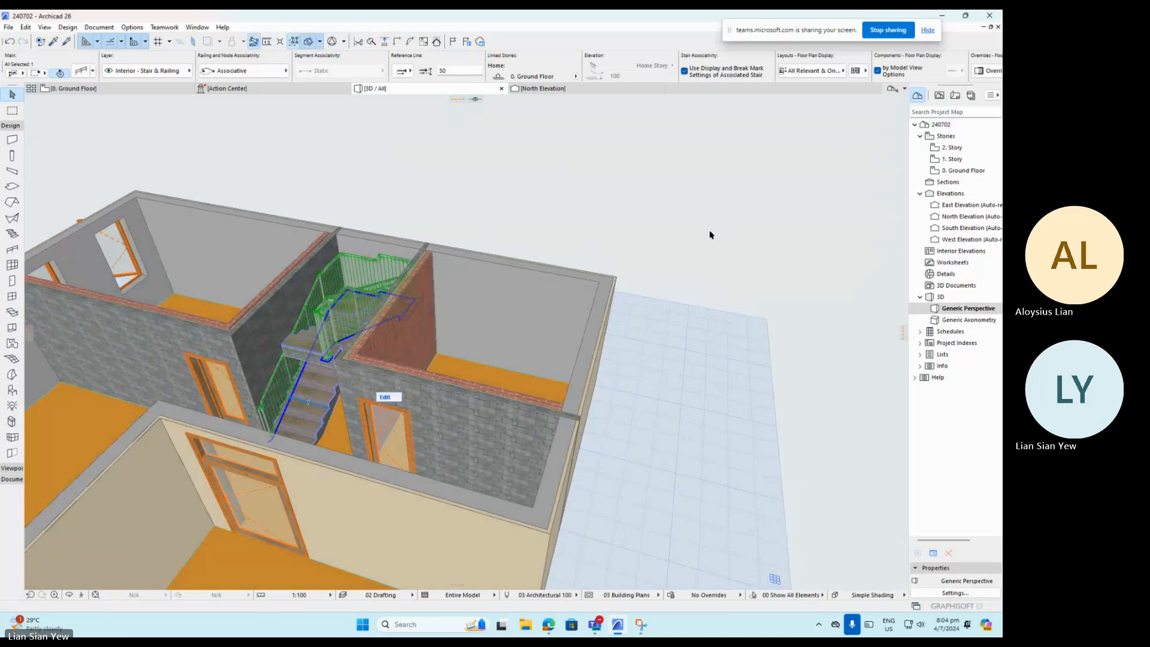
click(550, 192)
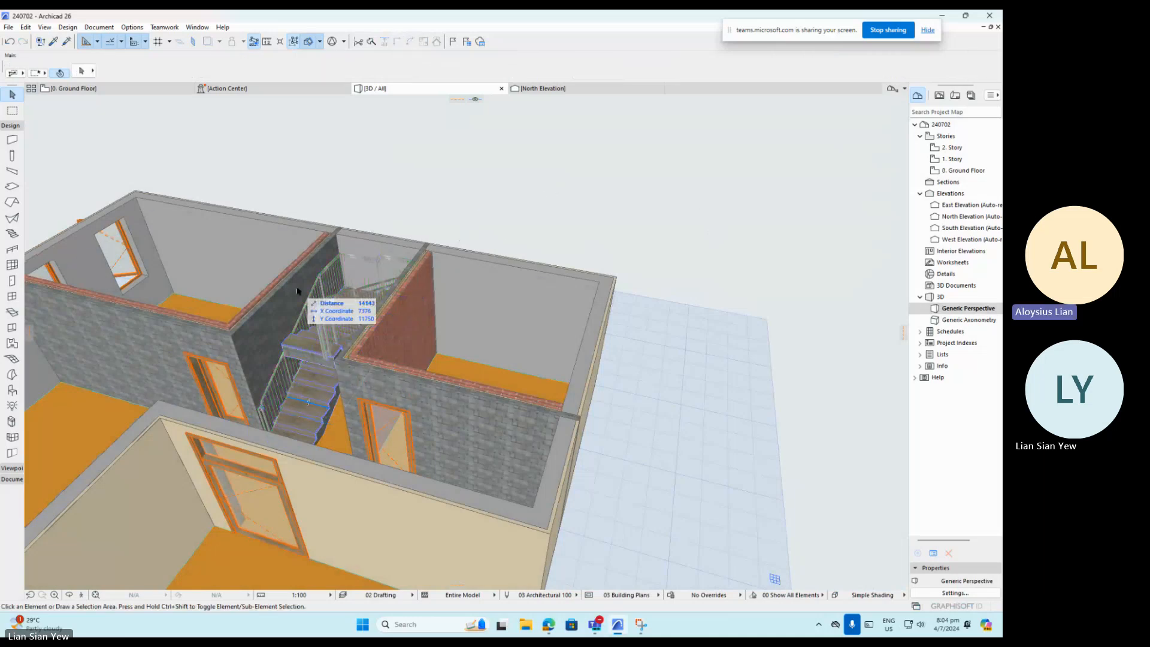
scroll(436, 245, up, 6)
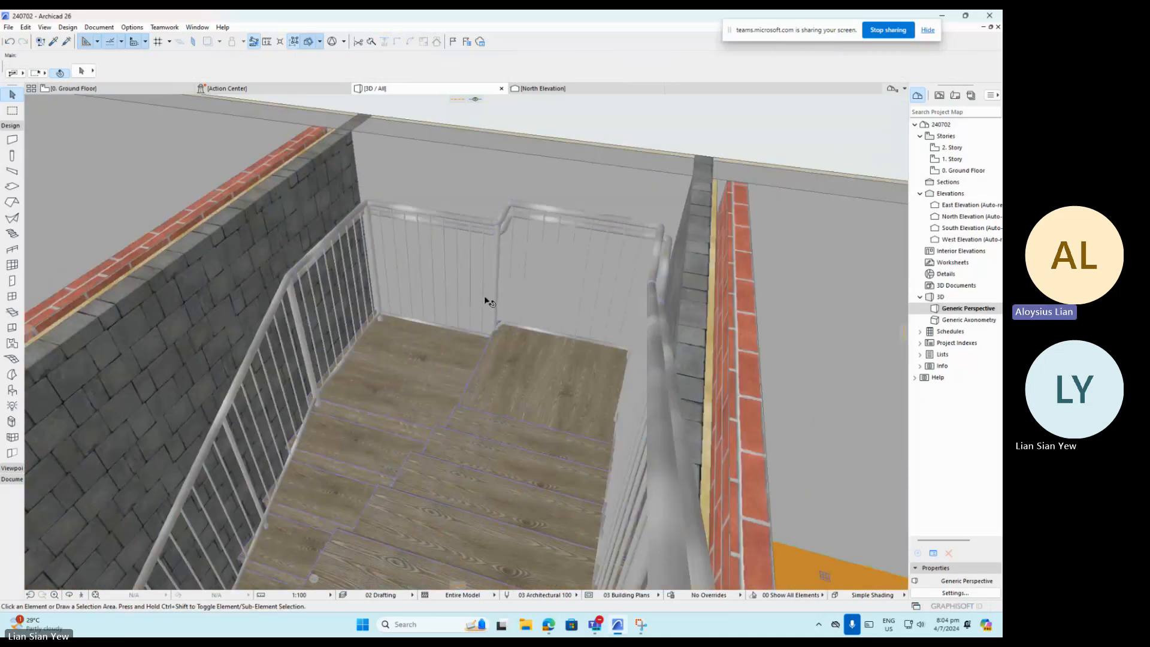
shift+middle_drag(484, 297, 695, 270)
scroll(533, 208, up, 5)
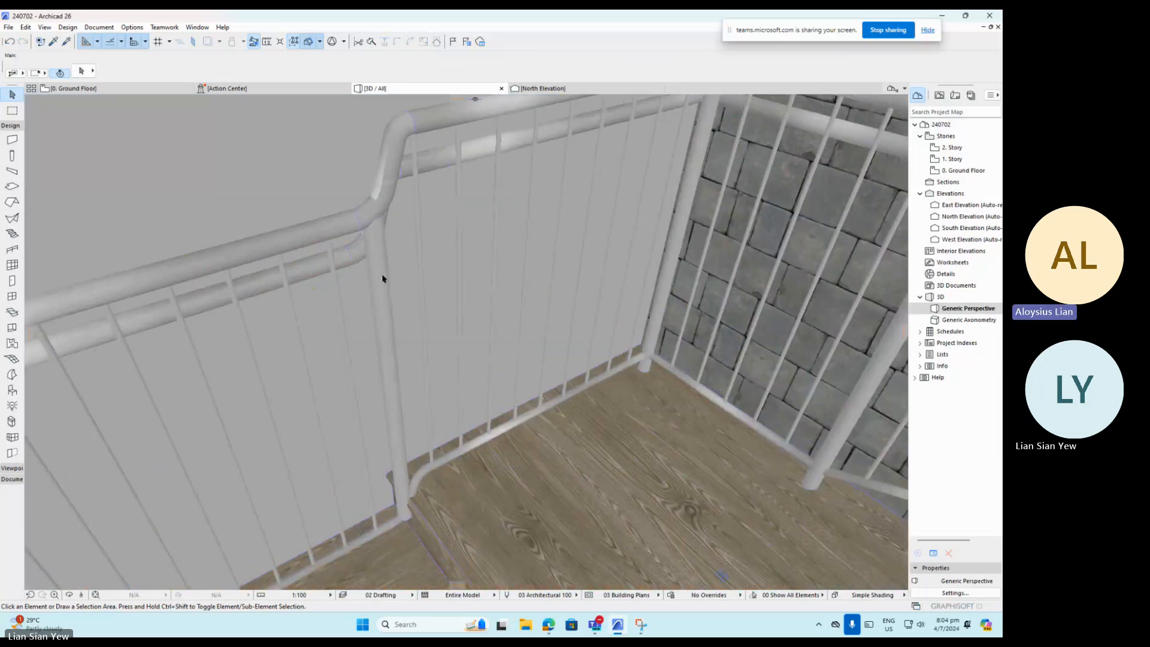
middle_drag(383, 278, 422, 247)
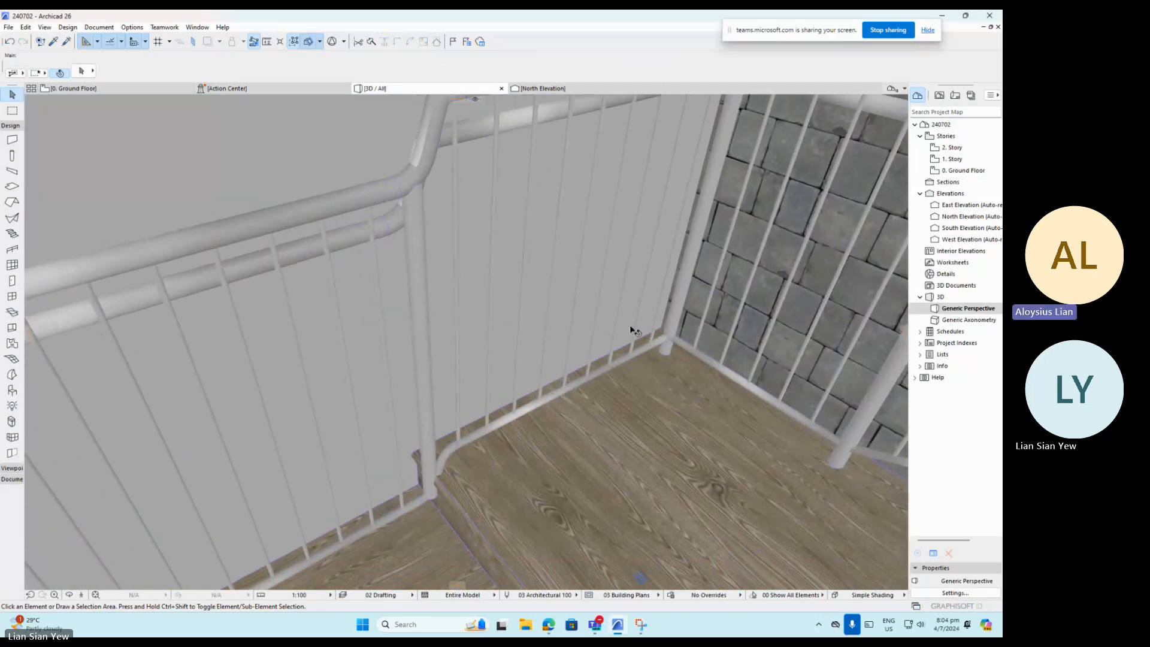
scroll(444, 371, down, 5)
scroll(441, 325, up, 2)
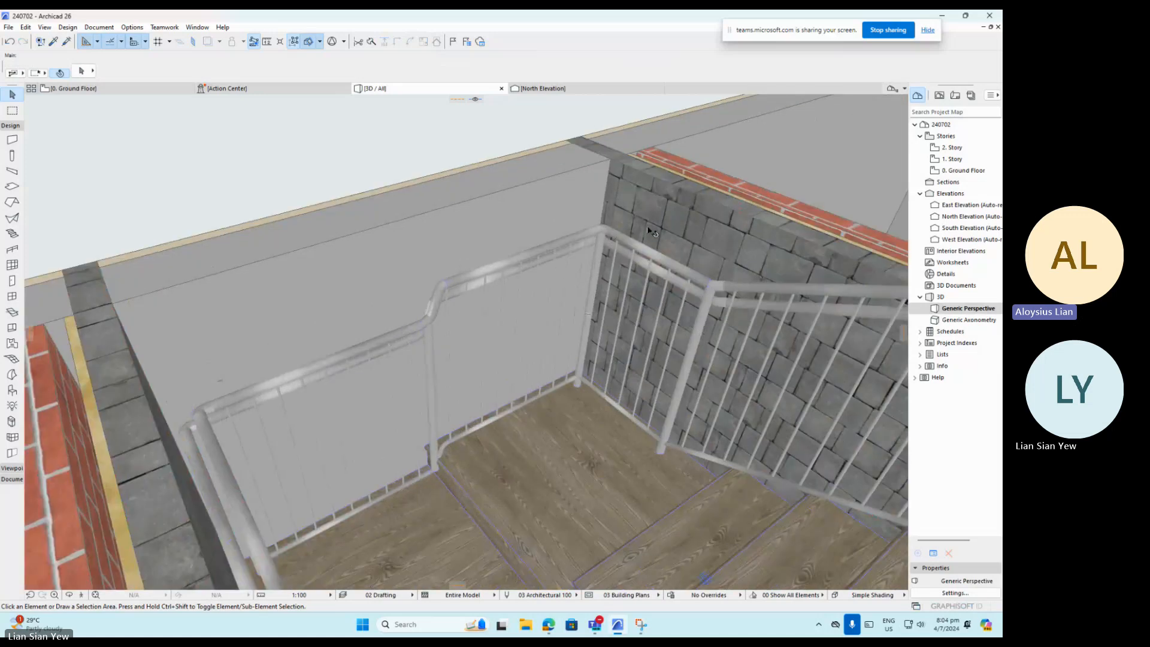
Select the stair railing in 3D and apply the Frameless Glass Railing favorite to it.
scroll(132, 375, down, 1)
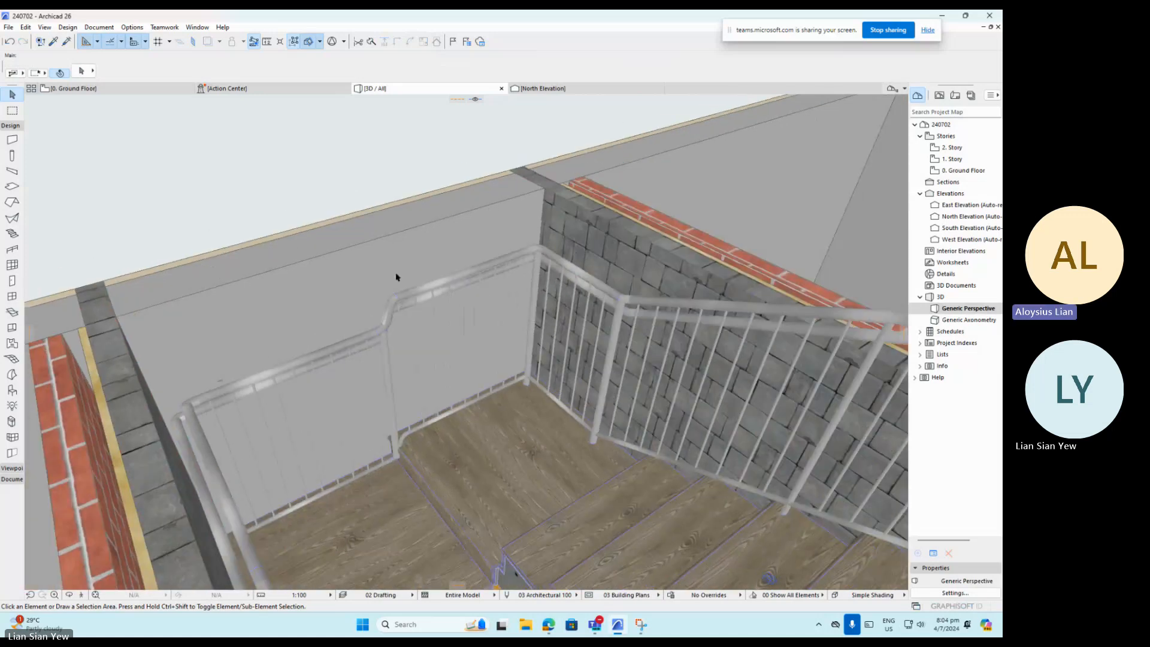
scroll(327, 270, down, 2)
scroll(367, 302, down, 2)
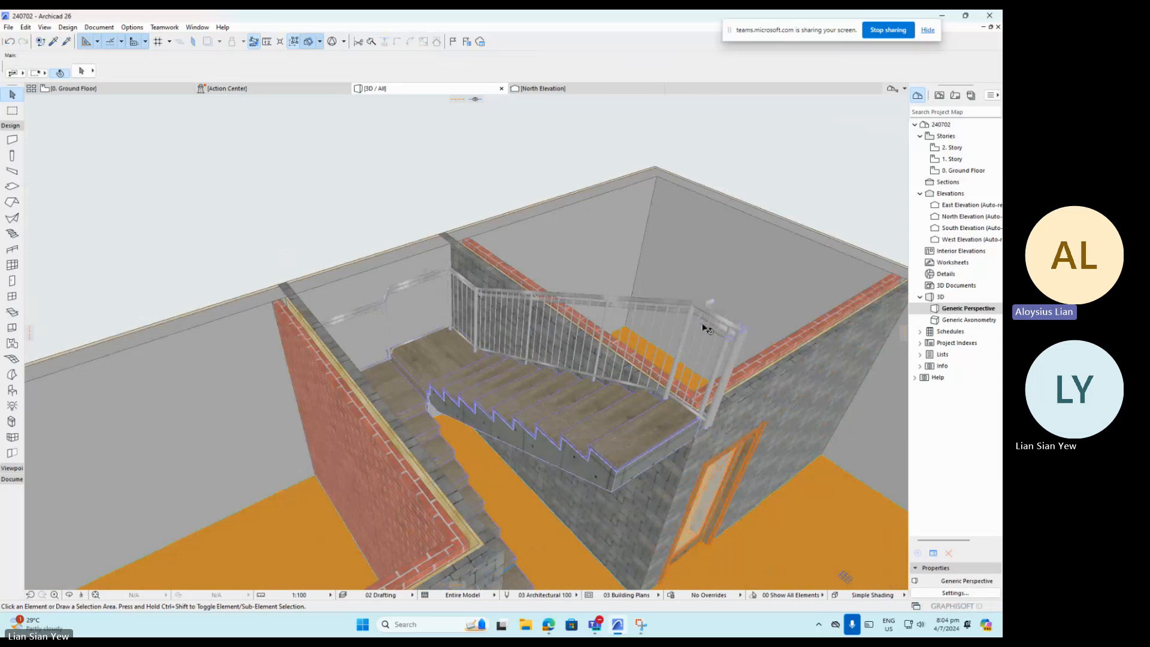
click(663, 309)
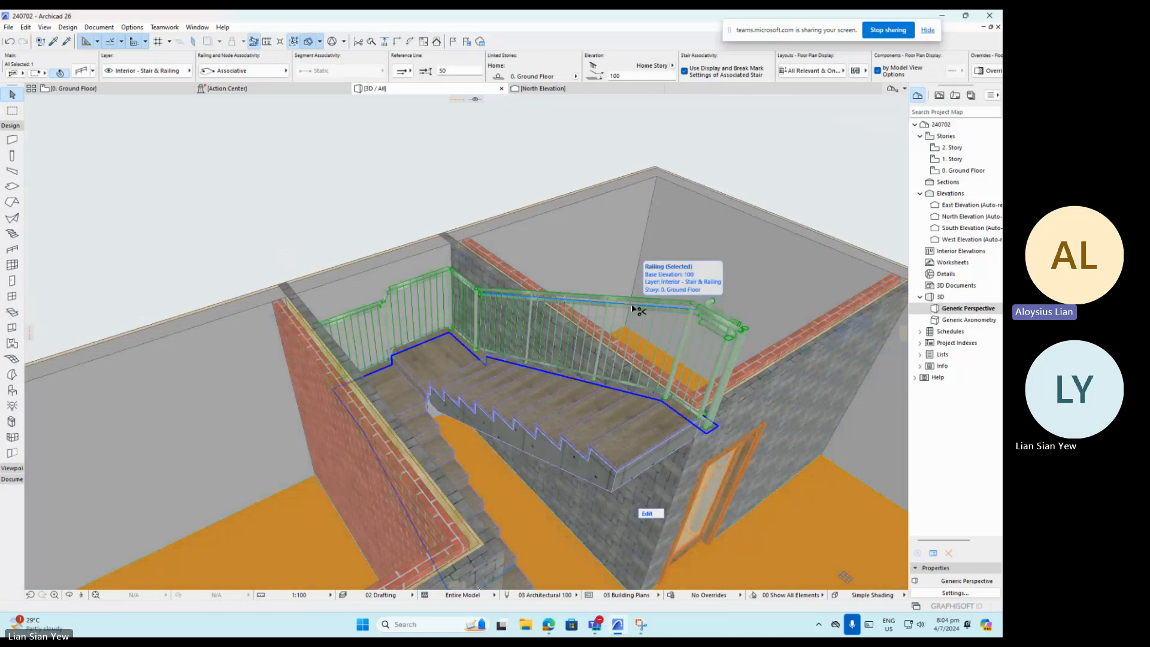
double_click(634, 309)
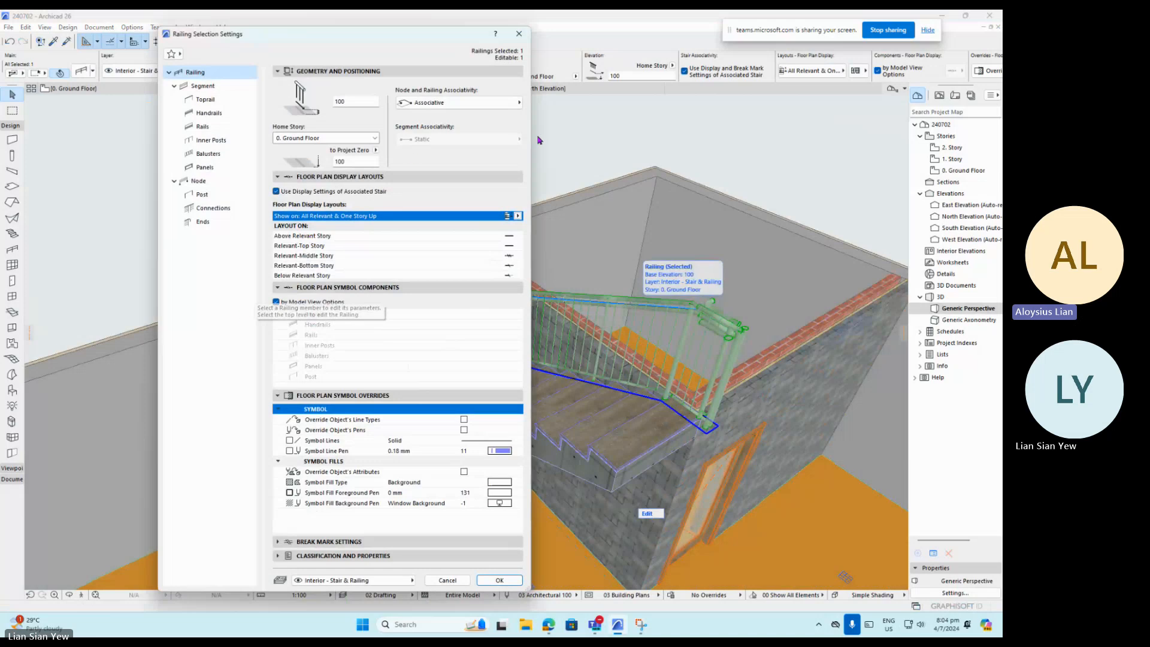
click(519, 33)
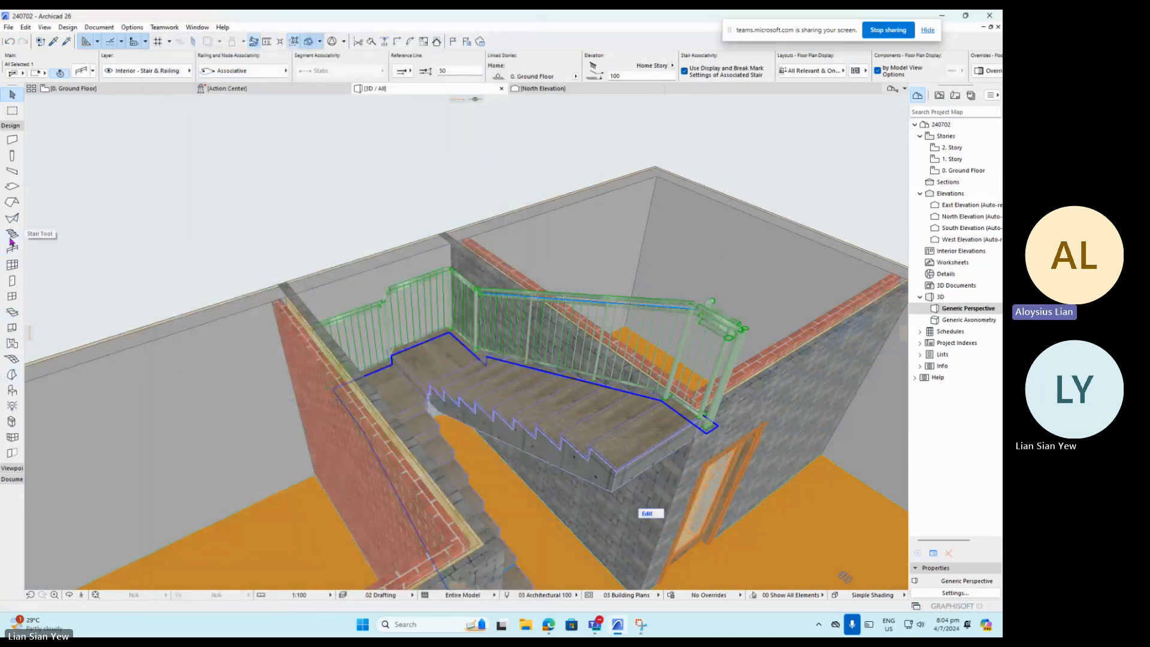
click(10, 249)
double_click(11, 249)
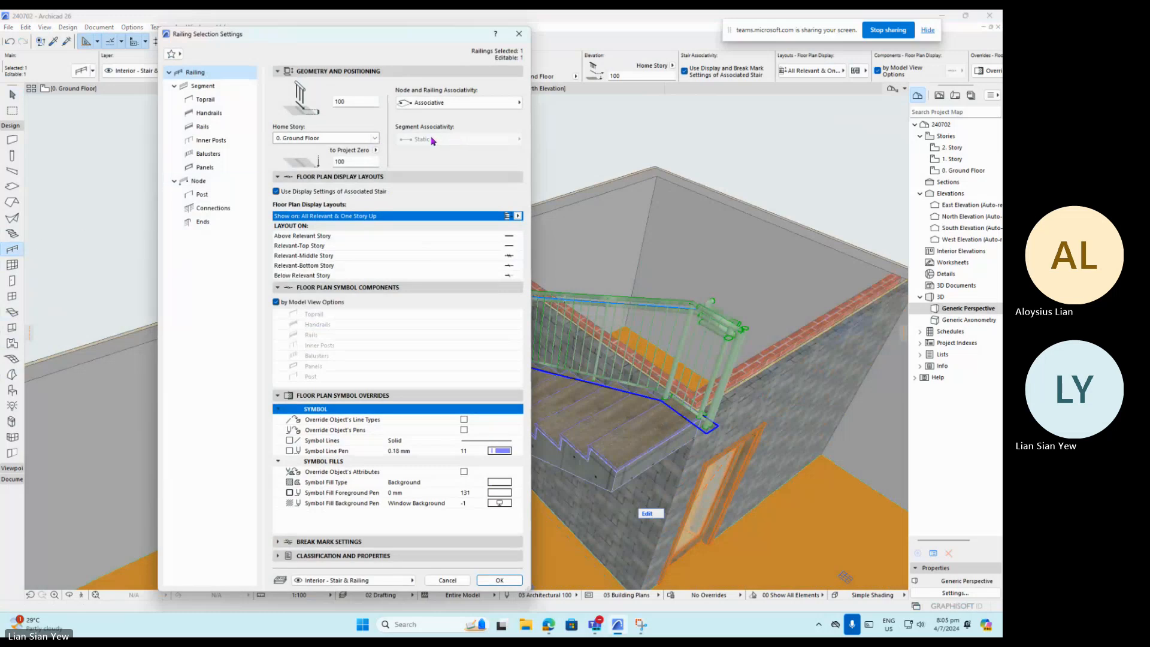
click(179, 55)
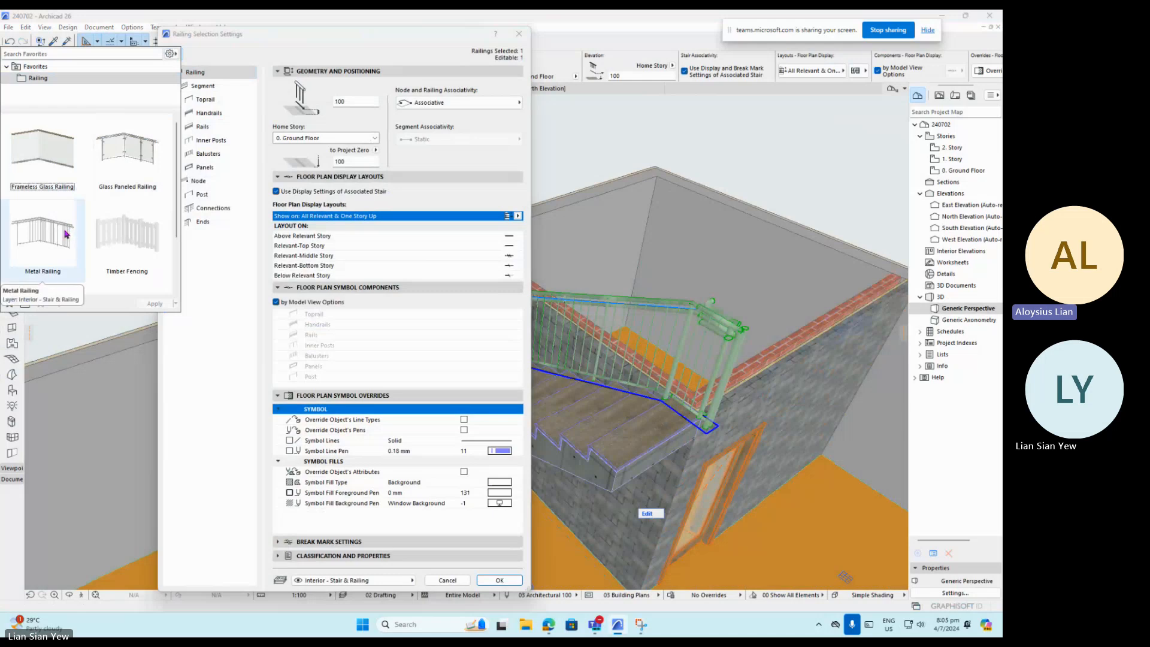
click(63, 173)
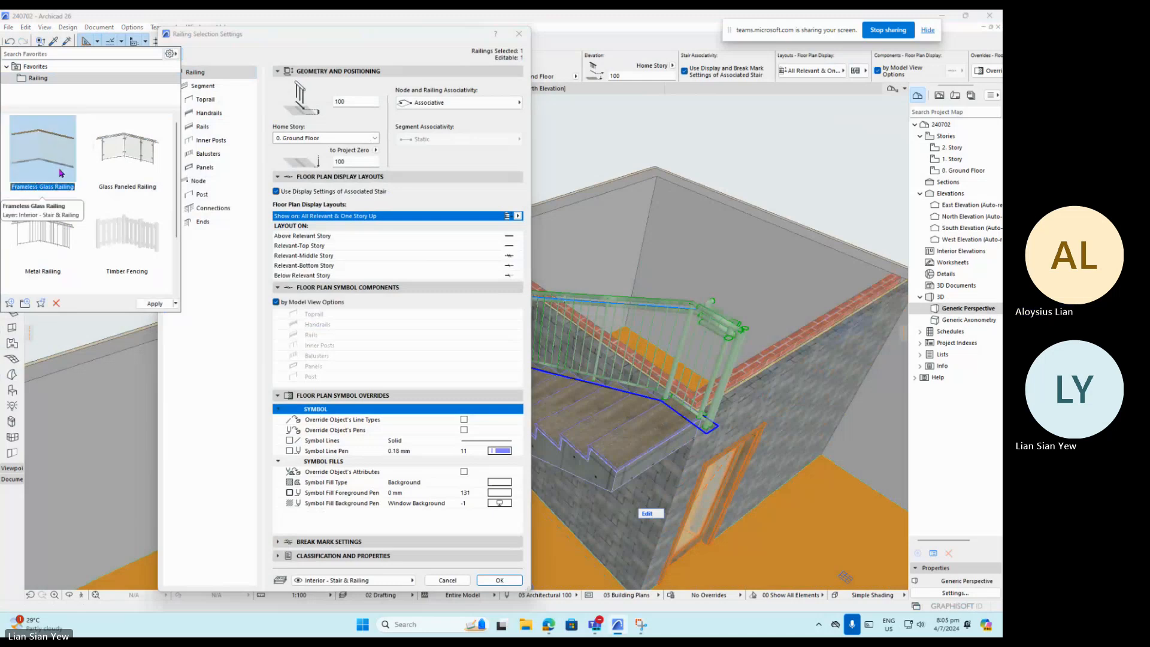
click(153, 305)
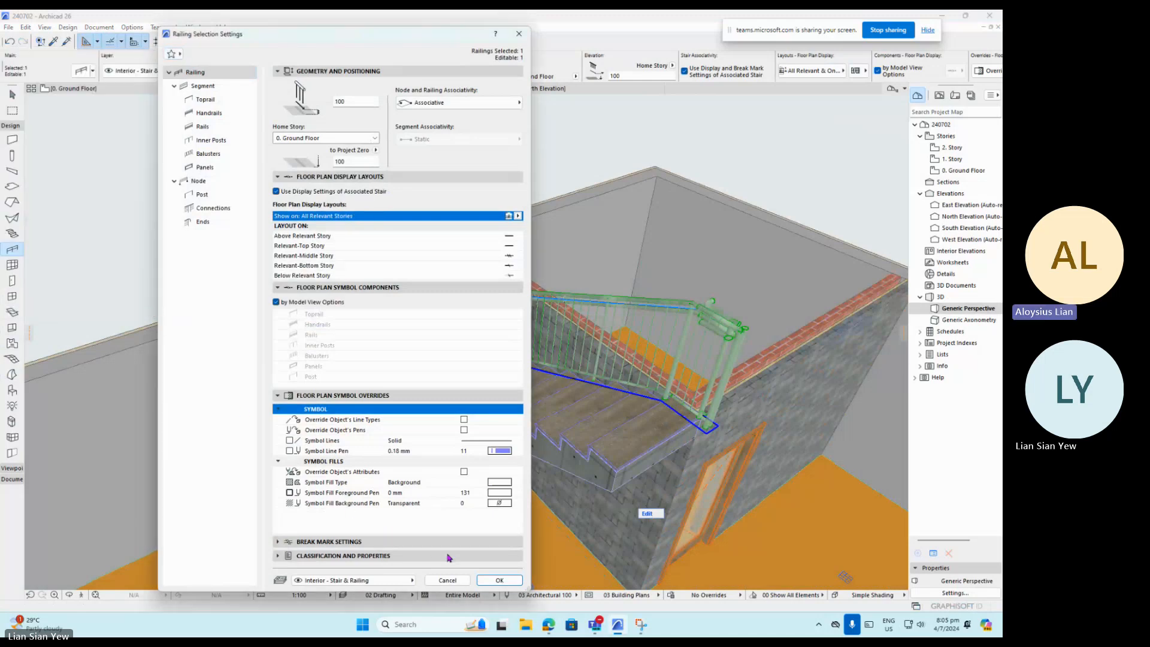
click(499, 580)
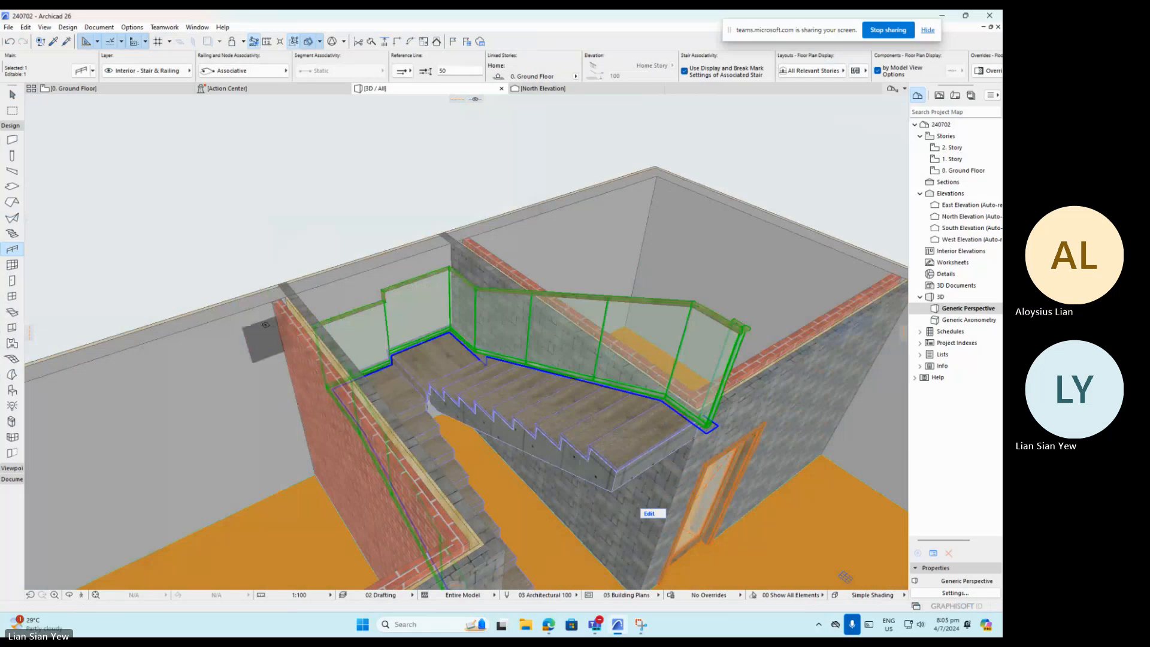
Deselect the stair railing and save the project under its existing name.
shift+middle_drag(354, 411, 455, 383)
scroll(469, 379, down, 3)
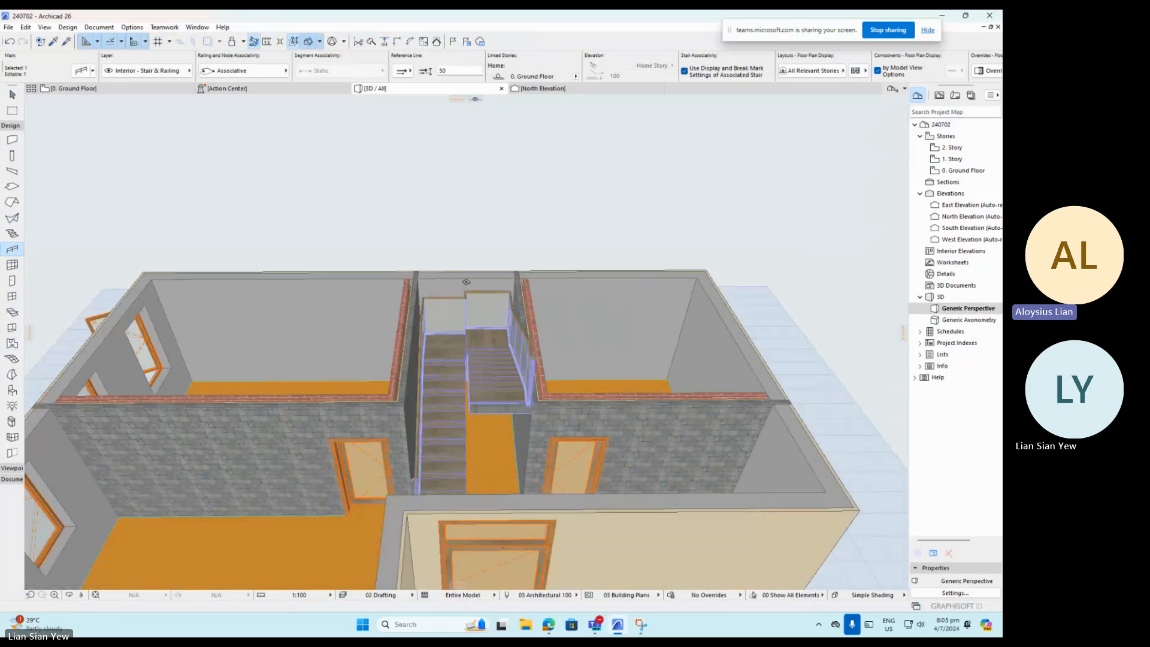
scroll(595, 440, down, 3)
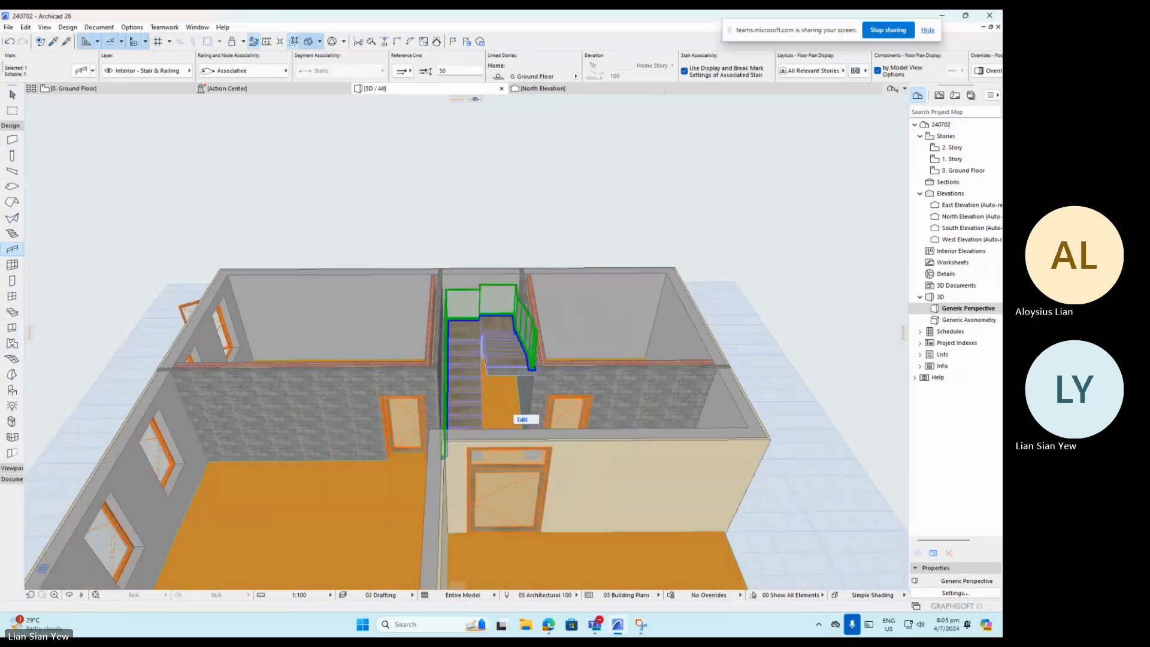
click(12, 95)
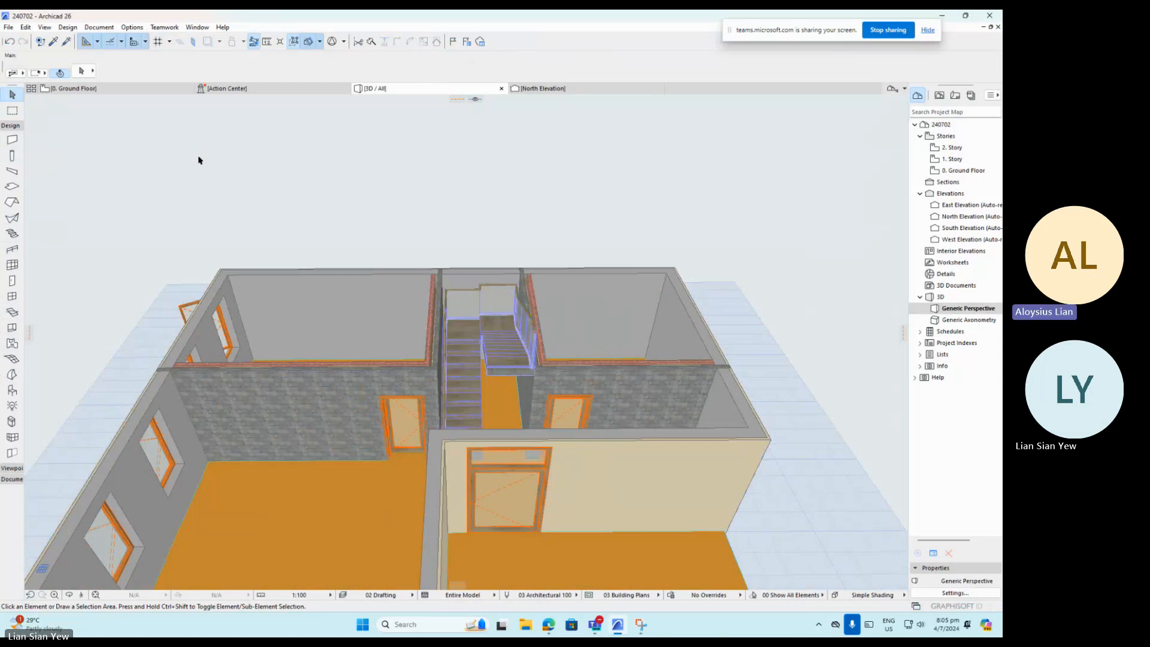
click(8, 27)
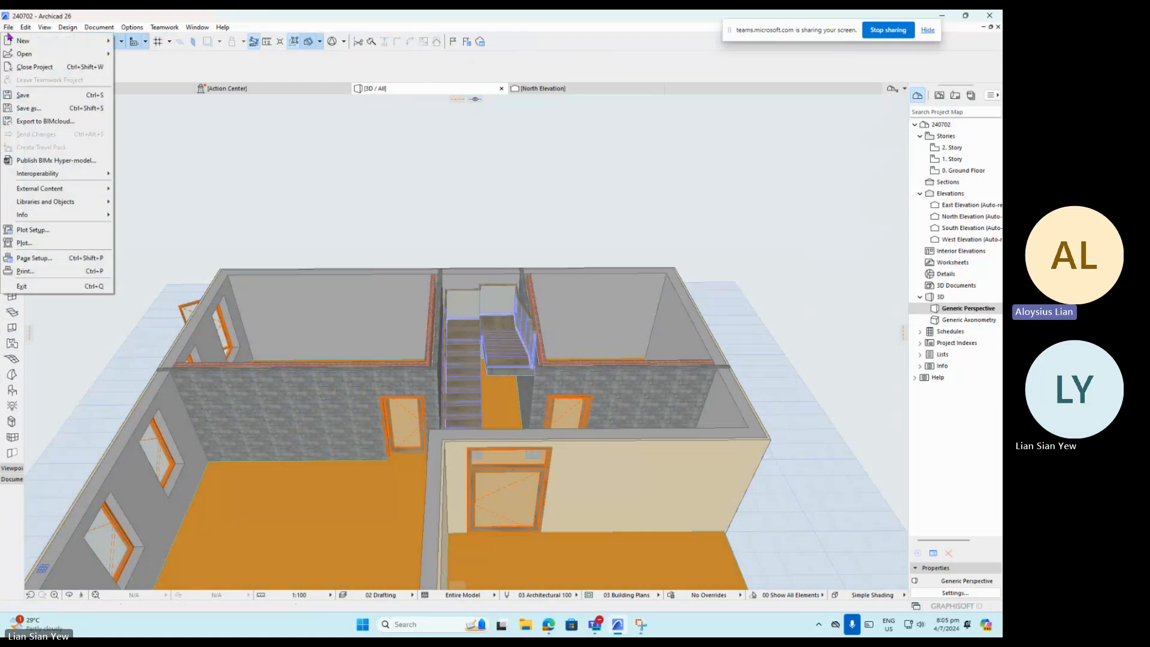
click(55, 100)
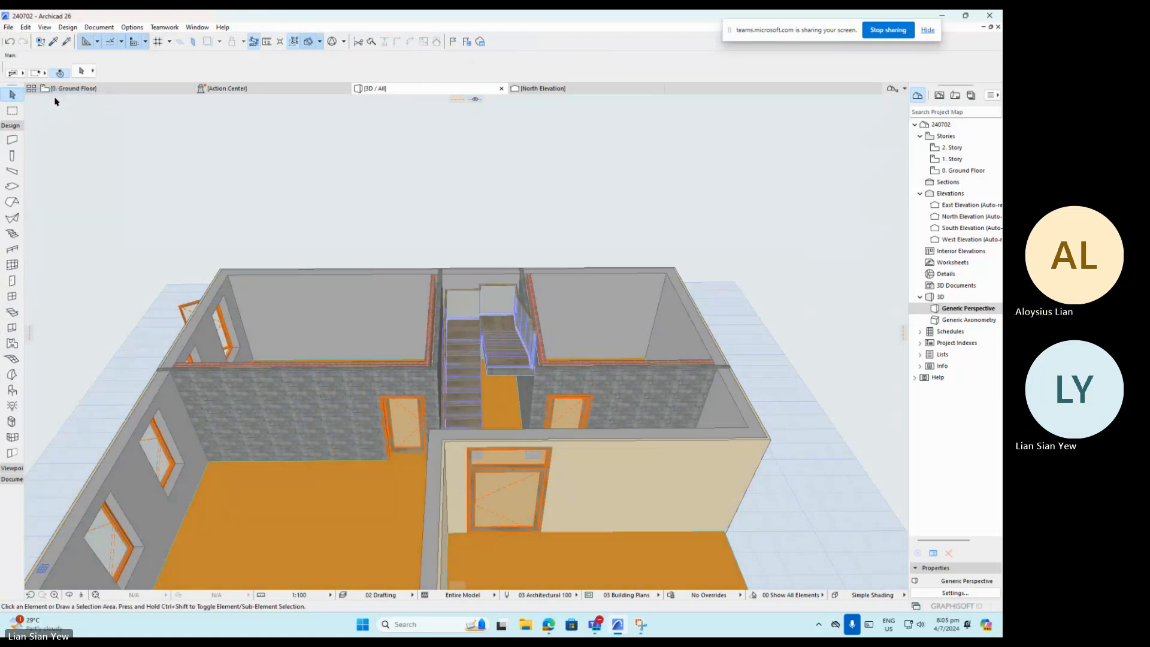